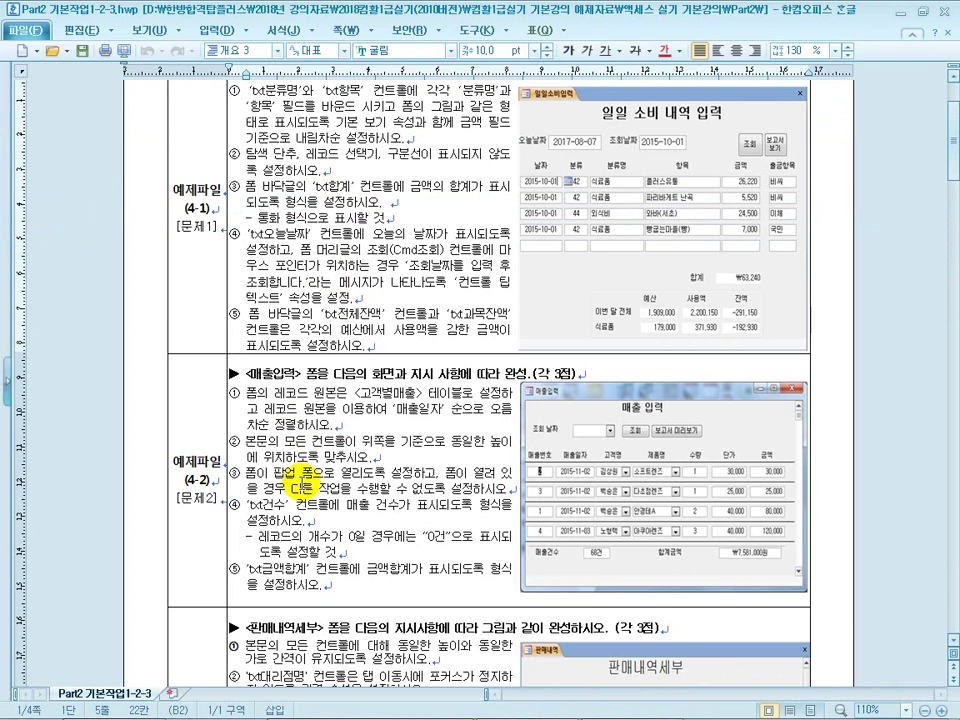
Read the form completion problems 4-1 to 4-3 in Part2 기본작업1-2-3.hwp and view the Part2 example folder
{"action": "scroll", "coordinate": [301, 487], "scroll_direction": "down", "scroll_amount": 4}
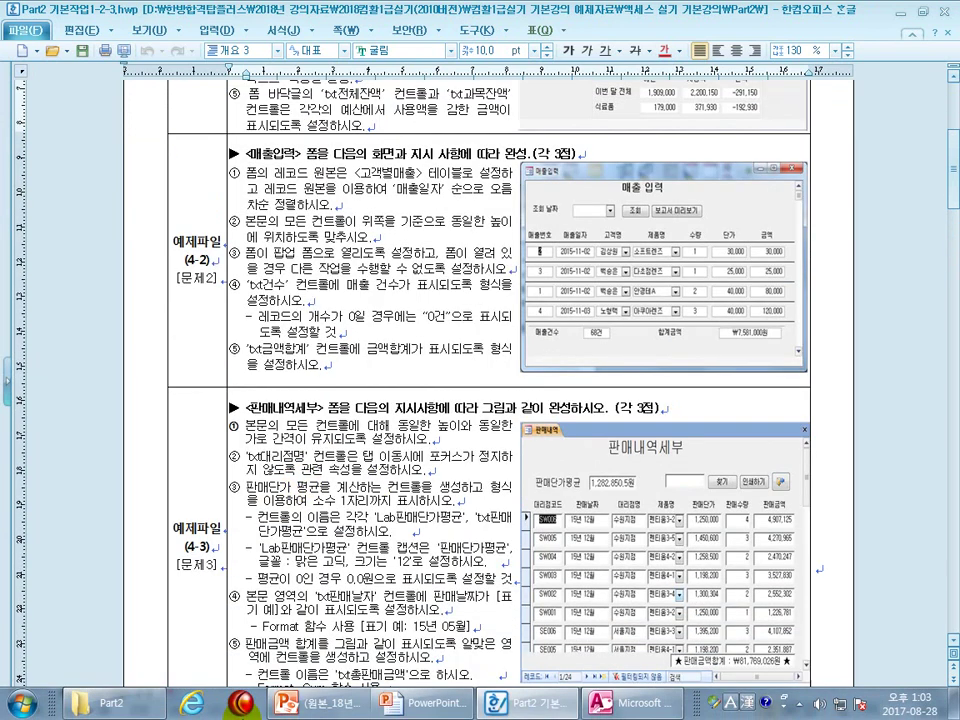
{"action": "left_click", "coordinate": [118, 705]}
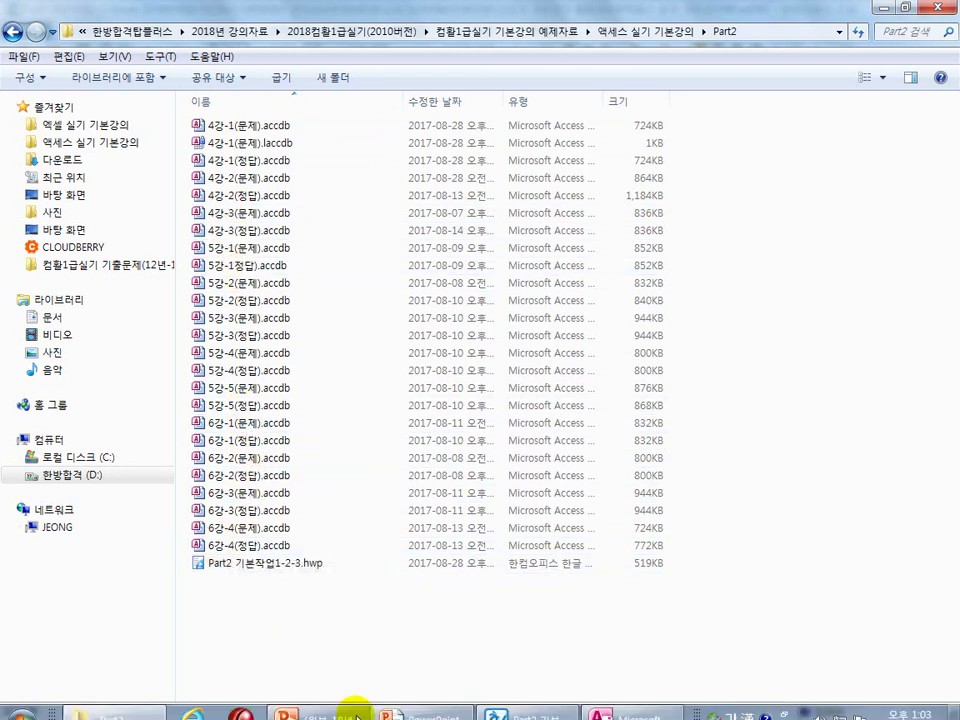
{"action": "left_click", "coordinate": [513, 705]}
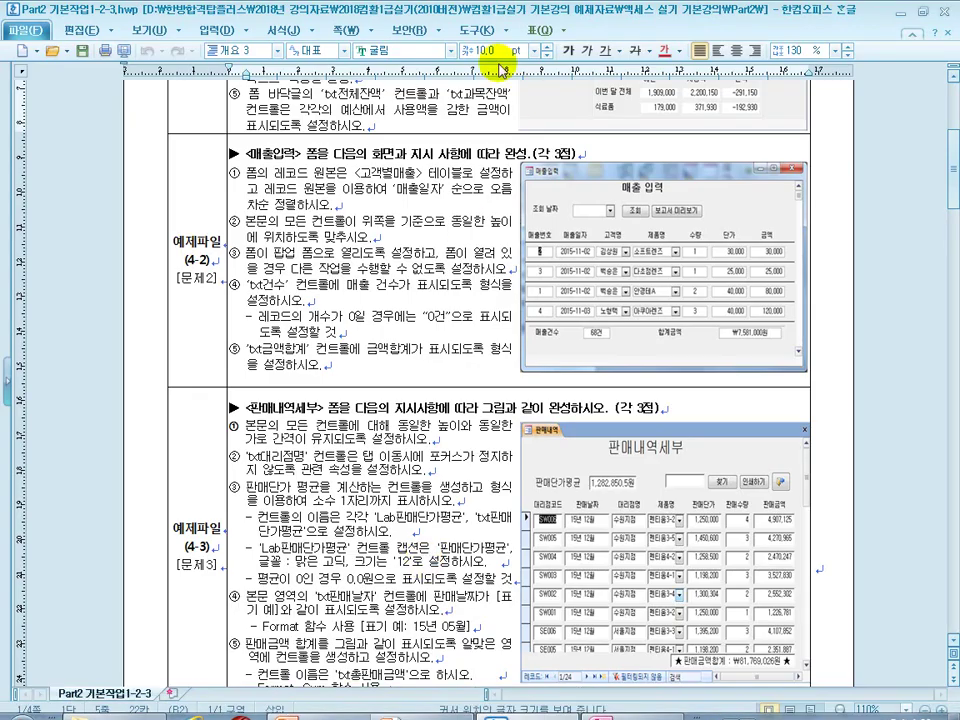
{"action": "scroll", "coordinate": [341, 252], "scroll_direction": "up", "scroll_amount": 3}
{"action": "scroll", "coordinate": [341, 252], "scroll_direction": "up", "scroll_amount": 3}
{"action": "left_click", "coordinate": [258, 164]}
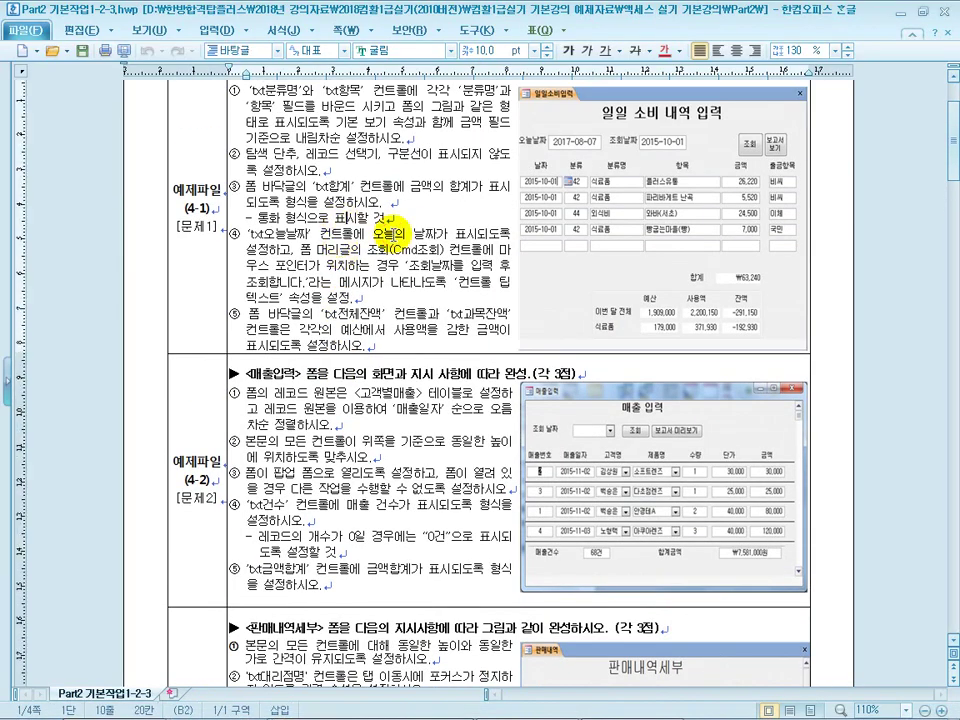
Restore the problem document to a smaller window and switch to the PowerPoint slide show, showing the 폼 완성(4-1) problem slide
{"action": "double_click", "coordinate": [520, 14]}
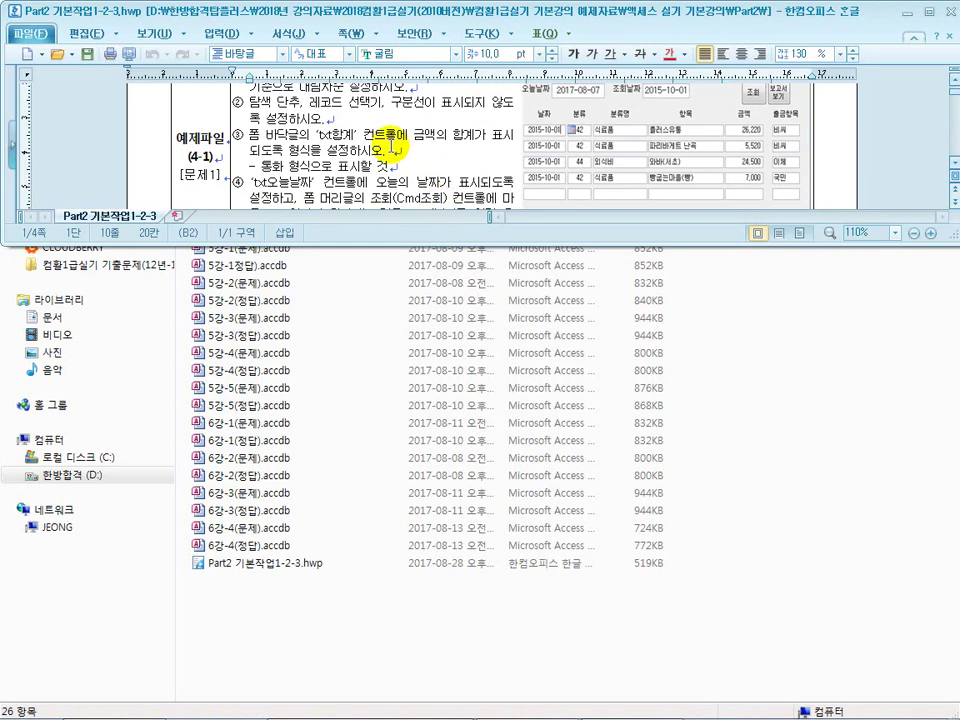
{"action": "scroll", "coordinate": [391, 146], "scroll_direction": "up", "scroll_amount": 2}
{"action": "left_click", "coordinate": [420, 704]}
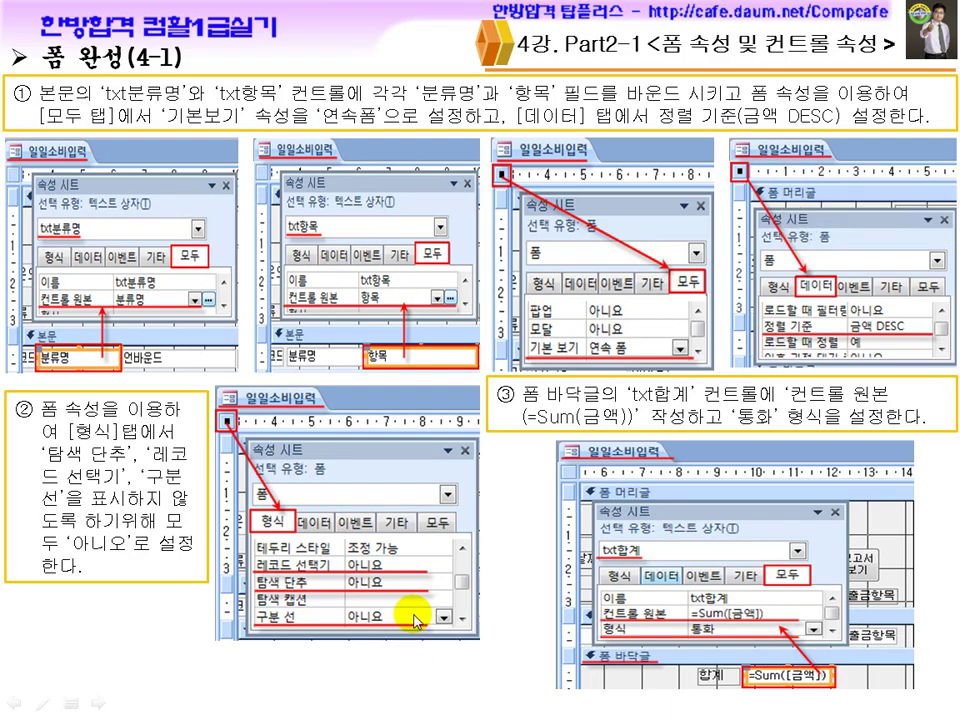
{"action": "left_click", "coordinate": [413, 617]}
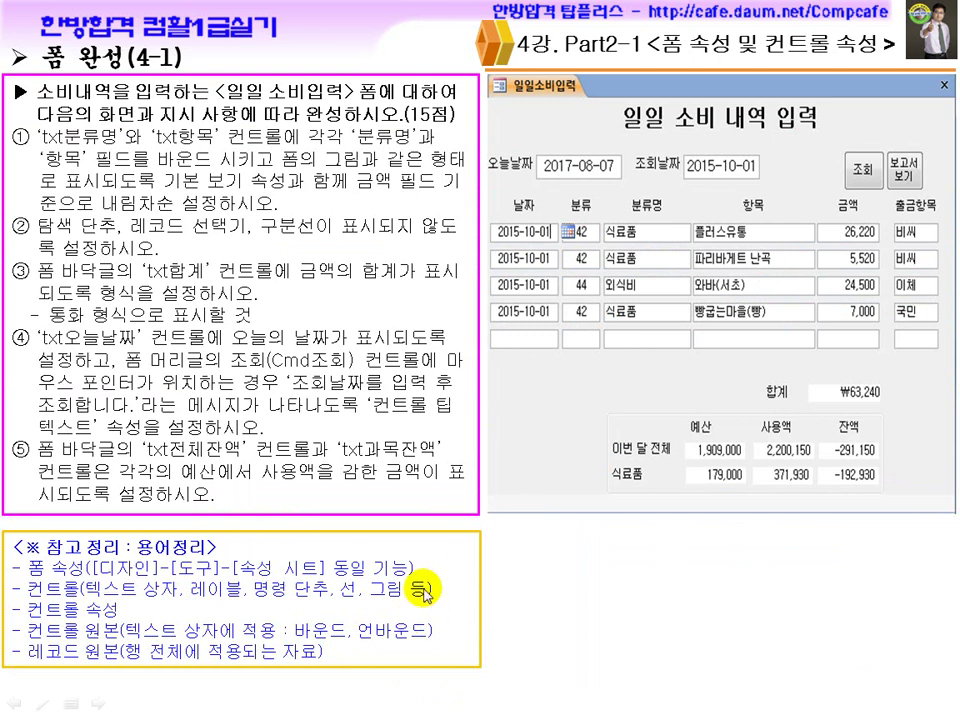
Underline 속성 in the 컨트롤 속성 entry and 원본 in the 레코드 원본 entry of the terminology notes with the pen
{"action": "key", "text": "ctrl+p"}
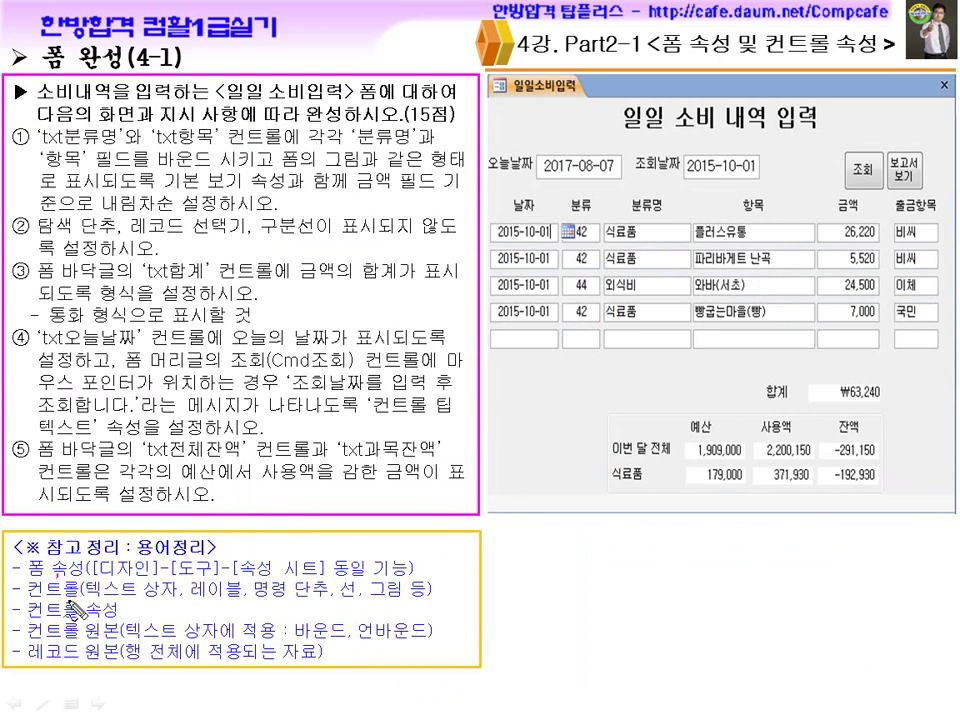
{"action": "left_click_drag", "start_coordinate": [92, 619], "coordinate": [117, 618]}
{"action": "left_click_drag", "start_coordinate": [88, 657], "coordinate": [128, 662]}
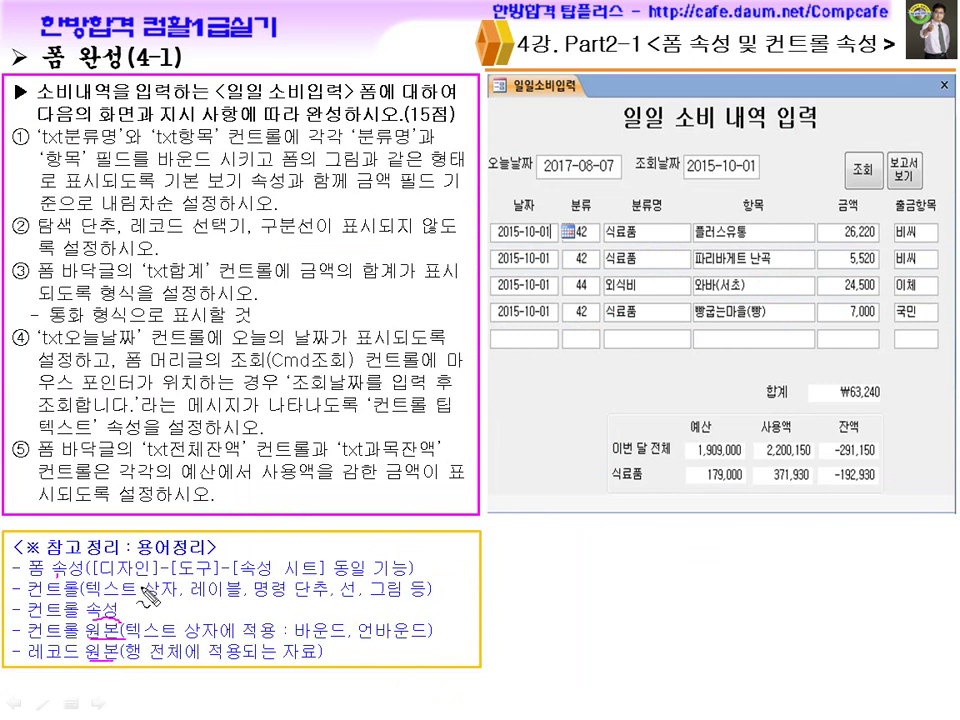
Switch to the Access database 4강-1(문제), close the 일일소비입력 form and reopen it in Design view
{"action": "key", "text": "super"}
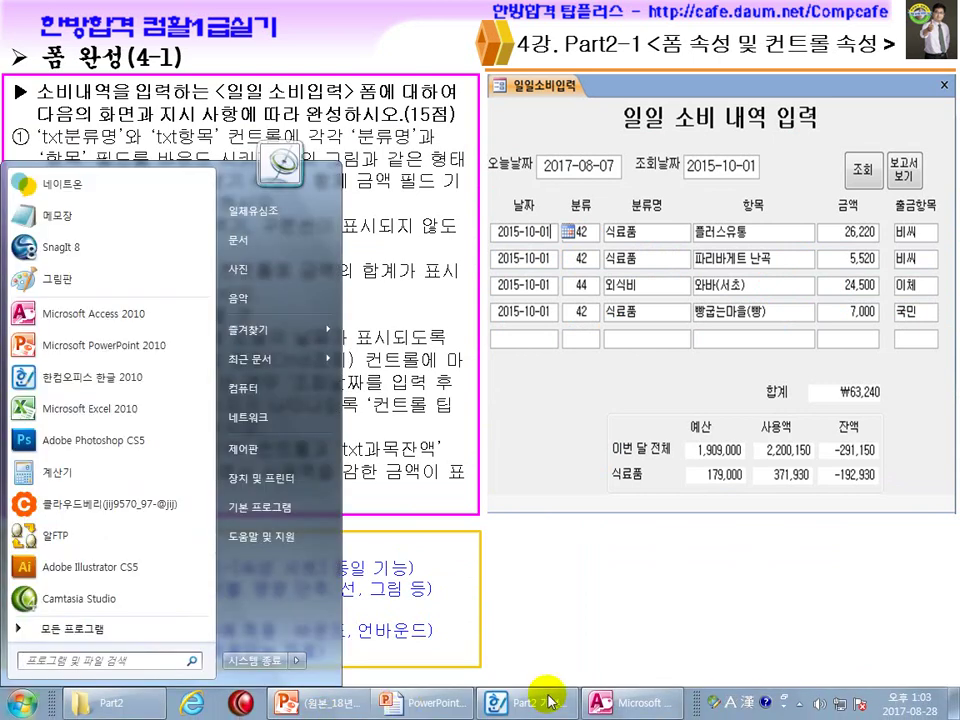
{"action": "left_click", "coordinate": [640, 703]}
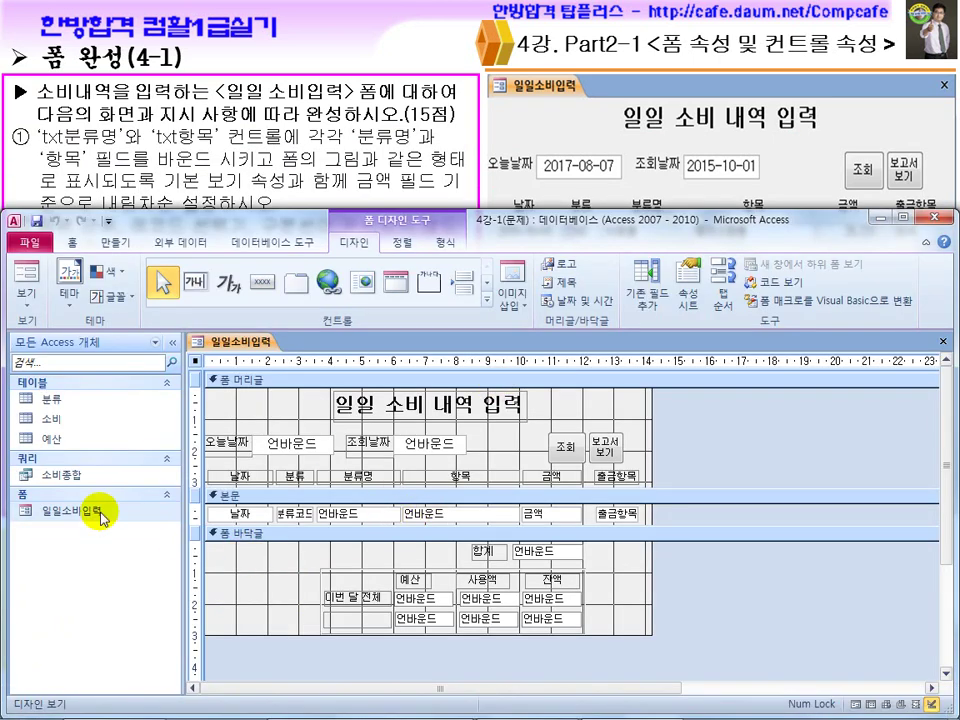
{"action": "left_click", "coordinate": [942, 341]}
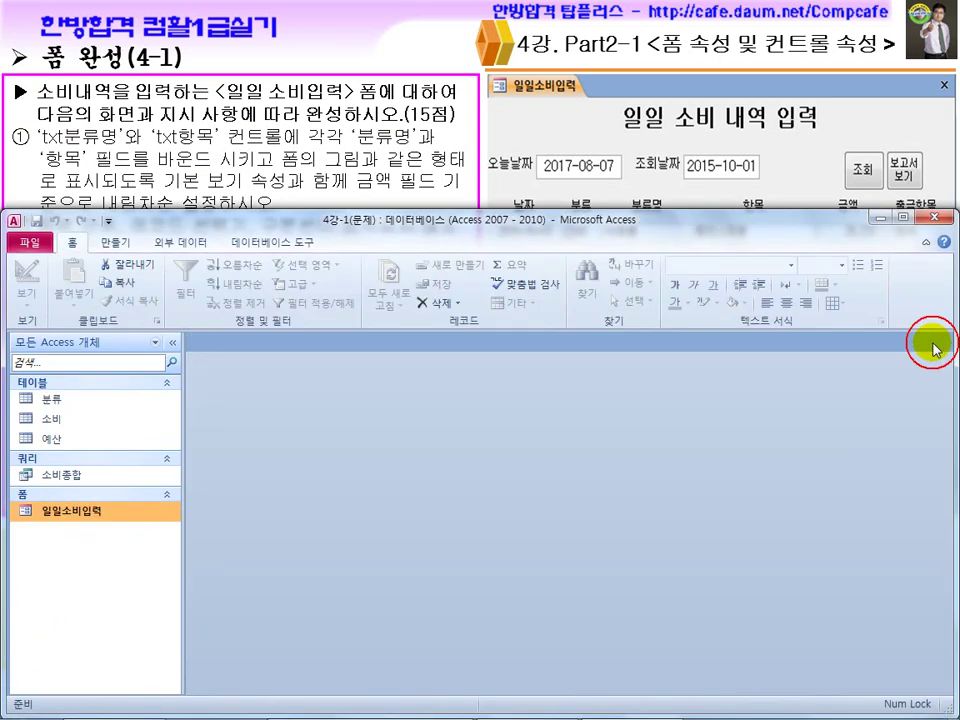
{"action": "right_click", "coordinate": [117, 515]}
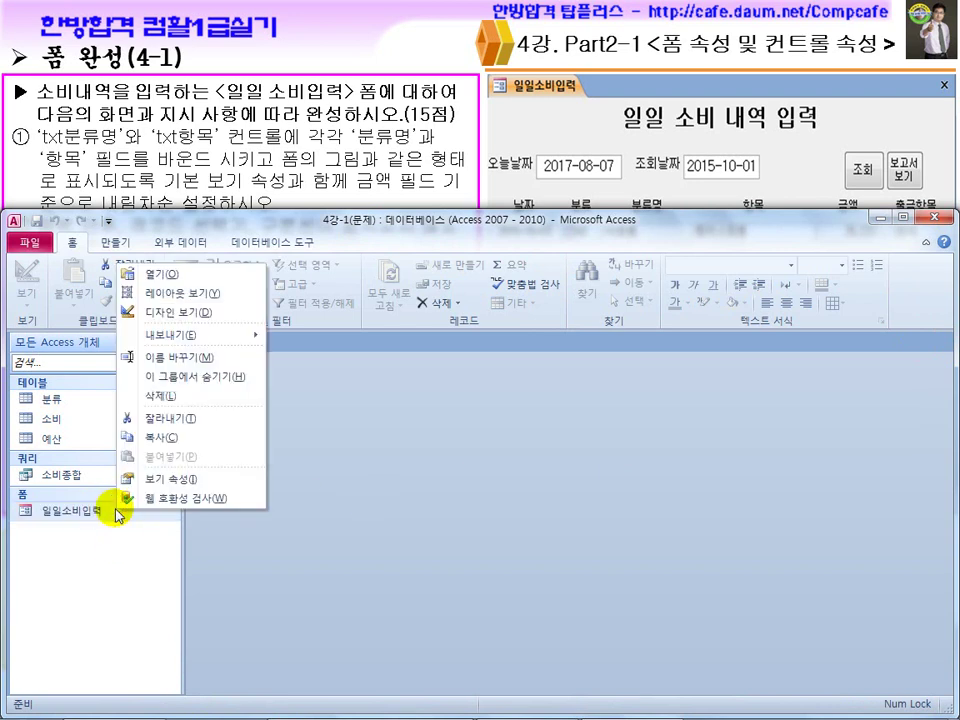
{"action": "left_click", "coordinate": [174, 316]}
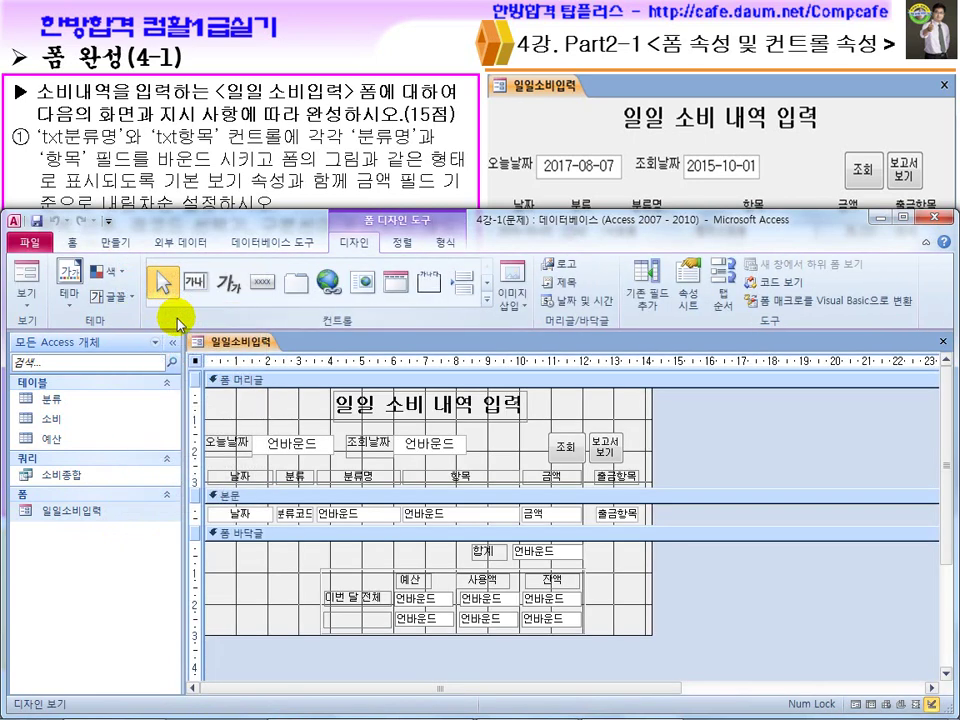
Select in turn the form header's title label, the 조회날짜 text box and label, and the 오늘날짜 label
{"action": "left_click", "coordinate": [414, 409]}
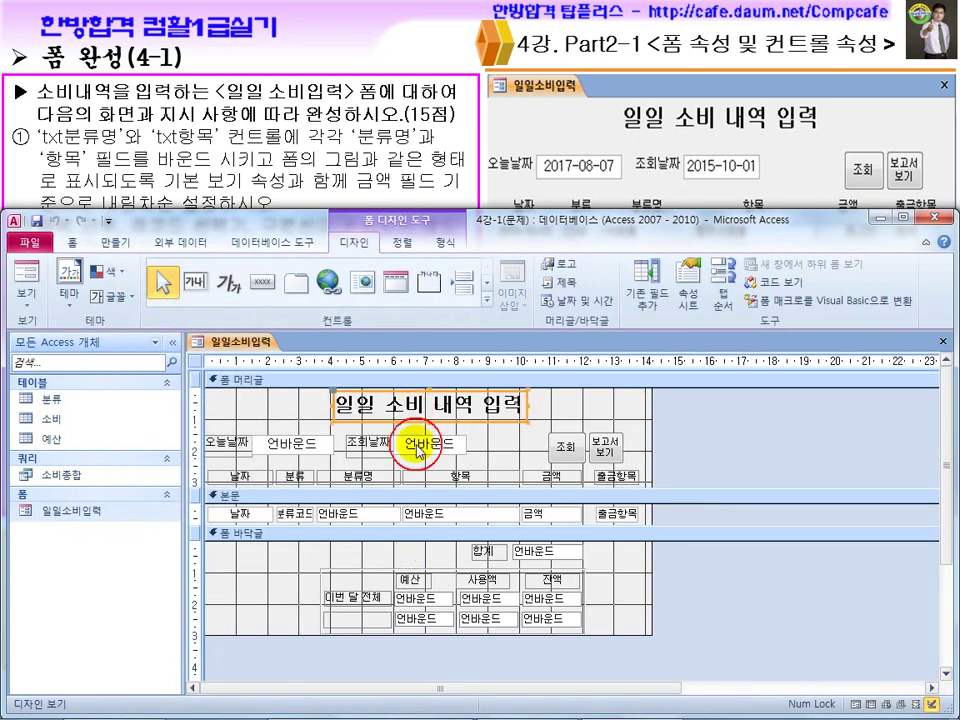
{"action": "left_click", "coordinate": [424, 448]}
{"action": "left_click", "coordinate": [367, 454]}
{"action": "left_click", "coordinate": [229, 442]}
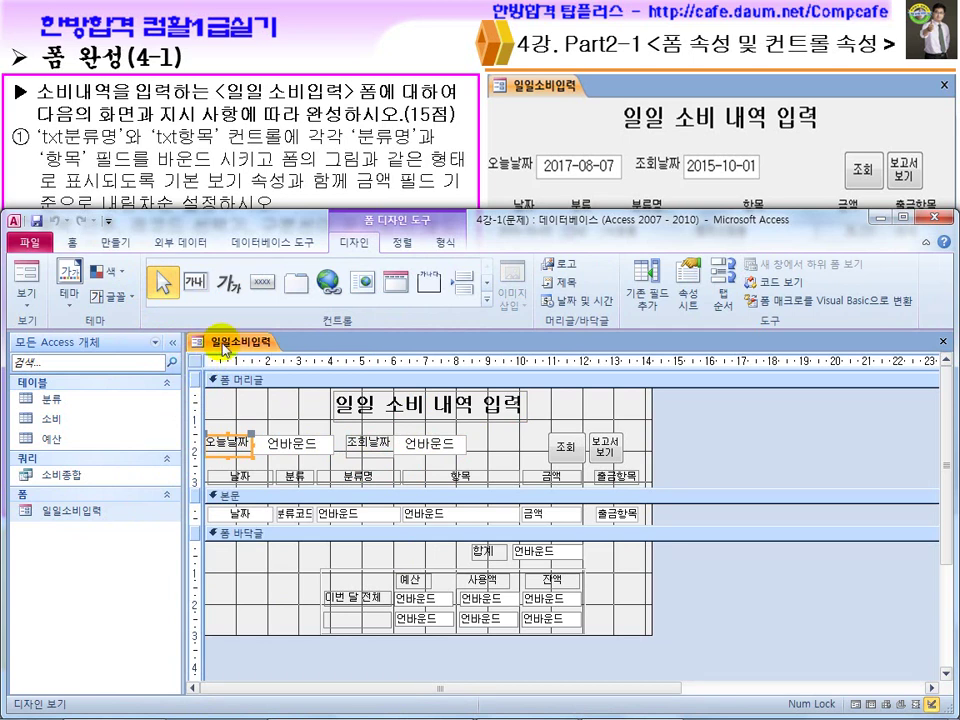
Select the whole form, open its property sheet, narrow the sheet and close it
{"action": "left_click", "coordinate": [197, 364]}
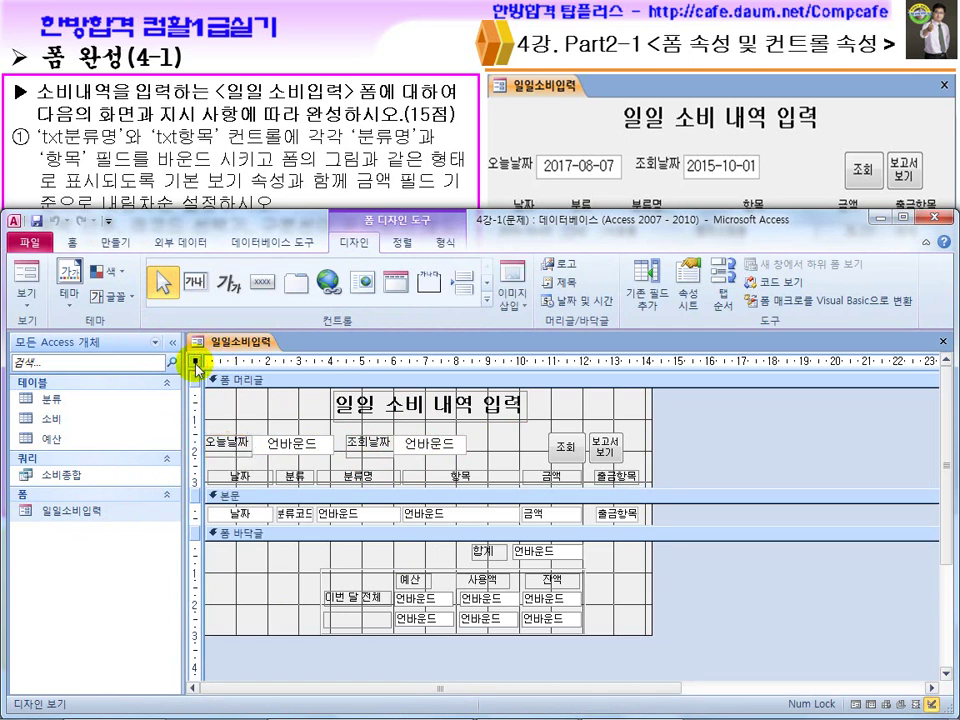
{"action": "double_click", "coordinate": [197, 364]}
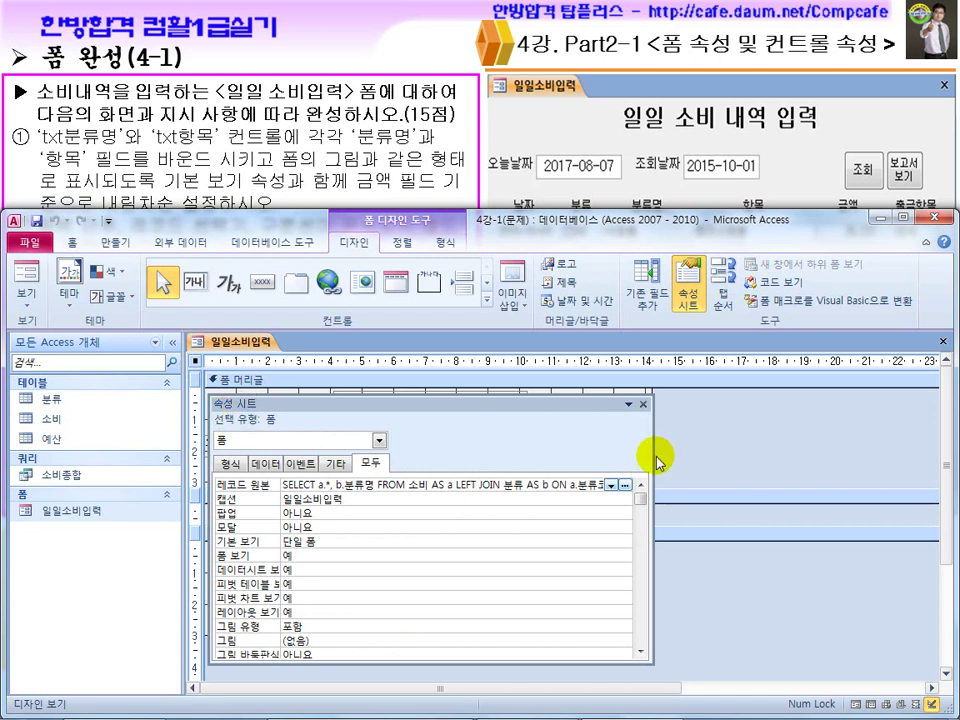
{"action": "left_click_drag", "start_coordinate": [654, 392], "coordinate": [410, 440]}
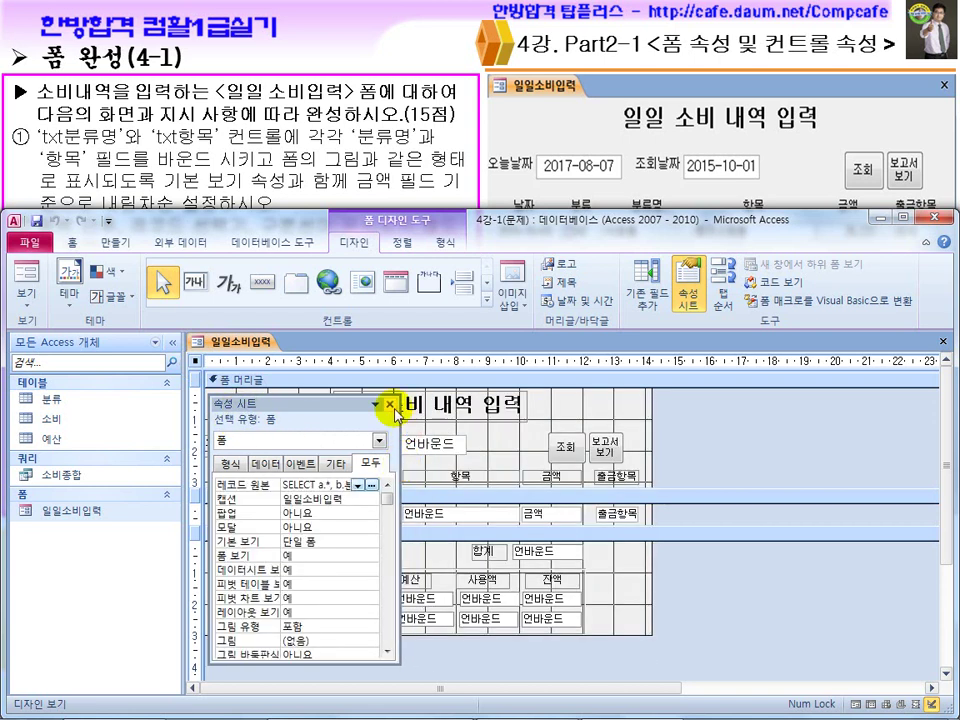
{"action": "left_click", "coordinate": [390, 404]}
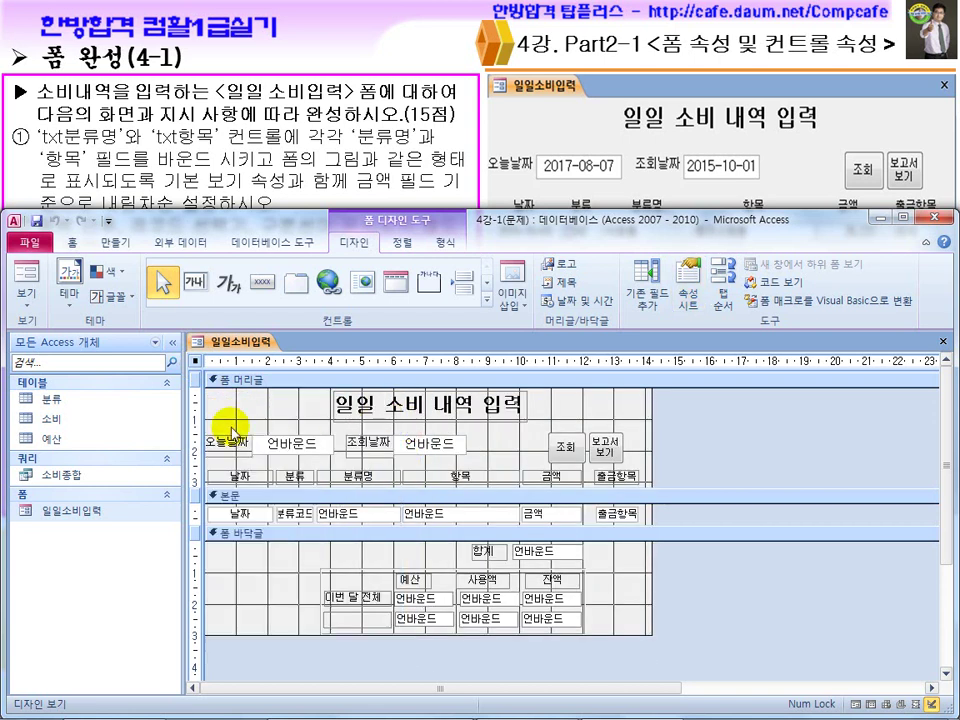
Show the form's property sheet again in both available ways, widen it and close it
{"action": "left_click", "coordinate": [692, 294]}
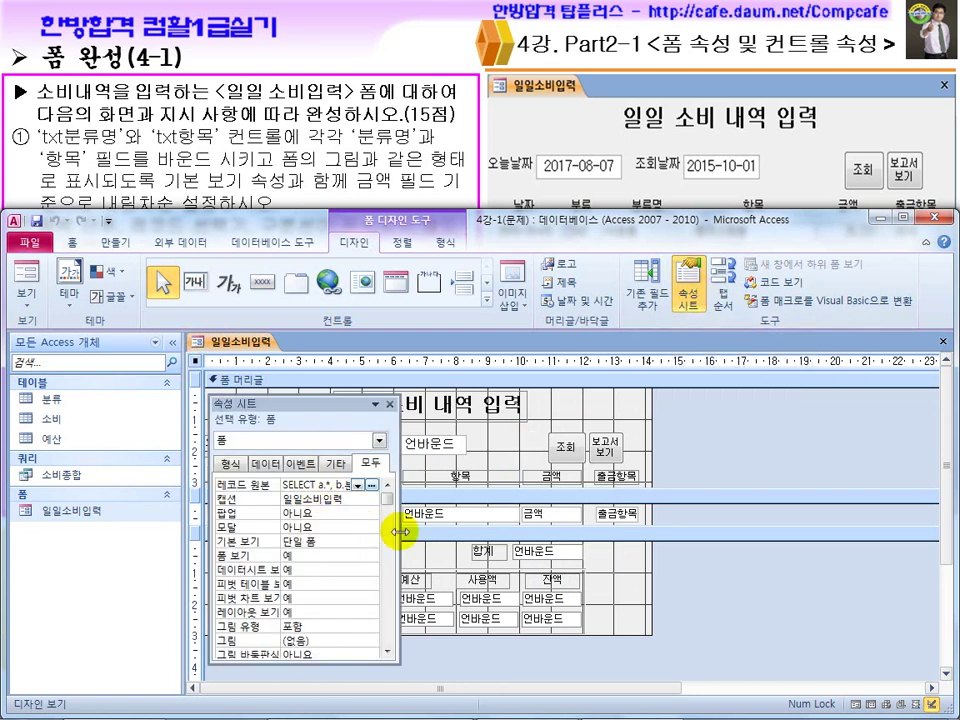
{"action": "left_click_drag", "start_coordinate": [396, 528], "coordinate": [476, 525]}
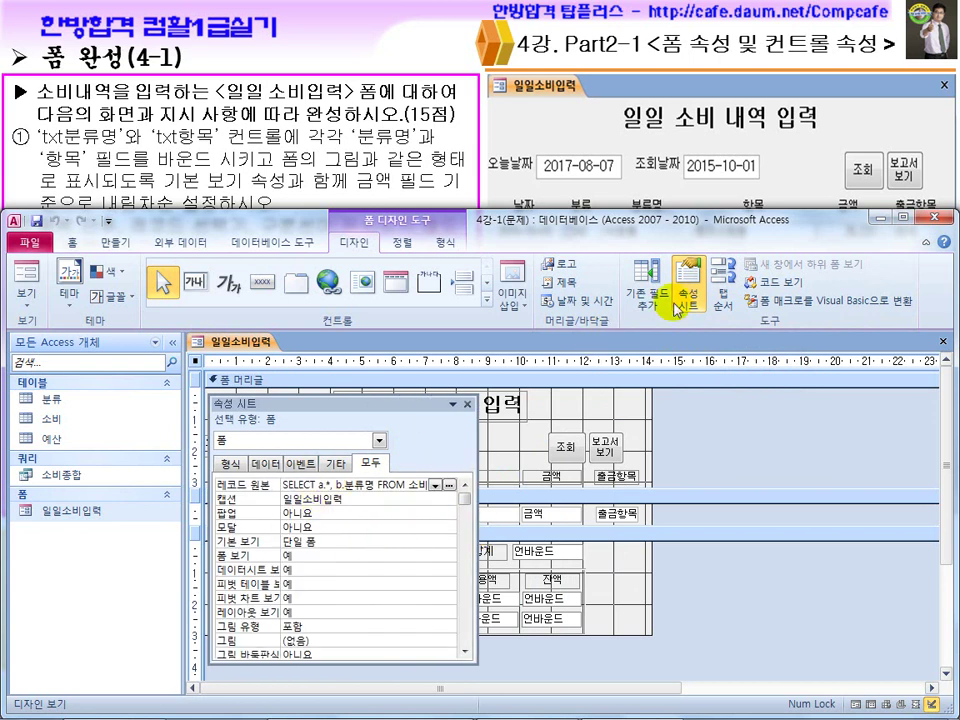
{"action": "left_click", "coordinate": [466, 404]}
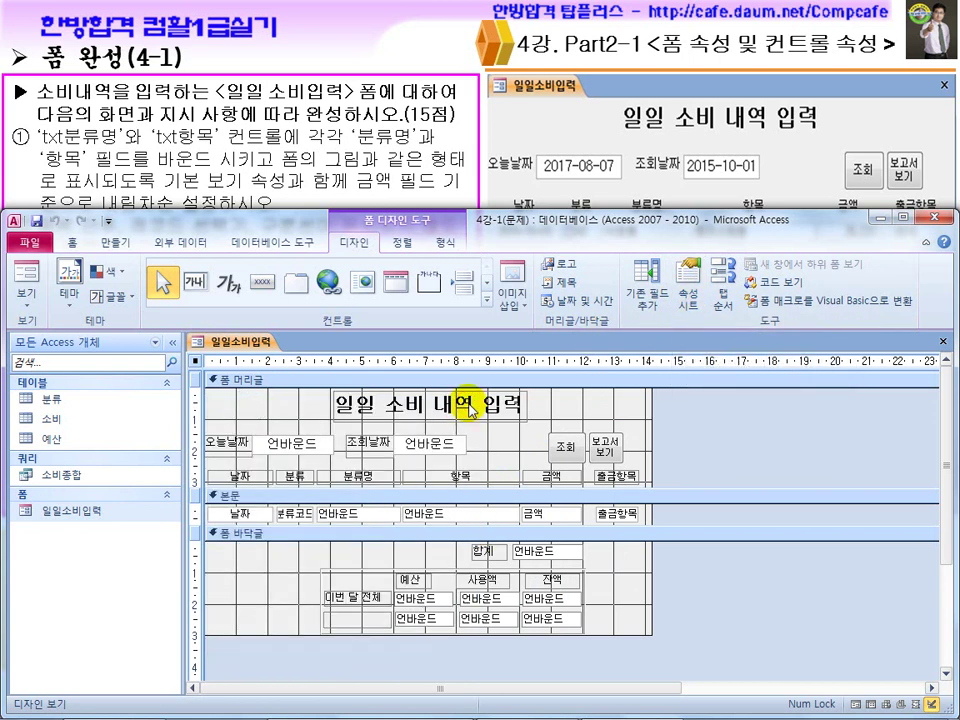
{"action": "double_click", "coordinate": [196, 364]}
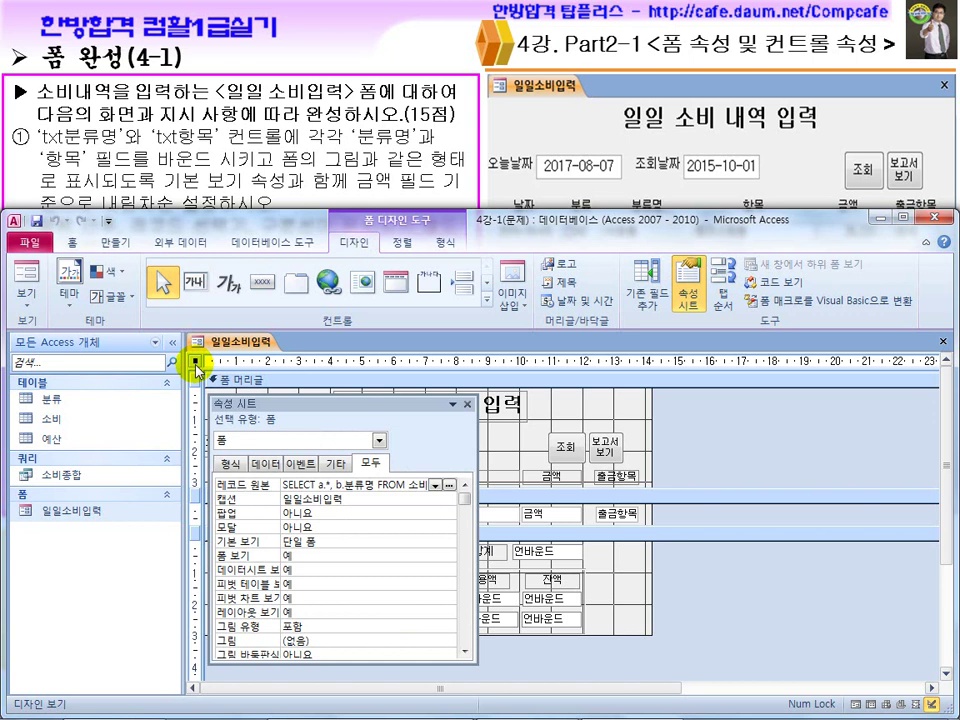
{"action": "left_click", "coordinate": [466, 404]}
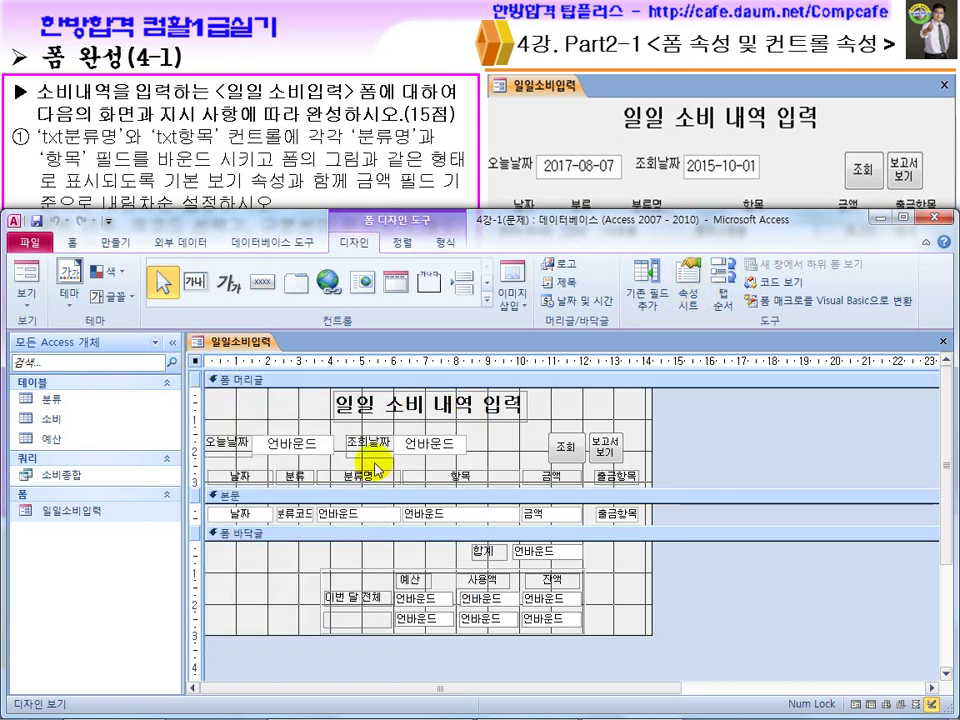
Annotate the form's controls with handwritten 레이블, 단추 and 텍스트 상자 notes and circled text boxes, and clear the ink
{"action": "left_click", "coordinate": [415, 402]}
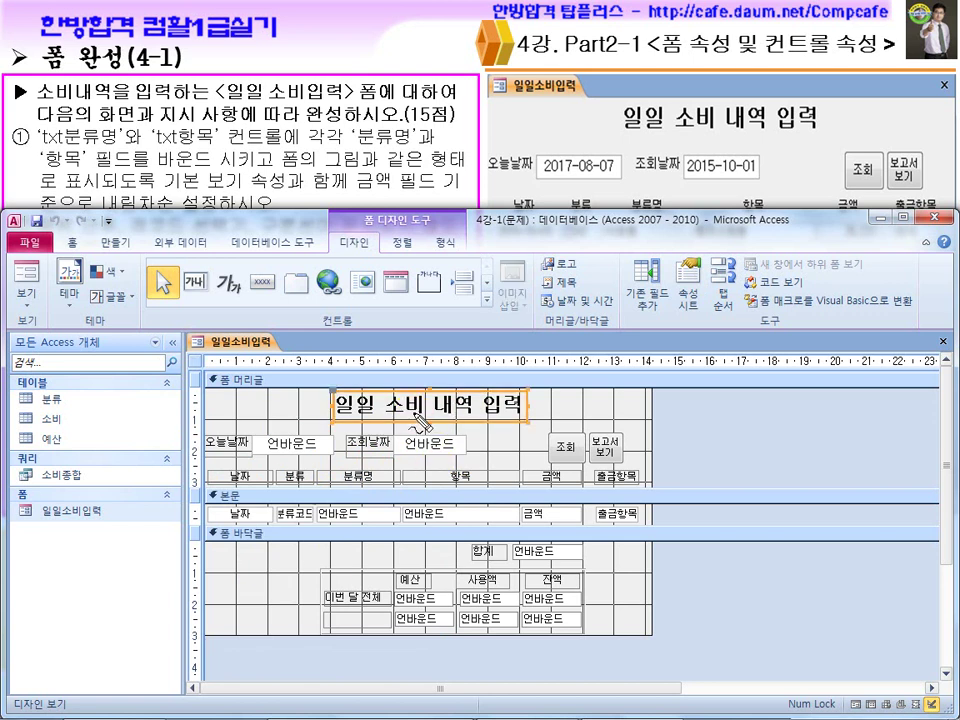
{"action": "left_click_drag", "start_coordinate": [574, 404], "coordinate": [596, 418]}
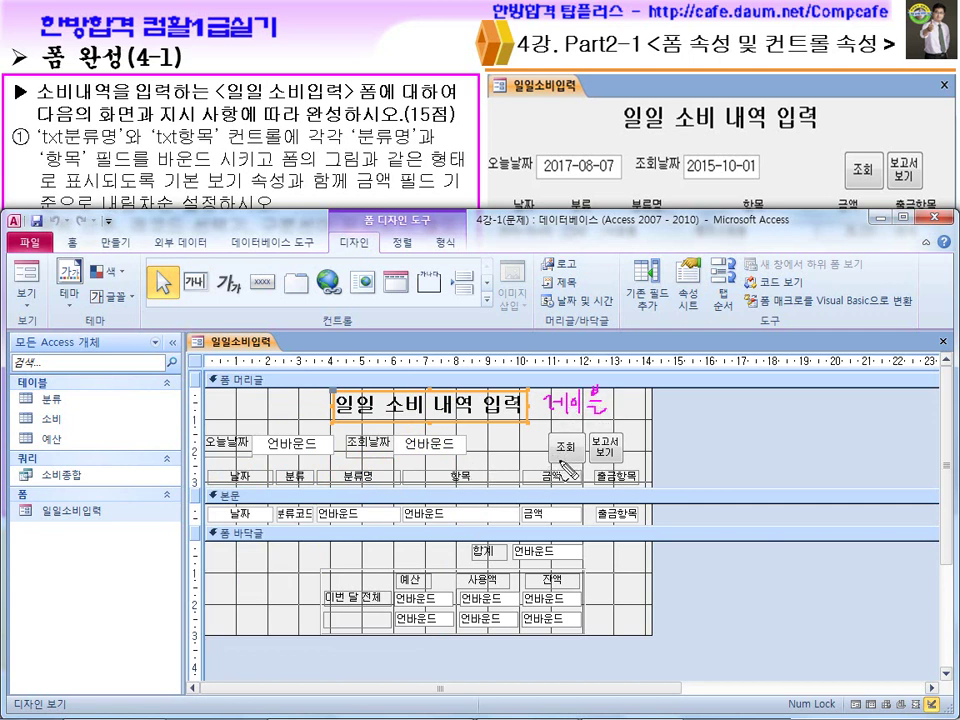
{"action": "left_click_drag", "start_coordinate": [606, 456], "coordinate": [670, 464]}
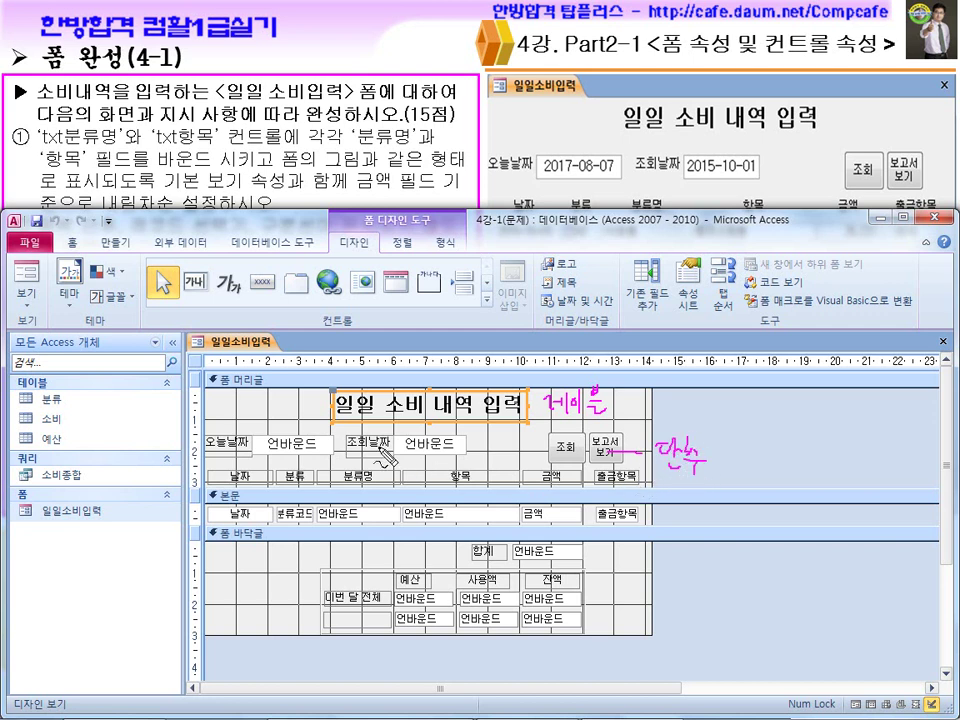
{"action": "left_click_drag", "start_coordinate": [448, 438], "coordinate": [440, 437]}
{"action": "left_click_drag", "start_coordinate": [430, 504], "coordinate": [428, 506]}
{"action": "mouse_move", "coordinate": [369, 508]}
{"action": "left_mouse_down"}
{"action": "mouse_move", "coordinate": [390, 566]}
{"action": "mouse_move", "coordinate": [472, 561]}
{"action": "mouse_move", "coordinate": [480, 572]}
{"action": "left_mouse_up"}
{"action": "left_click_drag", "start_coordinate": [236, 557], "coordinate": [342, 559]}
{"action": "mouse_move", "coordinate": [251, 580]}
{"action": "left_mouse_down"}
{"action": "mouse_move", "coordinate": [258, 622]}
{"action": "mouse_move", "coordinate": [305, 631]}
{"action": "mouse_move", "coordinate": [268, 627]}
{"action": "left_mouse_up"}
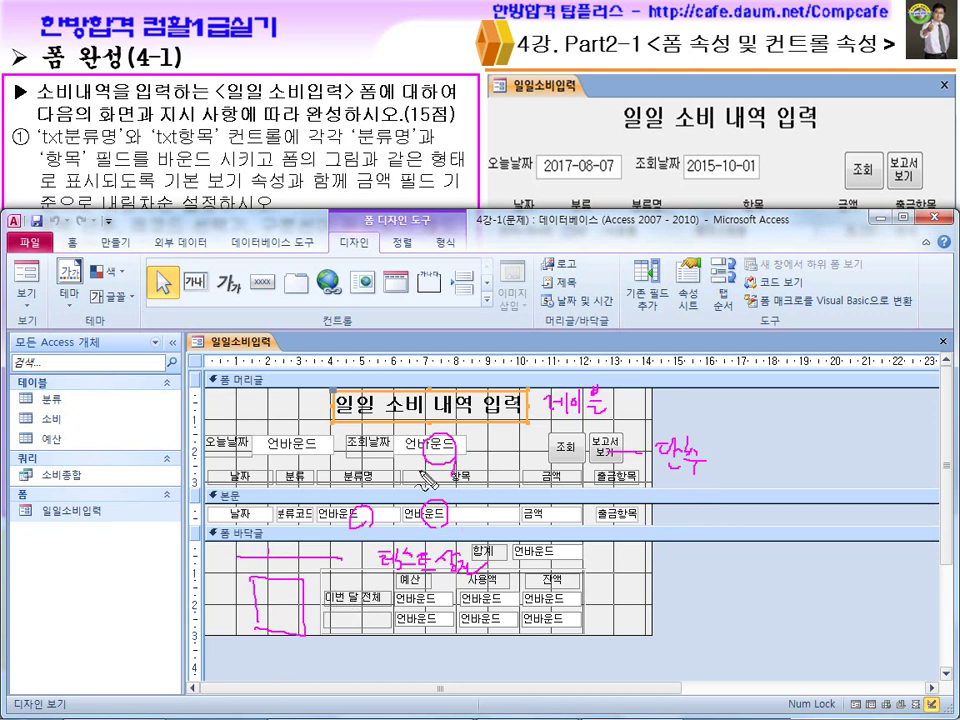
{"action": "mouse_move", "coordinate": [246, 403]}
{"action": "left_mouse_down"}
{"action": "mouse_move", "coordinate": [258, 425]}
{"action": "mouse_move", "coordinate": [290, 412]}
{"action": "mouse_move", "coordinate": [300, 424]}
{"action": "left_mouse_up"}
{"action": "key", "text": "Escape"}
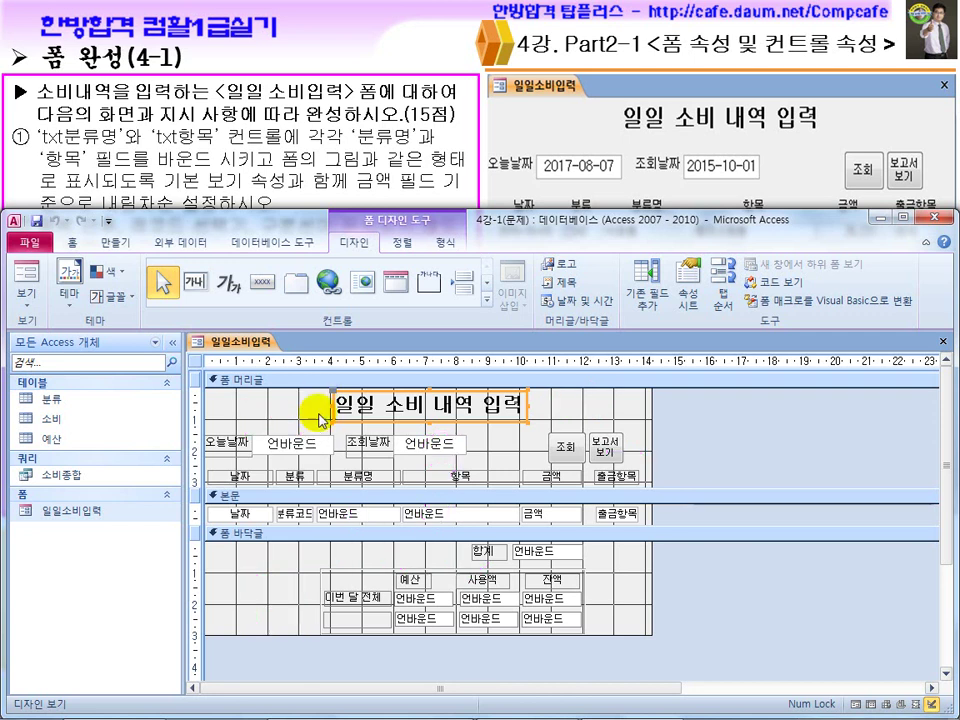
Inspect the 오늘날짜, 분류명 and 금액 text boxes and display the 일일소비입력 form in Form view
{"action": "left_click", "coordinate": [290, 444]}
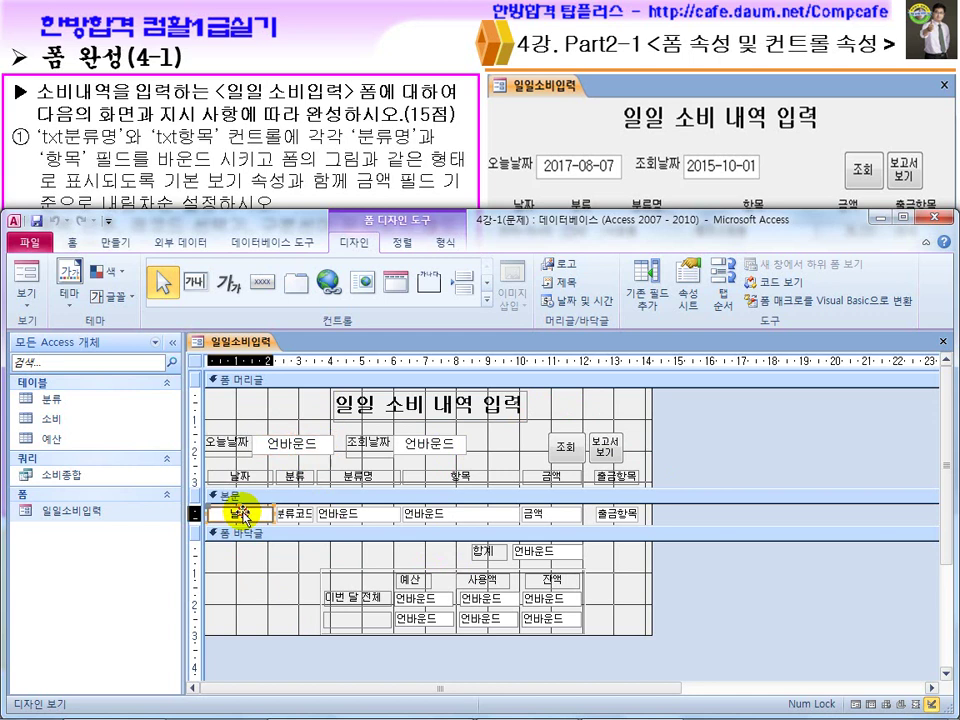
{"action": "left_click", "coordinate": [358, 515]}
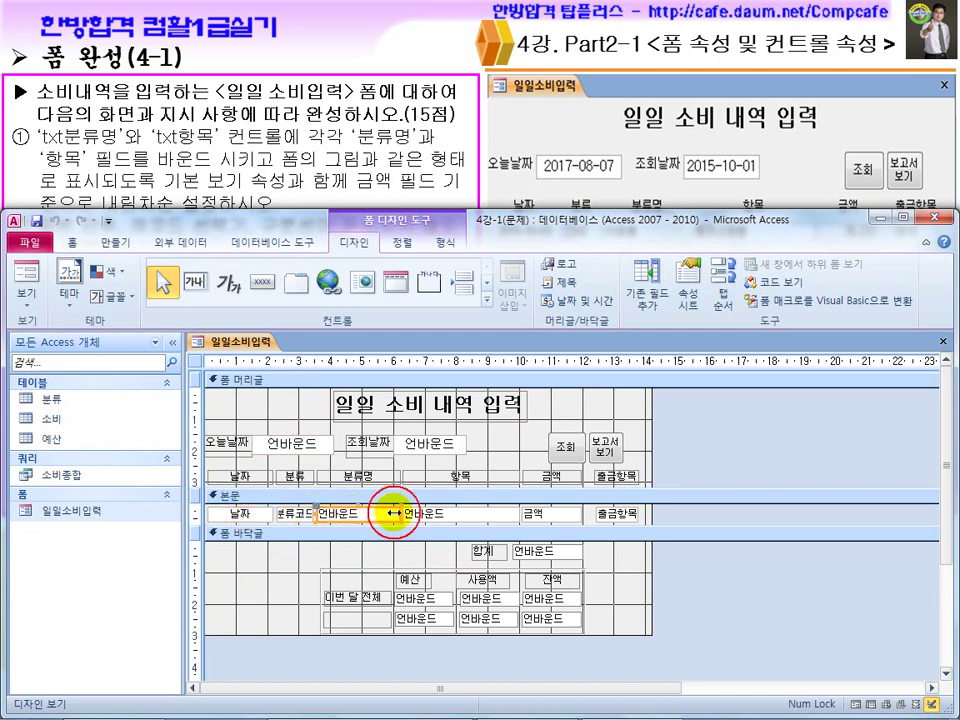
{"action": "left_click", "coordinate": [540, 514]}
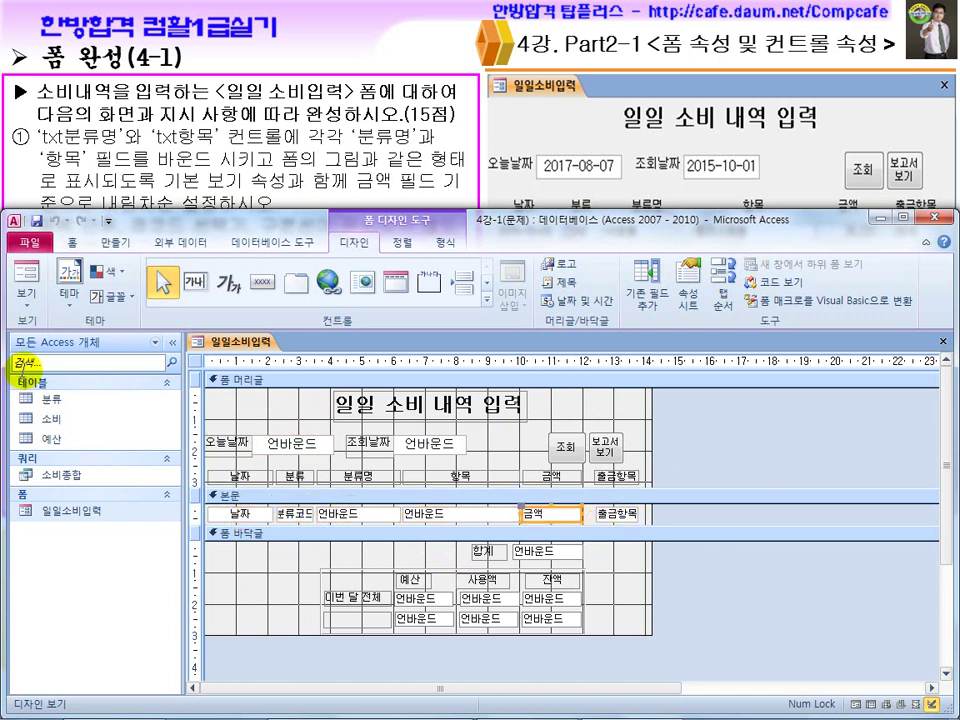
{"action": "left_click", "coordinate": [26, 295]}
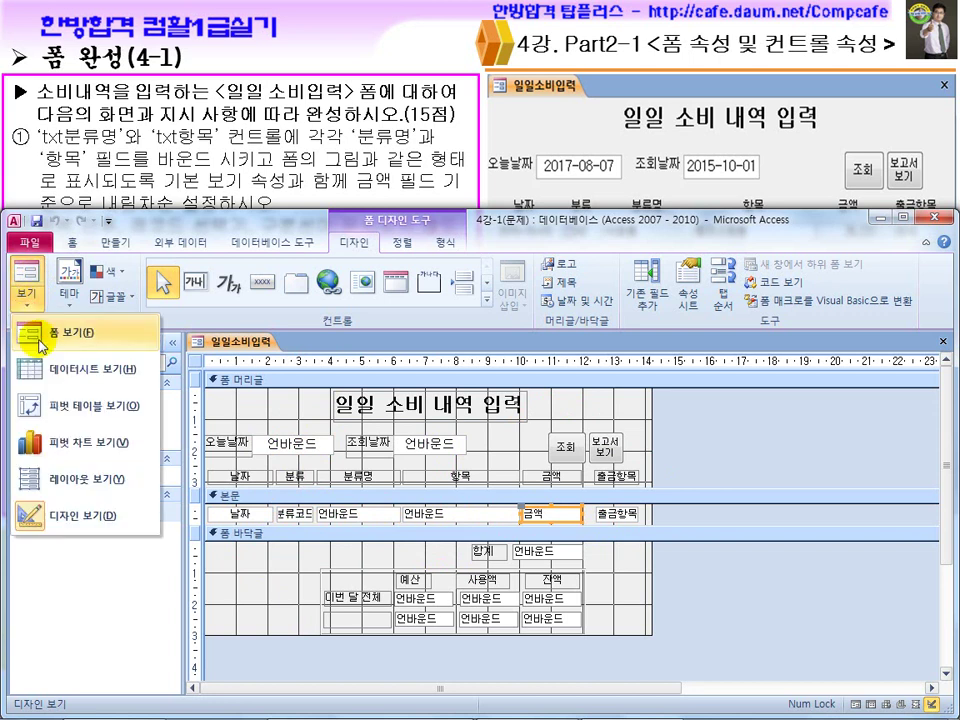
{"action": "left_click", "coordinate": [40, 340]}
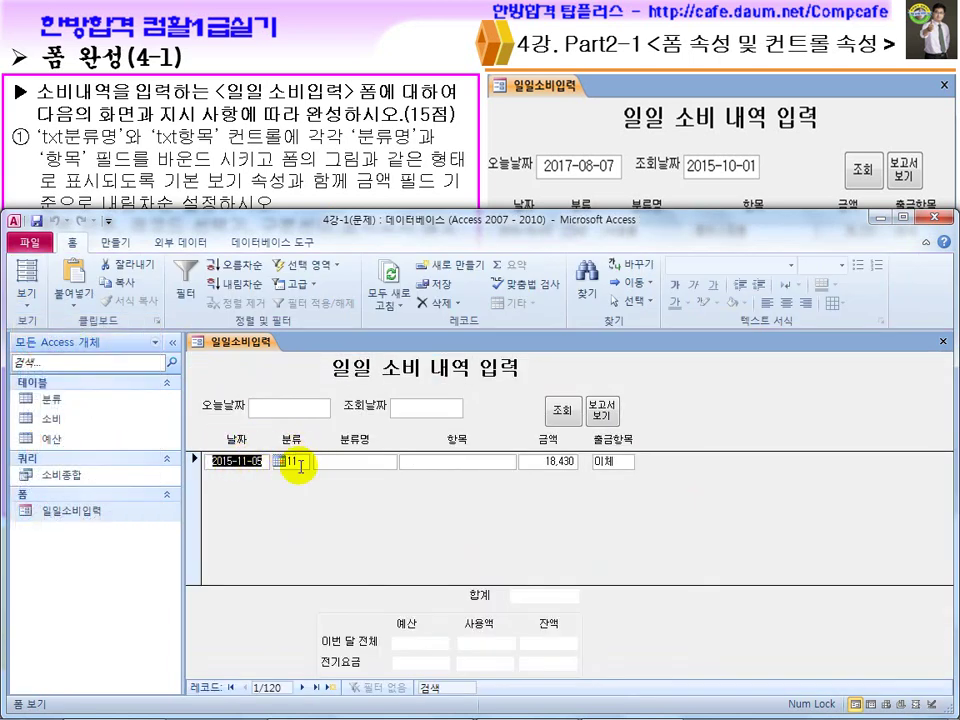
Annotate the detail row with a circled 날짜 box marked 바운드, check marks on the unbound boxes, and 언바운드 and 텍스트 notes
{"action": "key", "text": "ctrl+shift+d"}
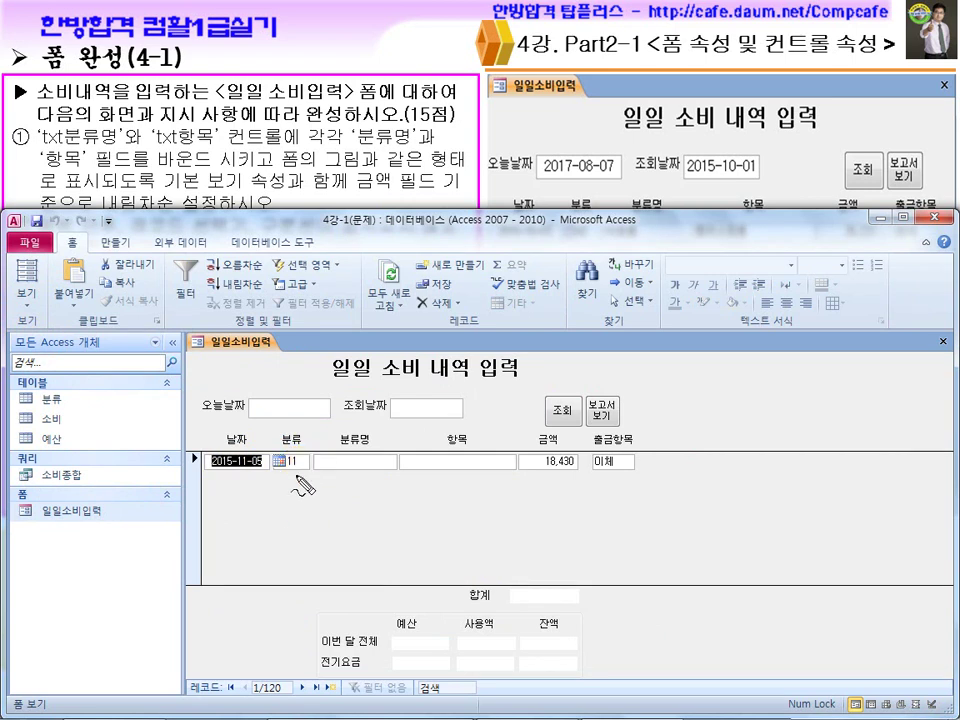
{"action": "mouse_move", "coordinate": [295, 473]}
{"action": "left_mouse_down"}
{"action": "mouse_move", "coordinate": [242, 490]}
{"action": "mouse_move", "coordinate": [286, 476]}
{"action": "mouse_move", "coordinate": [258, 525]}
{"action": "mouse_move", "coordinate": [300, 515]}
{"action": "mouse_move", "coordinate": [315, 531]}
{"action": "left_mouse_up"}
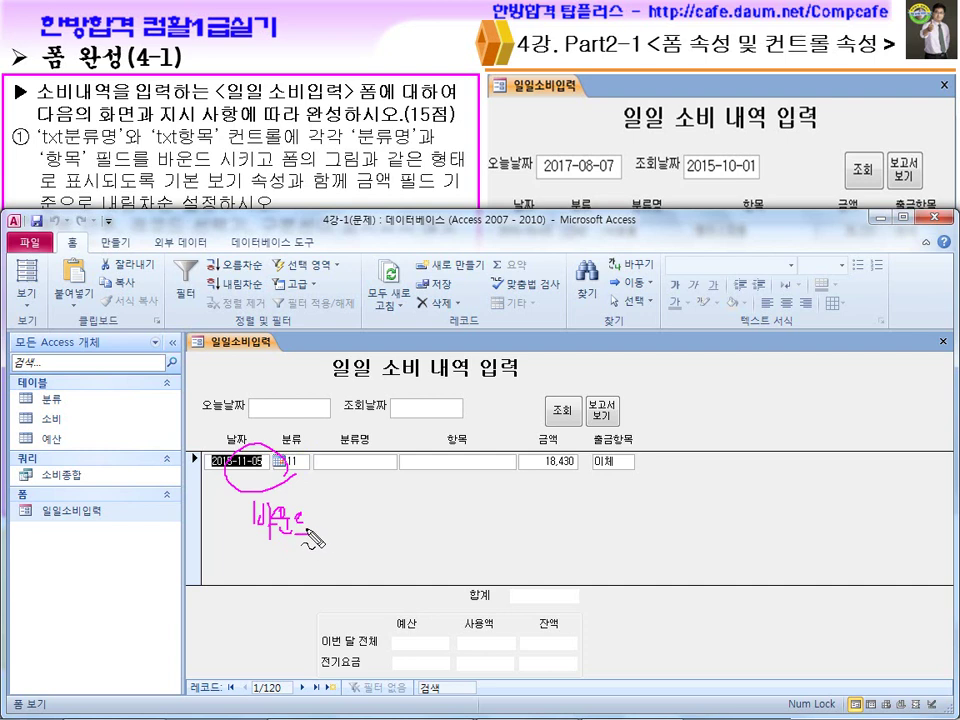
{"action": "left_click_drag", "start_coordinate": [303, 394], "coordinate": [325, 397]}
{"action": "left_click_drag", "start_coordinate": [425, 395], "coordinate": [445, 394]}
{"action": "mouse_move", "coordinate": [358, 447]}
{"action": "left_mouse_down"}
{"action": "mouse_move", "coordinate": [370, 465]}
{"action": "mouse_move", "coordinate": [392, 447]}
{"action": "left_mouse_up"}
{"action": "left_click_drag", "start_coordinate": [448, 447], "coordinate": [470, 440]}
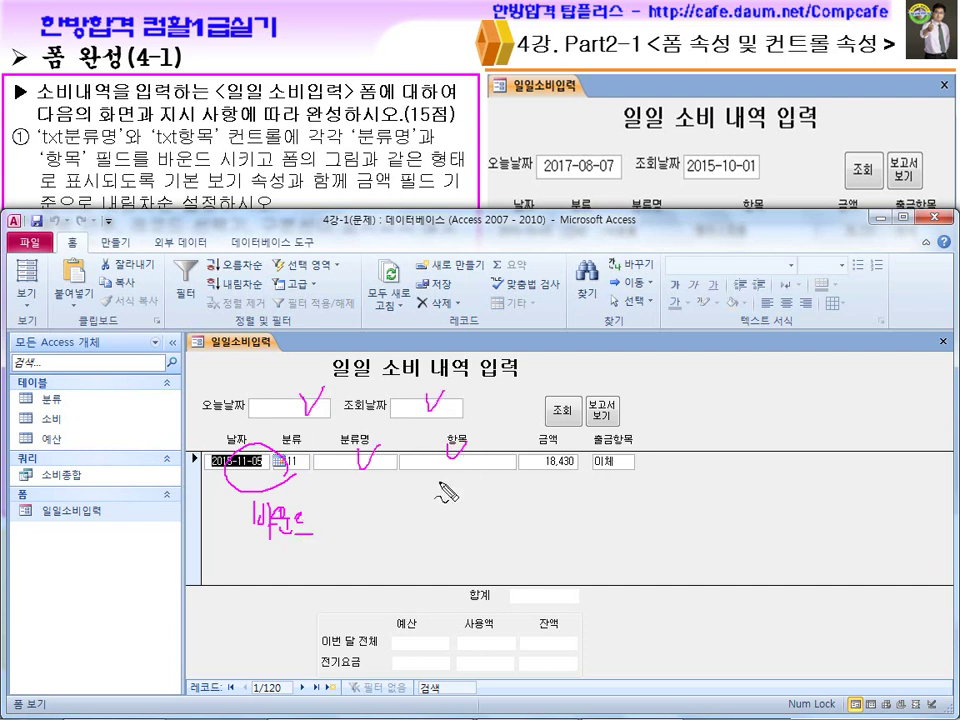
{"action": "mouse_move", "coordinate": [432, 512]}
{"action": "left_mouse_down"}
{"action": "mouse_move", "coordinate": [478, 500]}
{"action": "mouse_move", "coordinate": [503, 513]}
{"action": "left_mouse_up"}
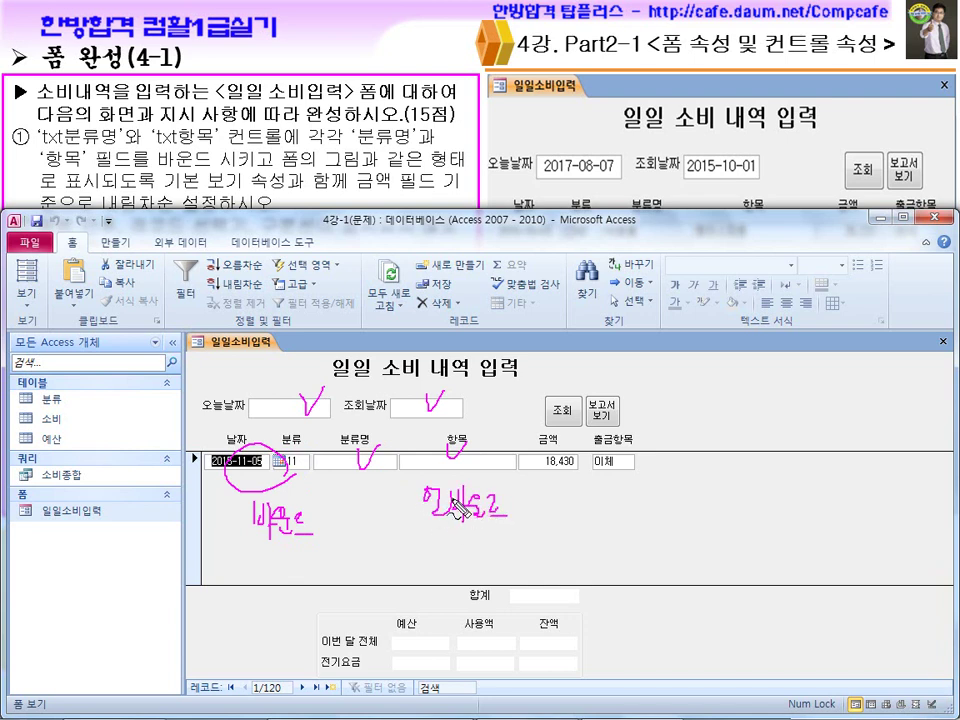
{"action": "left_click_drag", "start_coordinate": [548, 505], "coordinate": [590, 518]}
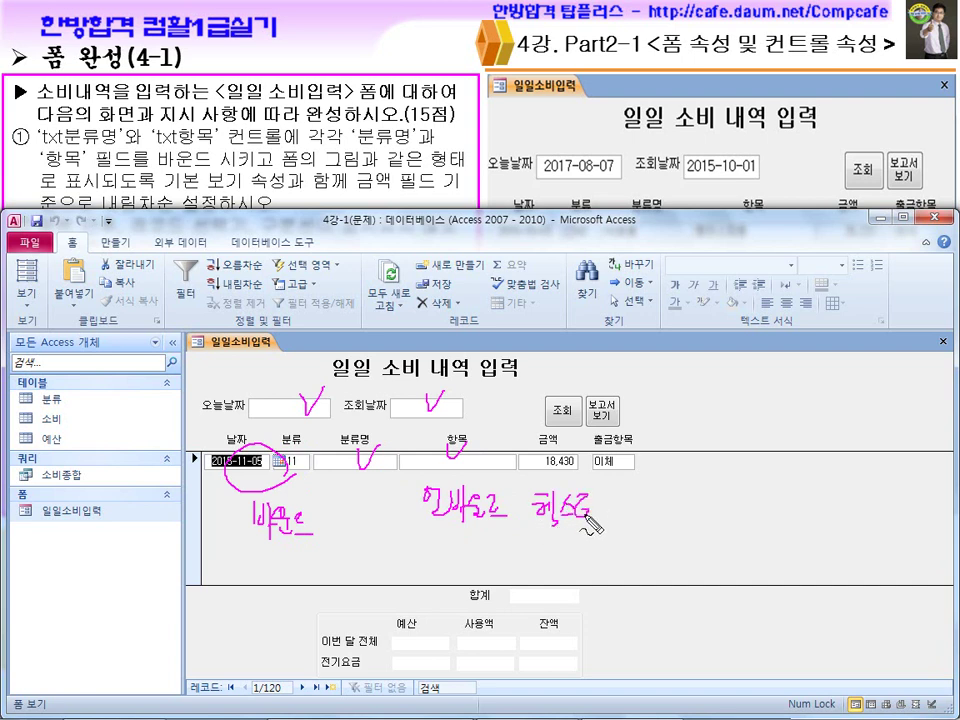
Circle the 금액 and 출금항목 values, the labels and both buttons, add a 레이블 note, emphasize the unbound boxes, and clear all ink
{"action": "mouse_move", "coordinate": [562, 452]}
{"action": "left_mouse_down"}
{"action": "mouse_move", "coordinate": [548, 460]}
{"action": "mouse_move", "coordinate": [612, 488]}
{"action": "left_mouse_up"}
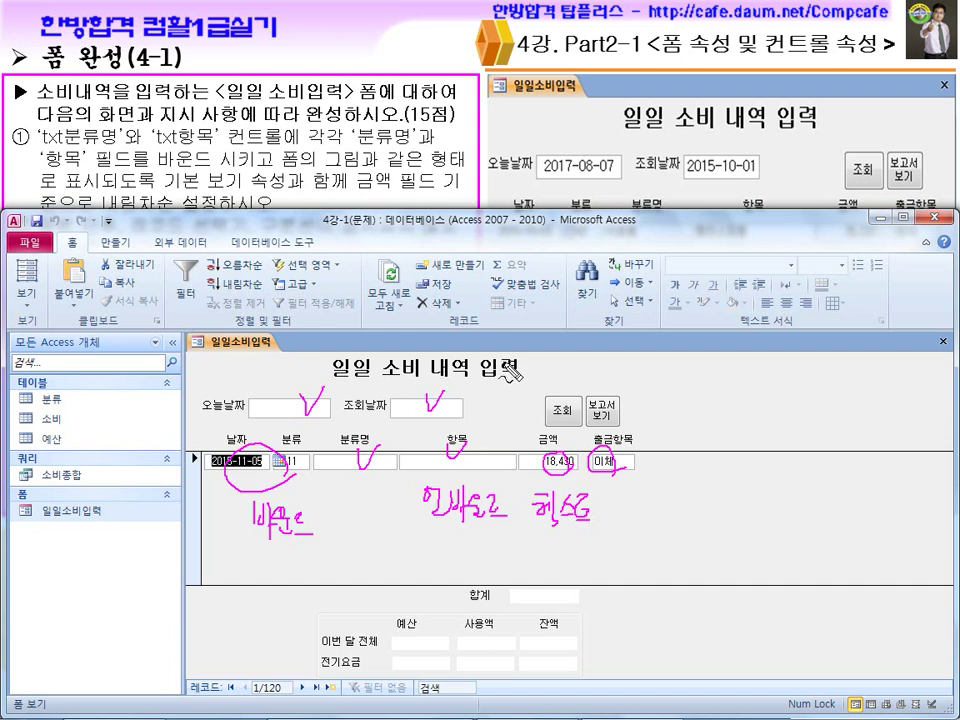
{"action": "left_click_drag", "start_coordinate": [495, 348], "coordinate": [515, 378]}
{"action": "left_click_drag", "start_coordinate": [232, 396], "coordinate": [212, 412]}
{"action": "left_click_drag", "start_coordinate": [366, 395], "coordinate": [358, 411]}
{"action": "mouse_move", "coordinate": [519, 378]}
{"action": "left_mouse_down"}
{"action": "mouse_move", "coordinate": [530, 366]}
{"action": "mouse_move", "coordinate": [604, 360]}
{"action": "mouse_move", "coordinate": [623, 386]}
{"action": "left_mouse_up"}
{"action": "left_click_drag", "start_coordinate": [562, 397], "coordinate": [558, 425]}
{"action": "mouse_move", "coordinate": [606, 390]}
{"action": "left_mouse_down"}
{"action": "mouse_move", "coordinate": [588, 418]}
{"action": "mouse_move", "coordinate": [616, 424]}
{"action": "left_mouse_up"}
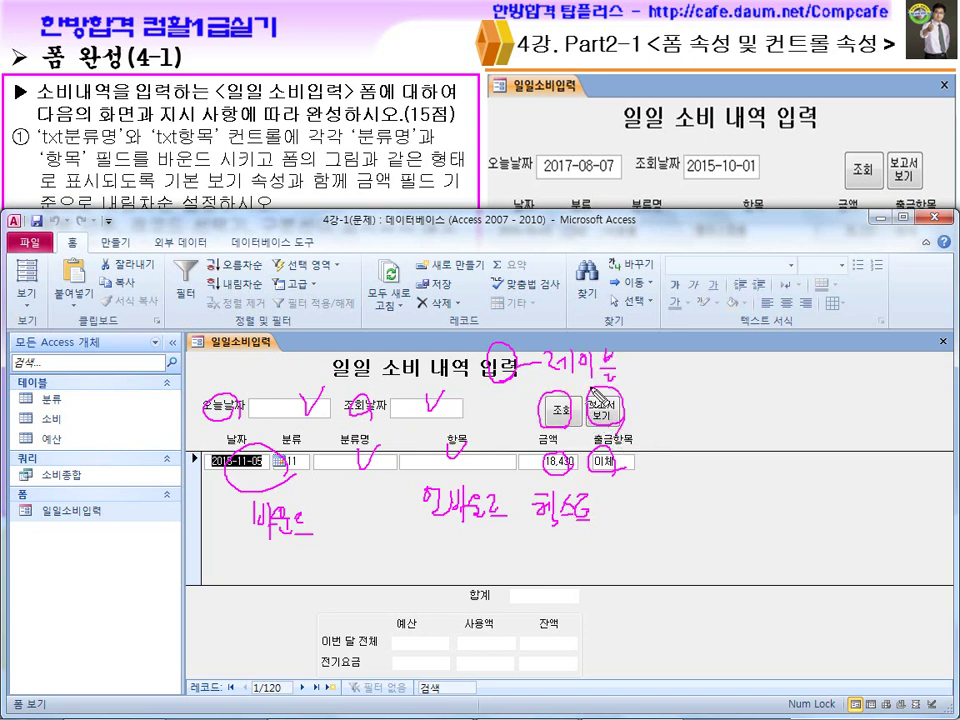
{"action": "left_click_drag", "start_coordinate": [372, 446], "coordinate": [402, 505]}
{"action": "mouse_move", "coordinate": [470, 440]}
{"action": "left_mouse_down"}
{"action": "mouse_move", "coordinate": [438, 470]}
{"action": "mouse_move", "coordinate": [470, 445]}
{"action": "left_mouse_up"}
{"action": "left_click_drag", "start_coordinate": [425, 510], "coordinate": [505, 512]}
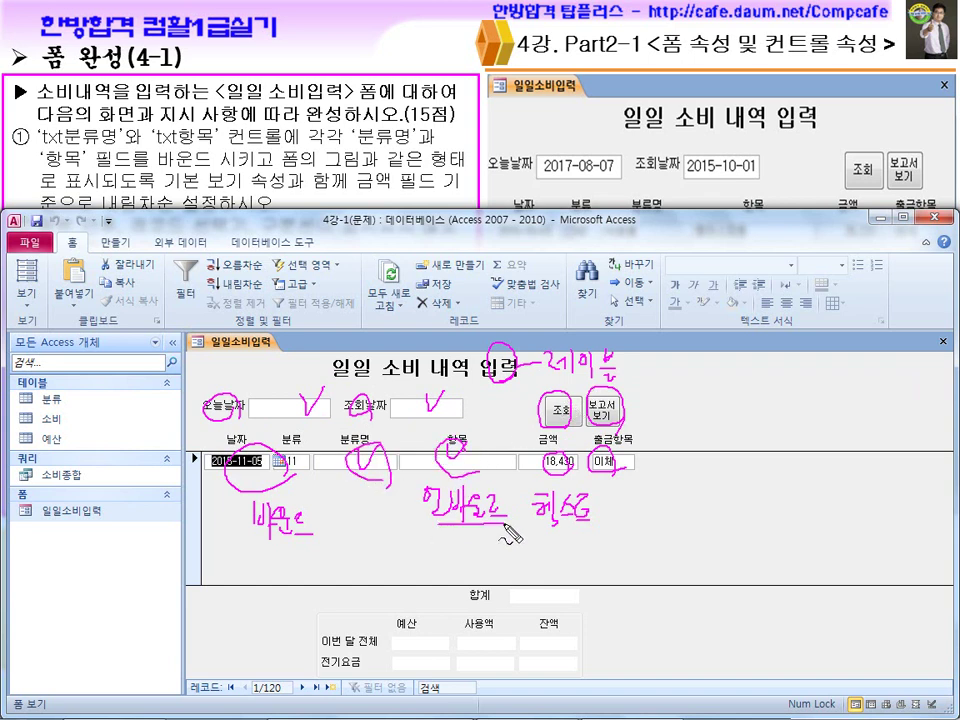
{"action": "left_click_drag", "start_coordinate": [566, 490], "coordinate": [612, 472]}
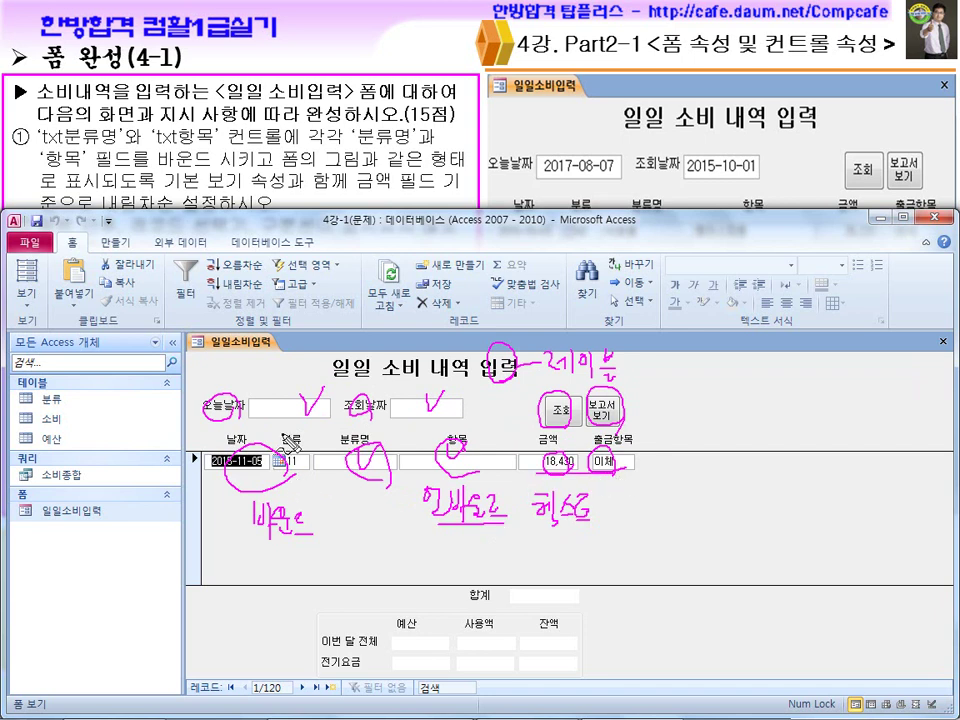
{"action": "left_click_drag", "start_coordinate": [291, 399], "coordinate": [310, 401]}
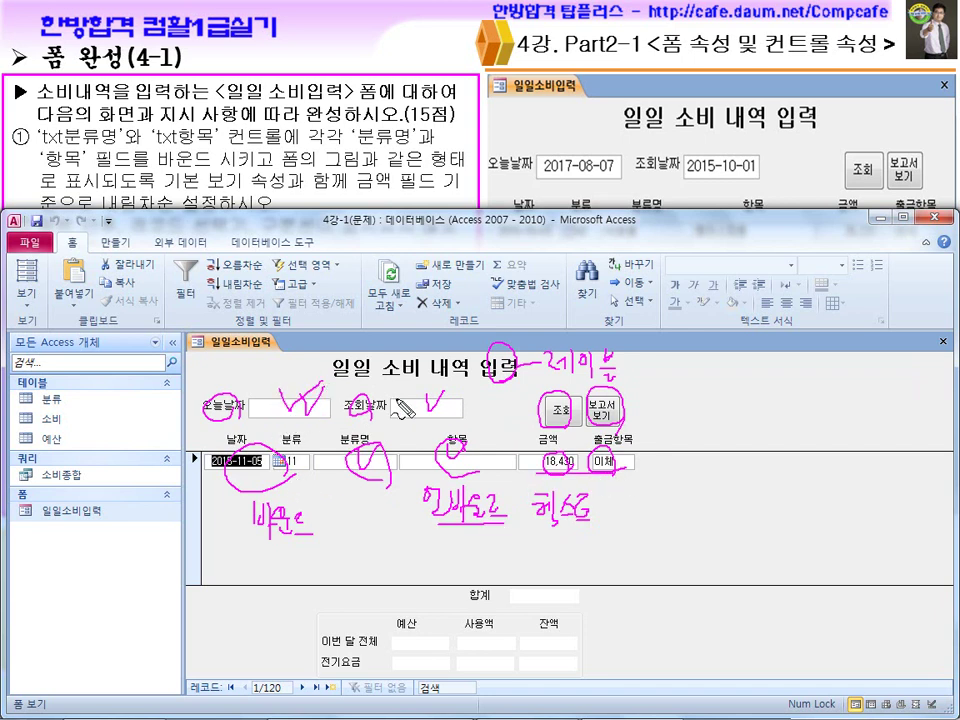
{"action": "key", "text": "Escape"}
Switch the 일일소비입력 form to Design view and select the unbound 오늘날짜 and 항목 text boxes
{"action": "left_click", "coordinate": [26, 282]}
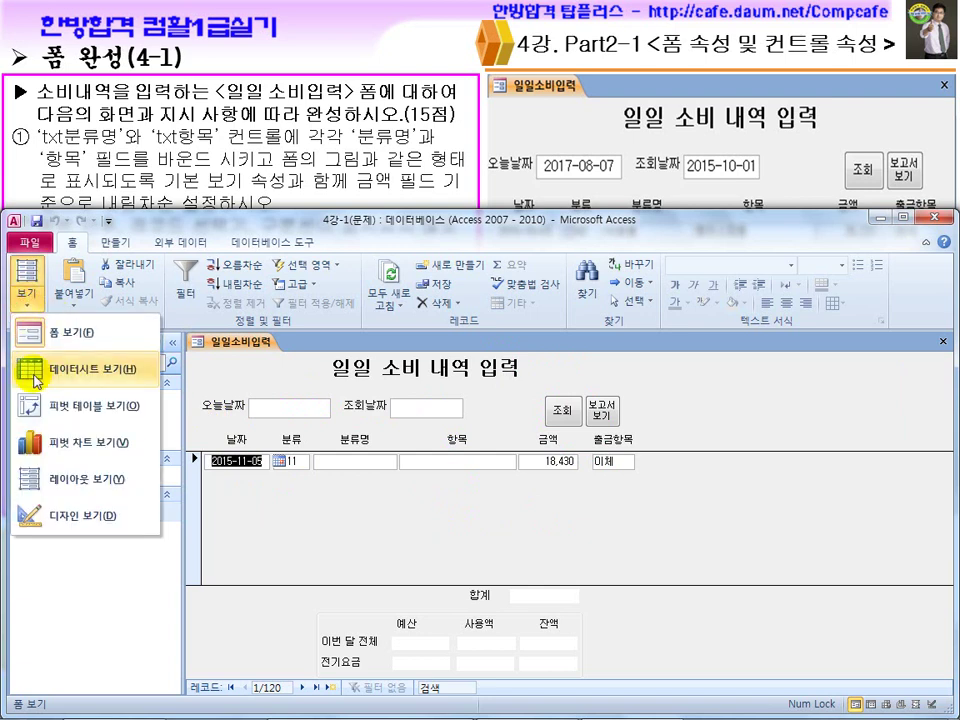
{"action": "left_click", "coordinate": [62, 516]}
{"action": "left_click", "coordinate": [300, 443]}
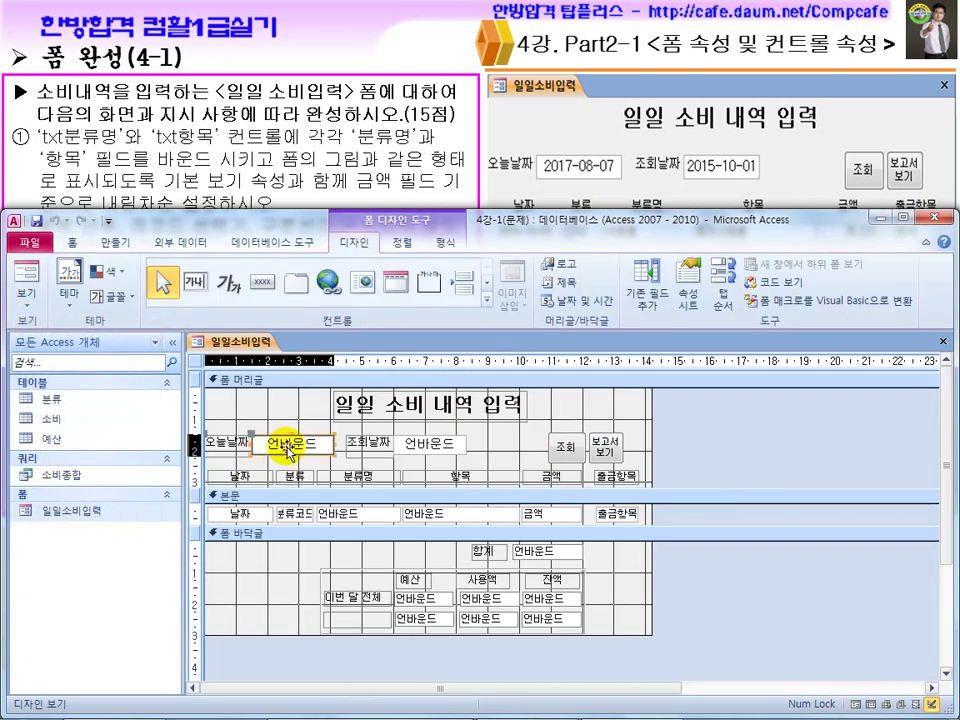
{"action": "left_click", "coordinate": [432, 513]}
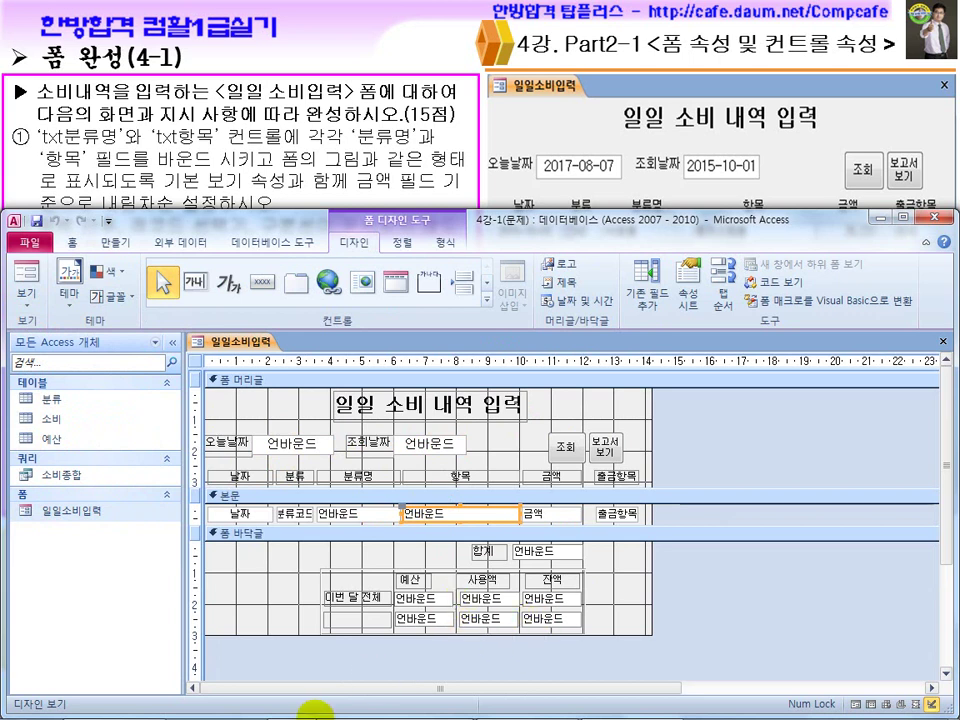
Switch to the PowerPoint slide, underline the control terms in its 용어정리 box and erase the ink
{"action": "mouse_move", "coordinate": [309, 705]}
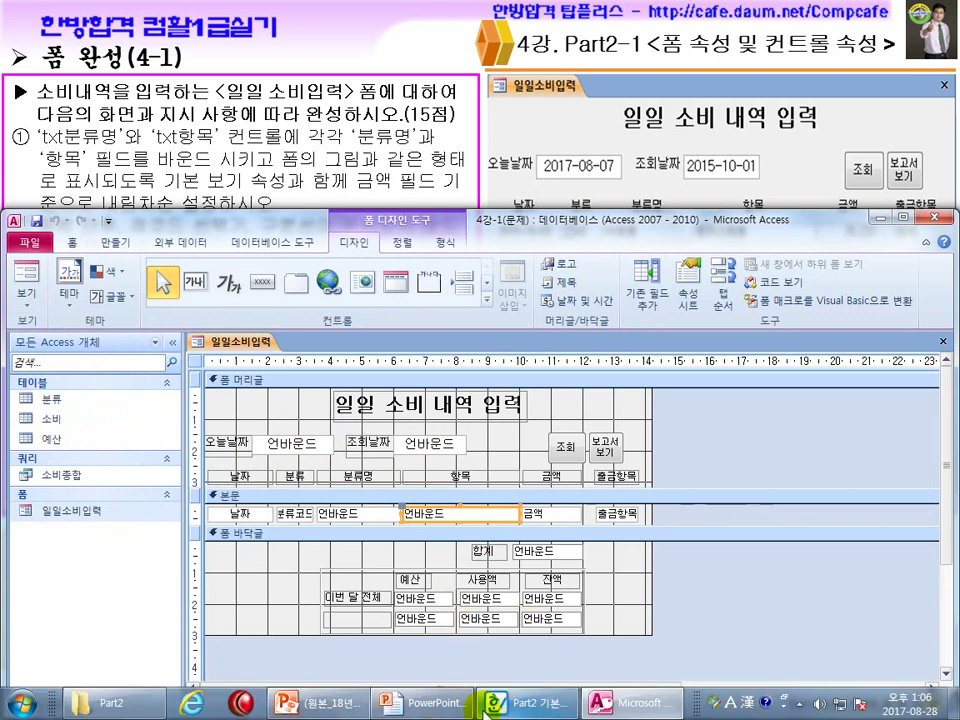
{"action": "left_click", "coordinate": [420, 706]}
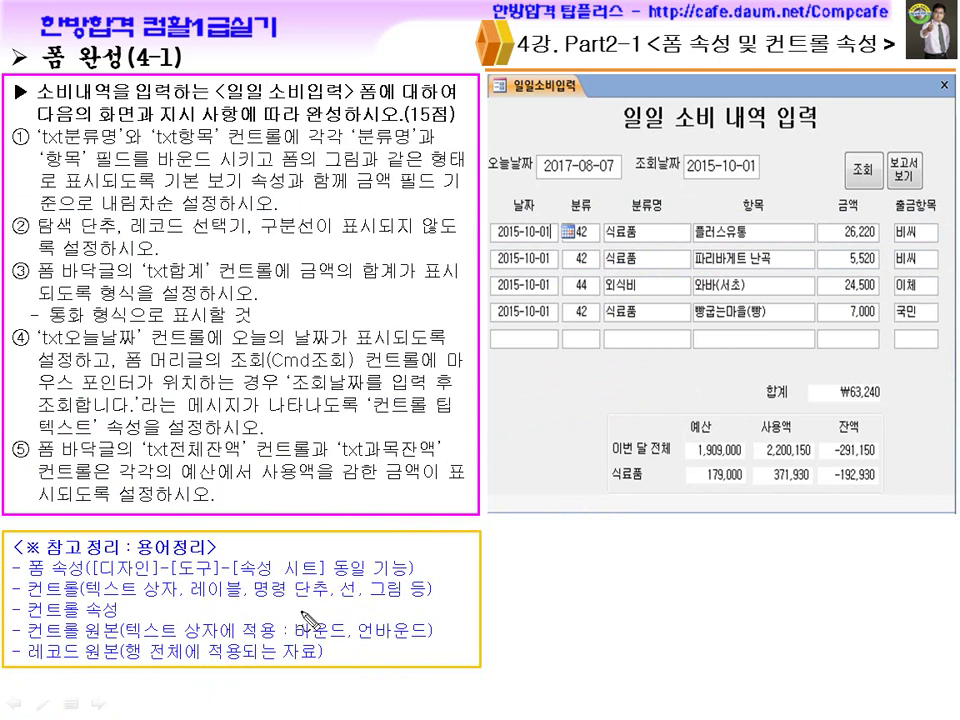
{"action": "left_click_drag", "start_coordinate": [31, 599], "coordinate": [406, 602]}
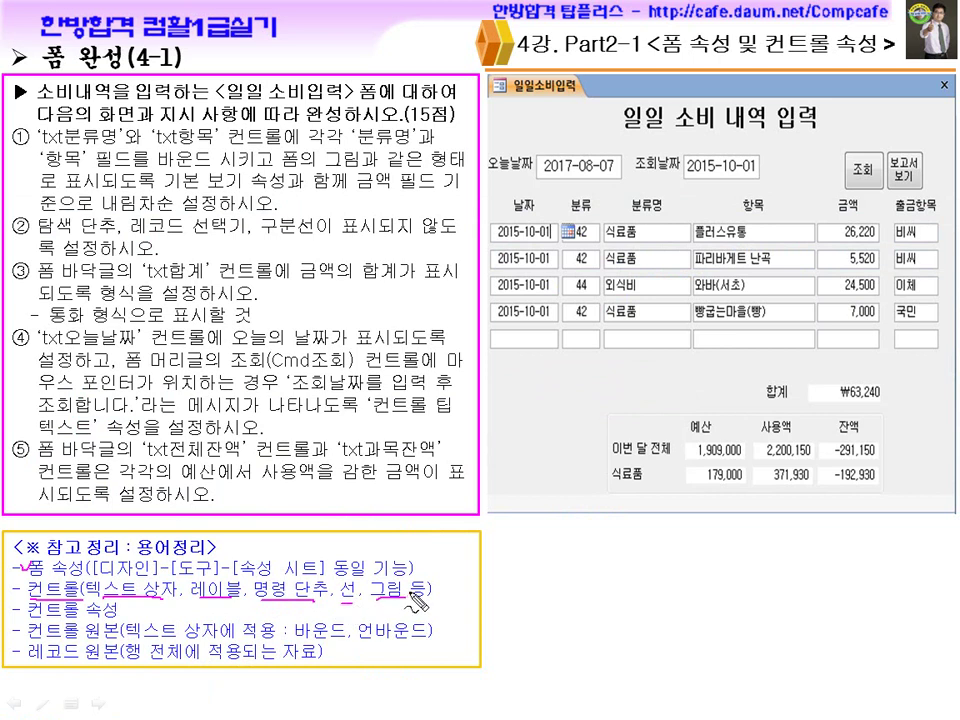
{"action": "left_click_drag", "start_coordinate": [620, 346], "coordinate": [632, 354]}
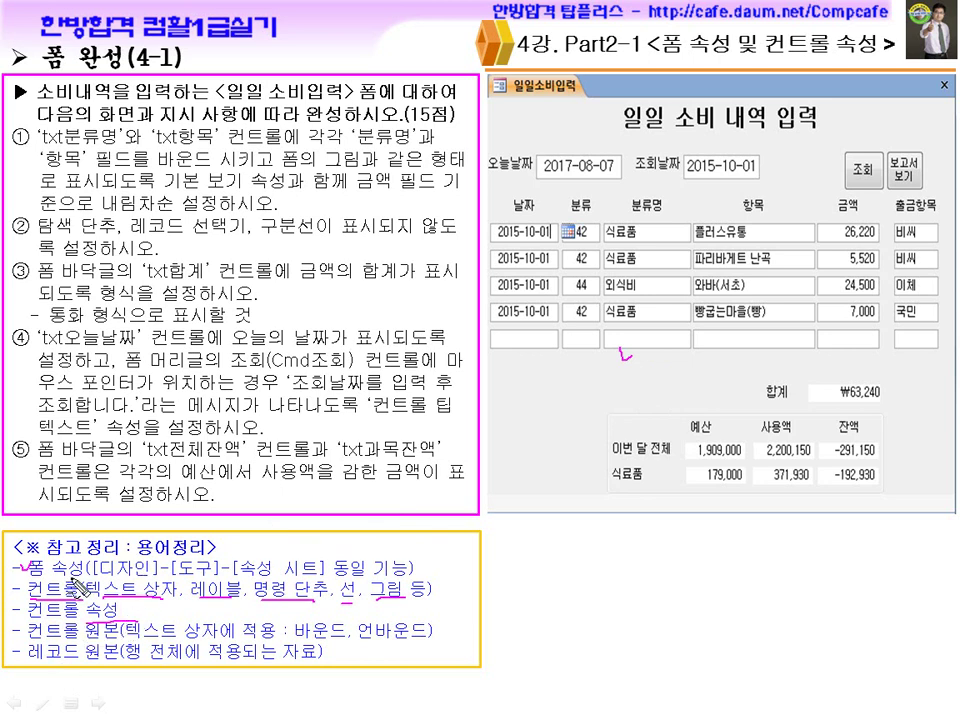
{"action": "key", "text": "e"}
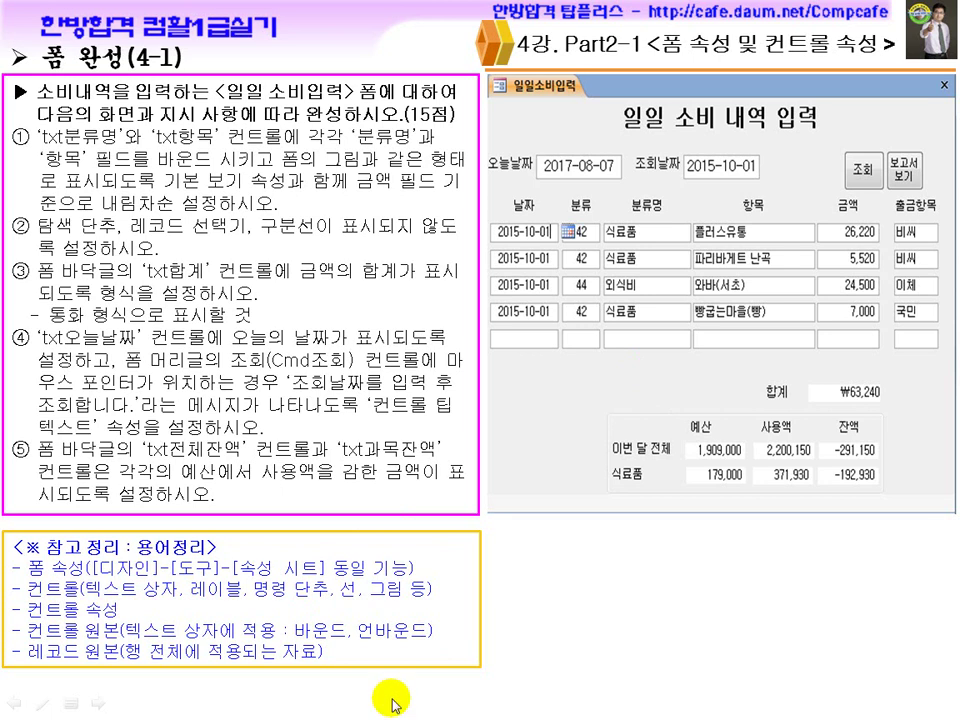
Return to Access, show the property sheet of the 일일 소비 내역 입력 title label, move it off the label and close it
{"action": "key", "text": "super"}
{"action": "left_click", "coordinate": [611, 697]}
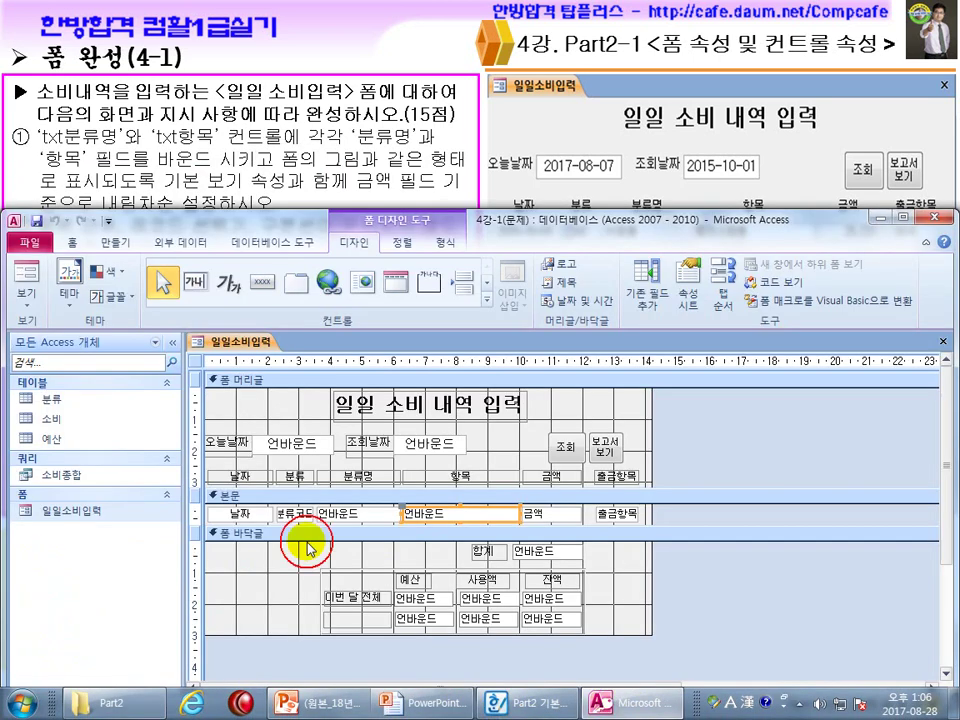
{"action": "left_click", "coordinate": [196, 362]}
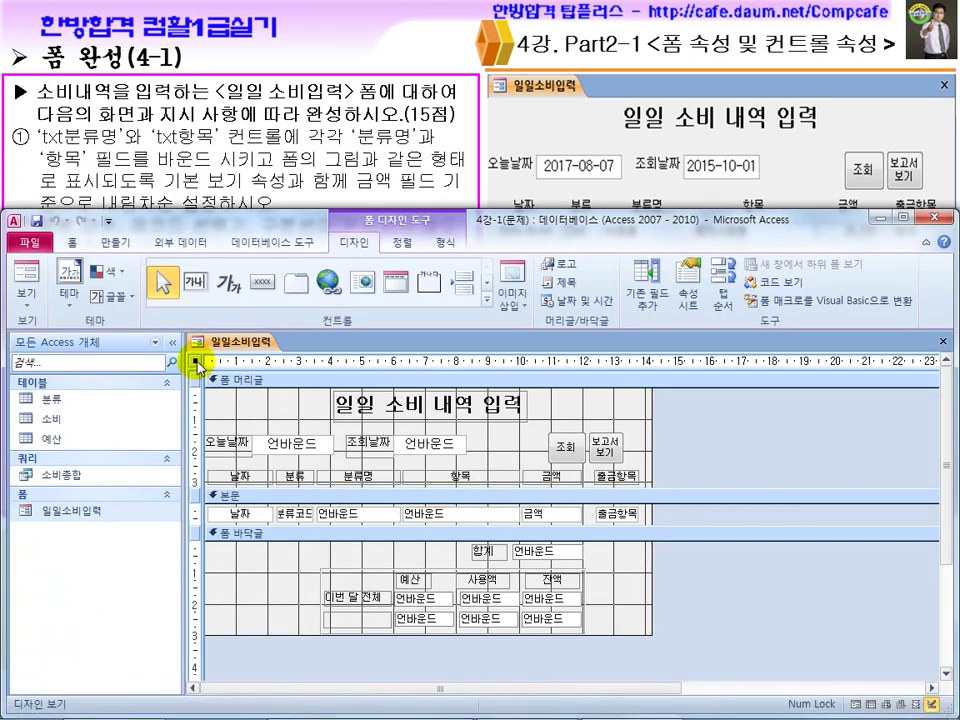
{"action": "left_click", "coordinate": [398, 404]}
{"action": "right_click", "coordinate": [398, 404]}
{"action": "left_click", "coordinate": [440, 708]}
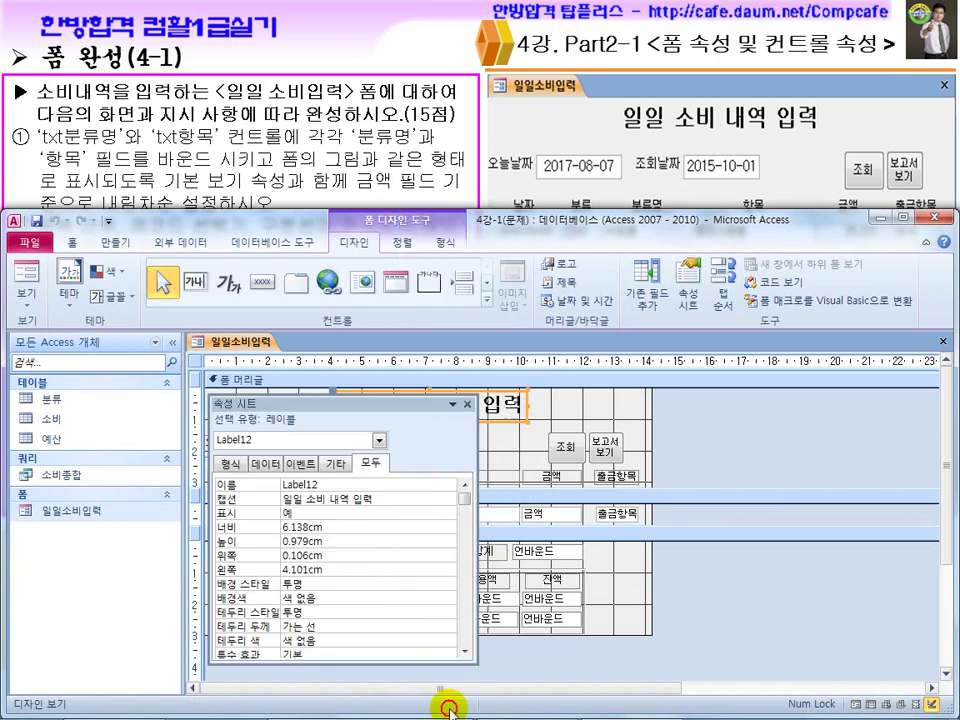
{"action": "left_click_drag", "start_coordinate": [305, 308], "coordinate": [624, 432]}
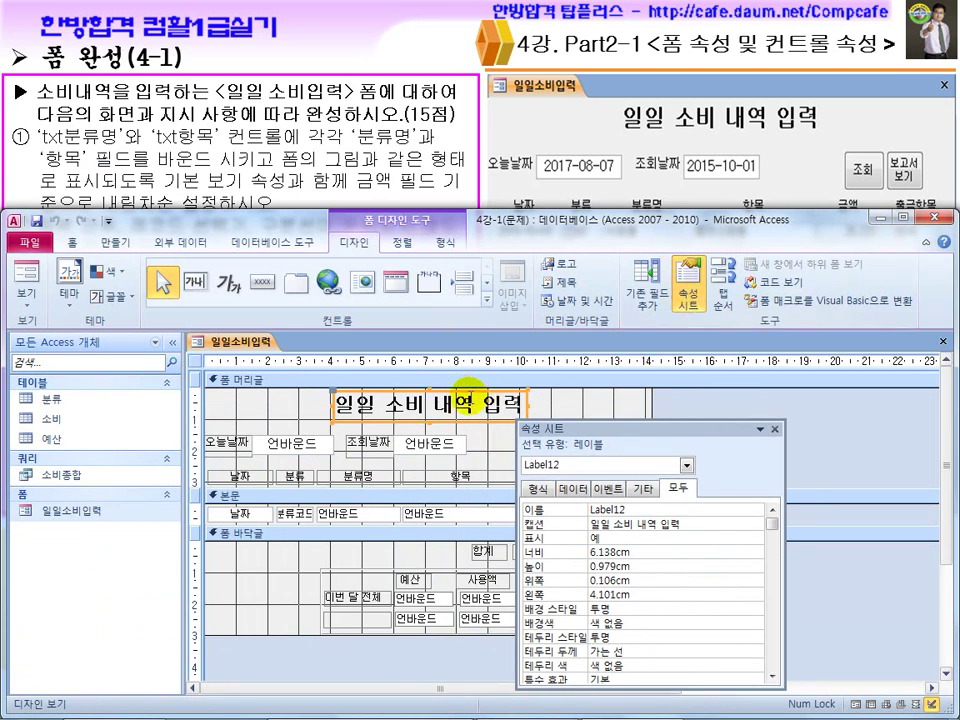
{"action": "left_click", "coordinate": [773, 429]}
{"action": "left_click", "coordinate": [750, 432]}
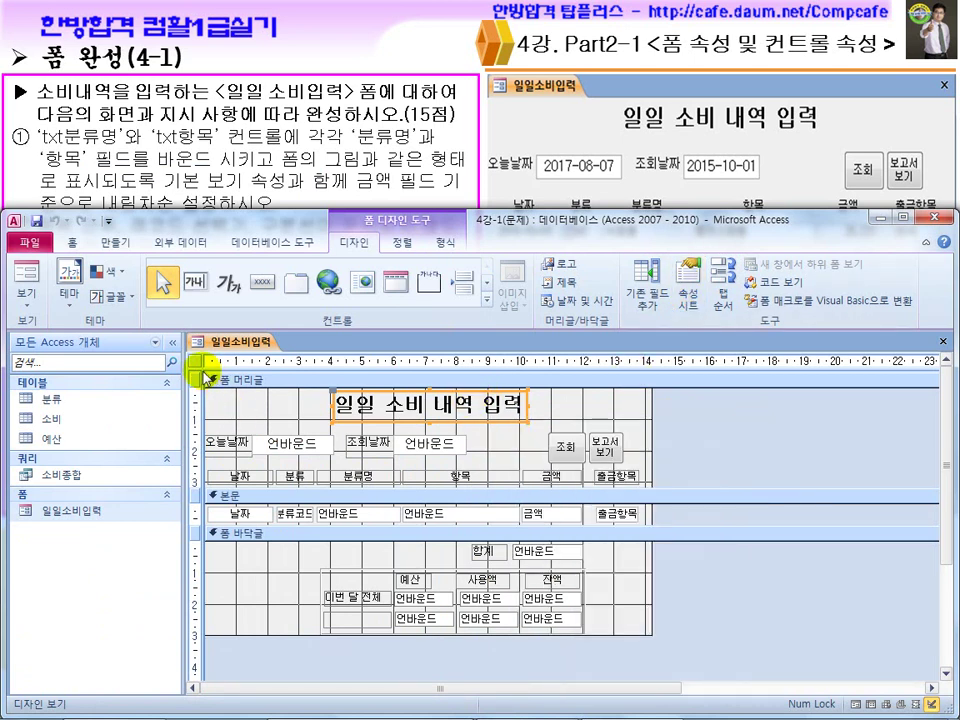
Show the property sheet for the whole form and for the title label, closing it after each one
{"action": "left_click", "coordinate": [686, 296]}
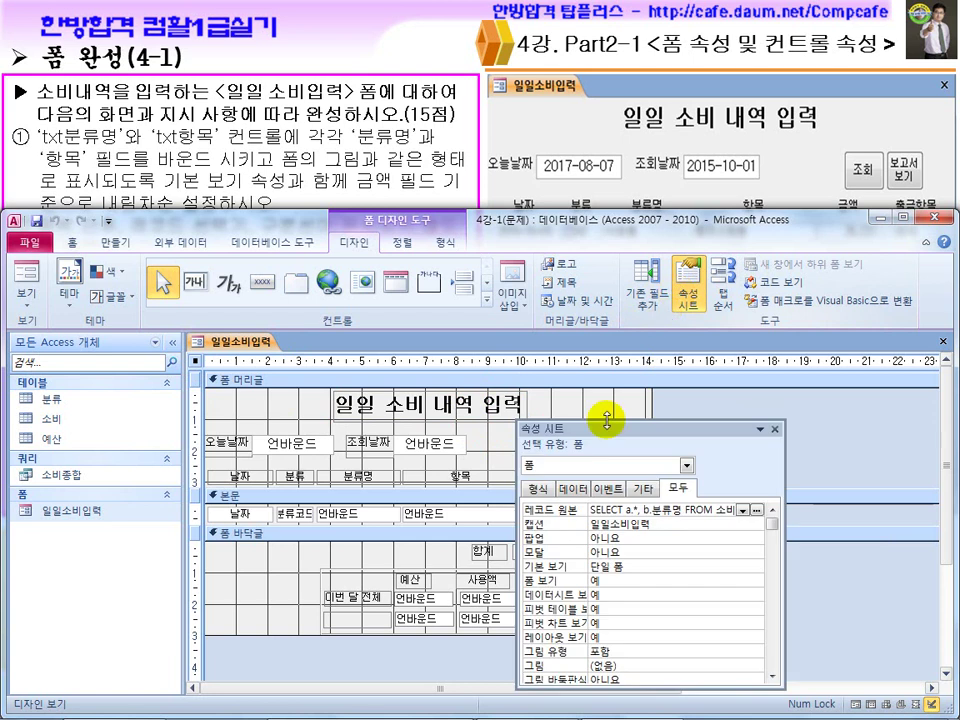
{"action": "left_click", "coordinate": [712, 378]}
{"action": "left_click", "coordinate": [418, 405]}
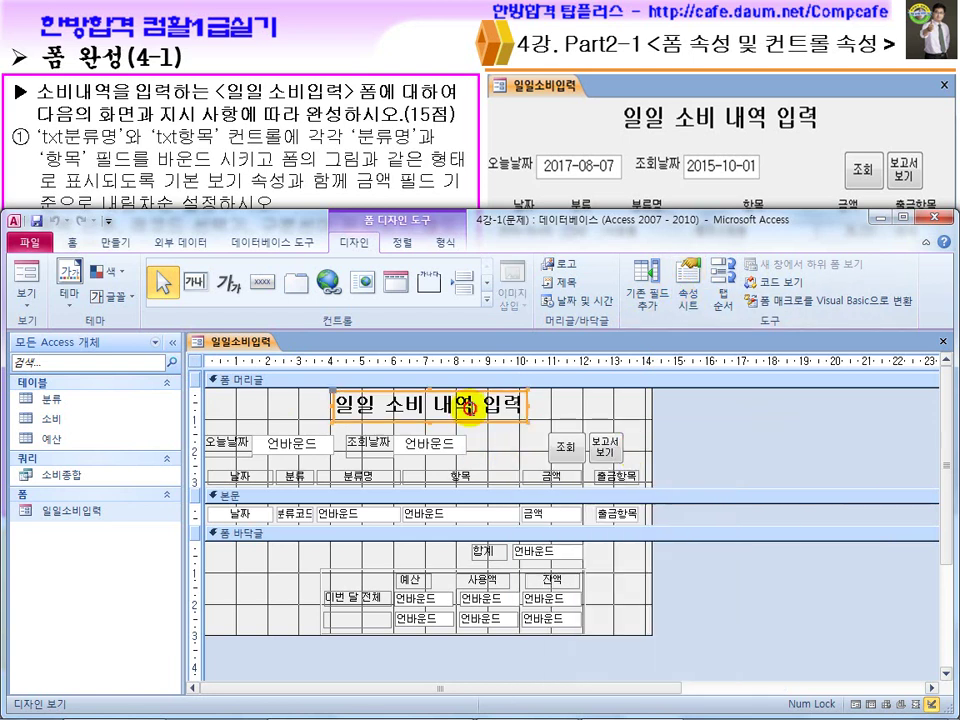
{"action": "left_click", "coordinate": [688, 298]}
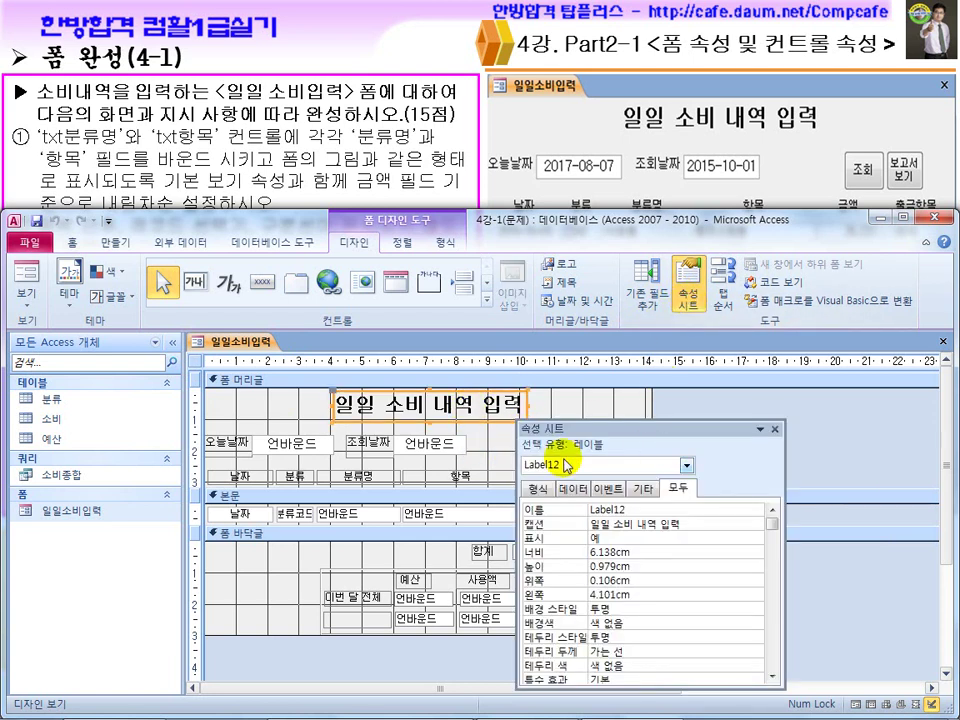
{"action": "left_click", "coordinate": [774, 429]}
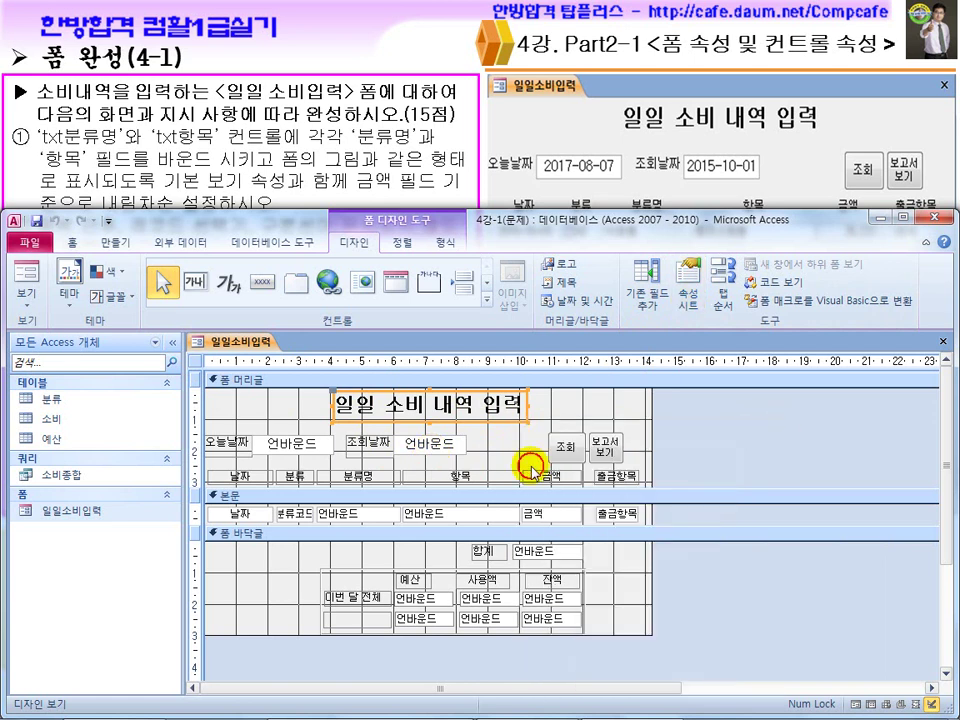
Show the property sheet of the unbound 분류명 text box in the detail section and close it
{"action": "left_click", "coordinate": [450, 514]}
{"action": "left_click", "coordinate": [362, 514]}
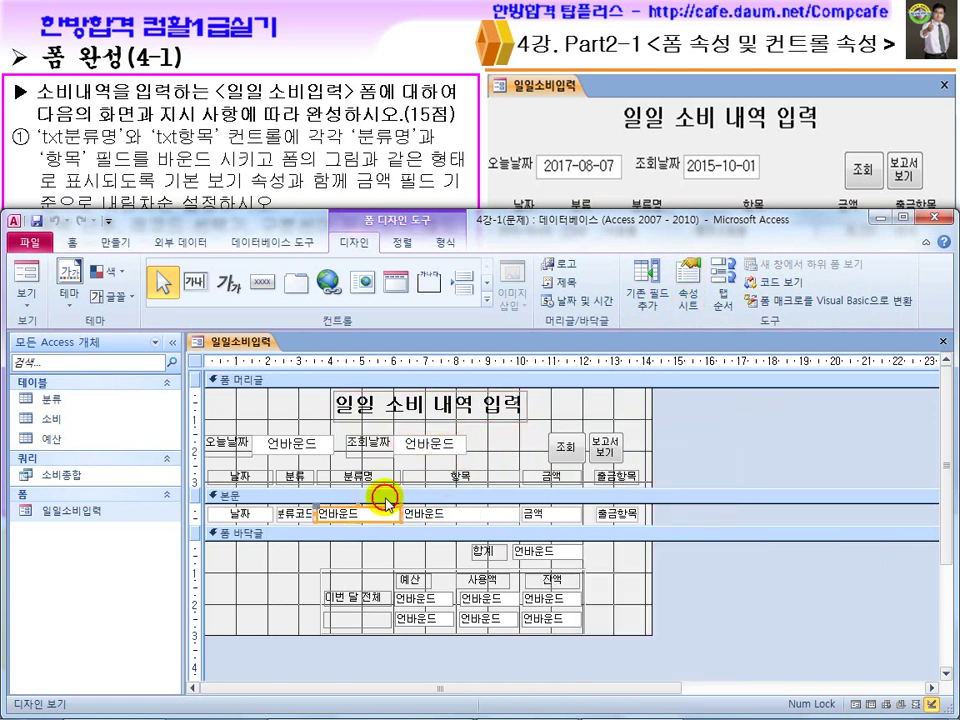
{"action": "left_click", "coordinate": [690, 296]}
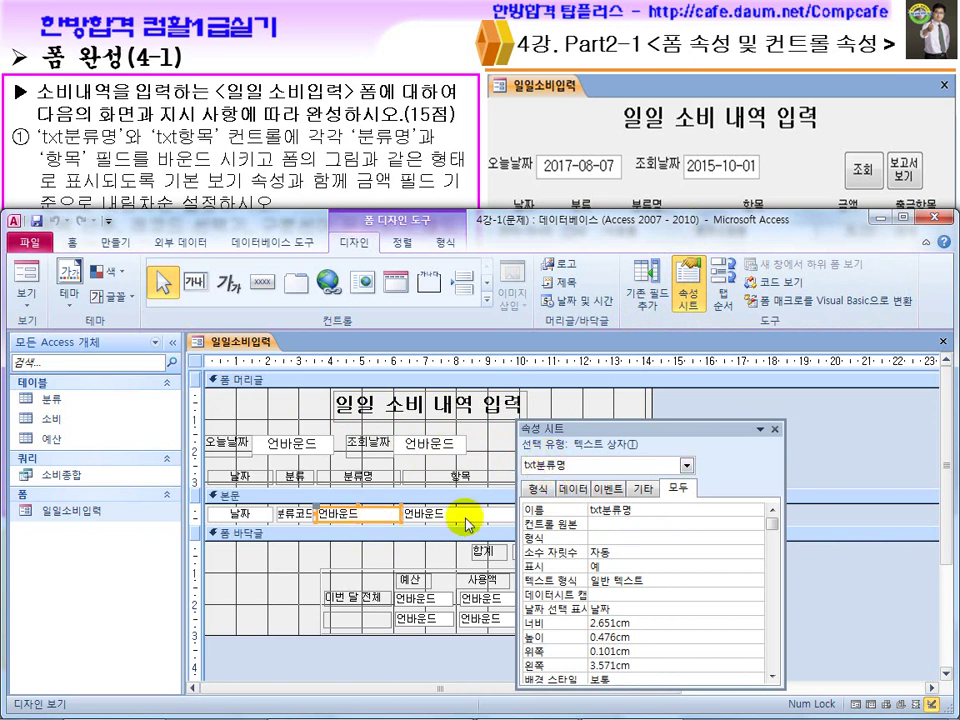
{"action": "left_click", "coordinate": [776, 431]}
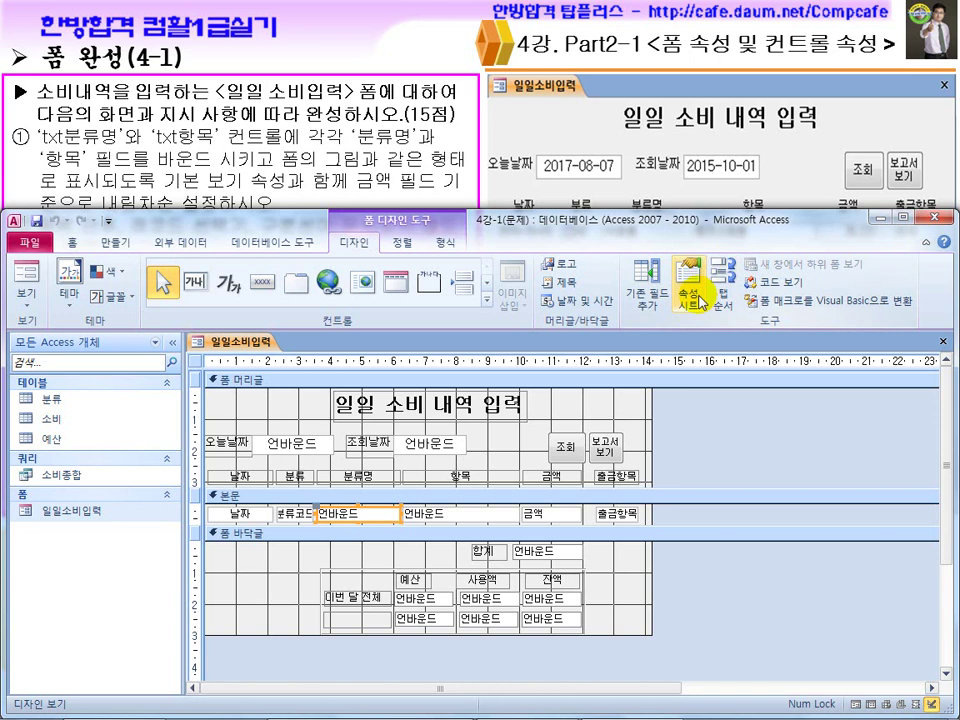
Reopen the property sheet and check the names and control sources of the 오늘날짜, 조회날짜, 날짜 and 분류코드 text boxes
{"action": "right_click", "coordinate": [334, 513]}
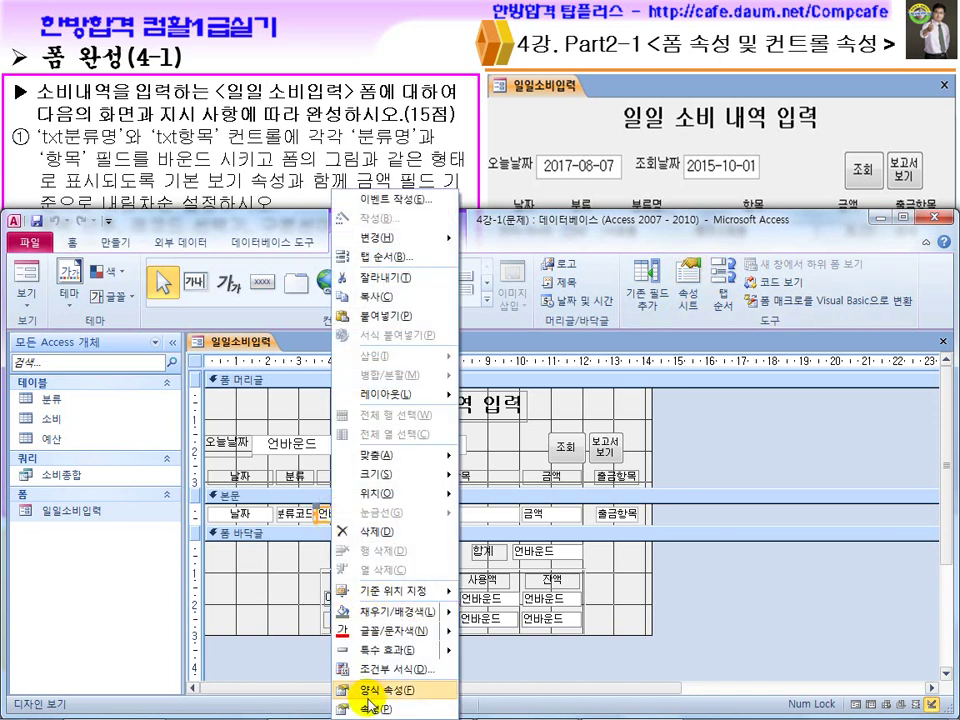
{"action": "left_click", "coordinate": [368, 708]}
{"action": "left_click", "coordinate": [405, 445]}
{"action": "left_click", "coordinate": [295, 445]}
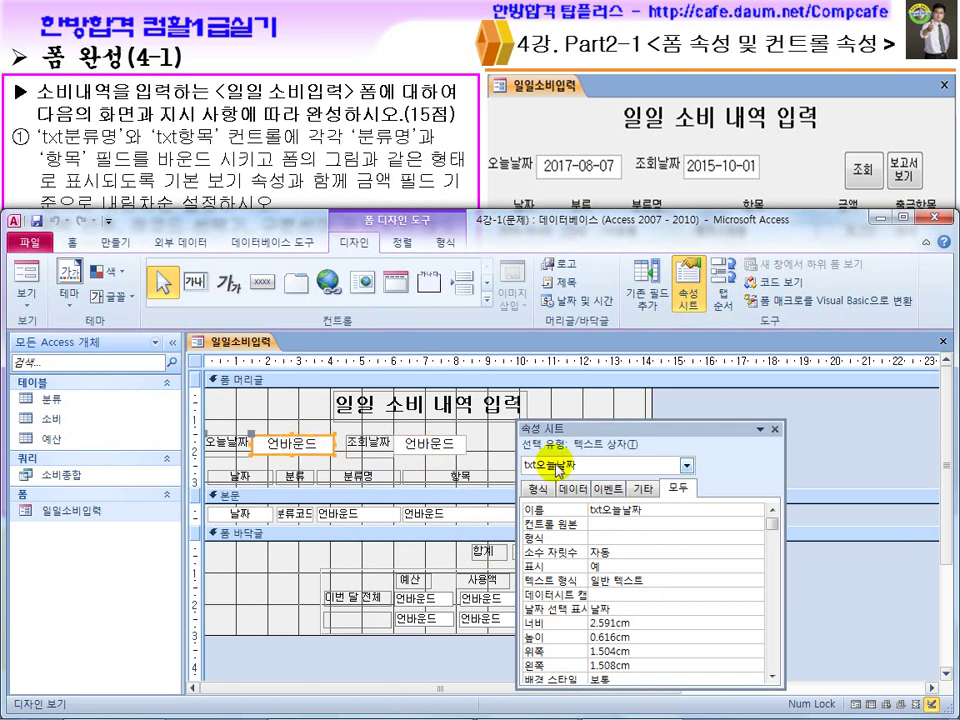
{"action": "left_click", "coordinate": [403, 444]}
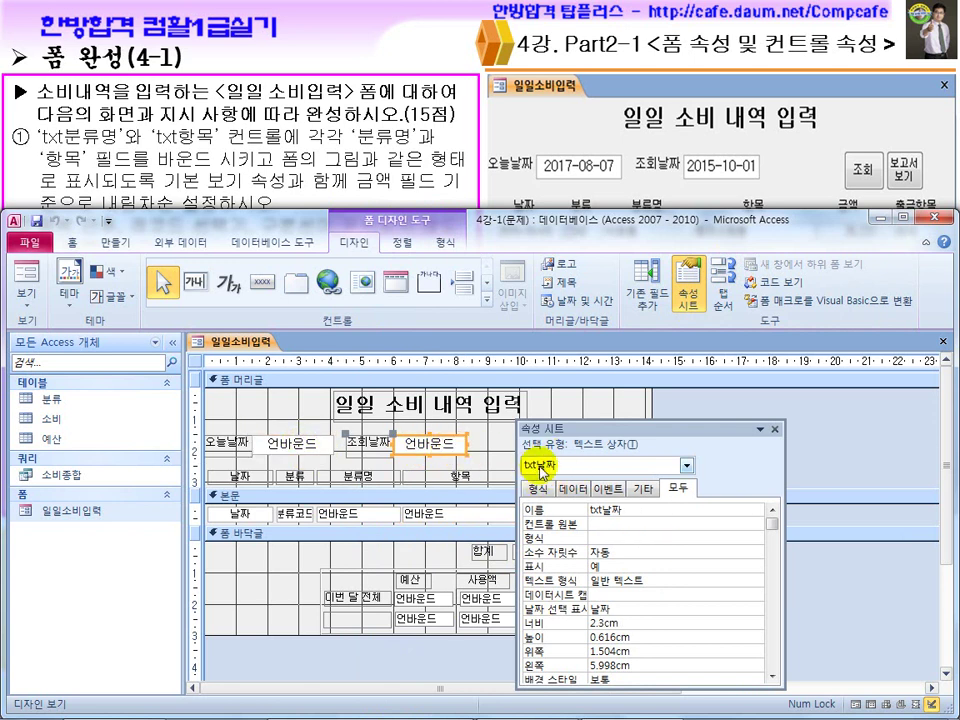
{"action": "left_click", "coordinate": [238, 513]}
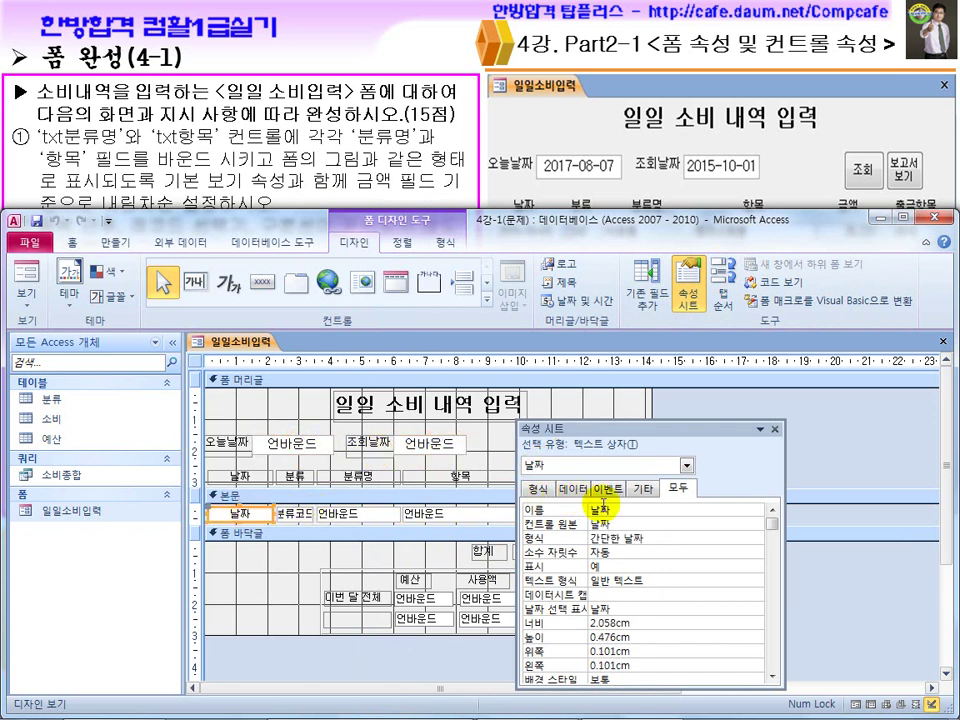
{"action": "left_click", "coordinate": [295, 515]}
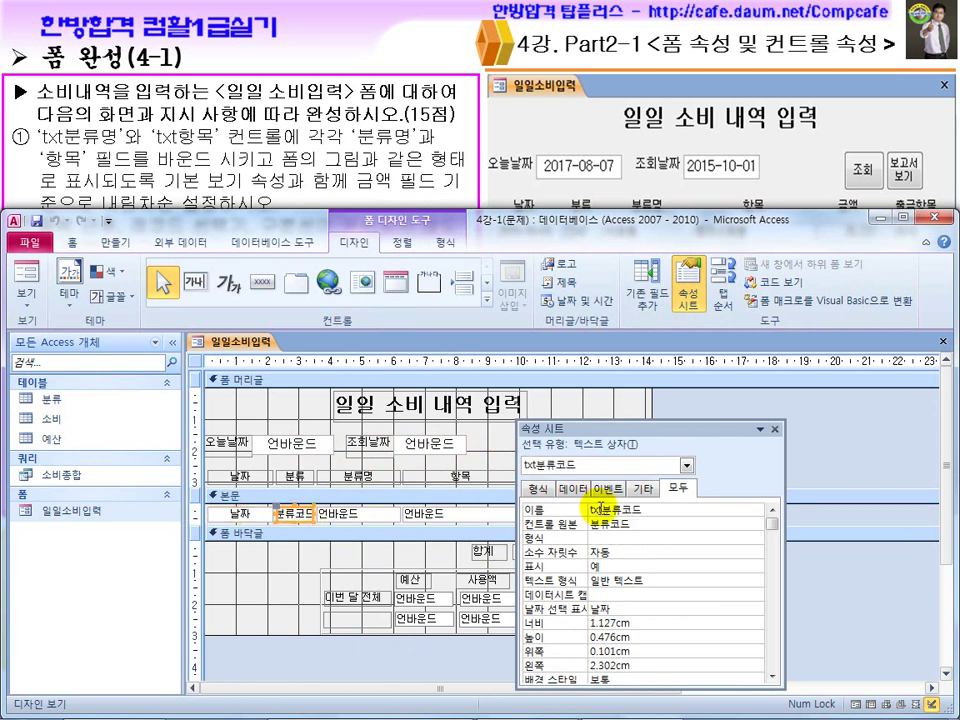
Check the names and control sources of the unbound 분류명 and 항목 text boxes against the properties of the title label
{"action": "left_click", "coordinate": [356, 514]}
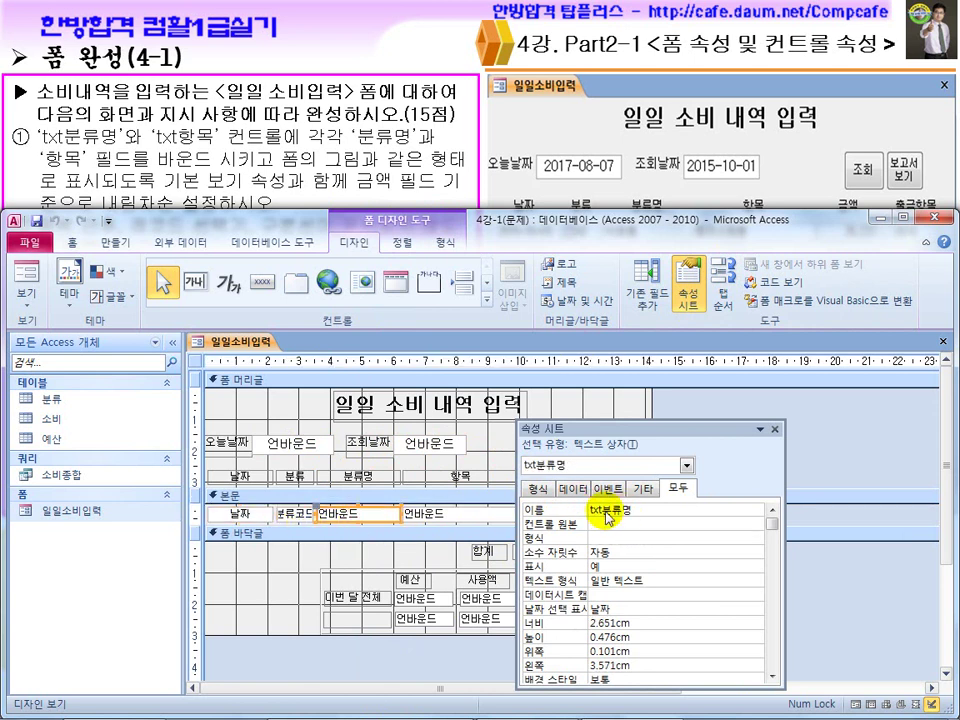
{"action": "left_click", "coordinate": [463, 513]}
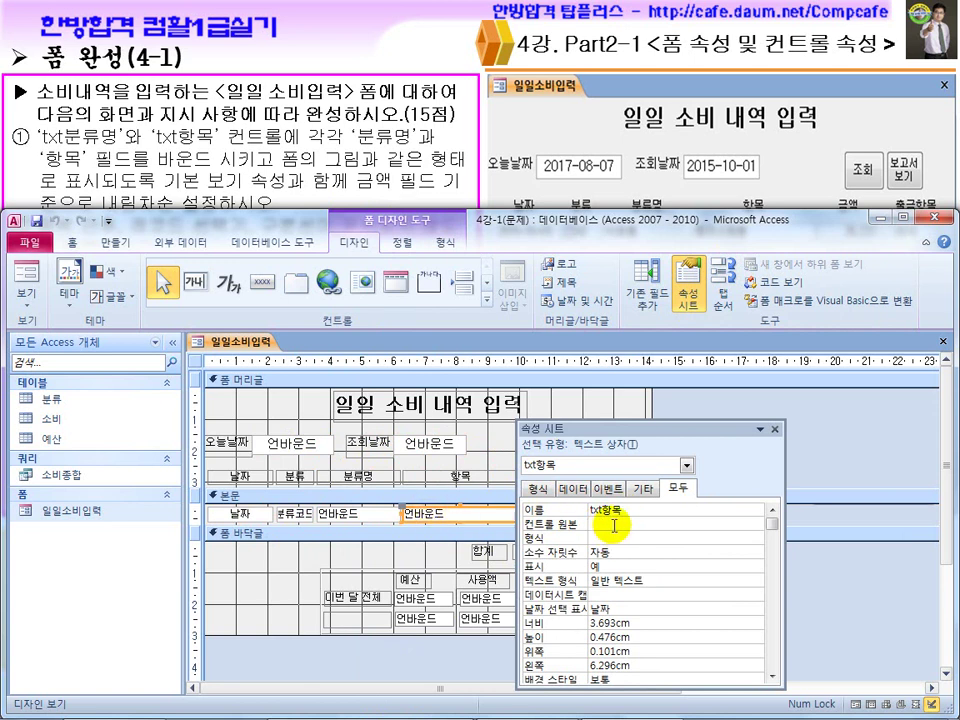
{"action": "left_click", "coordinate": [615, 522]}
{"action": "left_click", "coordinate": [345, 402]}
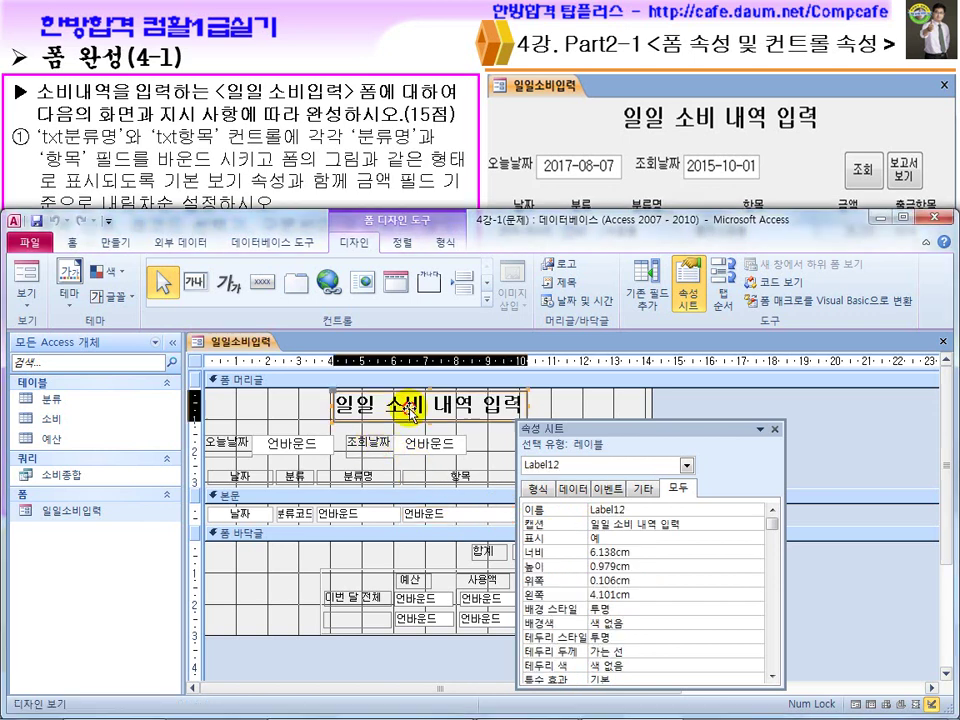
{"action": "left_click", "coordinate": [446, 512]}
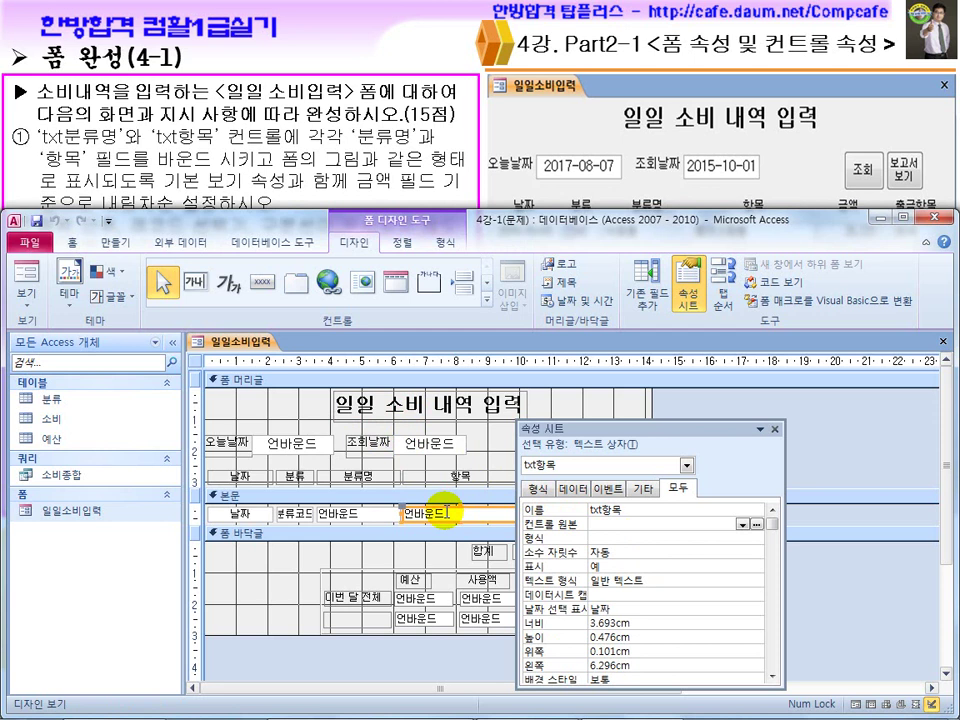
Switch to the PowerPoint slide, mark the control source and record source terms and sample form data with the pen, and erase the ink
{"action": "key", "text": "super"}
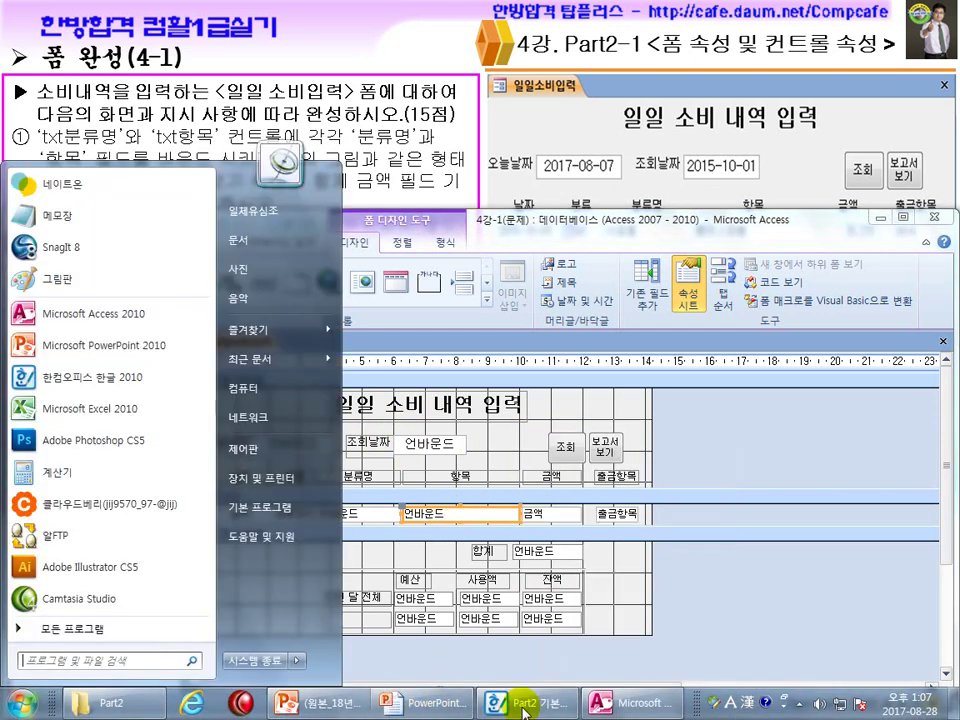
{"action": "key", "text": "super"}
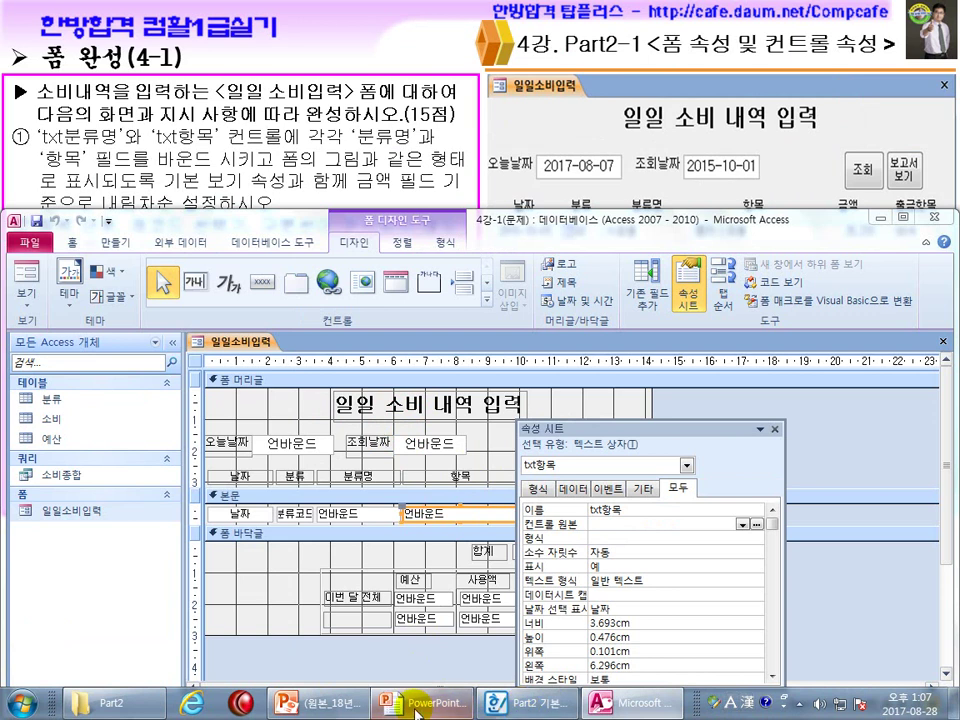
{"action": "left_click", "coordinate": [417, 703]}
{"action": "key", "text": "ctrl+p"}
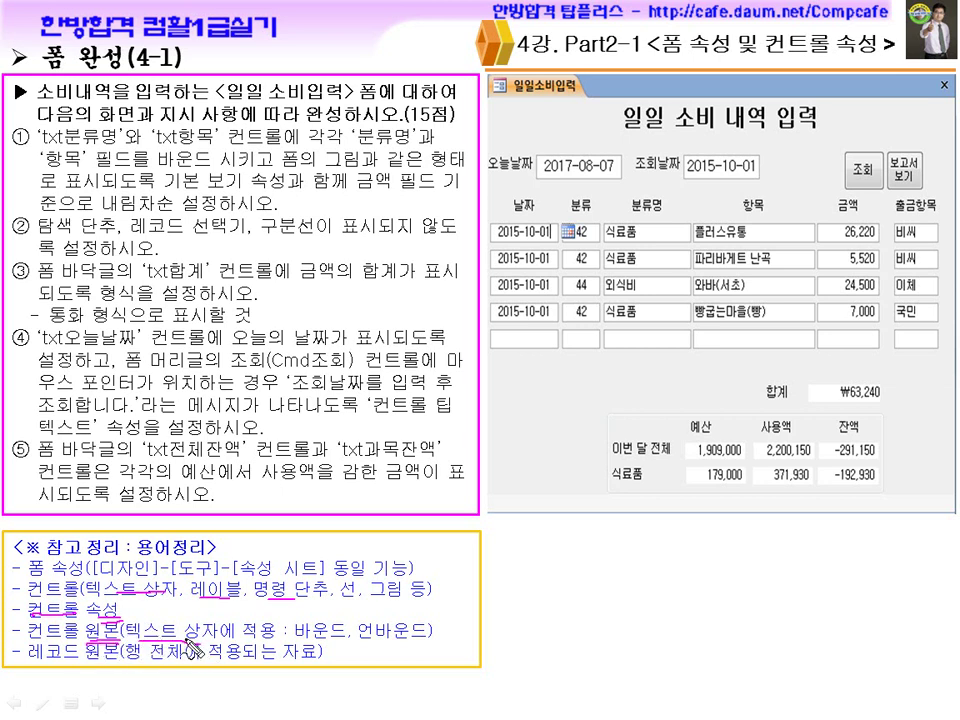
{"action": "left_click_drag", "start_coordinate": [770, 236], "coordinate": [762, 333]}
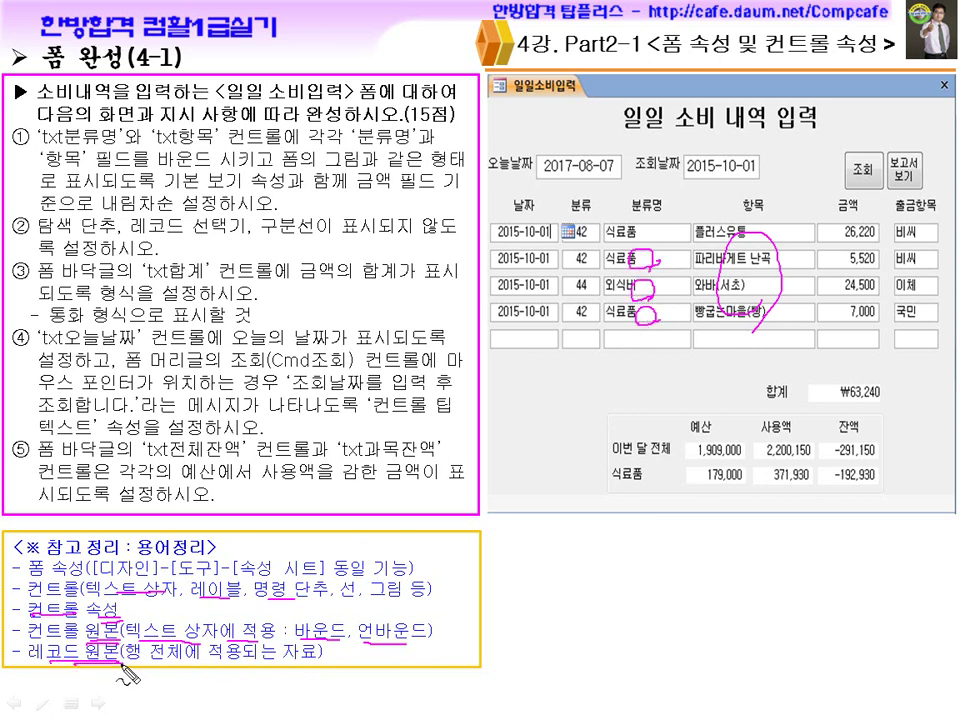
{"action": "mouse_move", "coordinate": [512, 222]}
{"action": "left_mouse_down"}
{"action": "mouse_move", "coordinate": [594, 252]}
{"action": "mouse_move", "coordinate": [823, 270]}
{"action": "mouse_move", "coordinate": [624, 222]}
{"action": "mouse_move", "coordinate": [480, 232]}
{"action": "left_mouse_up"}
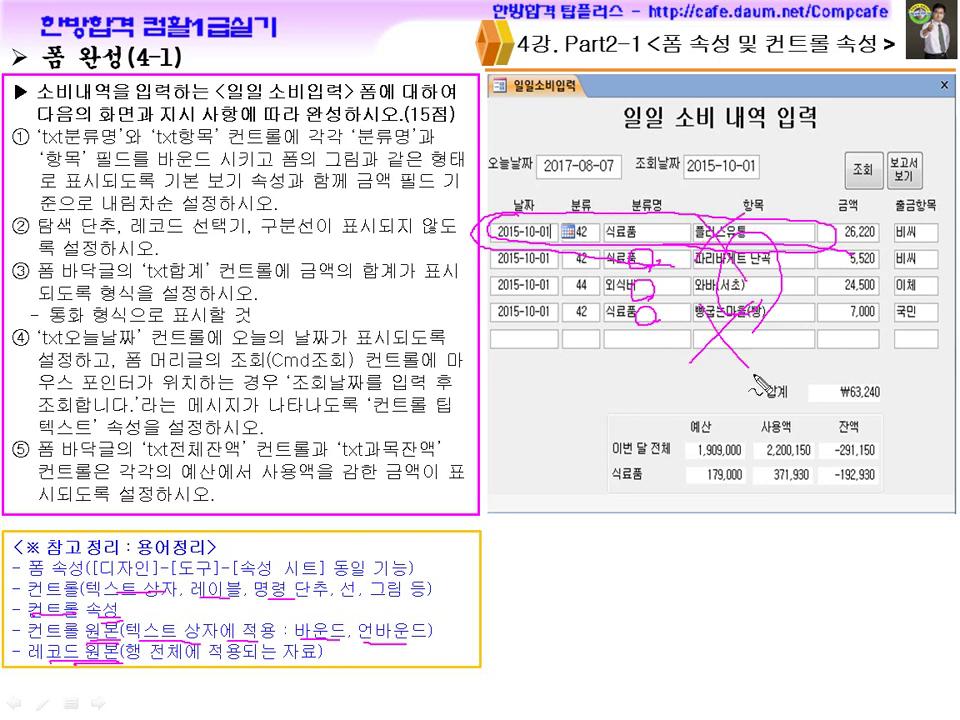
{"action": "left_click_drag", "start_coordinate": [646, 238], "coordinate": [662, 310]}
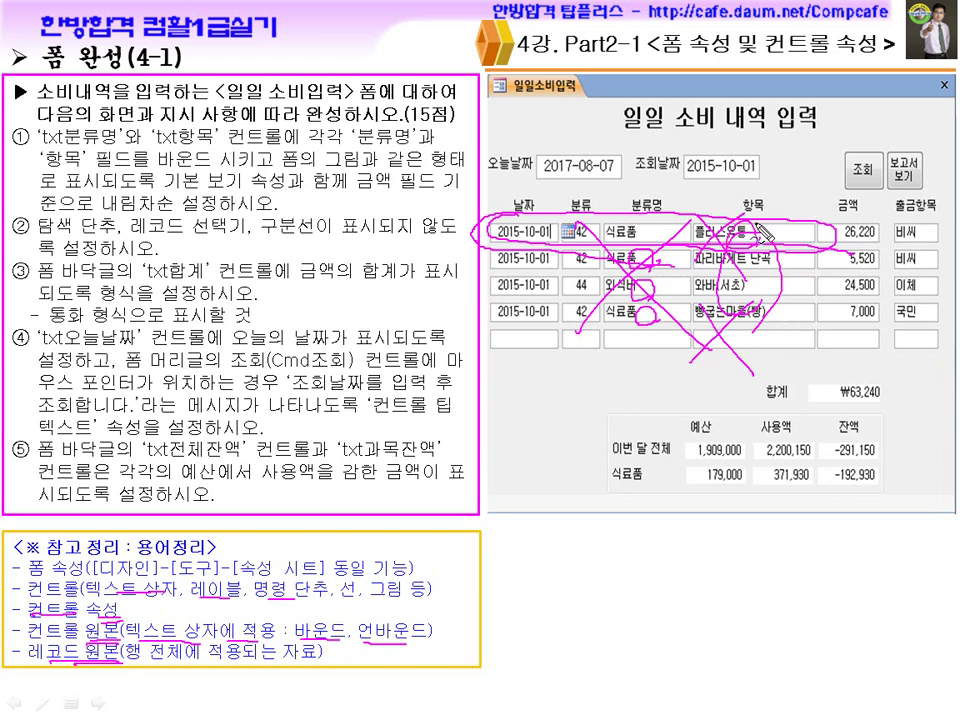
{"action": "key", "text": "e"}
{"action": "key", "text": "Escape"}
Return to Access, preview the 일일소비입력 form in Form view and go back to Design view
{"action": "key", "text": "super"}
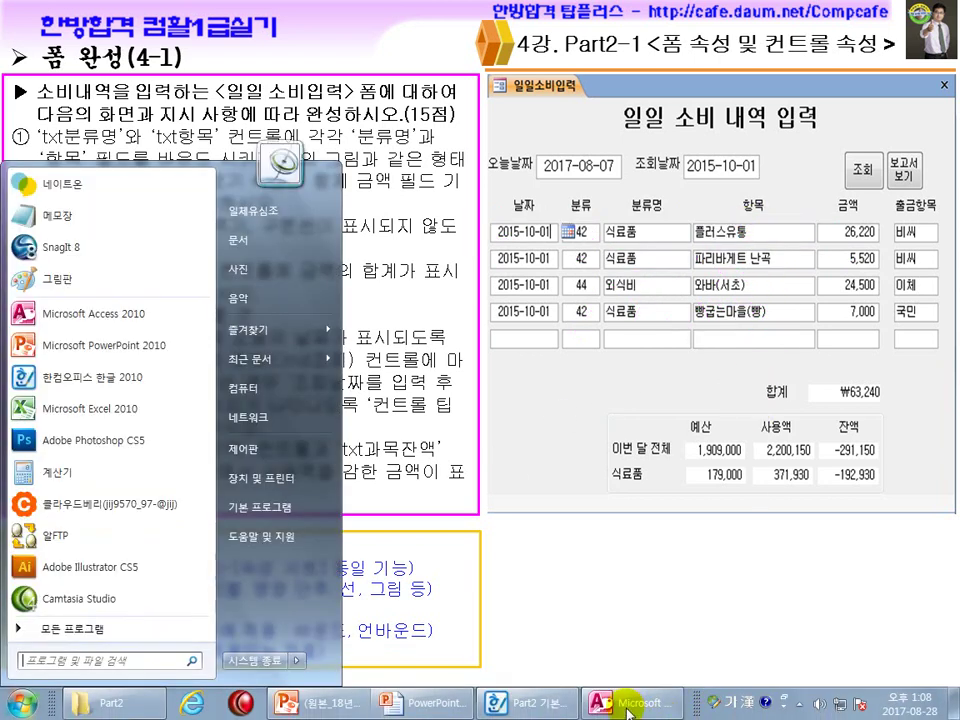
{"action": "left_click", "coordinate": [633, 704]}
{"action": "left_click", "coordinate": [27, 275]}
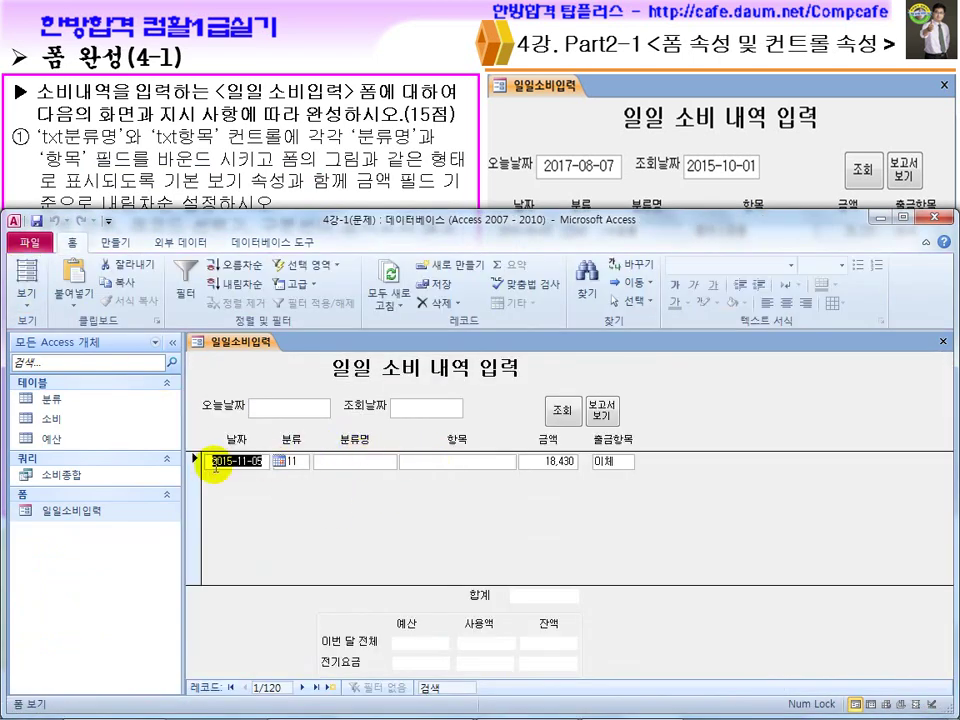
{"action": "left_click", "coordinate": [26, 297]}
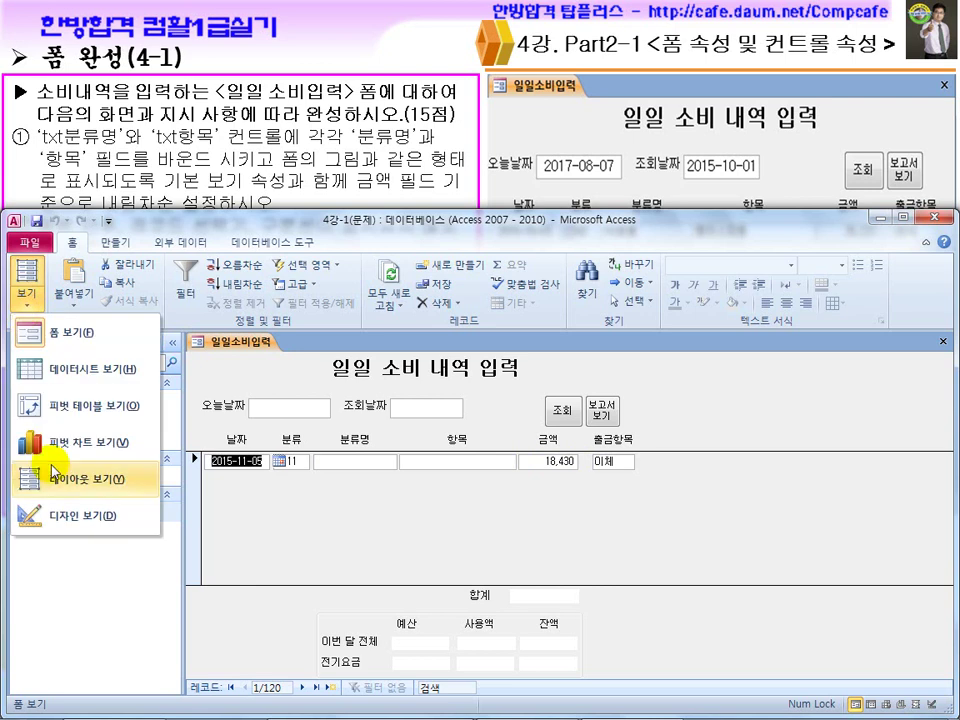
{"action": "left_click", "coordinate": [68, 516]}
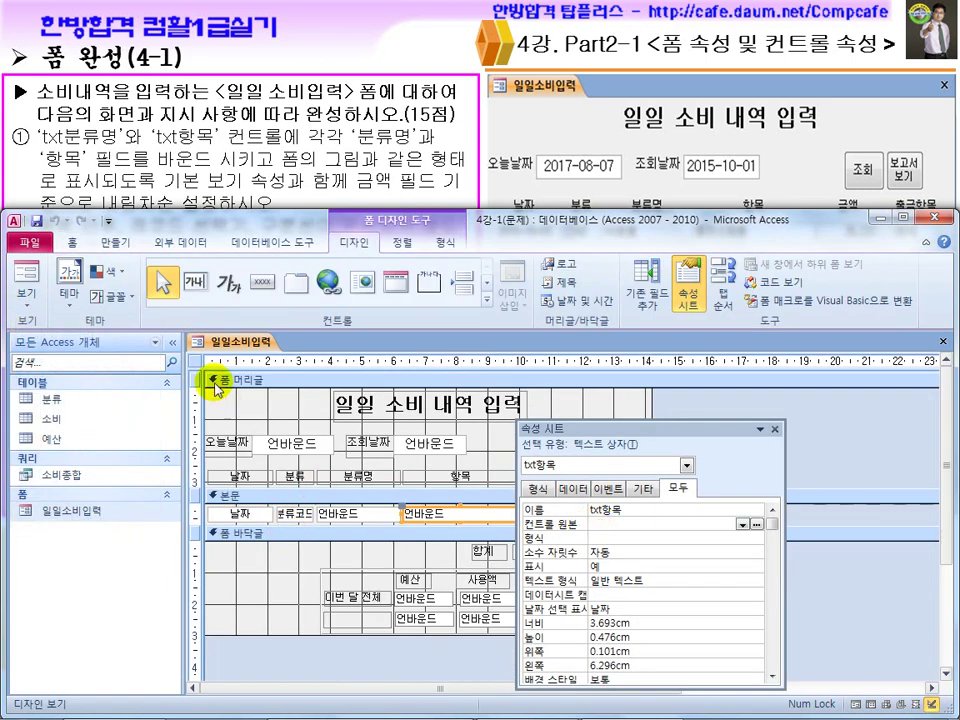
Show the whole form's properties, widen the property sheet and highlight the full SELECT statement of the record source
{"action": "left_click", "coordinate": [198, 363]}
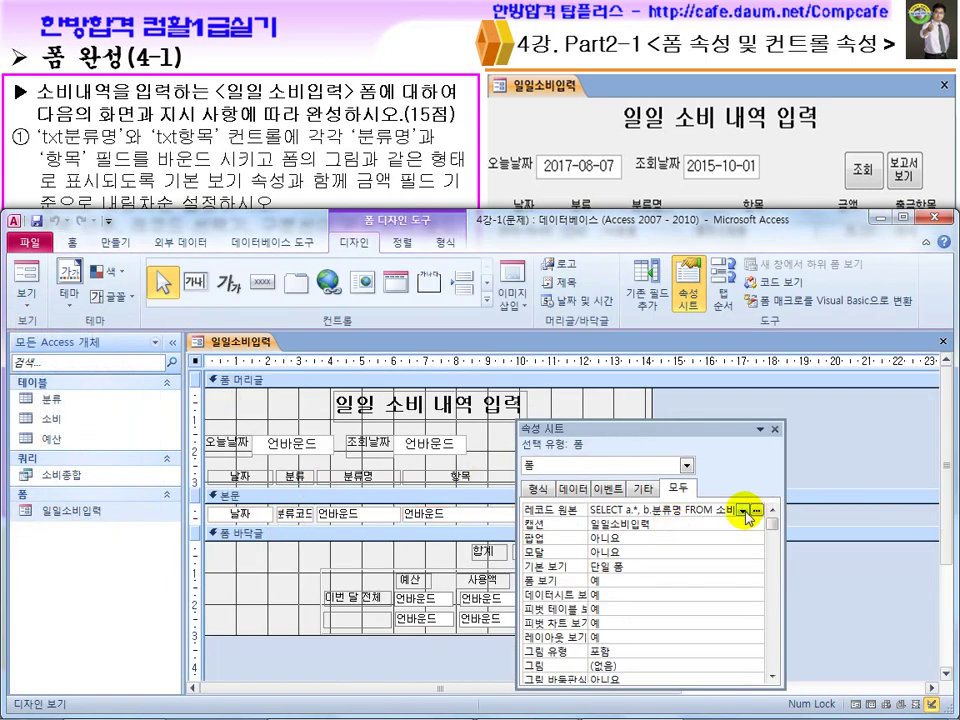
{"action": "left_click_drag", "start_coordinate": [782, 505], "coordinate": [923, 507]}
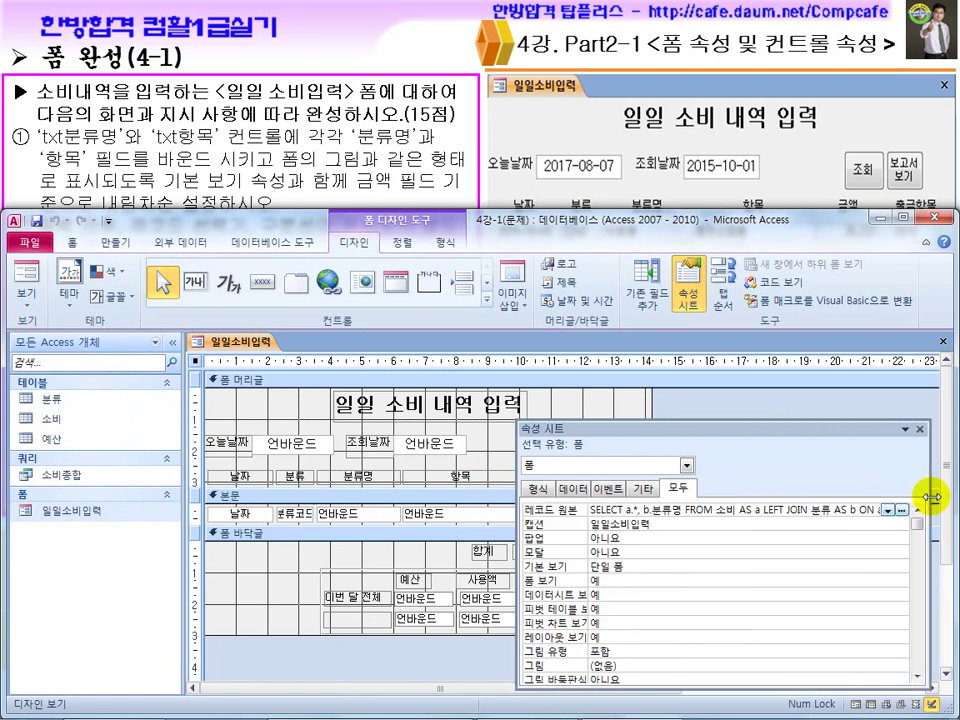
{"action": "left_click_drag", "start_coordinate": [518, 527], "coordinate": [292, 579]}
{"action": "left_click_drag", "start_coordinate": [784, 507], "coordinate": [346, 505]}
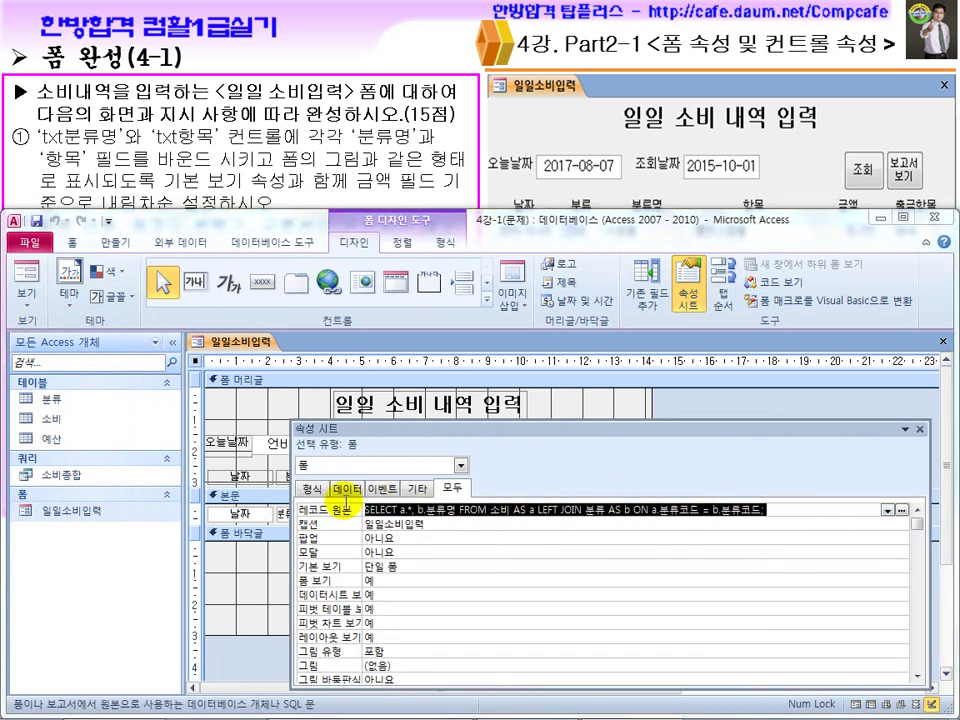
Preview the form in Form view, write "#NAME" and "4-2" on the screen with the pen, underline #NAME and clear the ink
{"action": "left_click", "coordinate": [27, 274]}
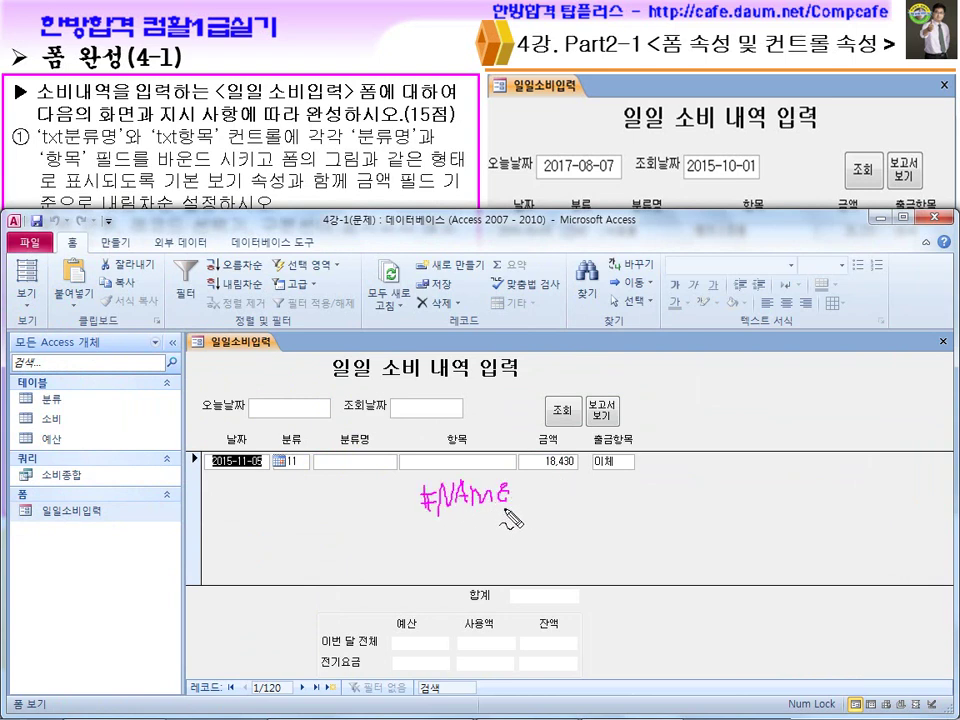
{"action": "left_click_drag", "start_coordinate": [423, 521], "coordinate": [519, 525]}
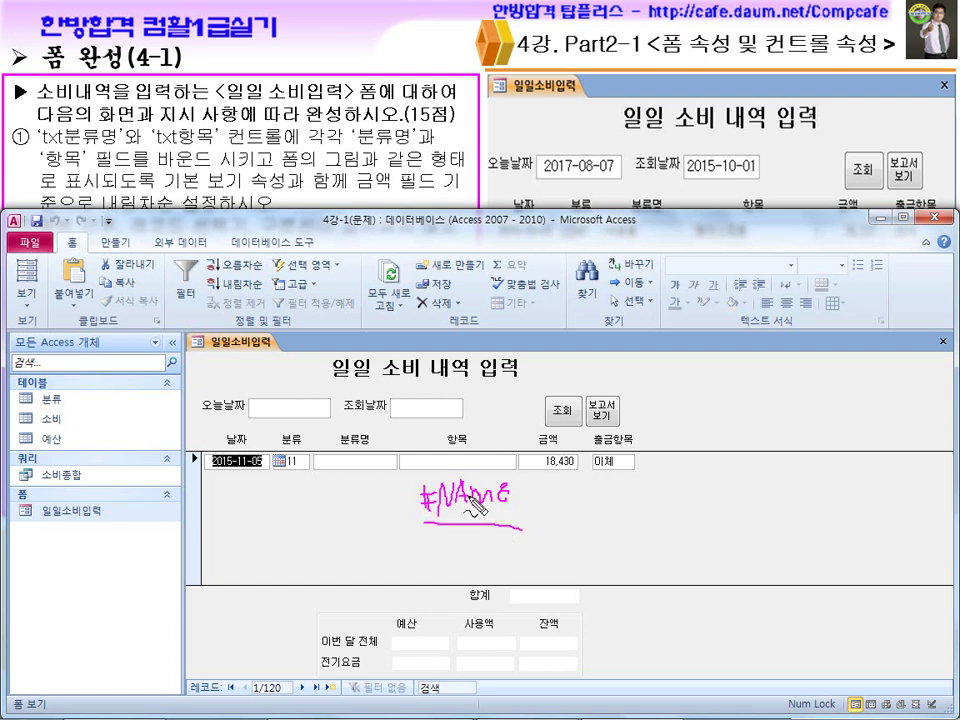
{"action": "left_click_drag", "start_coordinate": [425, 523], "coordinate": [521, 526]}
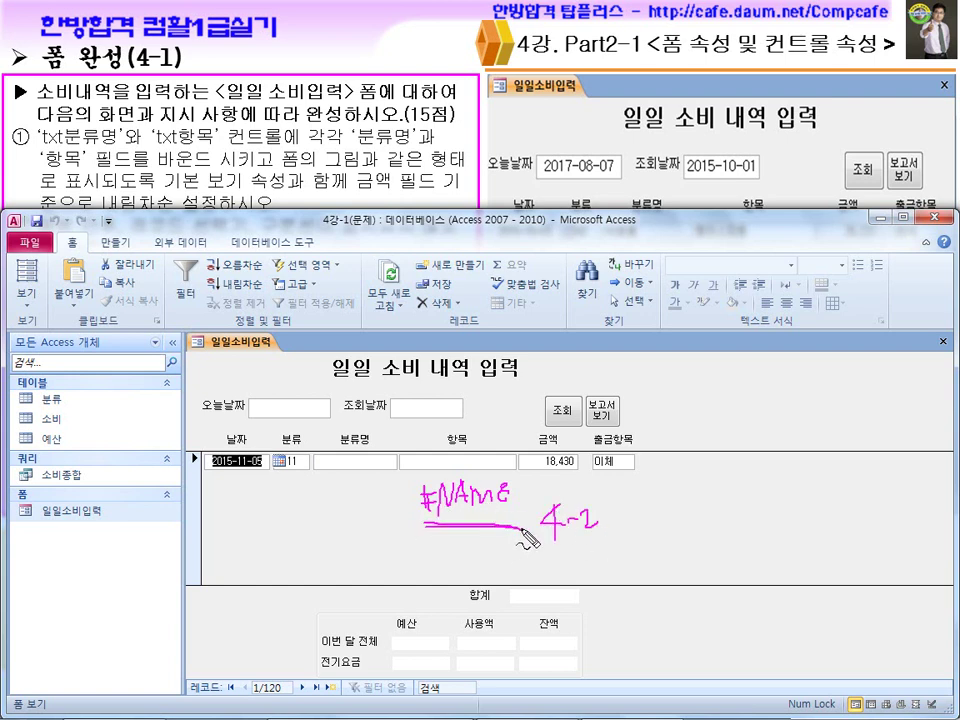
{"action": "key", "text": "Escape"}
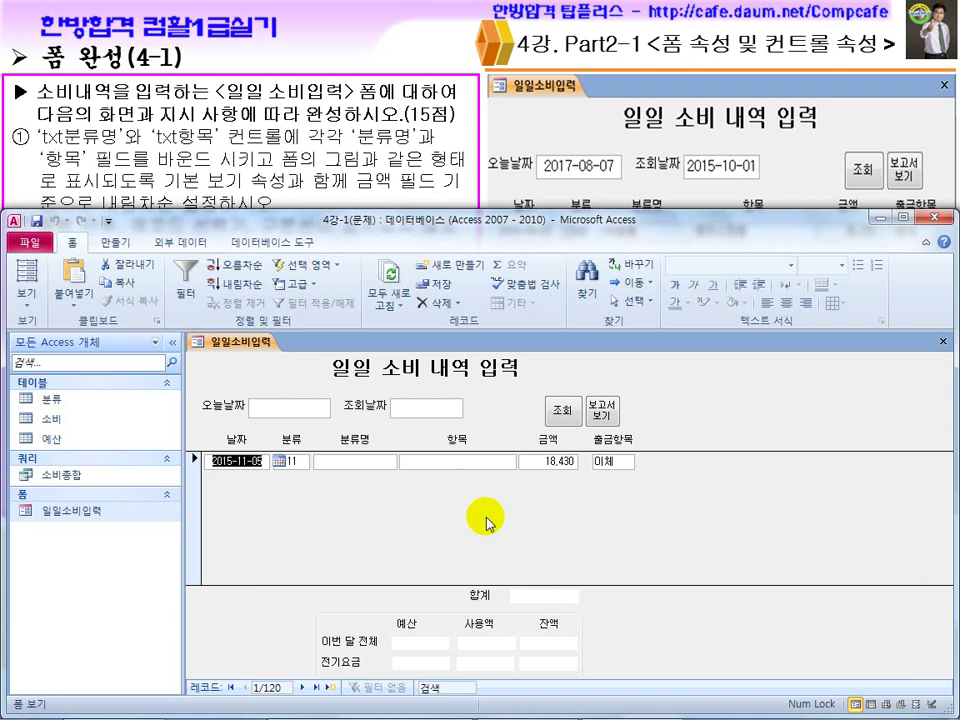
Close the form and bring up the Hangul problem document together with Access, showing the start of the 일일 소비입력 problem
{"action": "left_click", "coordinate": [943, 343]}
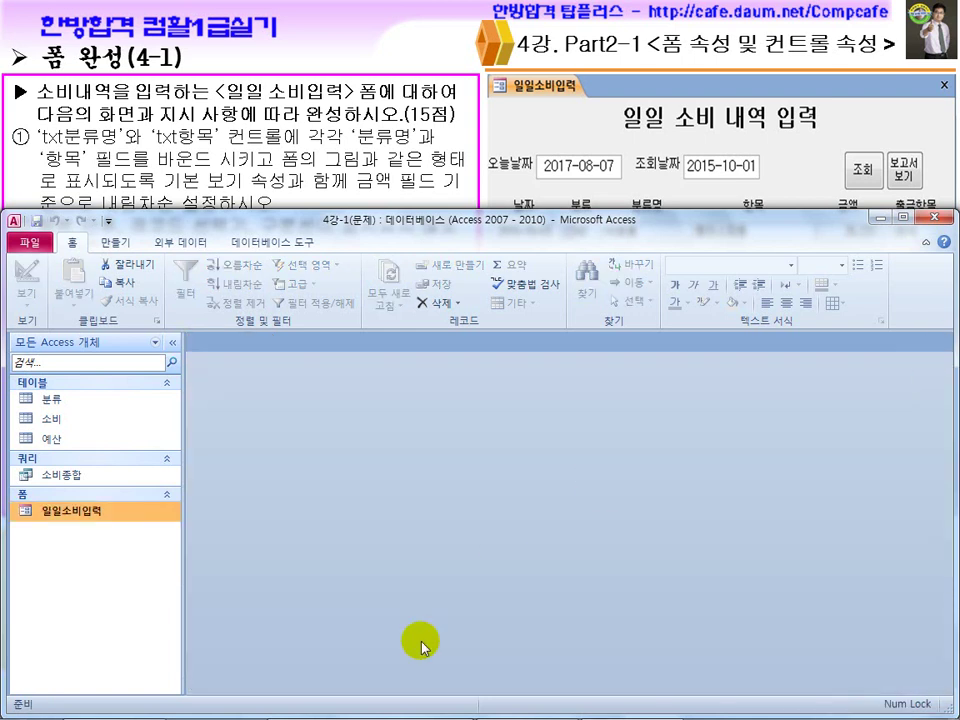
{"action": "key", "text": "super"}
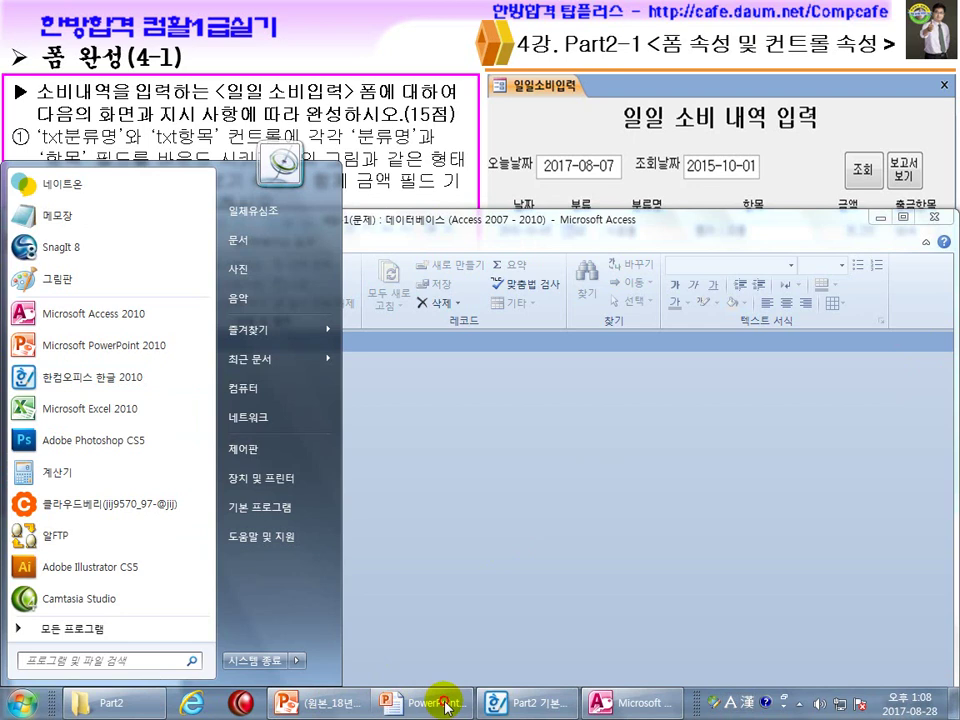
{"action": "left_click", "coordinate": [432, 703]}
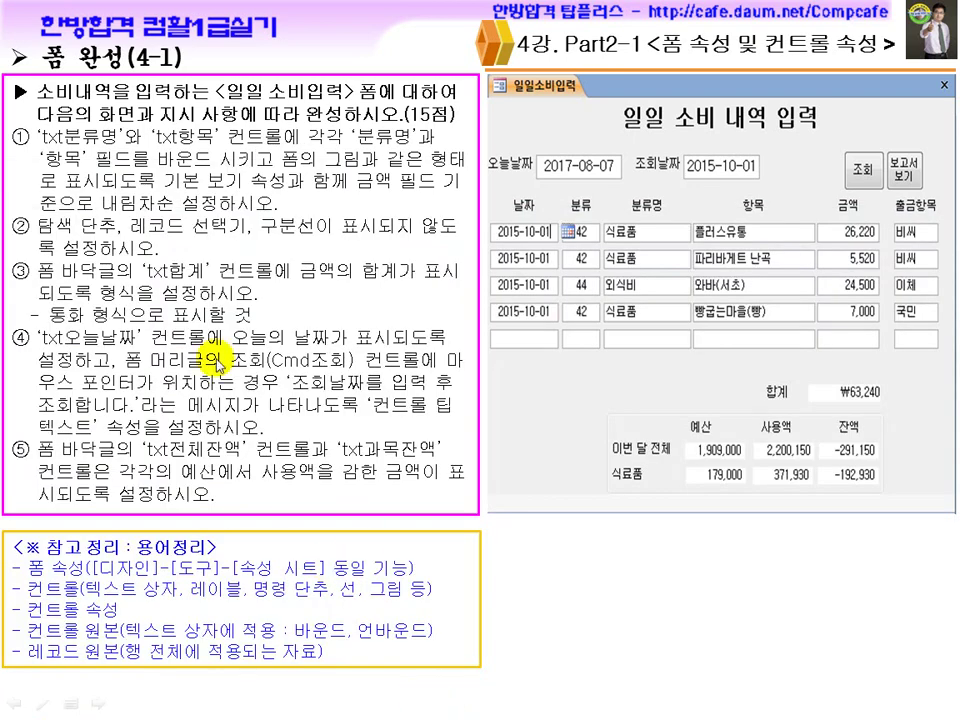
{"action": "key", "text": "super"}
{"action": "left_click", "coordinate": [564, 707]}
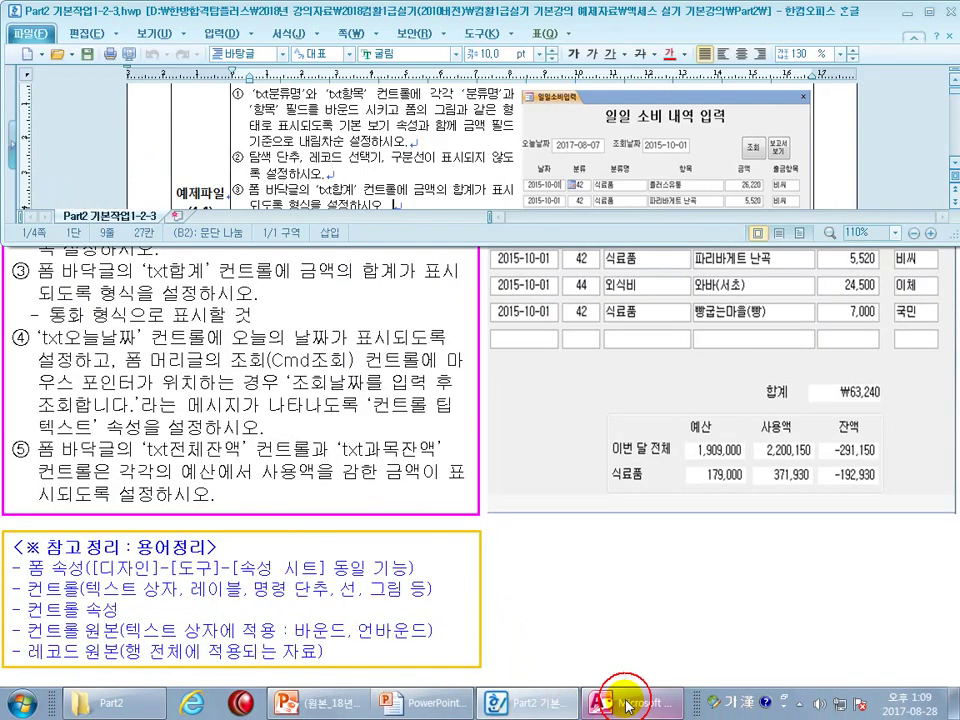
{"action": "left_click", "coordinate": [617, 698]}
{"action": "left_click", "coordinate": [380, 165]}
{"action": "scroll", "coordinate": [380, 165], "scroll_direction": "up", "scroll_amount": 1}
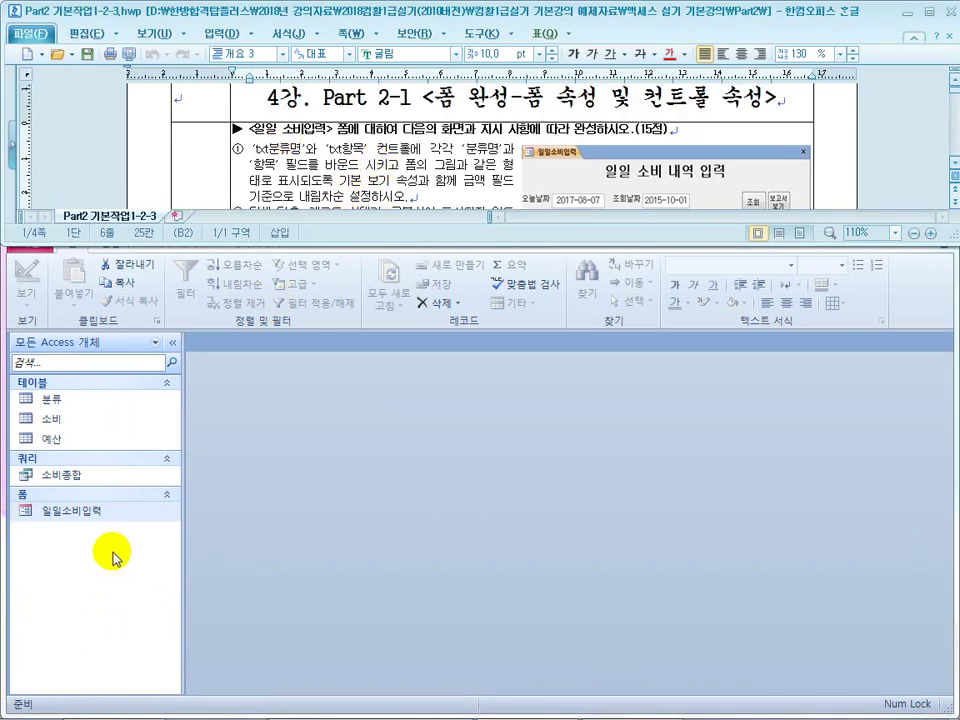
Open the 일일소비입력 form in Design view and close the property sheet
{"action": "right_click", "coordinate": [86, 508]}
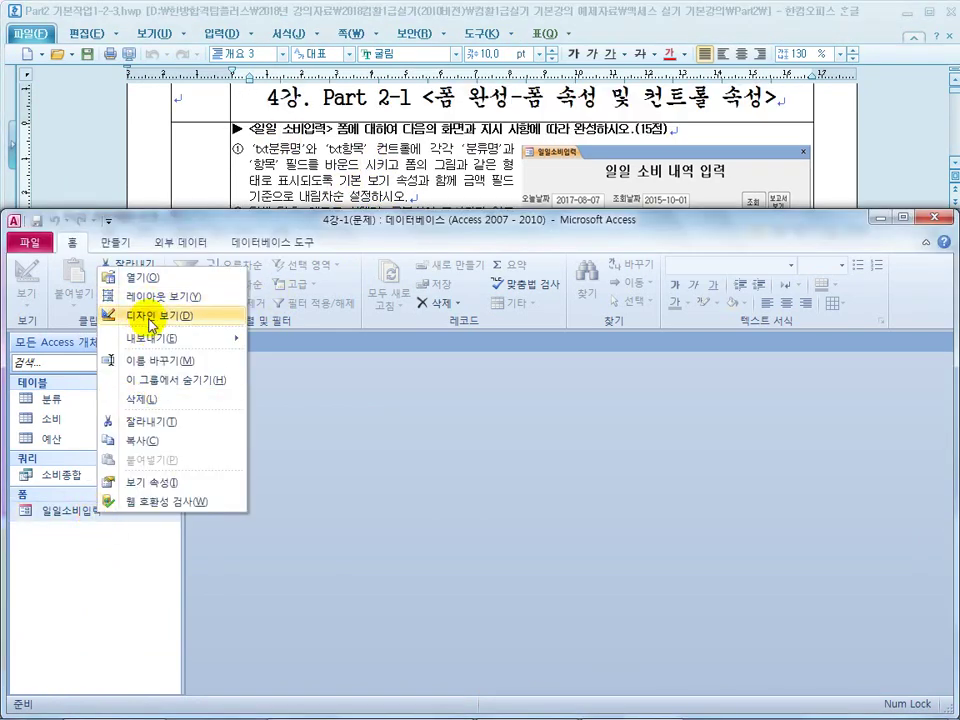
{"action": "left_click", "coordinate": [150, 318]}
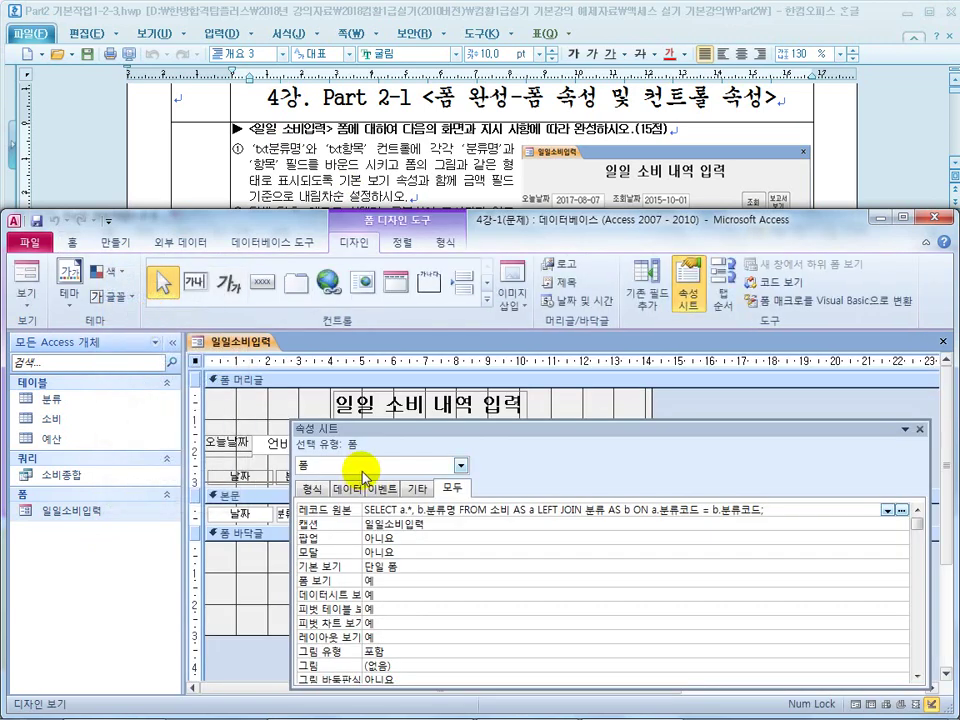
{"action": "left_click", "coordinate": [919, 429]}
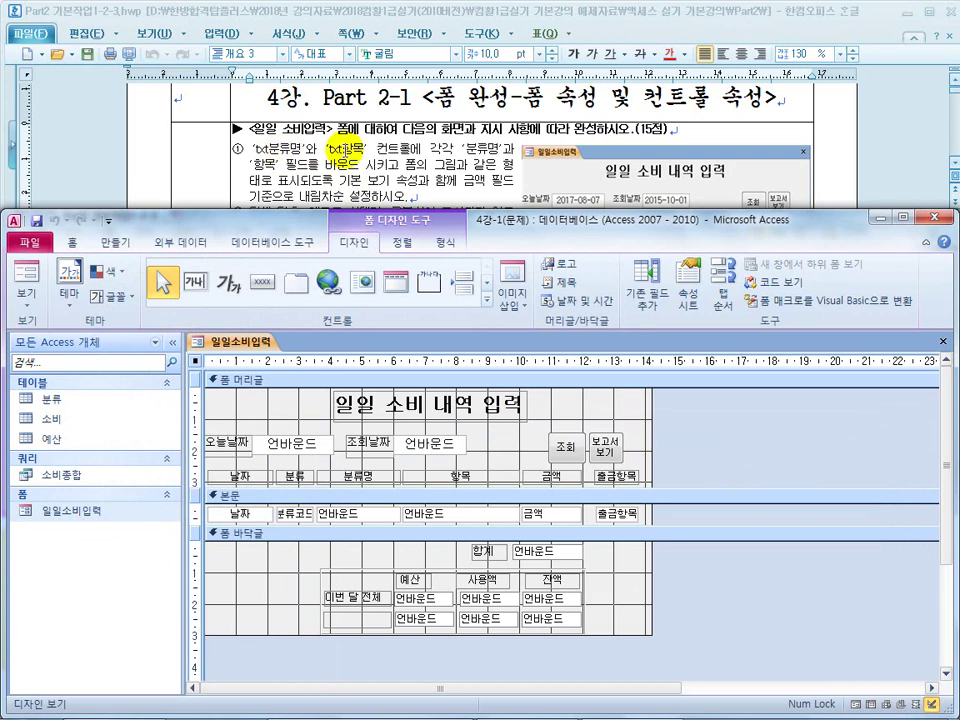
Compare the 분류명 and 항목 header labels with the unbound 분류명 text box in the detail section
{"action": "left_click", "coordinate": [368, 513]}
{"action": "left_click", "coordinate": [361, 479]}
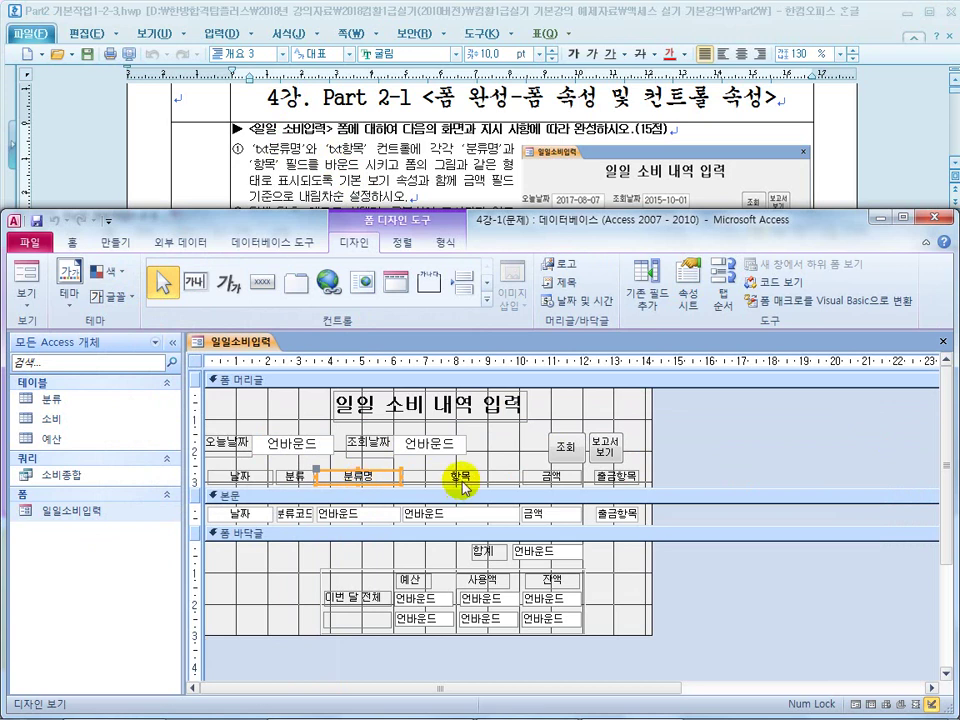
{"action": "left_click", "coordinate": [357, 513]}
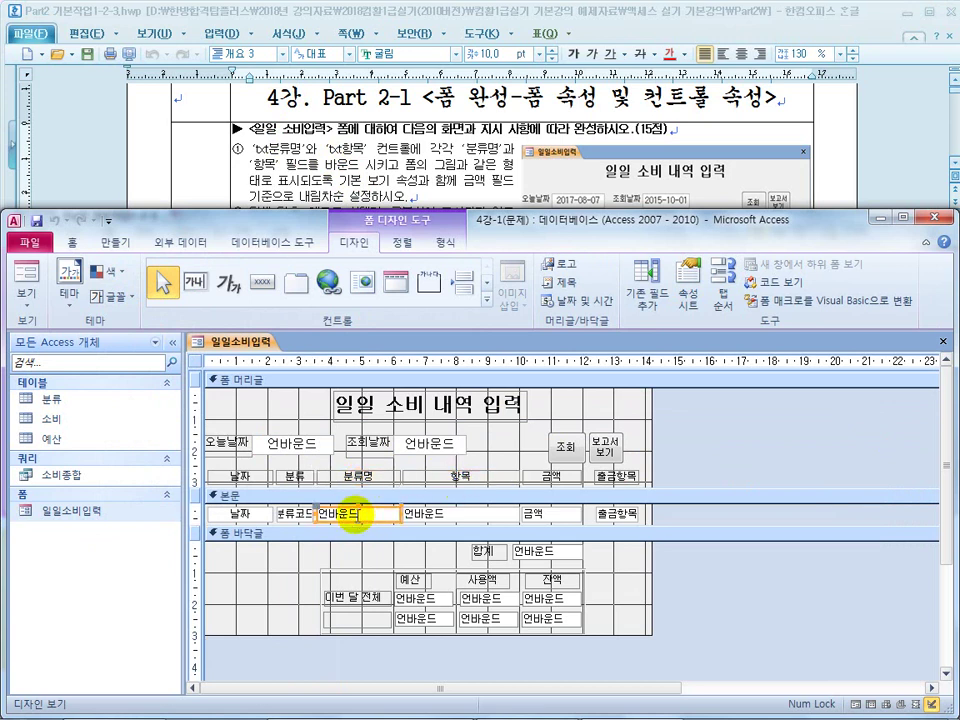
{"action": "left_click", "coordinate": [364, 477]}
{"action": "left_click", "coordinate": [450, 476]}
{"action": "left_click", "coordinate": [363, 514]}
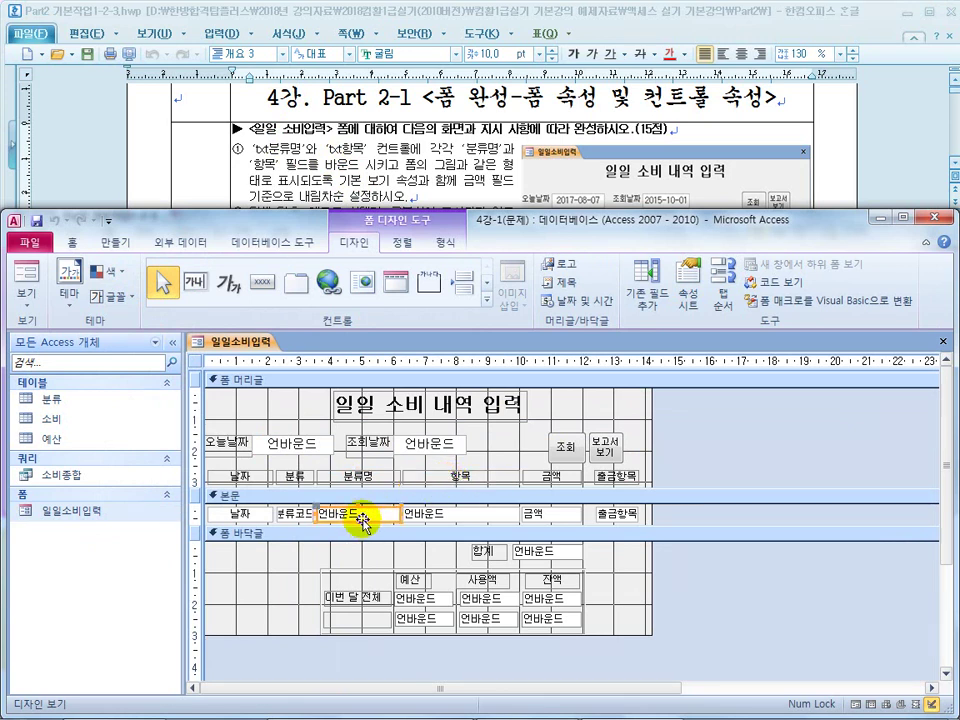
Show the property sheet of the unbound 분류명 text box, move it clear of the detail text boxes and check the 항목 header label
{"action": "right_click", "coordinate": [363, 517]}
{"action": "left_click", "coordinate": [530, 690]}
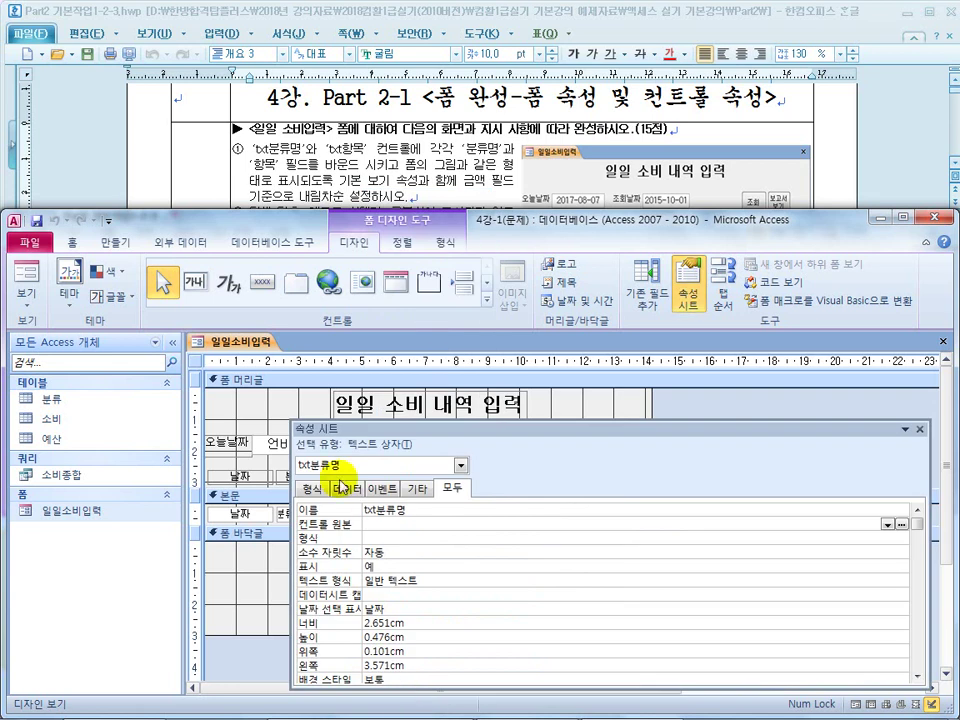
{"action": "left_click_drag", "start_coordinate": [405, 434], "coordinate": [681, 408]}
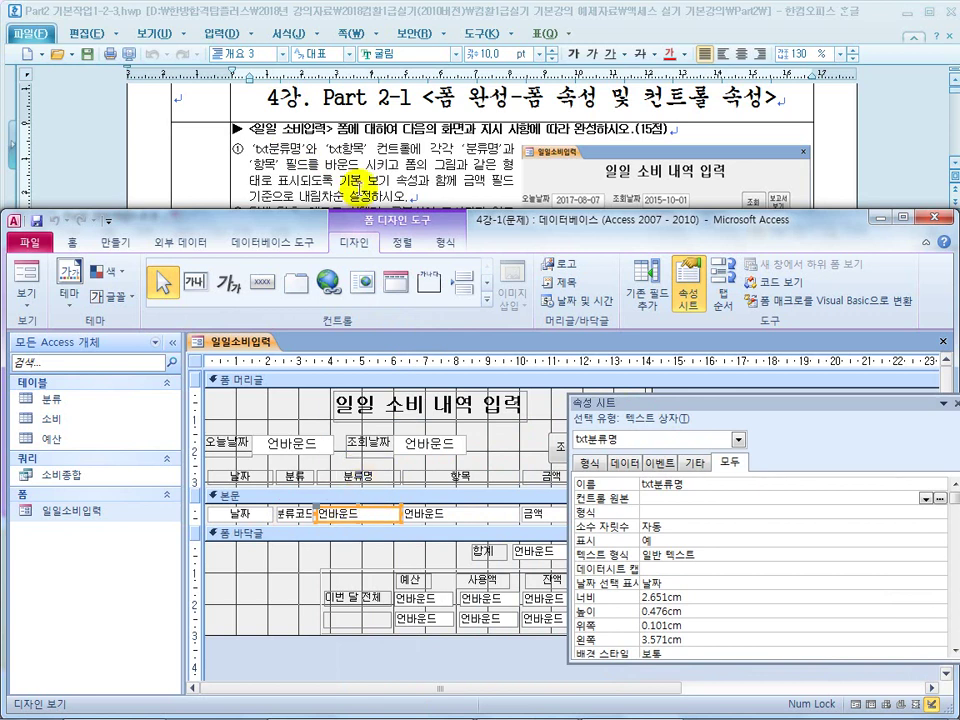
{"action": "left_click", "coordinate": [452, 478]}
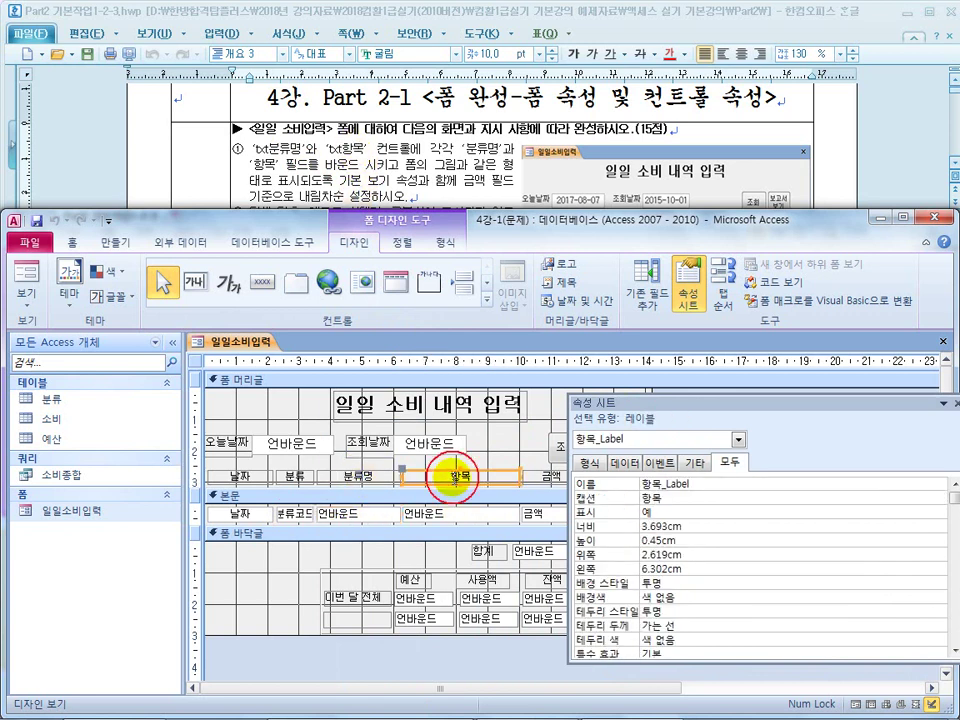
Bind the txt분류명 text box in the detail section to the 분류명 field
{"action": "left_click", "coordinate": [450, 514]}
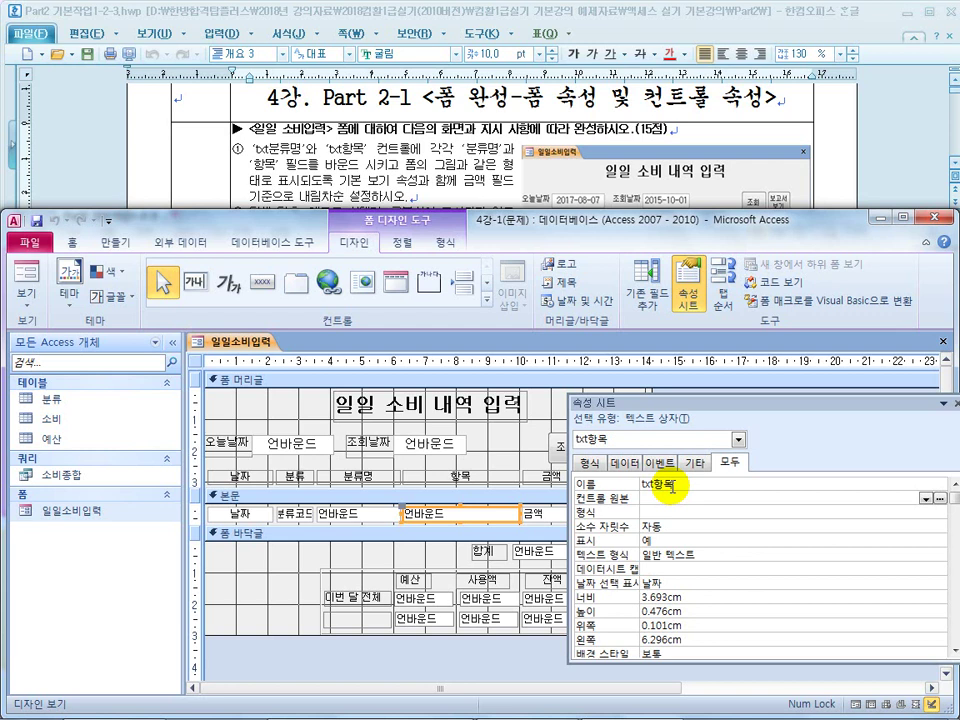
{"action": "left_click_drag", "start_coordinate": [565, 506], "coordinate": [677, 506]}
{"action": "left_click_drag", "start_coordinate": [748, 410], "coordinate": [599, 412]}
{"action": "left_click", "coordinate": [350, 513]}
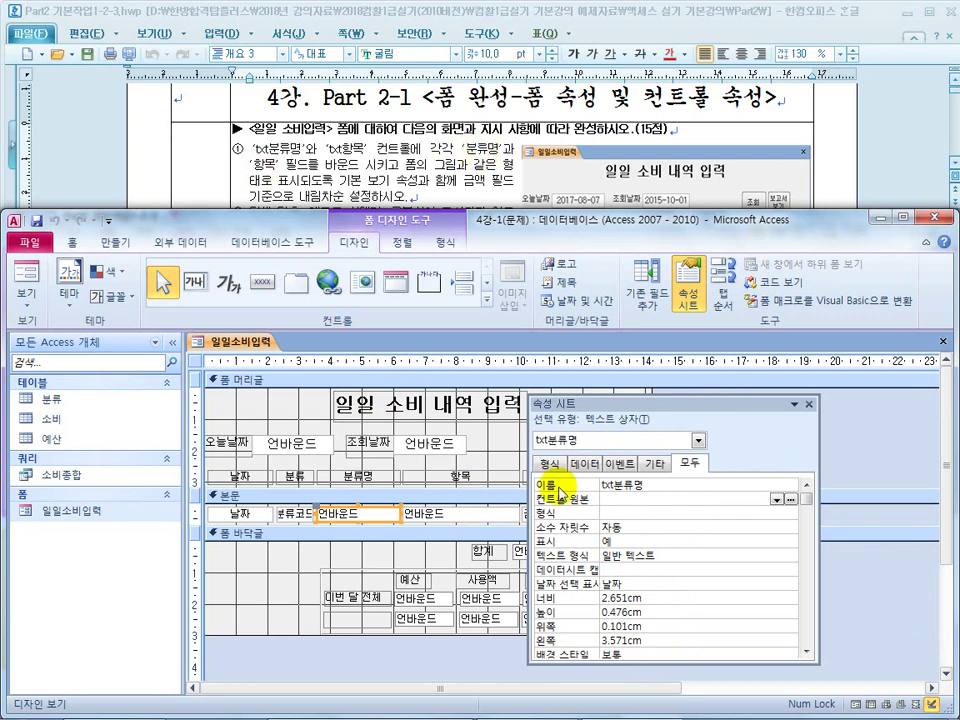
{"action": "left_click", "coordinate": [610, 498]}
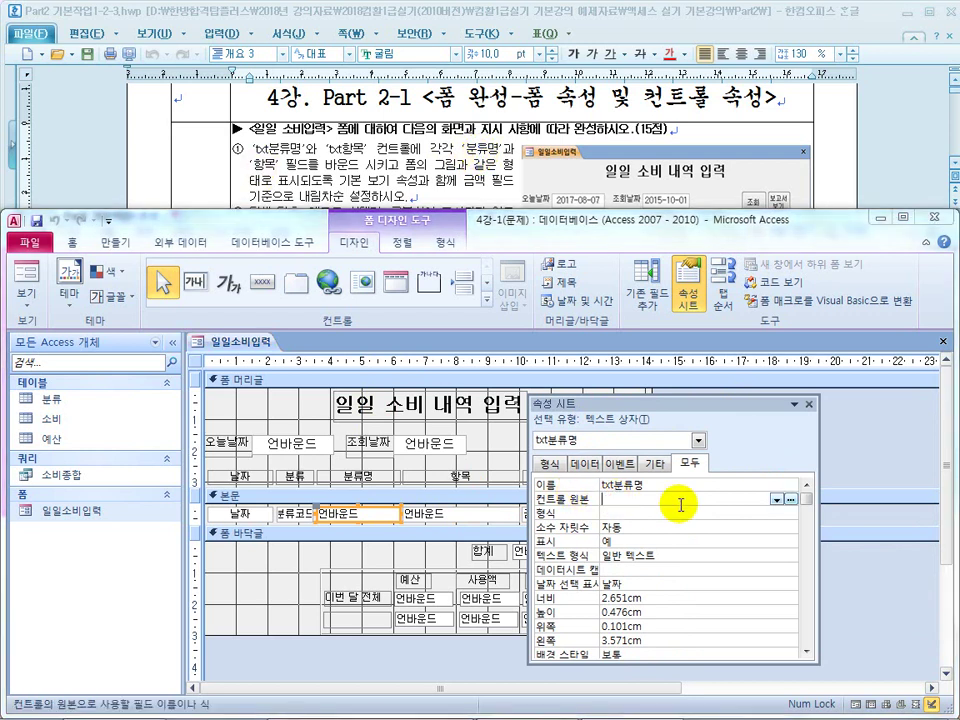
{"action": "left_click", "coordinate": [776, 498]}
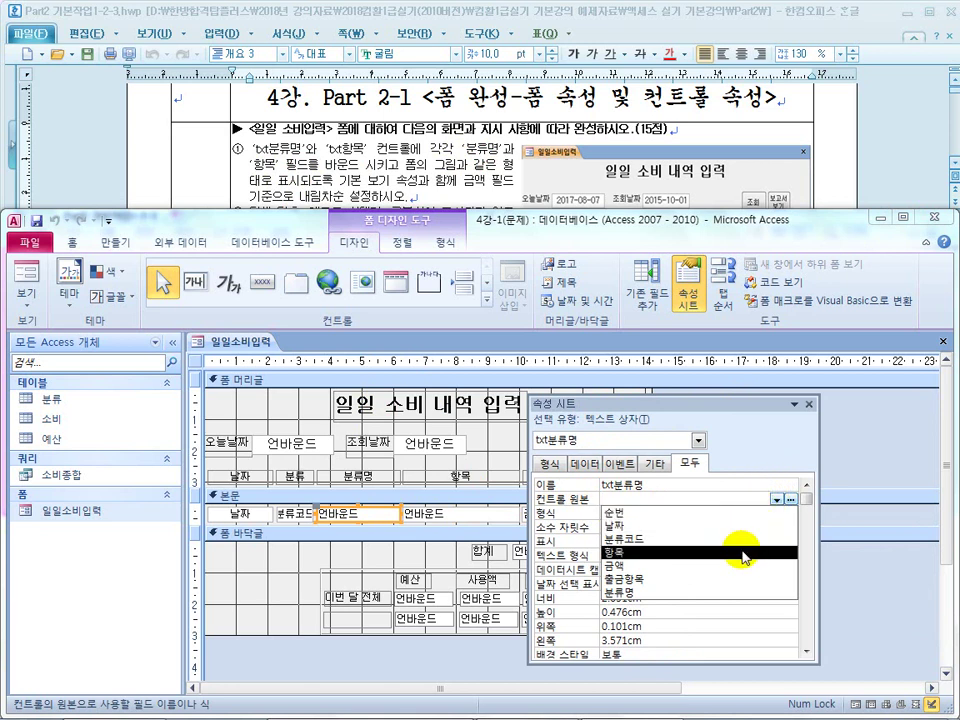
{"action": "left_click", "coordinate": [750, 591]}
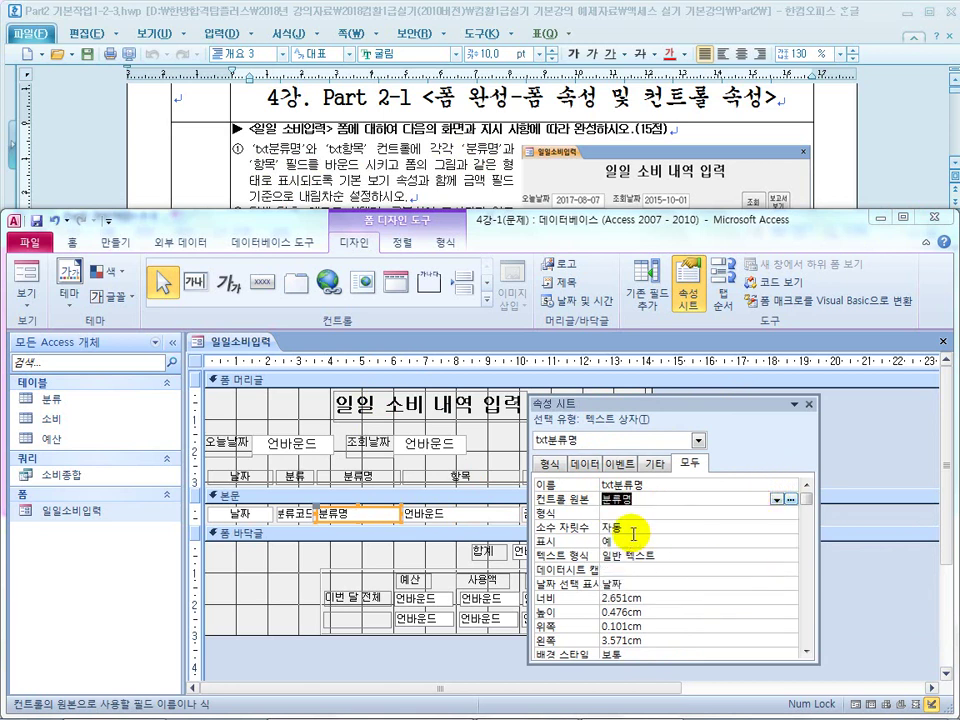
Bind the txt항목 text box in the detail section to the 항목 field and display the form in Form view
{"action": "left_click", "coordinate": [439, 512]}
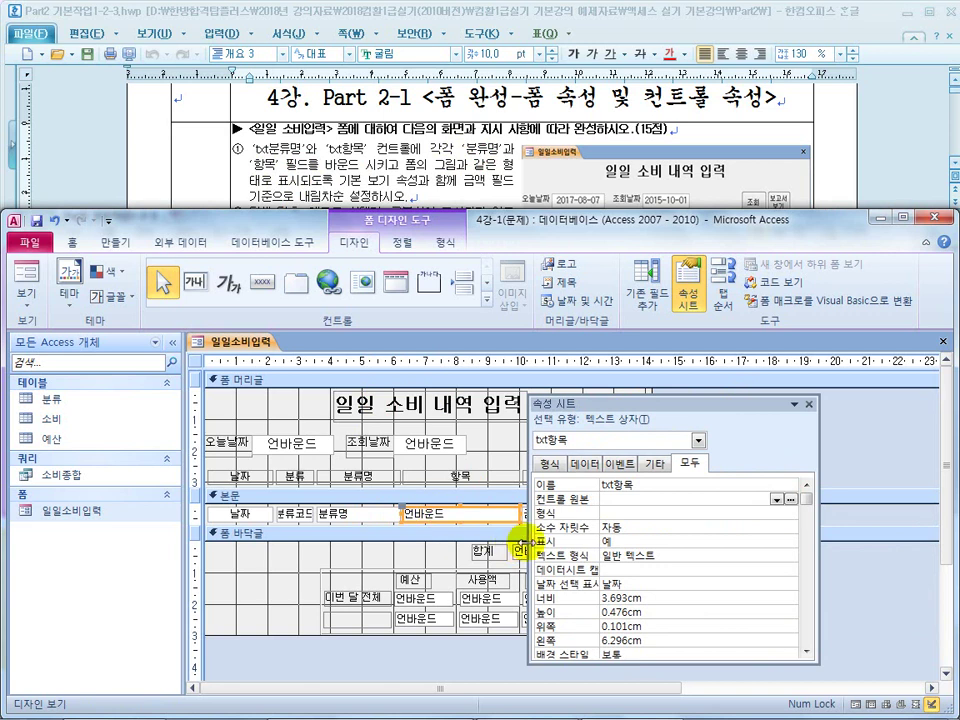
{"action": "left_click", "coordinate": [777, 498]}
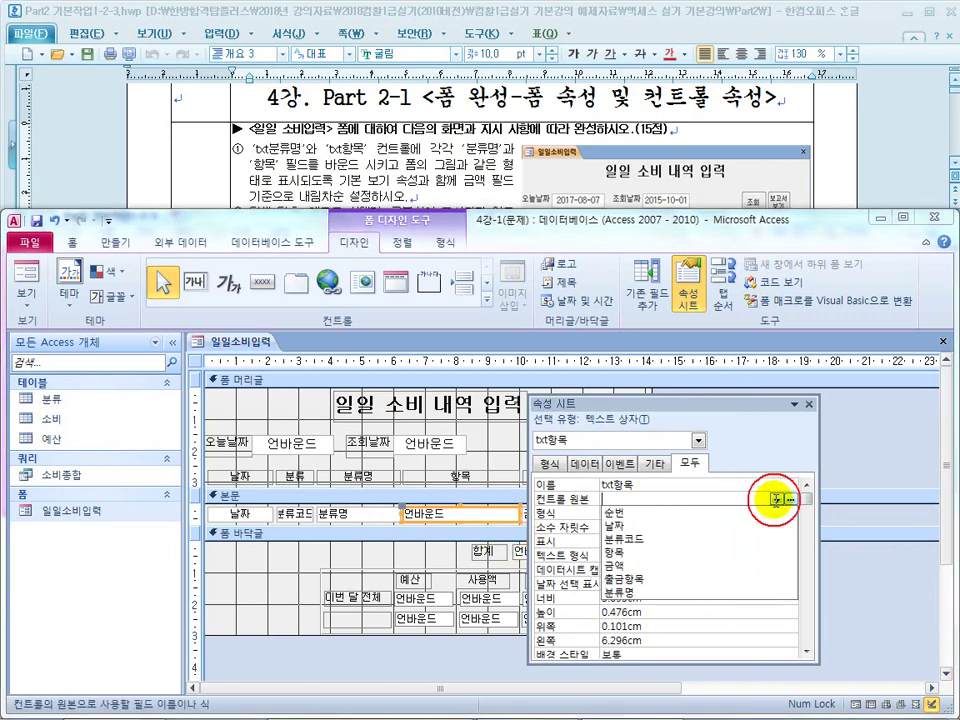
{"action": "left_click", "coordinate": [640, 552]}
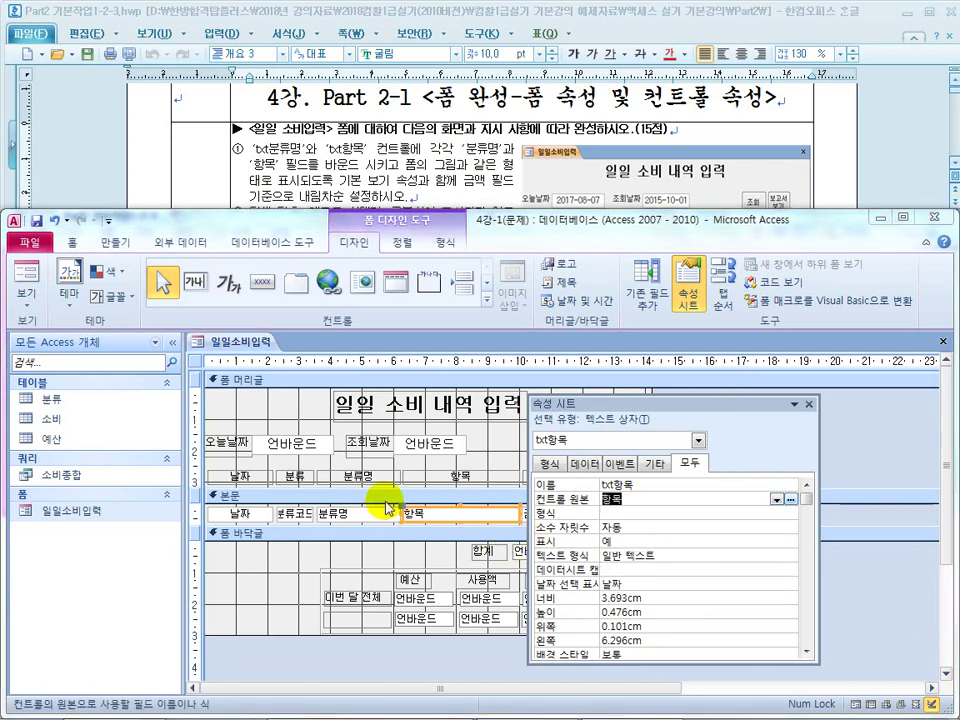
{"action": "left_click", "coordinate": [26, 272]}
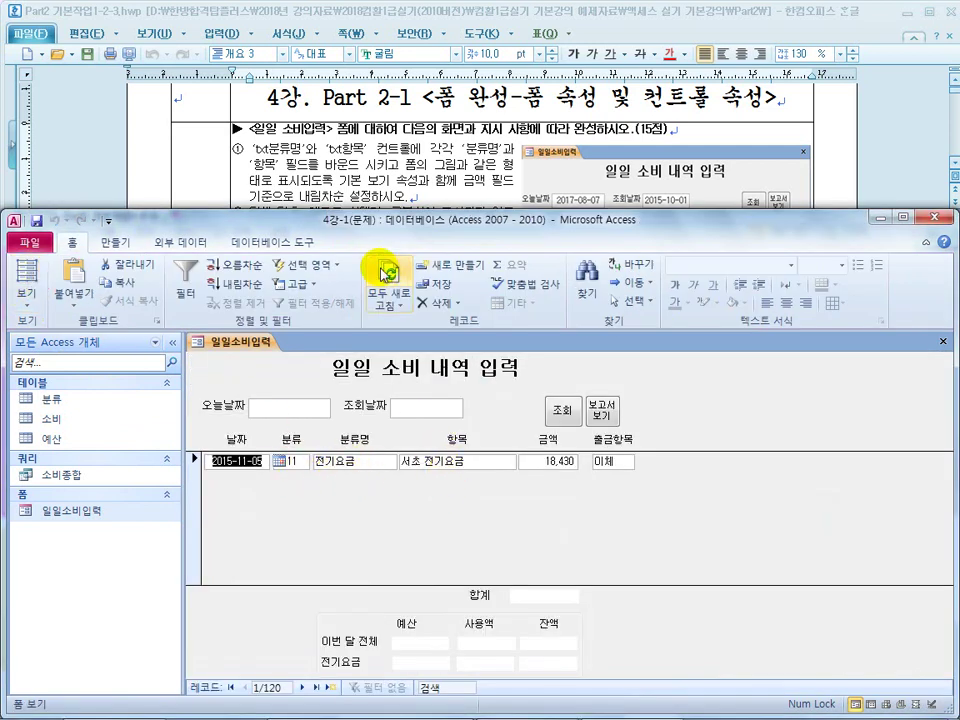
Read requirement ① in the Hangul problem document, examining the sample form's record rows and the 기본 보기 instruction
{"action": "left_click_drag", "start_coordinate": [378, 162], "coordinate": [308, 160]}
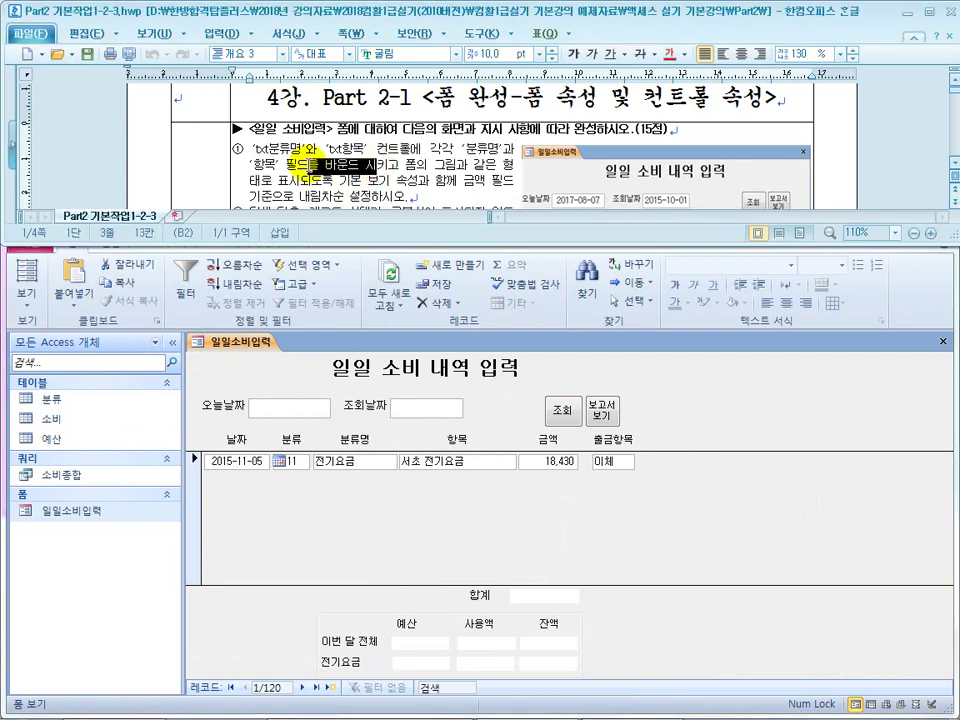
{"action": "left_click", "coordinate": [444, 186]}
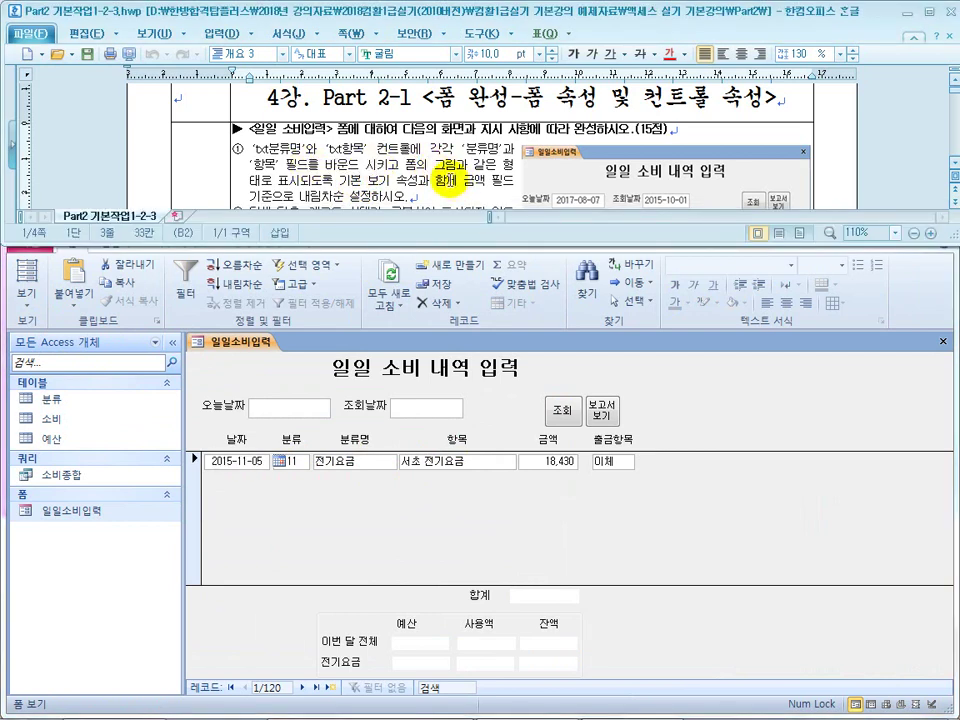
{"action": "double_click", "coordinate": [533, 13]}
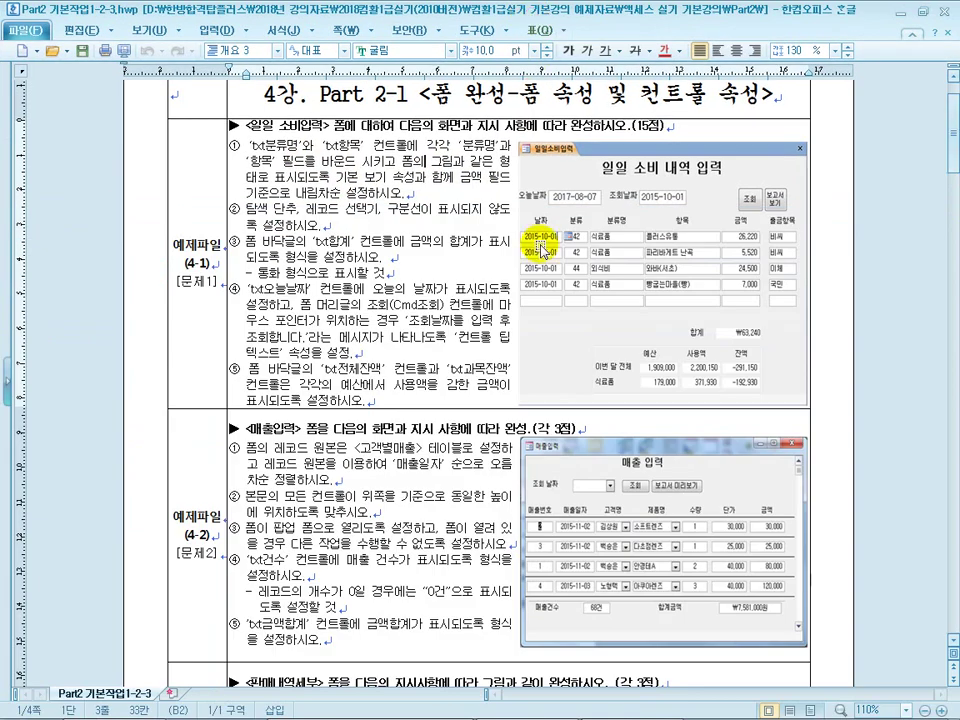
{"action": "left_click_drag", "start_coordinate": [521, 230], "coordinate": [519, 298]}
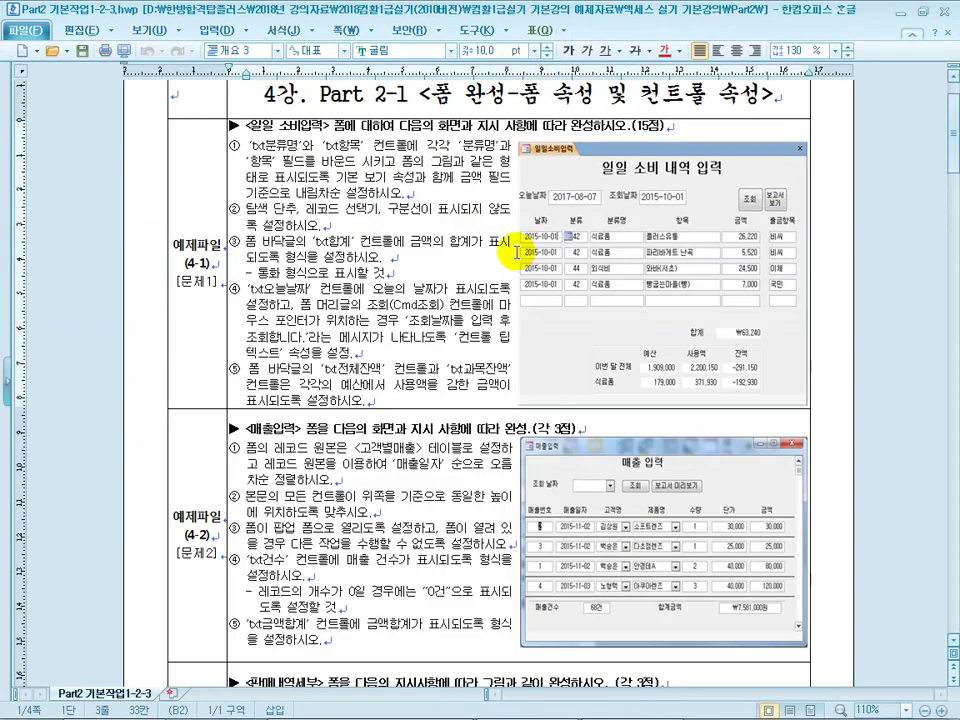
{"action": "left_click", "coordinate": [937, 15]}
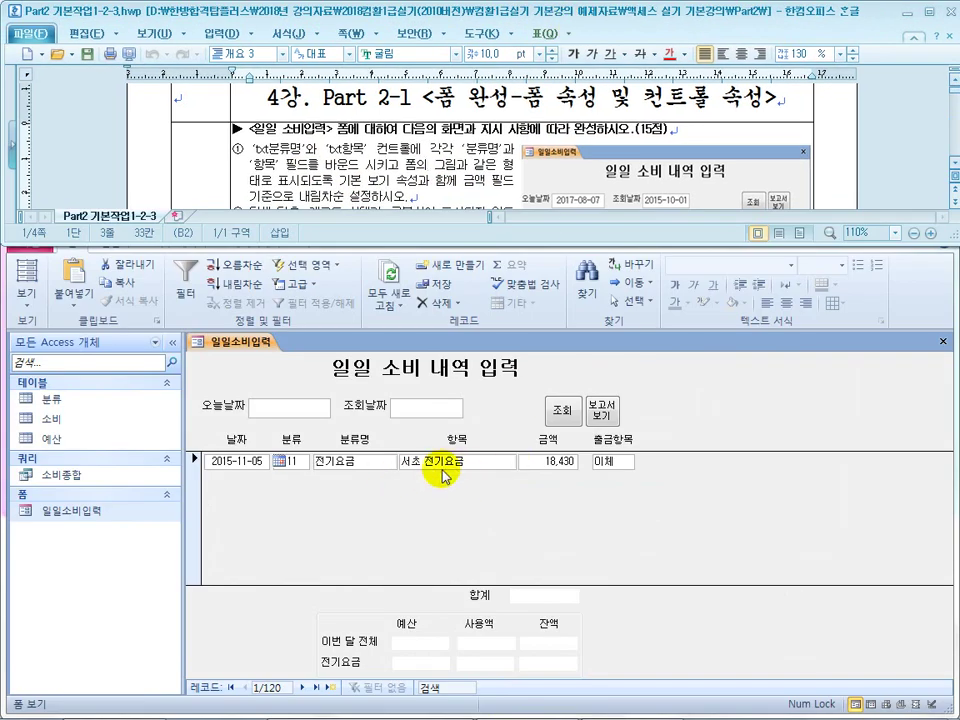
{"action": "left_click_drag", "start_coordinate": [351, 182], "coordinate": [402, 182]}
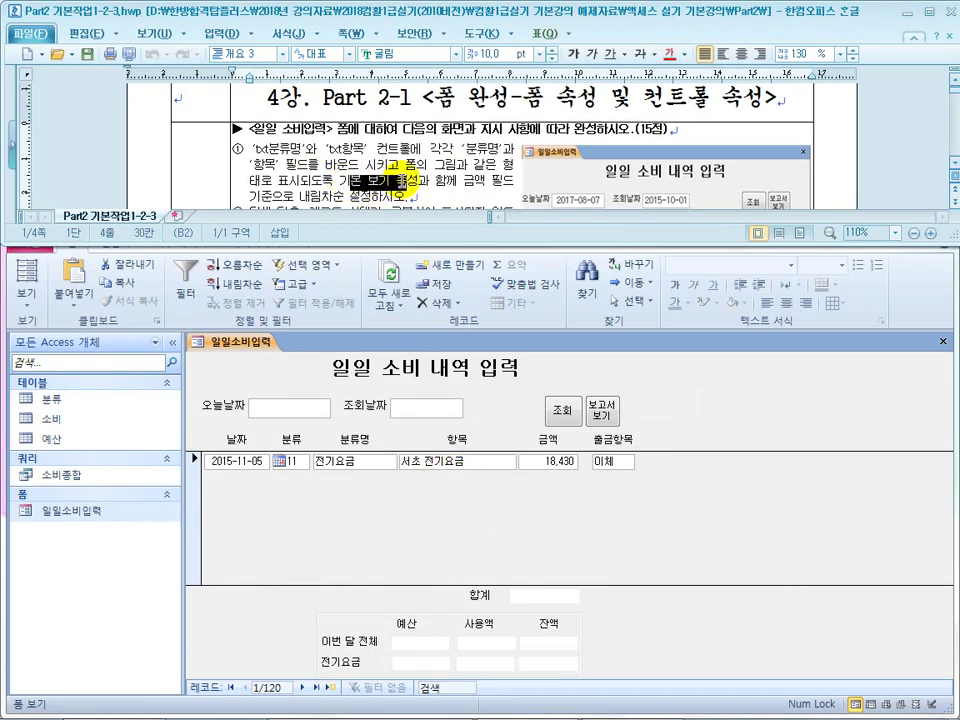
Return the 일일소비입력 form to Design view and show the form's own 기본 보기 property, moving the property sheet aside
{"action": "left_click", "coordinate": [30, 302]}
{"action": "left_click", "coordinate": [27, 305]}
{"action": "left_click", "coordinate": [90, 515]}
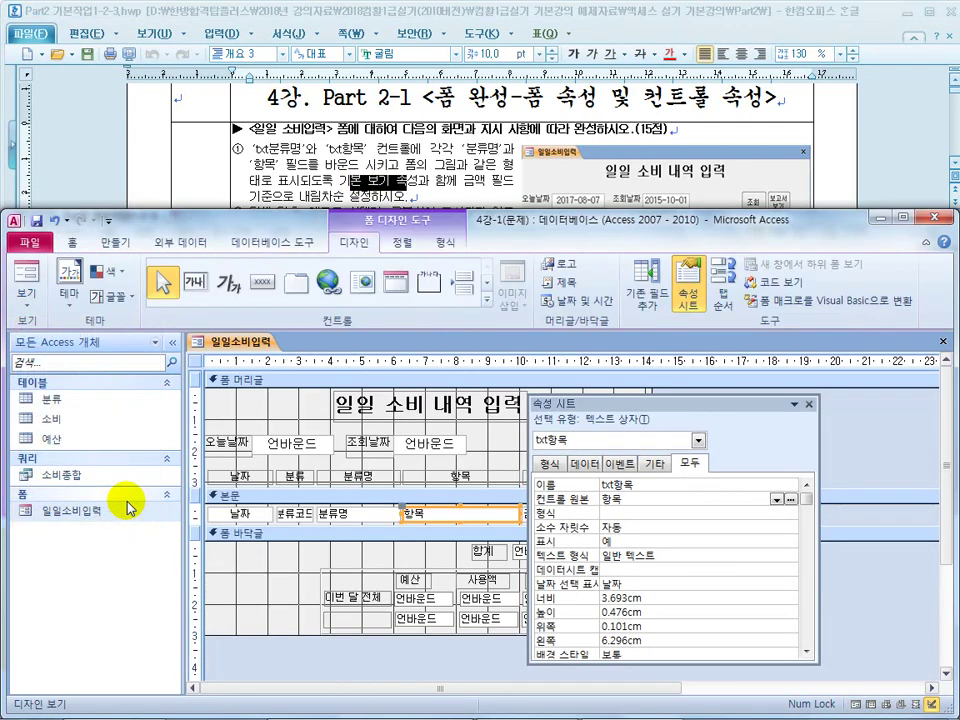
{"action": "left_click", "coordinate": [197, 365]}
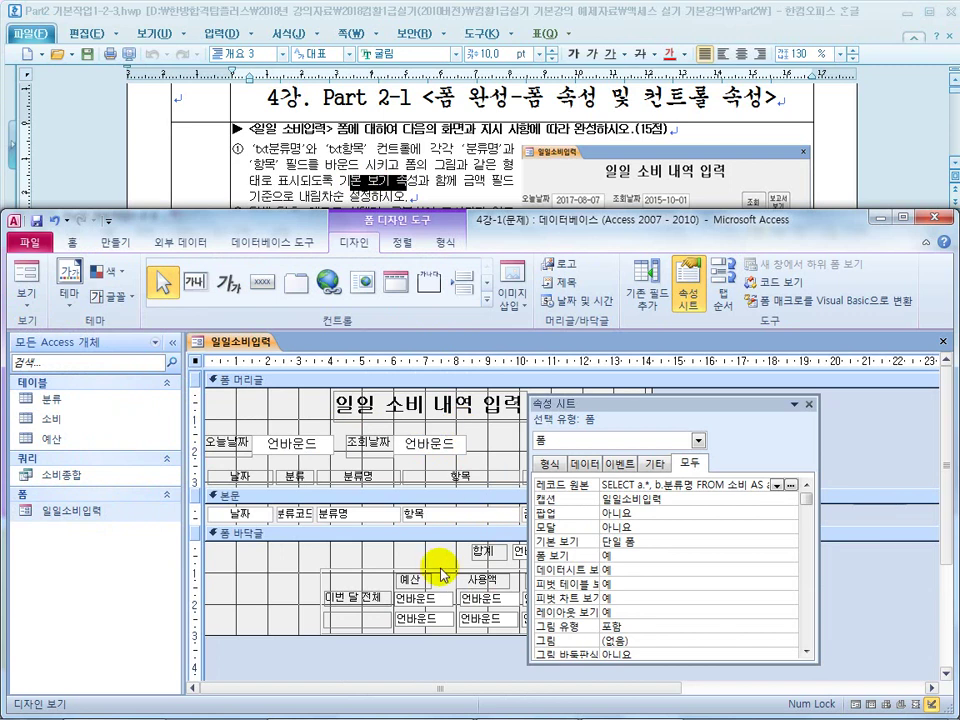
{"action": "left_click_drag", "start_coordinate": [660, 406], "coordinate": [343, 396]}
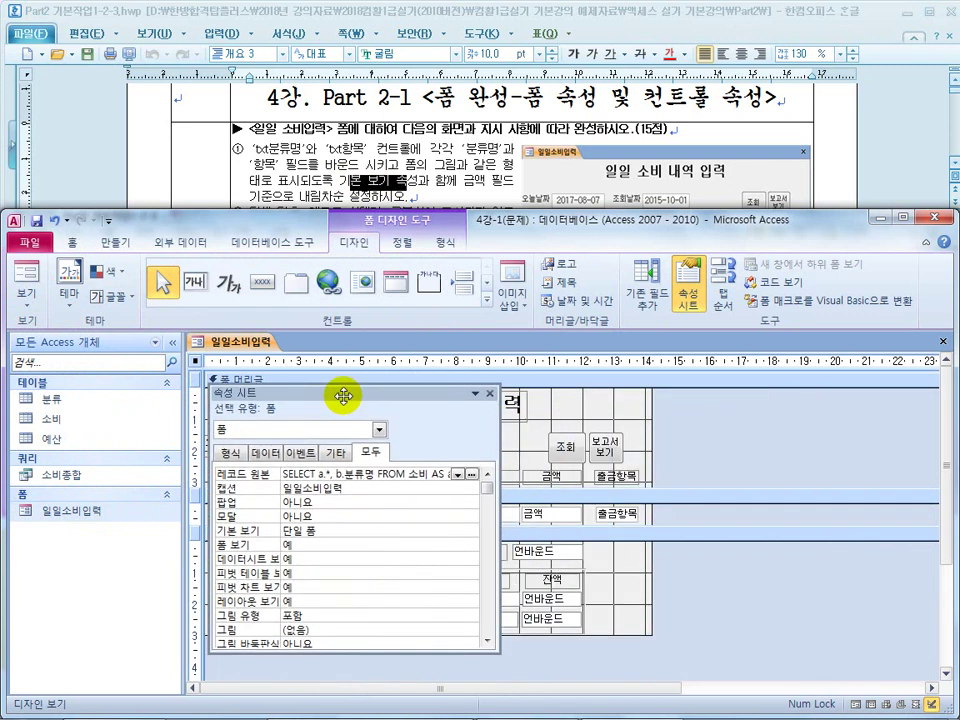
{"action": "left_click", "coordinate": [372, 452]}
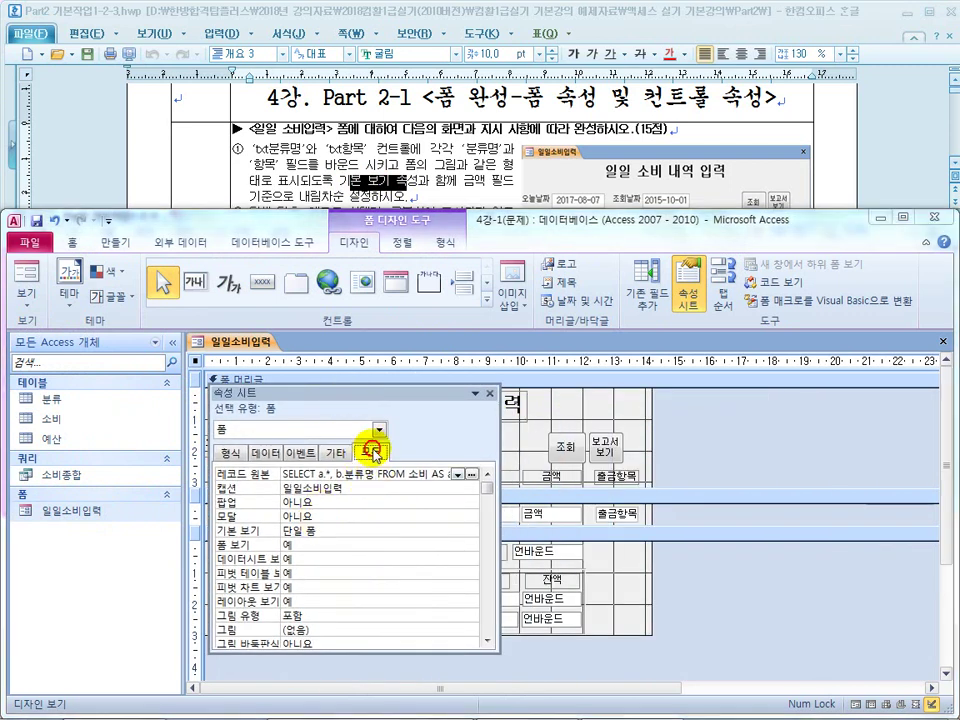
{"action": "left_click", "coordinate": [358, 532]}
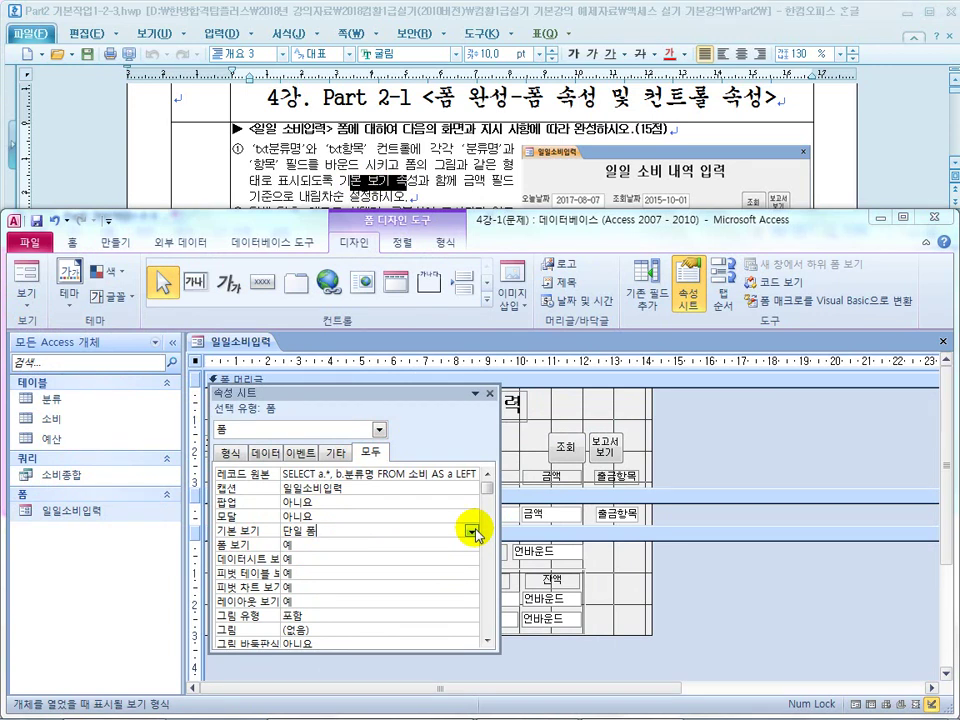
Check how the form displays its records with the 단일 폼 setting in Form view and return to Design view
{"action": "left_click", "coordinate": [26, 275]}
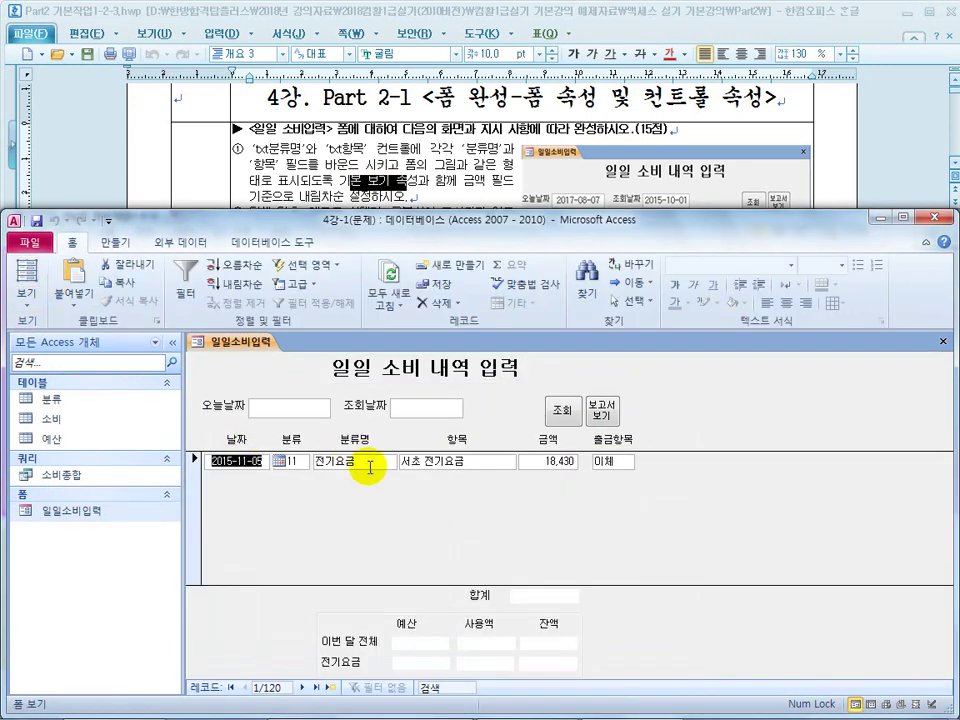
{"action": "left_click", "coordinate": [20, 305]}
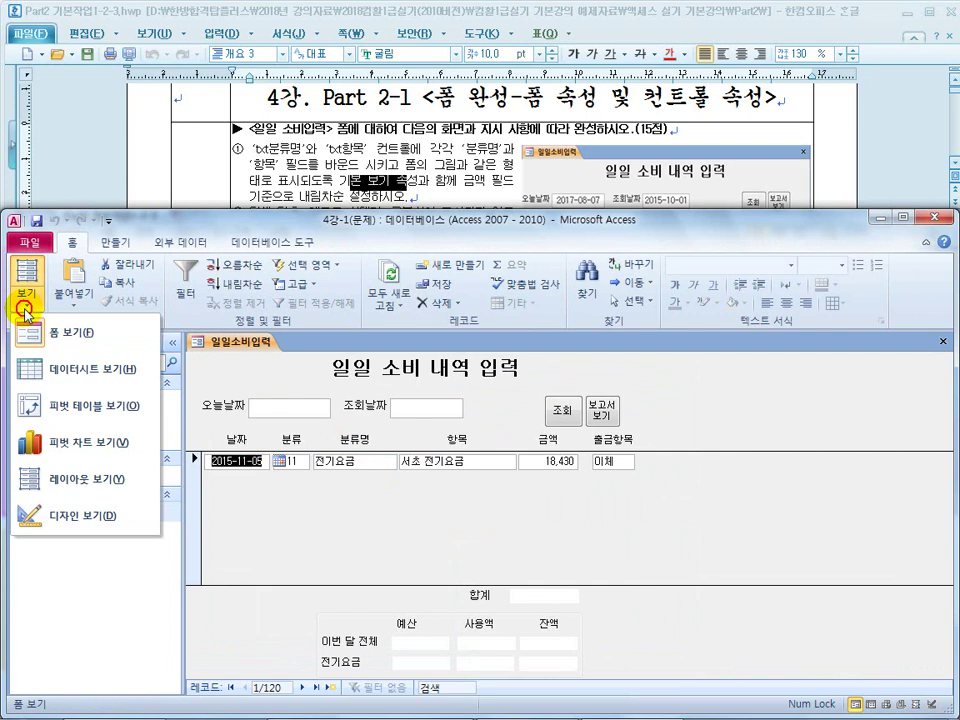
{"action": "left_click", "coordinate": [62, 518]}
Set the form's 기본 보기 property to 연속 폼
{"action": "left_click", "coordinate": [470, 533]}
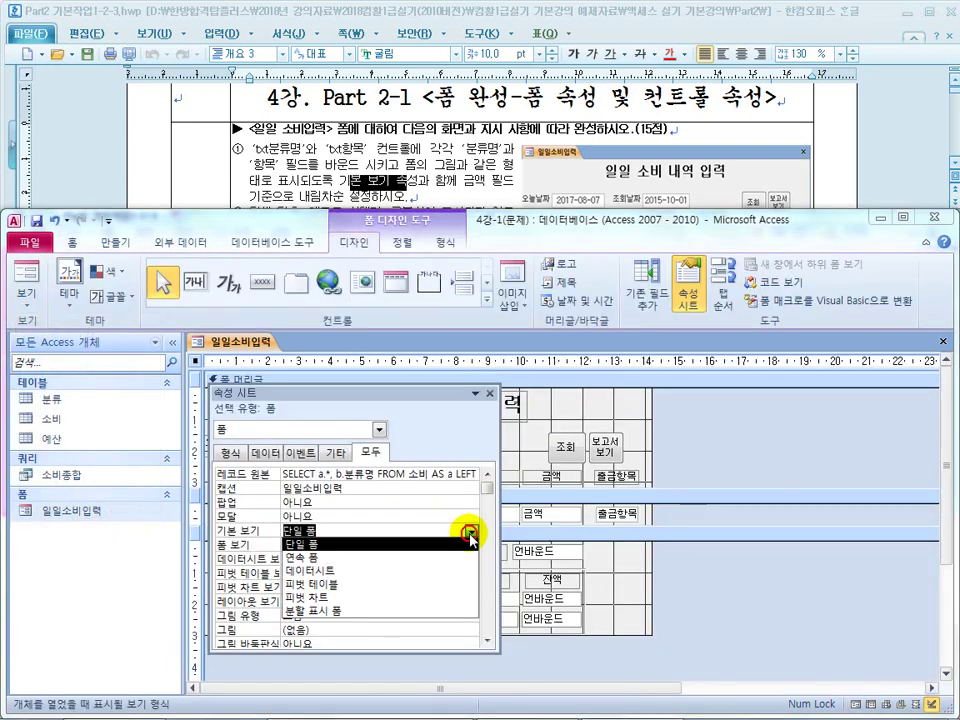
{"action": "left_click", "coordinate": [455, 560]}
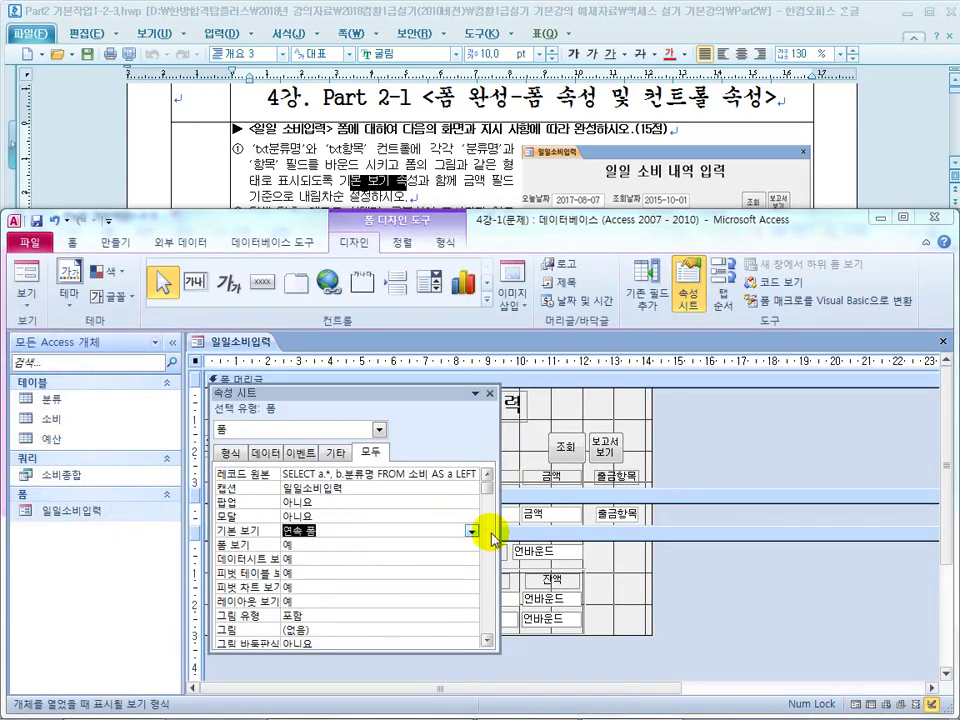
{"action": "left_click", "coordinate": [470, 532]}
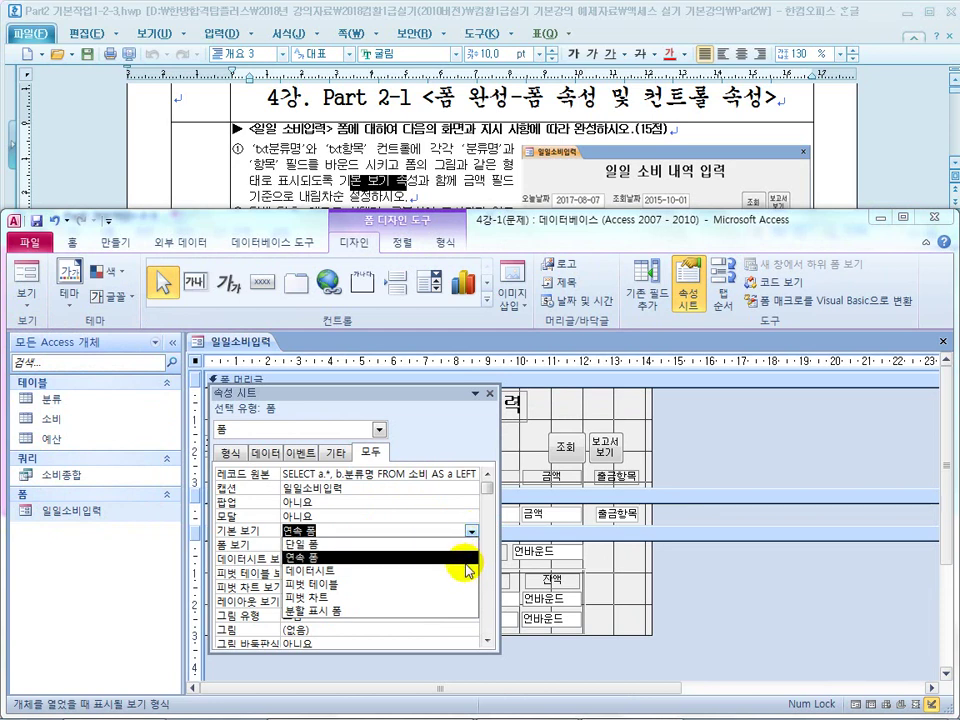
{"action": "left_click", "coordinate": [464, 563]}
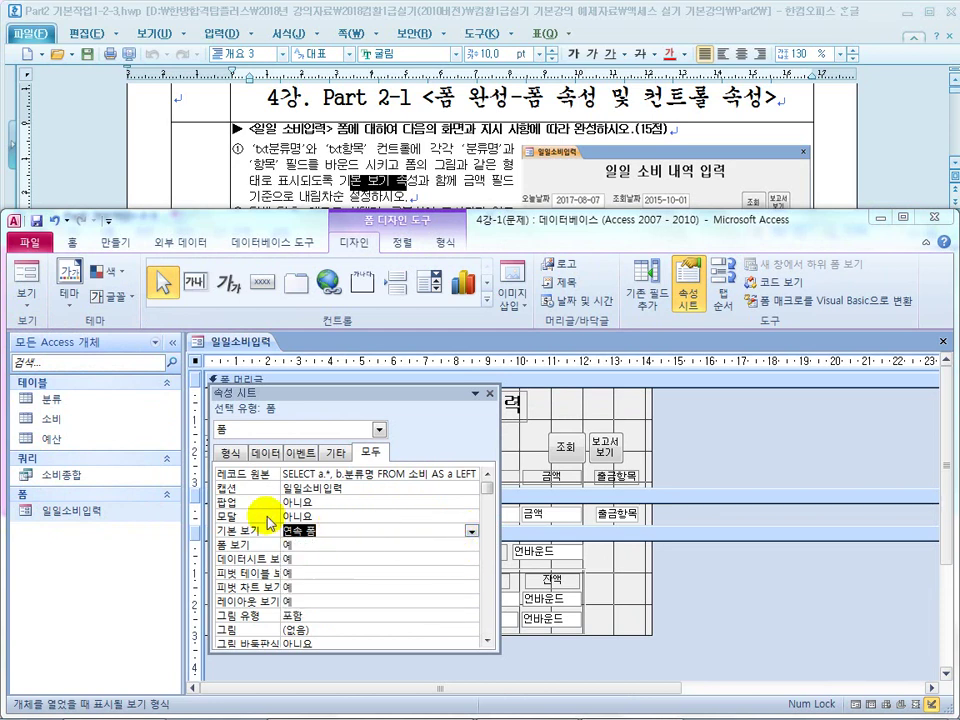
Preview the continuous record list in Form view and return to Design view
{"action": "left_click", "coordinate": [24, 274]}
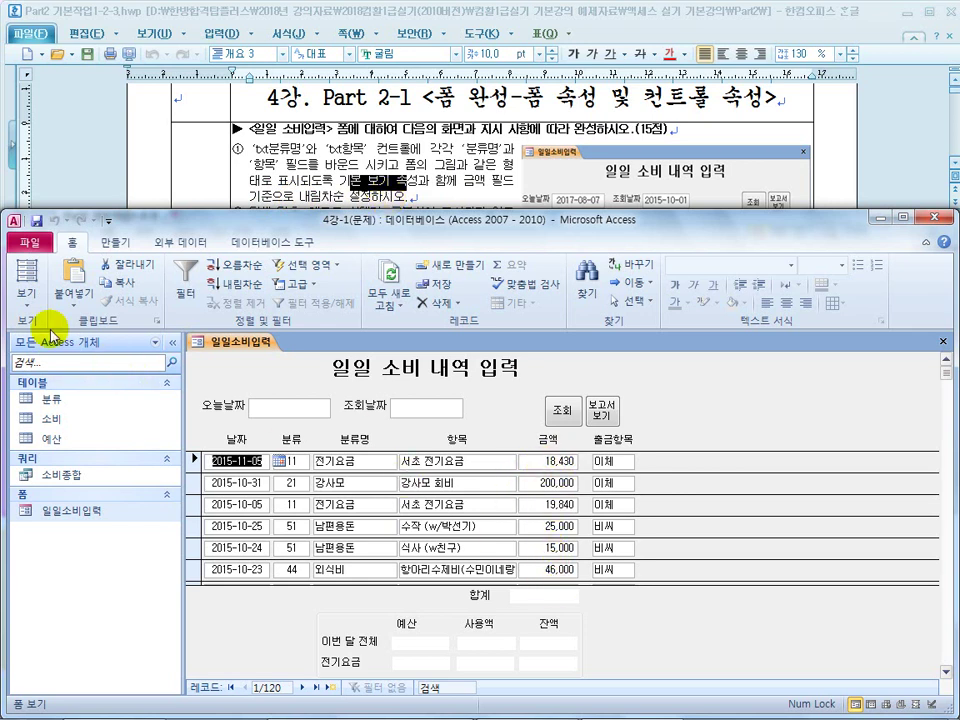
{"action": "left_click", "coordinate": [27, 298]}
{"action": "left_click", "coordinate": [76, 535]}
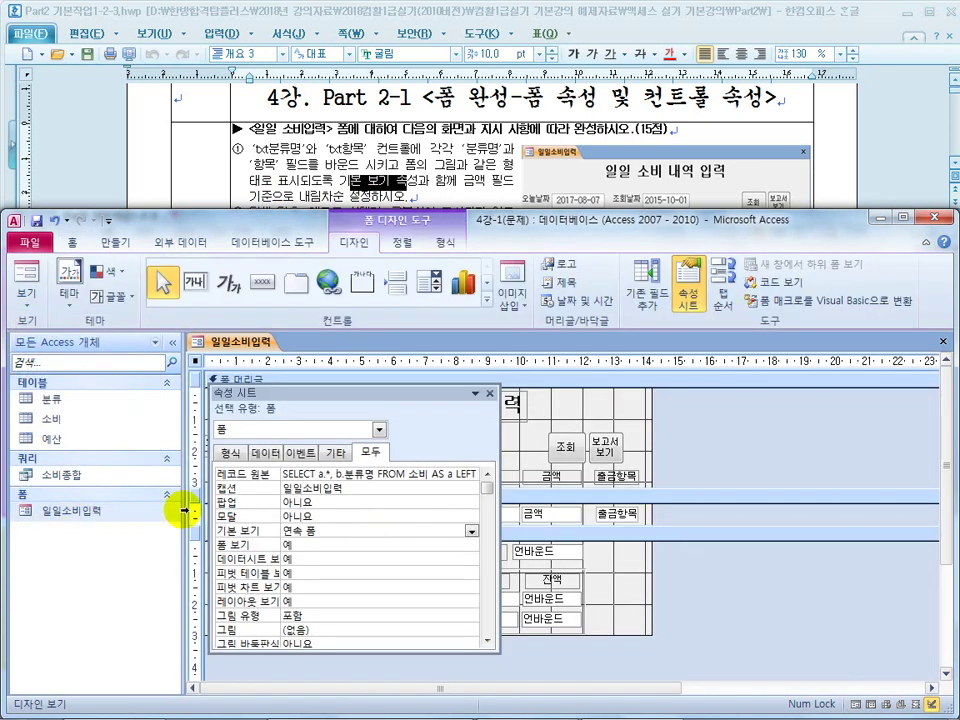
Compare the form's data-only properties with its complete property list
{"action": "left_click", "coordinate": [266, 454]}
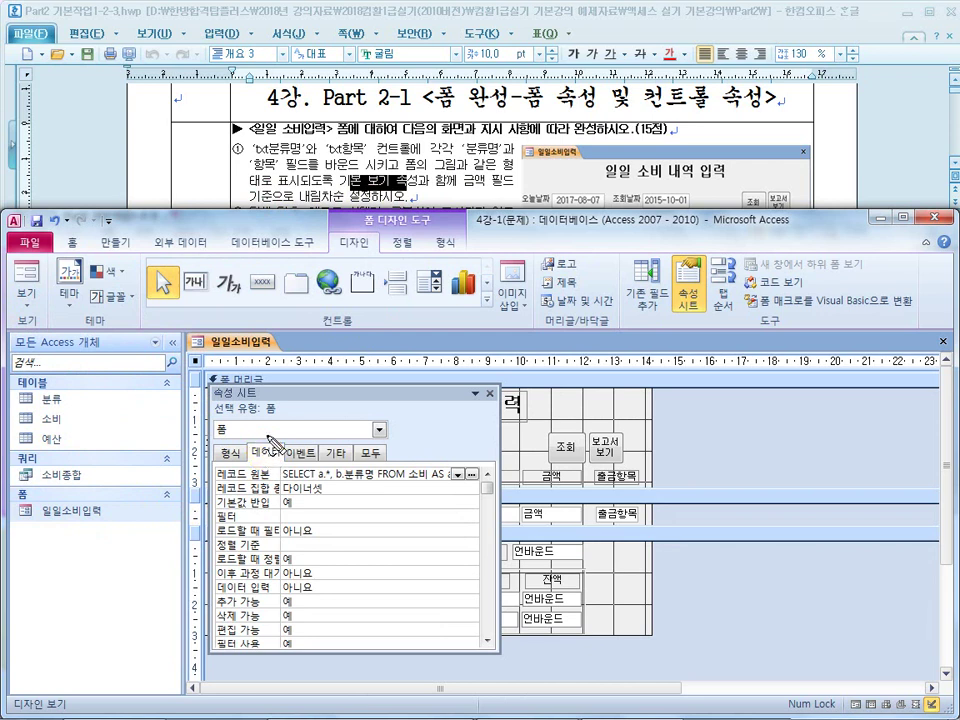
{"action": "left_click", "coordinate": [372, 453]}
{"action": "left_click", "coordinate": [270, 452]}
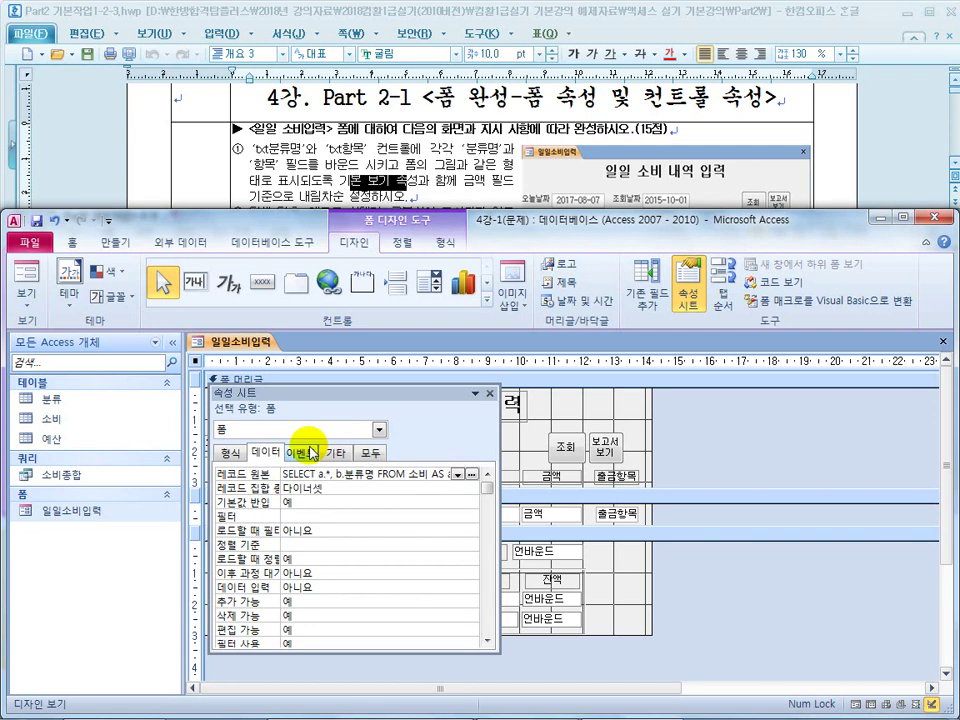
{"action": "left_click", "coordinate": [370, 452]}
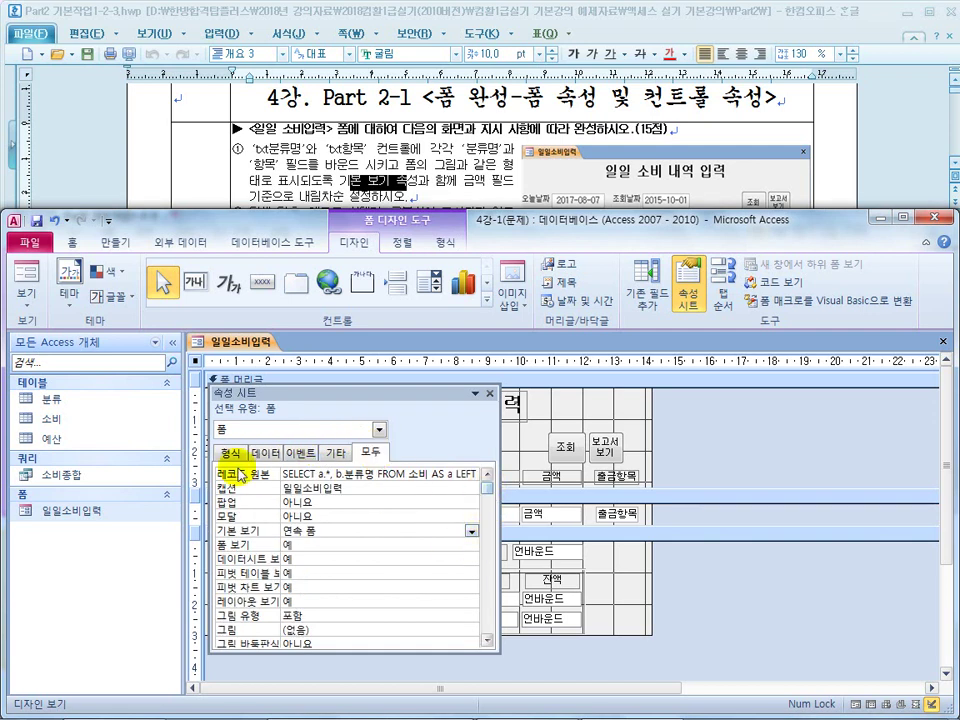
{"action": "left_click_drag", "start_coordinate": [489, 493], "coordinate": [510, 480]}
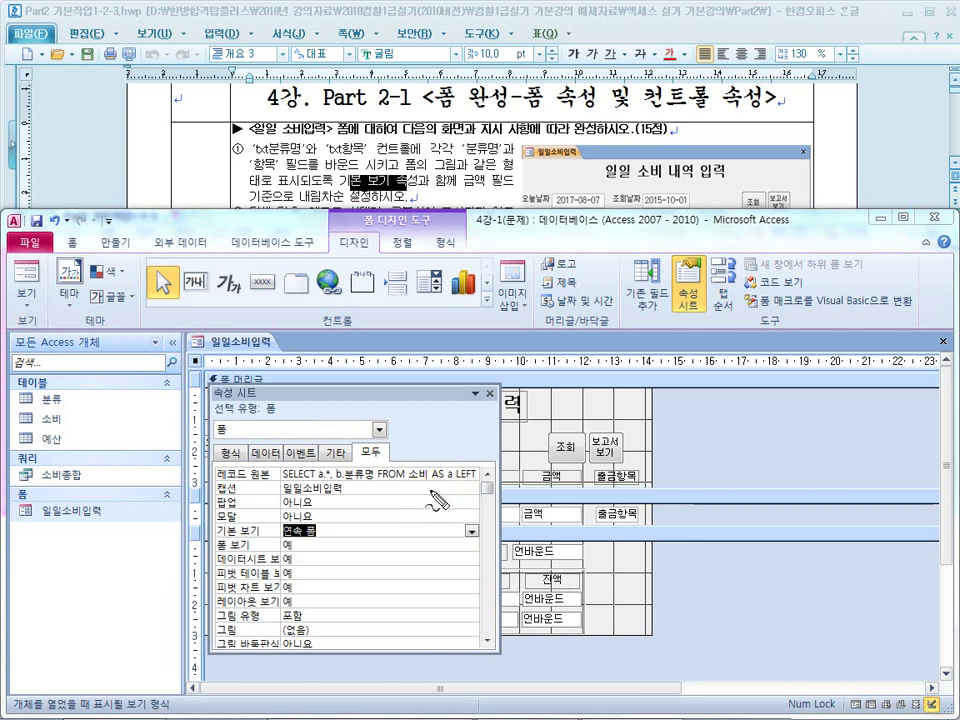
{"action": "mouse_move", "coordinate": [216, 462]}
{"action": "left_mouse_down"}
{"action": "mouse_move", "coordinate": [208, 512]}
{"action": "mouse_move", "coordinate": [224, 545]}
{"action": "left_mouse_up"}
{"action": "left_click_drag", "start_coordinate": [224, 483], "coordinate": [289, 483]}
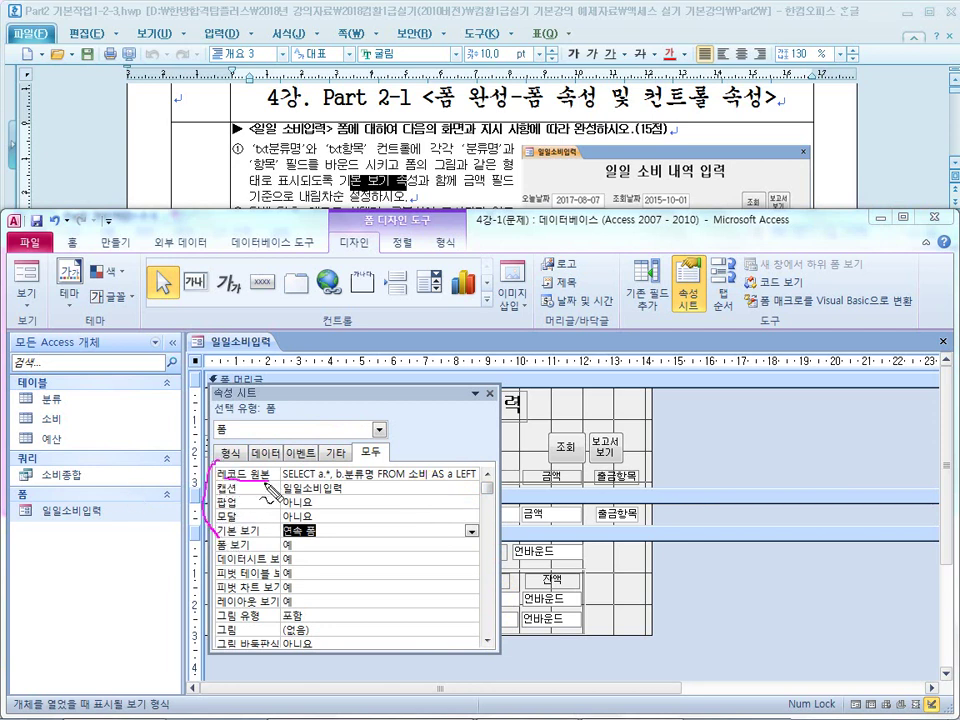
{"action": "mouse_move", "coordinate": [219, 510]}
{"action": "left_mouse_down"}
{"action": "mouse_move", "coordinate": [239, 510]}
{"action": "mouse_move", "coordinate": [241, 537]}
{"action": "mouse_move", "coordinate": [316, 541]}
{"action": "left_mouse_up"}
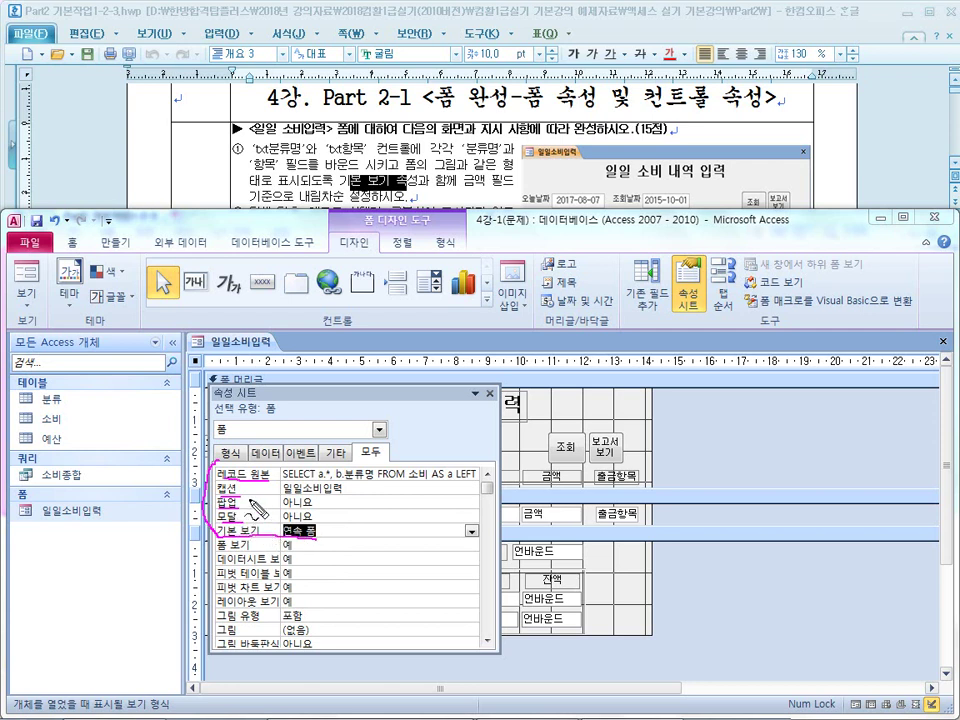
{"action": "left_click_drag", "start_coordinate": [246, 456], "coordinate": [250, 462]}
{"action": "left_click_drag", "start_coordinate": [403, 504], "coordinate": [432, 517]}
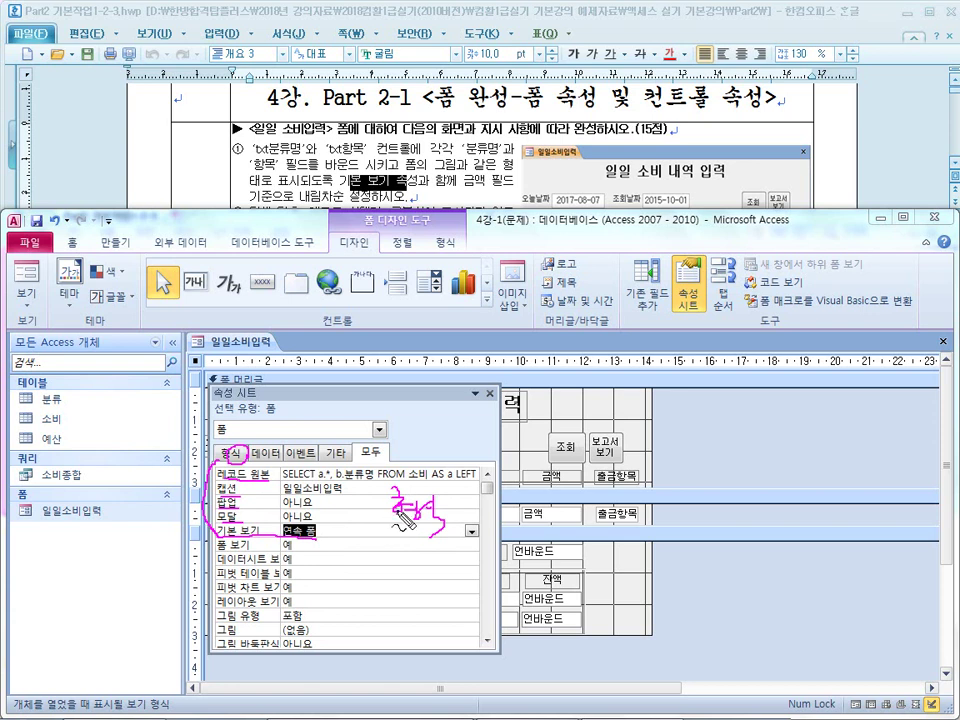
{"action": "left_click_drag", "start_coordinate": [401, 531], "coordinate": [432, 532]}
{"action": "mouse_move", "coordinate": [240, 460]}
{"action": "left_mouse_down"}
{"action": "mouse_move", "coordinate": [232, 459]}
{"action": "mouse_move", "coordinate": [278, 456]}
{"action": "mouse_move", "coordinate": [318, 404]}
{"action": "left_mouse_up"}
{"action": "mouse_move", "coordinate": [336, 398]}
{"action": "left_mouse_down"}
{"action": "mouse_move", "coordinate": [343, 414]}
{"action": "mouse_move", "coordinate": [364, 420]}
{"action": "mouse_move", "coordinate": [375, 408]}
{"action": "mouse_move", "coordinate": [396, 424]}
{"action": "left_mouse_up"}
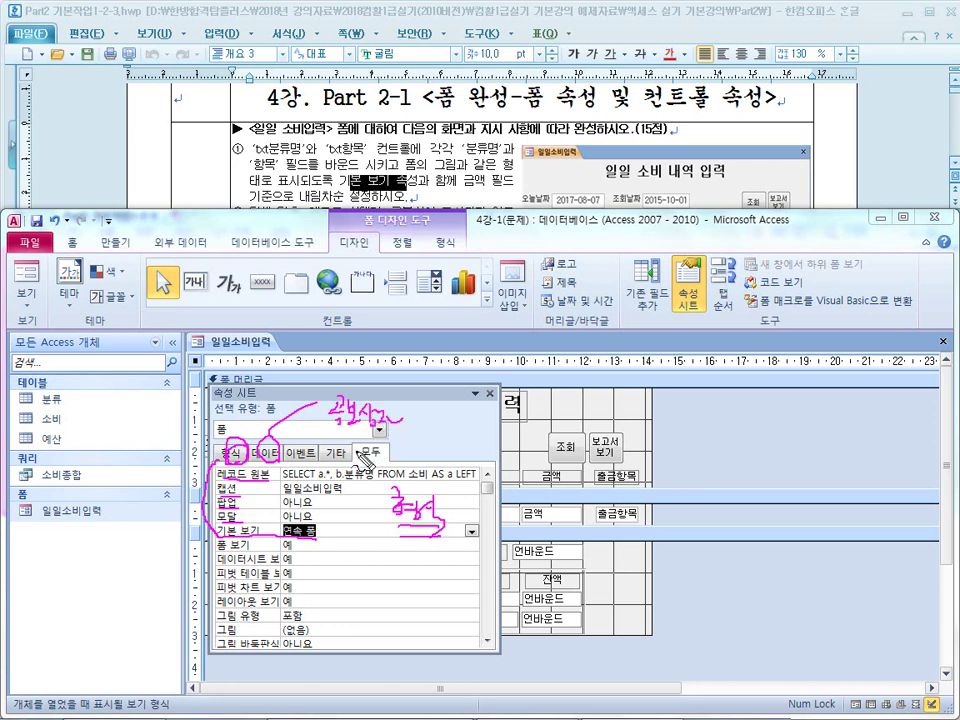
{"action": "mouse_move", "coordinate": [348, 464]}
{"action": "left_mouse_down"}
{"action": "mouse_move", "coordinate": [364, 612]}
{"action": "mouse_move", "coordinate": [400, 618]}
{"action": "left_mouse_up"}
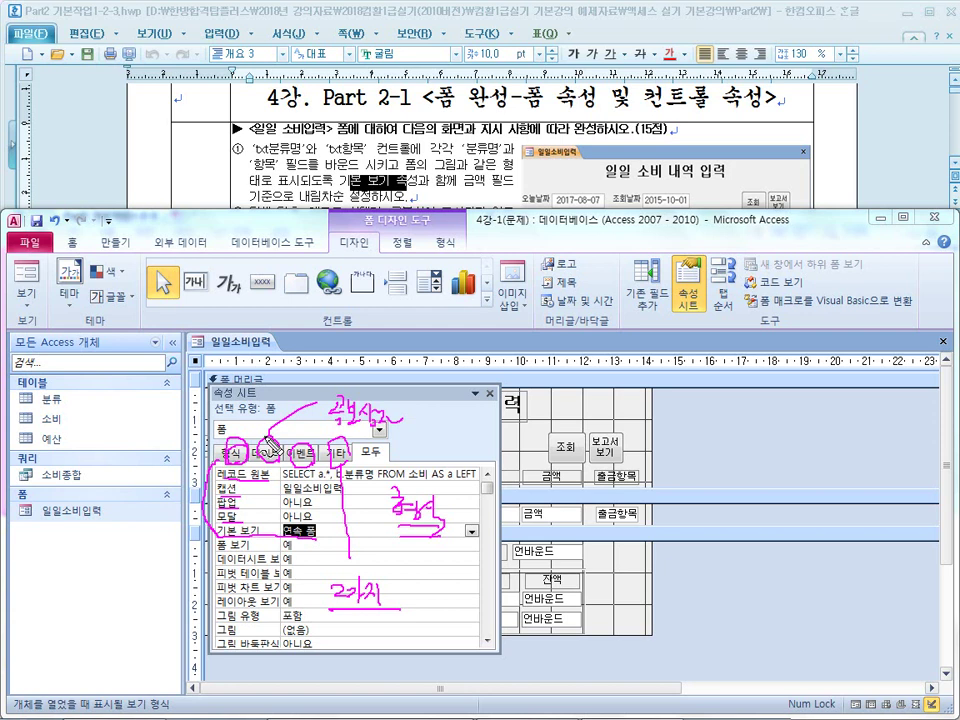
{"action": "key", "text": "Escape"}
Set the form's 정렬 기준 property to 금액 Desc
{"action": "left_click", "coordinate": [370, 452]}
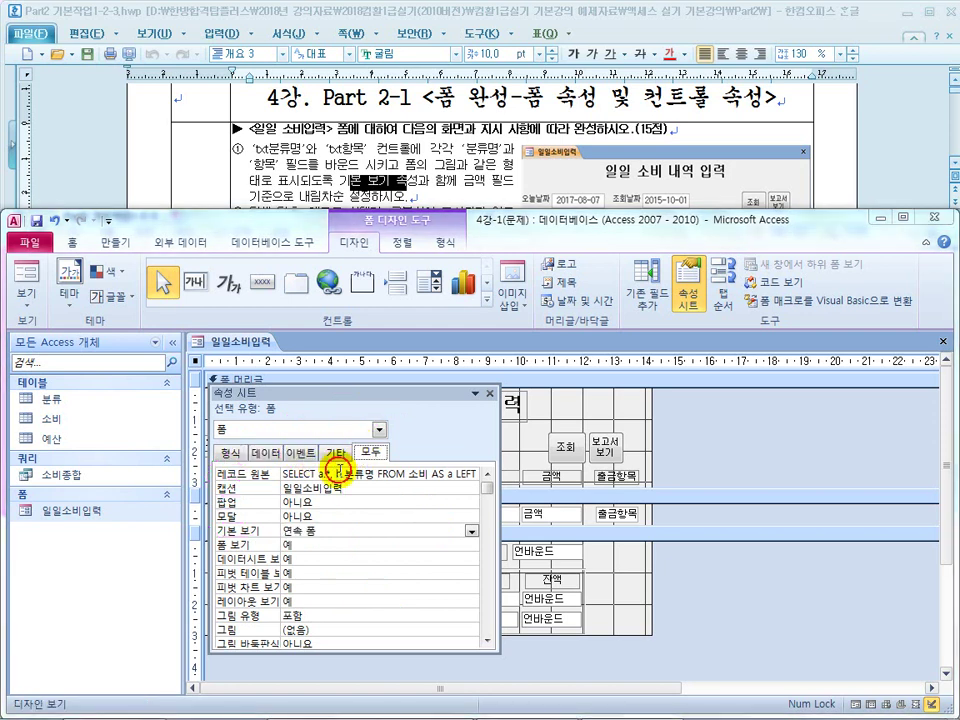
{"action": "left_click", "coordinate": [326, 529]}
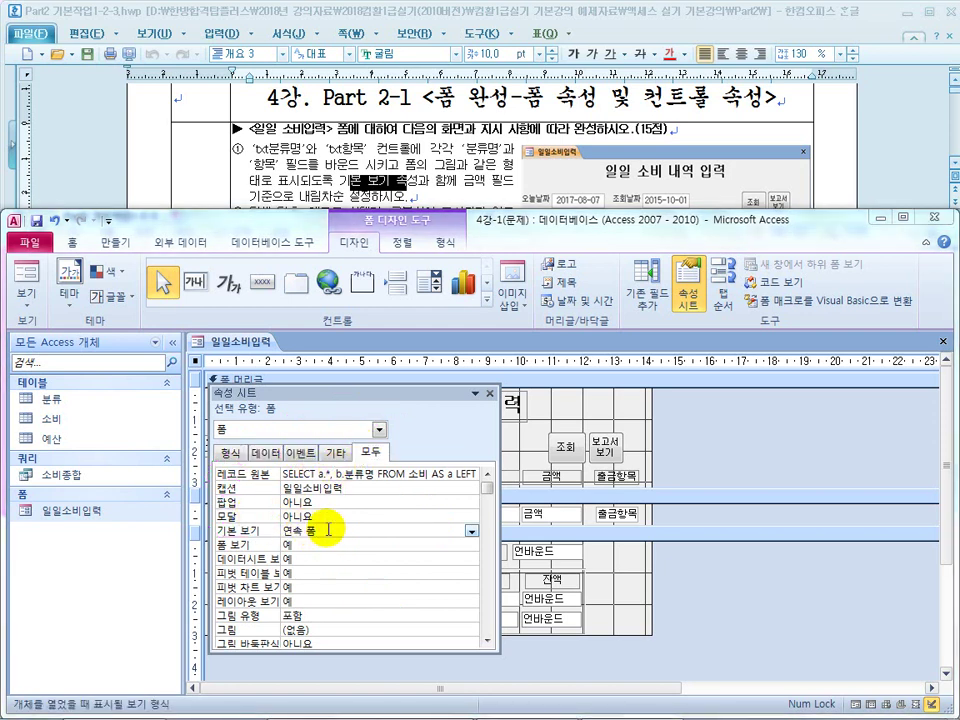
{"action": "left_click", "coordinate": [264, 455]}
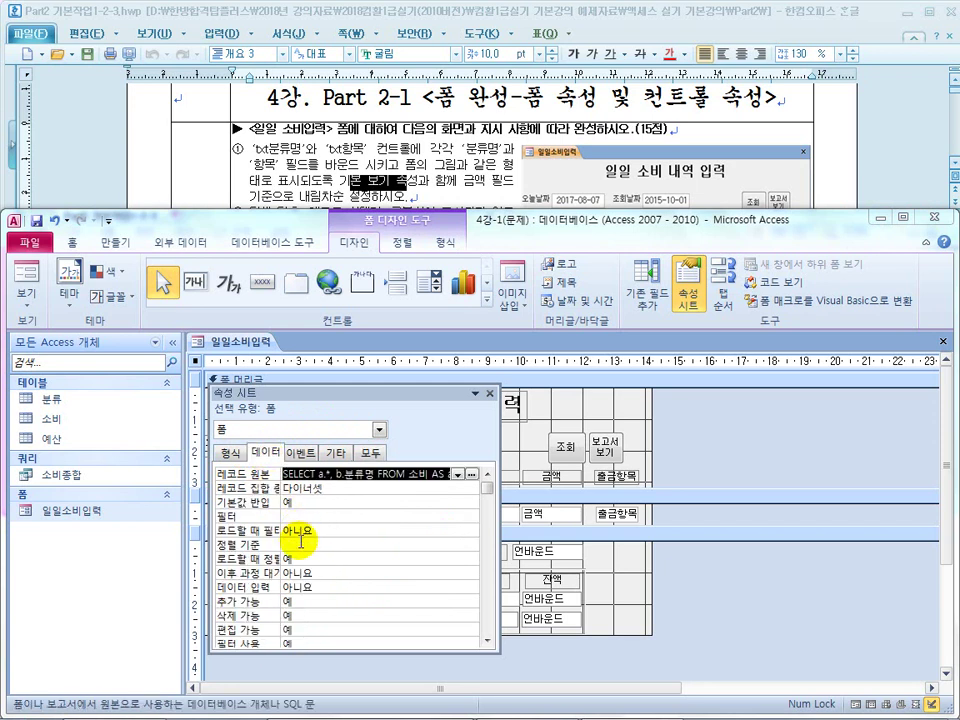
{"action": "left_click", "coordinate": [296, 543]}
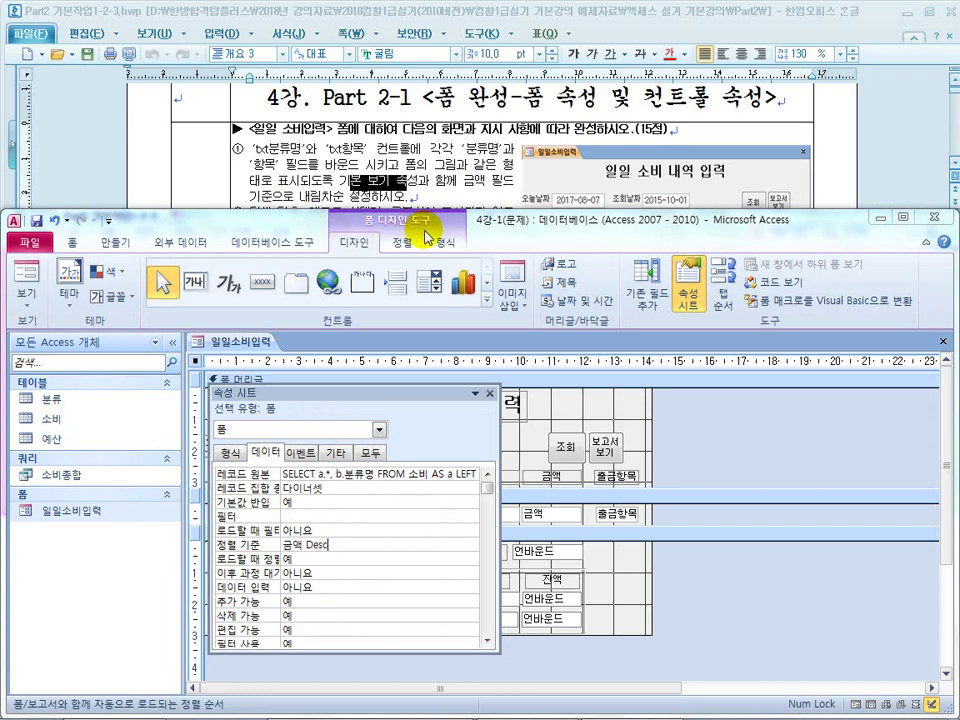
{"action": "key", "text": "Return"}
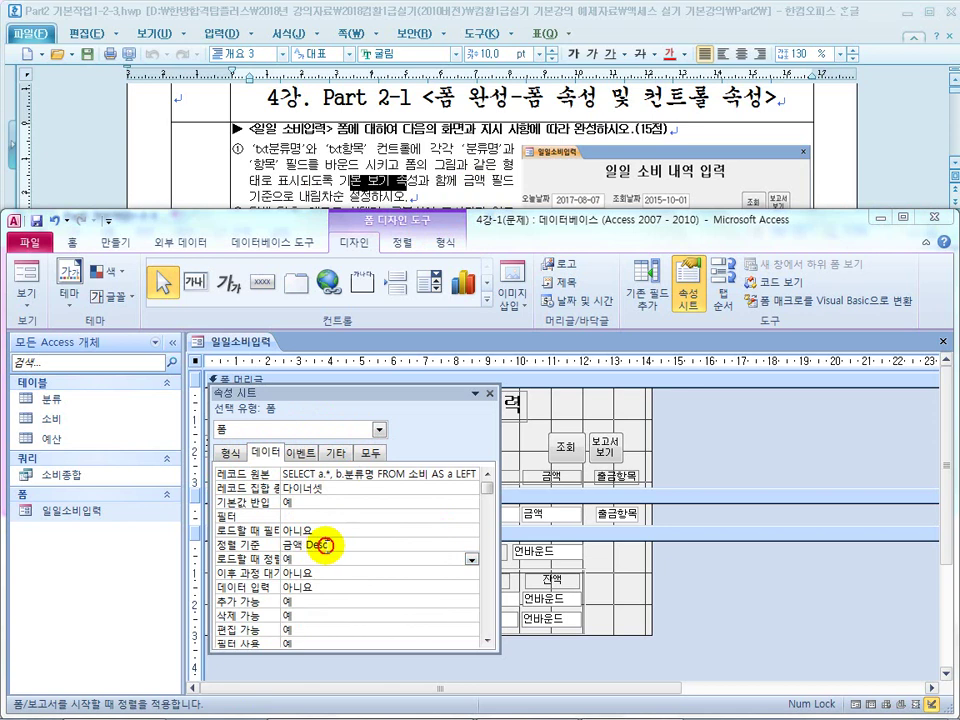
{"action": "left_click", "coordinate": [356, 544]}
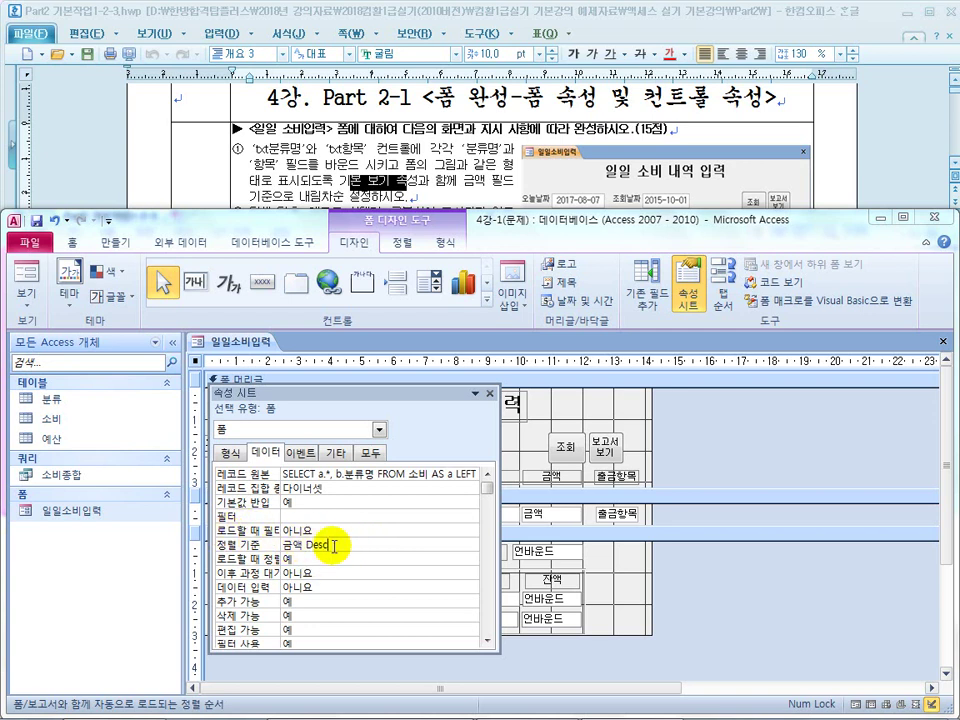
Check the record order in Form view and read instruction ② in the Hancom Office Hwp problem document
{"action": "left_click", "coordinate": [26, 282]}
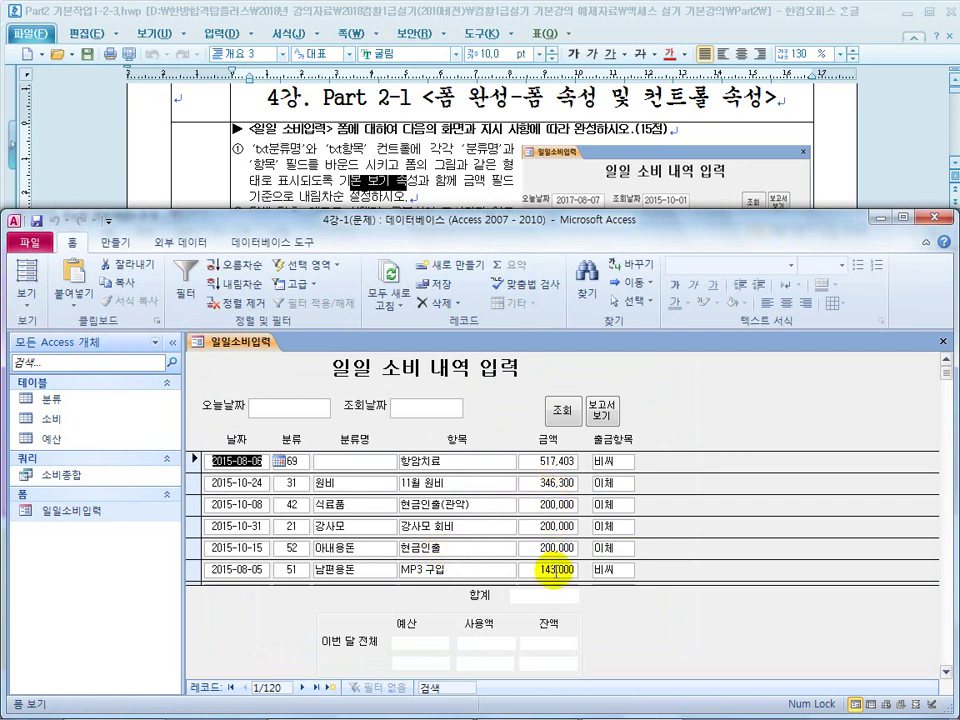
{"action": "left_click", "coordinate": [323, 150]}
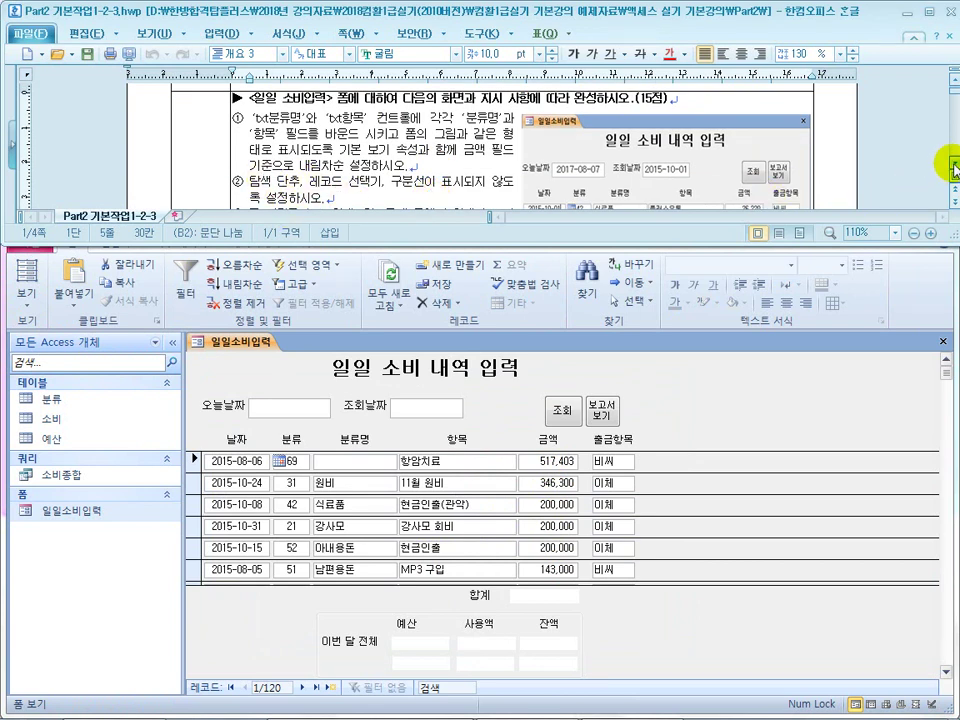
{"action": "scroll", "coordinate": [945, 170], "scroll_direction": "down", "scroll_amount": 1}
{"action": "left_click", "coordinate": [285, 167]}
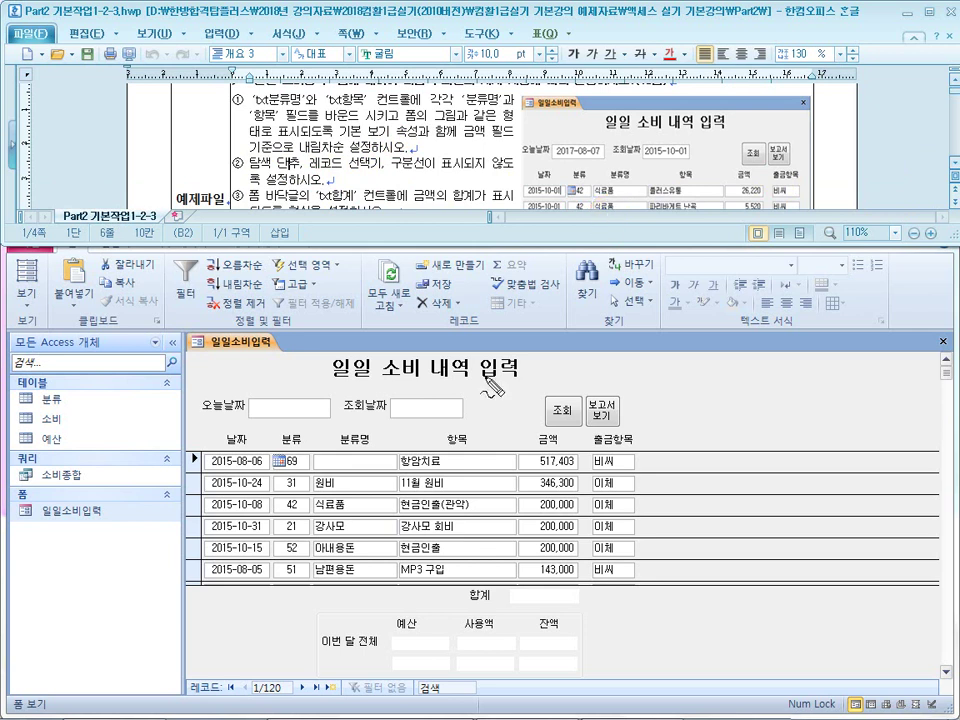
{"action": "left_click_drag", "start_coordinate": [392, 172], "coordinate": [482, 178]}
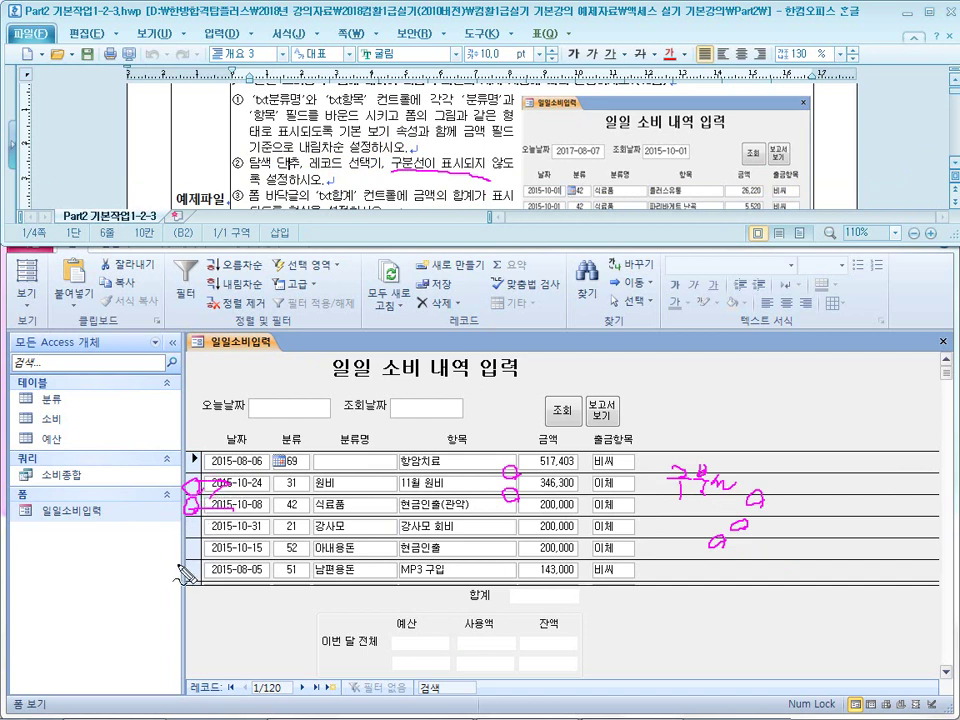
{"action": "left_click_drag", "start_coordinate": [176, 524], "coordinate": [152, 548]}
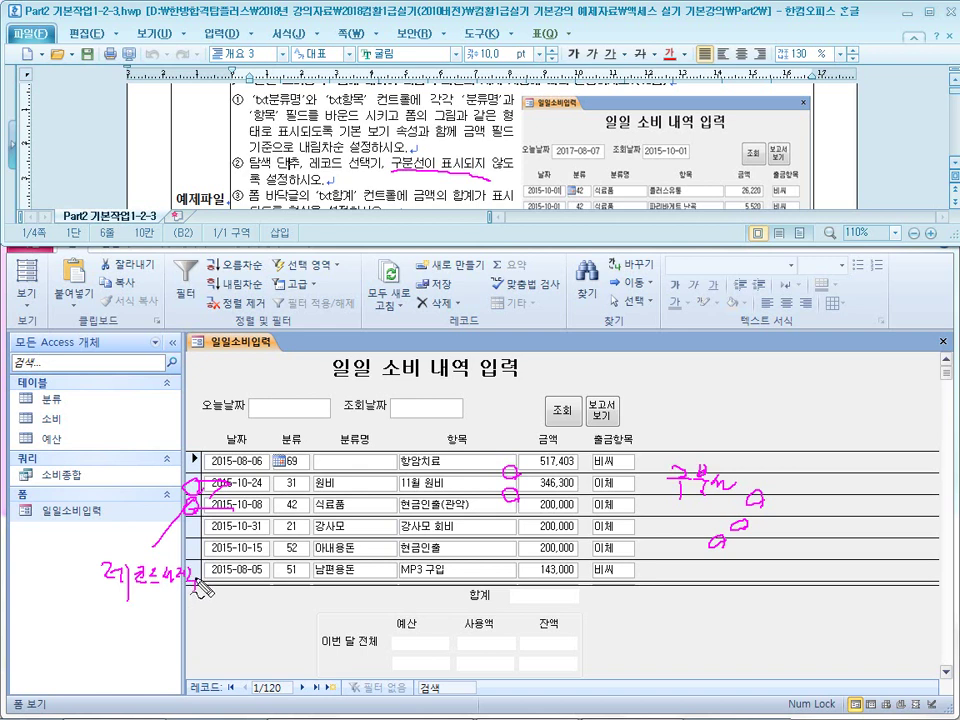
{"action": "left_click_drag", "start_coordinate": [290, 150], "coordinate": [303, 190]}
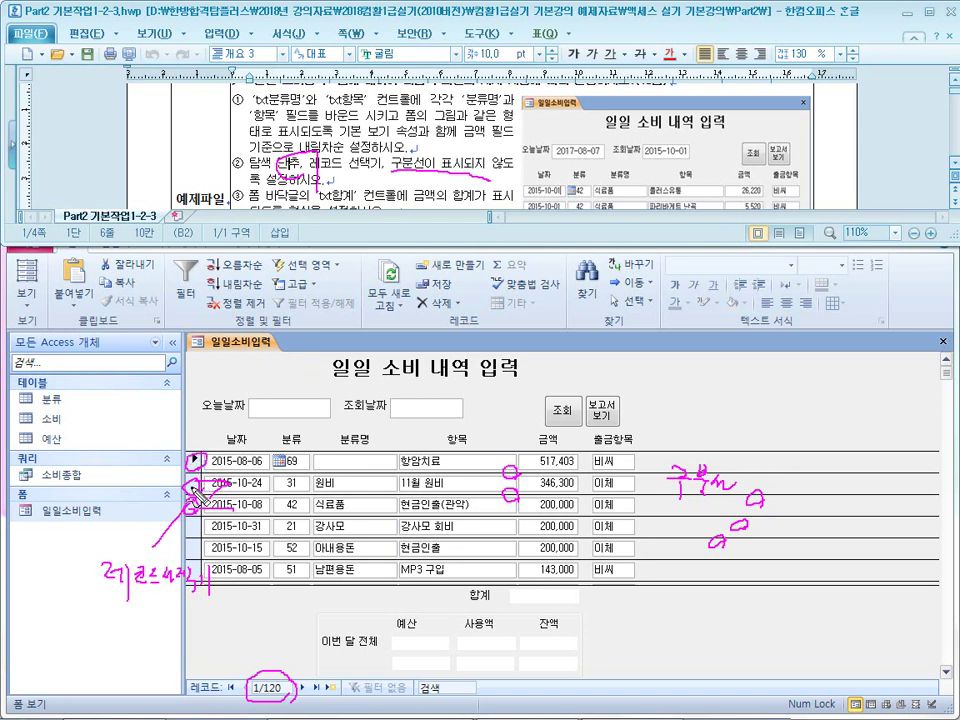
{"action": "left_click_drag", "start_coordinate": [252, 697], "coordinate": [292, 689]}
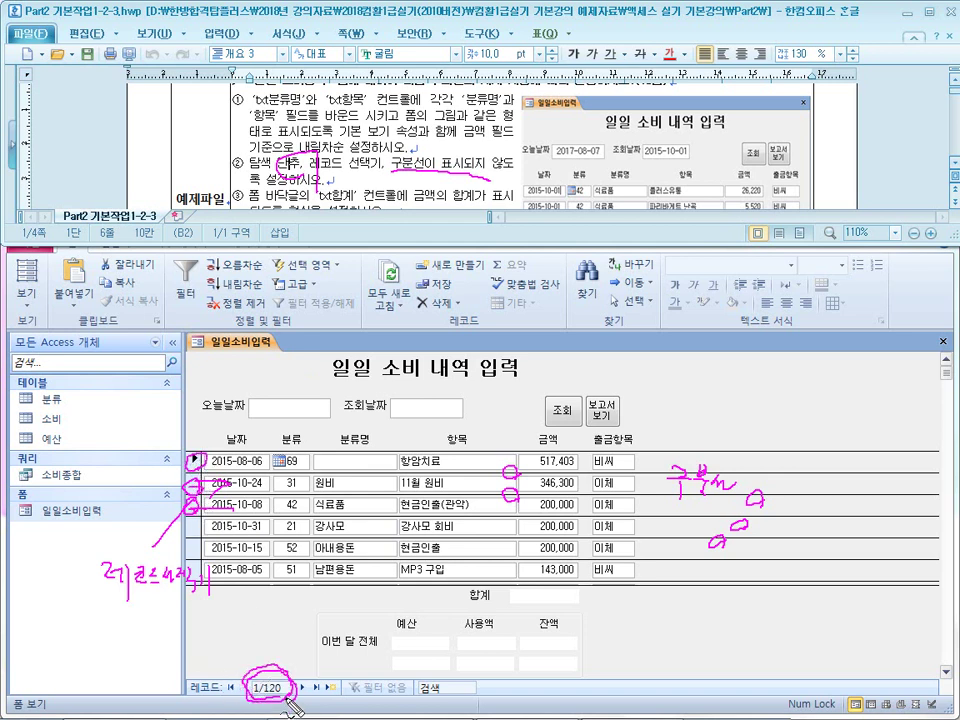
{"action": "left_click_drag", "start_coordinate": [208, 493], "coordinate": [376, 508]}
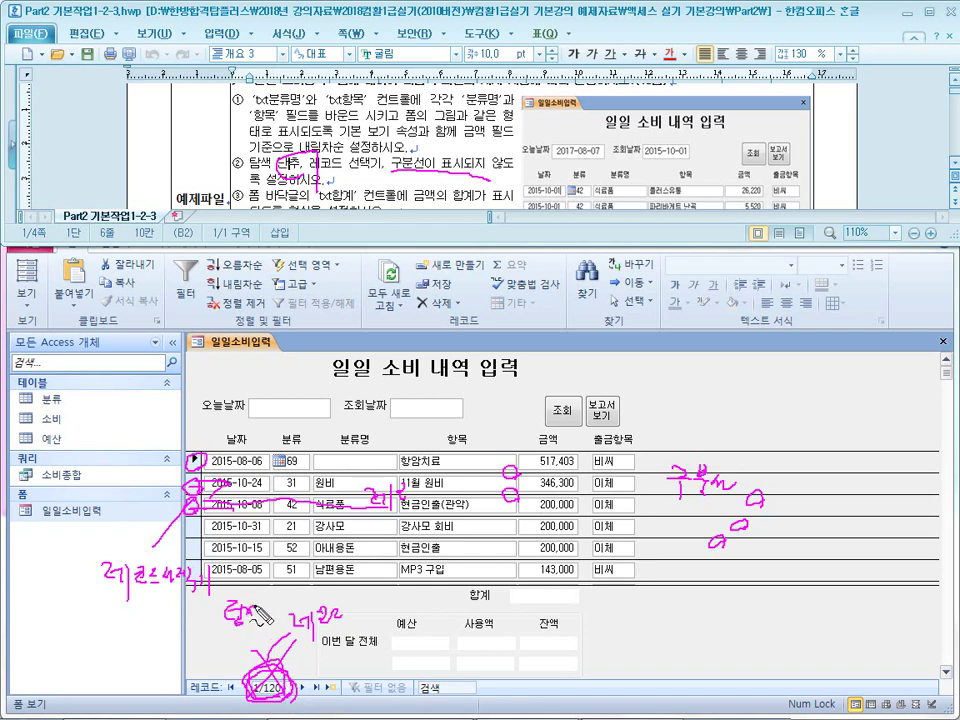
{"action": "left_click_drag", "start_coordinate": [263, 648], "coordinate": [250, 662]}
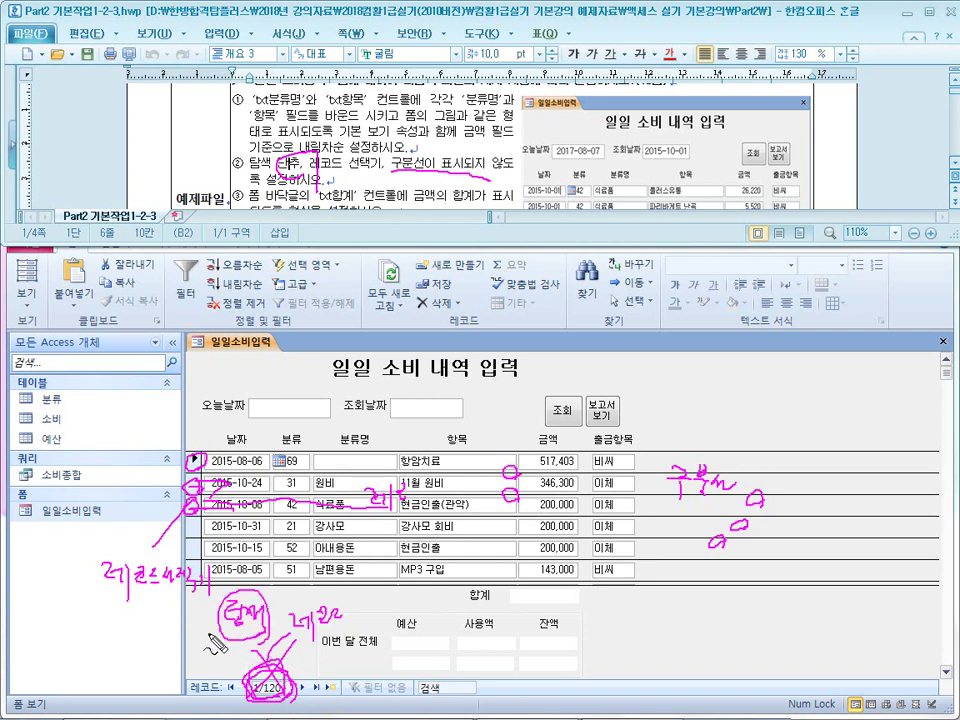
{"action": "mouse_move", "coordinate": [190, 567]}
{"action": "left_mouse_down"}
{"action": "mouse_move", "coordinate": [154, 606]}
{"action": "mouse_move", "coordinate": [211, 611]}
{"action": "left_mouse_up"}
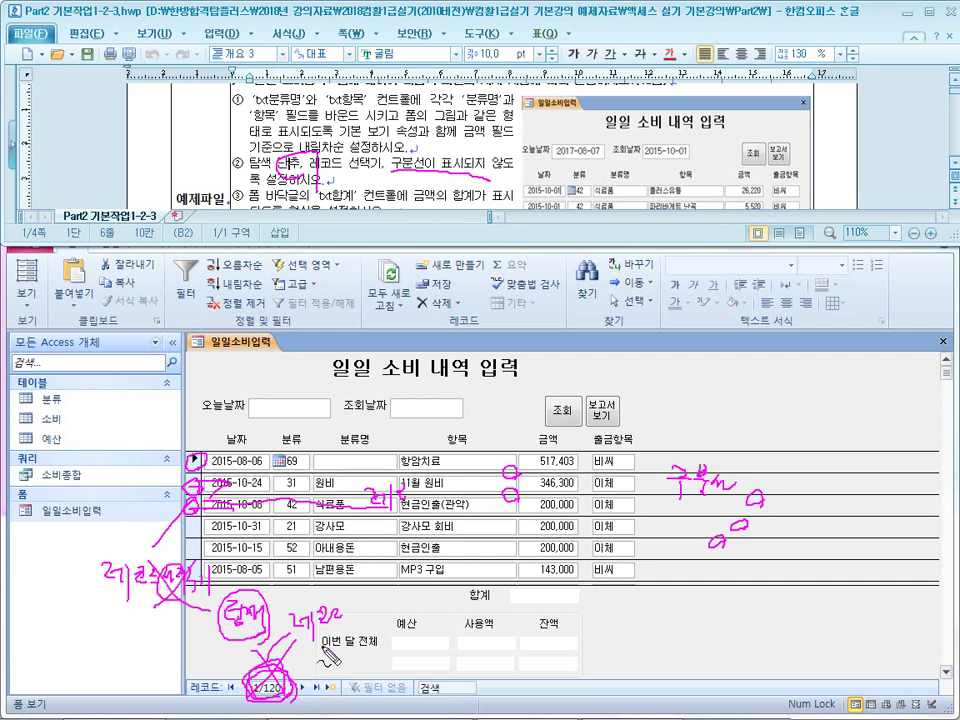
{"action": "mouse_move", "coordinate": [712, 499]}
{"action": "left_mouse_down"}
{"action": "mouse_move", "coordinate": [719, 445]}
{"action": "mouse_move", "coordinate": [720, 490]}
{"action": "left_mouse_up"}
{"action": "left_click_drag", "start_coordinate": [732, 450], "coordinate": [679, 500]}
{"action": "left_click_drag", "start_coordinate": [686, 457], "coordinate": [721, 523]}
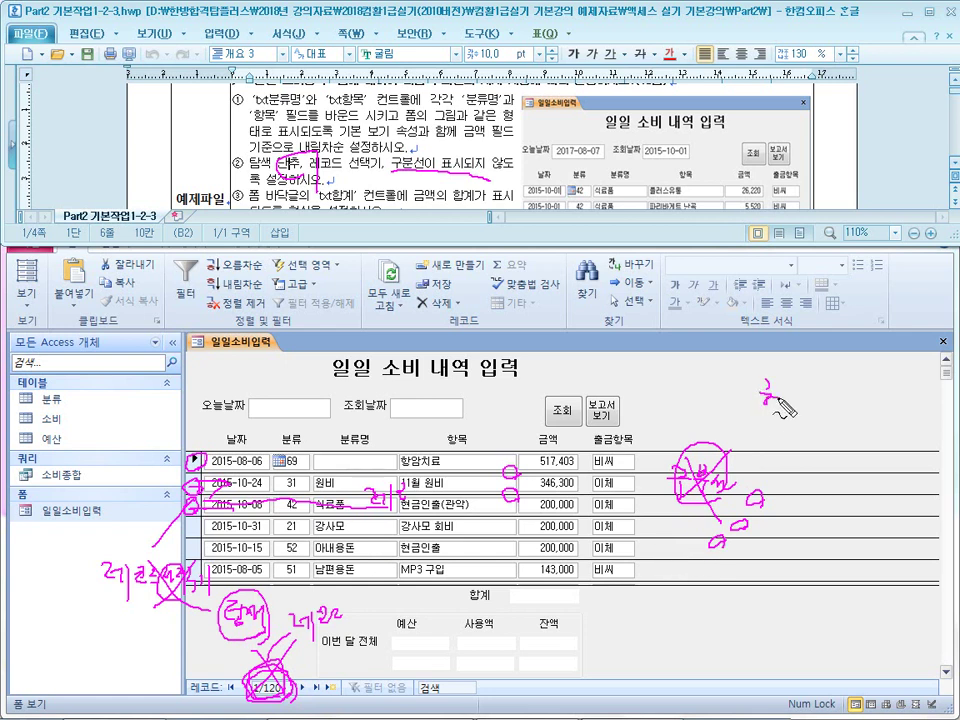
{"action": "left_click_drag", "start_coordinate": [808, 414], "coordinate": [823, 430]}
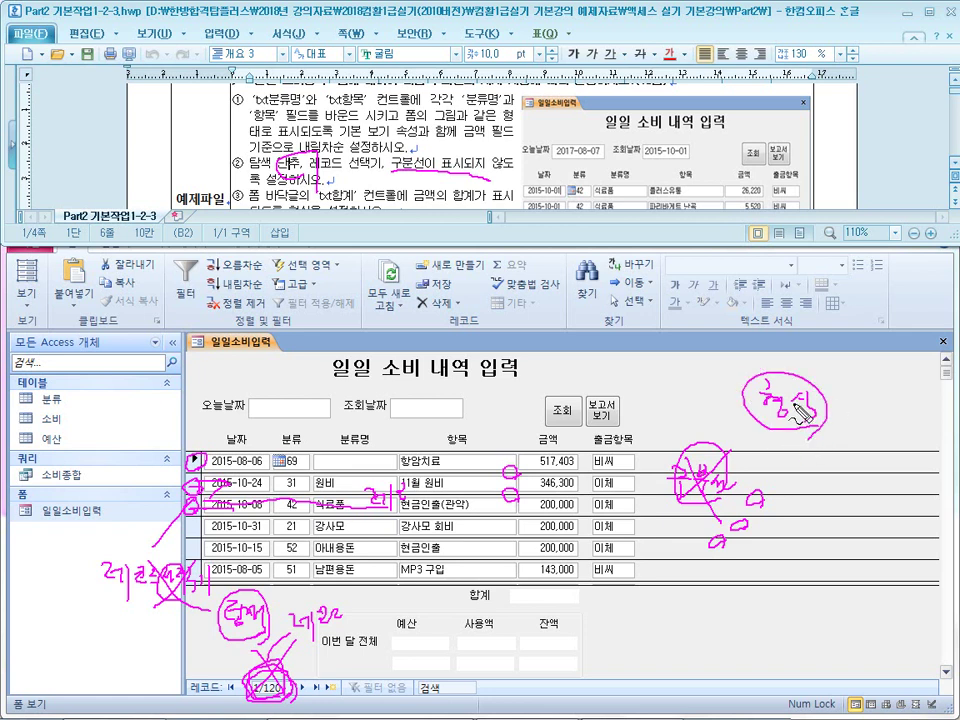
{"action": "key", "text": "Escape"}
Return the 일일소비입력 form to Design view and set its 탐색 단추 property to 아니요
{"action": "left_click", "coordinate": [21, 244]}
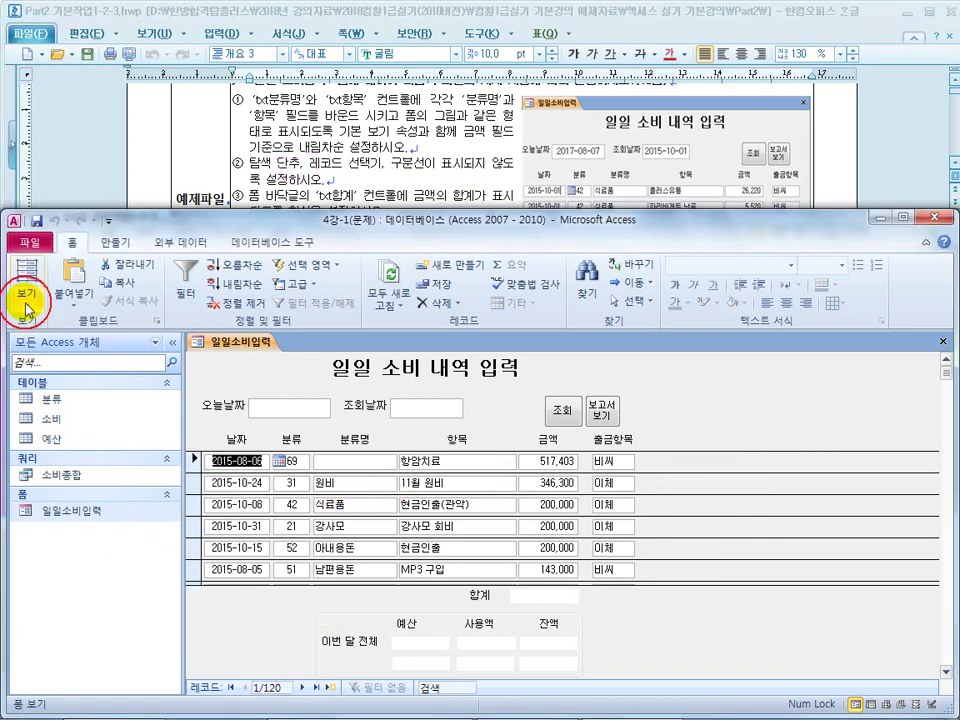
{"action": "left_click", "coordinate": [26, 290]}
{"action": "left_click", "coordinate": [66, 512]}
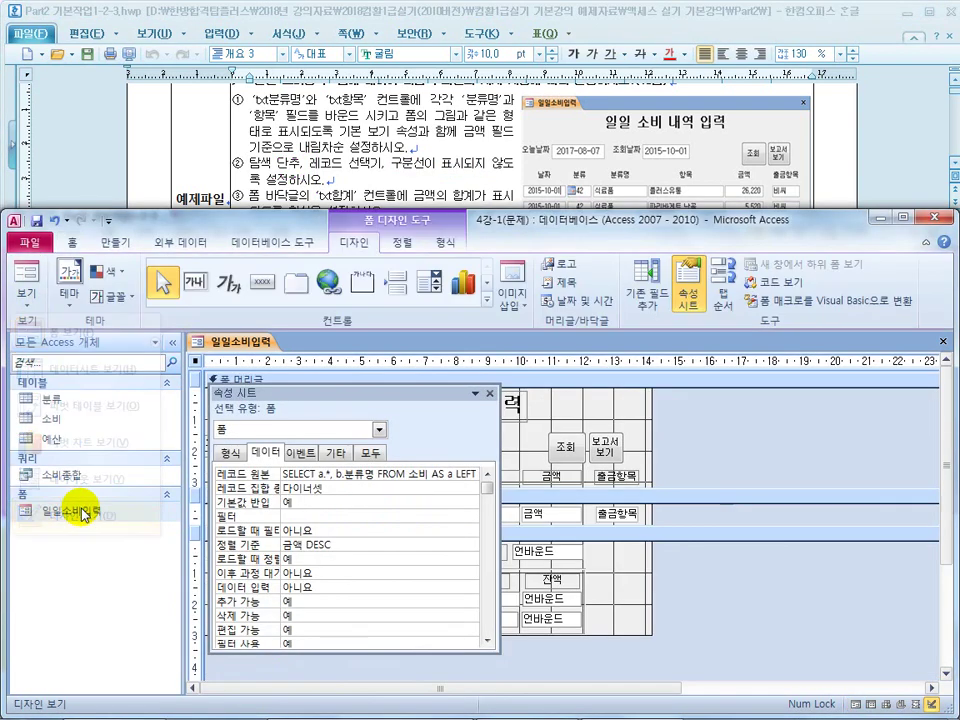
{"action": "left_click_drag", "start_coordinate": [300, 396], "coordinate": [444, 390]}
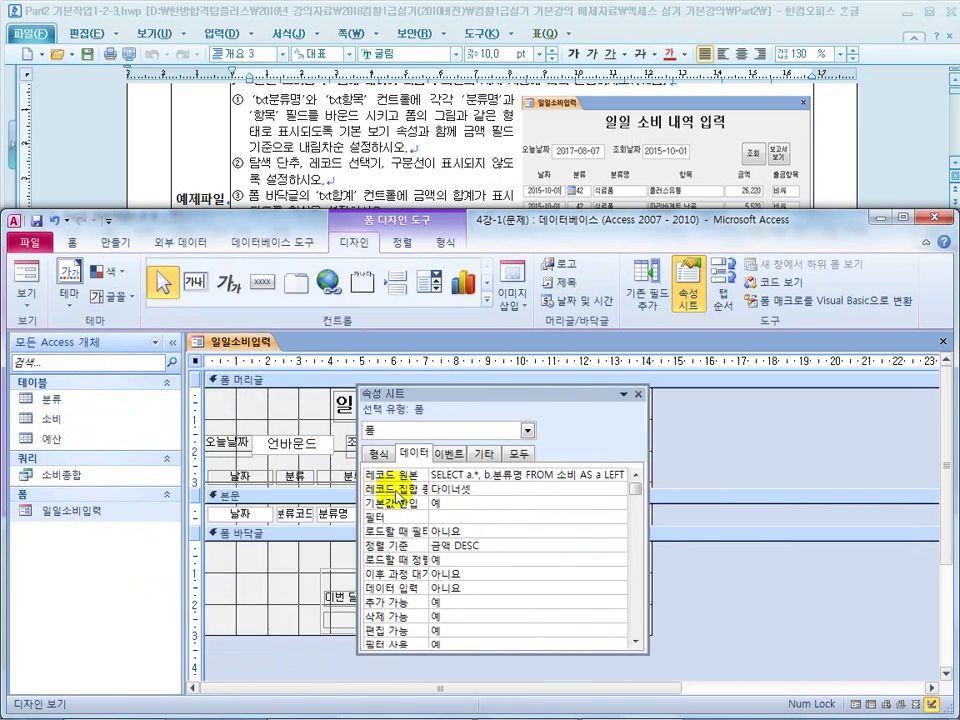
{"action": "left_click", "coordinate": [374, 453]}
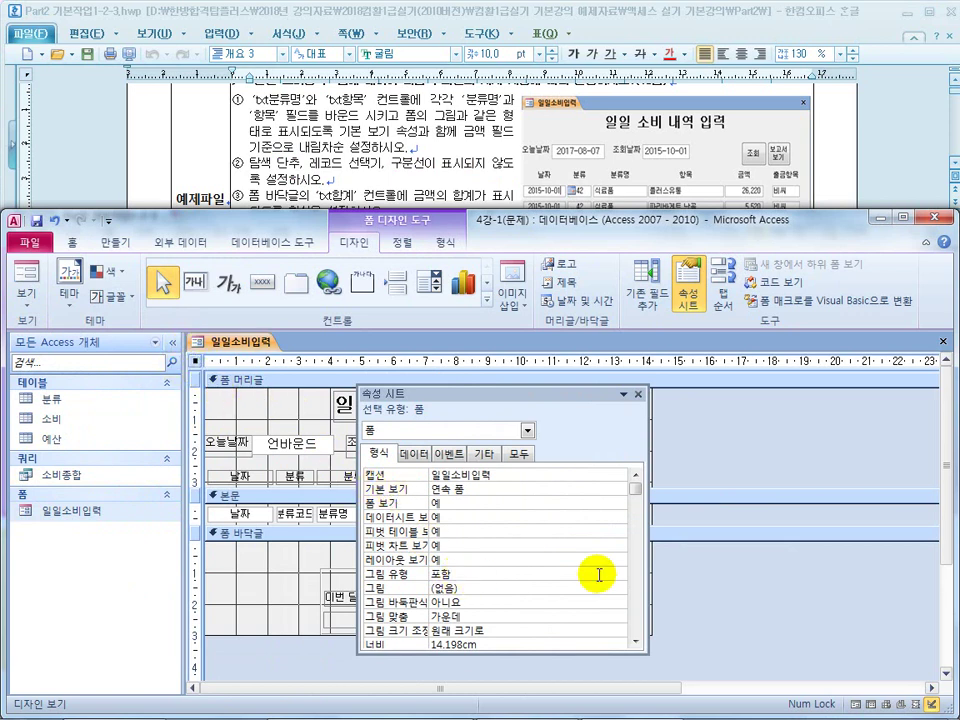
{"action": "left_click_drag", "start_coordinate": [628, 484], "coordinate": [633, 545]}
{"action": "left_click", "coordinate": [450, 573]}
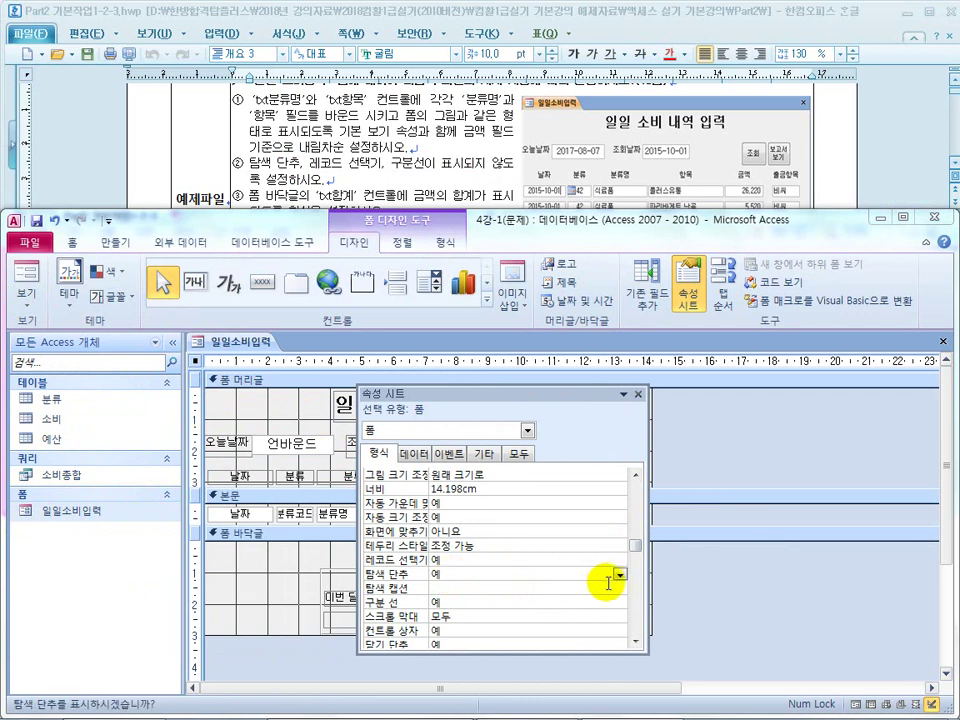
{"action": "left_click", "coordinate": [619, 577]}
{"action": "left_click", "coordinate": [594, 598]}
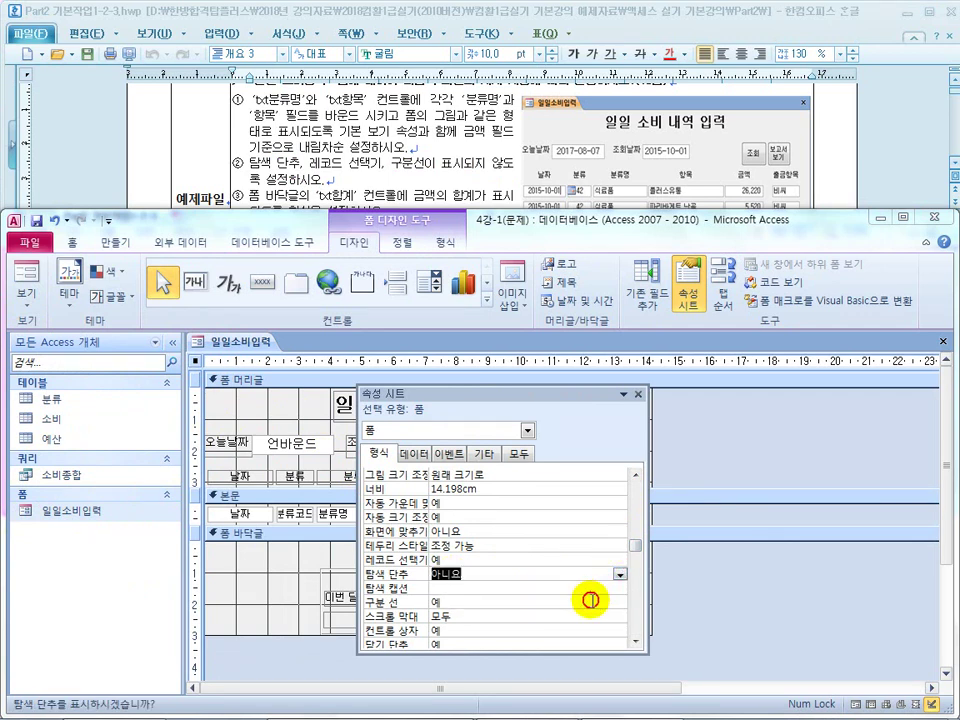
Set the form's 레코드 선택기 and 구분 선 properties to 아니요
{"action": "double_click", "coordinate": [482, 559]}
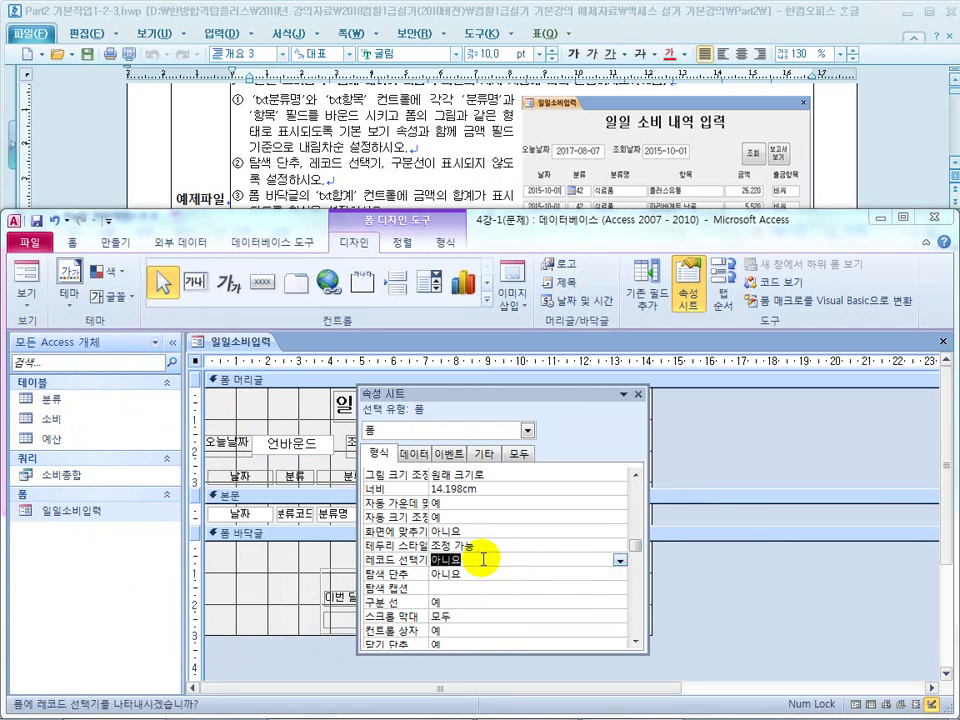
{"action": "left_click", "coordinate": [467, 602]}
{"action": "double_click", "coordinate": [467, 602]}
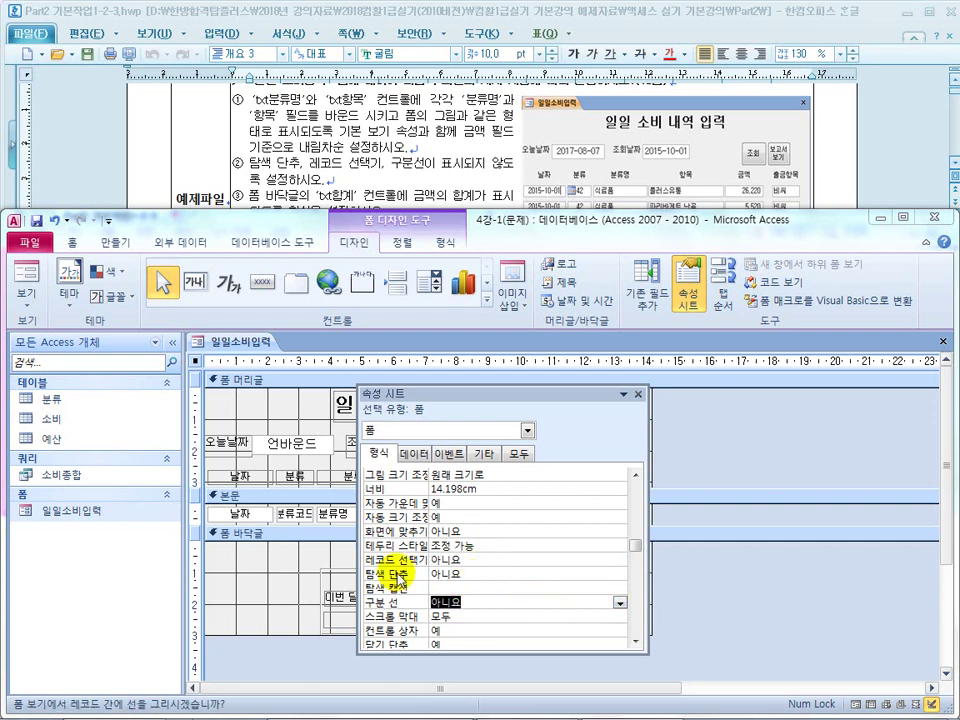
Set the form's 레코드 선택기 property to 예 and try selecting individual records in Form view
{"action": "left_click", "coordinate": [480, 560]}
{"action": "double_click", "coordinate": [480, 560]}
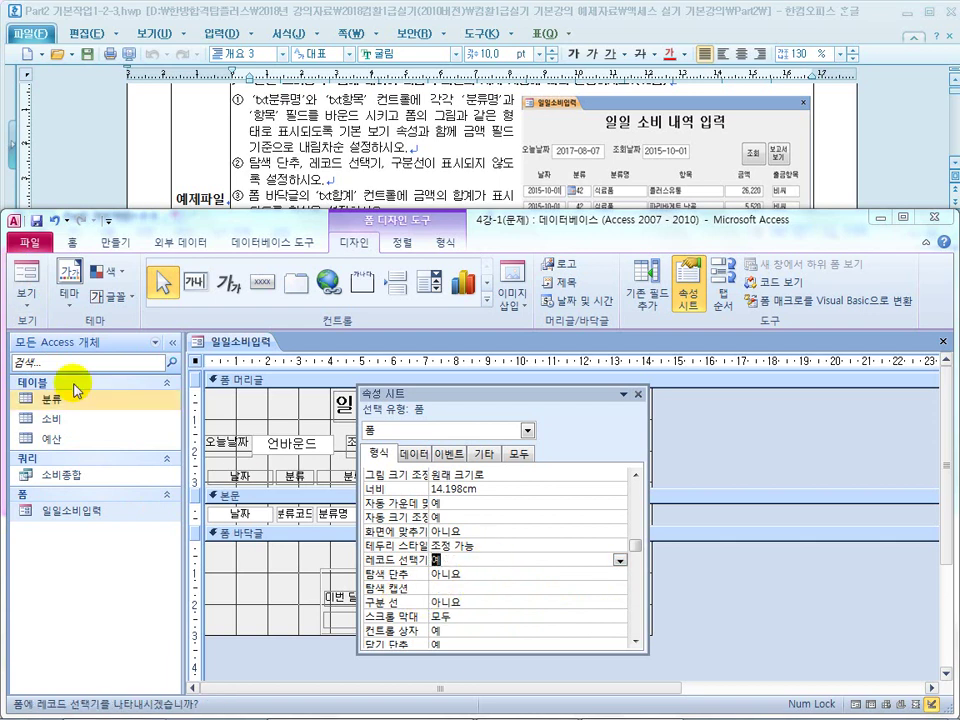
{"action": "left_click", "coordinate": [33, 275]}
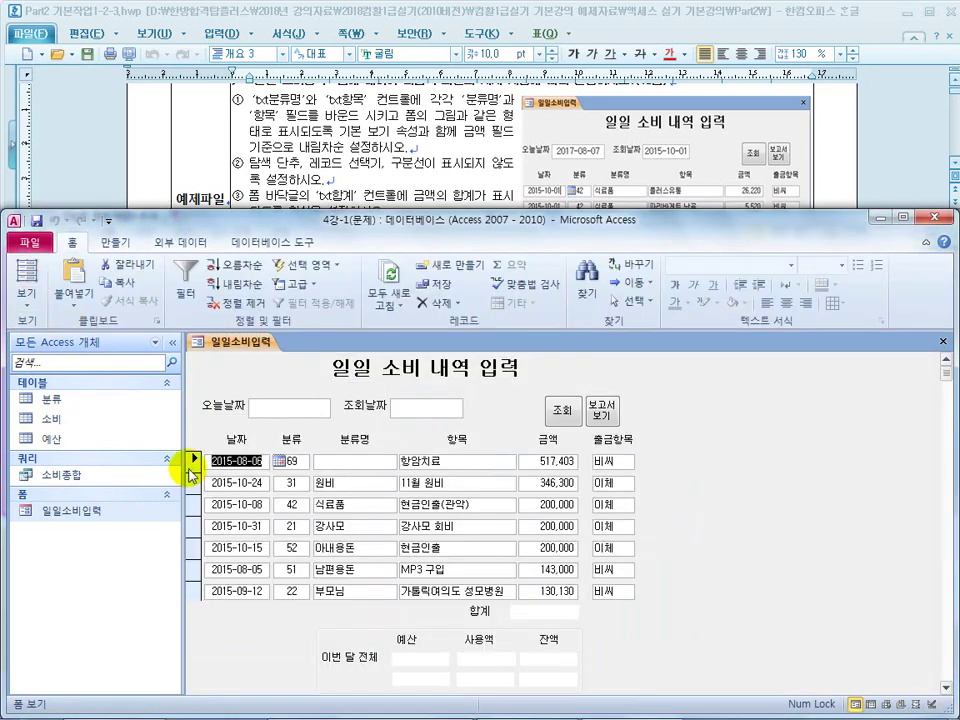
{"action": "left_click", "coordinate": [196, 508]}
{"action": "left_click", "coordinate": [195, 525]}
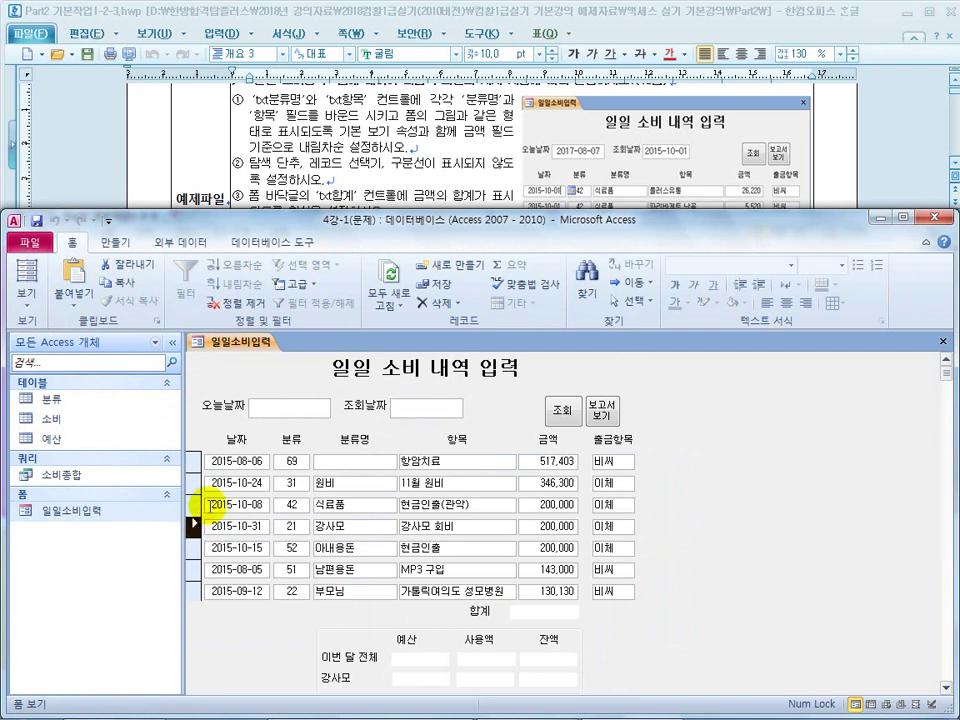
{"action": "left_click_drag", "start_coordinate": [362, 238], "coordinate": [360, 229]}
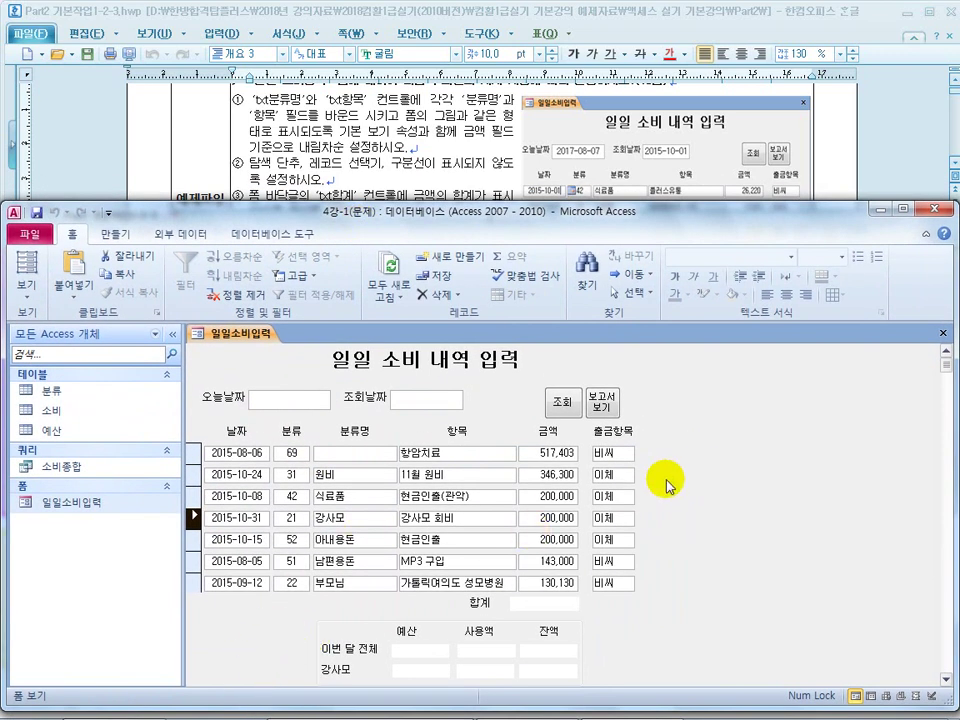
Return to Design view and set the form's 레코드 선택기 property to 아니요
{"action": "left_click", "coordinate": [27, 299]}
{"action": "left_click", "coordinate": [71, 508]}
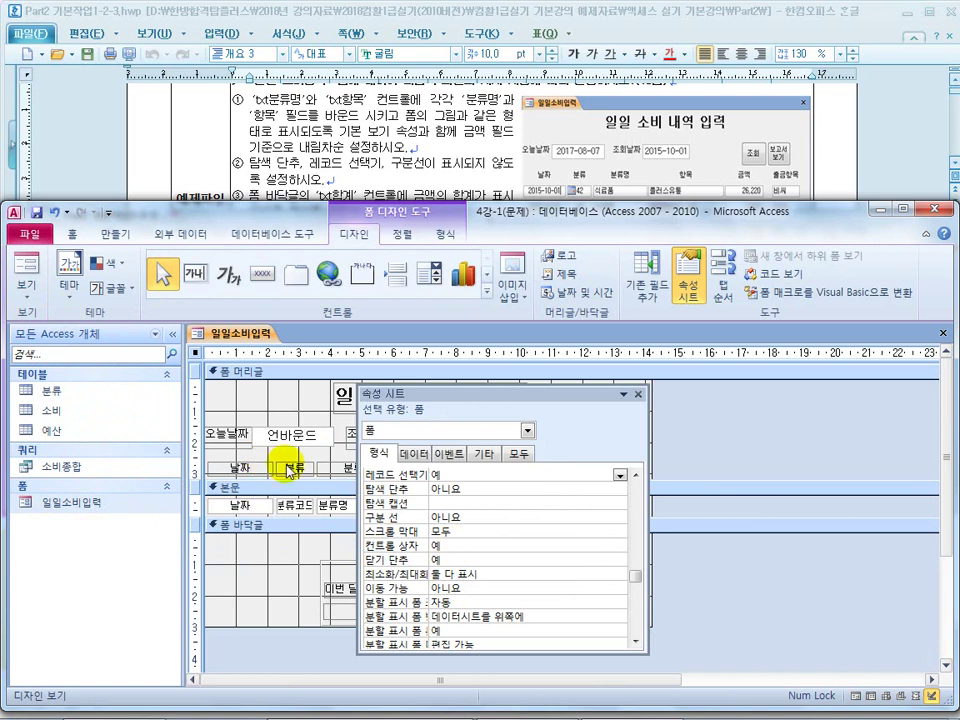
{"action": "left_click", "coordinate": [476, 513]}
{"action": "left_click", "coordinate": [450, 473]}
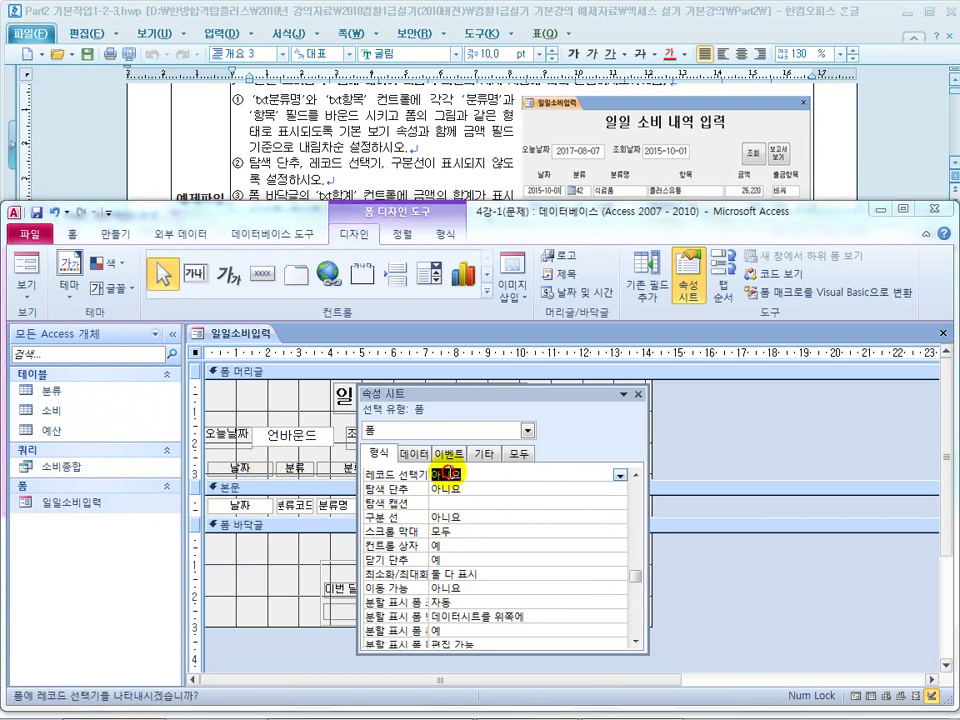
{"action": "double_click", "coordinate": [500, 478]}
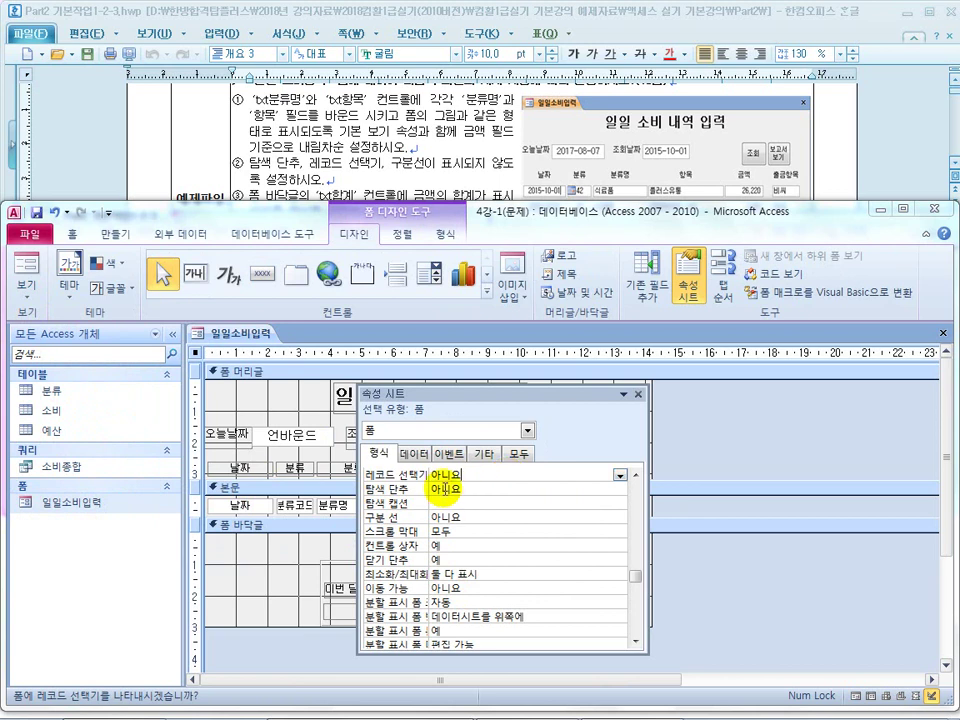
Check the 일일소비입력 form in Form view against instruction ② of problem 4-1 in the Hanword document
{"action": "left_click", "coordinate": [22, 262]}
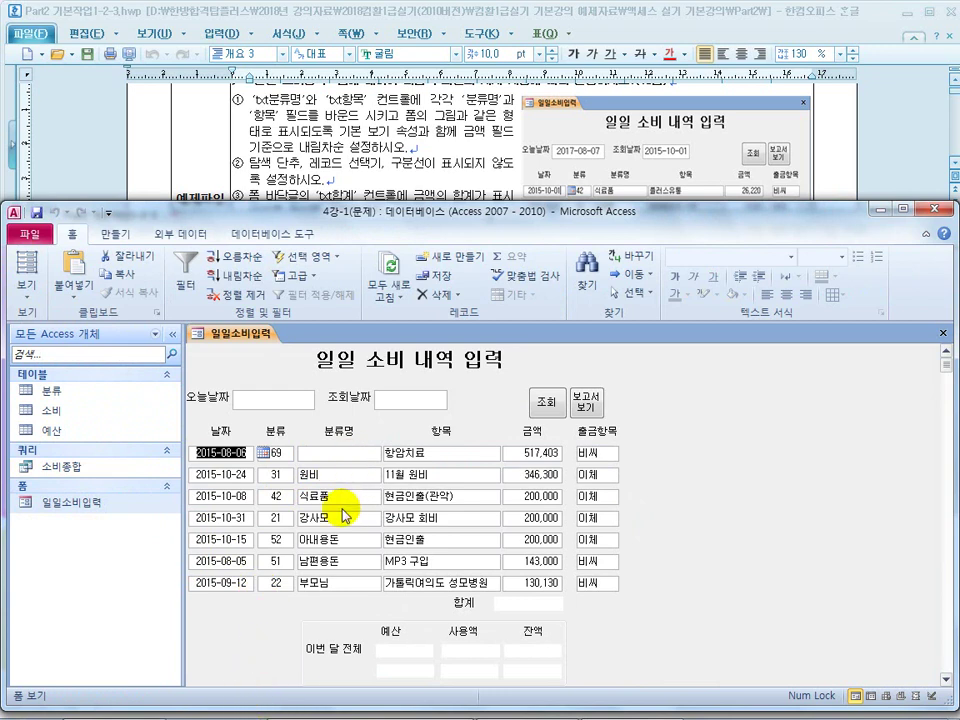
{"action": "left_click", "coordinate": [495, 172]}
{"action": "left_click_drag", "start_coordinate": [300, 162], "coordinate": [491, 164]}
{"action": "left_click_drag", "start_coordinate": [278, 179], "coordinate": [341, 178]}
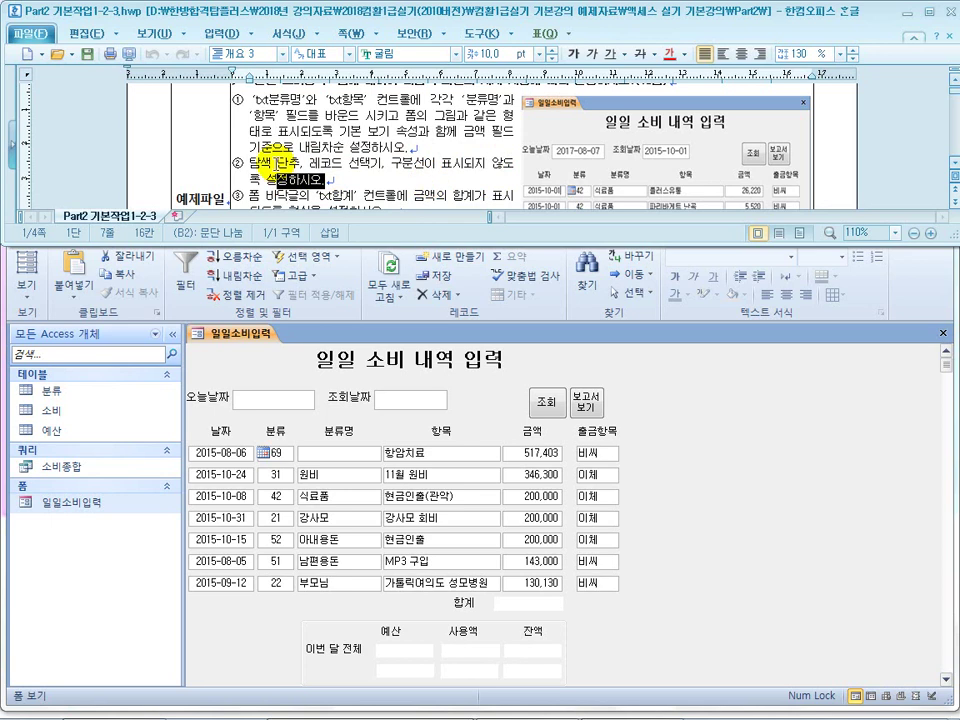
{"action": "left_click", "coordinate": [340, 160]}
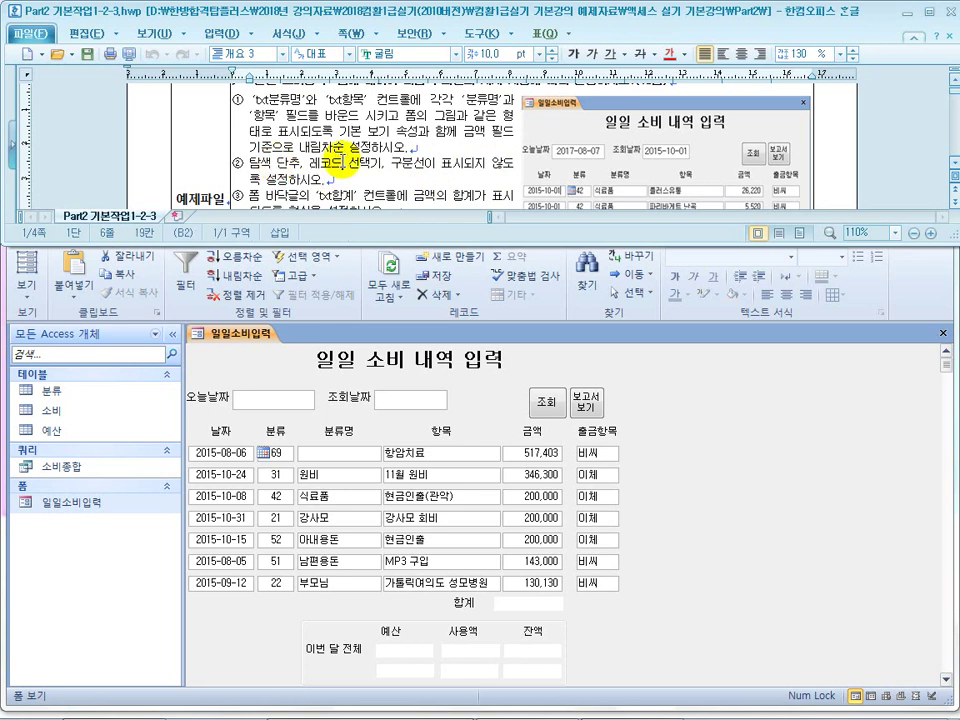
Enlarge the problem document to examine problem 4-1's sample form and instruction ③ on the 'txt합계' control, and restore its window size
{"action": "double_click", "coordinate": [616, 12]}
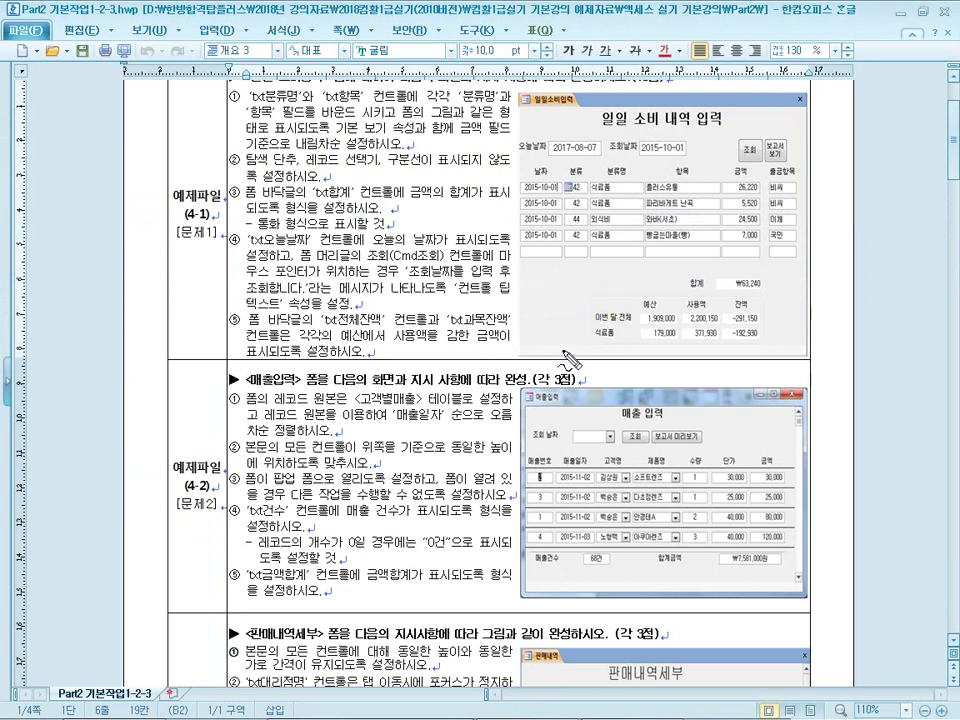
{"action": "left_click_drag", "start_coordinate": [550, 340], "coordinate": [553, 338]}
{"action": "mouse_move", "coordinate": [510, 185]}
{"action": "left_mouse_down"}
{"action": "mouse_move", "coordinate": [528, 238]}
{"action": "mouse_move", "coordinate": [522, 252]}
{"action": "mouse_move", "coordinate": [502, 235]}
{"action": "mouse_move", "coordinate": [517, 237]}
{"action": "left_mouse_up"}
{"action": "mouse_move", "coordinate": [559, 344]}
{"action": "left_mouse_down"}
{"action": "mouse_move", "coordinate": [576, 314]}
{"action": "mouse_move", "coordinate": [572, 358]}
{"action": "left_mouse_up"}
{"action": "left_click_drag", "start_coordinate": [728, 203], "coordinate": [812, 205]}
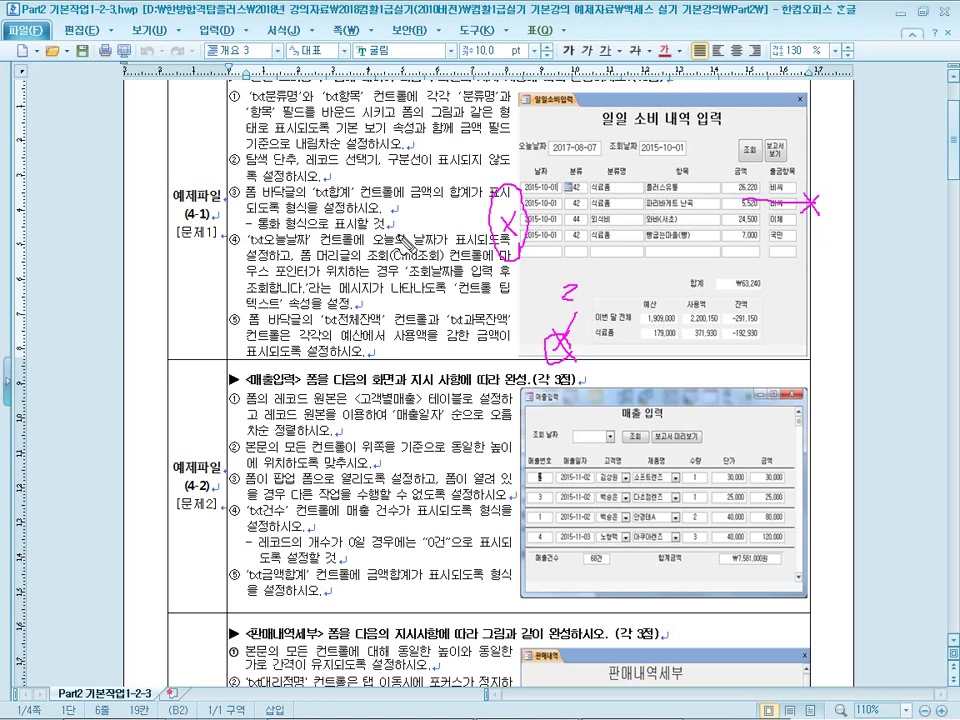
{"action": "key", "text": "Escape"}
{"action": "left_click_drag", "start_coordinate": [262, 192], "coordinate": [368, 190]}
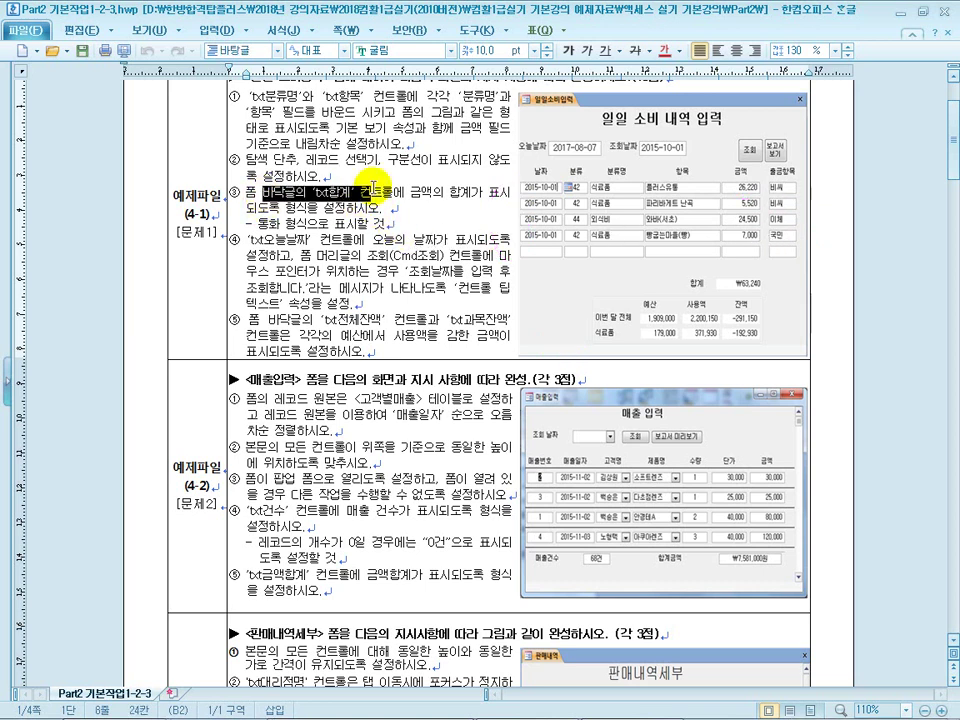
{"action": "left_click", "coordinate": [479, 18]}
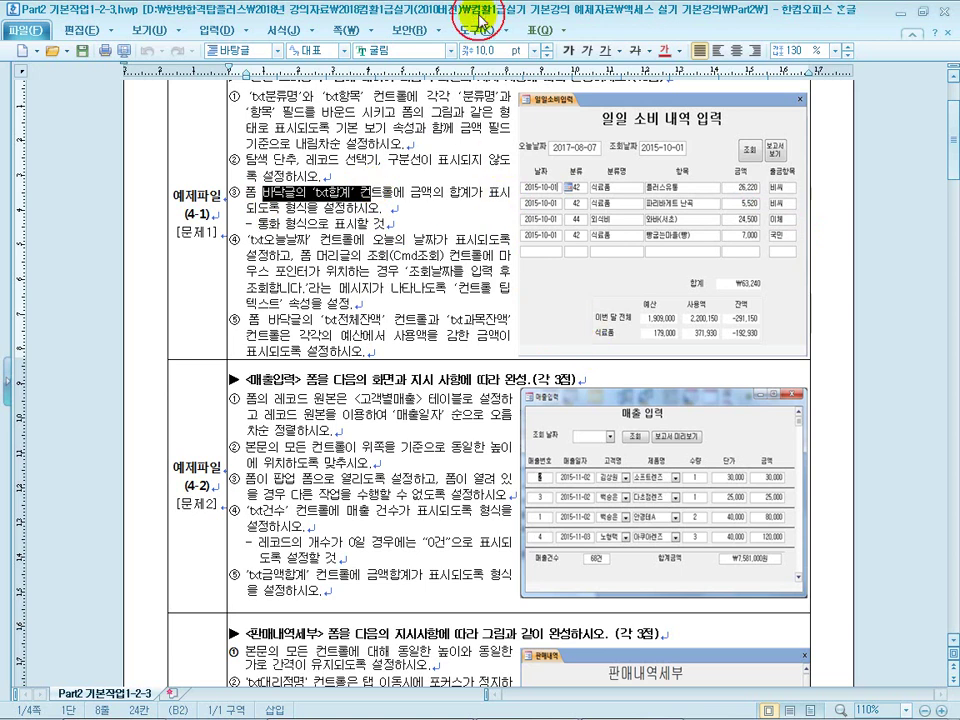
{"action": "left_click", "coordinate": [479, 18]}
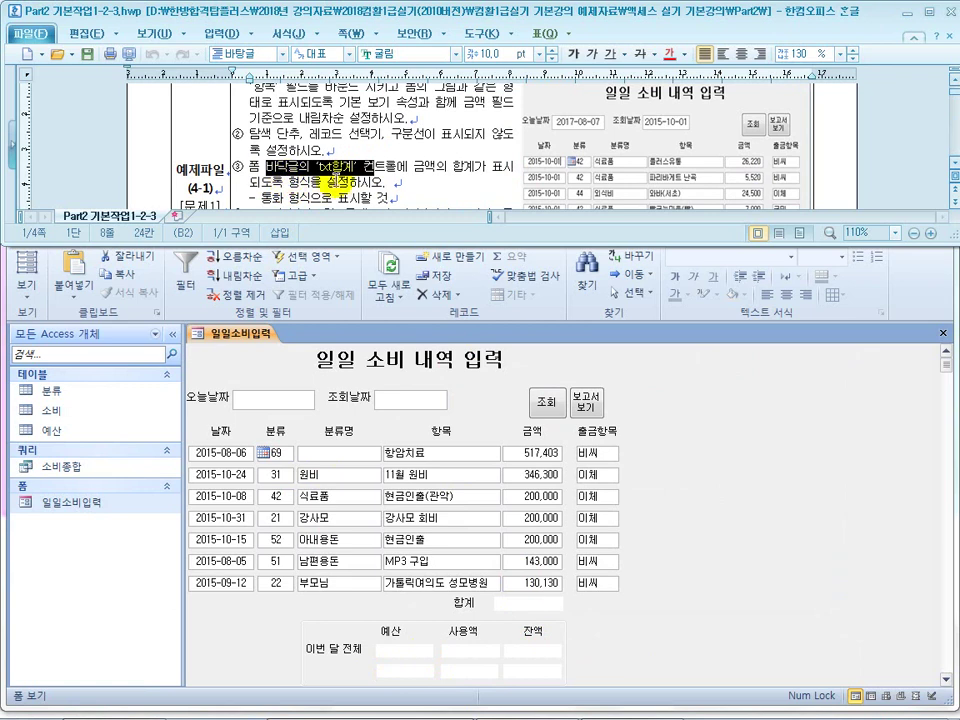
Switch to Access, return the form to Design view, and show all properties of the footer's 합계 text box in a shortened property sheet
{"action": "left_click", "coordinate": [29, 297]}
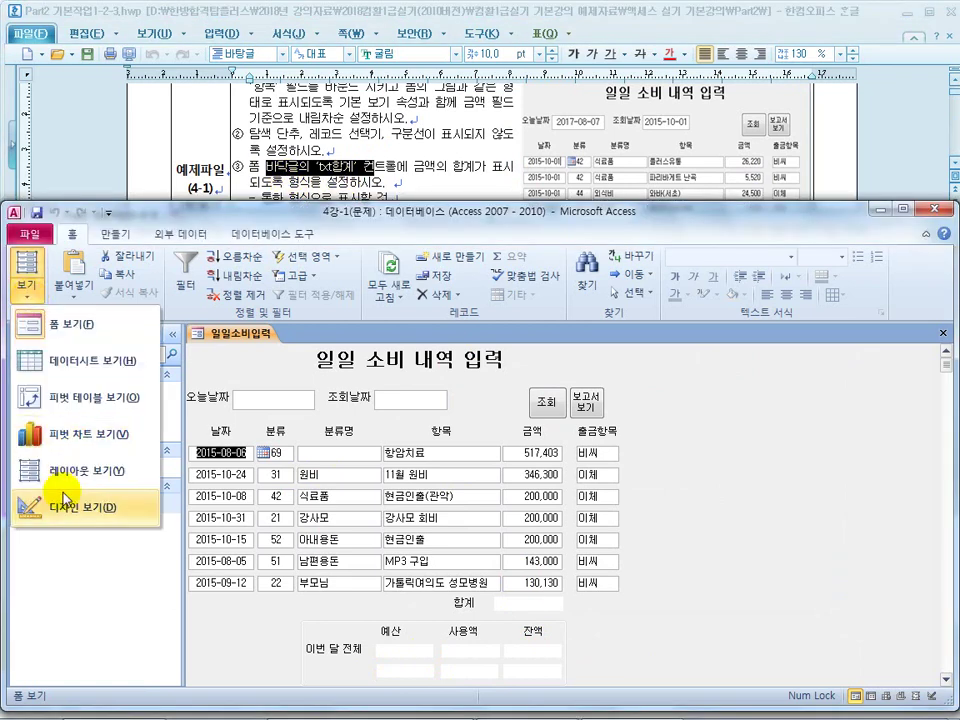
{"action": "left_click", "coordinate": [100, 506]}
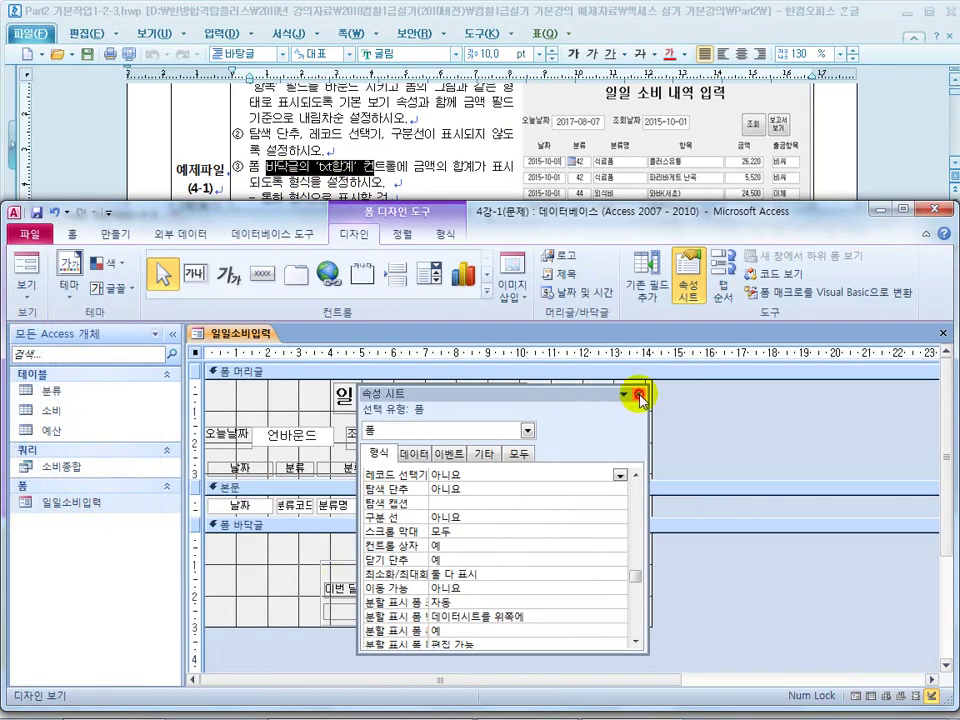
{"action": "left_click", "coordinate": [639, 398]}
{"action": "left_click", "coordinate": [537, 544]}
{"action": "right_click", "coordinate": [538, 548]}
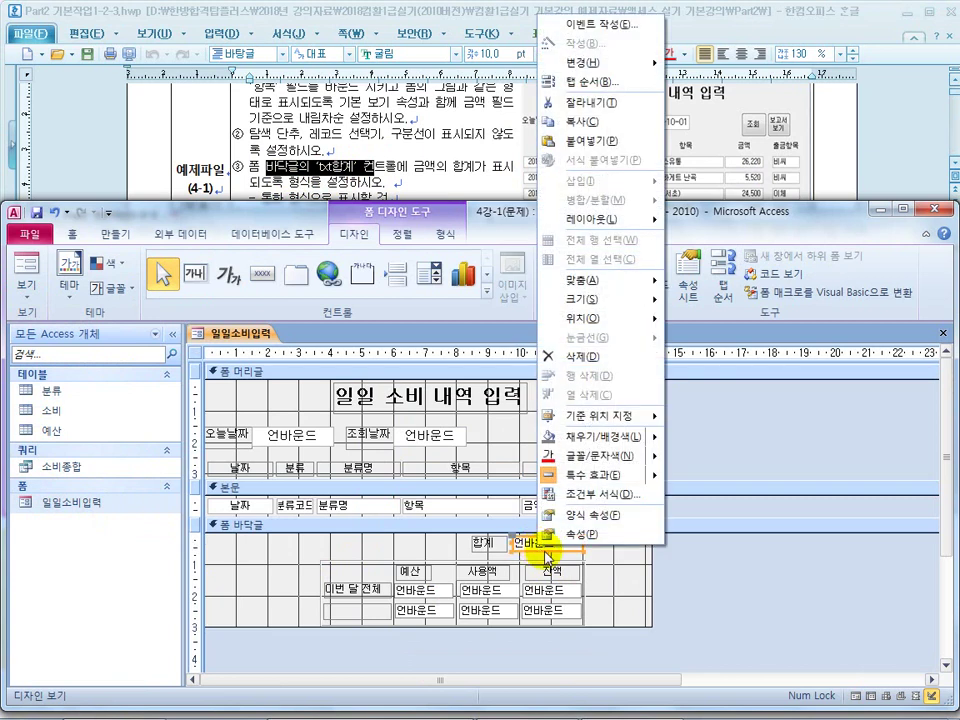
{"action": "left_click", "coordinate": [574, 535]}
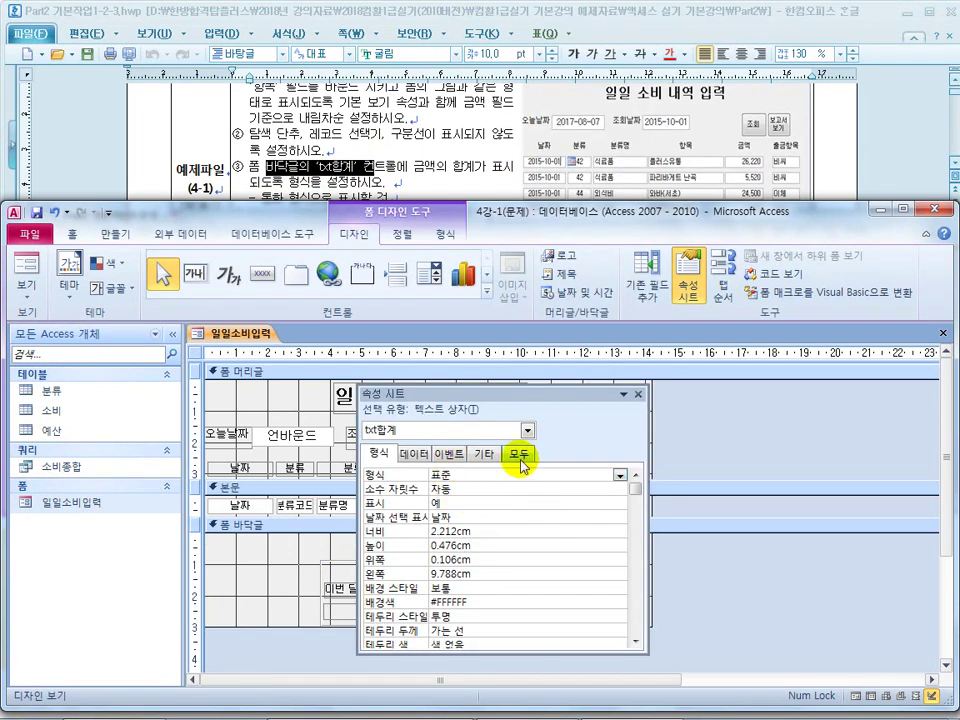
{"action": "left_click", "coordinate": [521, 462]}
{"action": "left_click_drag", "start_coordinate": [592, 662], "coordinate": [586, 535]}
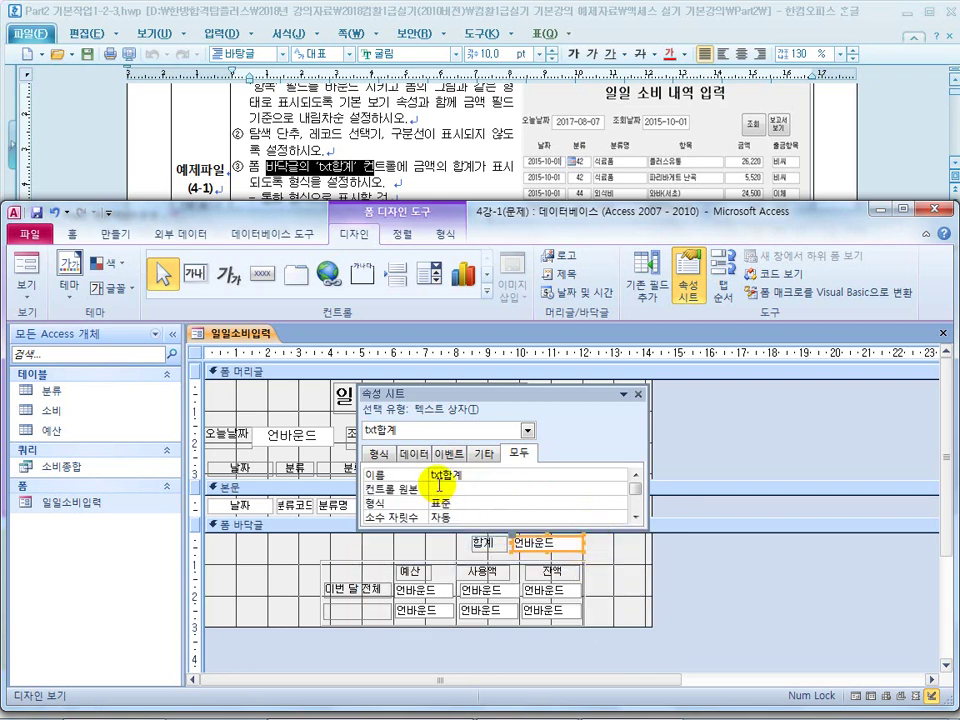
Inspect the names of the footer's 잔액 and 사용액 text boxes, and reselect the txt합계 text box
{"action": "left_click", "coordinate": [553, 590]}
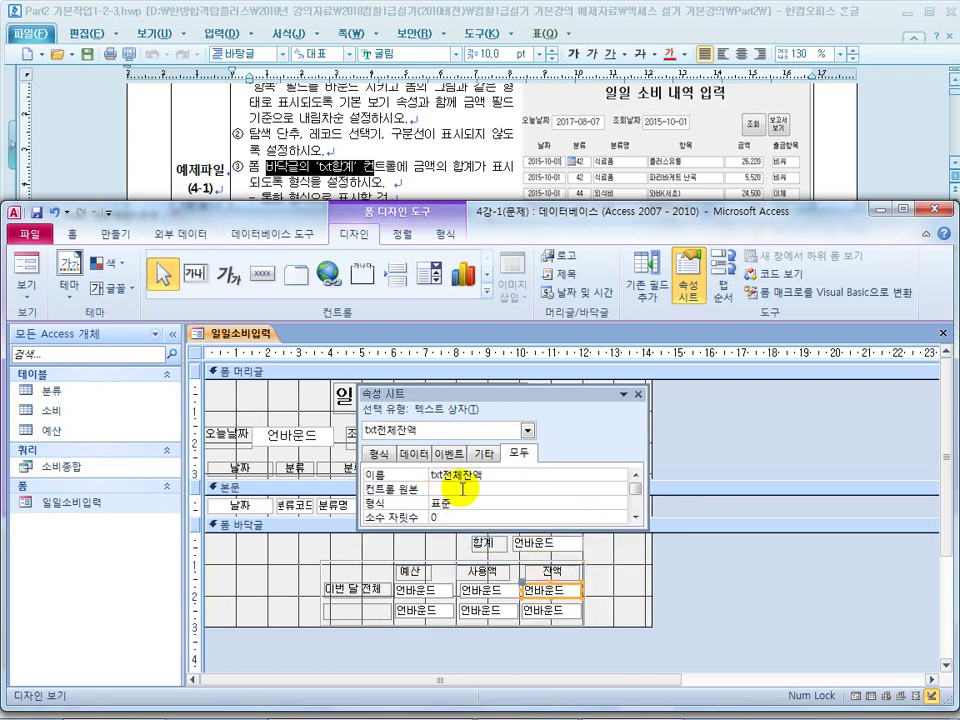
{"action": "left_click", "coordinate": [550, 610]}
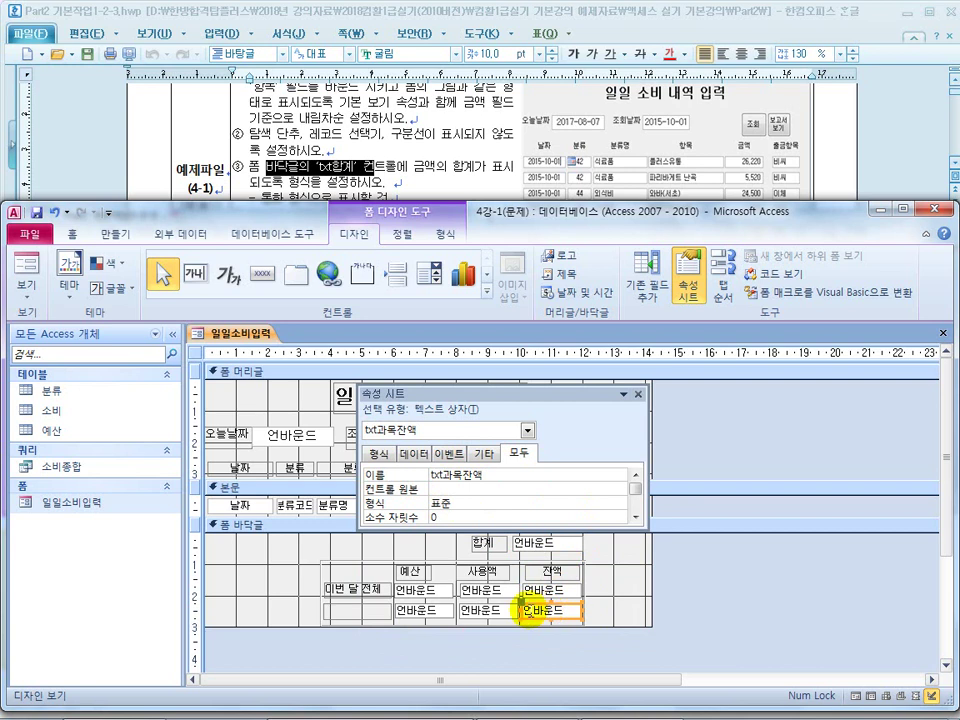
{"action": "left_click", "coordinate": [484, 590]}
{"action": "left_click", "coordinate": [480, 612]}
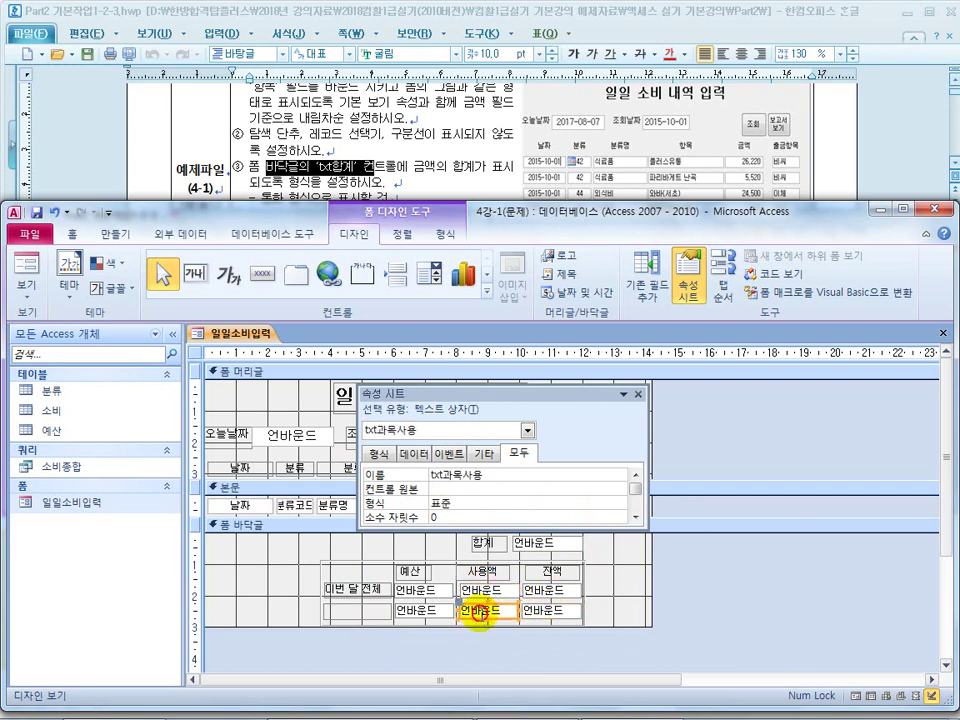
{"action": "left_click", "coordinate": [545, 543]}
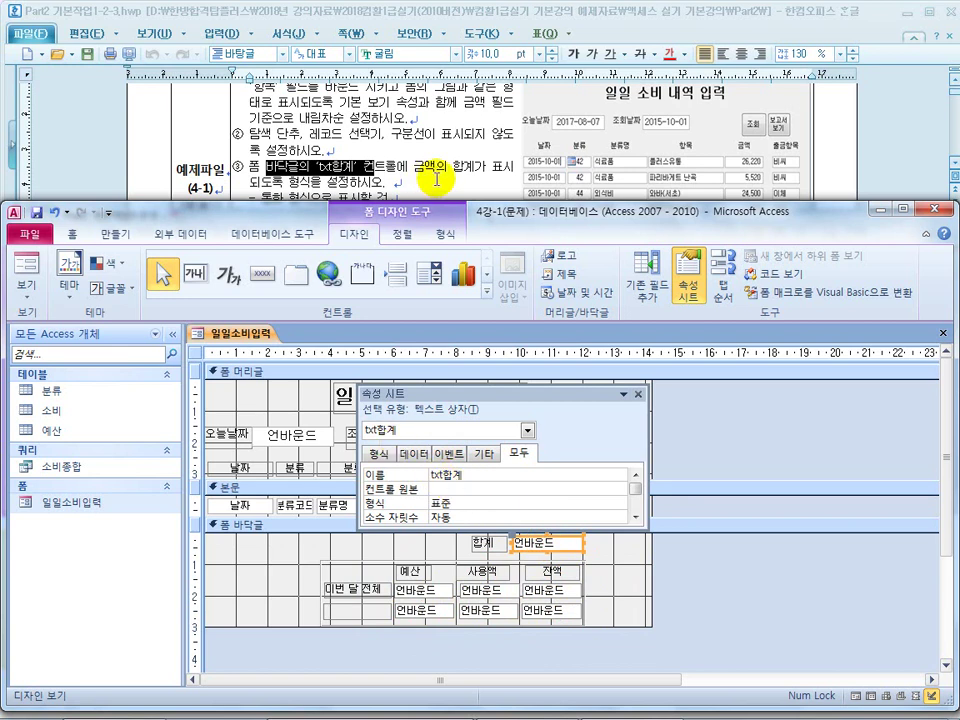
Preview the footer in Form view and, back in Design view, list the fields available for txt합계's 컨트롤 원본 property
{"action": "left_click", "coordinate": [438, 489]}
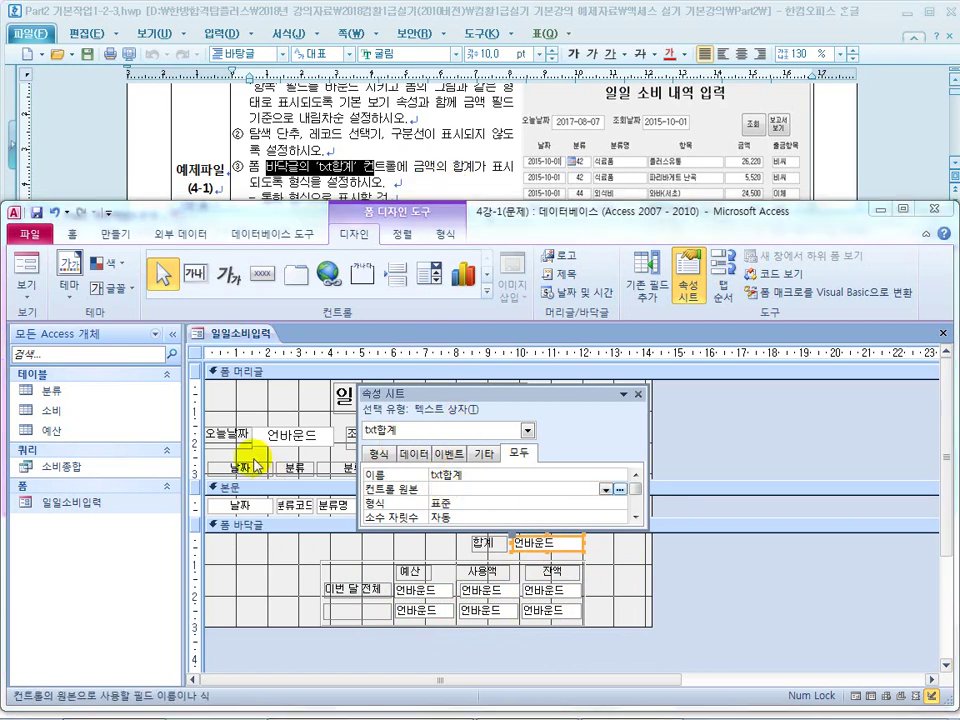
{"action": "left_click", "coordinate": [26, 262]}
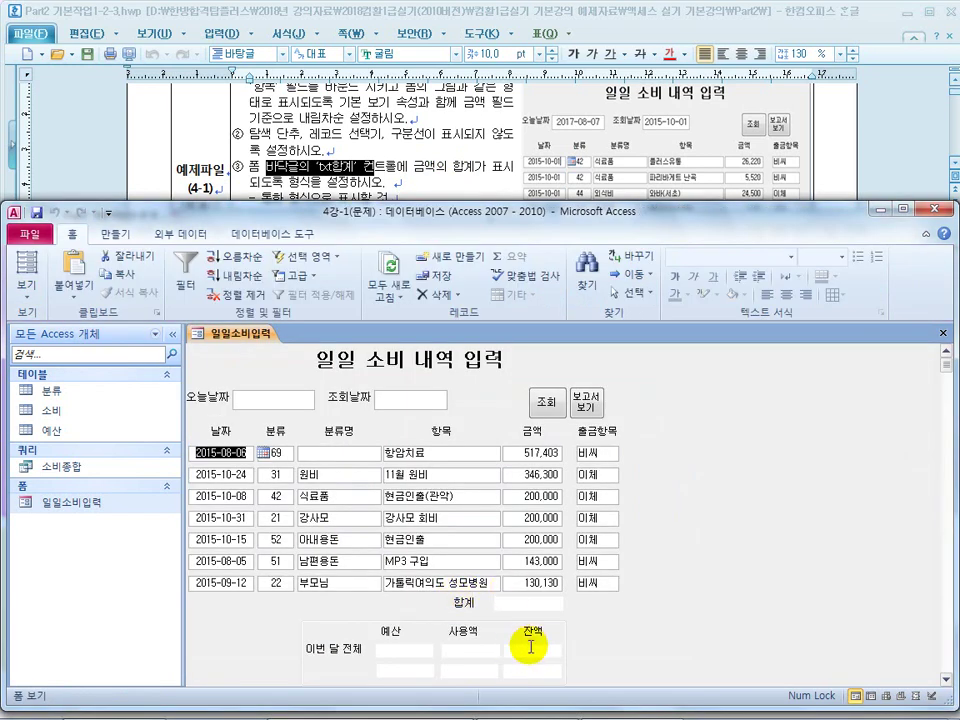
{"action": "left_click", "coordinate": [24, 286]}
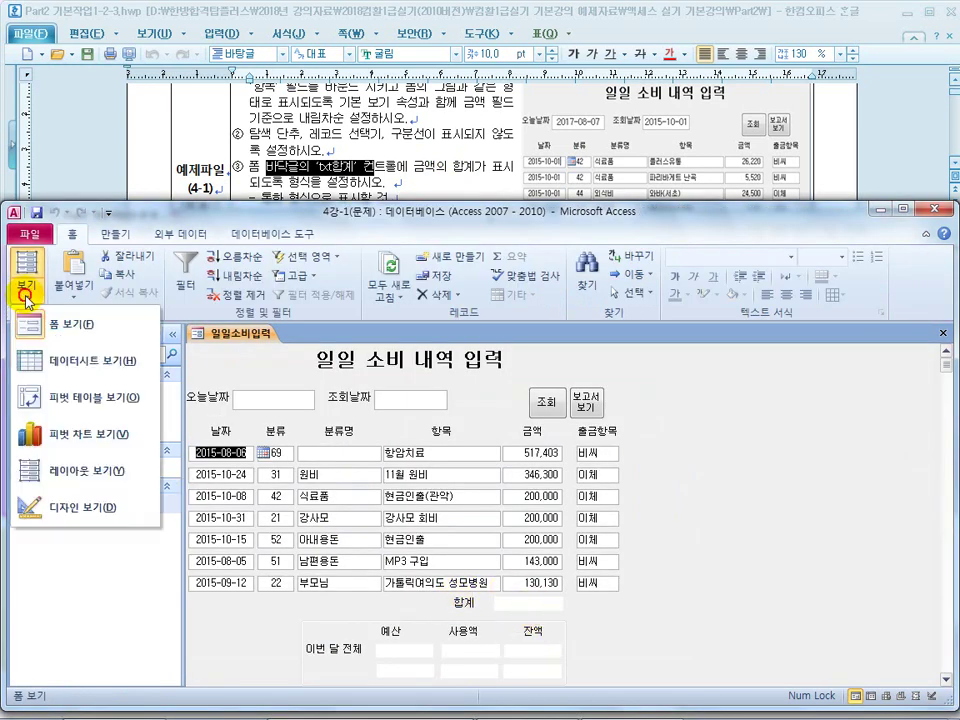
{"action": "left_click", "coordinate": [70, 520]}
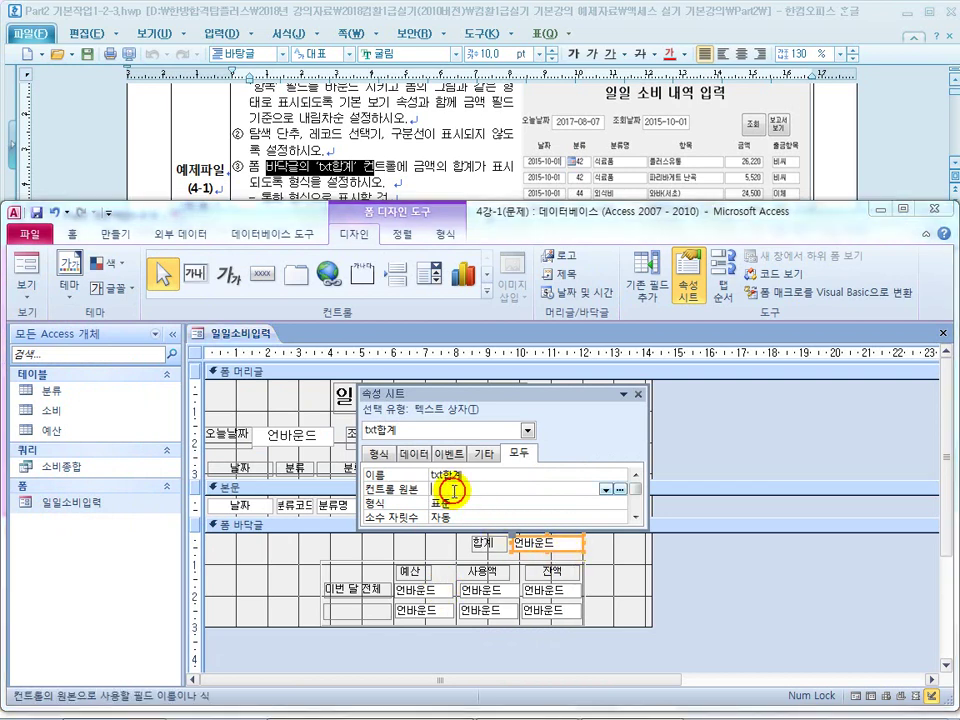
{"action": "left_click", "coordinate": [606, 489]}
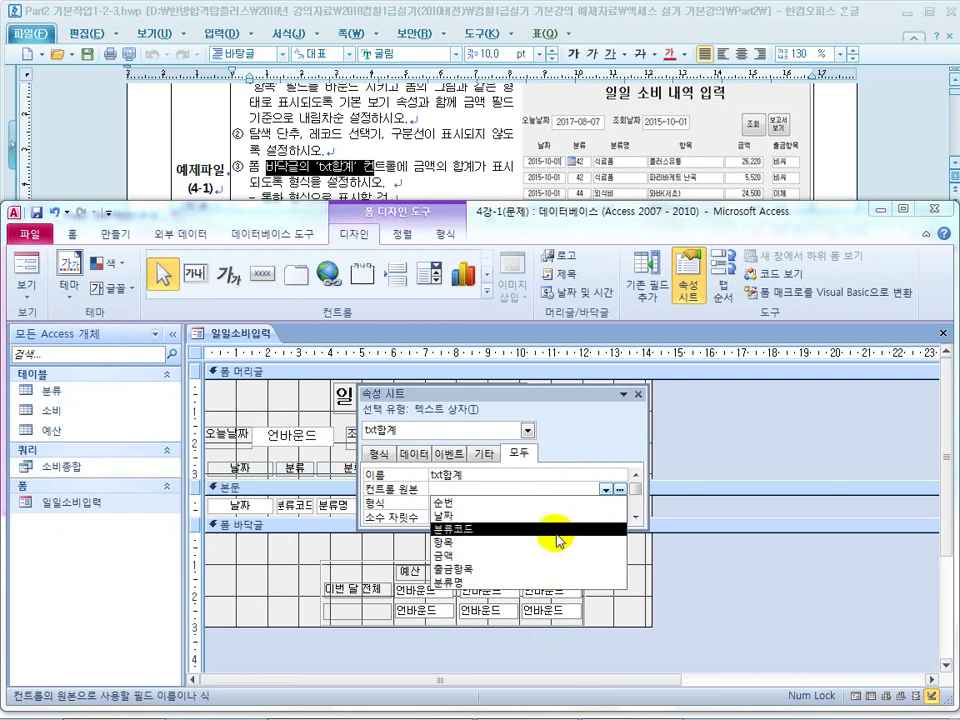
{"action": "left_click", "coordinate": [493, 492]}
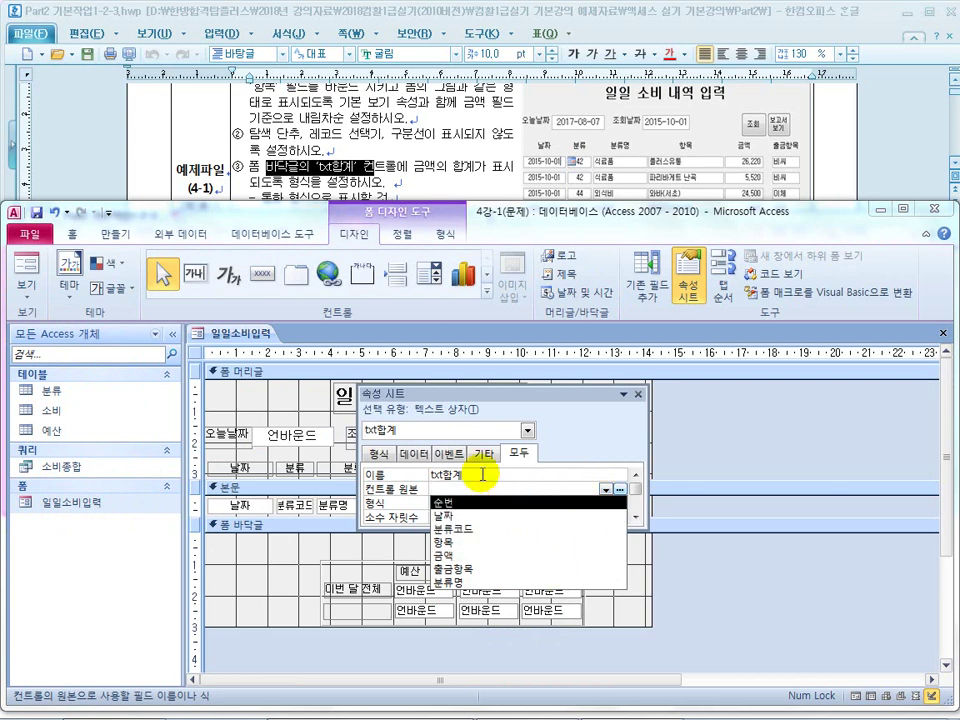
Compare the 금액 column and footer in Form view with the sample form and remaining instructions of problem 4-1
{"action": "left_click_drag", "start_coordinate": [542, 394], "coordinate": [463, 559]}
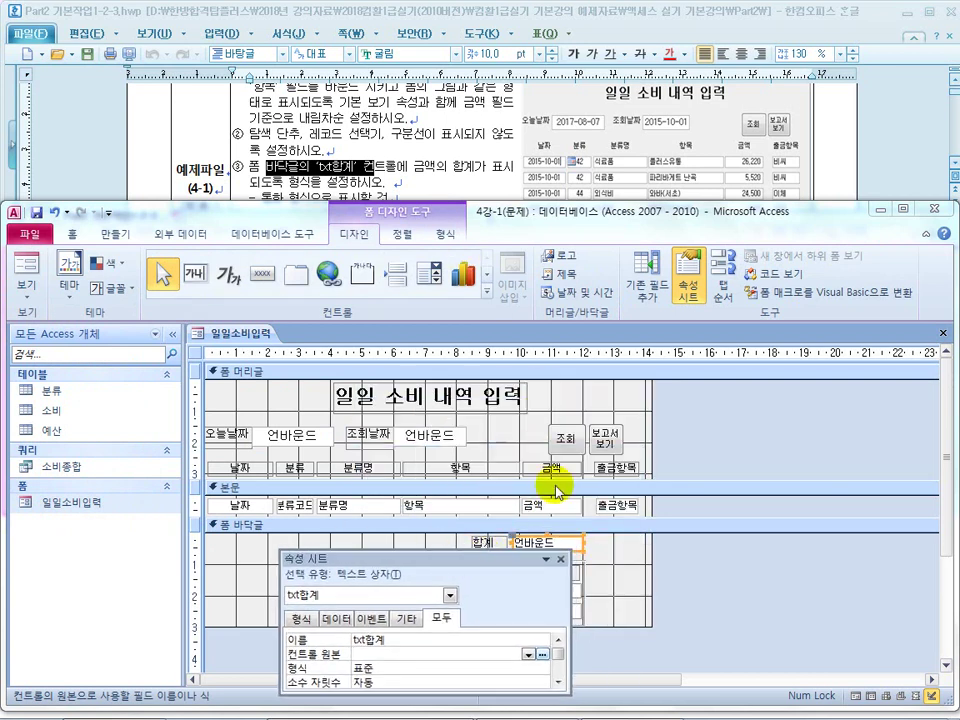
{"action": "left_click", "coordinate": [27, 268]}
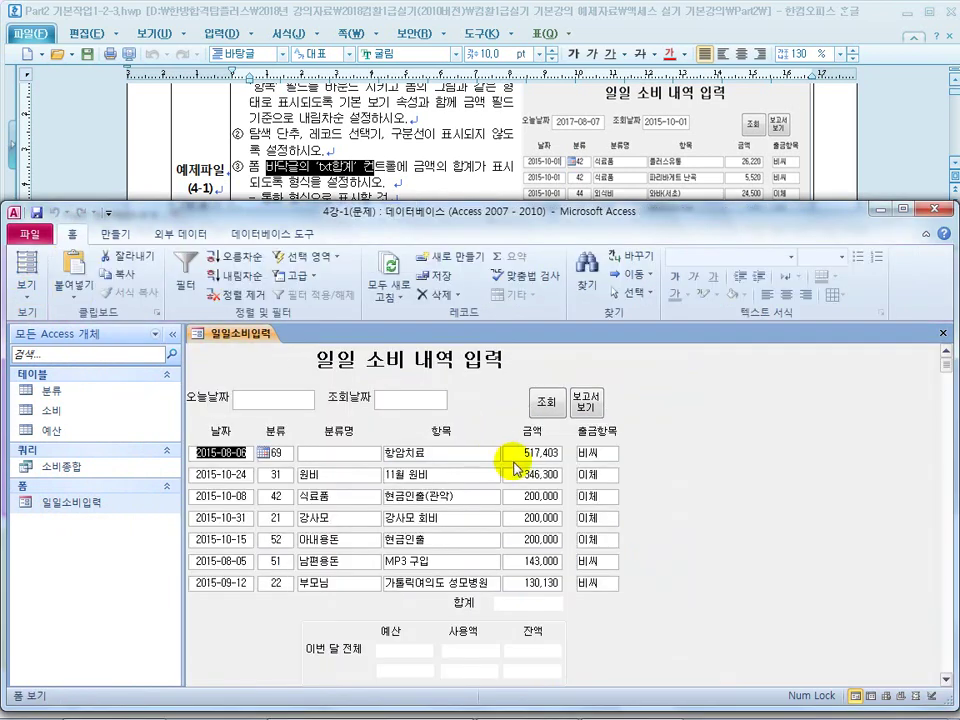
{"action": "left_click", "coordinate": [441, 155]}
{"action": "scroll", "coordinate": [441, 160], "scroll_direction": "down", "scroll_amount": 2}
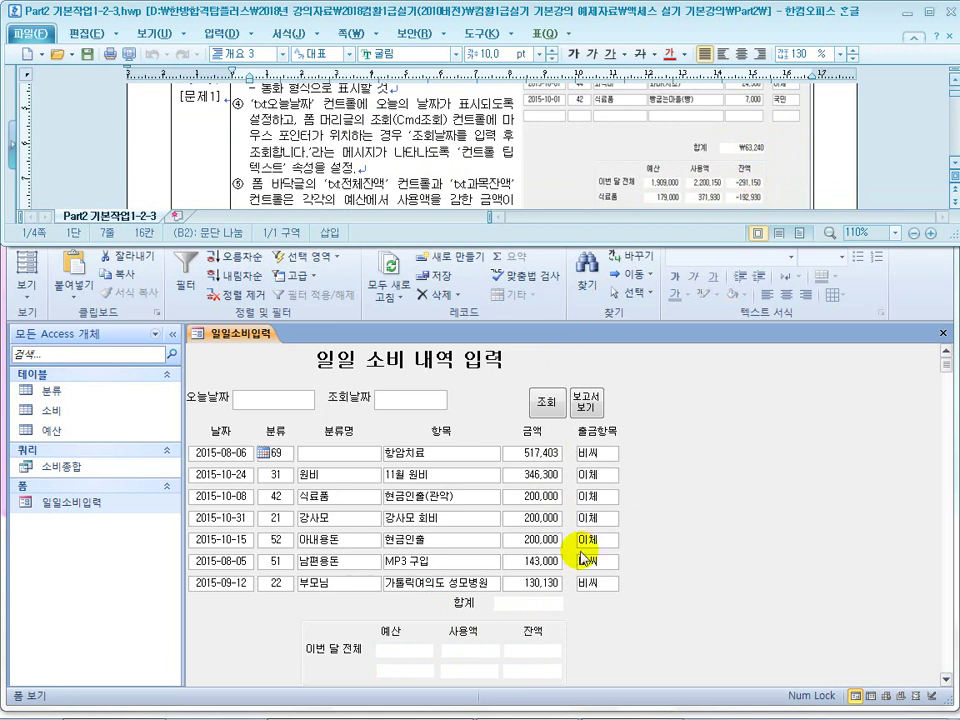
Return to Design view and set the txt합계 text box's 컨트롤 원본 property to =sum(금액)
{"action": "left_click", "coordinate": [27, 290]}
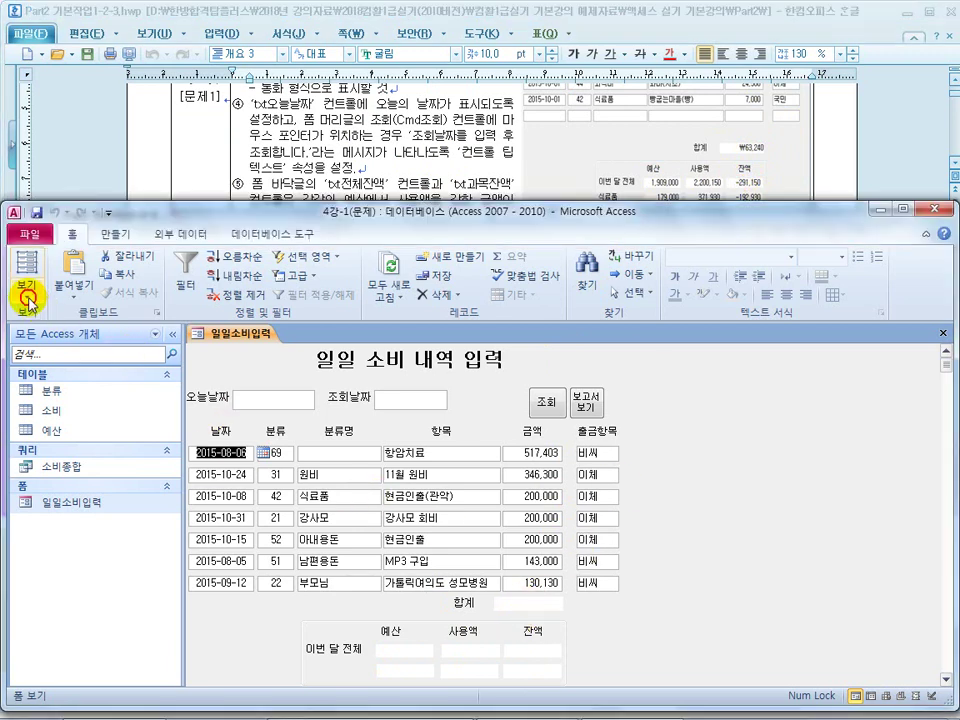
{"action": "left_click", "coordinate": [27, 290]}
{"action": "left_click", "coordinate": [30, 506]}
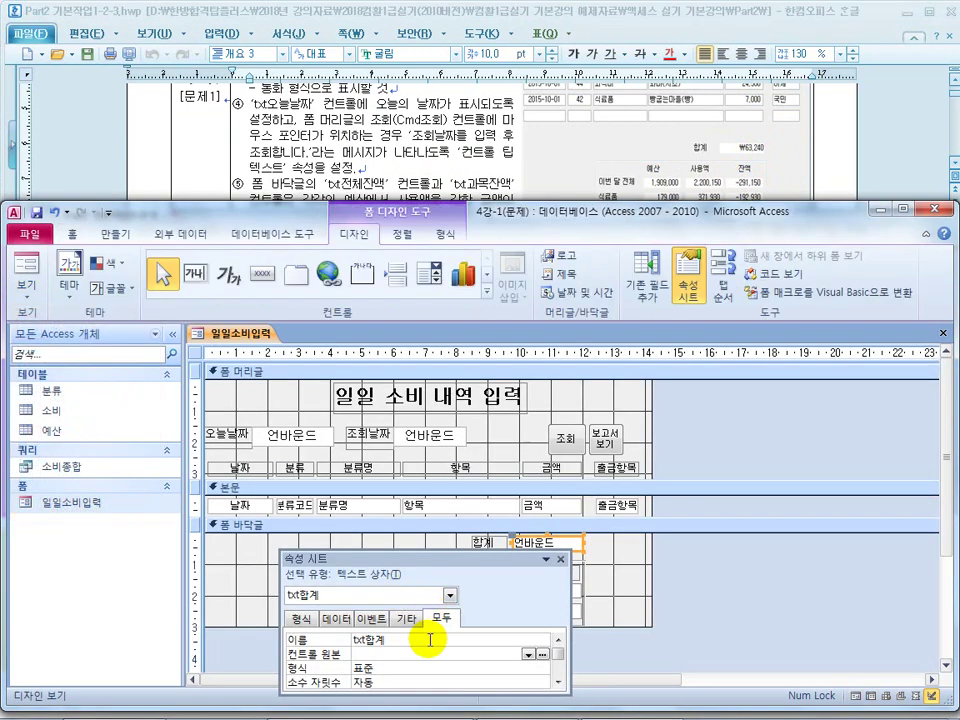
{"action": "left_click_drag", "start_coordinate": [421, 563], "coordinate": [359, 387]}
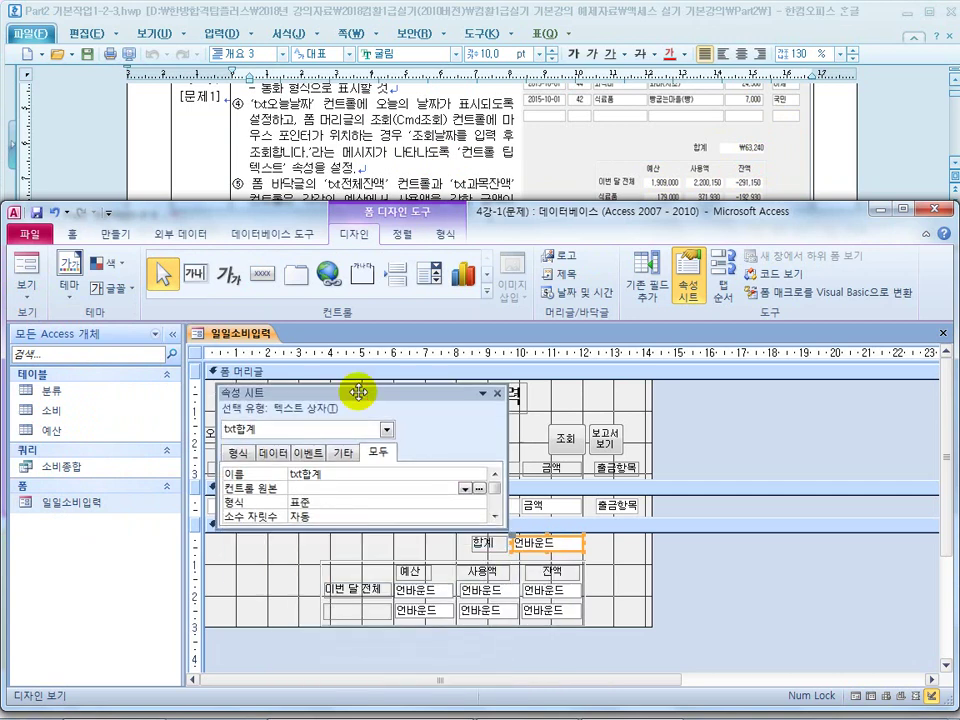
{"action": "left_click", "coordinate": [320, 478]}
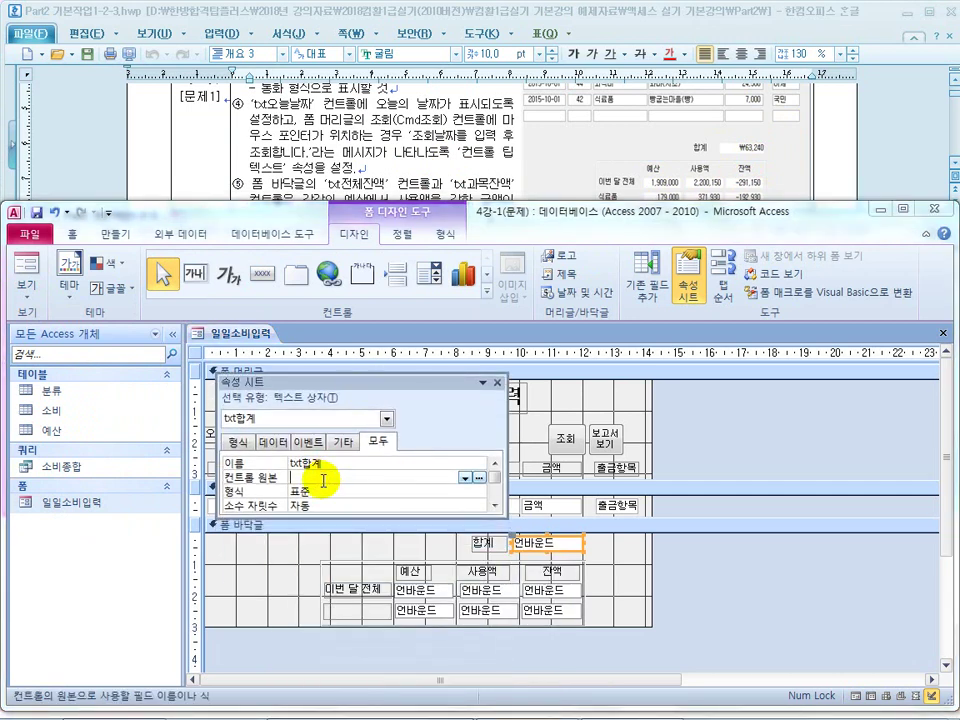
{"action": "type", "text": "=sum"}
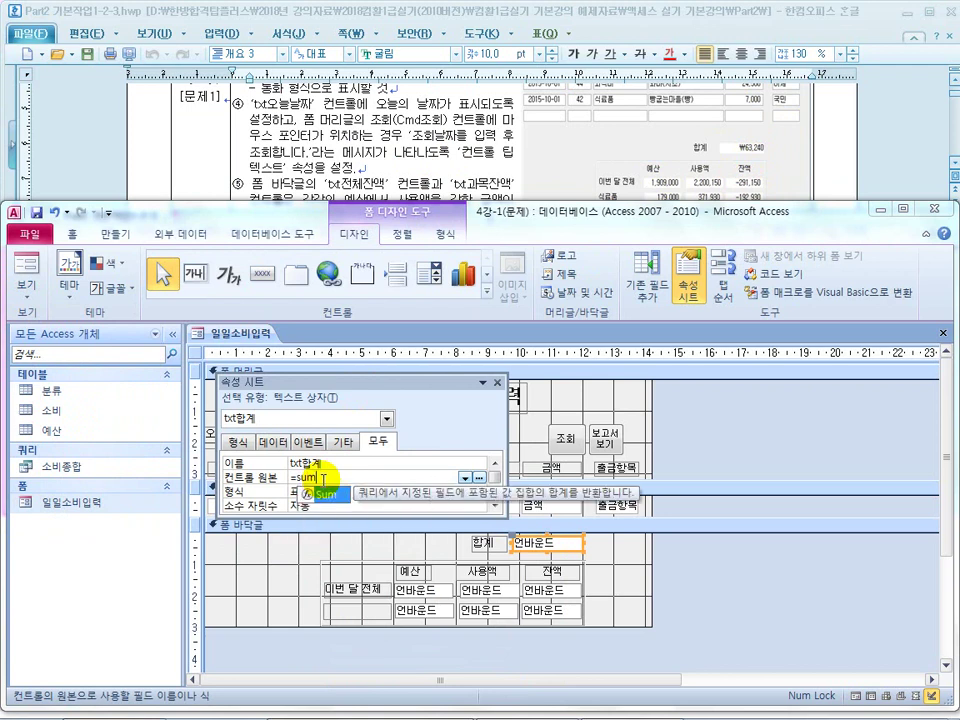
{"action": "type", "text": "(금액)"}
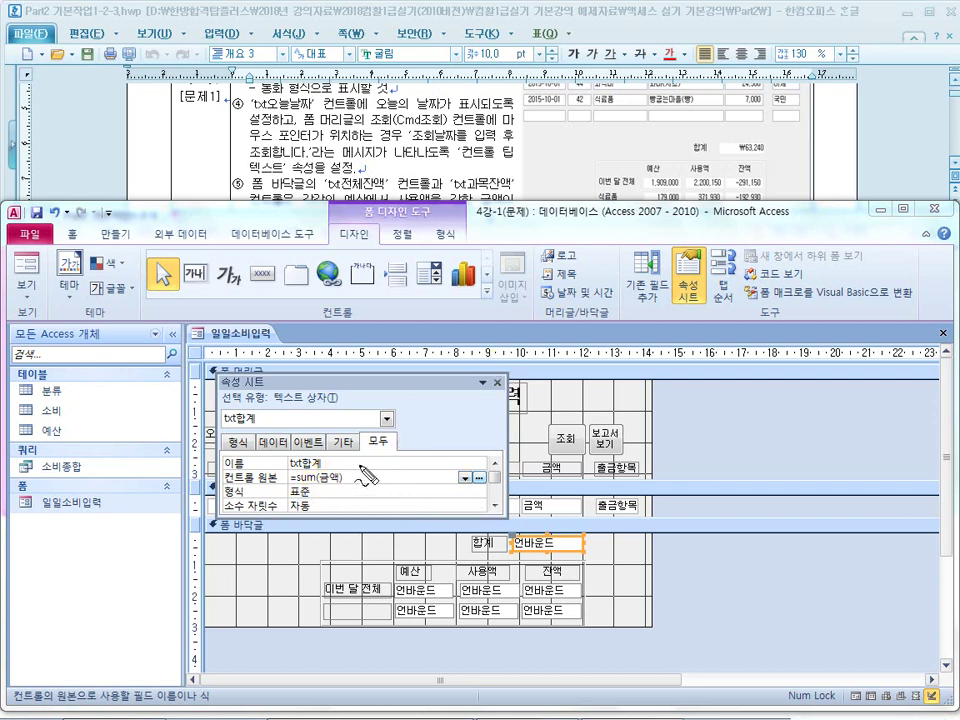
{"action": "left_click_drag", "start_coordinate": [419, 469], "coordinate": [403, 491]}
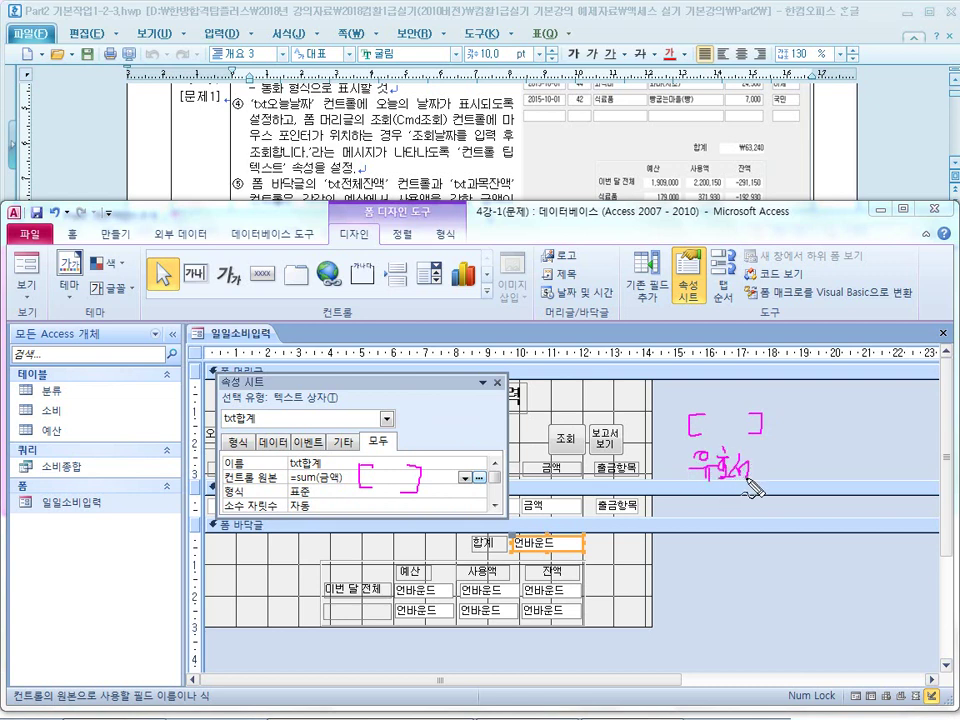
{"action": "left_click_drag", "start_coordinate": [686, 491], "coordinate": [793, 488]}
{"action": "left_click_drag", "start_coordinate": [756, 434], "coordinate": [720, 447]}
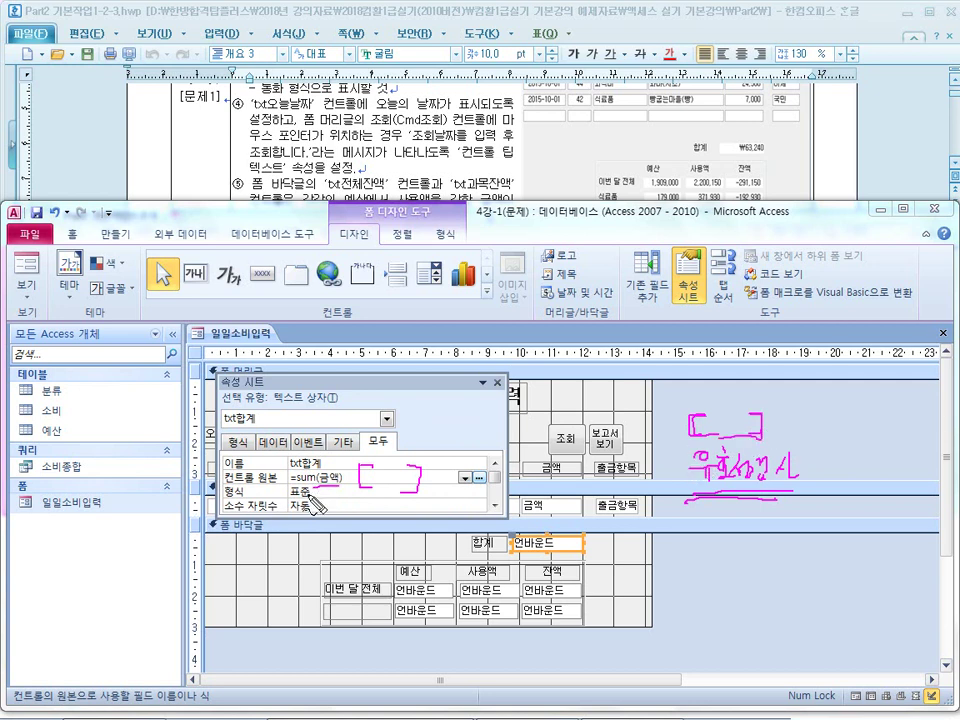
{"action": "key", "text": "Escape"}
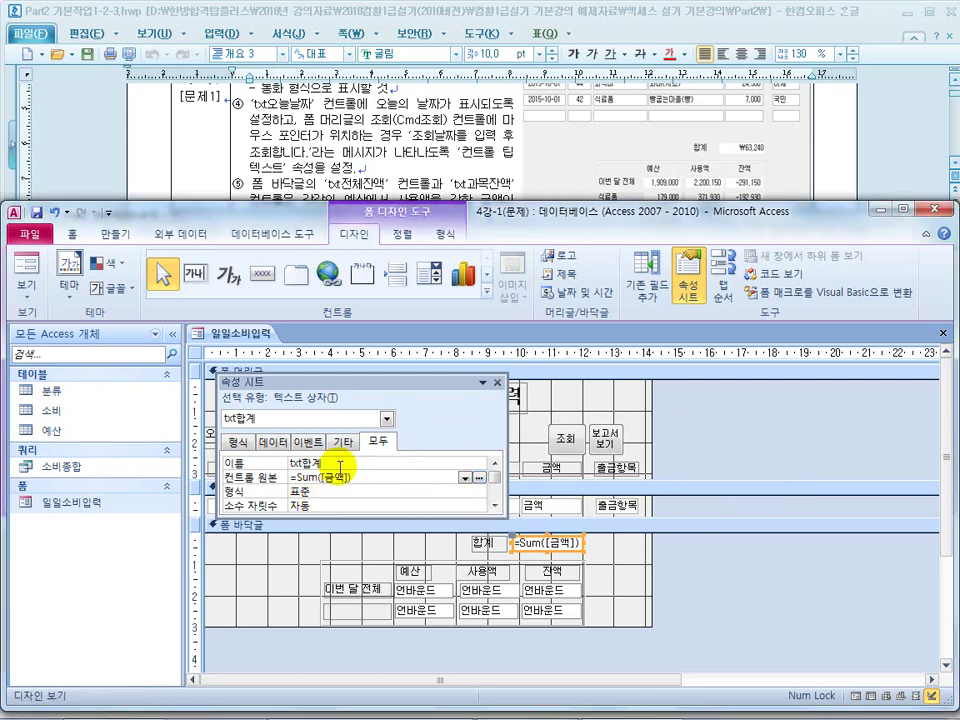
Re-edit the end of txt합계's 컨트롤 원본 expression and commit it as =Sum([금액])
{"action": "left_click", "coordinate": [378, 480]}
{"action": "key", "text": "Left"}
{"action": "key", "text": "BackSpace"}
{"action": "key", "text": "Left"}
{"action": "key", "text": "Left"}
{"action": "key", "text": "Return"}
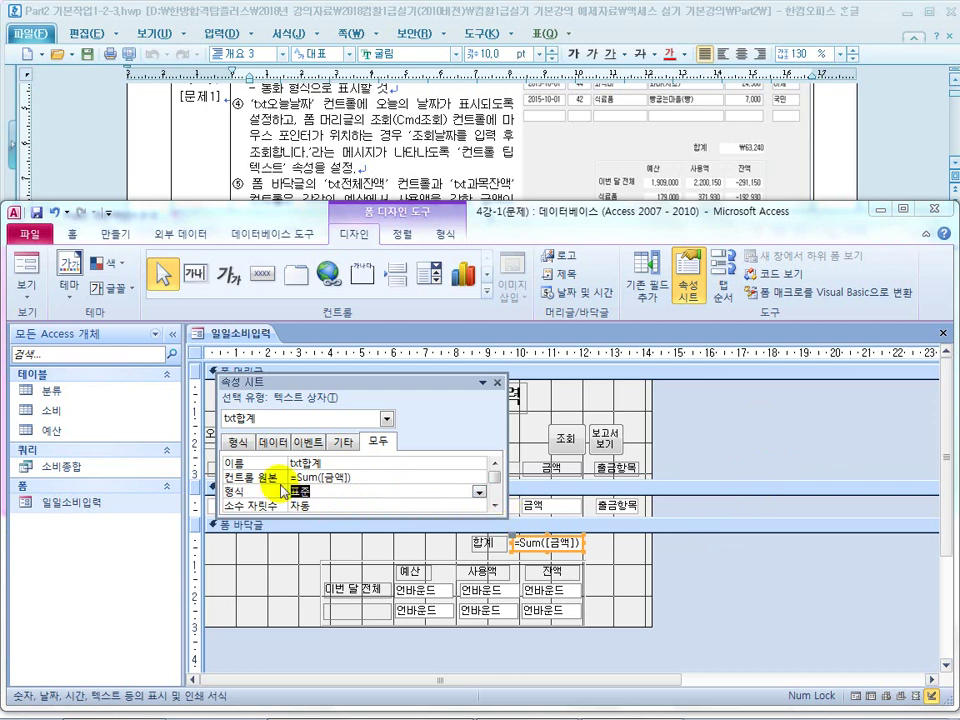
Preview the footer total in Form view and check the number format the problem instructions require for txt합계
{"action": "left_click", "coordinate": [27, 265]}
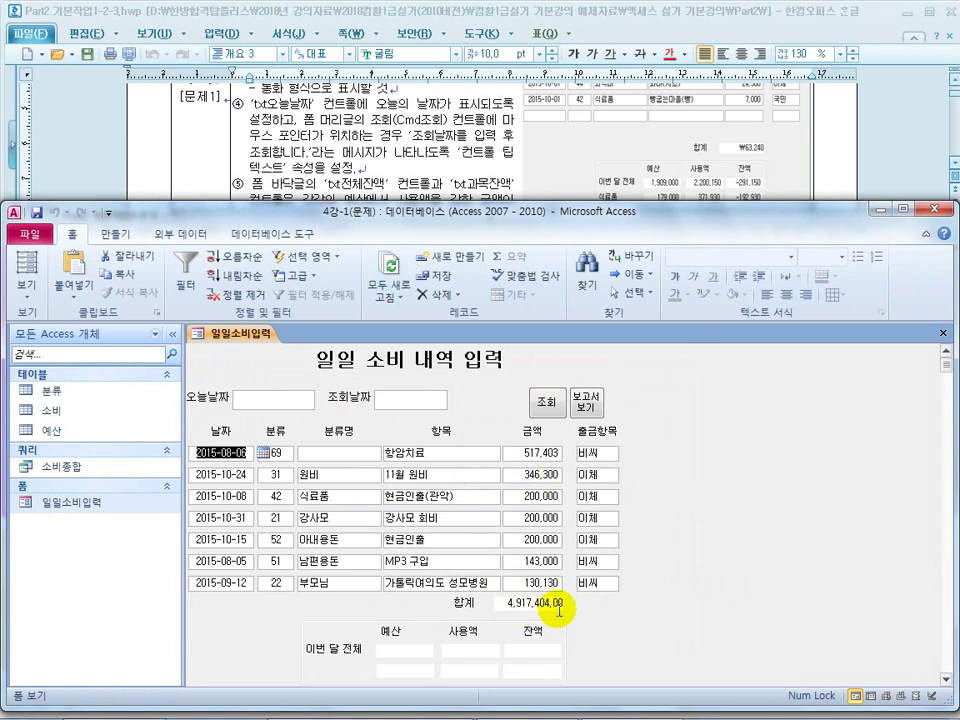
{"action": "left_click", "coordinate": [405, 157]}
{"action": "scroll", "coordinate": [405, 157], "scroll_direction": "up", "scroll_amount": 1}
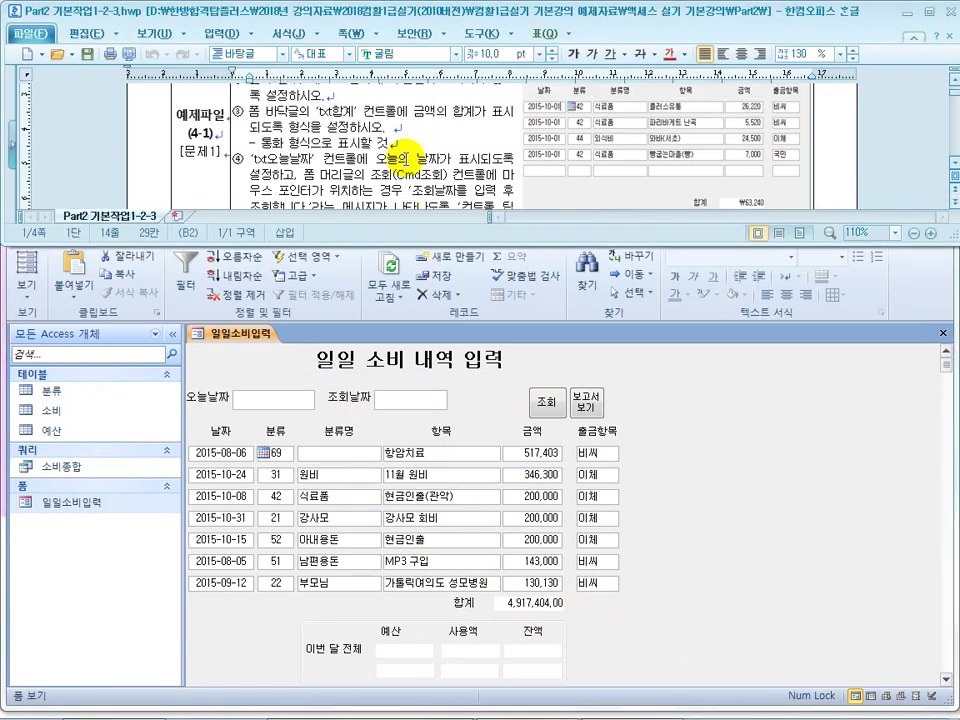
{"action": "left_click_drag", "start_coordinate": [260, 143], "coordinate": [332, 145]}
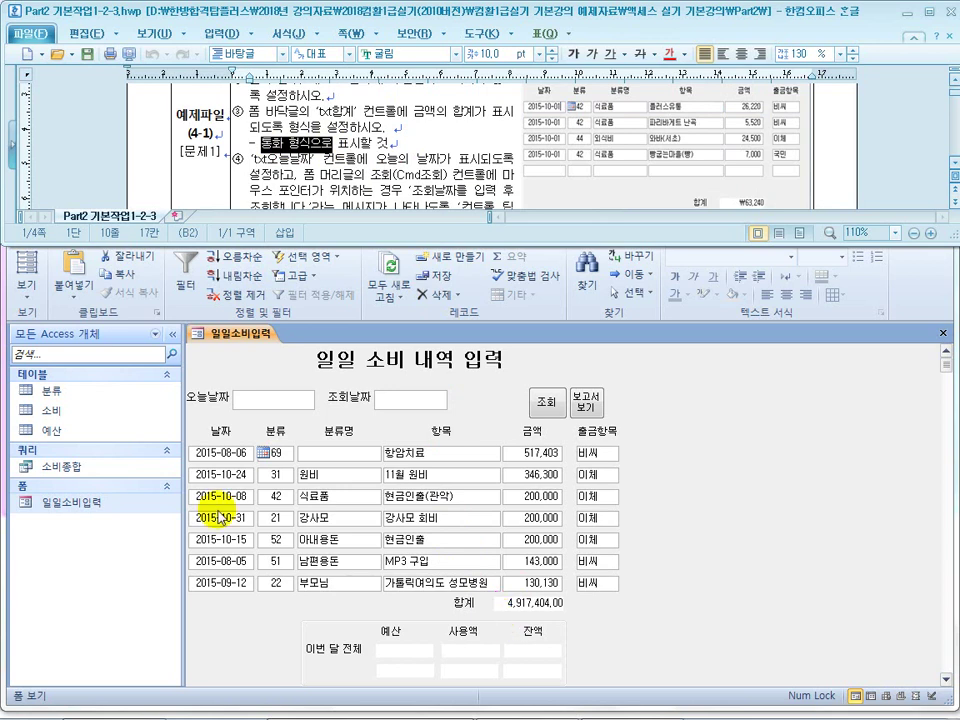
Return to Design view, set the txt합계 text box's 형식 property to 통화, and preview the total in Form view
{"action": "left_click", "coordinate": [24, 290]}
{"action": "left_click", "coordinate": [60, 510]}
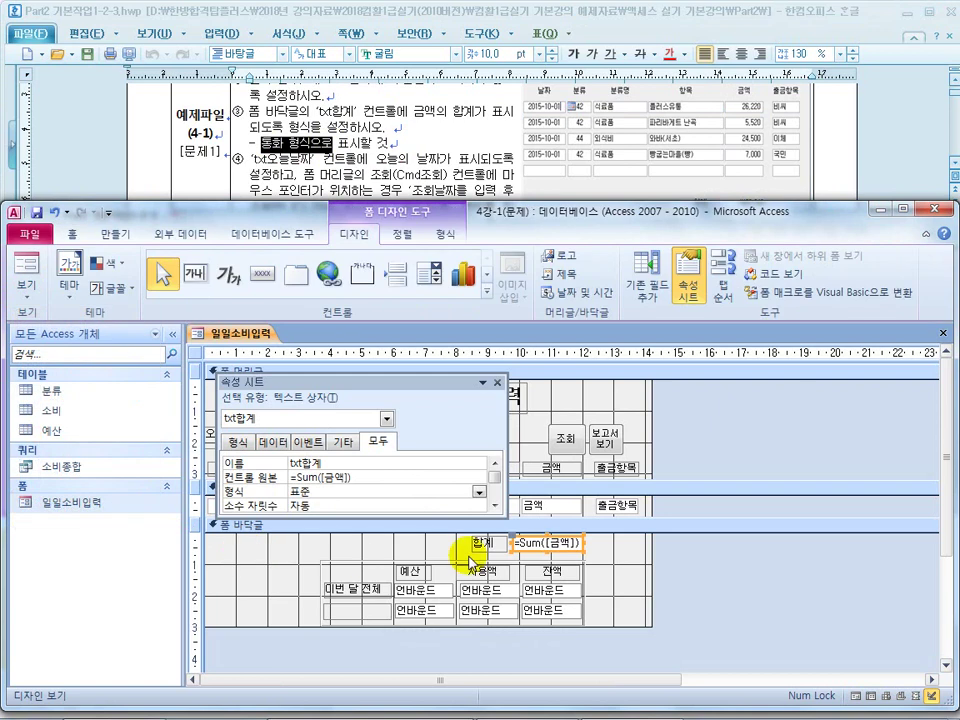
{"action": "left_click", "coordinate": [326, 497]}
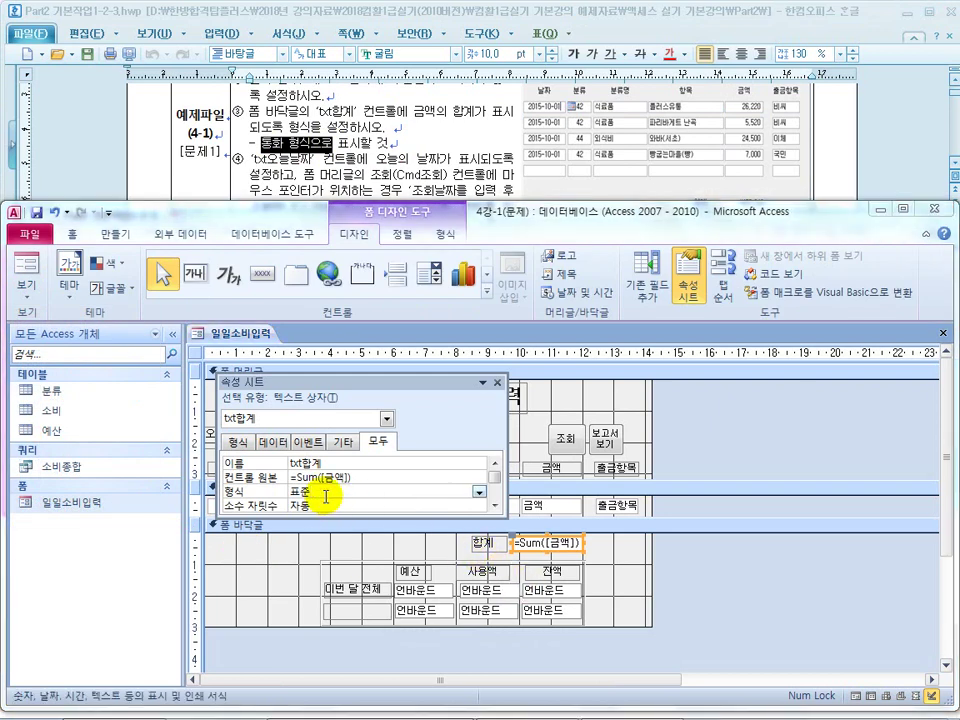
{"action": "left_click", "coordinate": [479, 496]}
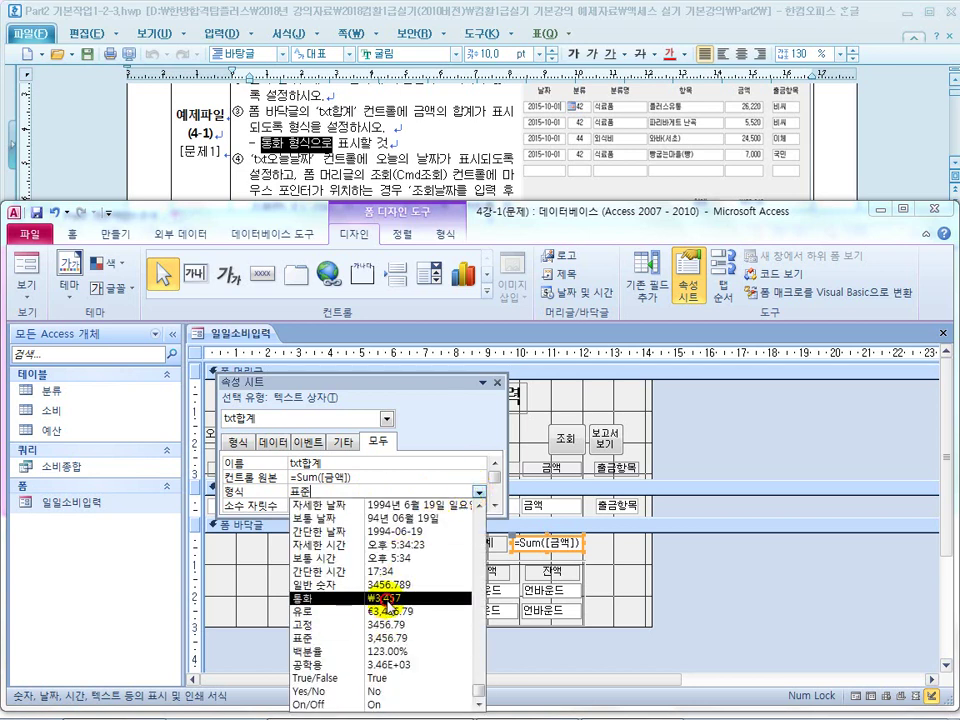
{"action": "left_click", "coordinate": [388, 600]}
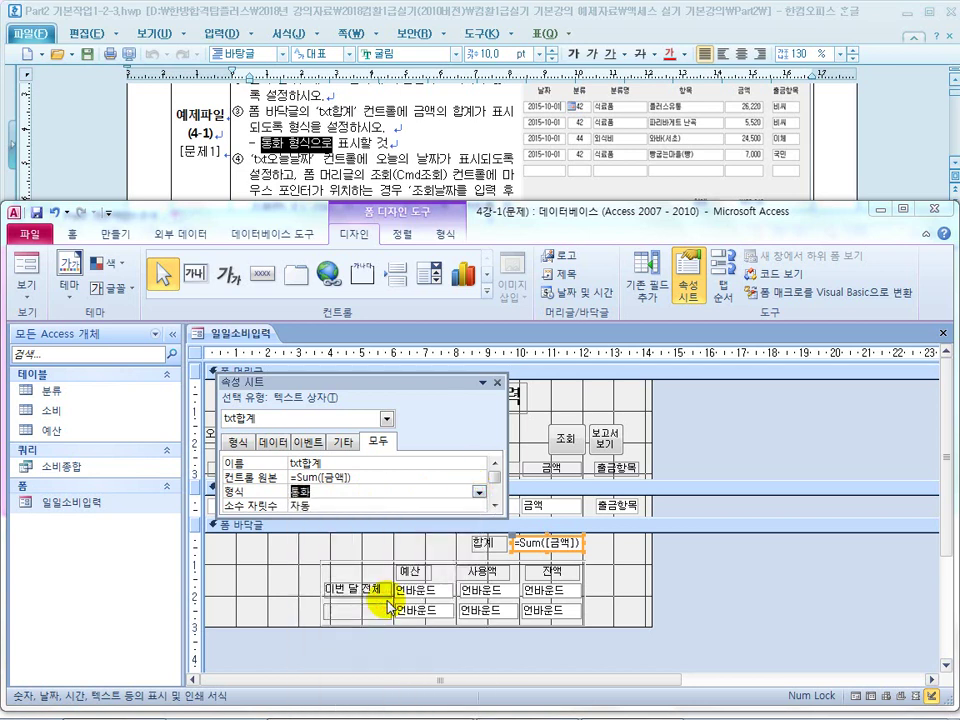
{"action": "left_click", "coordinate": [316, 506]}
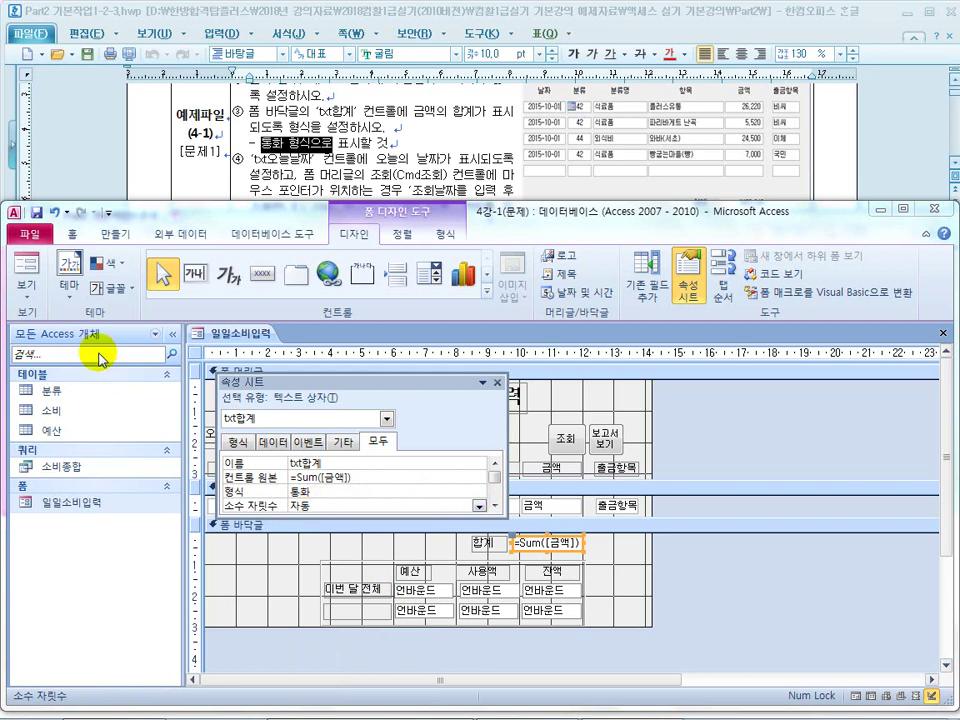
{"action": "left_click", "coordinate": [27, 265]}
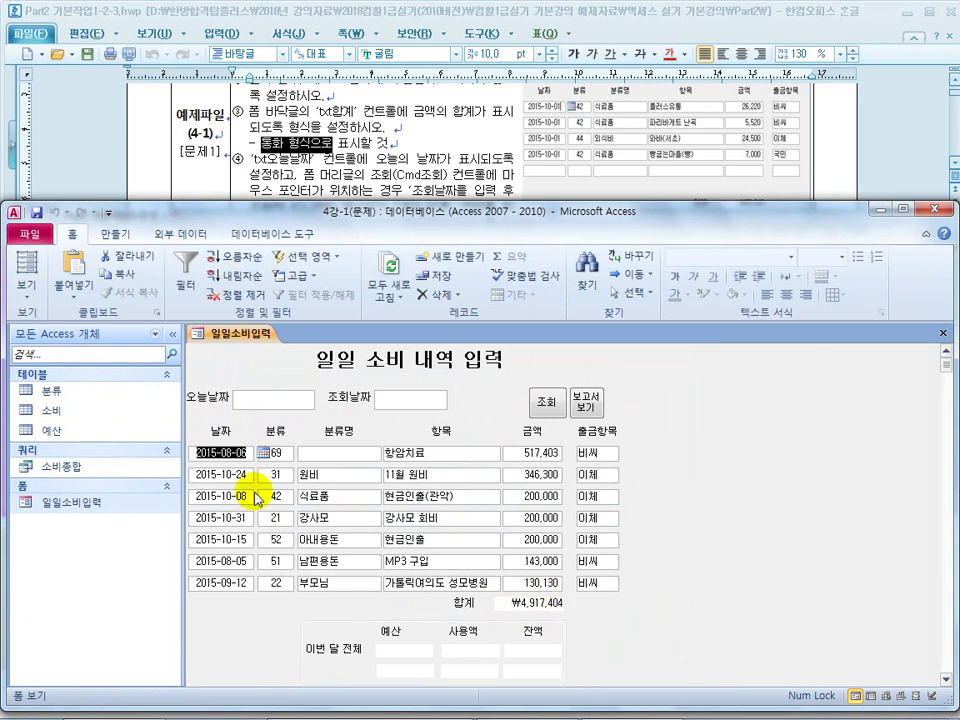
Go back to Design view and try 표준 as the 형식 property of txt합계
{"action": "left_click", "coordinate": [26, 290]}
{"action": "left_click", "coordinate": [62, 510]}
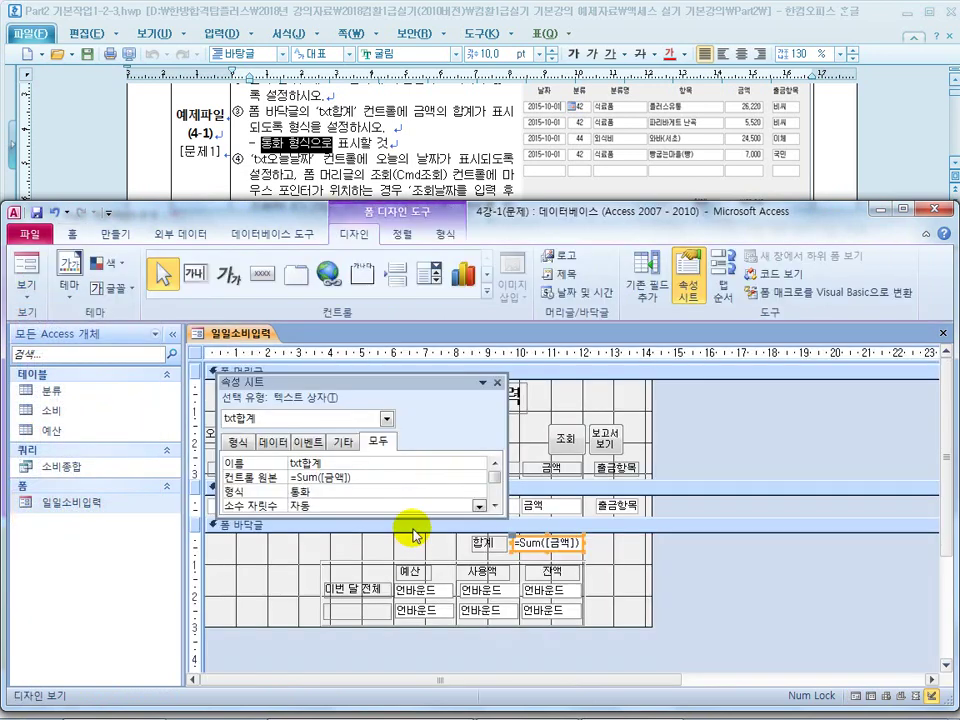
{"action": "left_click", "coordinate": [478, 497]}
{"action": "left_click", "coordinate": [479, 494]}
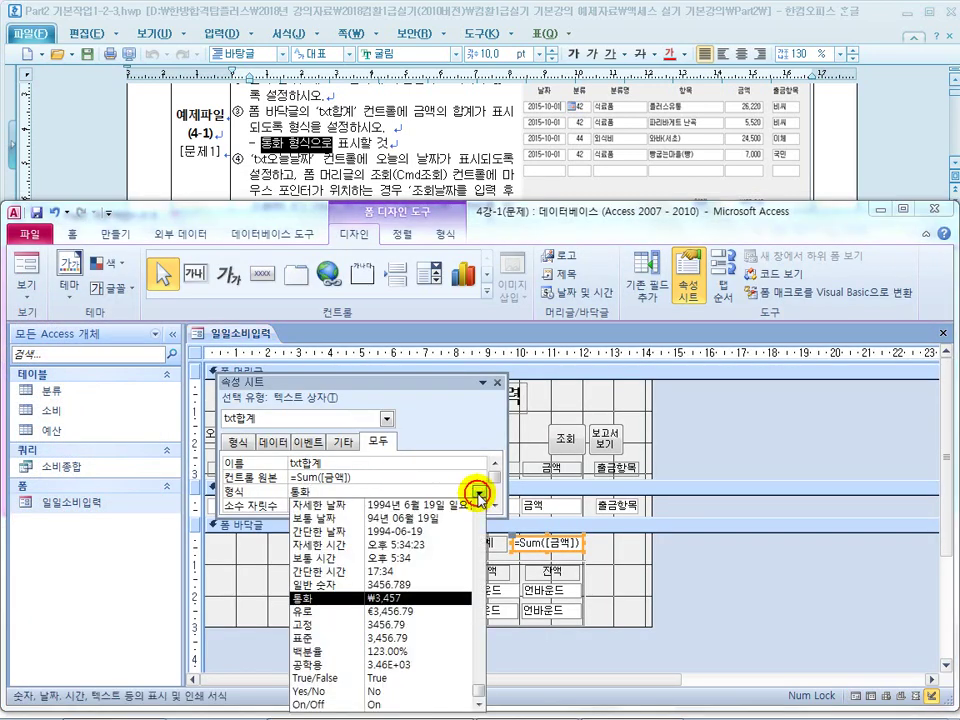
{"action": "left_click", "coordinate": [423, 637]}
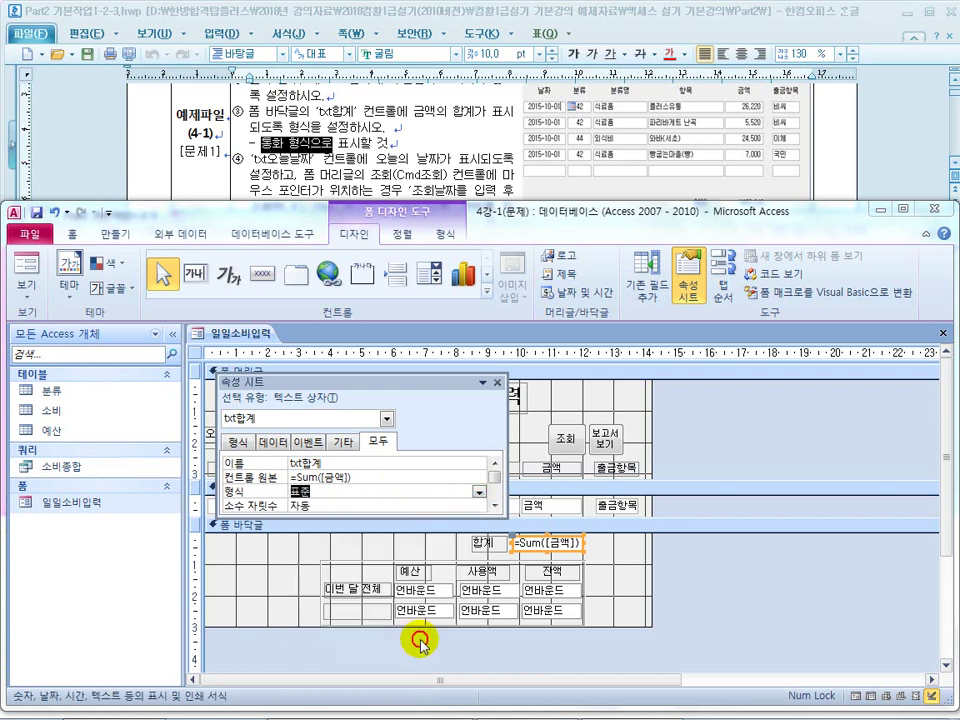
{"action": "left_click", "coordinate": [478, 492]}
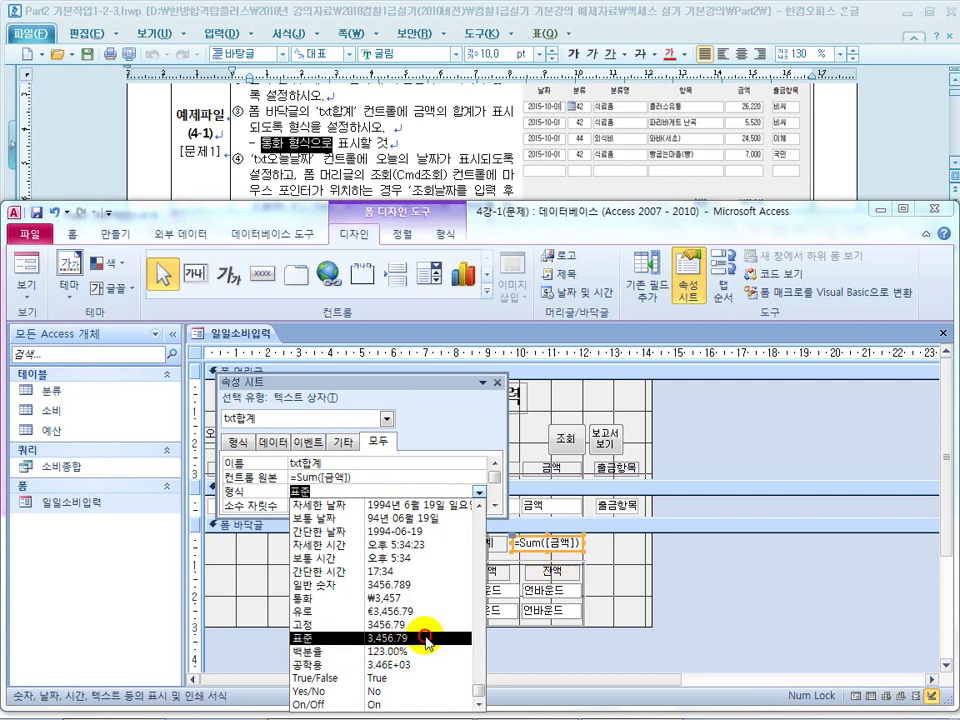
{"action": "left_click", "coordinate": [426, 641]}
{"action": "left_click", "coordinate": [284, 506]}
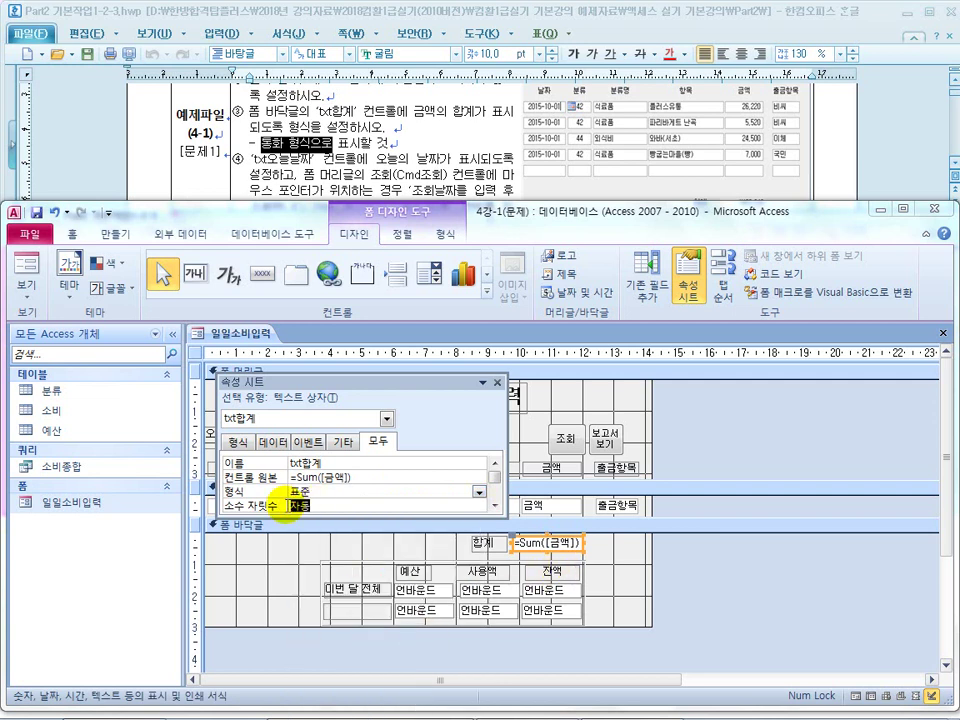
Set txt합계's 형식 property back to 통화 and compare the Form view total with the problem's format instruction
{"action": "left_click", "coordinate": [480, 492]}
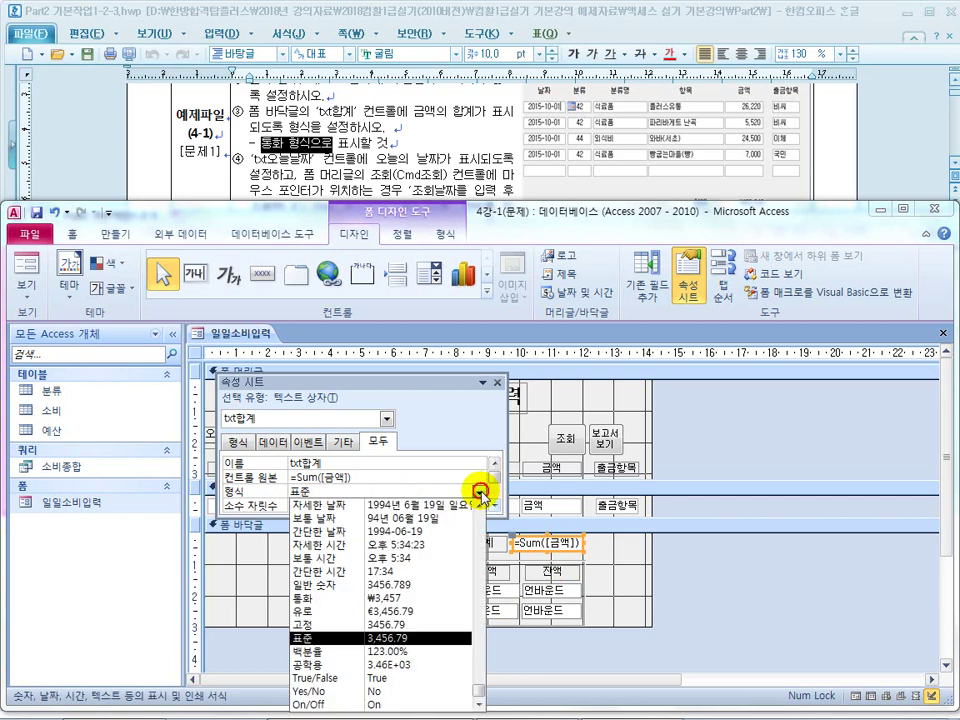
{"action": "left_click", "coordinate": [330, 597]}
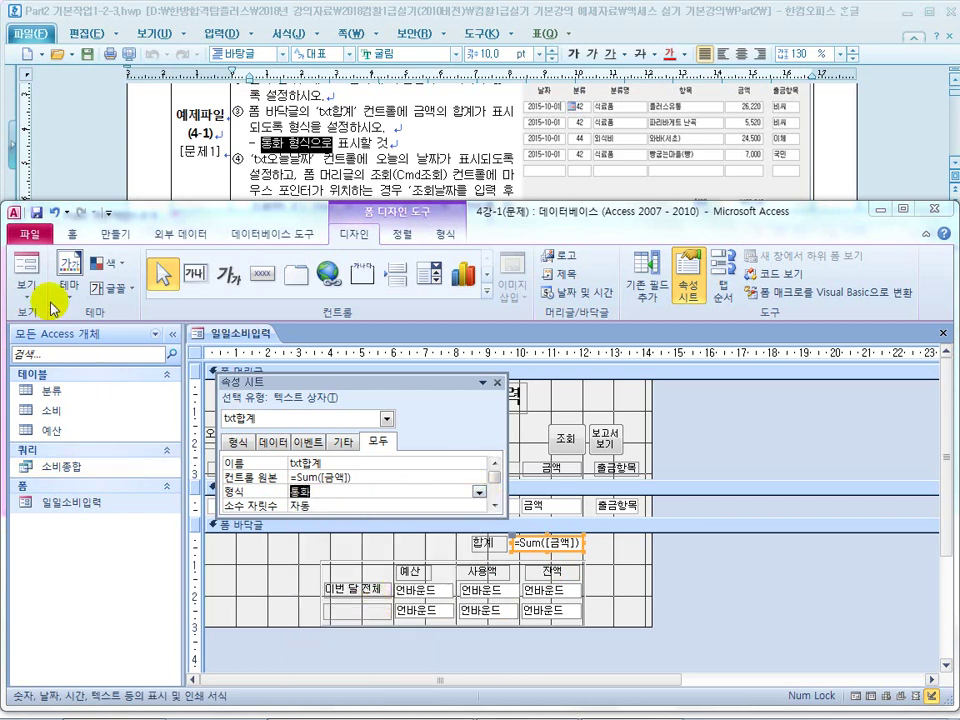
{"action": "left_click", "coordinate": [26, 272]}
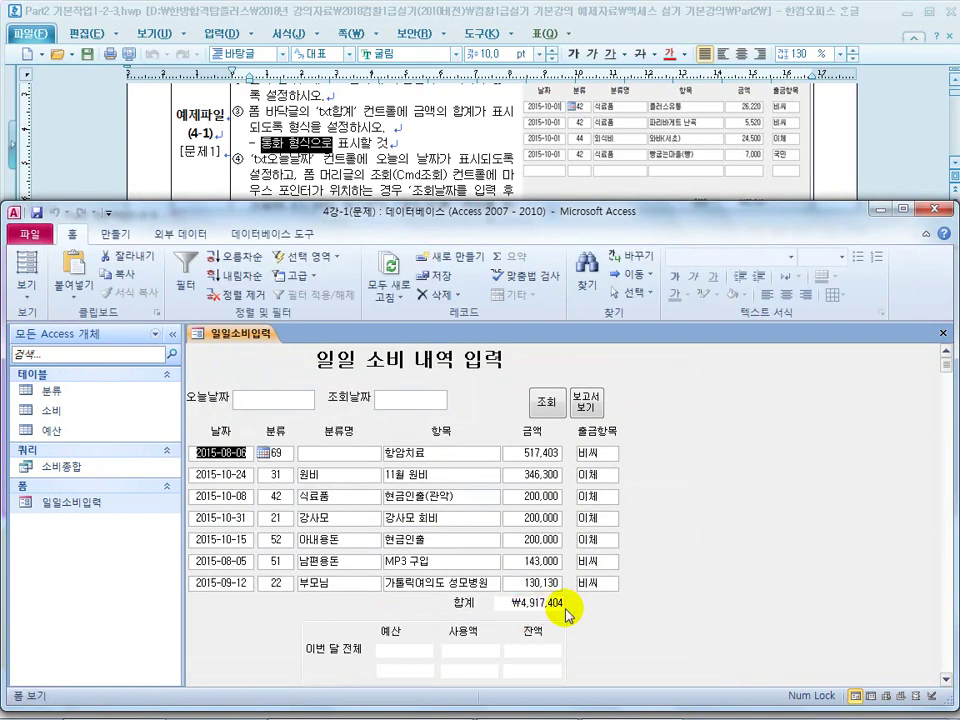
{"action": "left_click", "coordinate": [283, 145]}
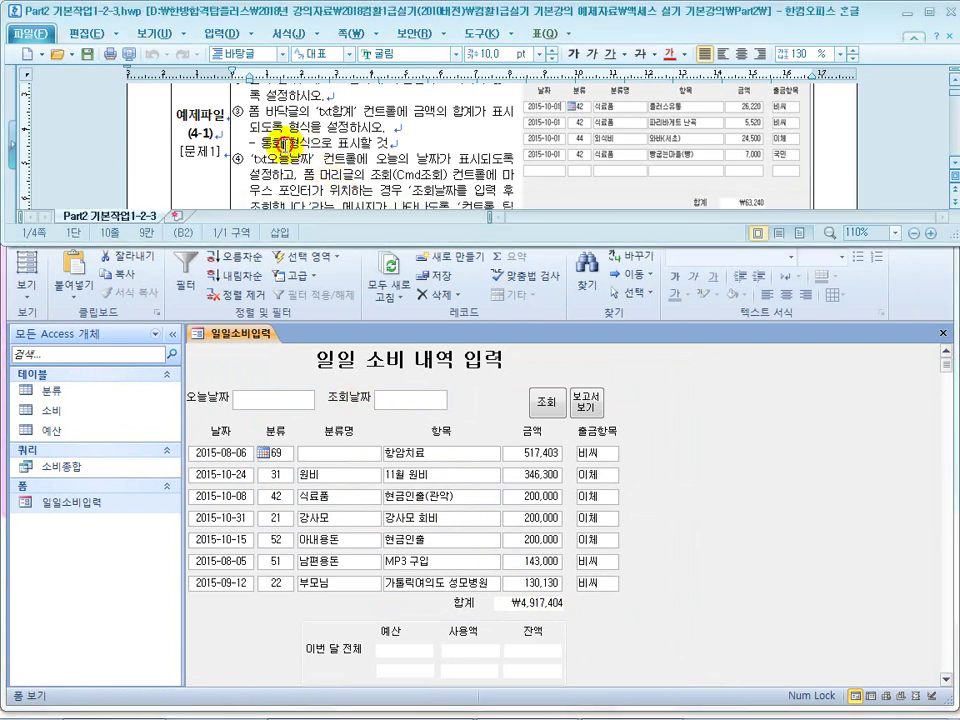
{"action": "left_click_drag", "start_coordinate": [265, 145], "coordinate": [381, 148]}
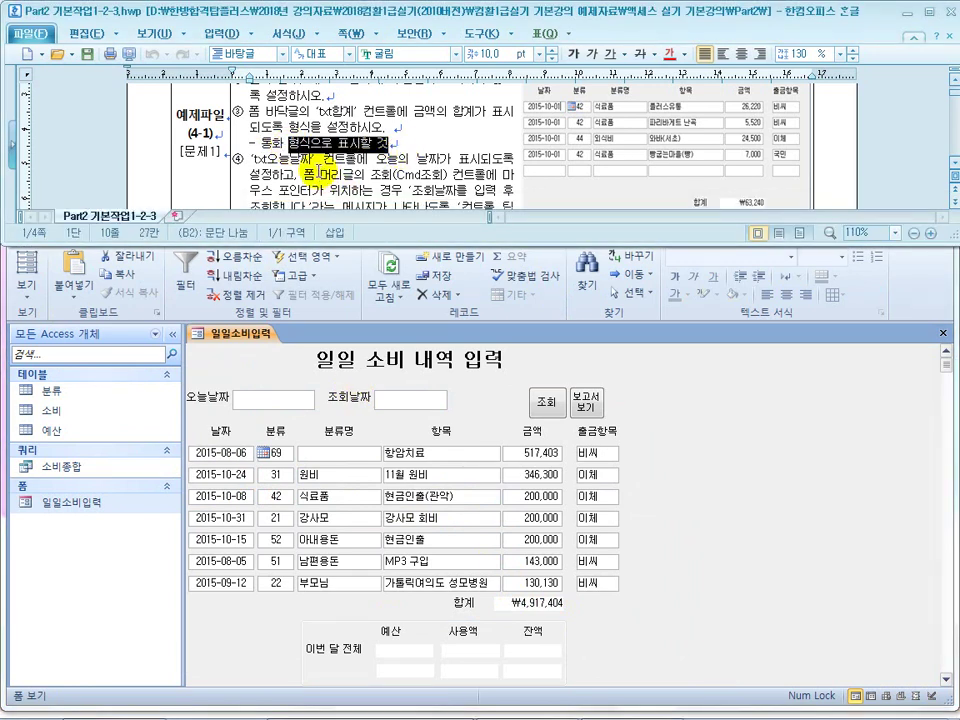
{"action": "left_click", "coordinate": [306, 161]}
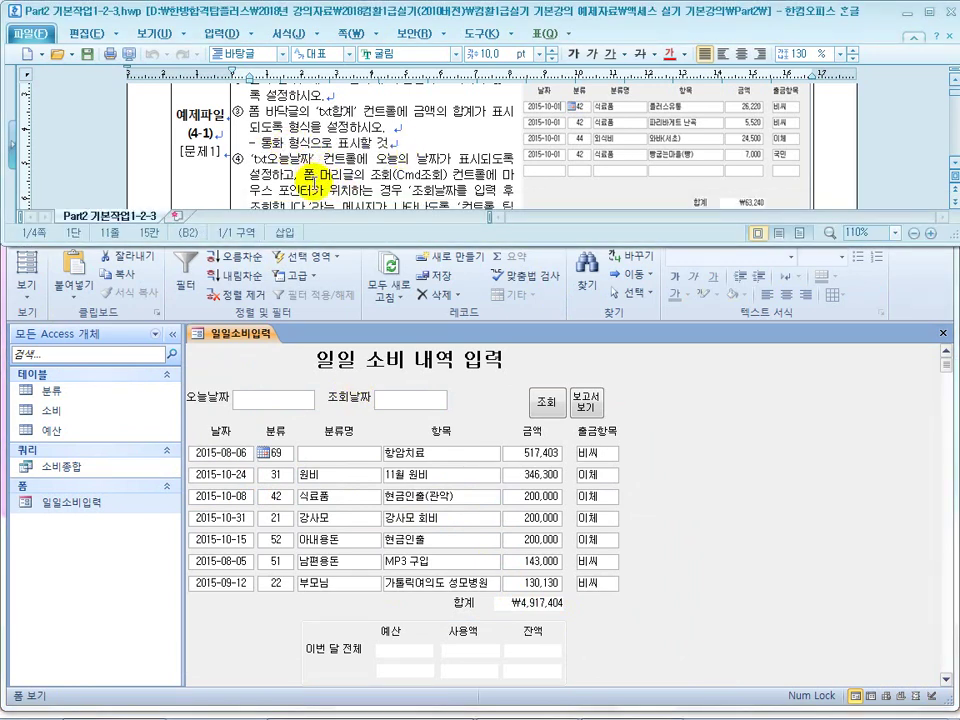
Return to Design view and set the header text box txt오늘날짜's 컨트롤 원본 property to =Date()
{"action": "left_click", "coordinate": [26, 285]}
{"action": "left_click", "coordinate": [26, 285]}
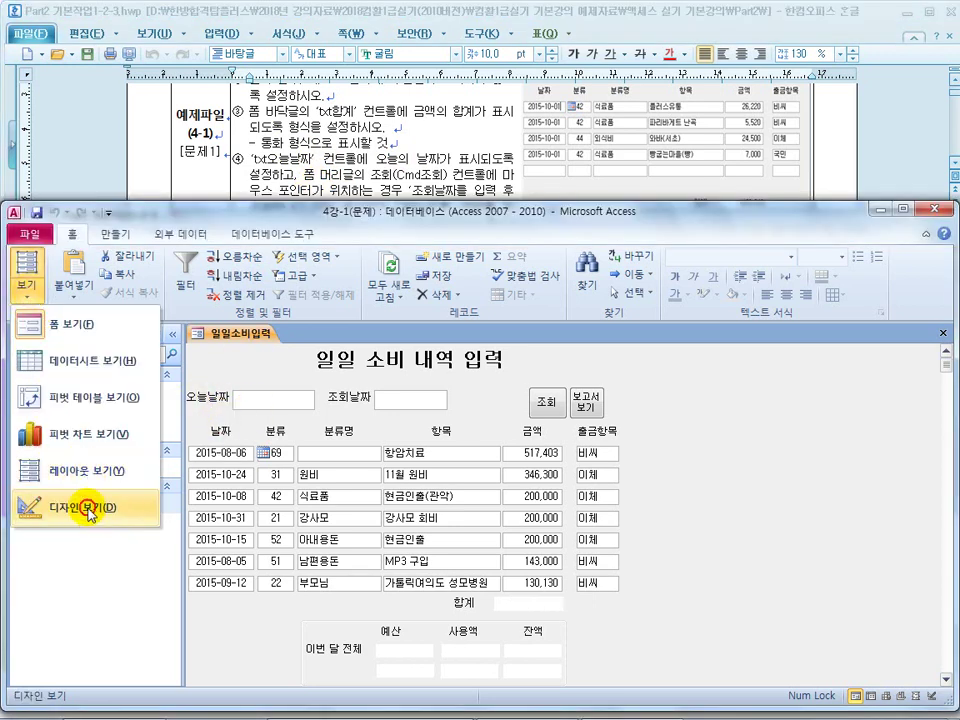
{"action": "left_click", "coordinate": [86, 507]}
{"action": "left_click_drag", "start_coordinate": [330, 381], "coordinate": [337, 506]}
{"action": "left_click", "coordinate": [290, 436]}
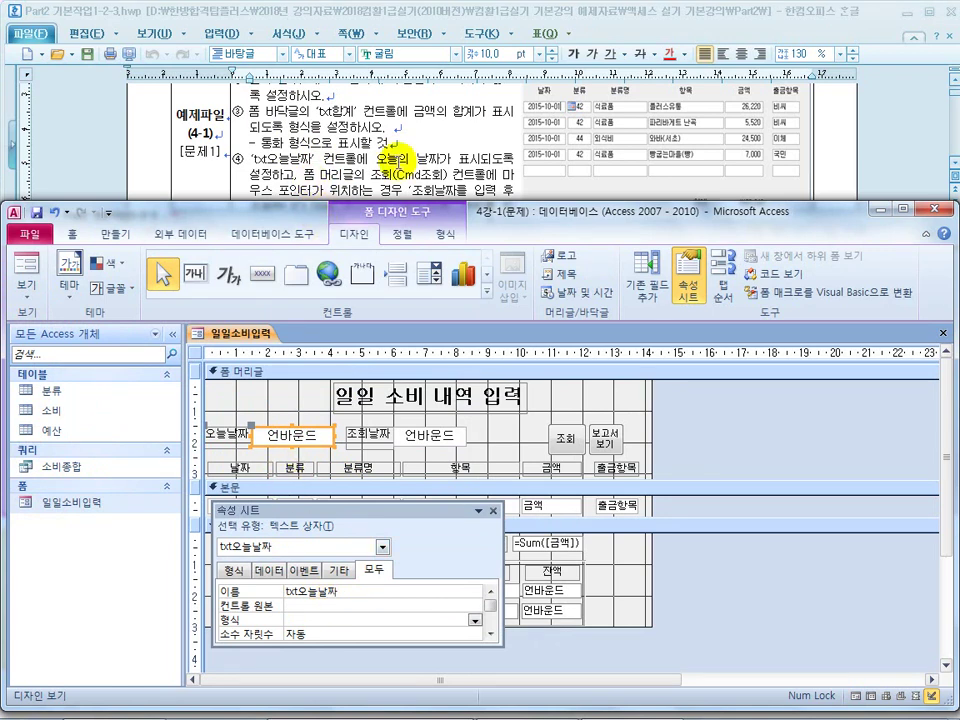
{"action": "left_click", "coordinate": [252, 606]}
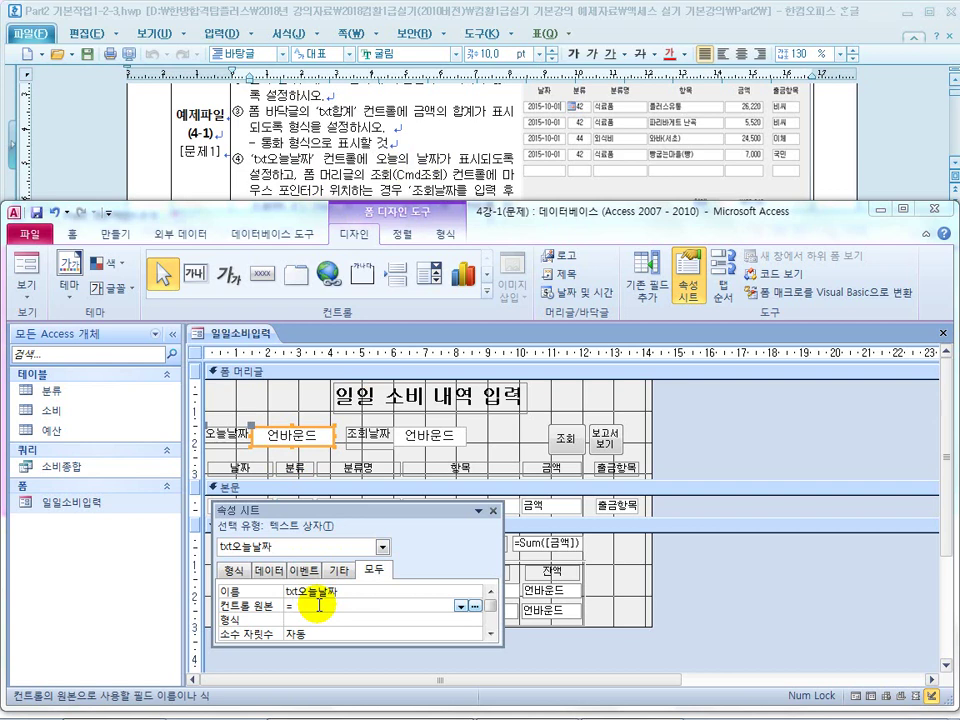
{"action": "type", "text": "=date("}
{"action": "key", "text": "Return"}
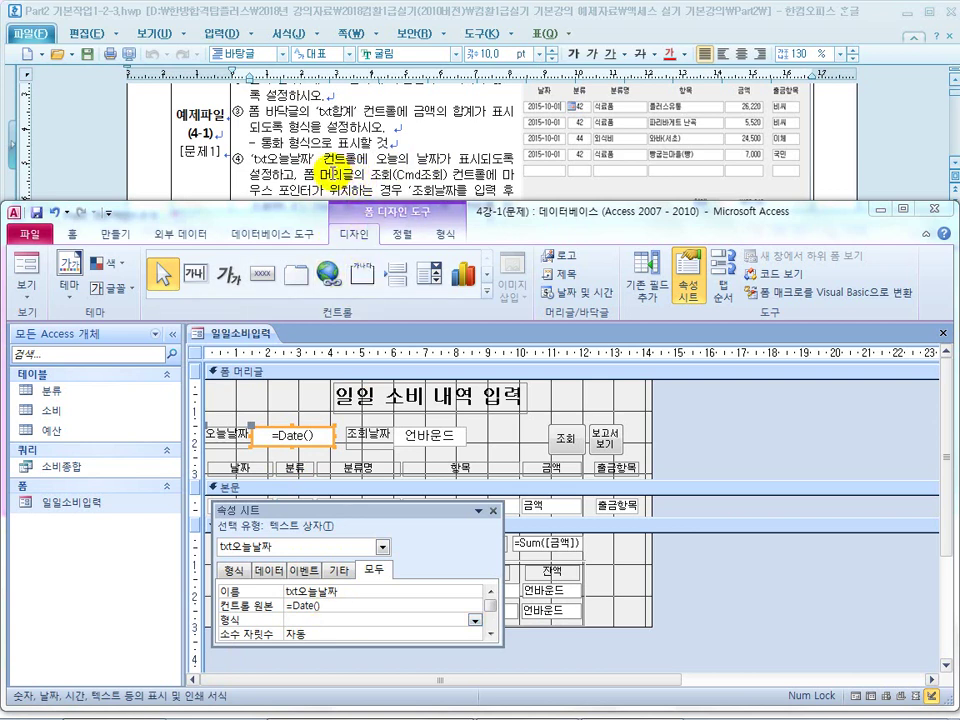
Preview the 오늘날짜 box in Form view and return to Design view
{"action": "left_click", "coordinate": [27, 266]}
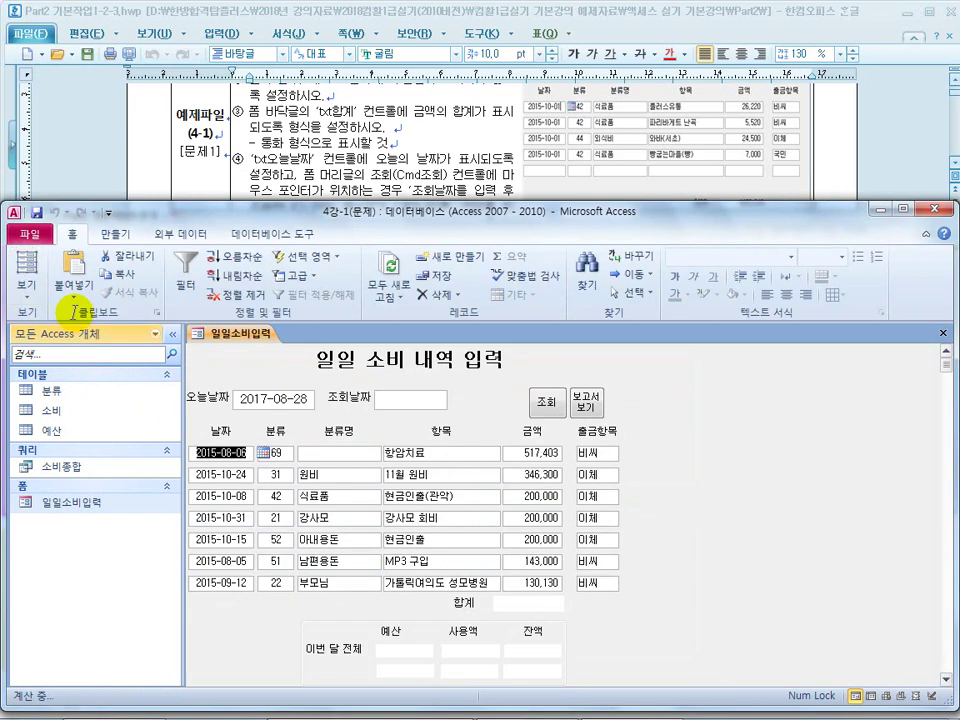
{"action": "left_click", "coordinate": [26, 290]}
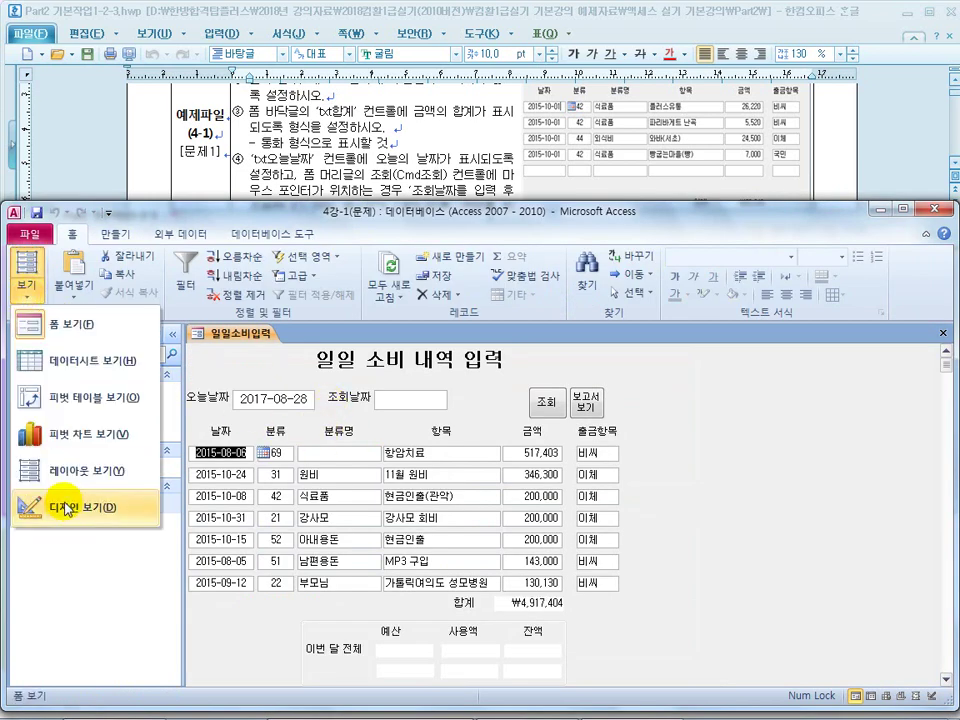
{"action": "left_click", "coordinate": [64, 505]}
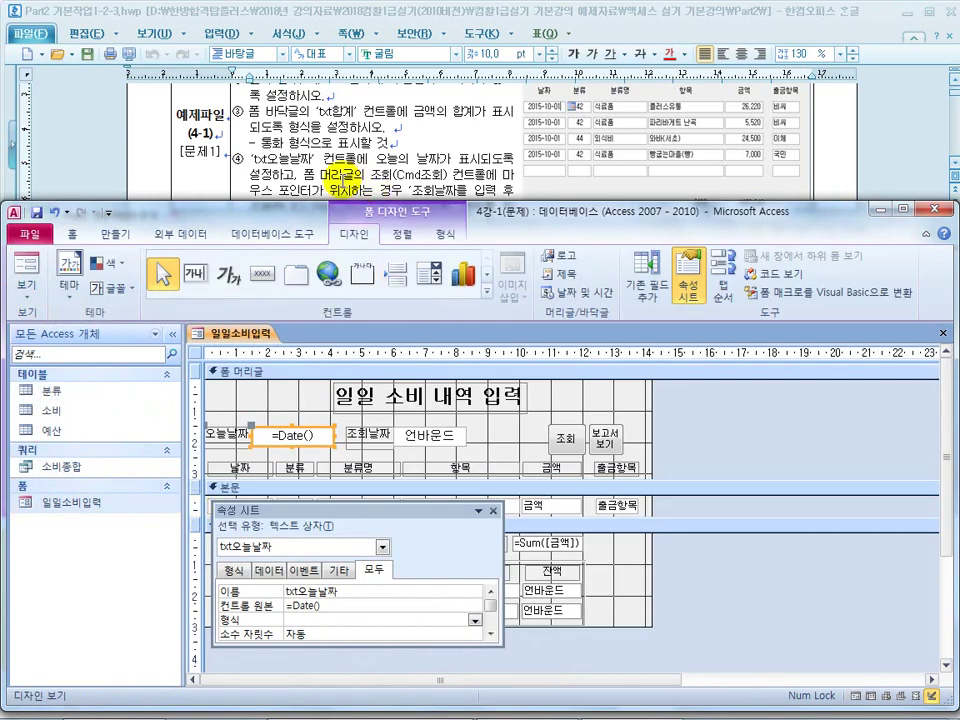
Inspect the 폼 머리글, 본문 and 폼 바닥글 sections of the form in the property sheet
{"action": "left_click", "coordinate": [253, 370]}
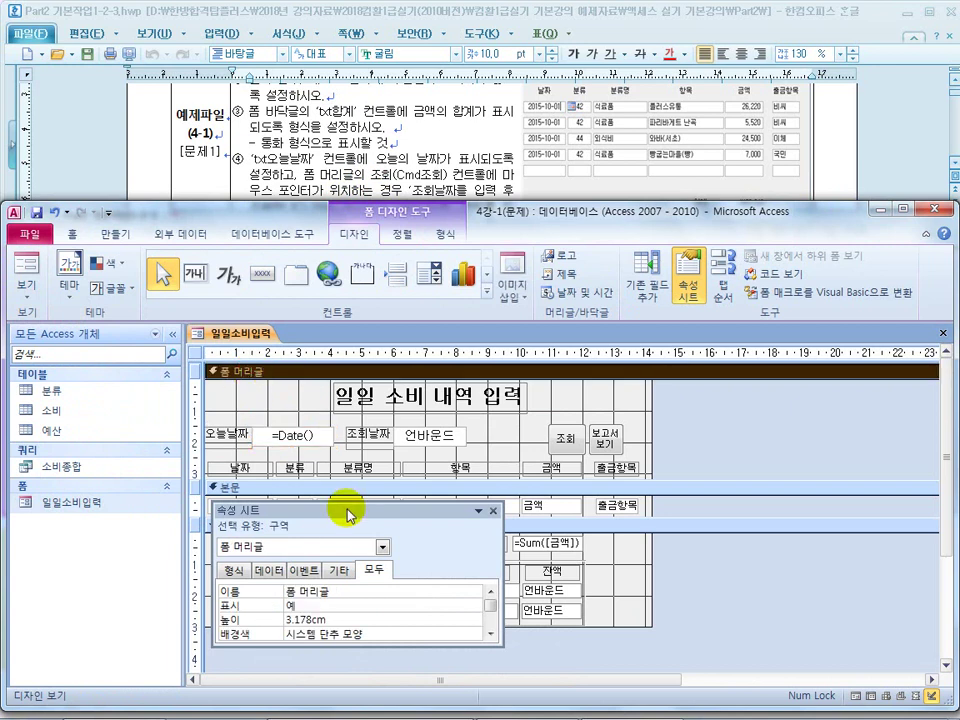
{"action": "left_click_drag", "start_coordinate": [349, 513], "coordinate": [612, 512]}
{"action": "left_click", "coordinate": [242, 488]}
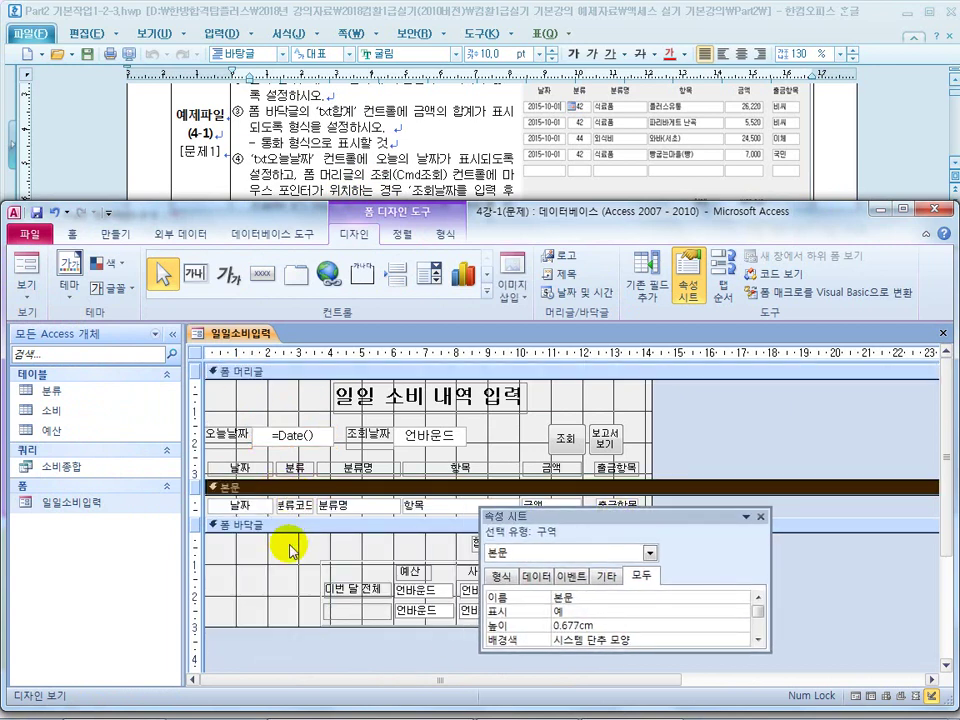
{"action": "left_click", "coordinate": [218, 524]}
{"action": "left_click_drag", "start_coordinate": [568, 516], "coordinate": [288, 525]}
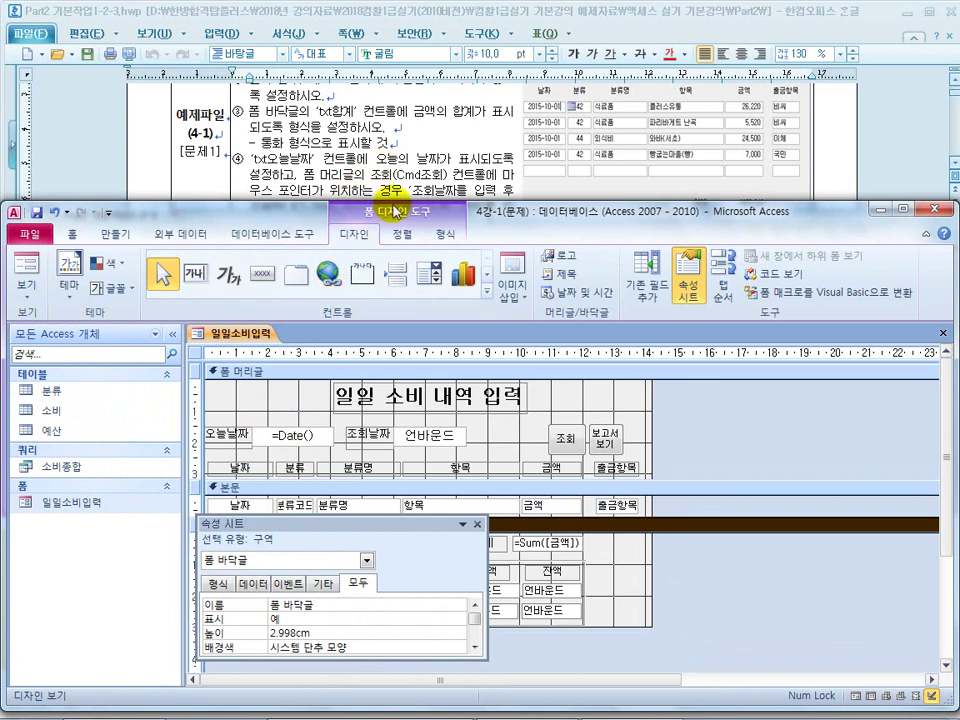
Select the header's 조회 button, read instruction ④ about its 컨트롤 팁 텍스트, and switch to Form view to examine the button
{"action": "left_click", "coordinate": [565, 438]}
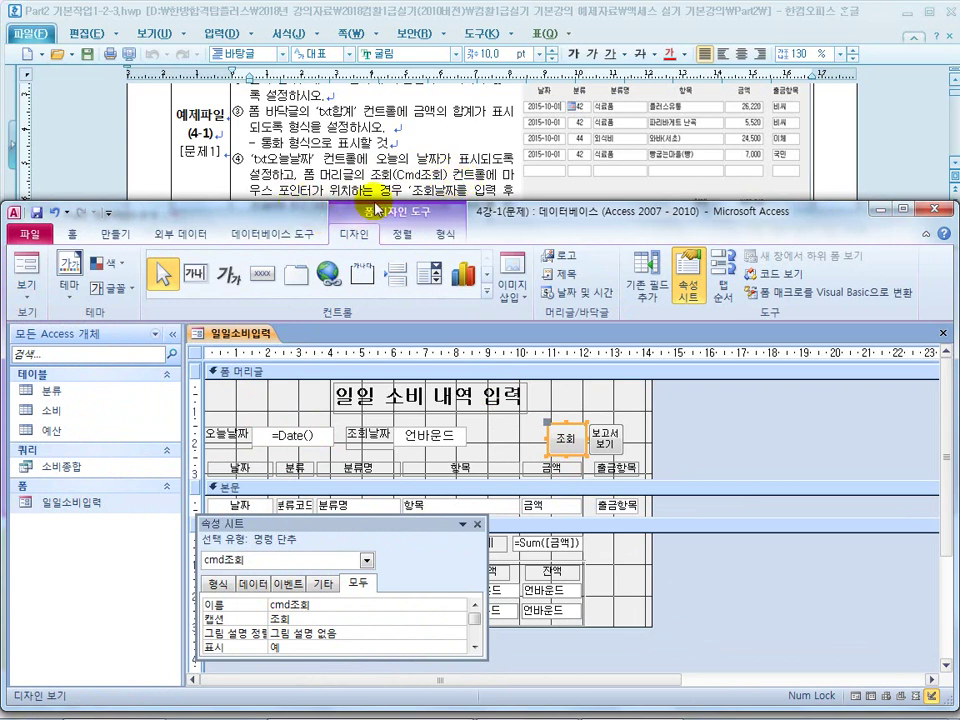
{"action": "left_click", "coordinate": [420, 168]}
{"action": "scroll", "coordinate": [422, 166], "scroll_direction": "down", "scroll_amount": 1}
{"action": "left_click_drag", "start_coordinate": [428, 138], "coordinate": [274, 152]}
{"action": "left_click", "coordinate": [274, 152]}
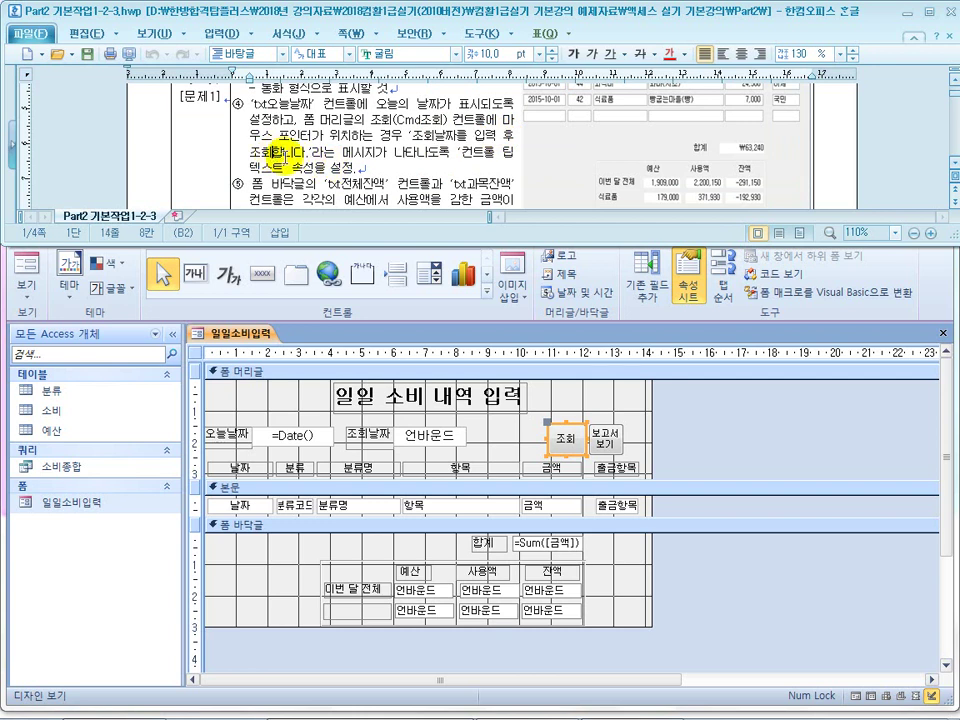
{"action": "left_click_drag", "start_coordinate": [352, 152], "coordinate": [460, 152]}
{"action": "left_click_drag", "start_coordinate": [301, 168], "coordinate": [368, 169]}
{"action": "left_click", "coordinate": [368, 169]}
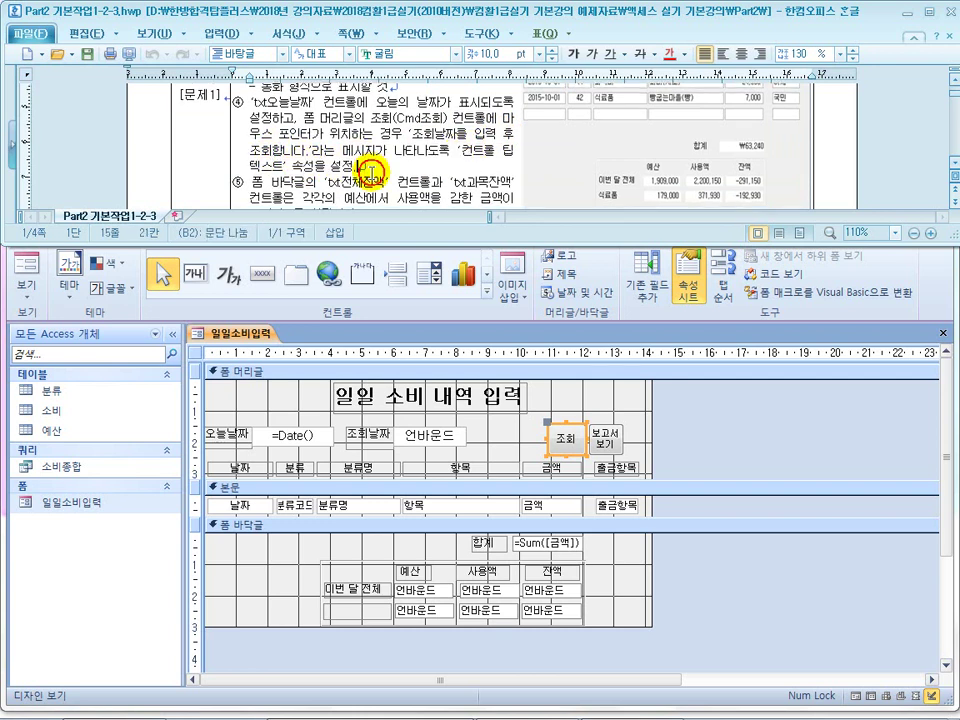
{"action": "left_click", "coordinate": [27, 267]}
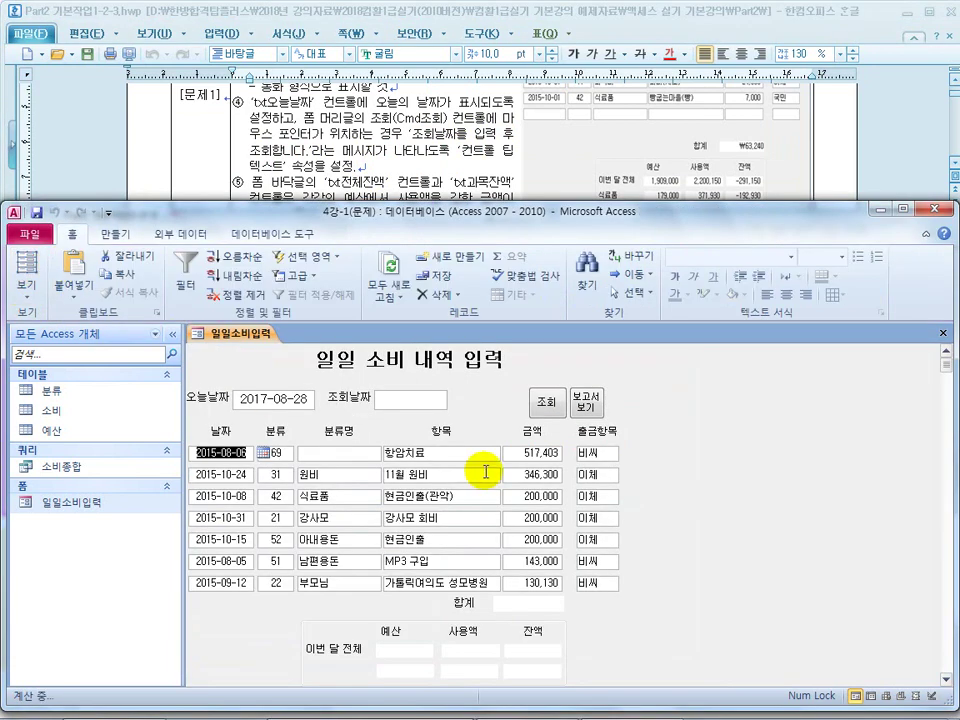
Return to Design view and set the 조회 button's 컨트롤 팁 텍스트 to 조회날짜를 입력 후 조회합니다
{"action": "left_click", "coordinate": [547, 415]}
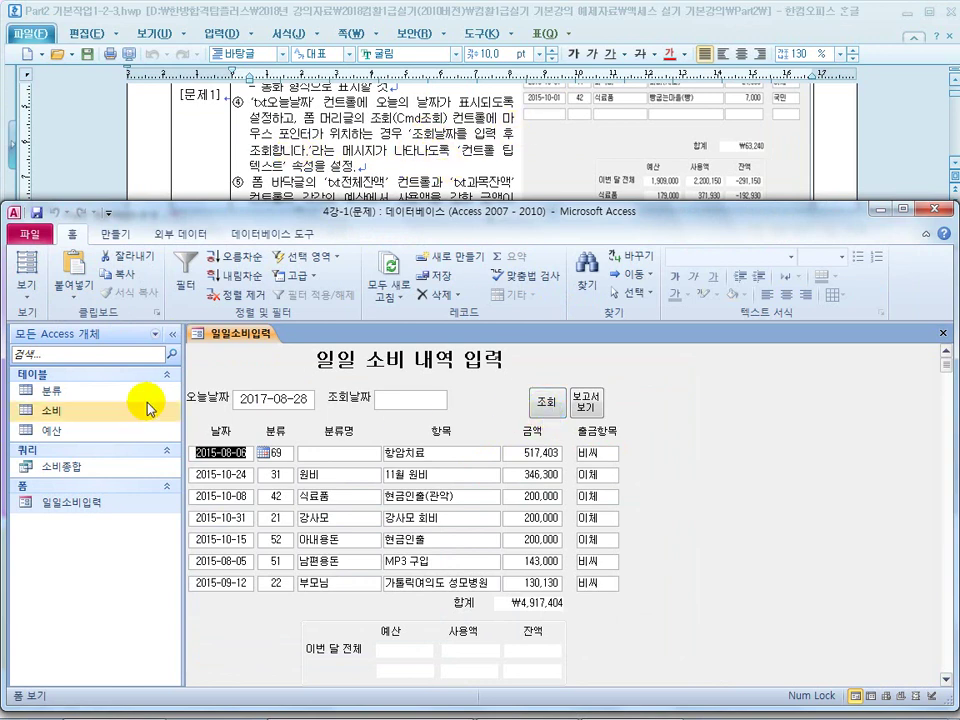
{"action": "left_click", "coordinate": [26, 275]}
{"action": "left_click", "coordinate": [50, 500]}
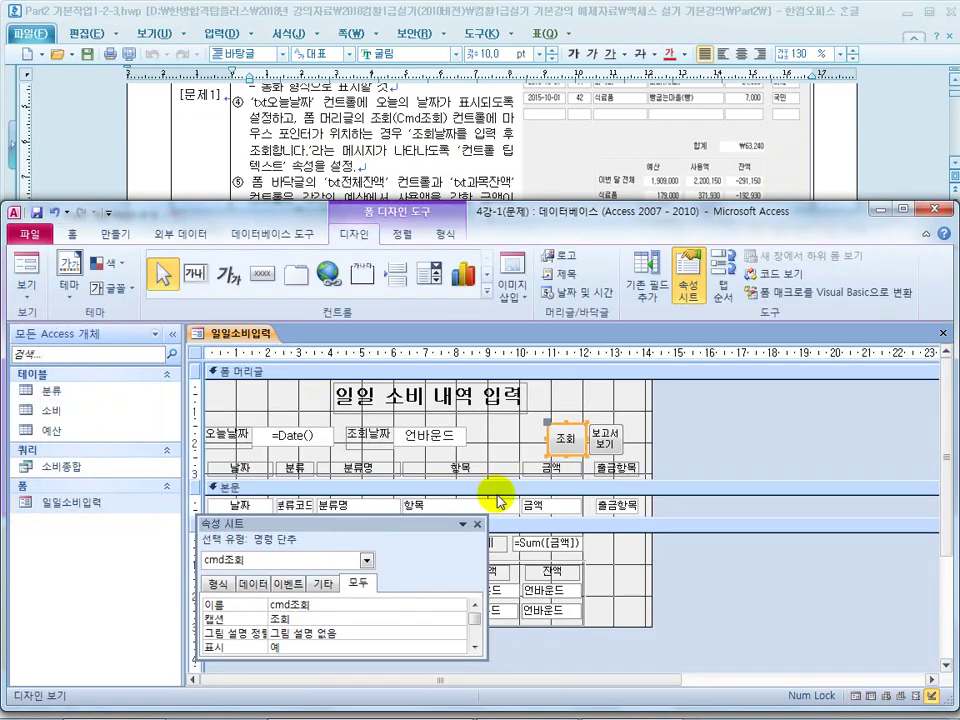
{"action": "left_click_drag", "start_coordinate": [406, 511], "coordinate": [419, 446]}
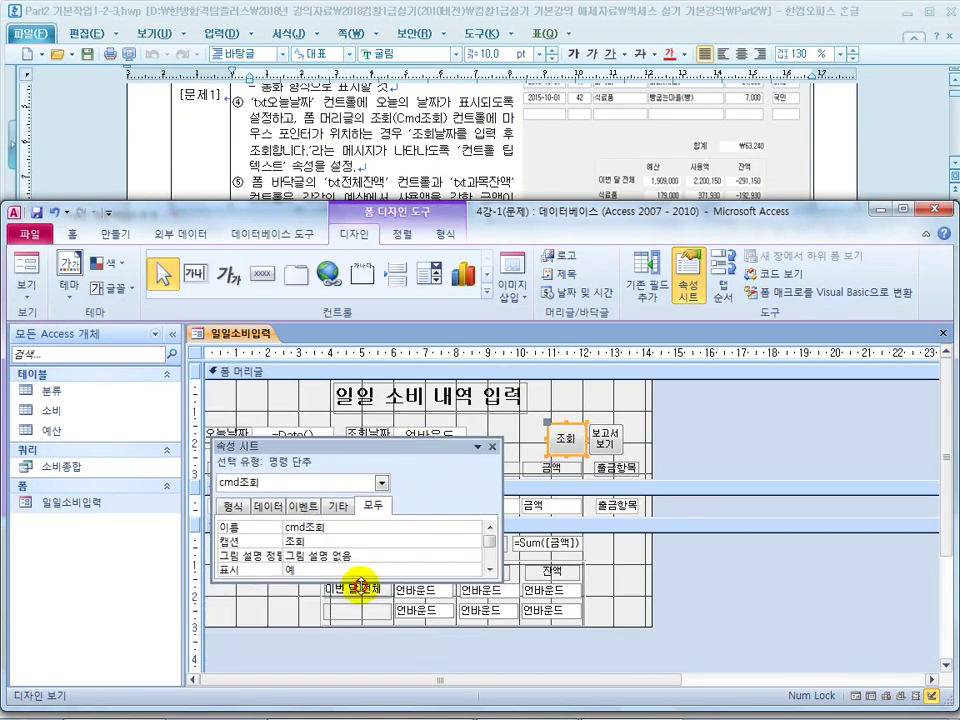
{"action": "left_click_drag", "start_coordinate": [360, 577], "coordinate": [360, 625]}
{"action": "left_click", "coordinate": [341, 508]}
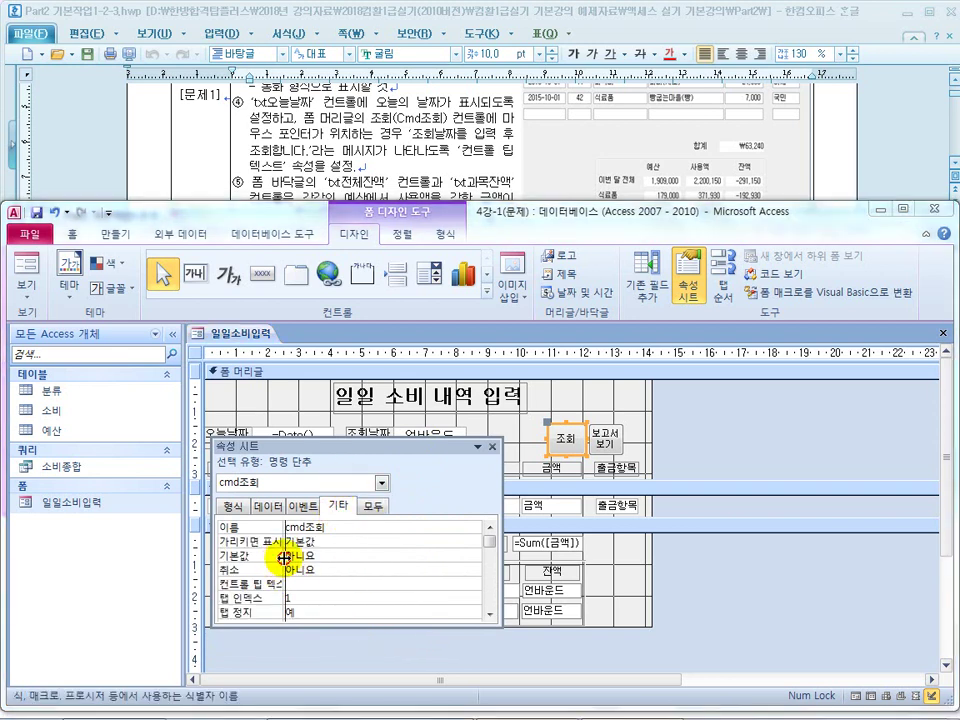
{"action": "left_click_drag", "start_coordinate": [281, 558], "coordinate": [301, 557]}
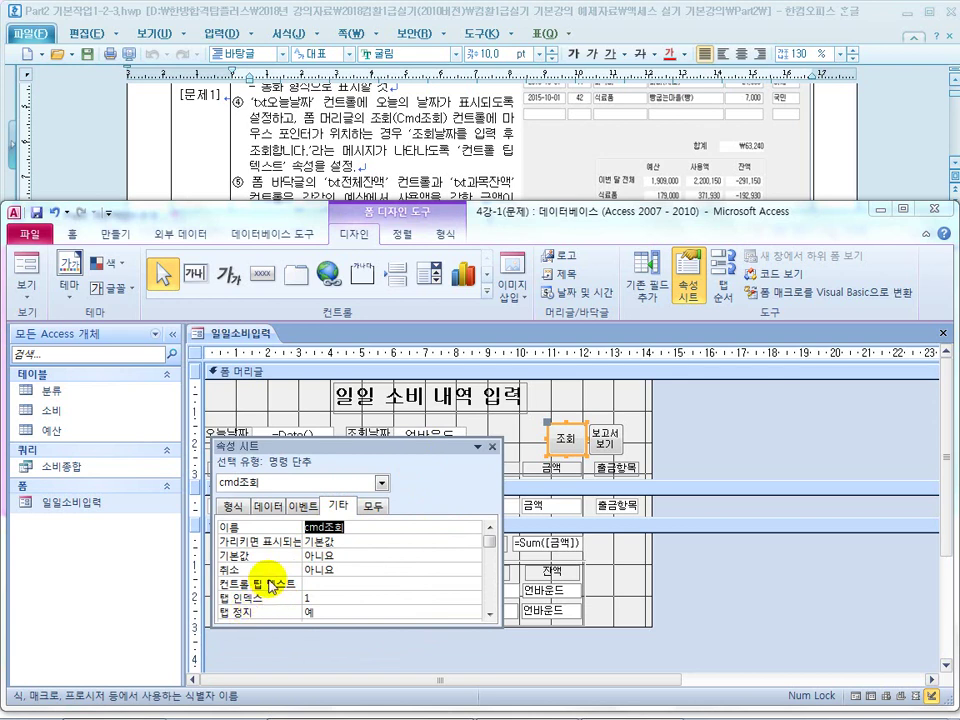
{"action": "left_click", "coordinate": [321, 587]}
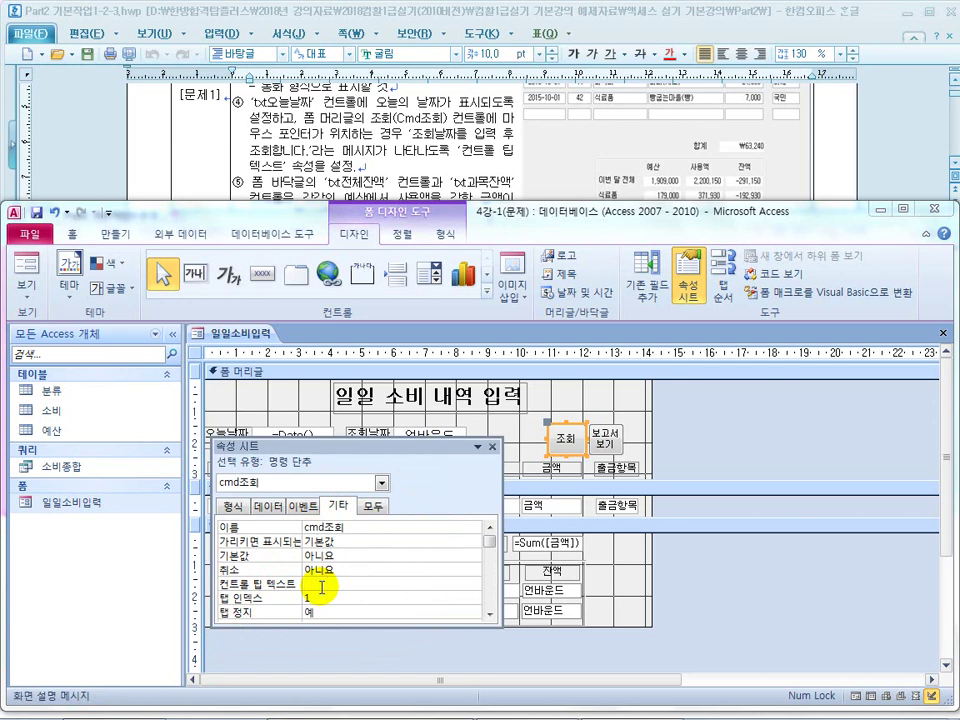
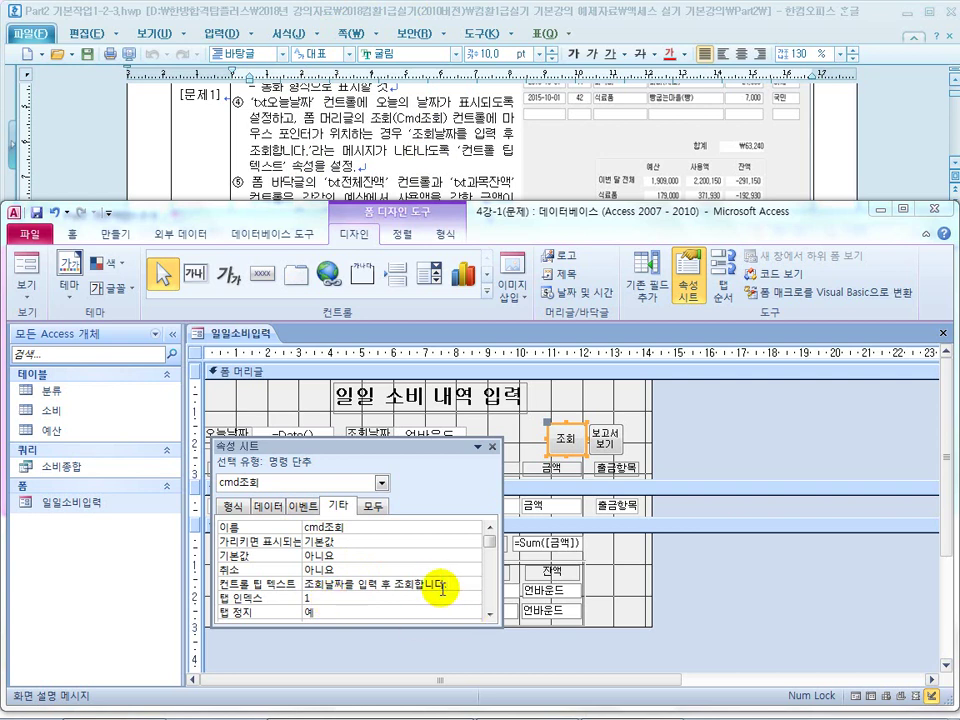
Preview the 조회 button's control tip in Form view and return to Design view
{"action": "left_click", "coordinate": [27, 268]}
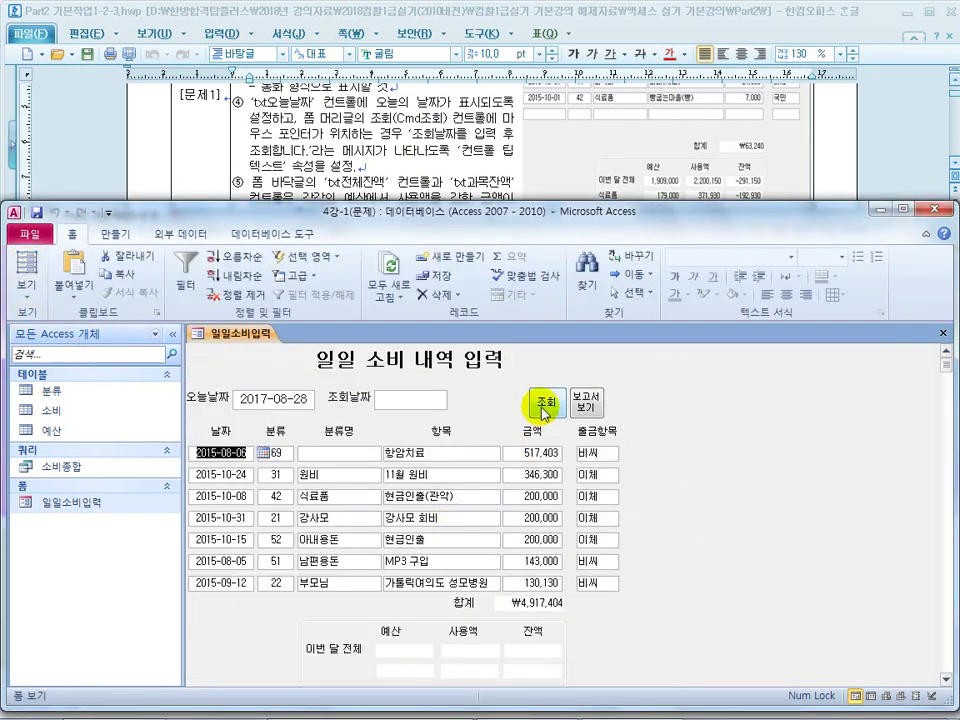
{"action": "mouse_move", "coordinate": [545, 412]}
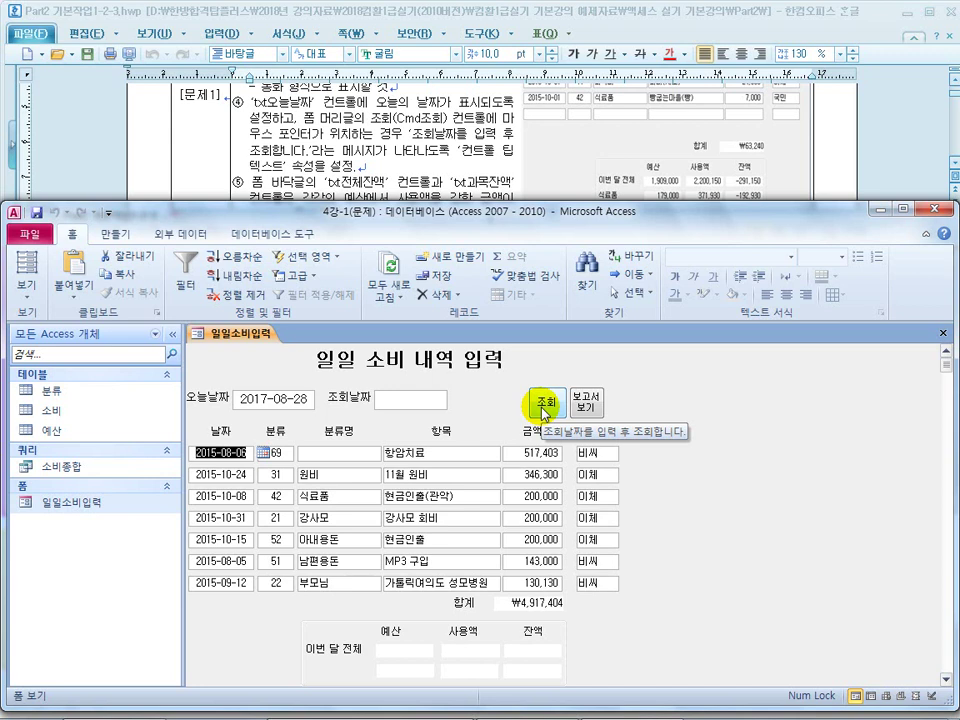
{"action": "left_click", "coordinate": [27, 288]}
{"action": "left_click", "coordinate": [60, 507]}
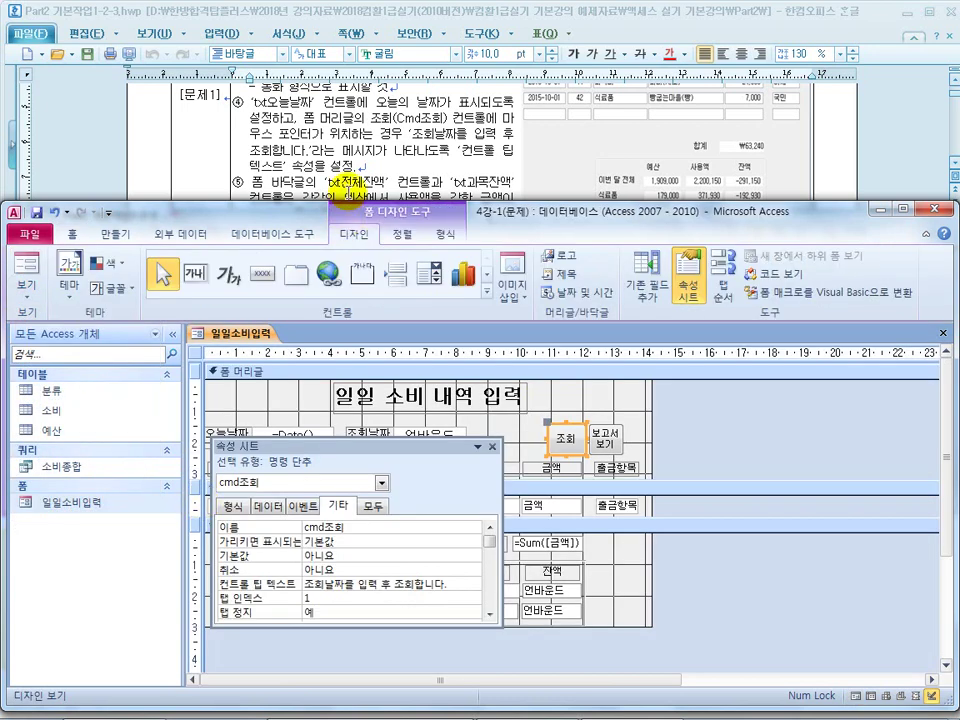
Read instruction ⑤ in the problem document and check the names of the footer's 잔액, 예산 and 사용액 text boxes
{"action": "left_click", "coordinate": [350, 182]}
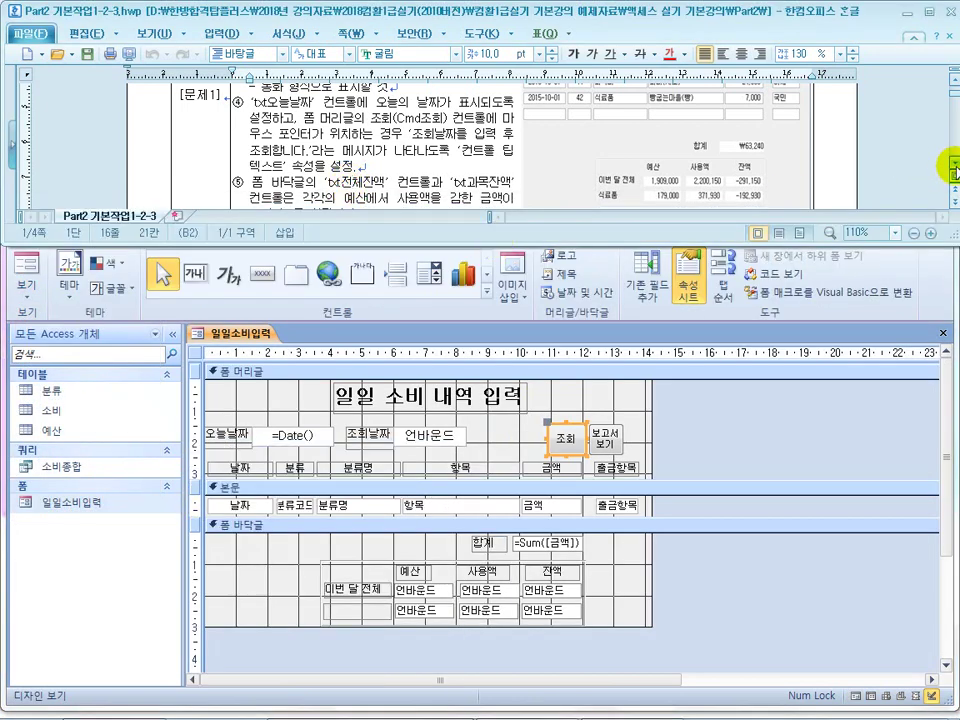
{"action": "scroll", "coordinate": [943, 160], "scroll_direction": "down", "scroll_amount": 2}
{"action": "left_click_drag", "start_coordinate": [293, 145], "coordinate": [408, 143]}
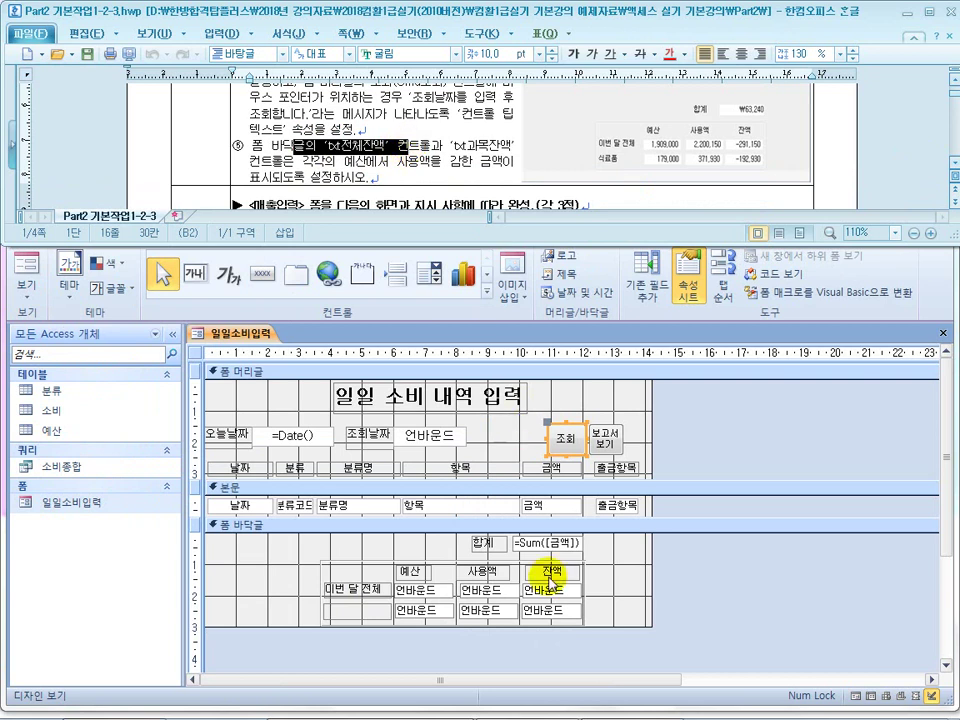
{"action": "left_click", "coordinate": [550, 589]}
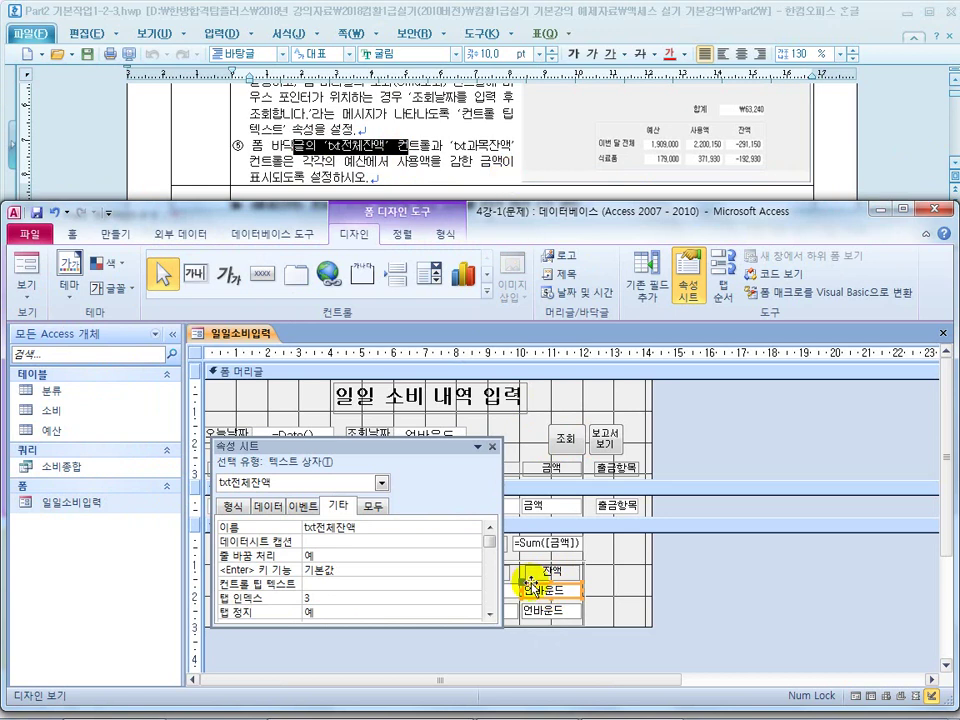
{"action": "left_click", "coordinate": [538, 608]}
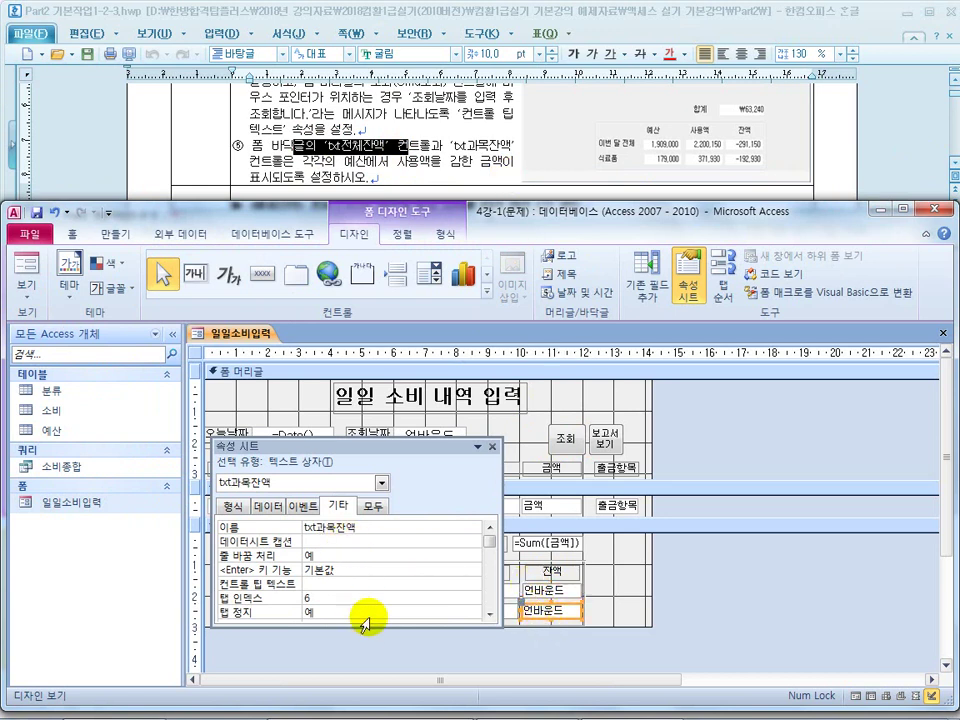
{"action": "left_click_drag", "start_coordinate": [368, 626], "coordinate": [368, 568]}
{"action": "left_click_drag", "start_coordinate": [362, 449], "coordinate": [371, 374]}
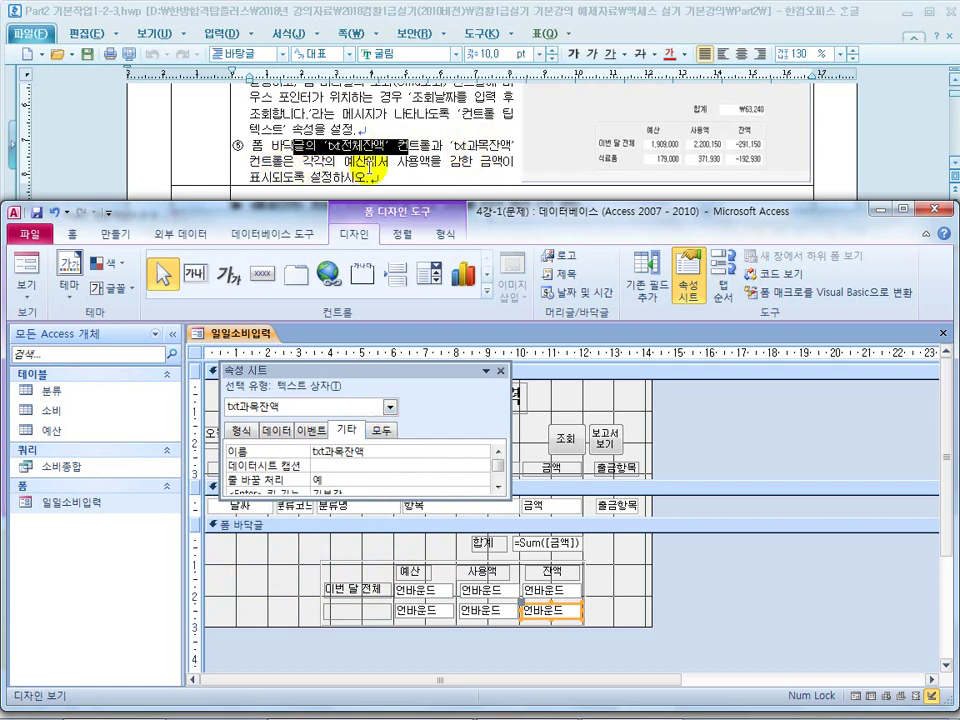
{"action": "left_click", "coordinate": [415, 589]}
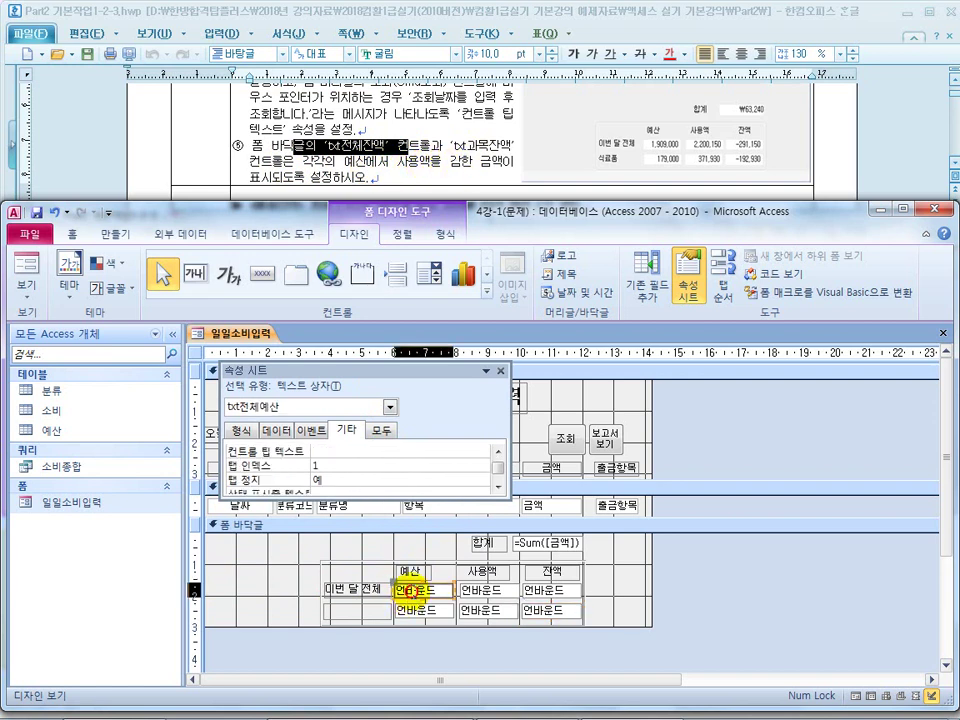
{"action": "left_click", "coordinate": [486, 592]}
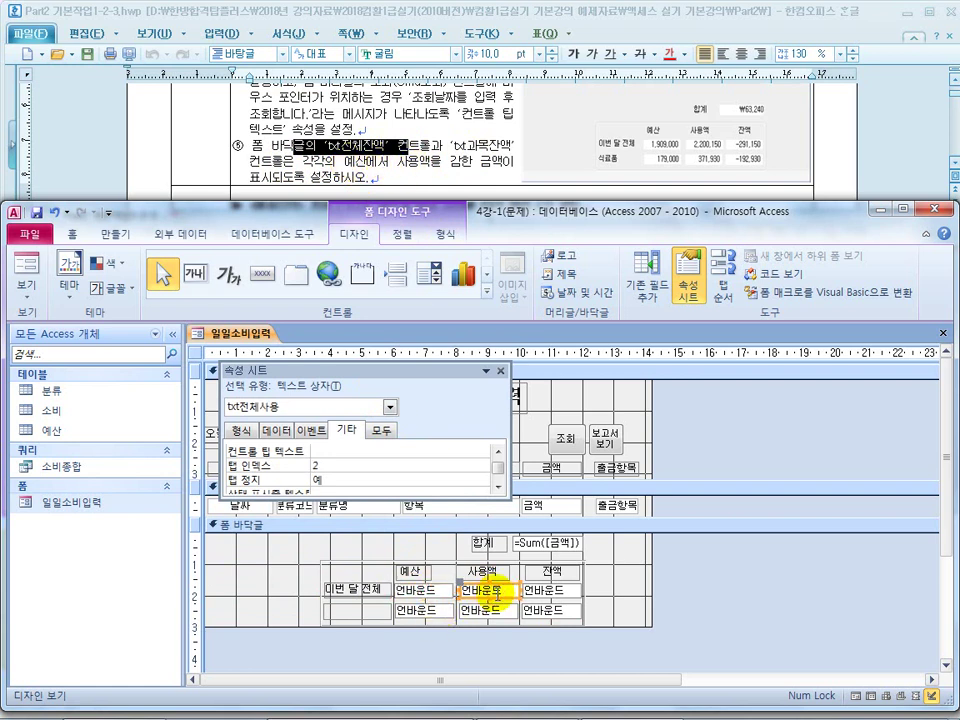
Set the 컨트롤 원본 of the footer text box txt전체잔액 to =[예산]-[사용액]
{"action": "left_click", "coordinate": [531, 592]}
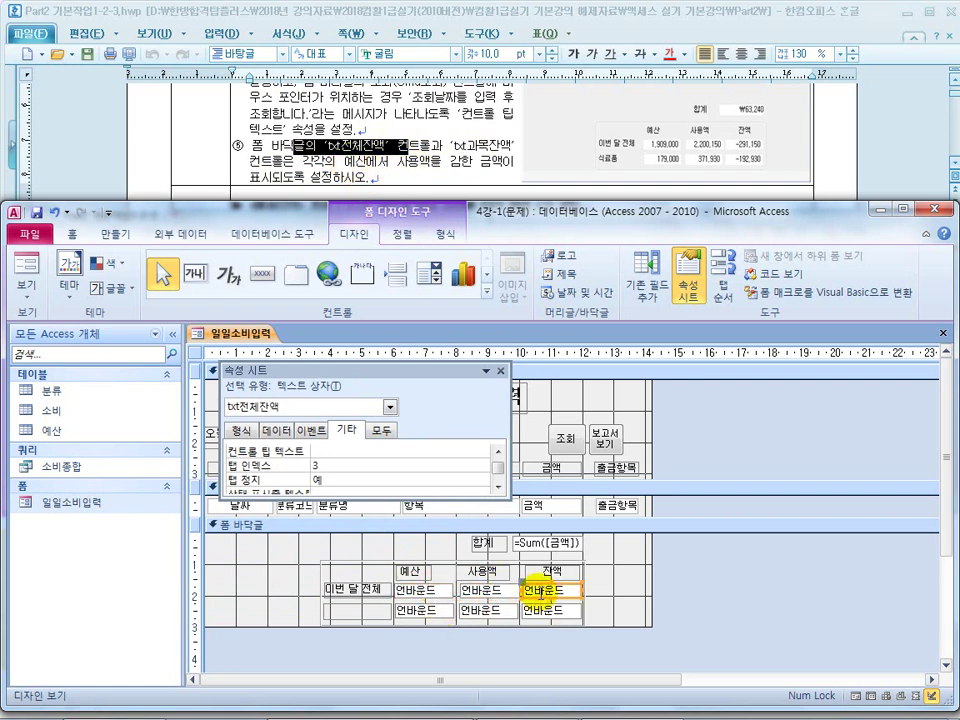
{"action": "left_click", "coordinate": [498, 455]}
{"action": "left_click", "coordinate": [498, 455]}
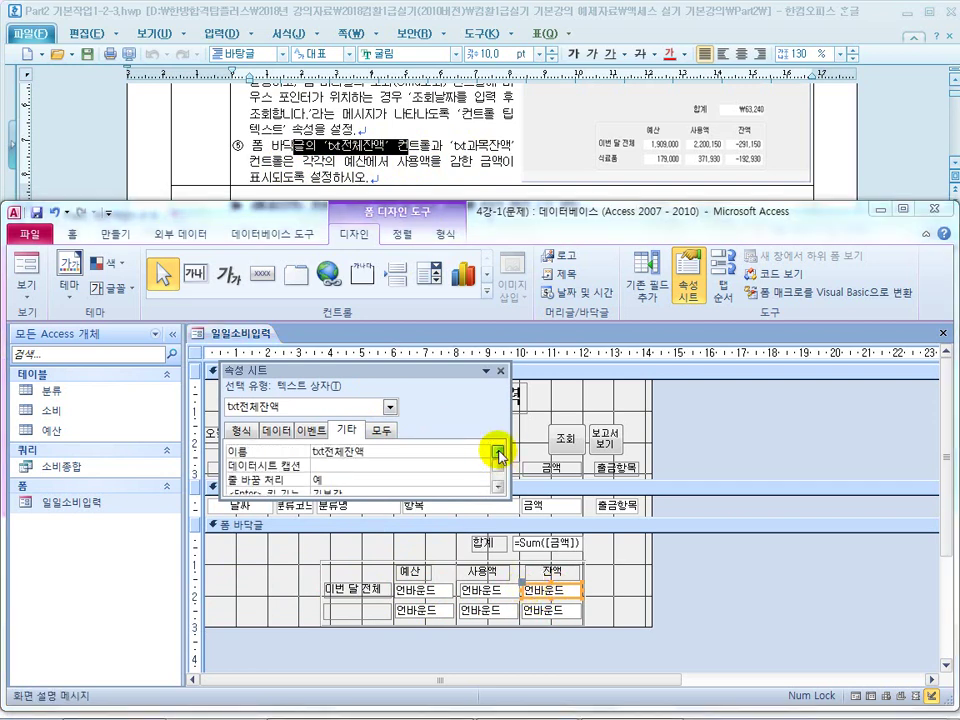
{"action": "left_click", "coordinate": [342, 465]}
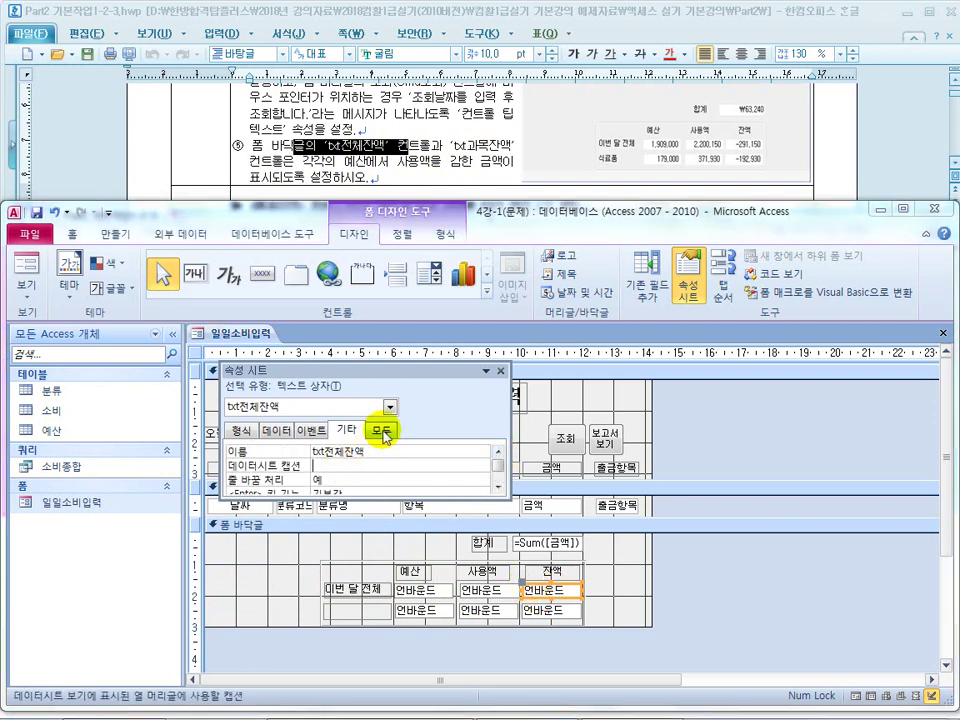
{"action": "left_click", "coordinate": [381, 430]}
{"action": "left_click", "coordinate": [498, 457]}
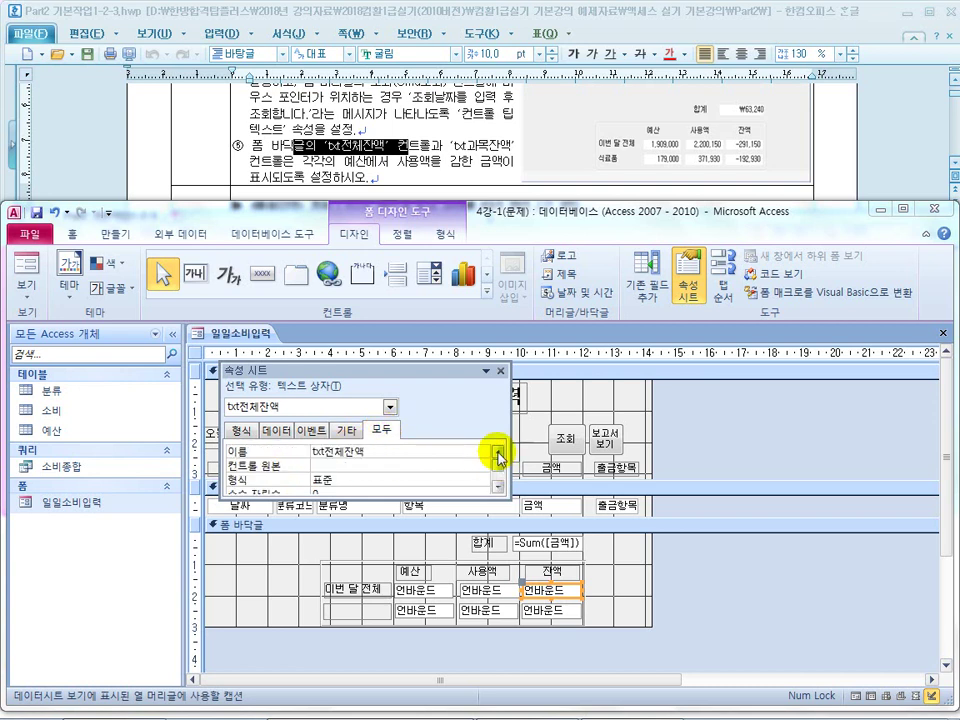
{"action": "left_click", "coordinate": [340, 465]}
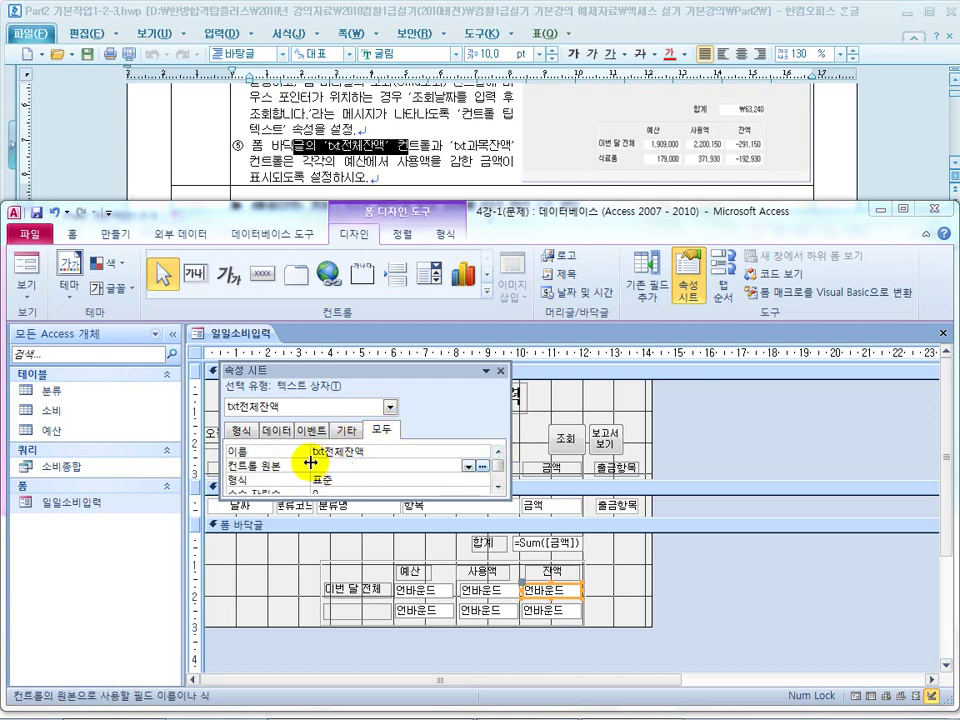
{"action": "left_click_drag", "start_coordinate": [283, 461], "coordinate": [282, 461]}
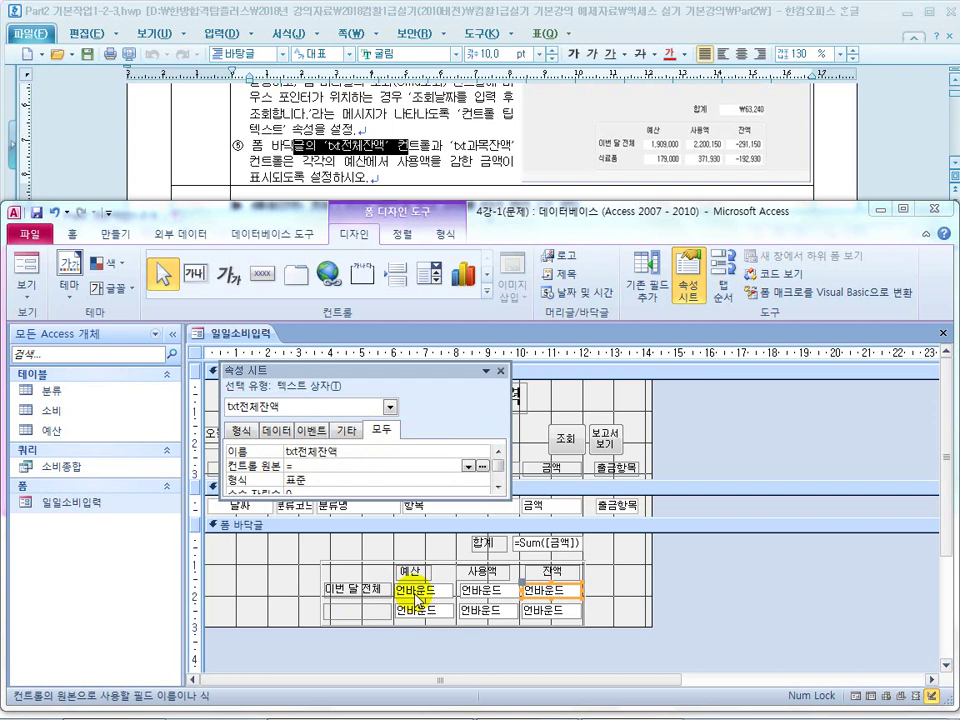
{"action": "type", "text": "예산"}
{"action": "type", "text": "-ㅅ"}
{"action": "type", "text": "용액"}
{"action": "key", "text": "Return"}
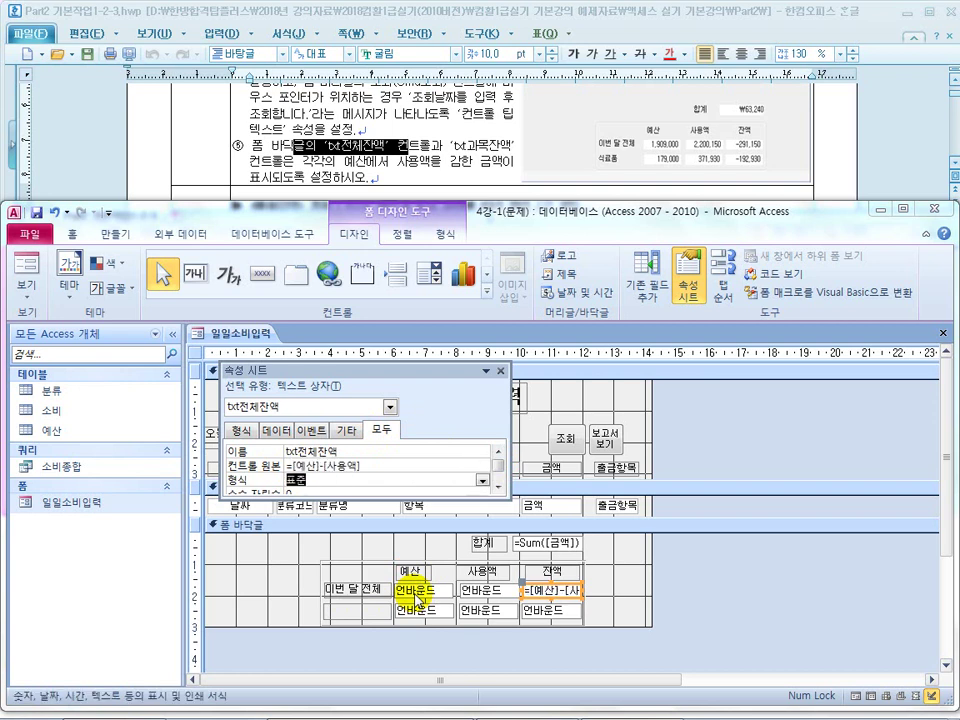
Compare the 컨트롤 원본 of txt합계 and txt전체잔액, and switch to the PowerPoint slide show on problem 4-1
{"action": "left_click", "coordinate": [549, 543]}
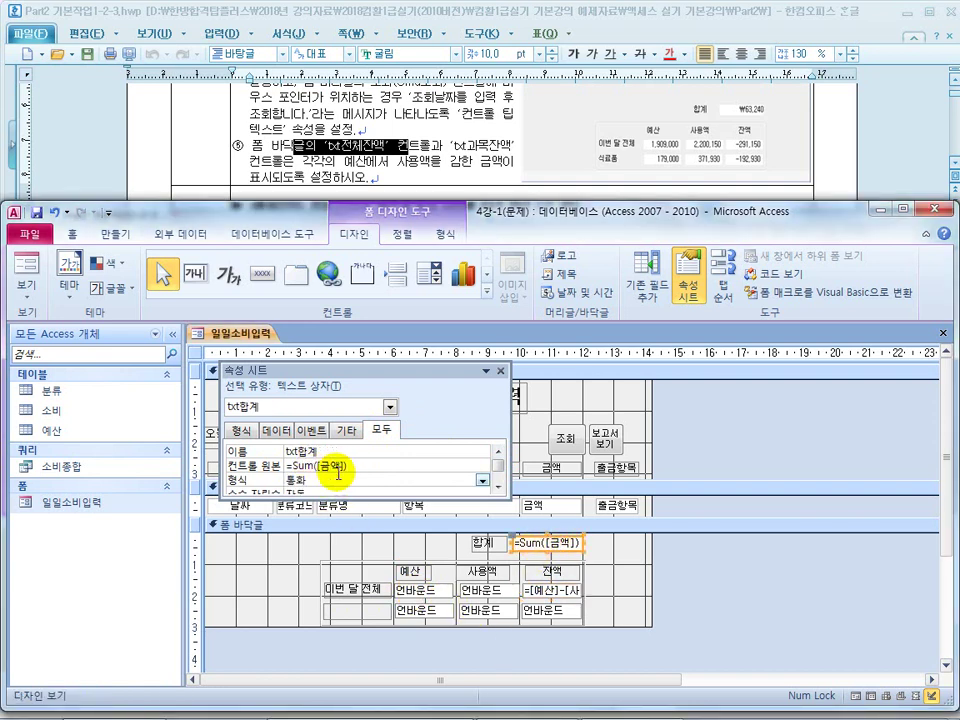
{"action": "left_click", "coordinate": [536, 590]}
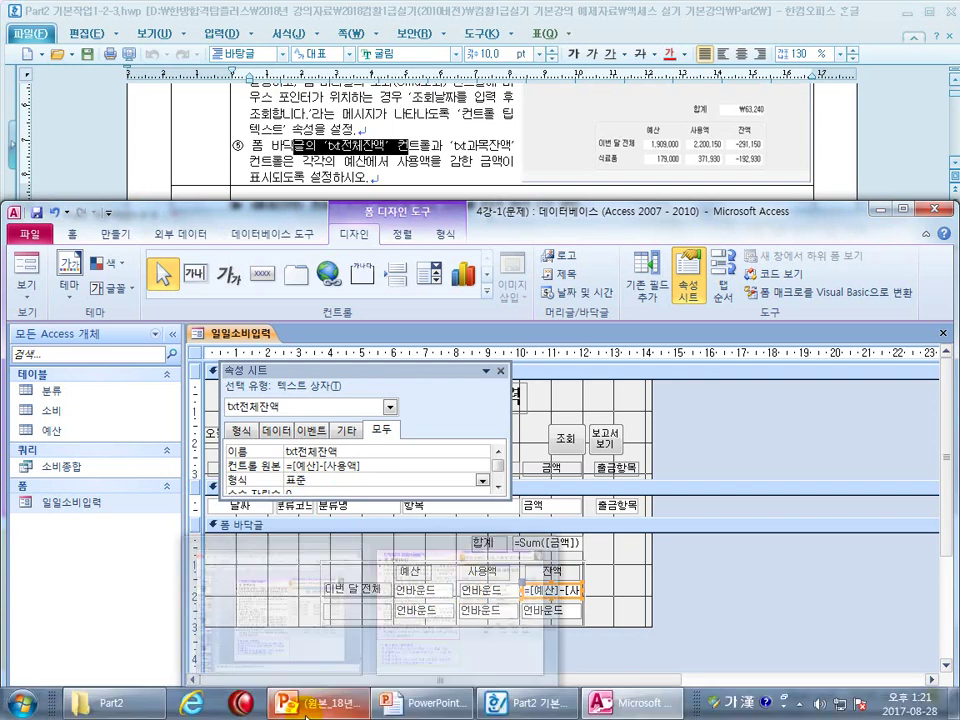
{"action": "left_click", "coordinate": [22, 703]}
{"action": "left_click", "coordinate": [452, 165]}
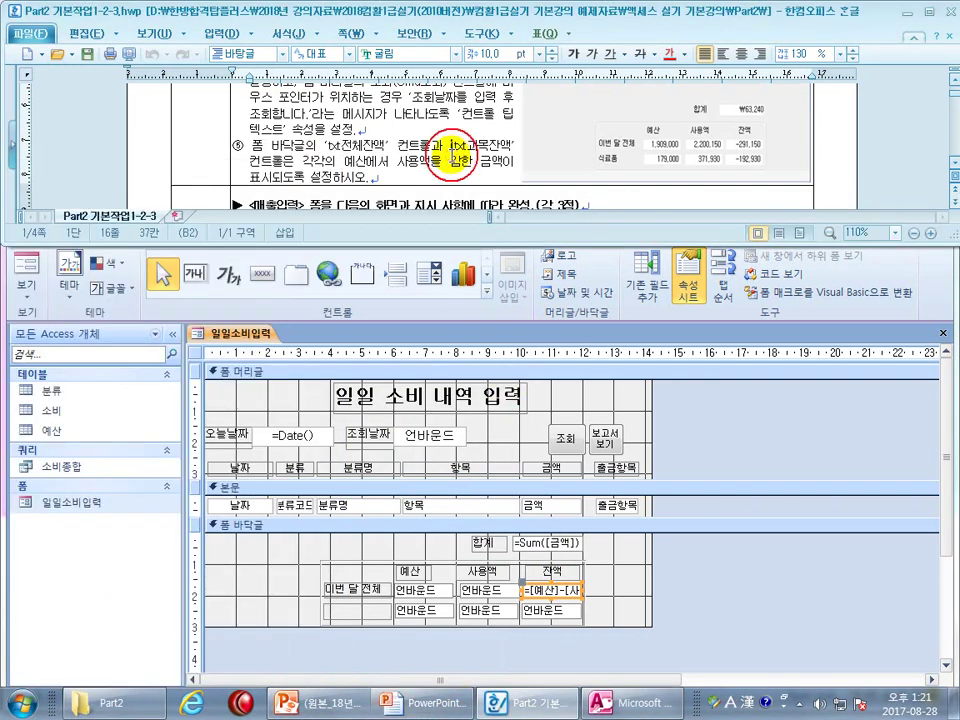
{"action": "left_click", "coordinate": [437, 697]}
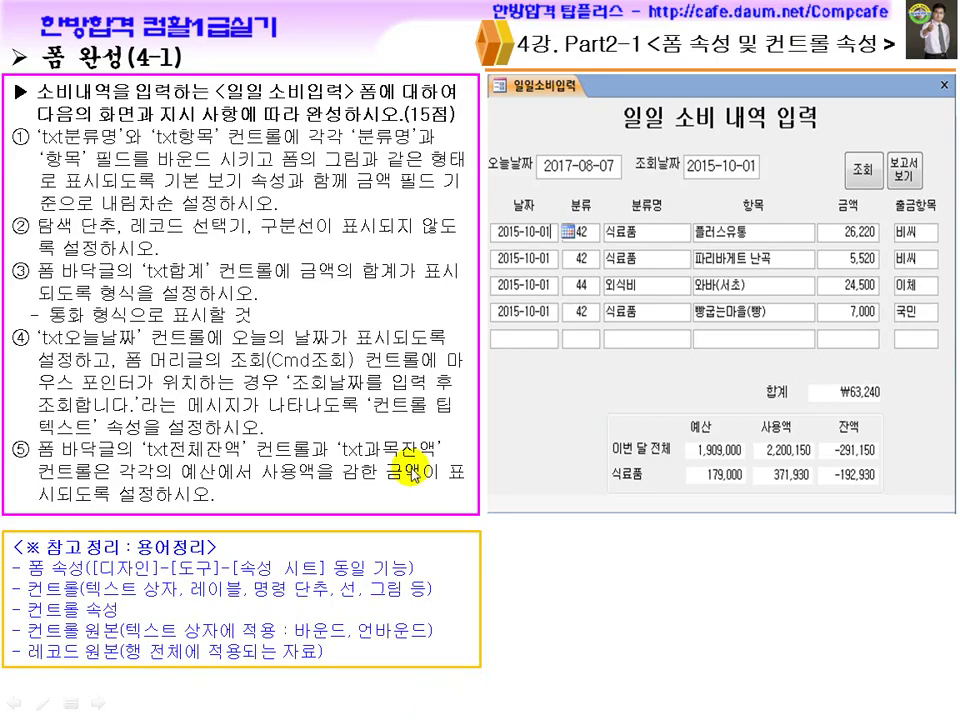
{"action": "left_click", "coordinate": [246, 425]}
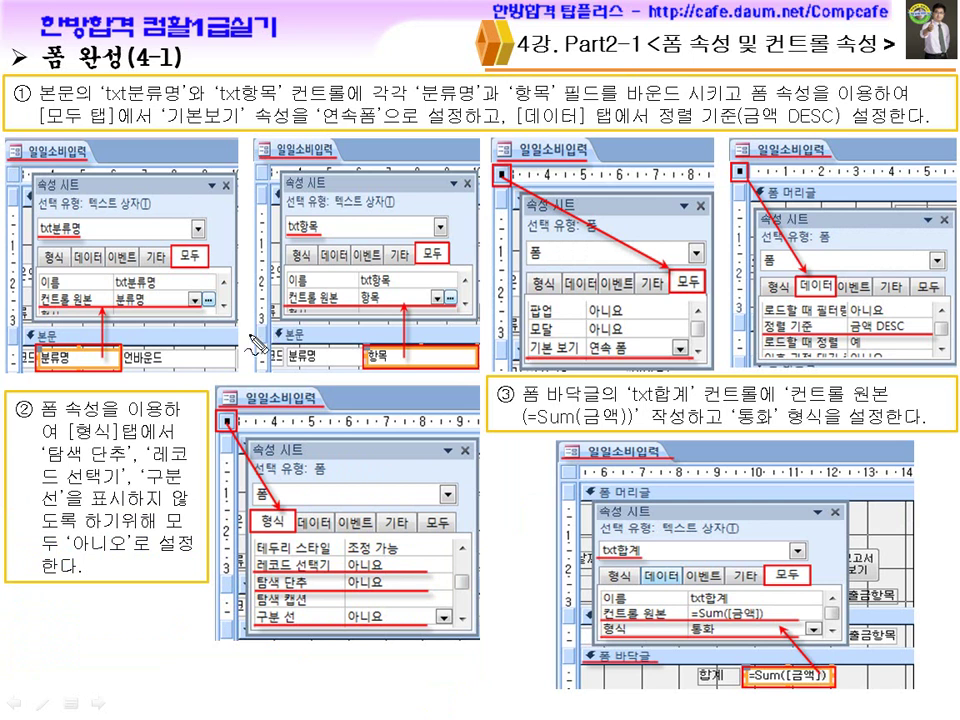
{"action": "left_click_drag", "start_coordinate": [168, 289], "coordinate": [189, 285]}
{"action": "left_click_drag", "start_coordinate": [393, 290], "coordinate": [410, 288]}
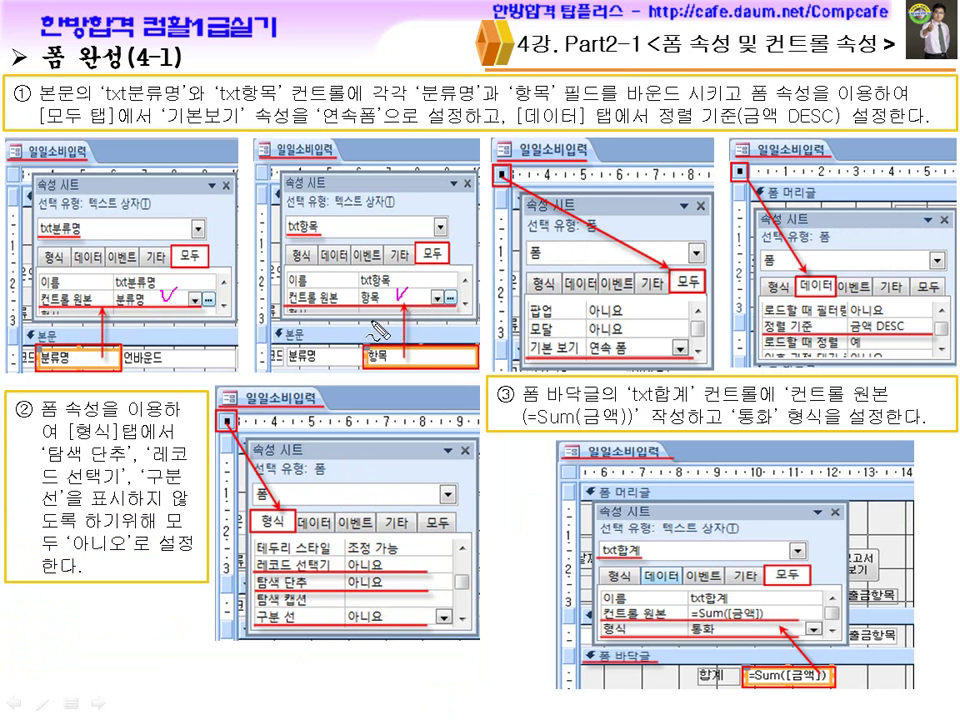
{"action": "left_click_drag", "start_coordinate": [645, 350], "coordinate": [664, 338]}
{"action": "left_click_drag", "start_coordinate": [905, 335], "coordinate": [900, 343]}
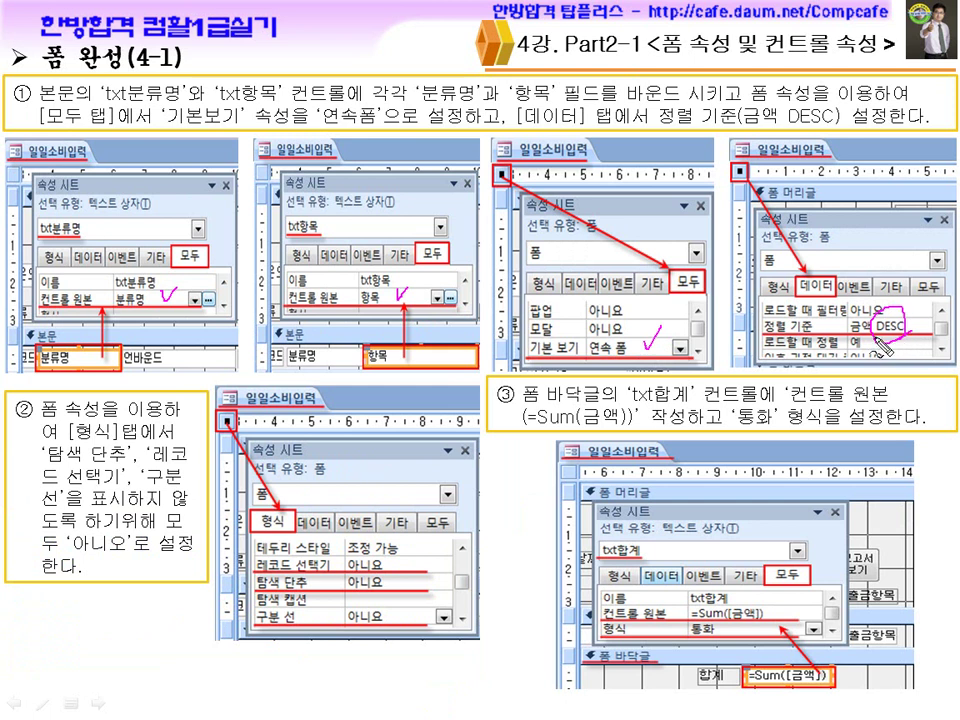
{"action": "key", "text": "e"}
{"action": "key", "text": "space"}
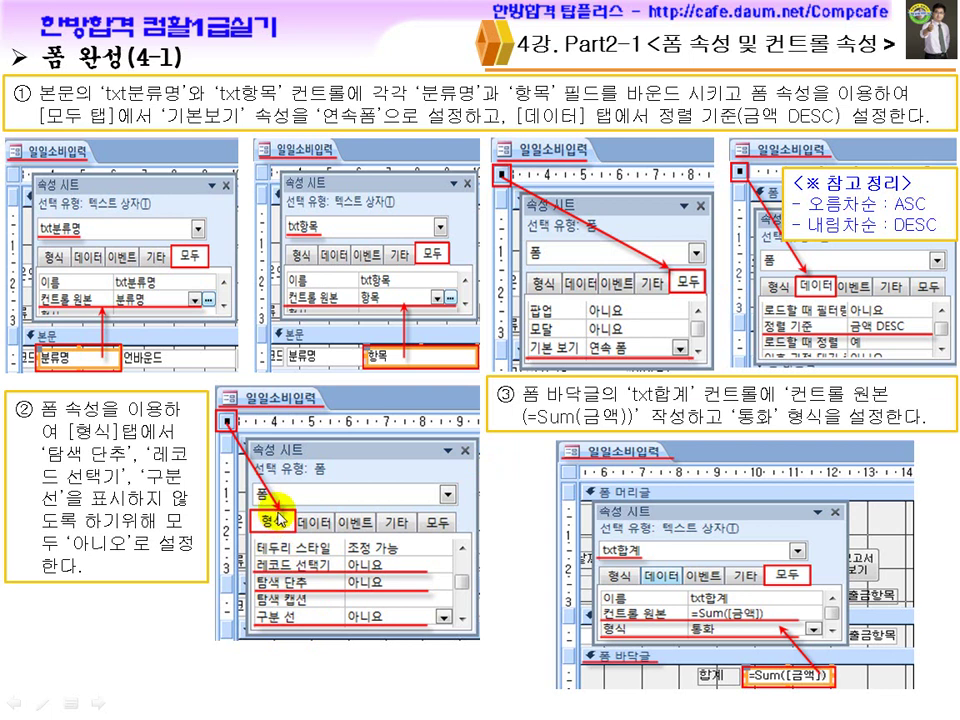
{"action": "left_click", "coordinate": [684, 614]}
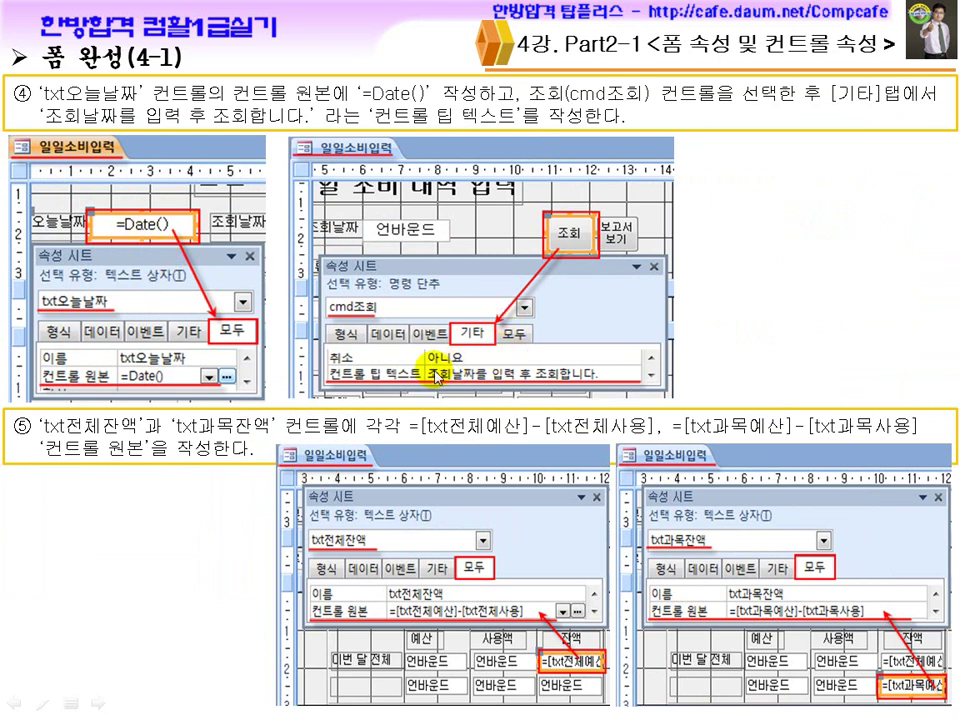
{"action": "left_click", "coordinate": [197, 617]}
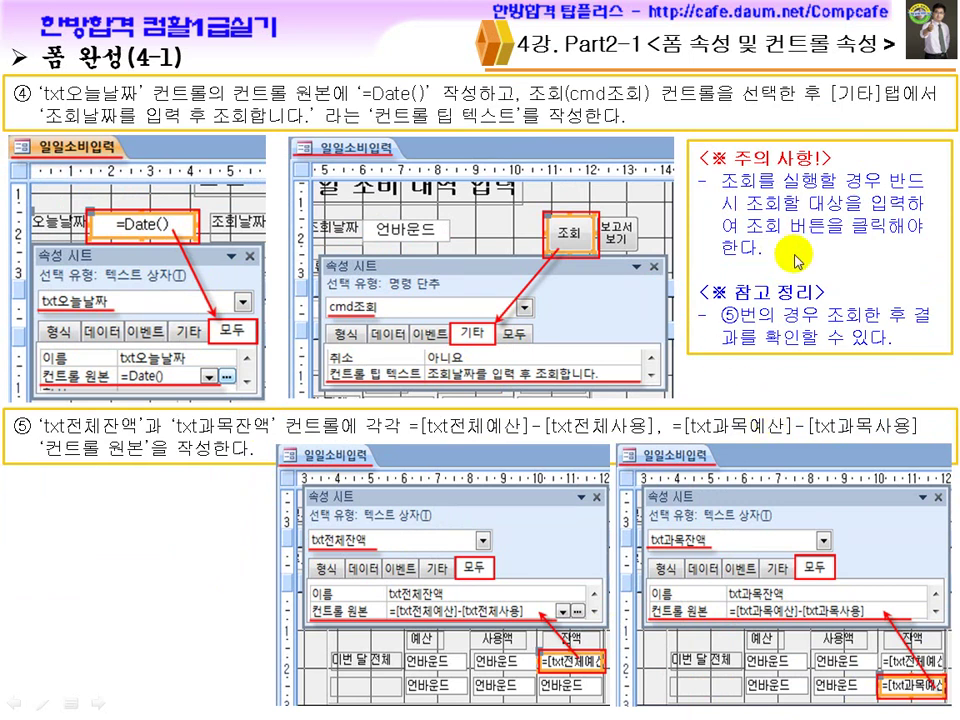
{"action": "key", "text": "ctrl+p"}
{"action": "left_click_drag", "start_coordinate": [770, 190], "coordinate": [862, 188]}
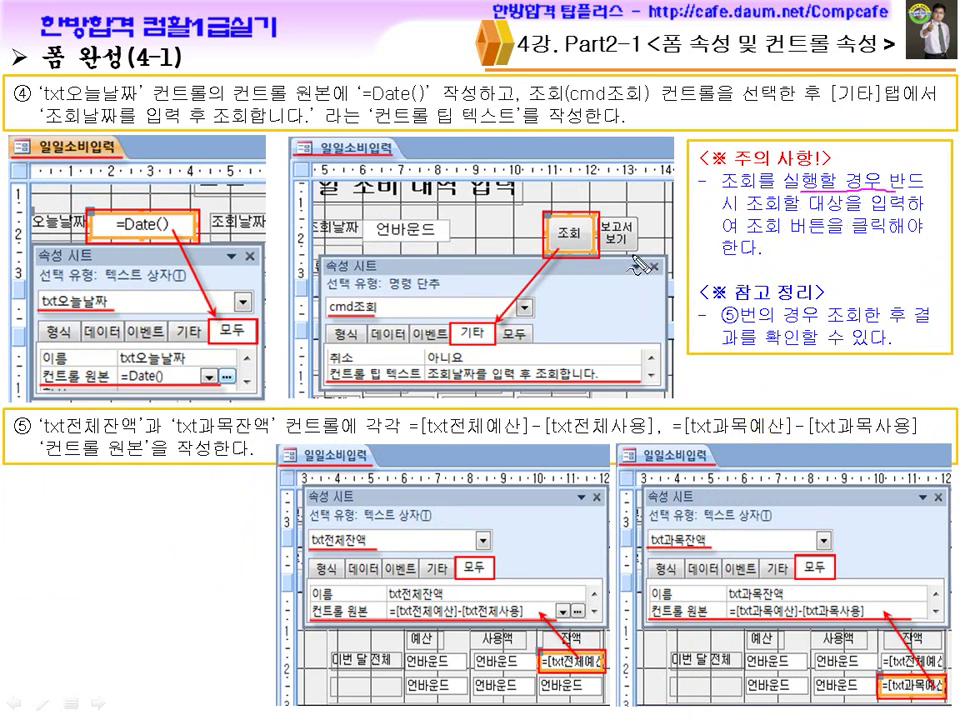
Mark the key words in the slide's 조회 caution and the reference note on ⑤ with the pen, and erase the ink
{"action": "left_click_drag", "start_coordinate": [577, 214], "coordinate": [626, 158]}
{"action": "left_click_drag", "start_coordinate": [752, 232], "coordinate": [843, 232]}
{"action": "mouse_move", "coordinate": [424, 243]}
{"action": "left_mouse_down"}
{"action": "mouse_move", "coordinate": [398, 220]}
{"action": "mouse_move", "coordinate": [431, 244]}
{"action": "left_mouse_up"}
{"action": "left_click_drag", "start_coordinate": [797, 242], "coordinate": [859, 242]}
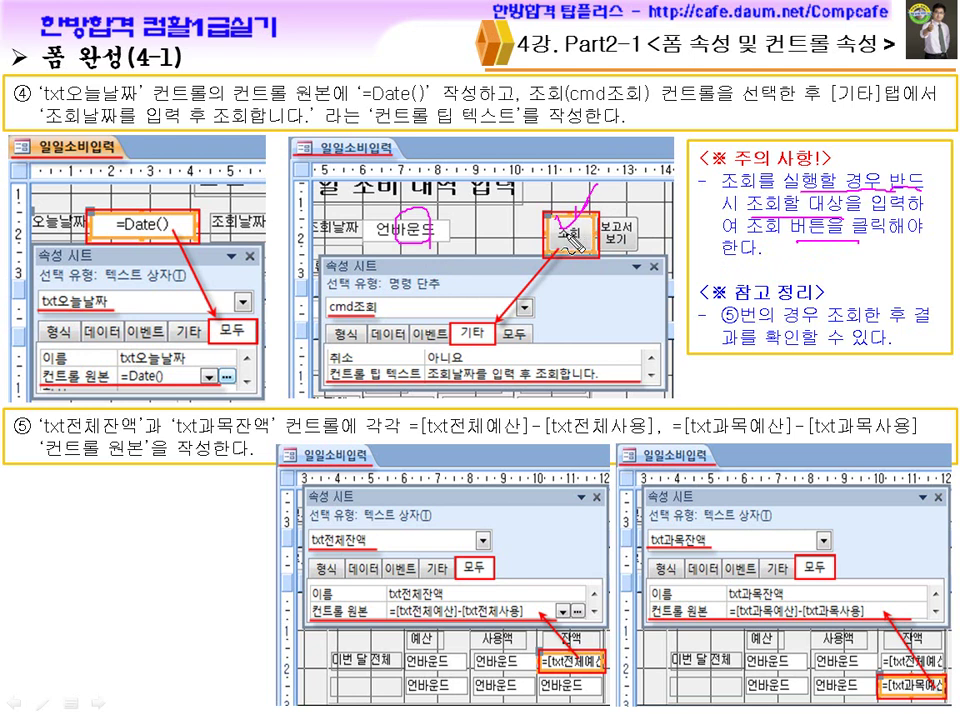
{"action": "left_click_drag", "start_coordinate": [438, 237], "coordinate": [467, 236]}
{"action": "left_click_drag", "start_coordinate": [90, 464], "coordinate": [108, 448]}
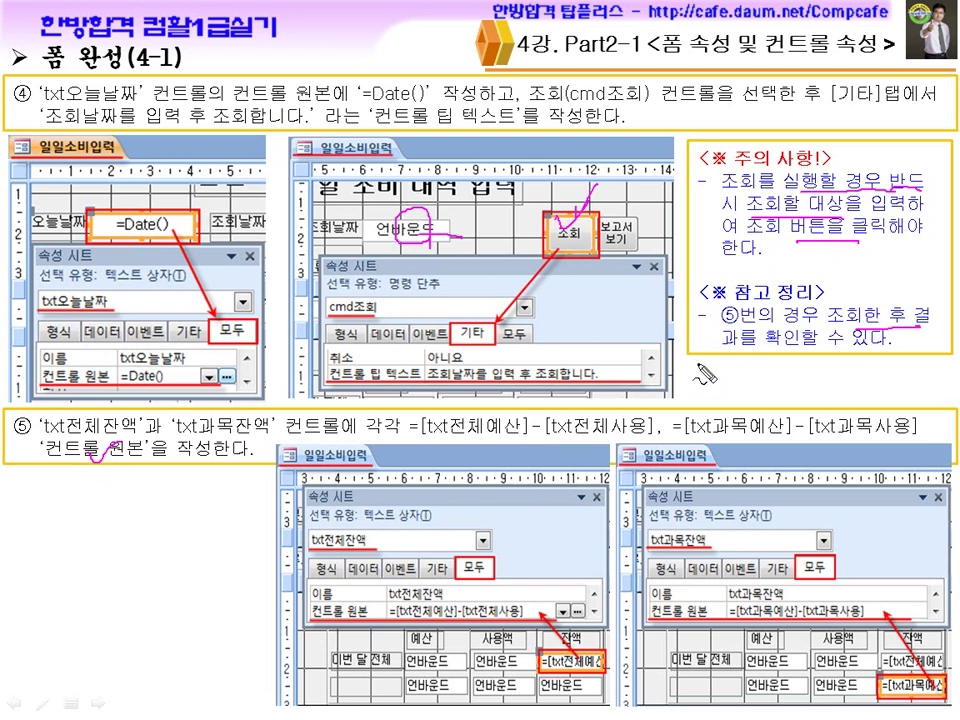
{"action": "left_click_drag", "start_coordinate": [553, 236], "coordinate": [578, 270]}
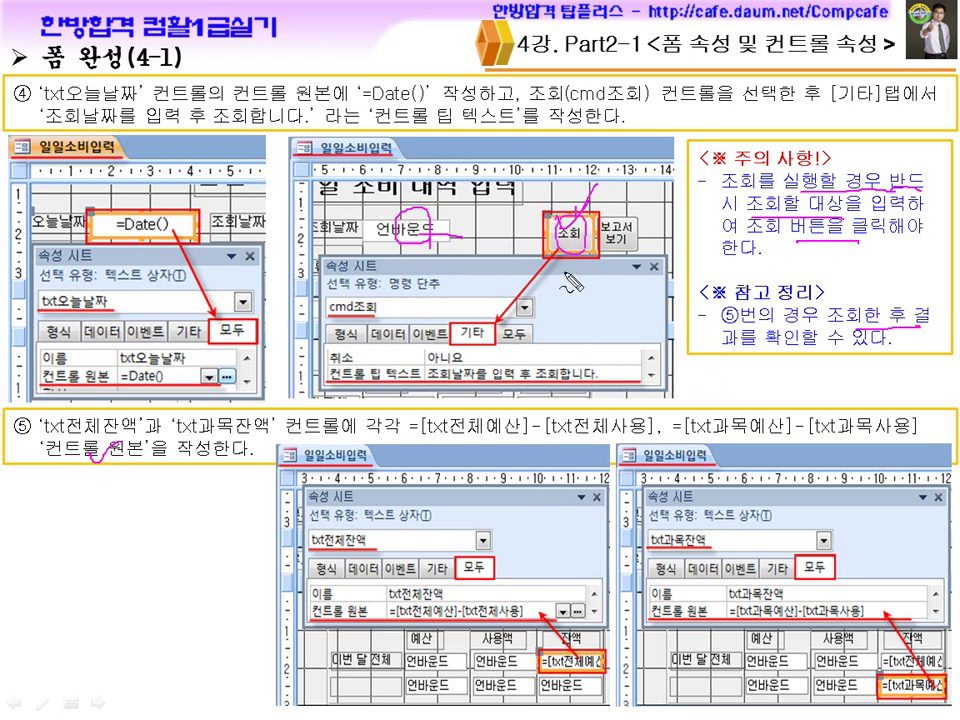
{"action": "key", "text": "e"}
Reveal the caution about using control names for unbound objects, mark its wrong formulas and the ⑤ control names, and erase the ink
{"action": "left_click", "coordinate": [195, 620]}
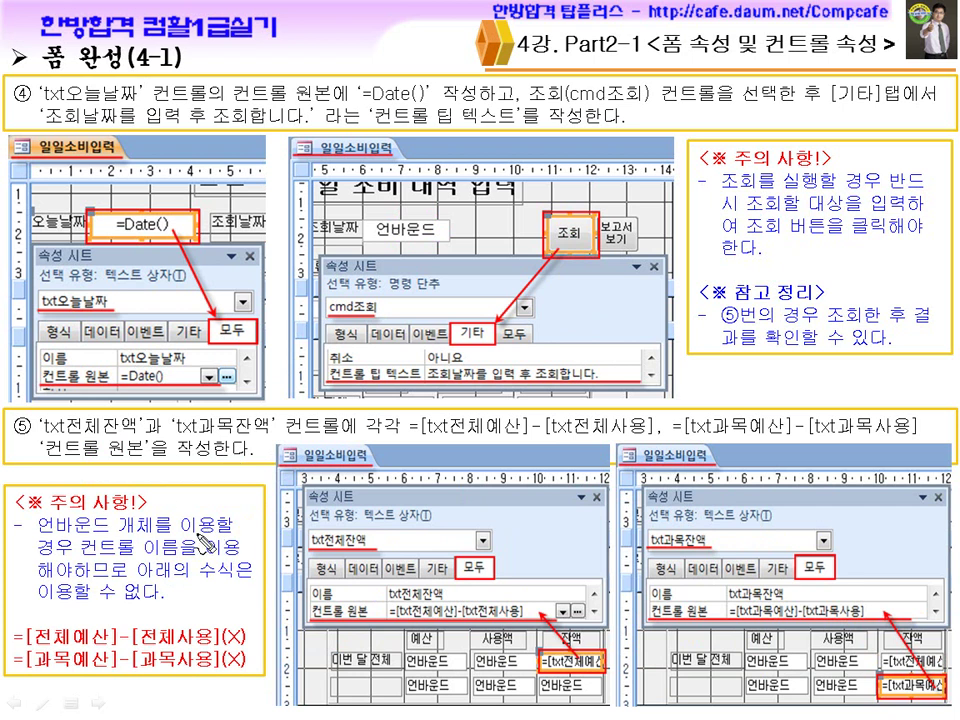
{"action": "left_click_drag", "start_coordinate": [60, 668], "coordinate": [90, 668]}
{"action": "left_click_drag", "start_coordinate": [165, 646], "coordinate": [200, 646]}
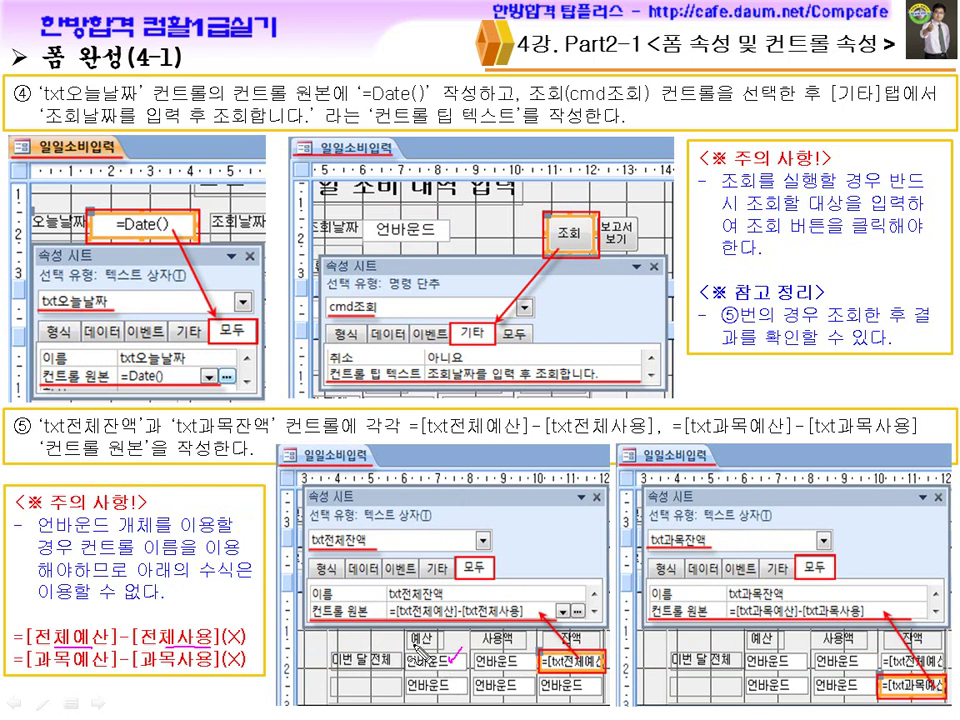
{"action": "left_click_drag", "start_coordinate": [66, 444], "coordinate": [134, 441]}
{"action": "left_click_drag", "start_coordinate": [231, 446], "coordinate": [288, 445]}
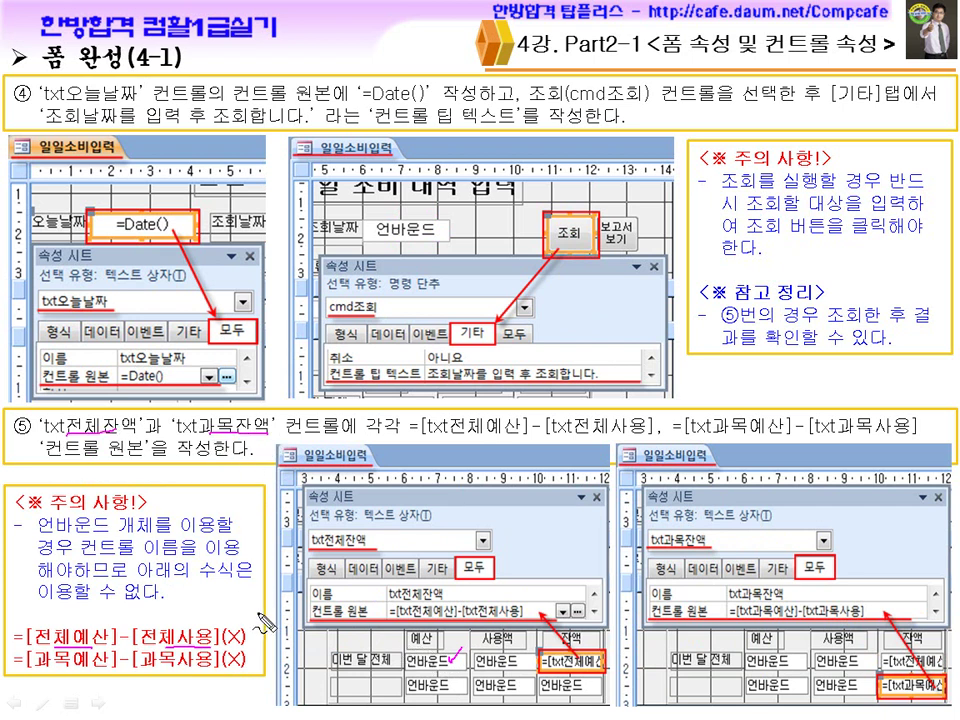
{"action": "left_click_drag", "start_coordinate": [429, 657], "coordinate": [445, 651]}
{"action": "left_click_drag", "start_coordinate": [516, 655], "coordinate": [530, 648]}
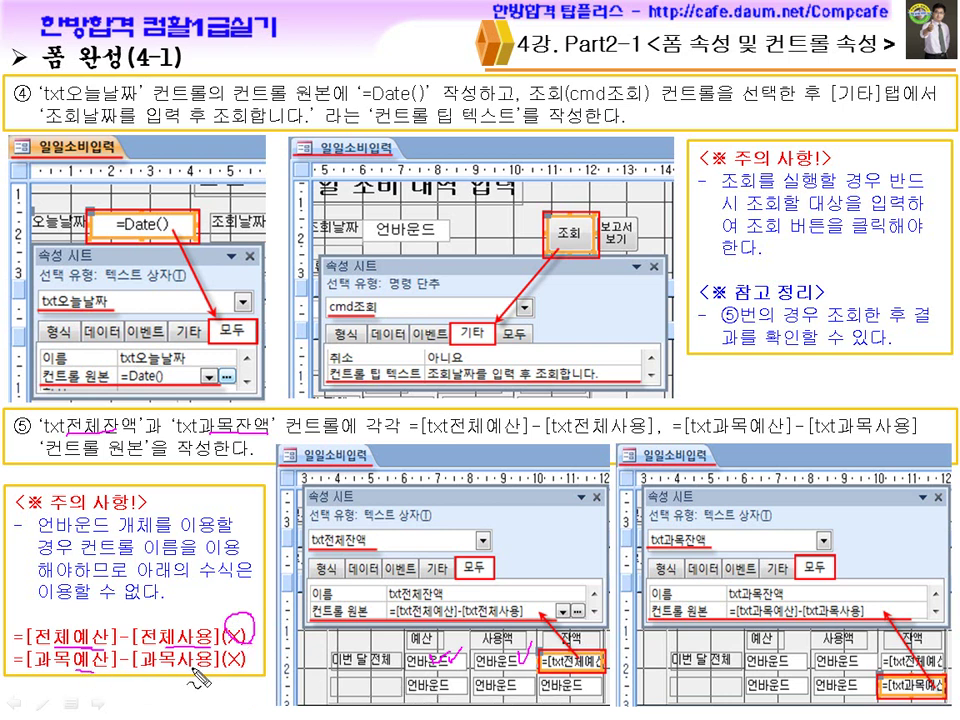
{"action": "left_click_drag", "start_coordinate": [40, 538], "coordinate": [163, 539]}
{"action": "mouse_move", "coordinate": [102, 559]}
{"action": "left_mouse_down"}
{"action": "mouse_move", "coordinate": [175, 559]}
{"action": "mouse_move", "coordinate": [78, 538]}
{"action": "mouse_move", "coordinate": [151, 559]}
{"action": "left_mouse_up"}
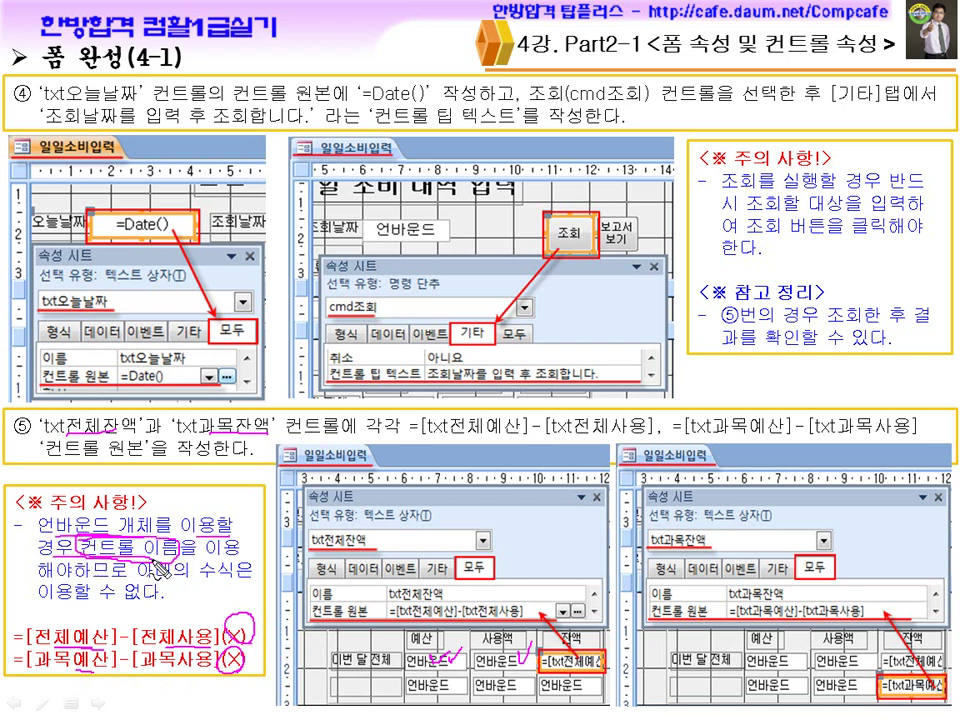
{"action": "left_click_drag", "start_coordinate": [108, 410], "coordinate": [100, 428]}
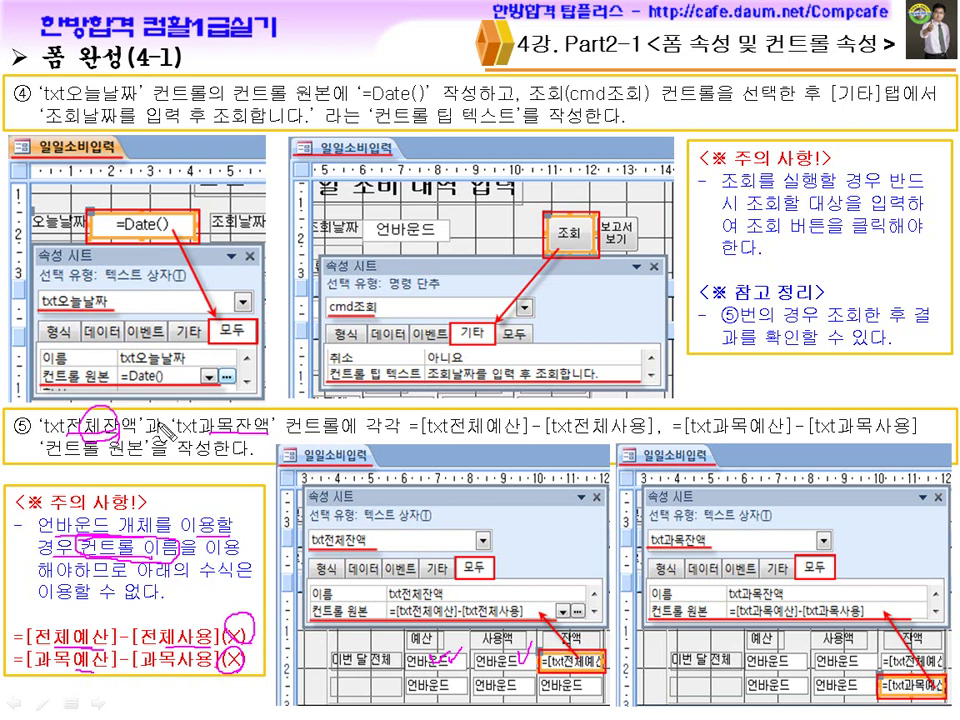
{"action": "left_click_drag", "start_coordinate": [200, 416], "coordinate": [195, 450]}
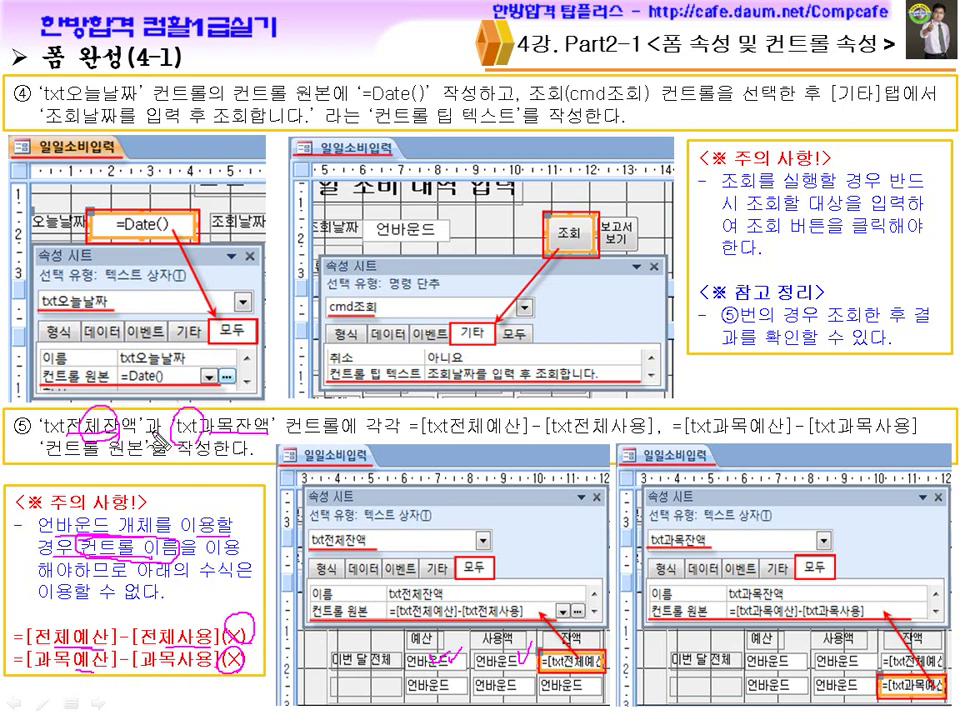
{"action": "key", "text": "e"}
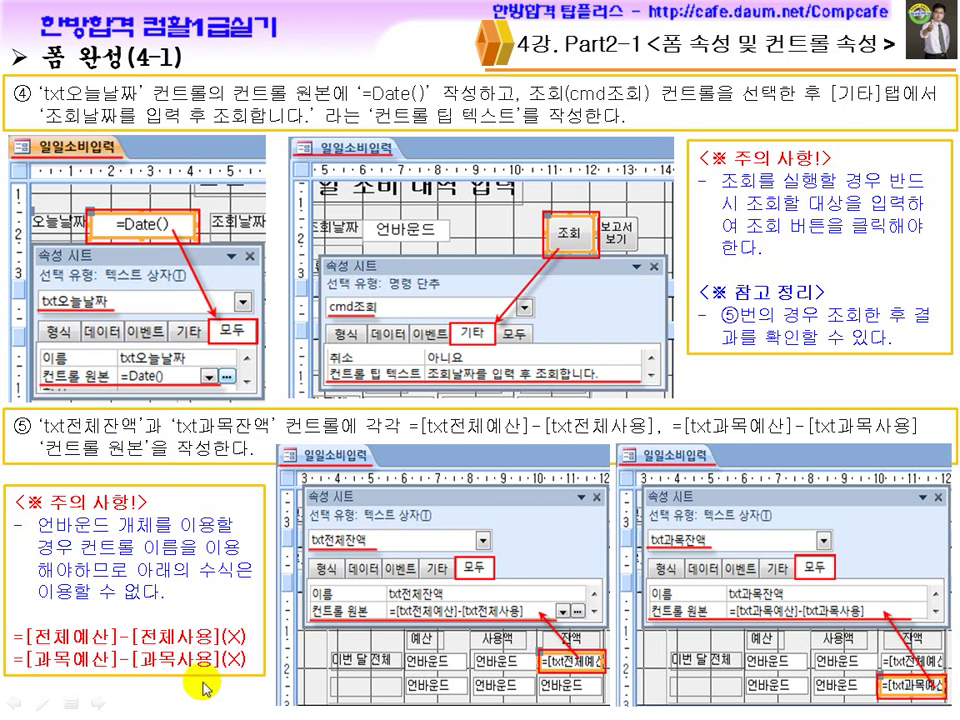
Switch to Access with the Hangul problem document alongside, and check the name and 컨트롤 원본 of the 이번 달 전체 row's 예산 box
{"action": "key", "text": "super"}
{"action": "left_click", "coordinate": [618, 705]}
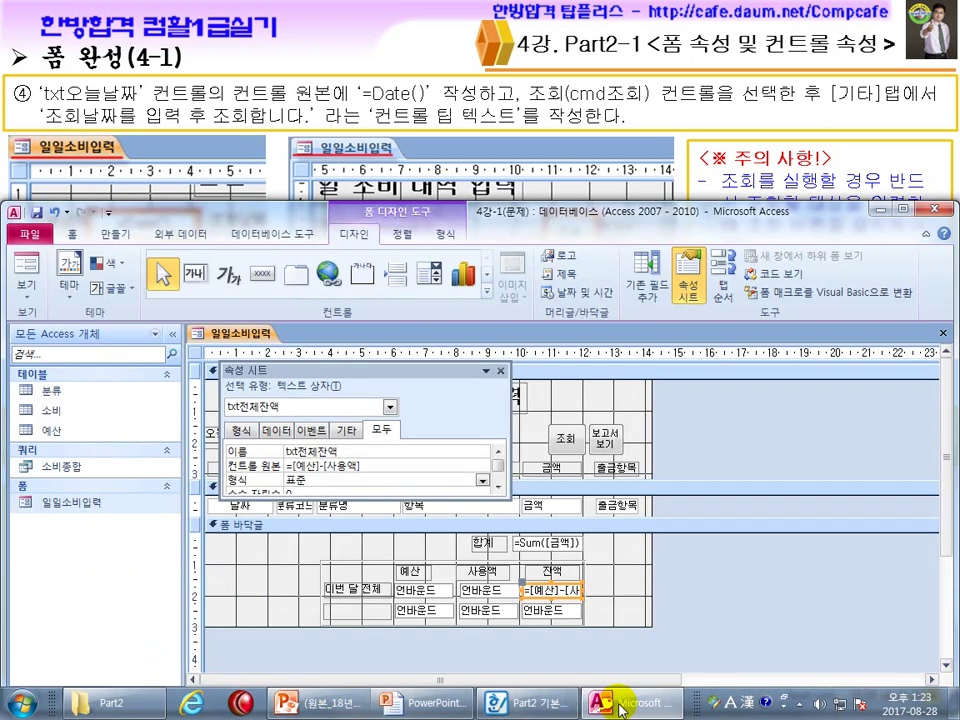
{"action": "left_click", "coordinate": [531, 707]}
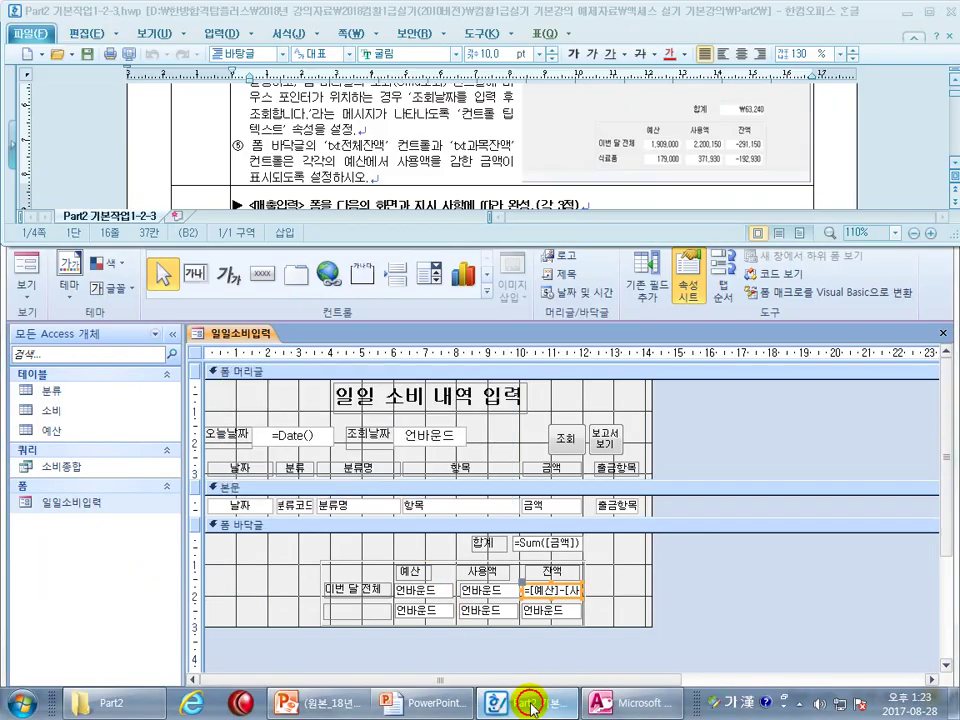
{"action": "left_click", "coordinate": [427, 590]}
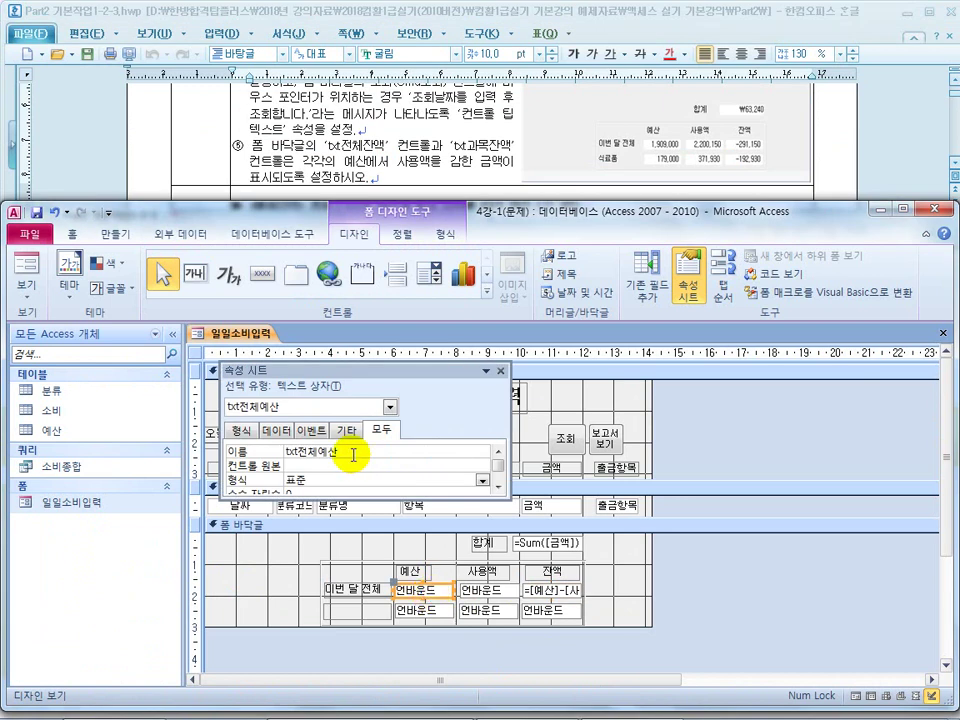
{"action": "left_click", "coordinate": [283, 452]}
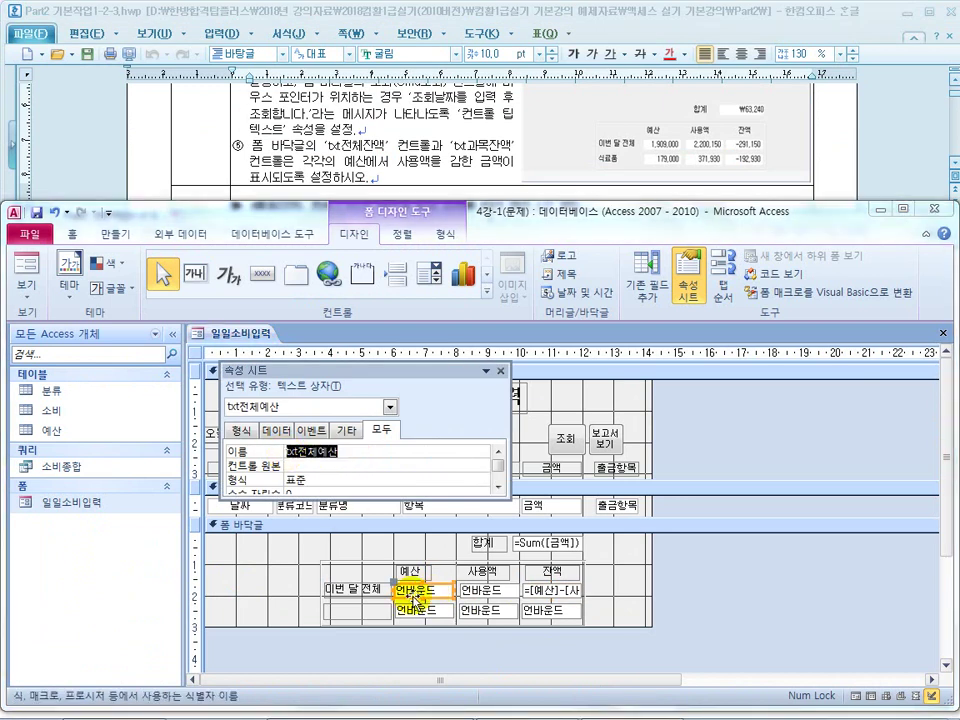
{"action": "left_click", "coordinate": [315, 466]}
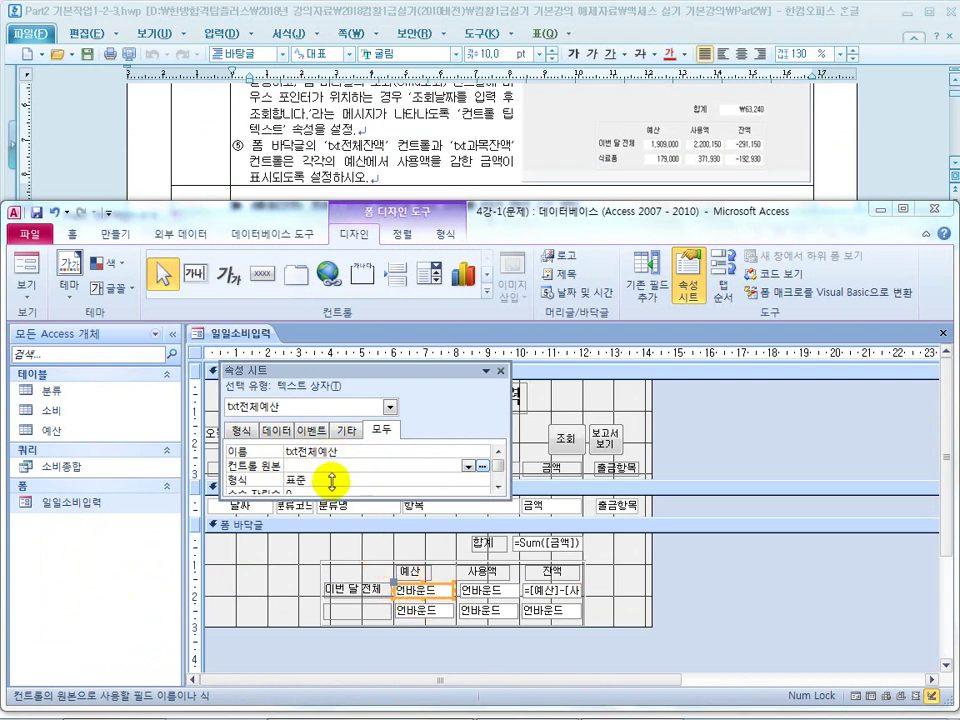
{"action": "left_click_drag", "start_coordinate": [343, 455], "coordinate": [298, 462]}
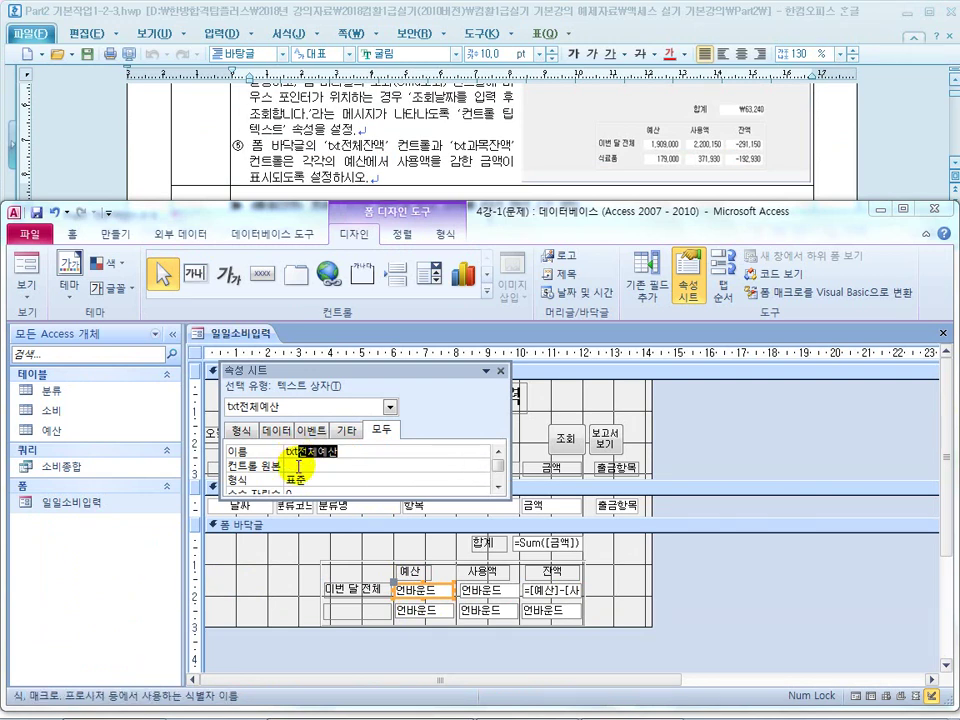
Change the 컨트롤 원본 of the footer text box txt전체잔액 to =[txt전체예산]-[txt과목사용]
{"action": "left_click", "coordinate": [553, 590]}
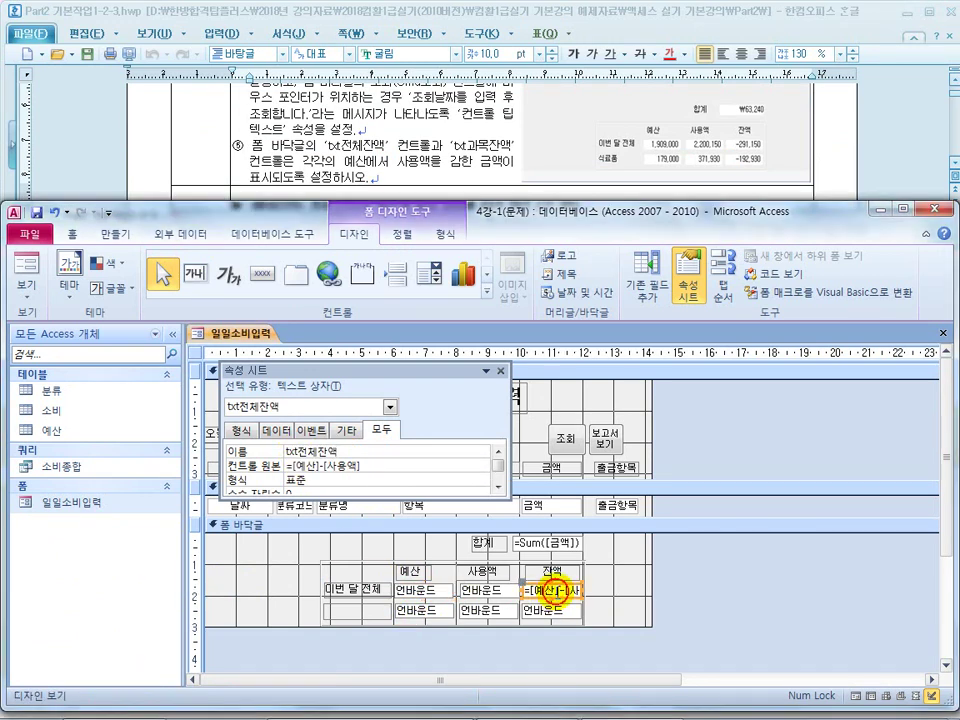
{"action": "left_click", "coordinate": [302, 465]}
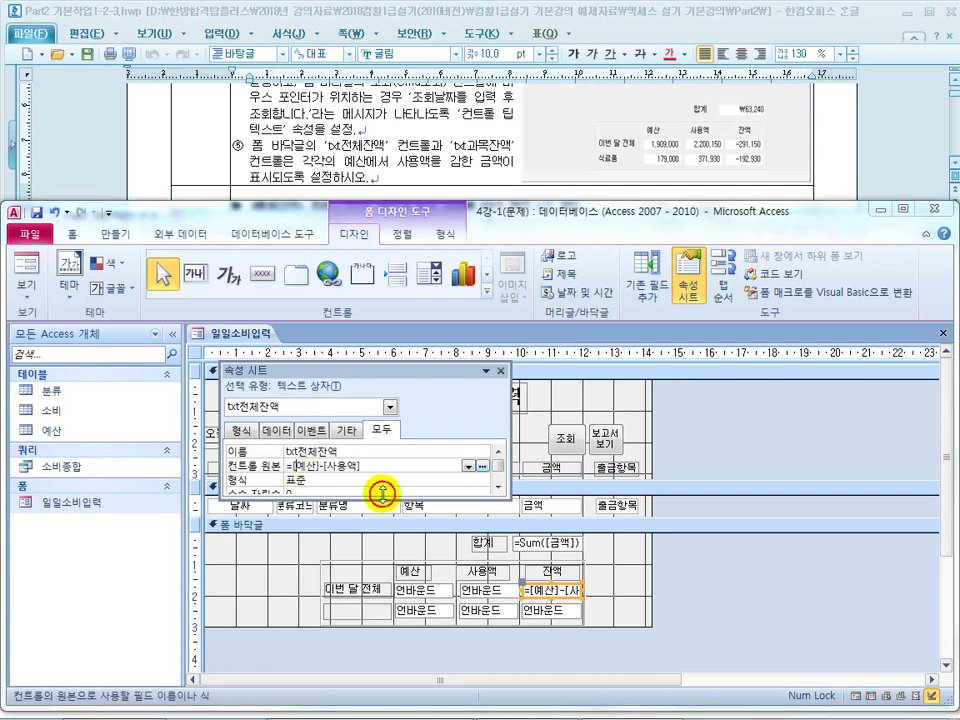
{"action": "type", "text": "txt"}
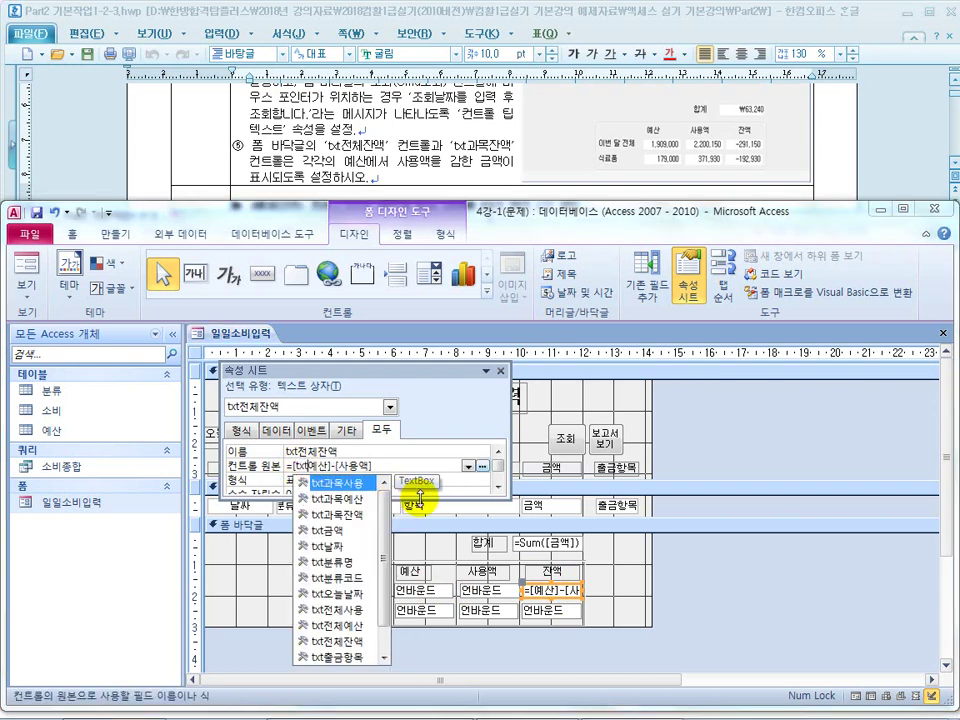
{"action": "type", "text": "전체"}
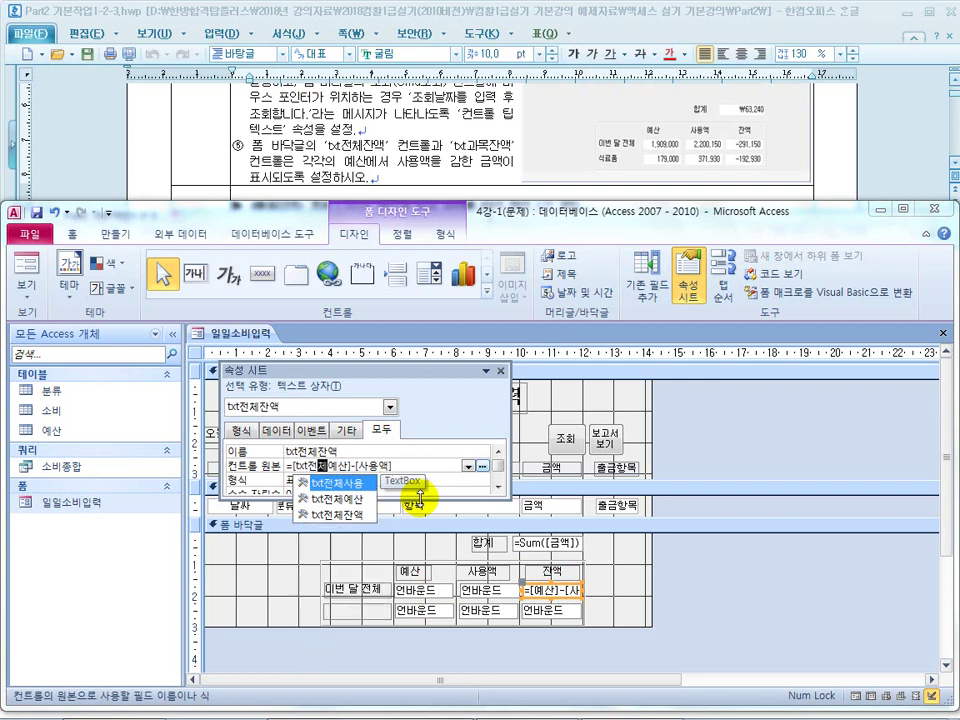
{"action": "left_click", "coordinate": [340, 498]}
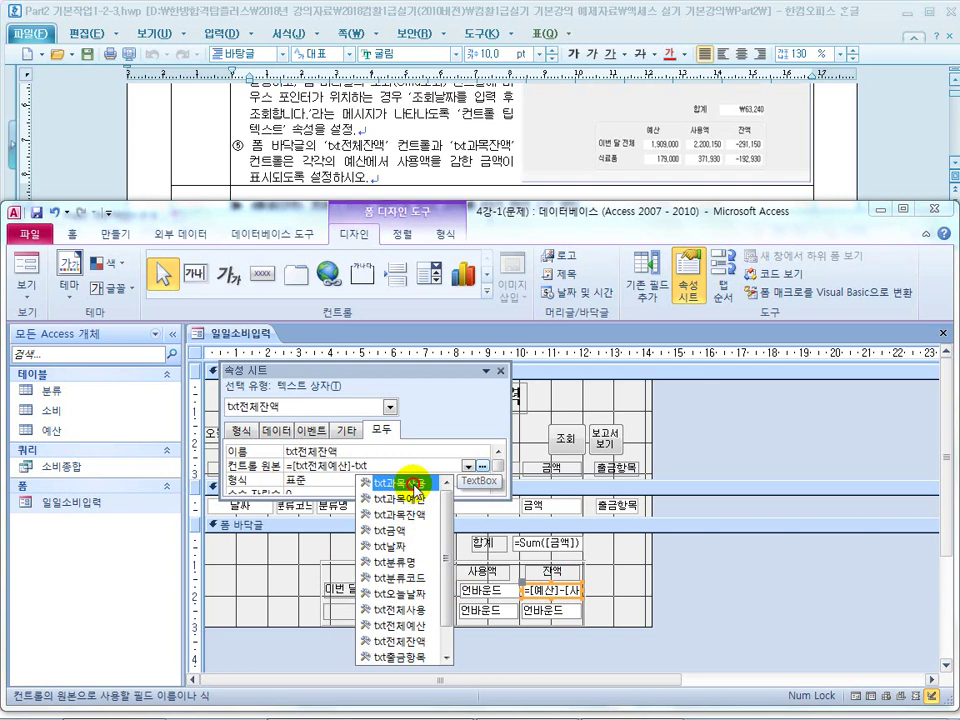
{"action": "double_click", "coordinate": [415, 485]}
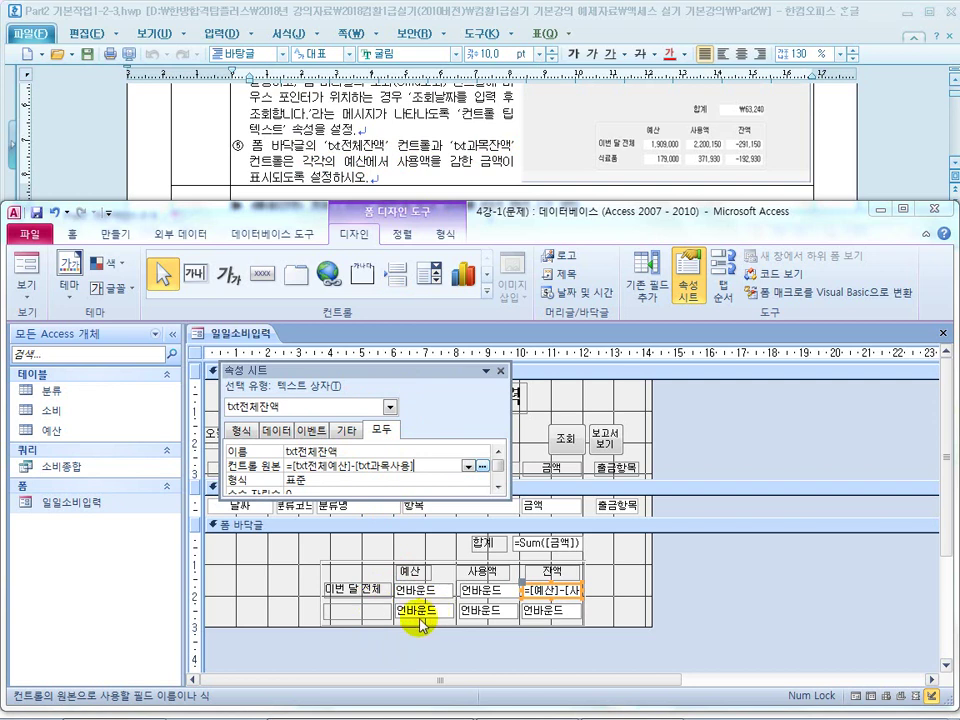
Correct the subtracted control in txt전체잔액's 컨트롤 원본 to txt전체사용, giving =[txt전체예산]-[txt전체사용]
{"action": "left_click", "coordinate": [389, 466]}
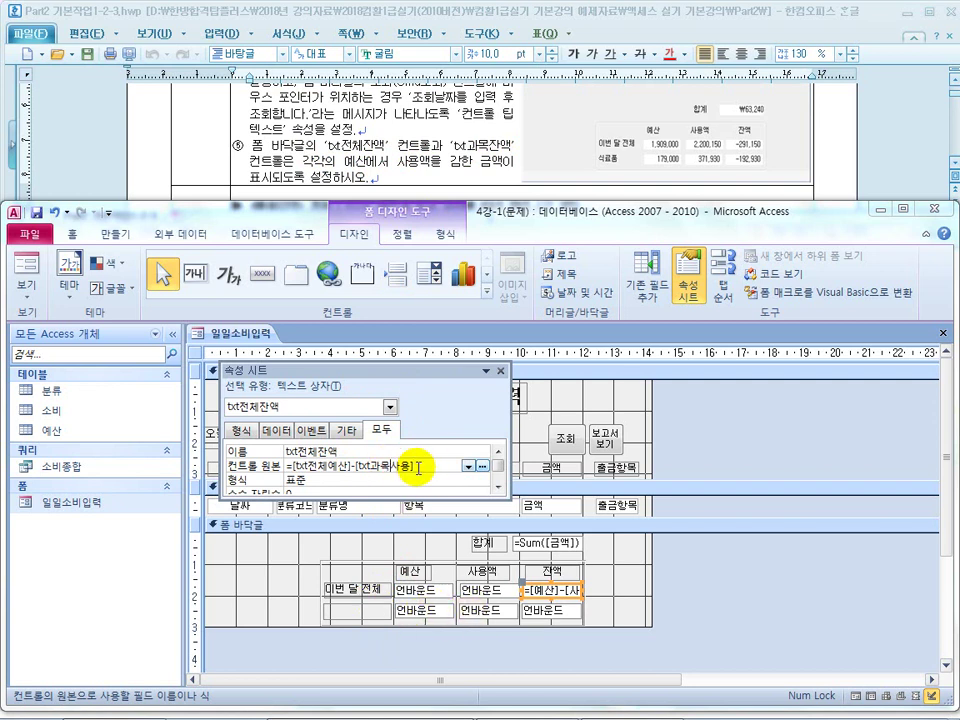
{"action": "key", "text": "BackSpace"}
{"action": "key", "text": "BackSpace"}
{"action": "type", "text": "wjs"}
{"action": "type", "text": "w"}
{"action": "type", "text": "t"}
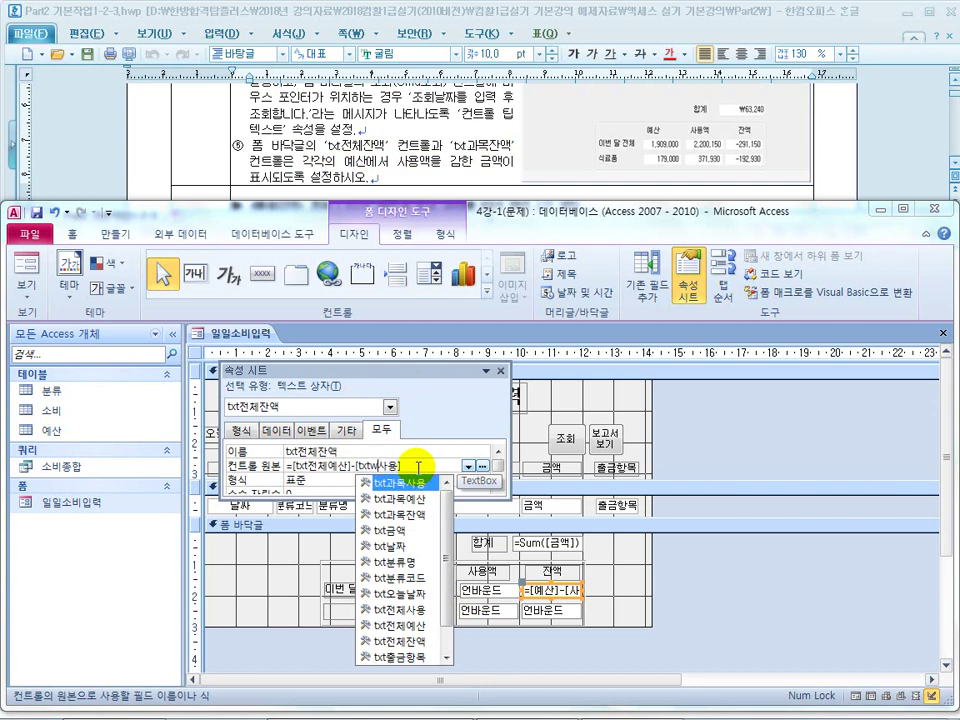
{"action": "type", "text": "wjscp"}
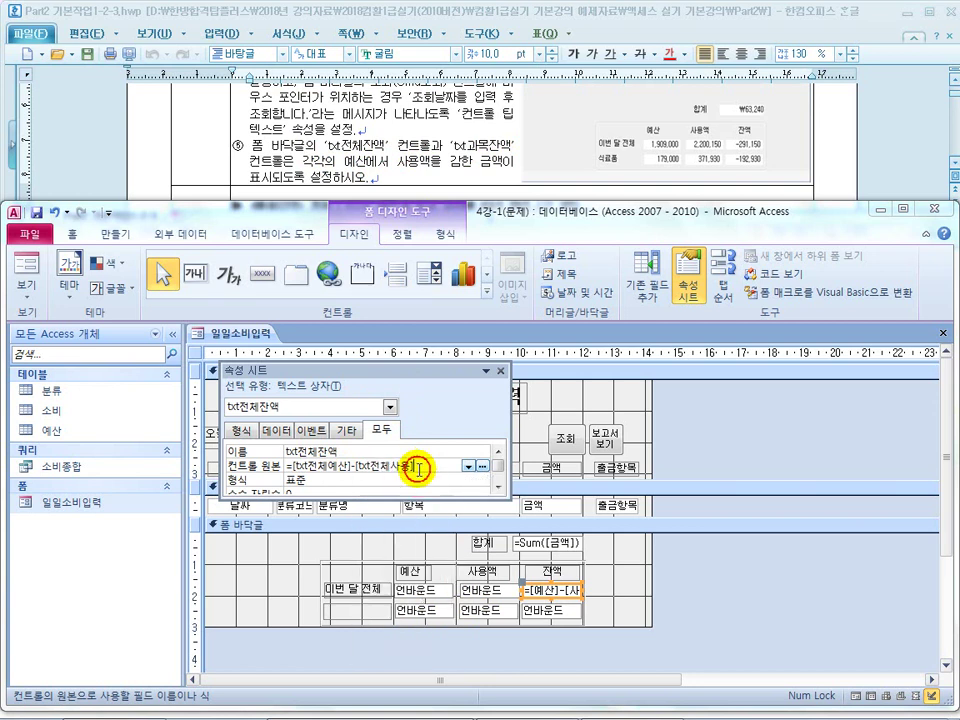
{"action": "key", "text": "Return"}
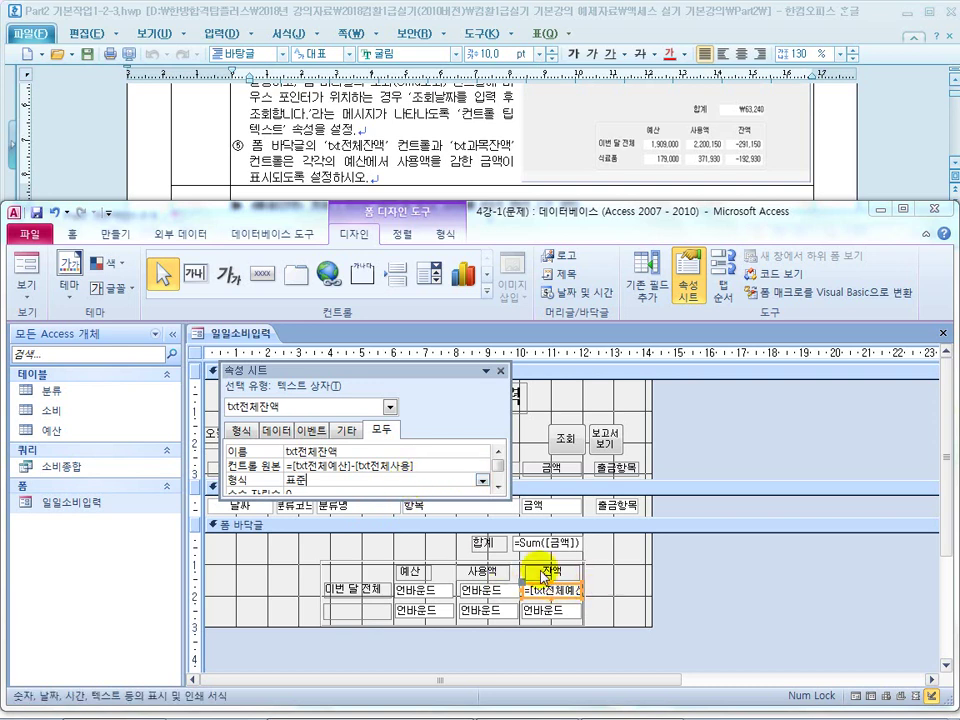
Begin the 컨트롤 원본 of txt과목잔액 with =txt and check the name of the 예산 text box in the same row
{"action": "left_click", "coordinate": [525, 613]}
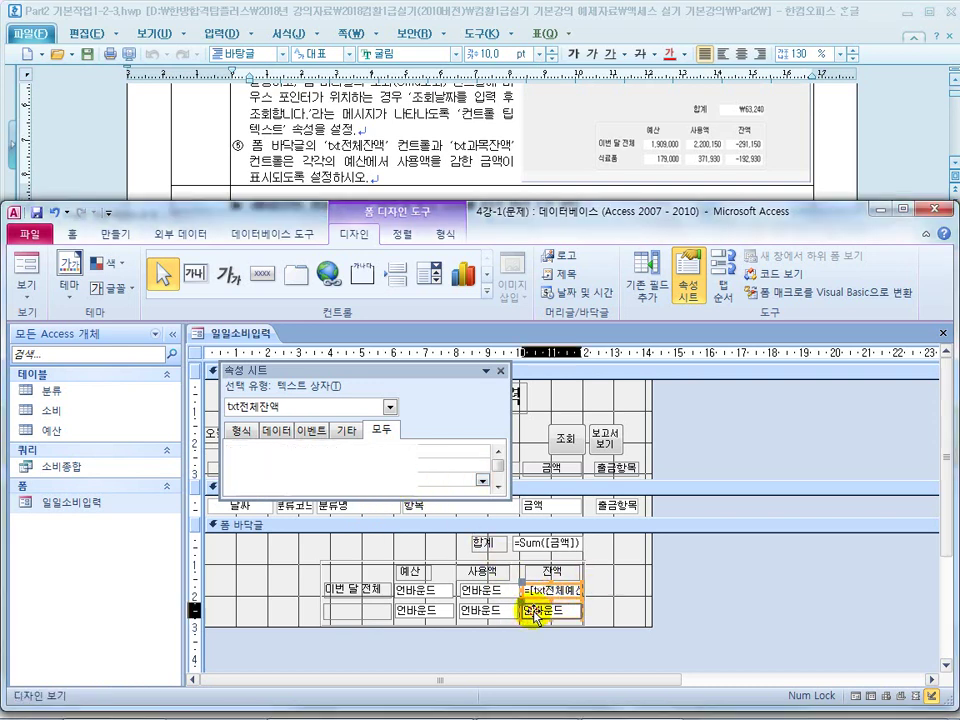
{"action": "left_click", "coordinate": [326, 465]}
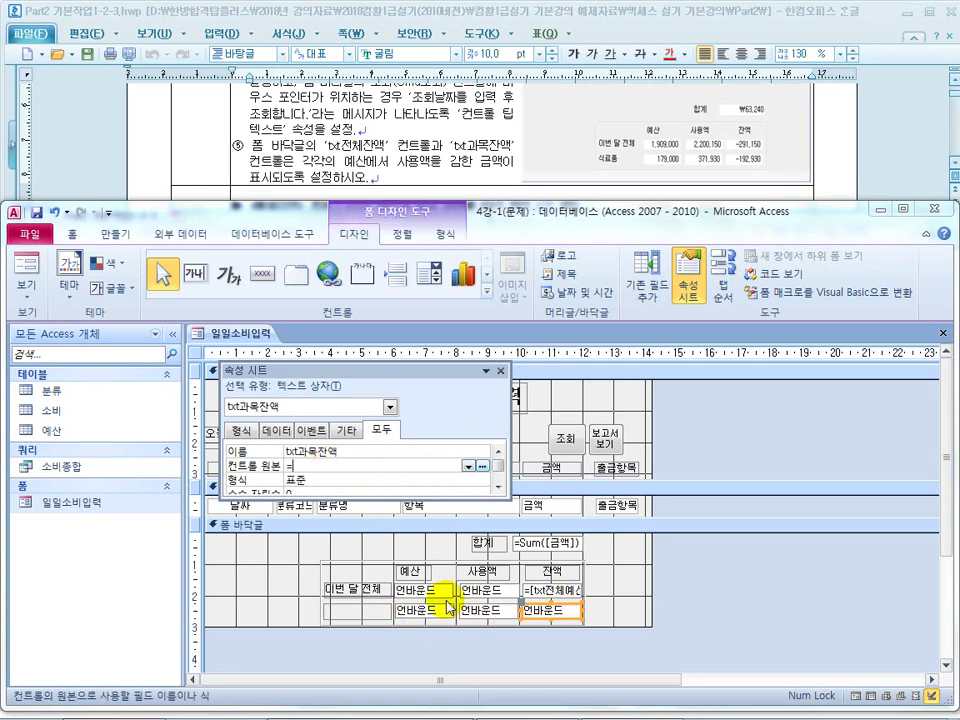
{"action": "type", "text": "=txt"}
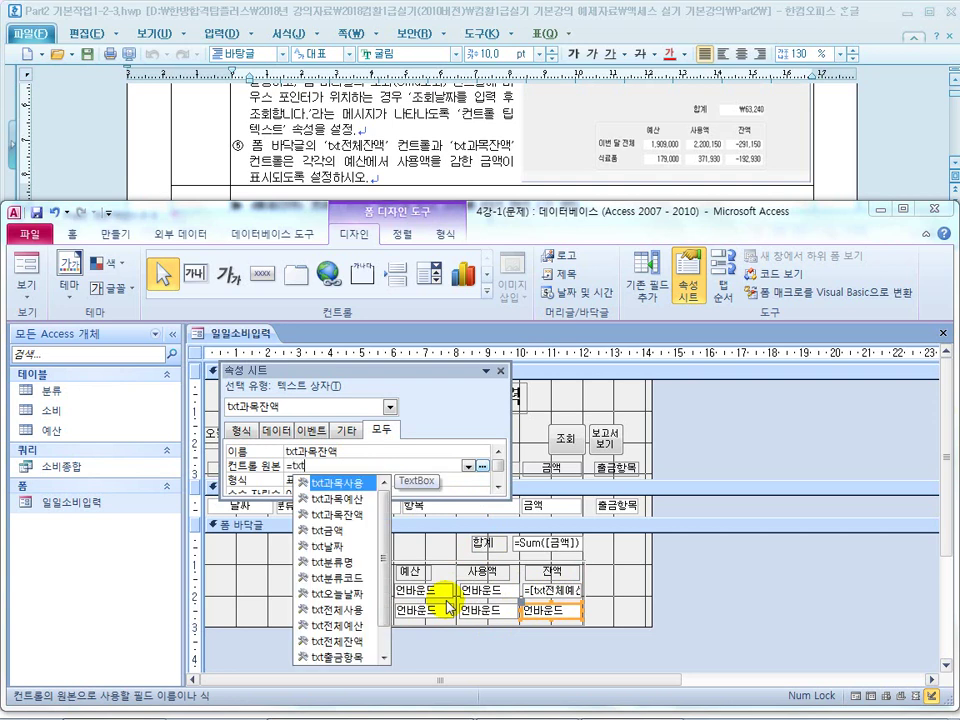
{"action": "left_click", "coordinate": [430, 607]}
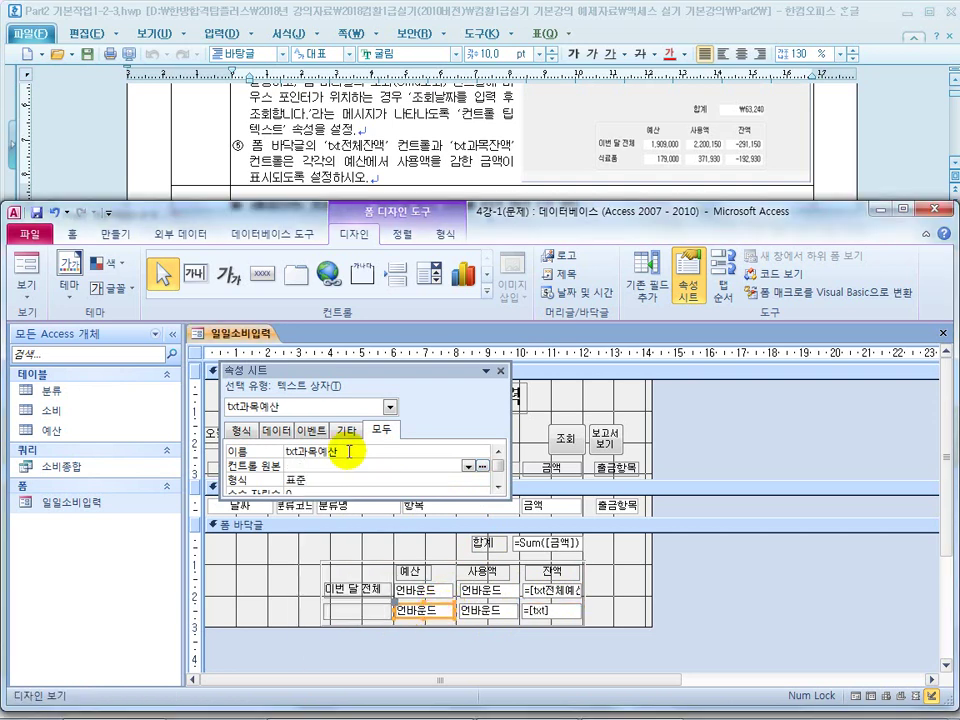
{"action": "left_click", "coordinate": [268, 451]}
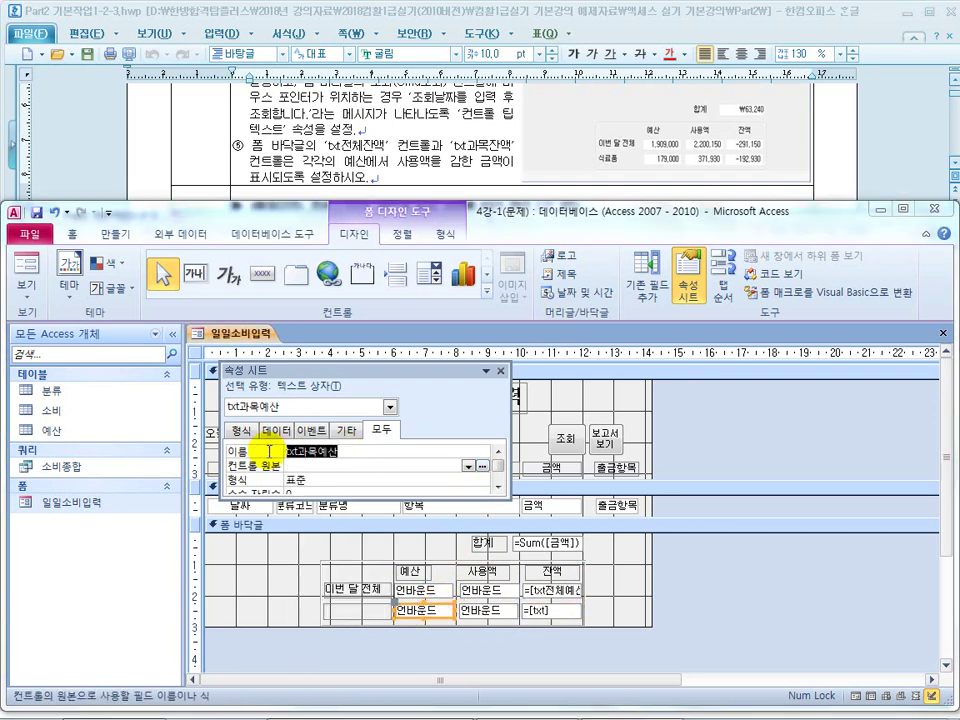
Try to replace txt in txt과목잔액's 컨트롤 원본 with txt과목예산 followed by a minus sign
{"action": "left_click", "coordinate": [549, 610]}
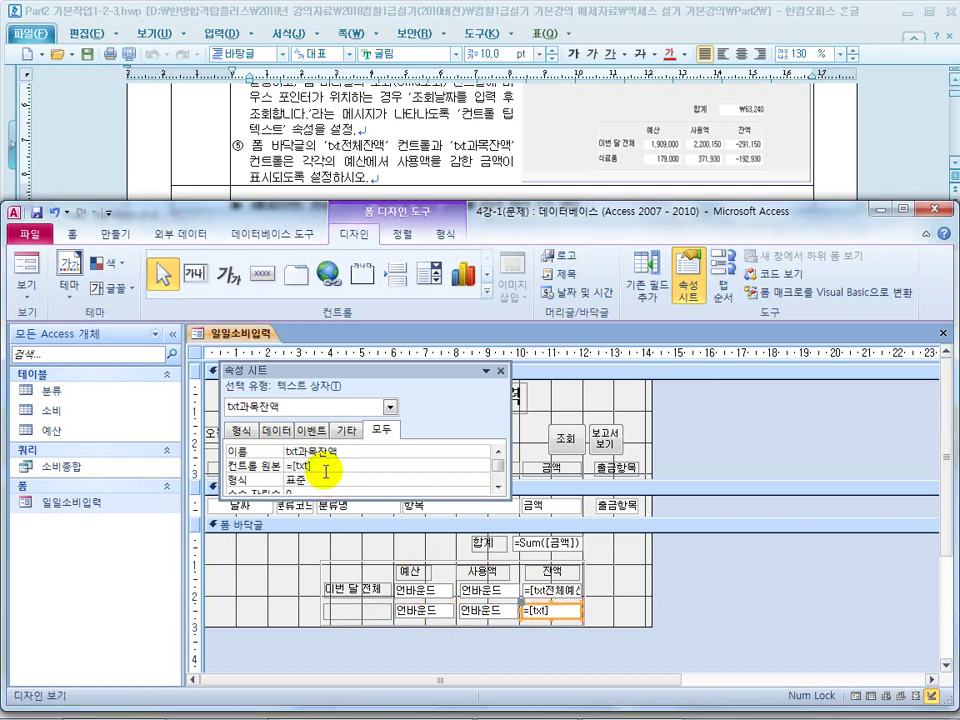
{"action": "double_click", "coordinate": [301, 465]}
{"action": "type", "text": "txt과목예산-"}
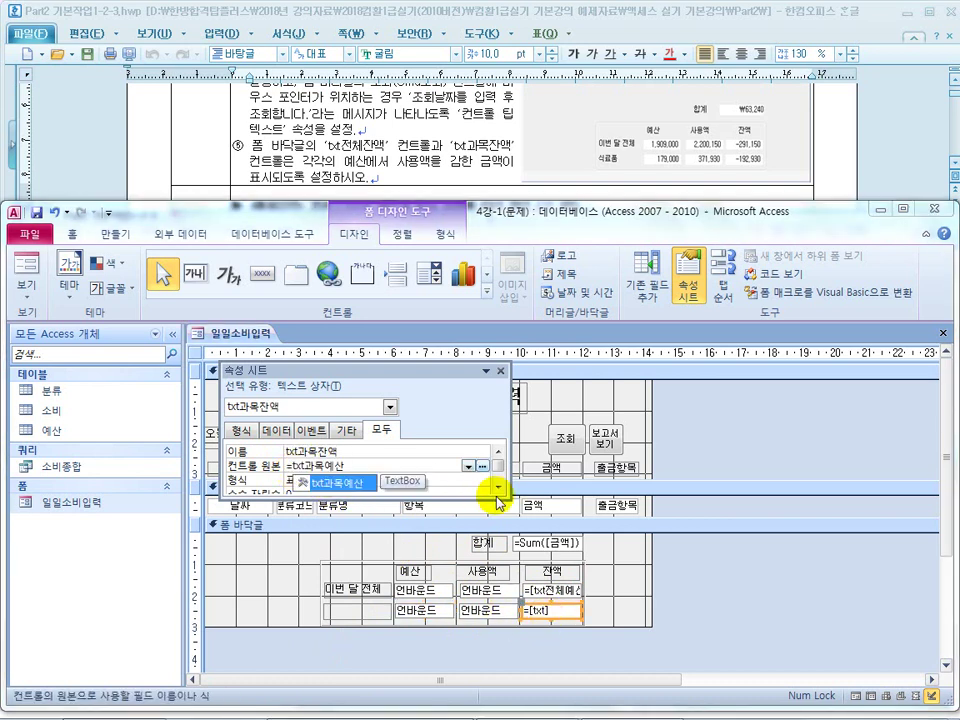
Check the name of the 사용액 text box in the same row and set txt과목잔액's 컨트롤 원본 to =[txt]-[txt과목사용]
{"action": "left_click", "coordinate": [479, 615]}
{"action": "left_click", "coordinate": [266, 452]}
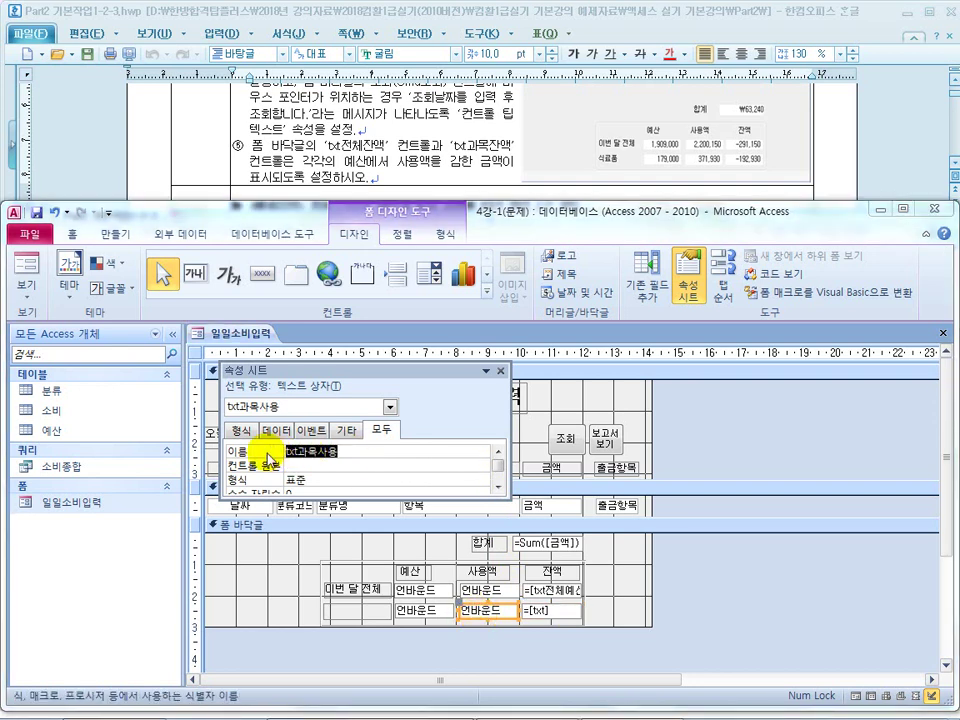
{"action": "left_click", "coordinate": [547, 618]}
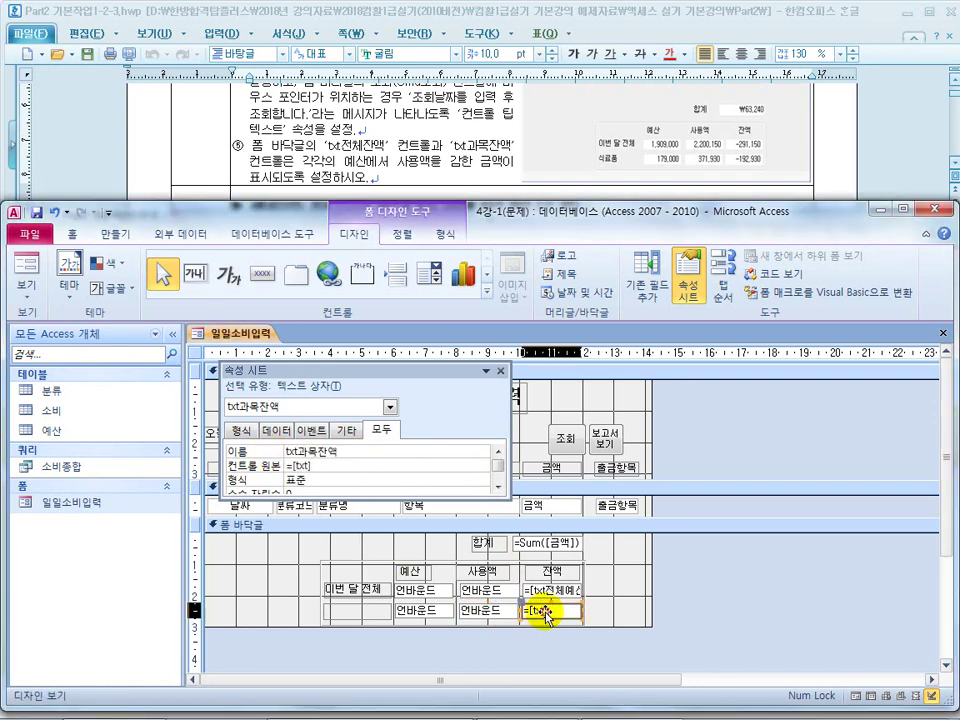
{"action": "left_click", "coordinate": [334, 465]}
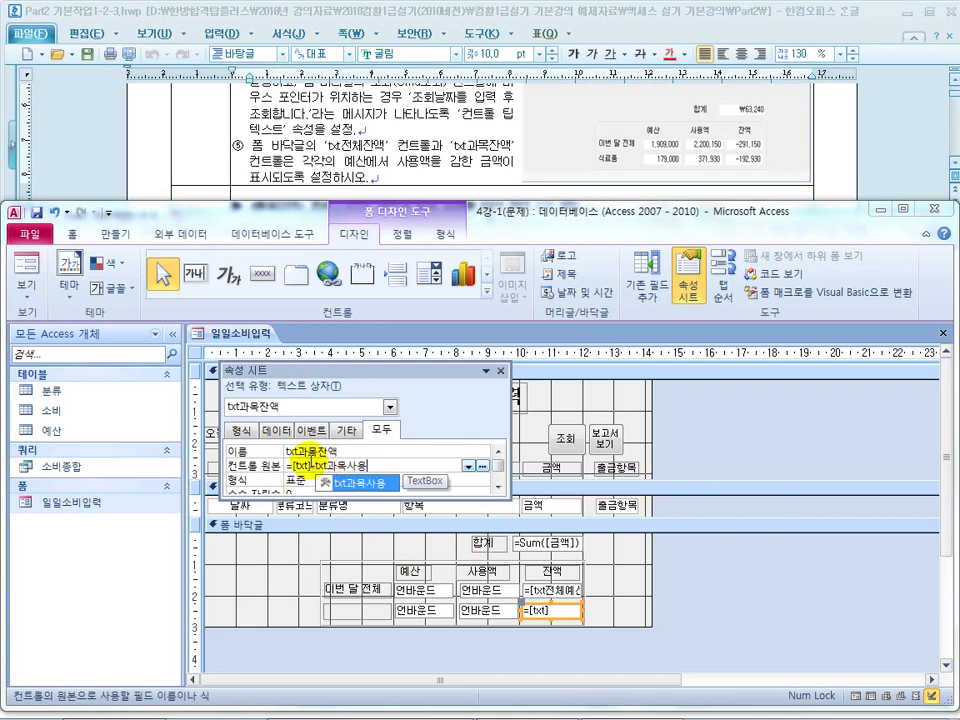
{"action": "left_click", "coordinate": [314, 466]}
{"action": "left_click", "coordinate": [309, 466]}
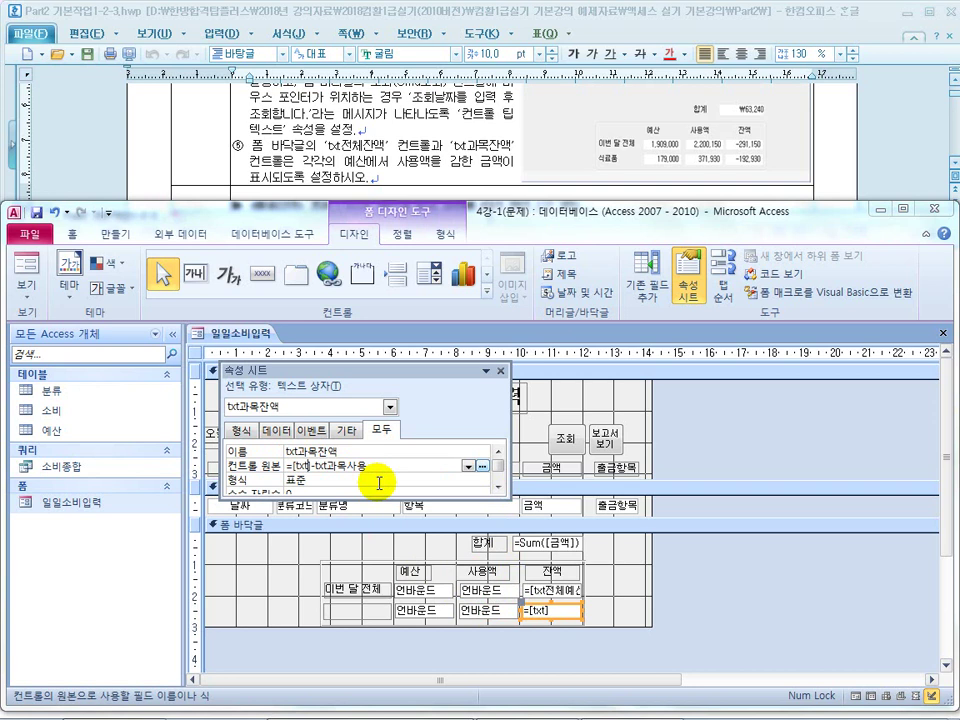
{"action": "key", "text": "Return"}
Copy the name of the row's 예산 text box into the first operand of txt과목잔액's 컨트롤 원본, giving =[txt과목예산]-[txt과목사용]
{"action": "left_click", "coordinate": [422, 607]}
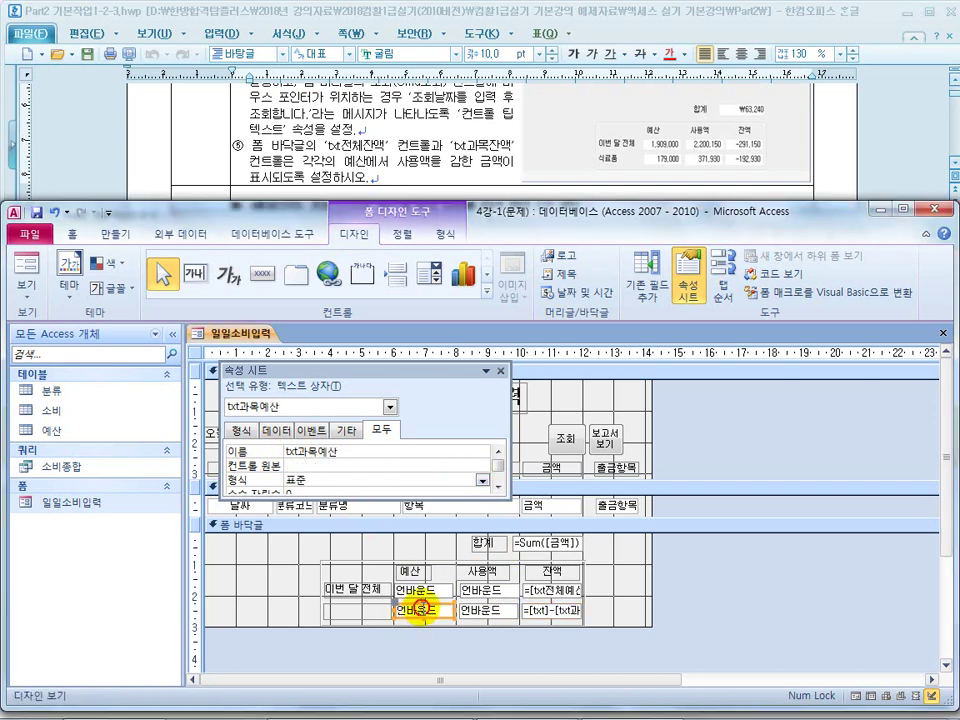
{"action": "left_click_drag", "start_coordinate": [343, 452], "coordinate": [279, 455]}
{"action": "key", "text": "ctrl+c"}
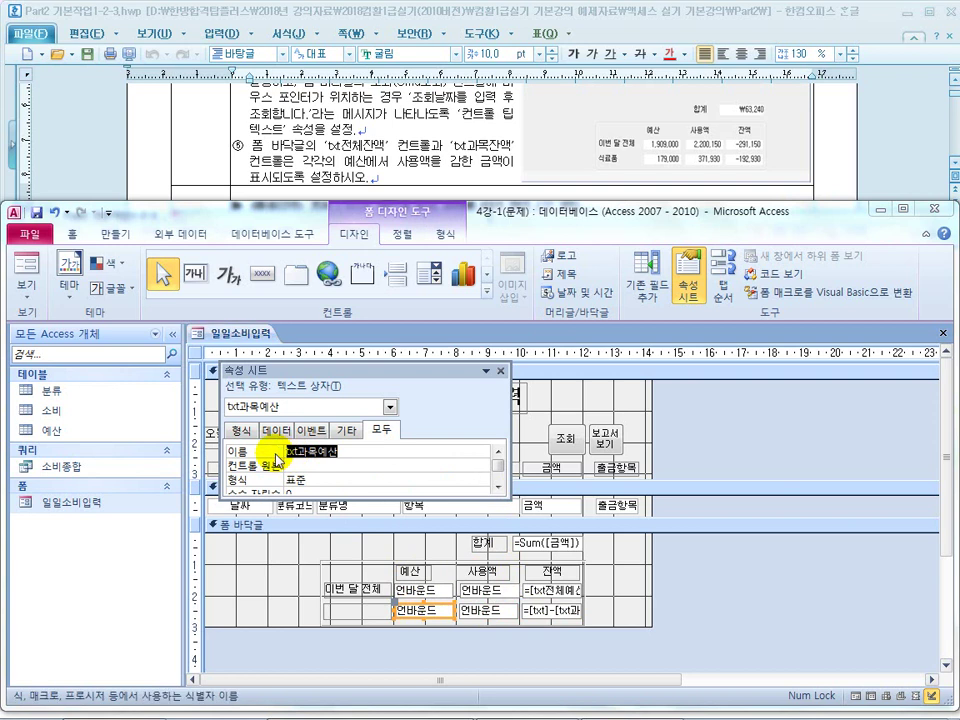
{"action": "left_click", "coordinate": [538, 610]}
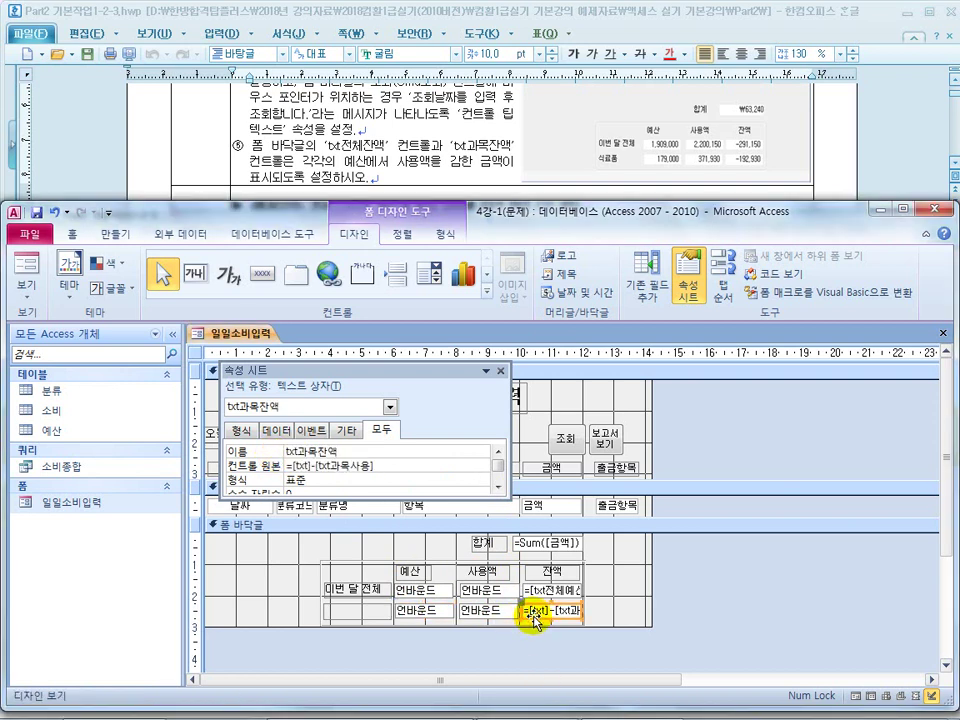
{"action": "left_click", "coordinate": [302, 467]}
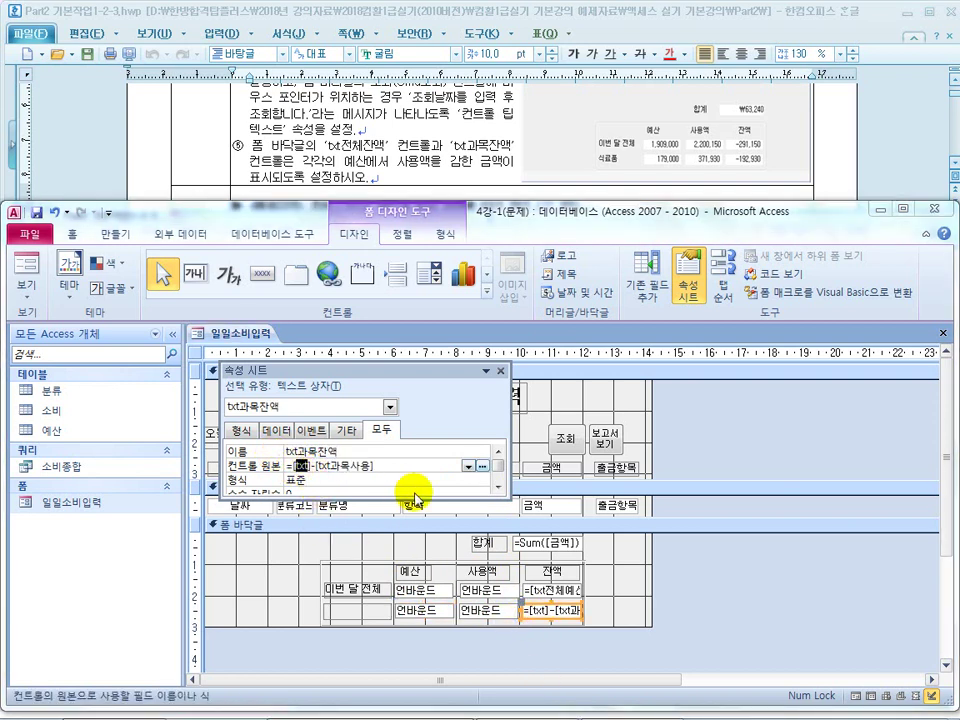
{"action": "key", "text": "ctrl+v"}
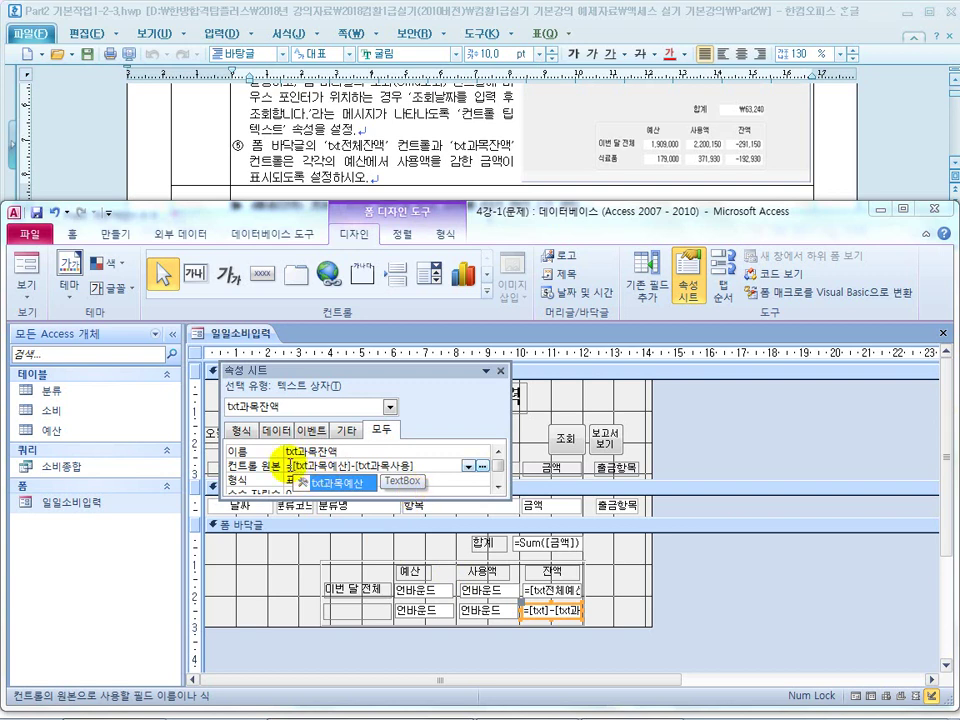
{"action": "left_click", "coordinate": [331, 488]}
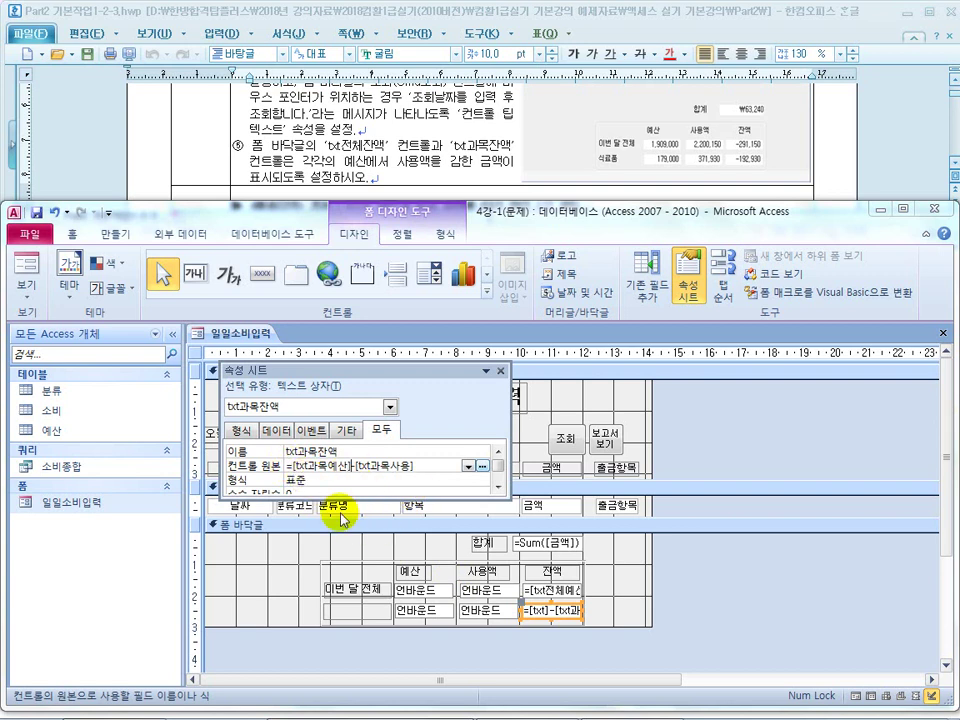
Show the 일일소비입력 form in form view, and go back in the PowerPoint slide show to the 폼 완성(4-1) problem slide
{"action": "left_click", "coordinate": [27, 266]}
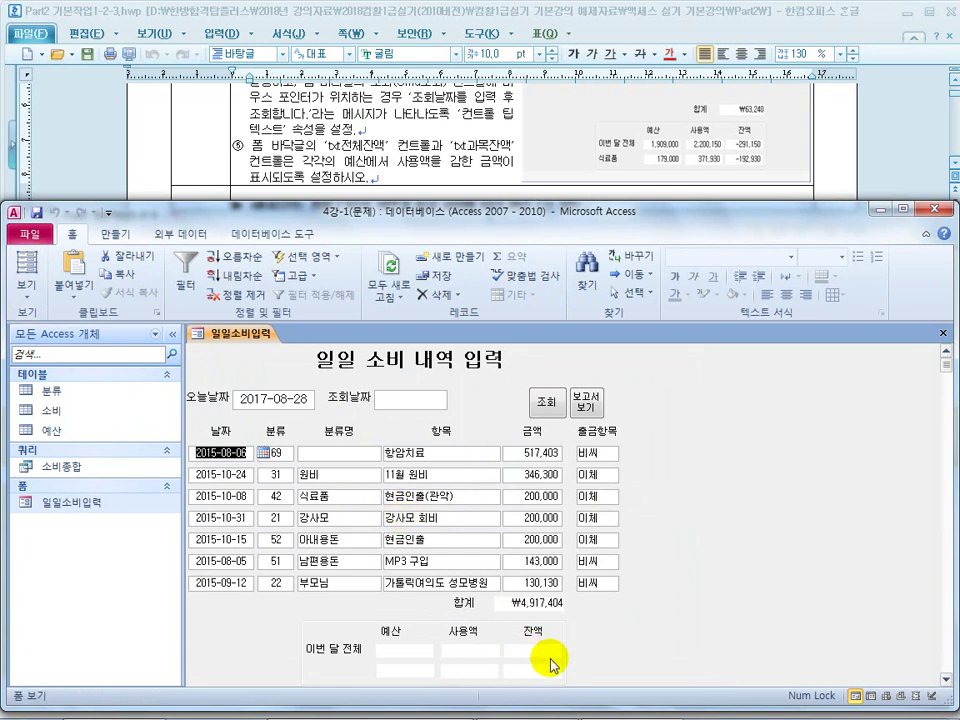
{"action": "key", "text": "super"}
{"action": "left_click", "coordinate": [408, 707]}
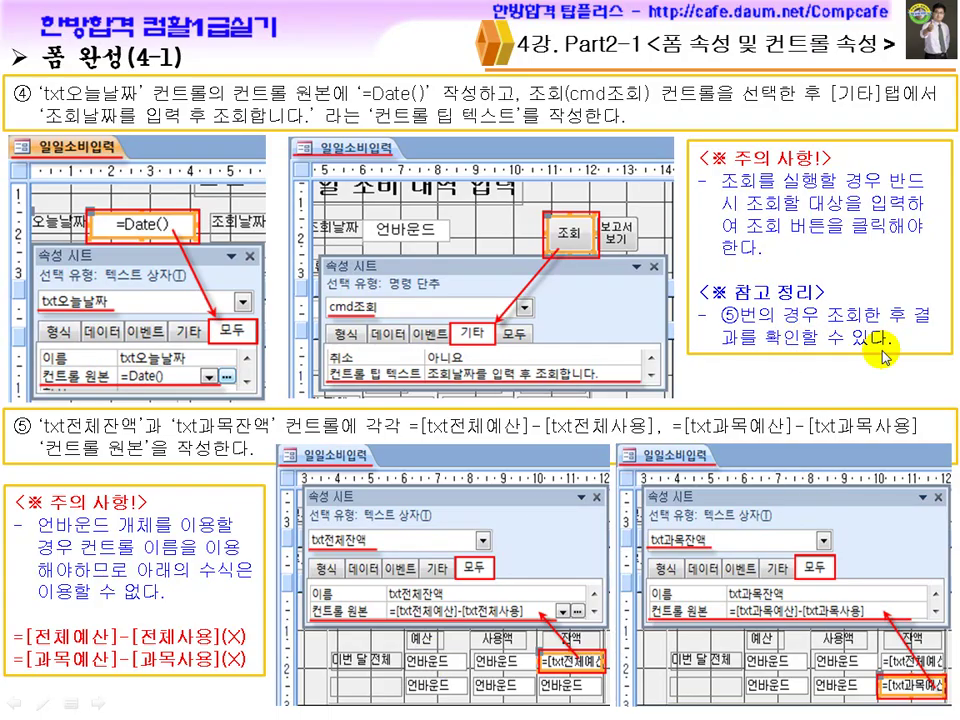
{"action": "left_click", "coordinate": [615, 465]}
{"action": "key", "text": "Page_Up"}
{"action": "key", "text": "Page_Up"}
{"action": "key", "text": "Page_Up"}
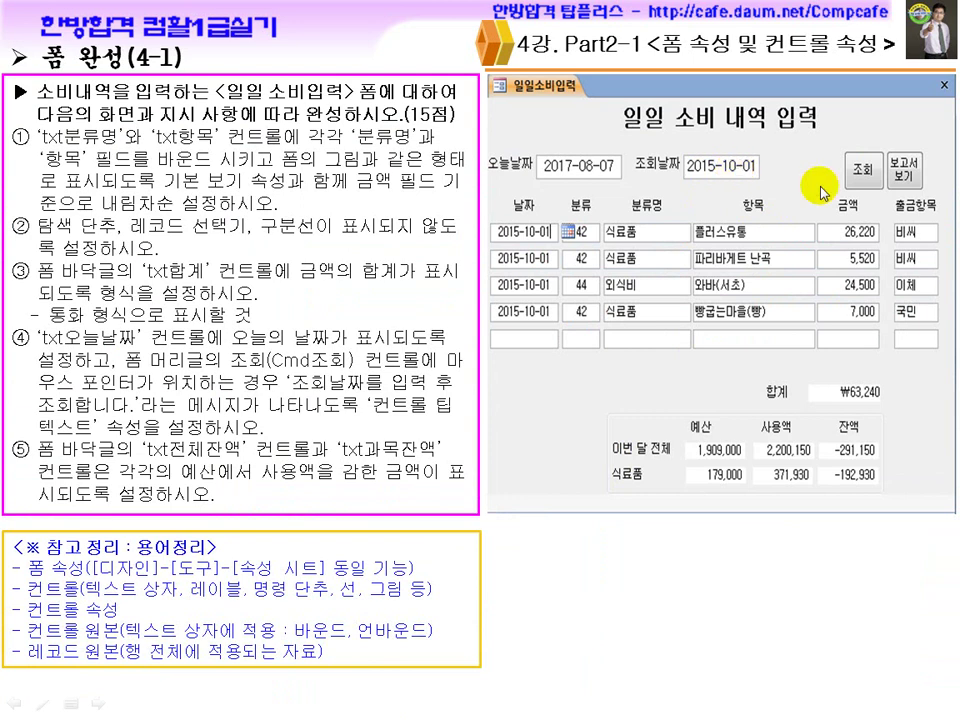
Switch to Access and test the form by running 조회 for the 조회날짜 2015-10-01
{"action": "key", "text": "super"}
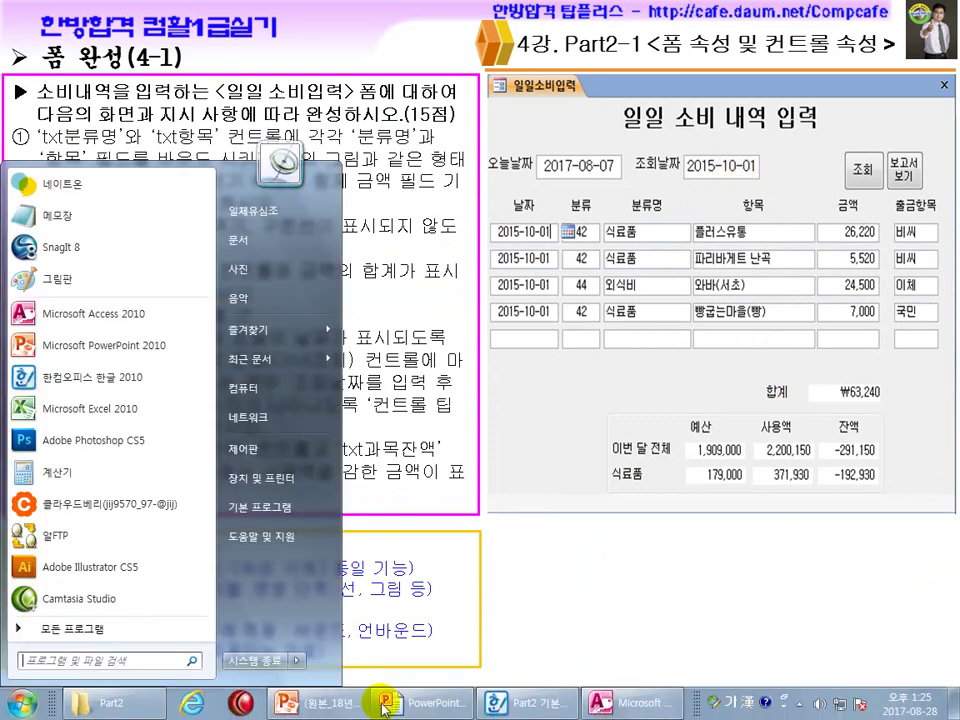
{"action": "left_click", "coordinate": [642, 704]}
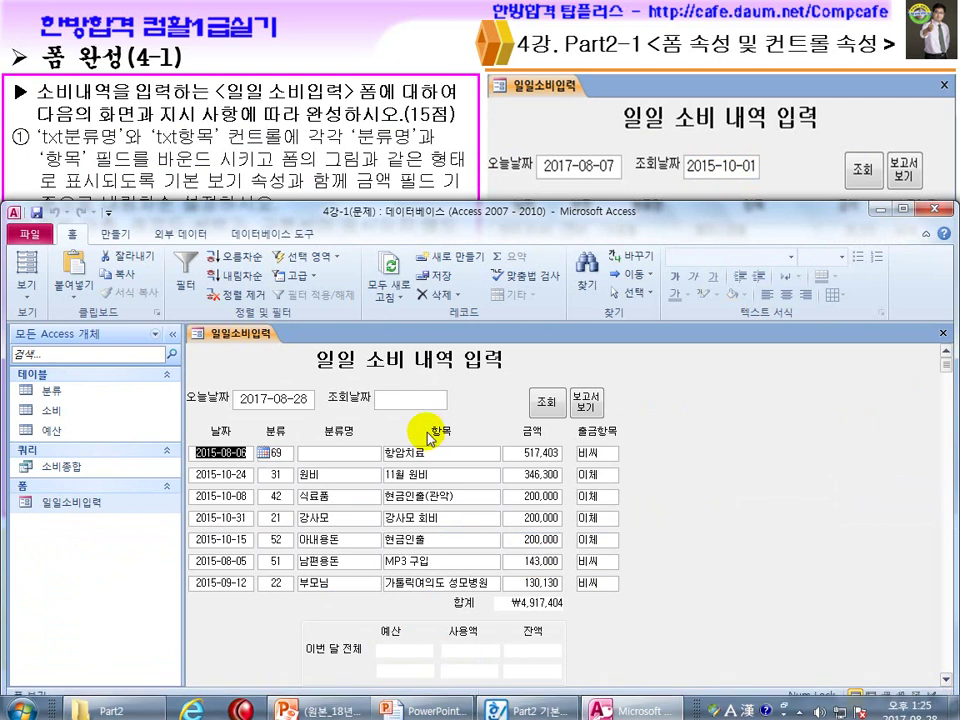
{"action": "left_click", "coordinate": [410, 400]}
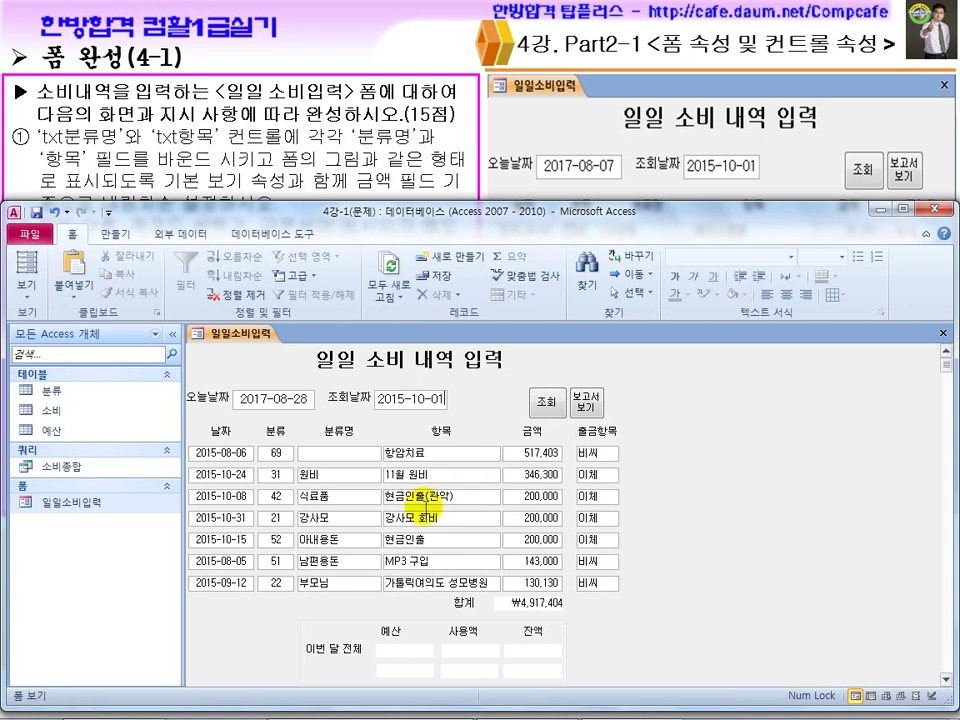
{"action": "left_click", "coordinate": [555, 403]}
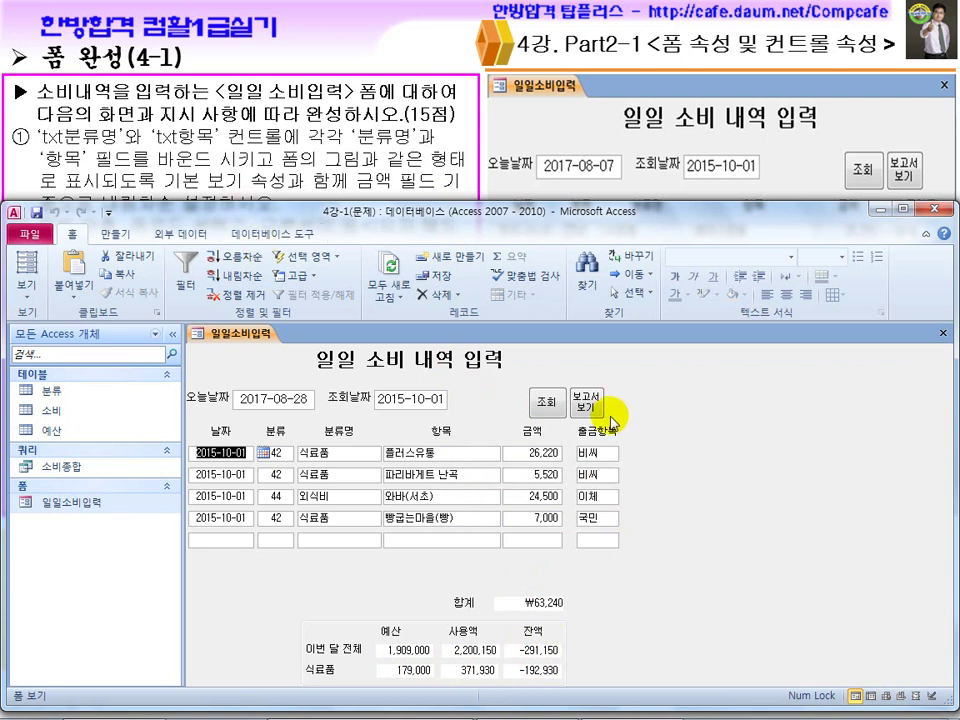
Close the 일일소비입력 form with its design changes saved, and bring up problem 4-2 in the Hangul document
{"action": "left_click", "coordinate": [943, 334]}
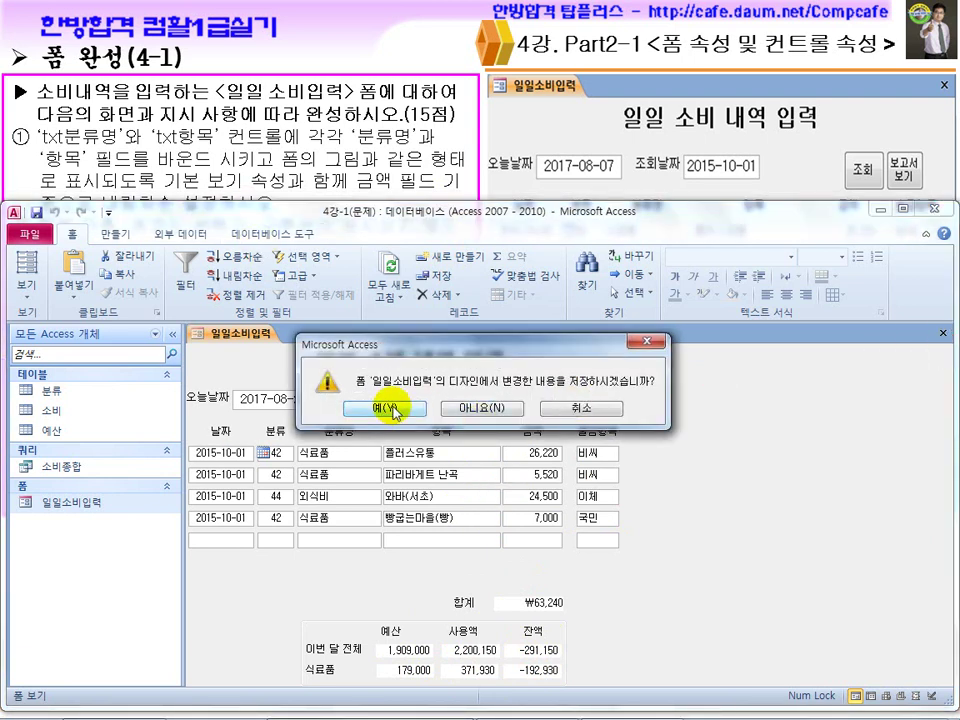
{"action": "left_click", "coordinate": [386, 408]}
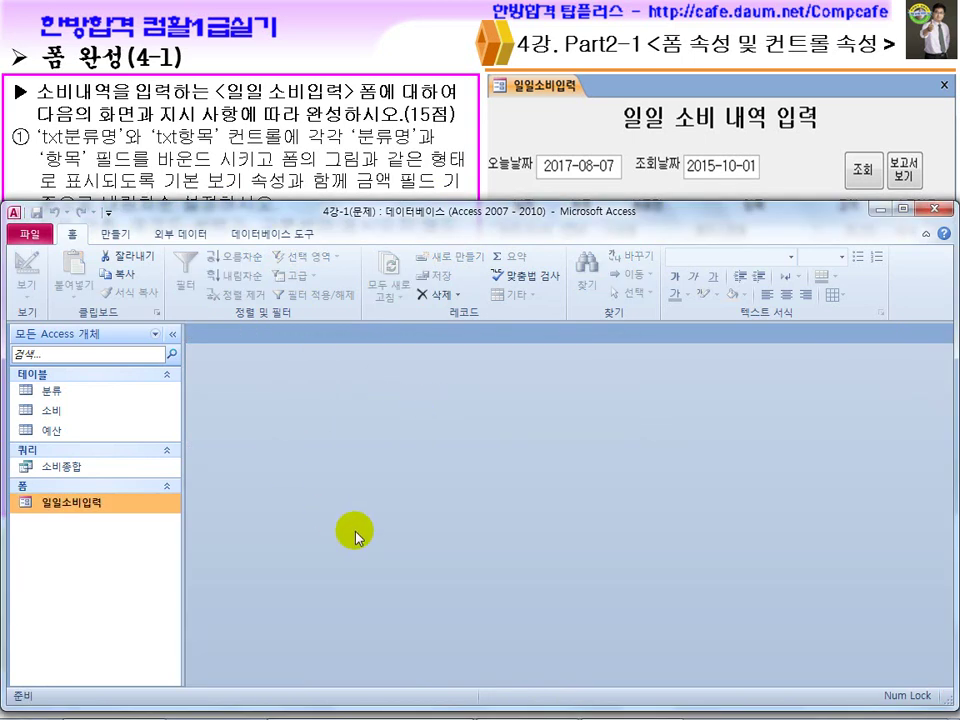
{"action": "key", "text": "super"}
{"action": "left_click", "coordinate": [535, 703]}
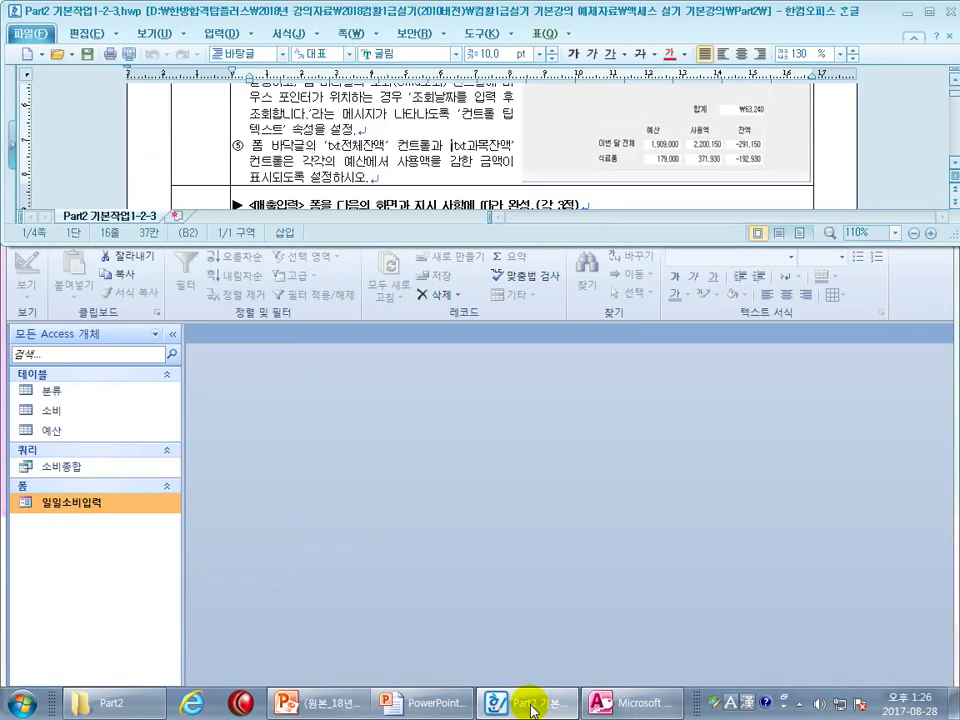
{"action": "scroll", "coordinate": [345, 145], "scroll_direction": "down", "scroll_amount": 3}
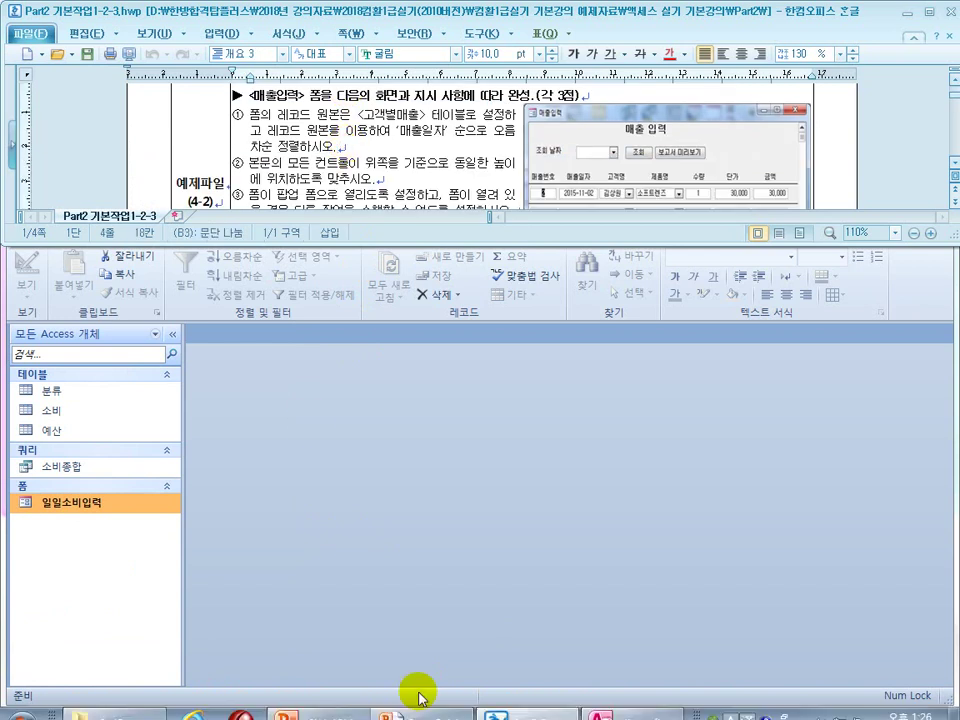
Close the 4강-1(문제) database in Access and open 4강-2(문제).accdb from the Part2 folder
{"action": "left_click", "coordinate": [622, 708]}
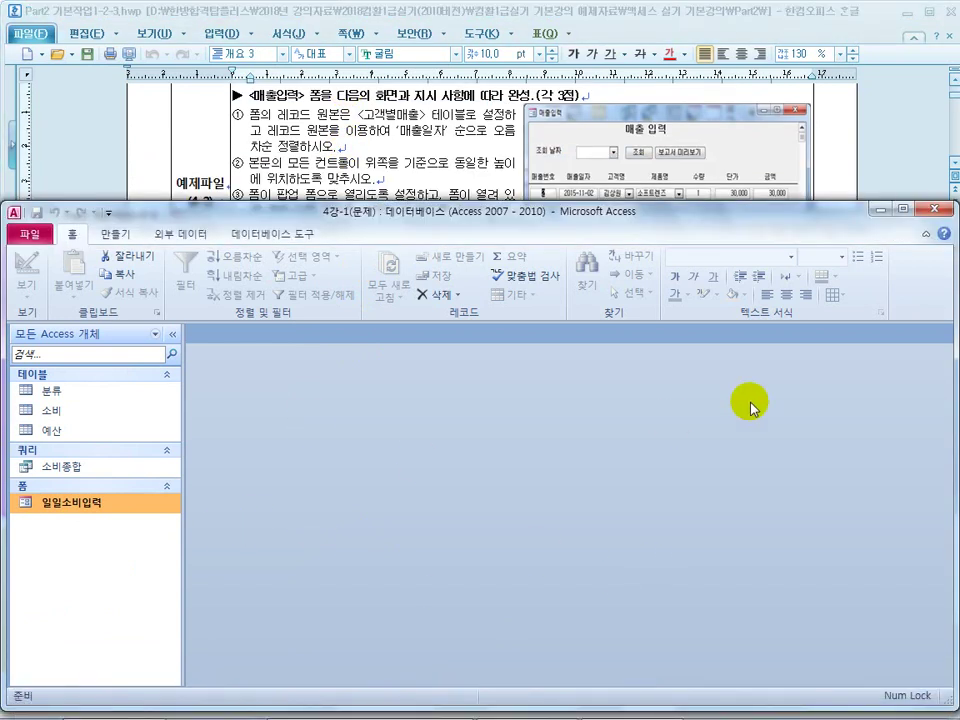
{"action": "left_click", "coordinate": [928, 209]}
{"action": "left_click", "coordinate": [86, 700]}
{"action": "double_click", "coordinate": [240, 163]}
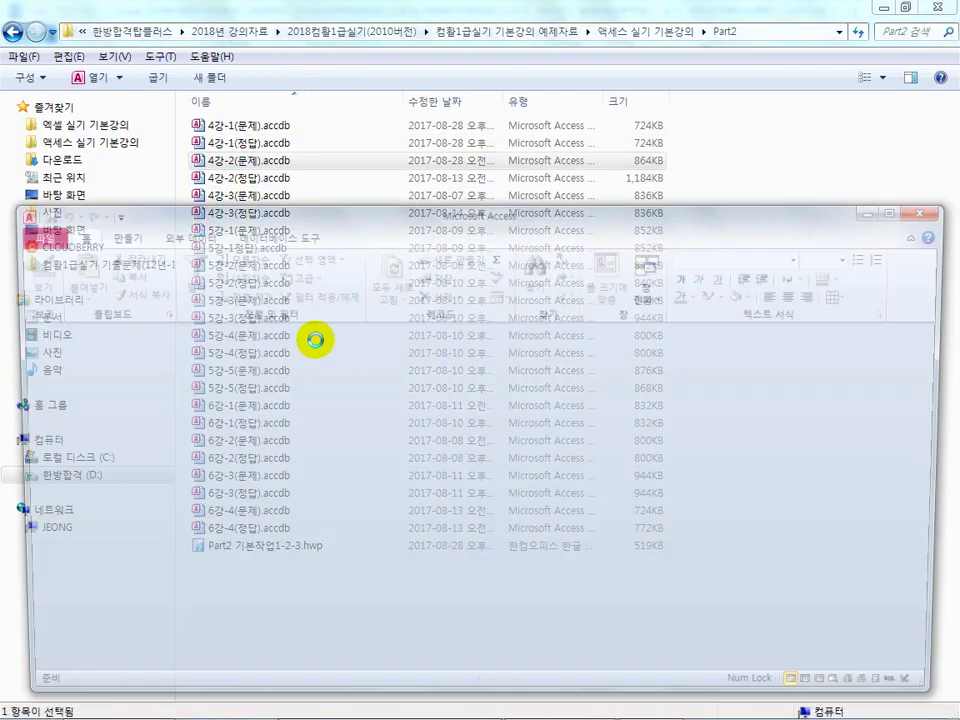
Highlight the 레코드 원본 requirement of problem 4-2 in the Hangul document, and open the 매출입력 form in Access
{"action": "left_click", "coordinate": [505, 705]}
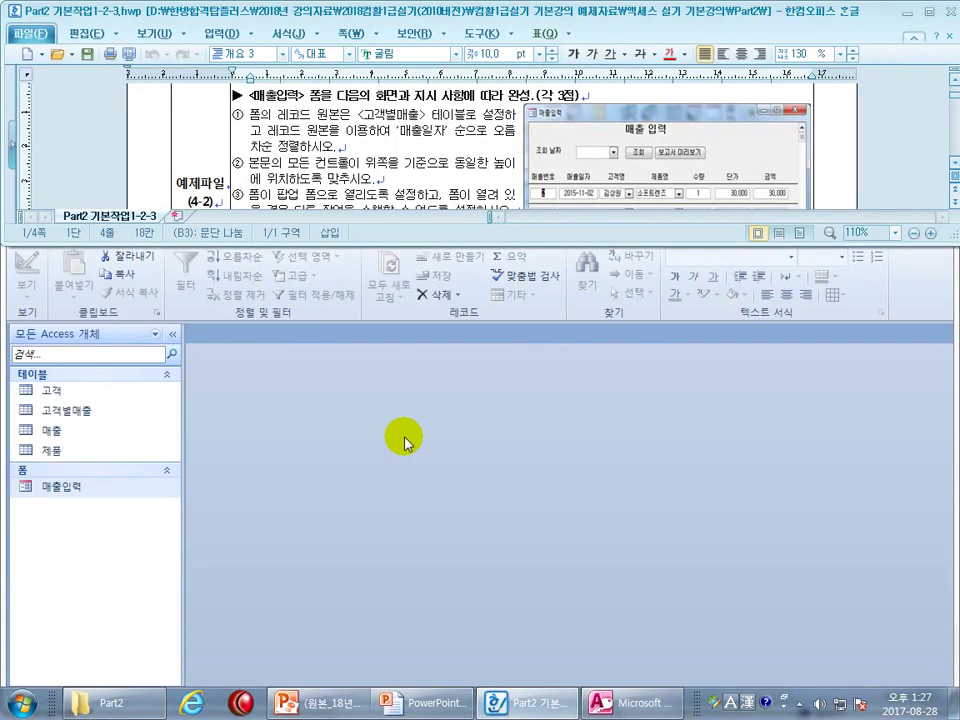
{"action": "left_click_drag", "start_coordinate": [280, 118], "coordinate": [395, 110]}
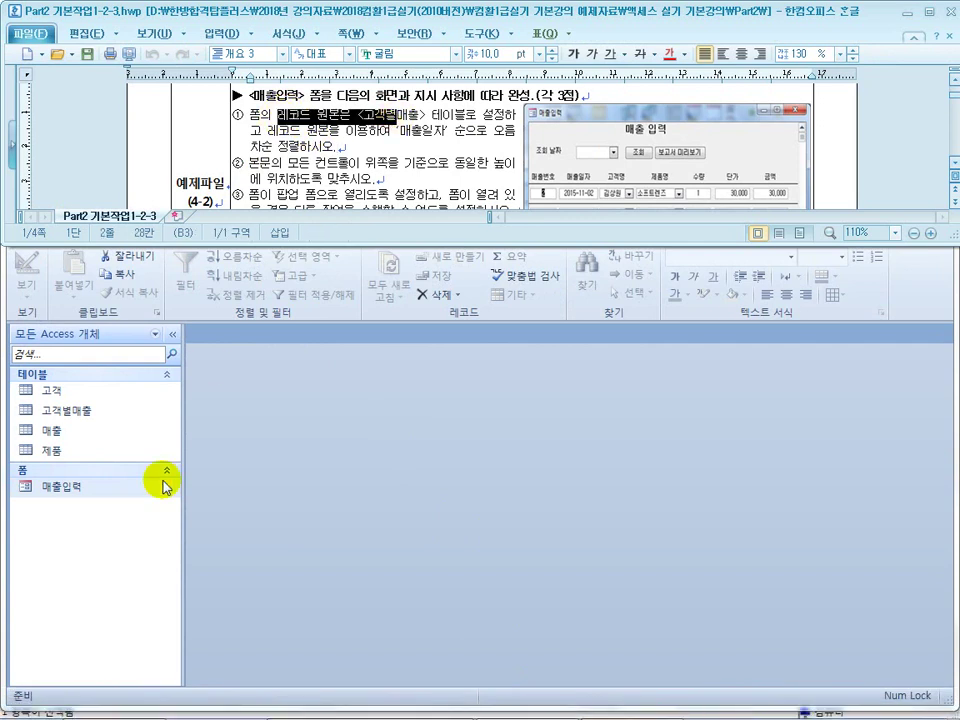
{"action": "right_click", "coordinate": [96, 489]}
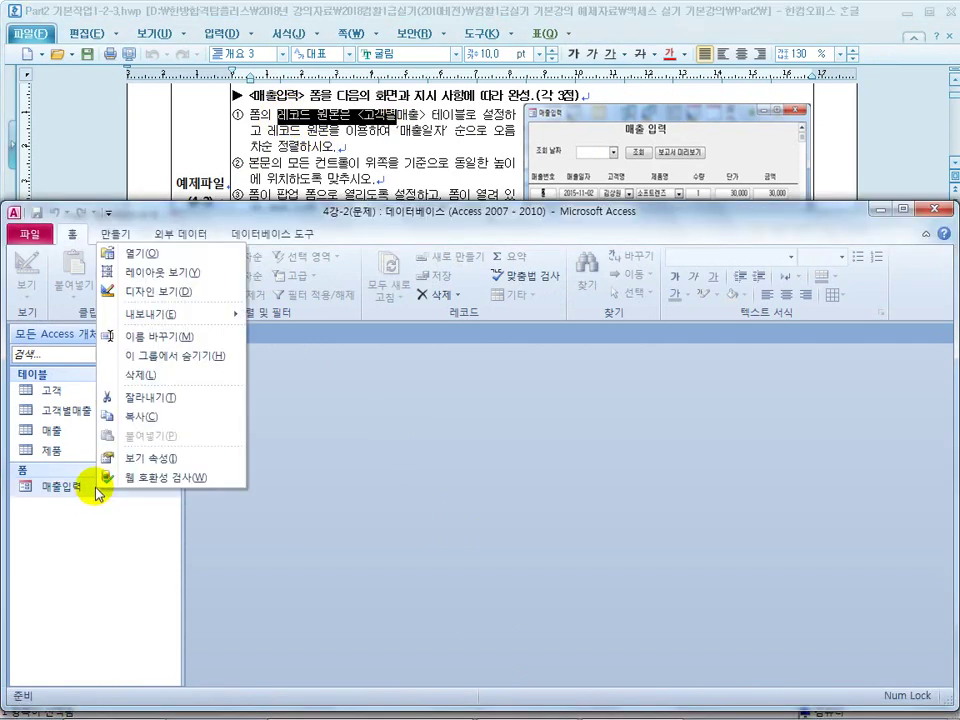
{"action": "left_click", "coordinate": [108, 252]}
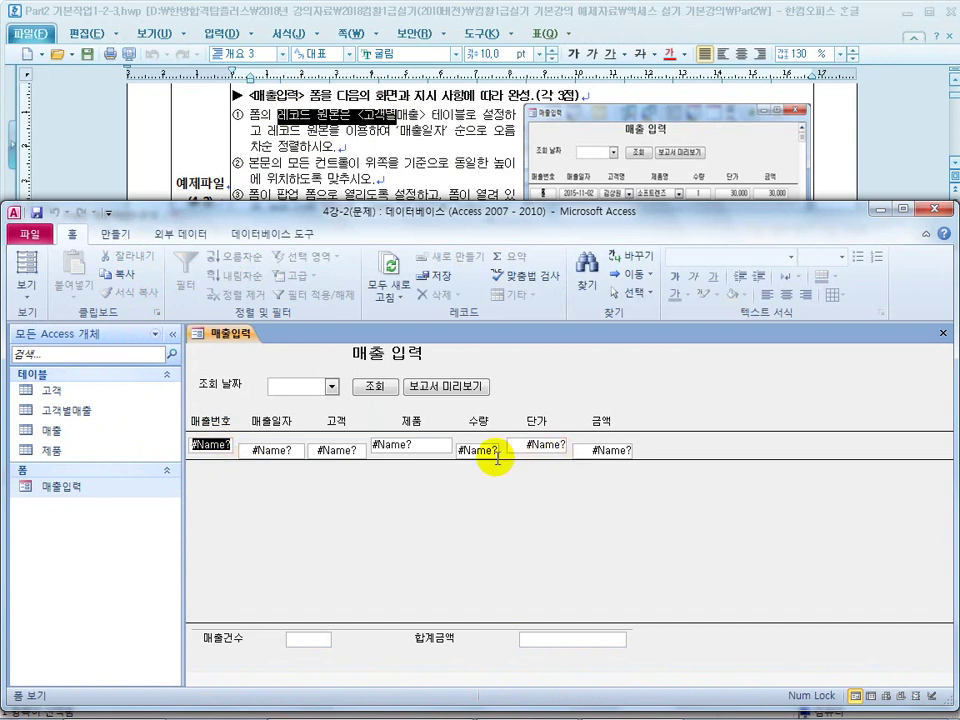
Switch the 매출입력 form to design view and set its 레코드 원본 to 고객별매출
{"action": "left_click", "coordinate": [26, 292]}
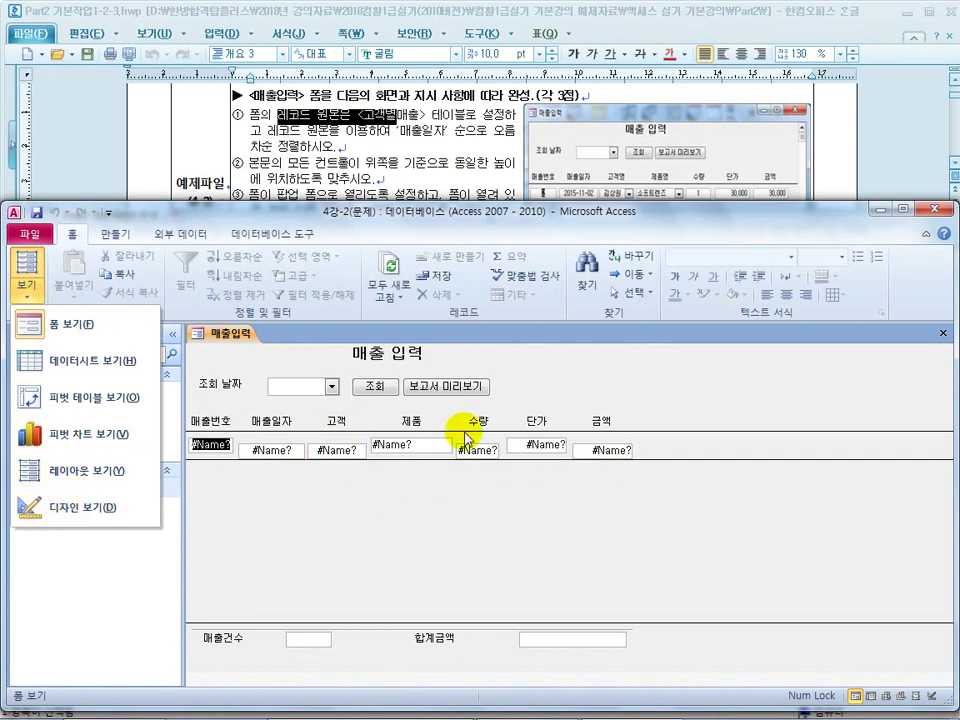
{"action": "left_click", "coordinate": [90, 508]}
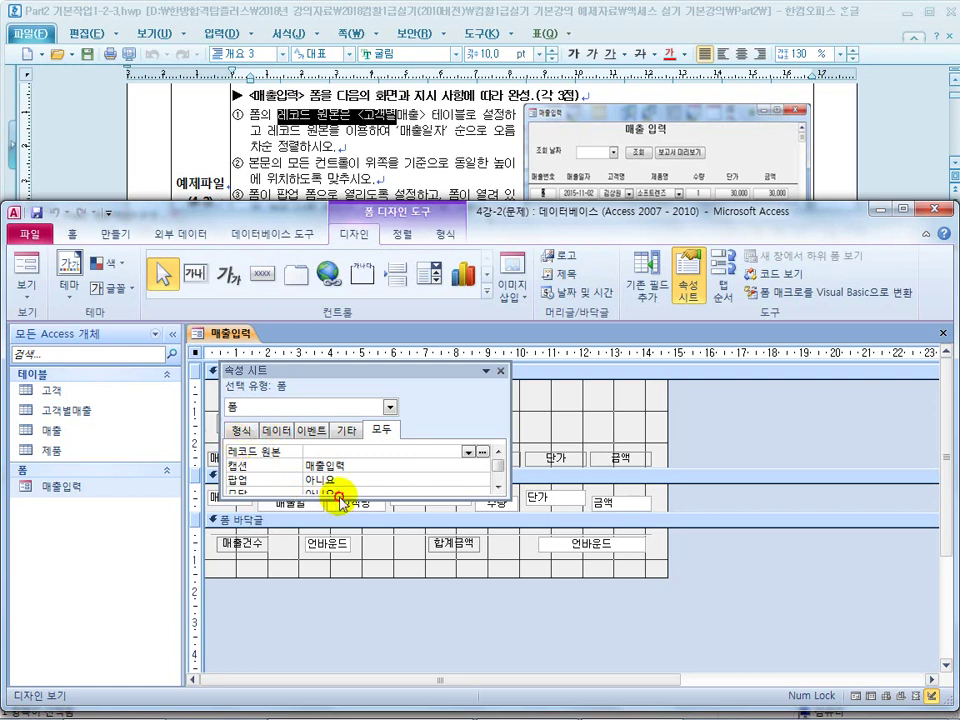
{"action": "left_click_drag", "start_coordinate": [345, 497], "coordinate": [345, 538]}
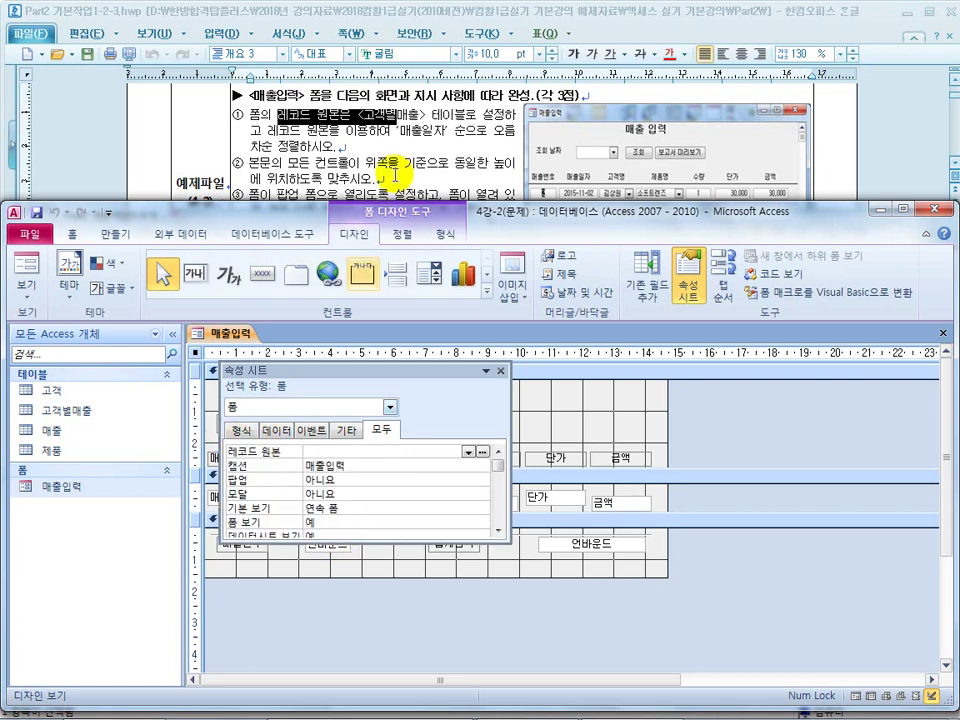
{"action": "left_click", "coordinate": [467, 452]}
{"action": "left_click", "coordinate": [407, 490]}
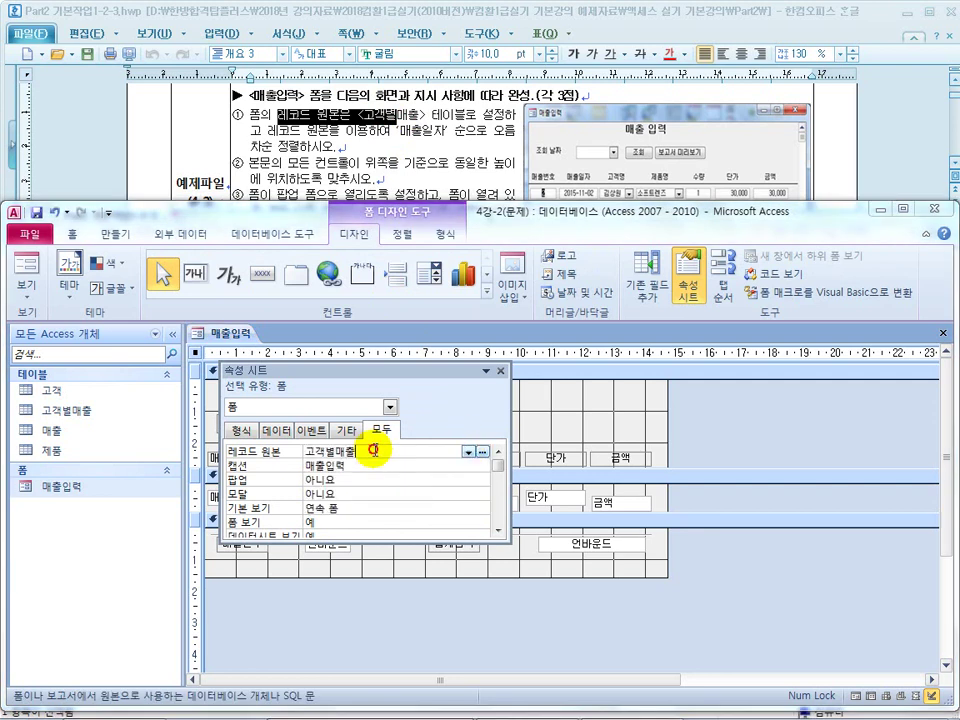
Check the 매출입력 form's records in form view, and return to design view
{"action": "left_click", "coordinate": [27, 268]}
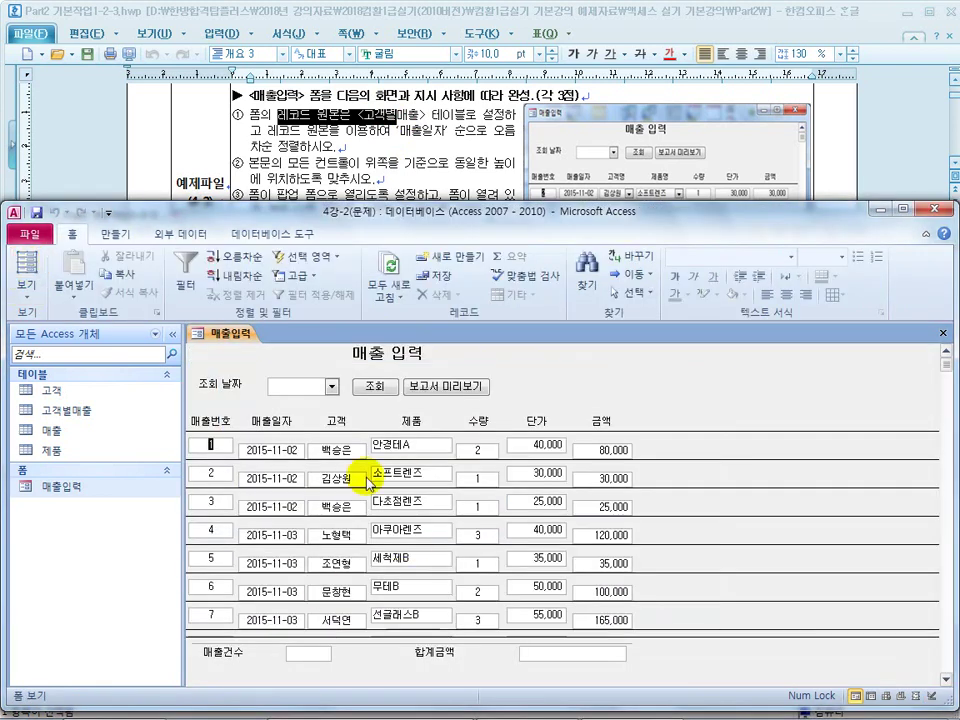
{"action": "left_click", "coordinate": [25, 290]}
{"action": "left_click", "coordinate": [60, 505]}
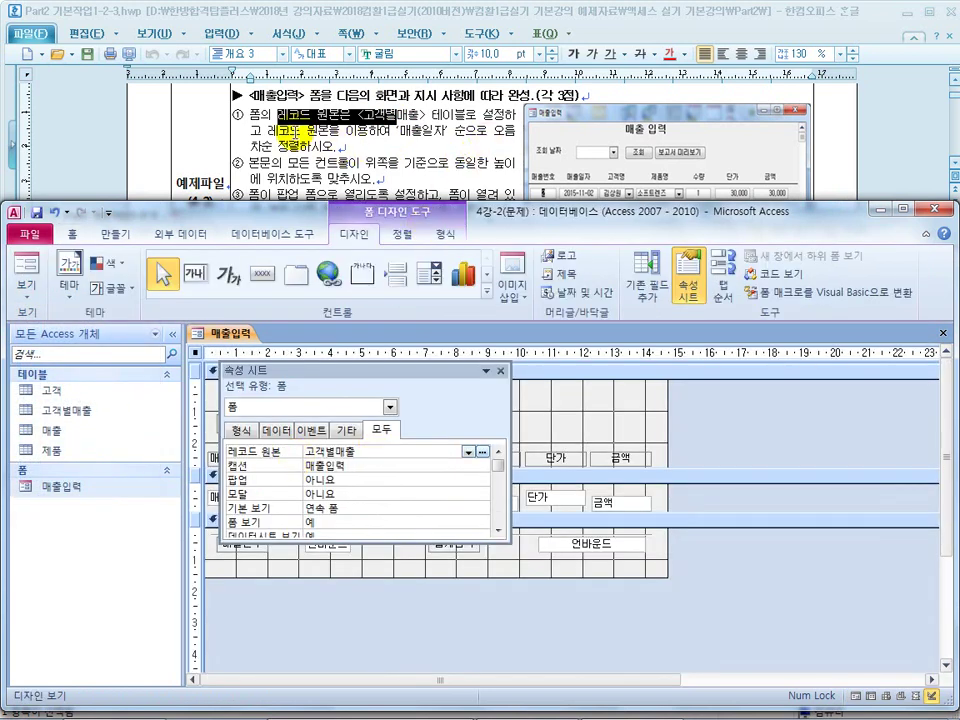
Choose 고객별매출 again as the form's 레코드 원본 and open the query builder based on that table
{"action": "key", "text": "ctrl+shift+d"}
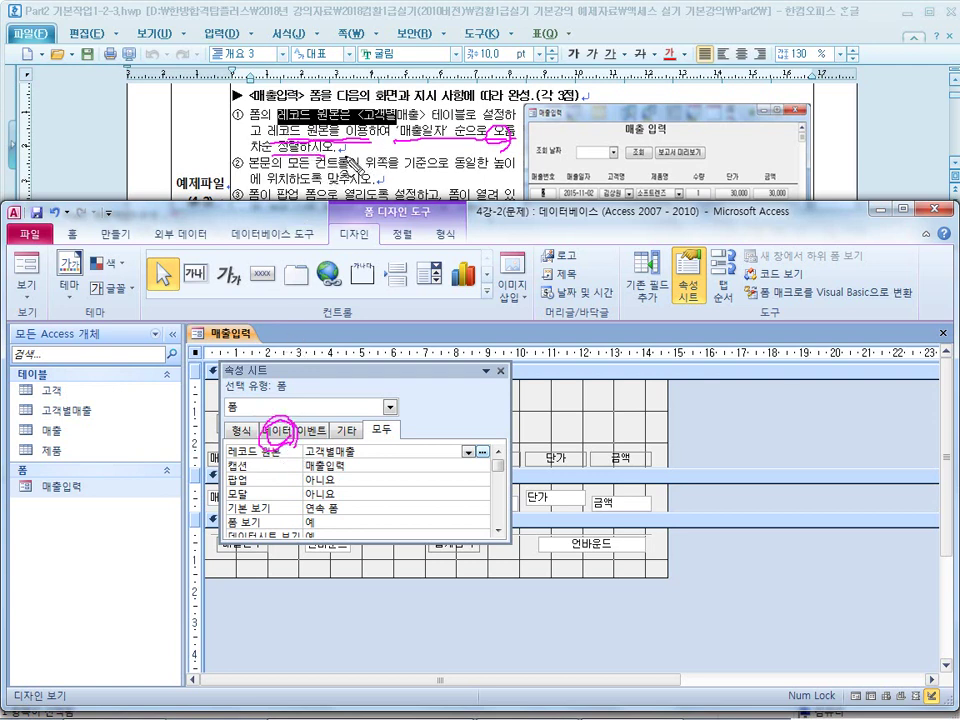
{"action": "left_click", "coordinate": [467, 451]}
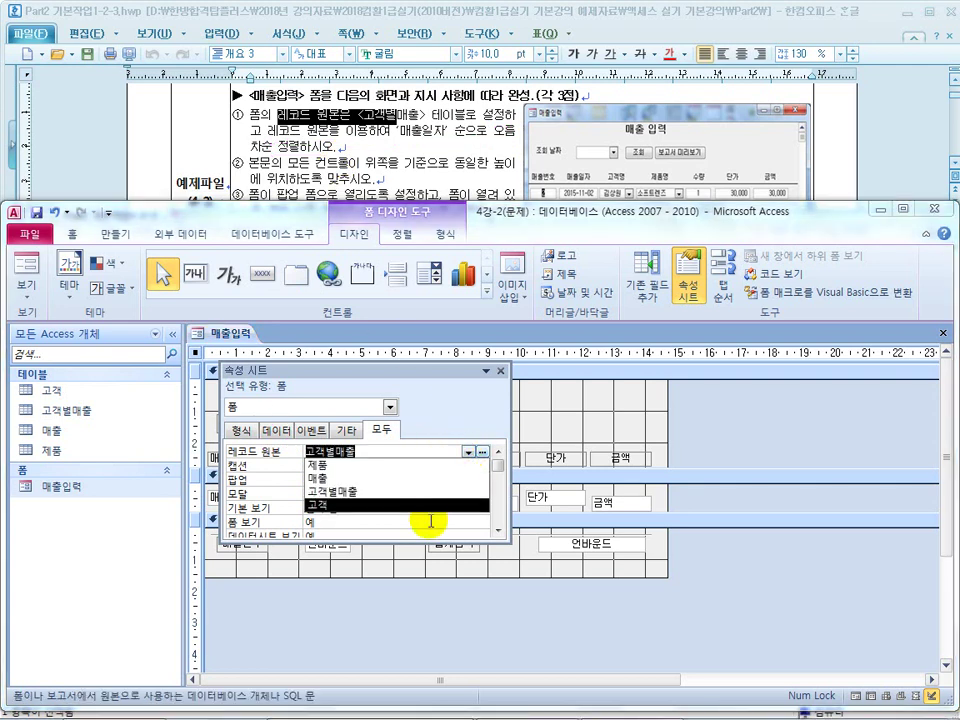
{"action": "left_click", "coordinate": [413, 492]}
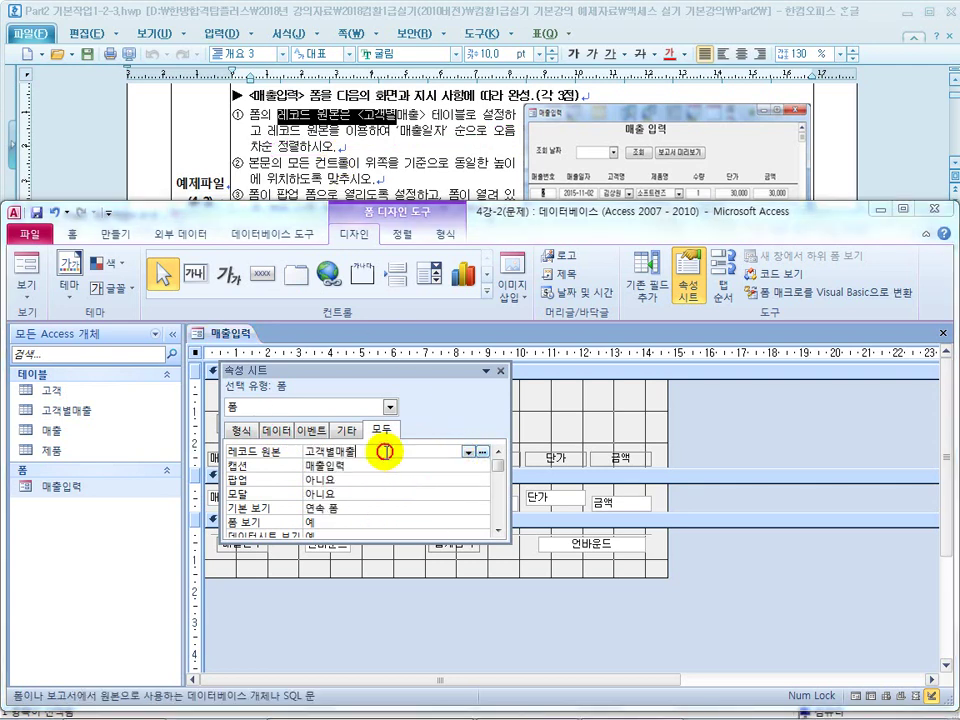
{"action": "left_click", "coordinate": [484, 456]}
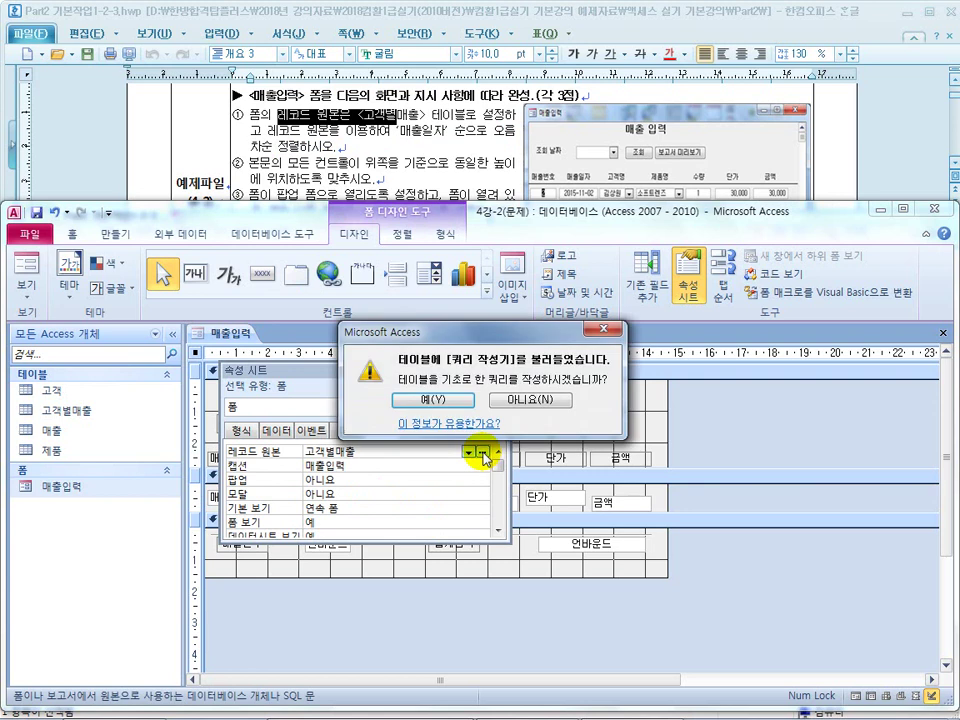
{"action": "left_click", "coordinate": [430, 398]}
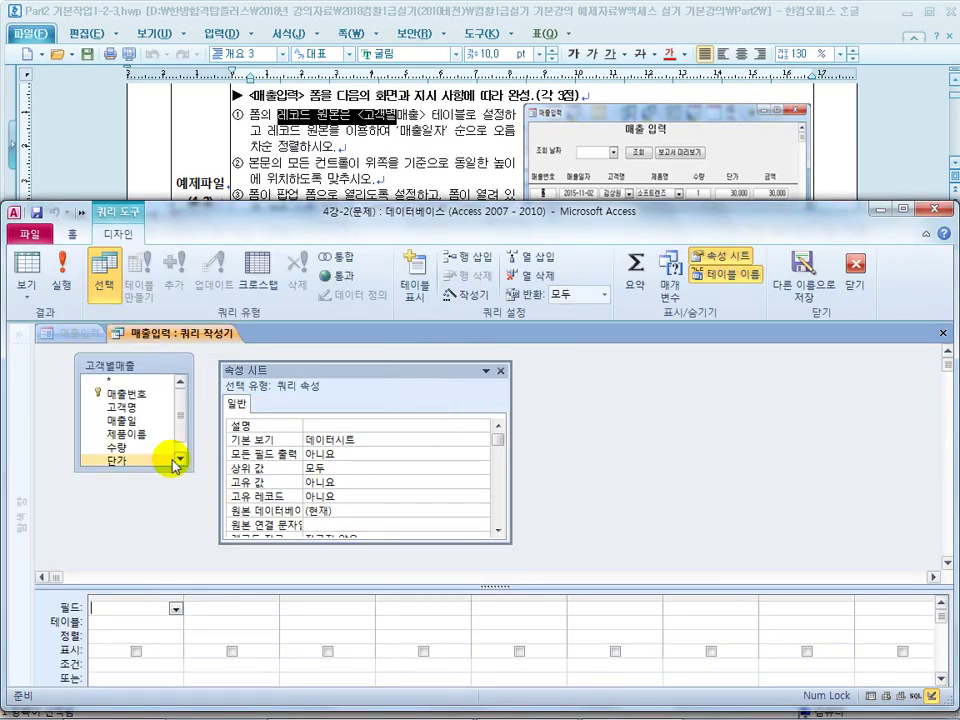
Add all fields (*) of 고객별매출 to the query grid, followed by 매출일 as a separate column
{"action": "left_click", "coordinate": [142, 368]}
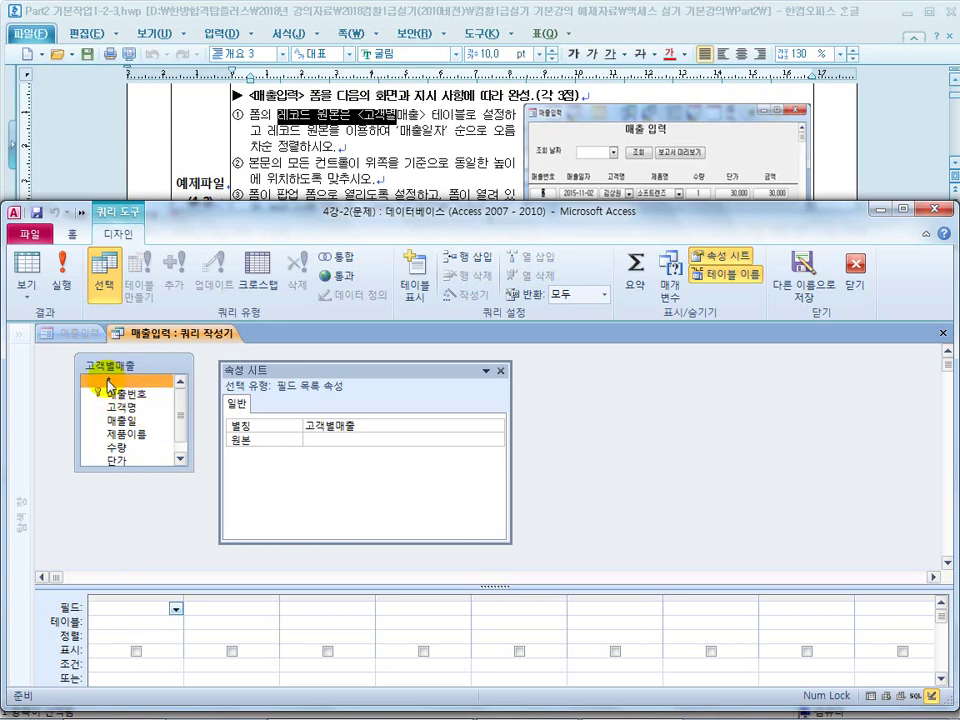
{"action": "left_click_drag", "start_coordinate": [112, 380], "coordinate": [130, 607]}
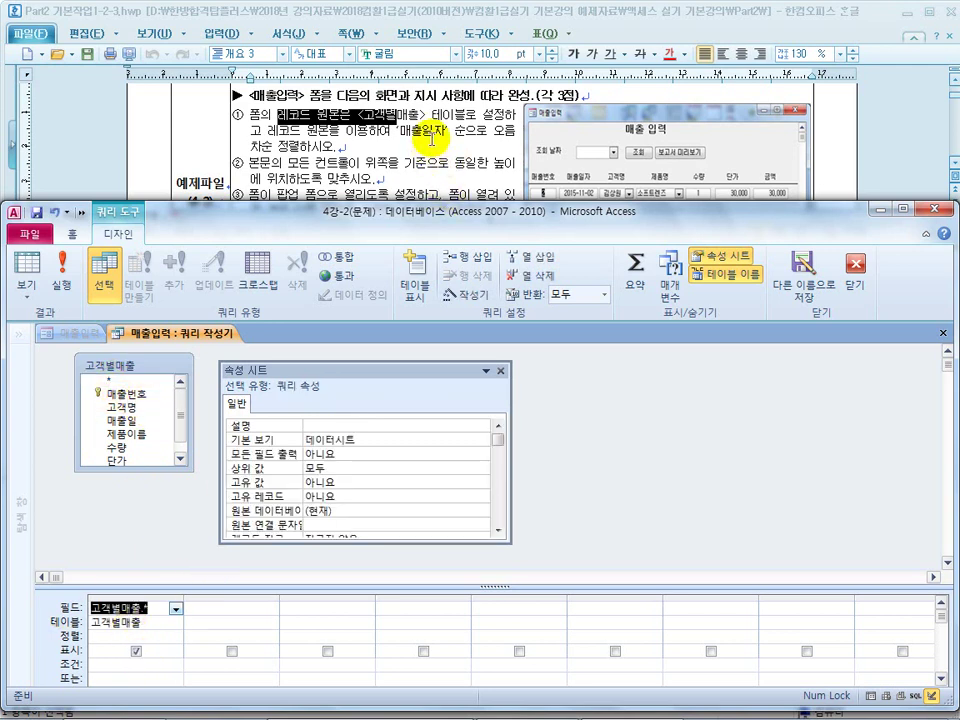
{"action": "left_click", "coordinate": [137, 420]}
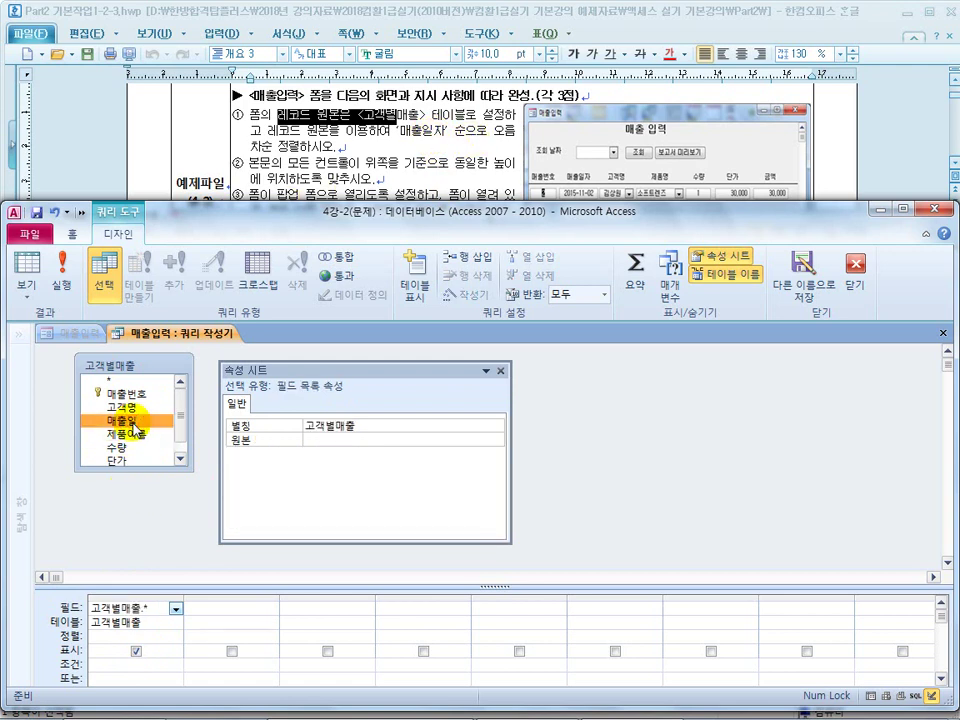
{"action": "scroll", "coordinate": [132, 414], "scroll_direction": "down", "scroll_amount": 1}
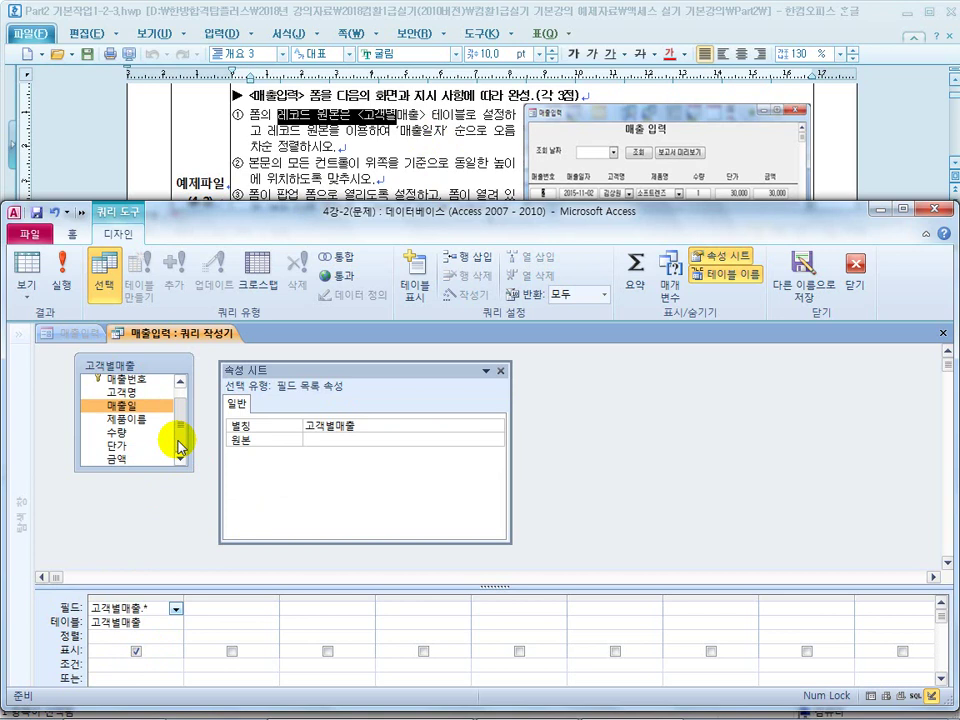
{"action": "double_click", "coordinate": [129, 408]}
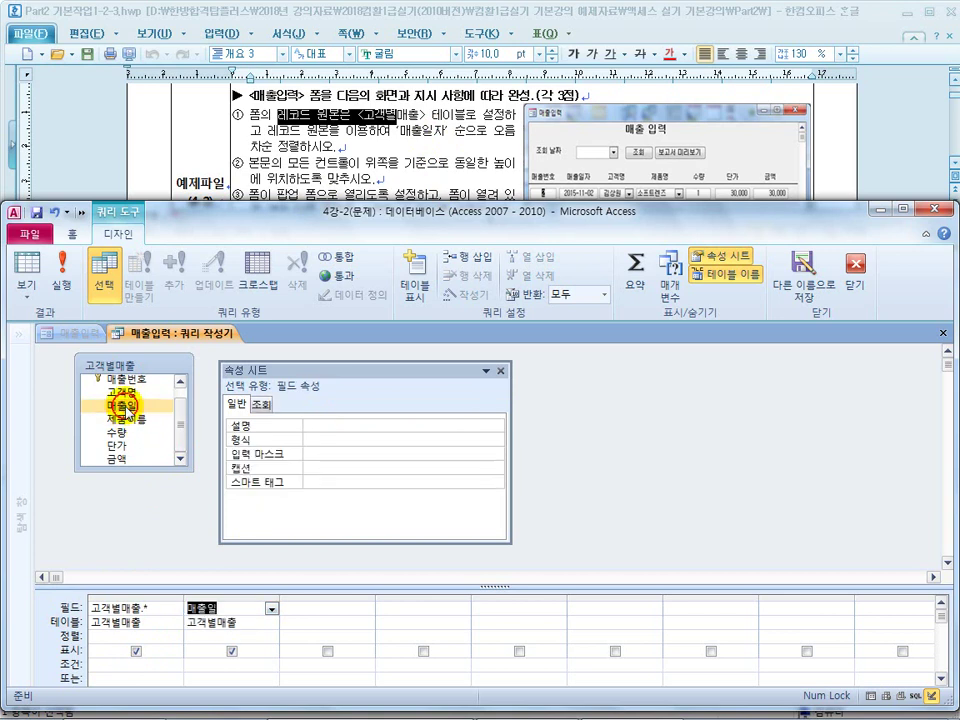
Sort the 매출일 column in ascending order (오름차순) in the query grid and exclude it from the displayed fields
{"action": "left_click", "coordinate": [224, 636]}
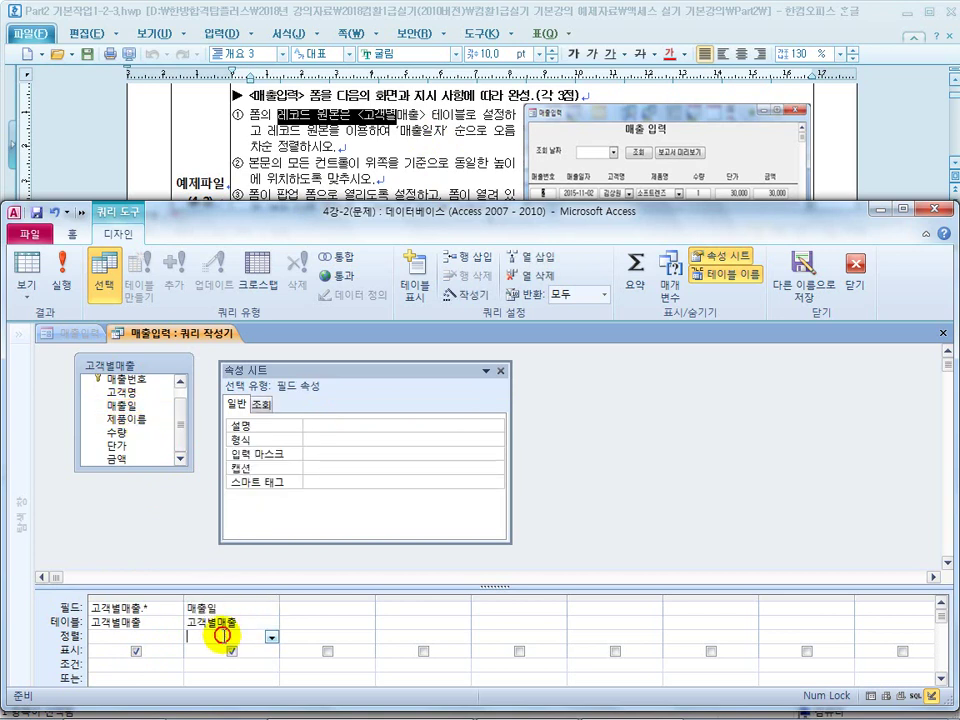
{"action": "left_click", "coordinate": [272, 637]}
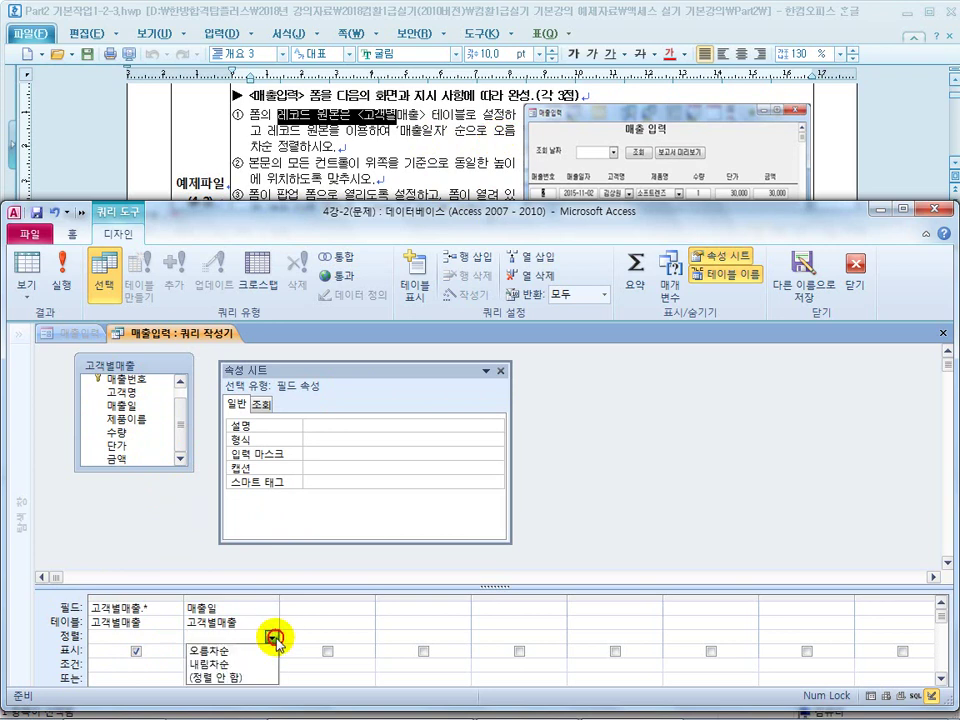
{"action": "left_click", "coordinate": [246, 646]}
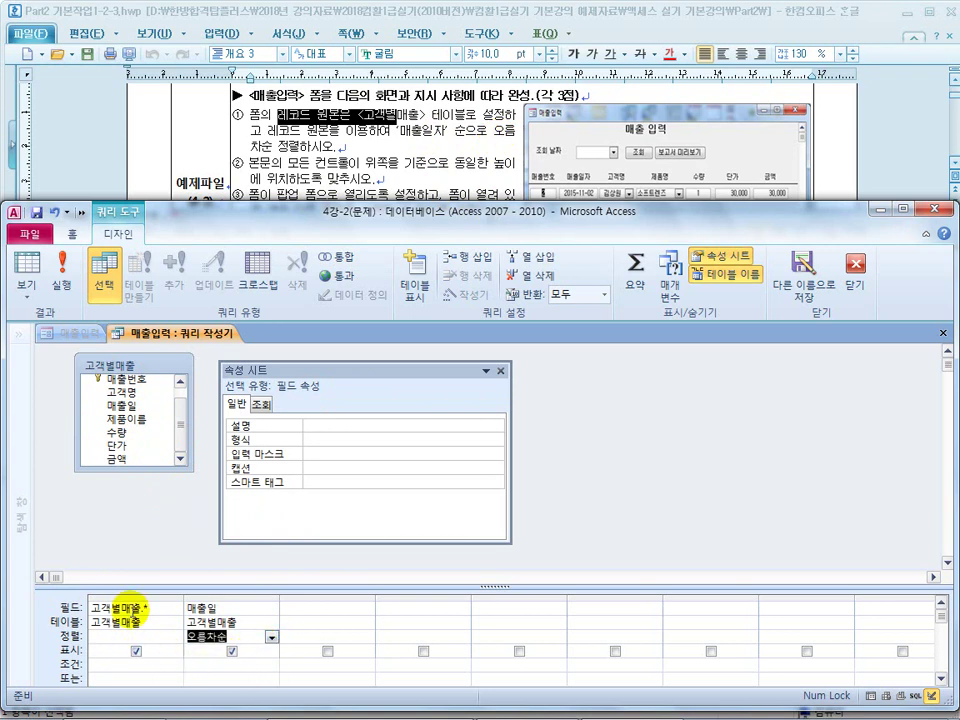
{"action": "left_click", "coordinate": [233, 652]}
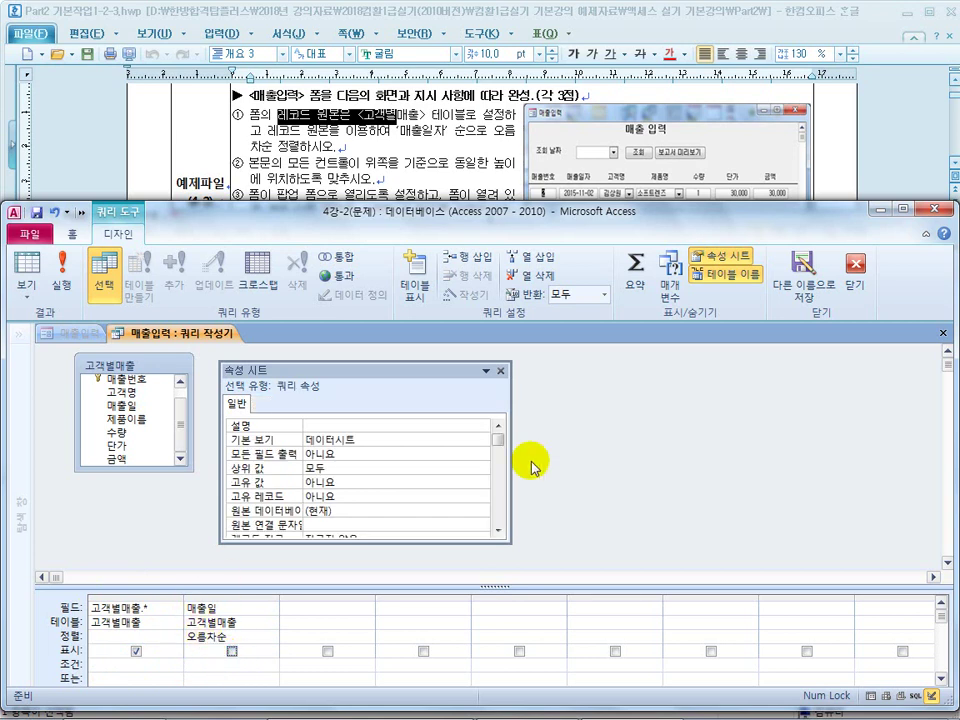
Close the query builder, saving the SQL changes to the form's record source, and show the 매출입력 form in Form View
{"action": "left_click", "coordinate": [846, 284]}
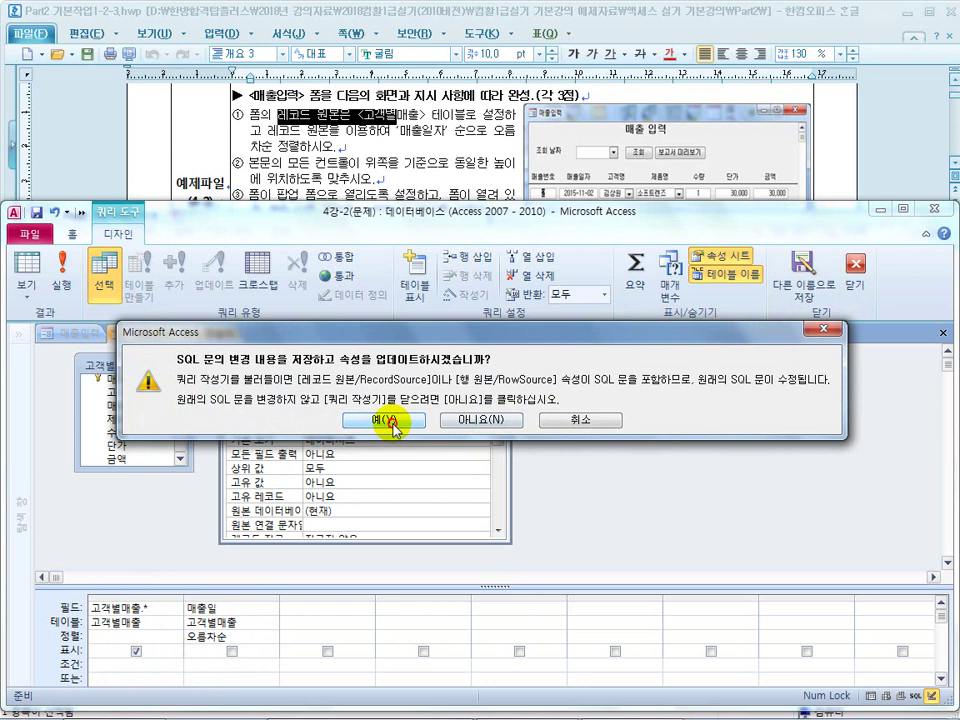
{"action": "left_click", "coordinate": [390, 481]}
{"action": "left_click", "coordinate": [26, 265]}
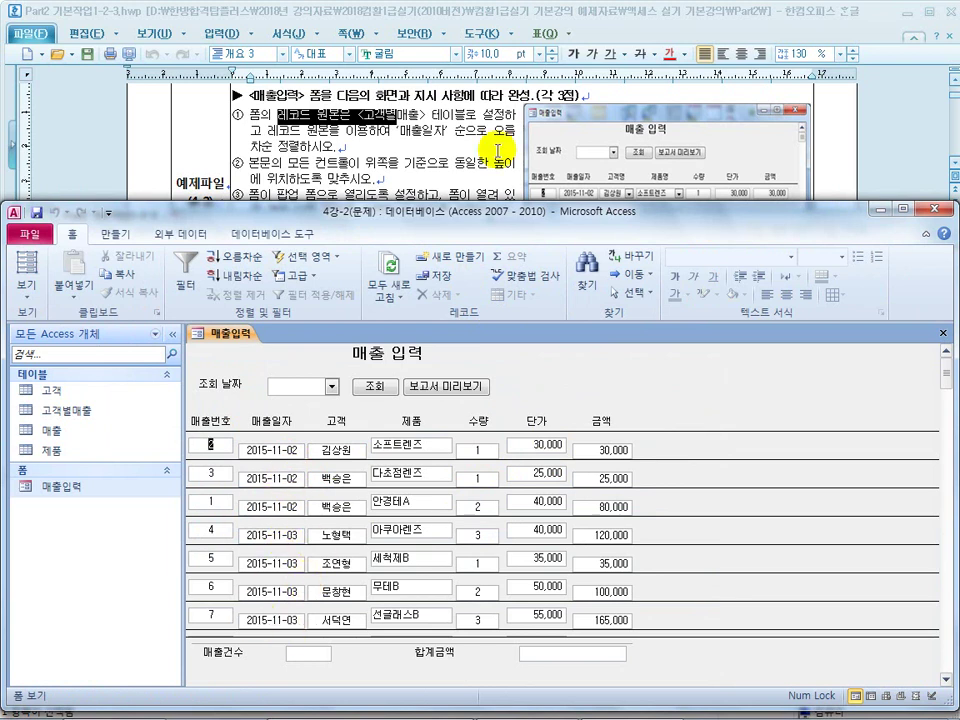
Reopen the 매출입력 form in Design View and close the property sheet
{"action": "left_click", "coordinate": [407, 150]}
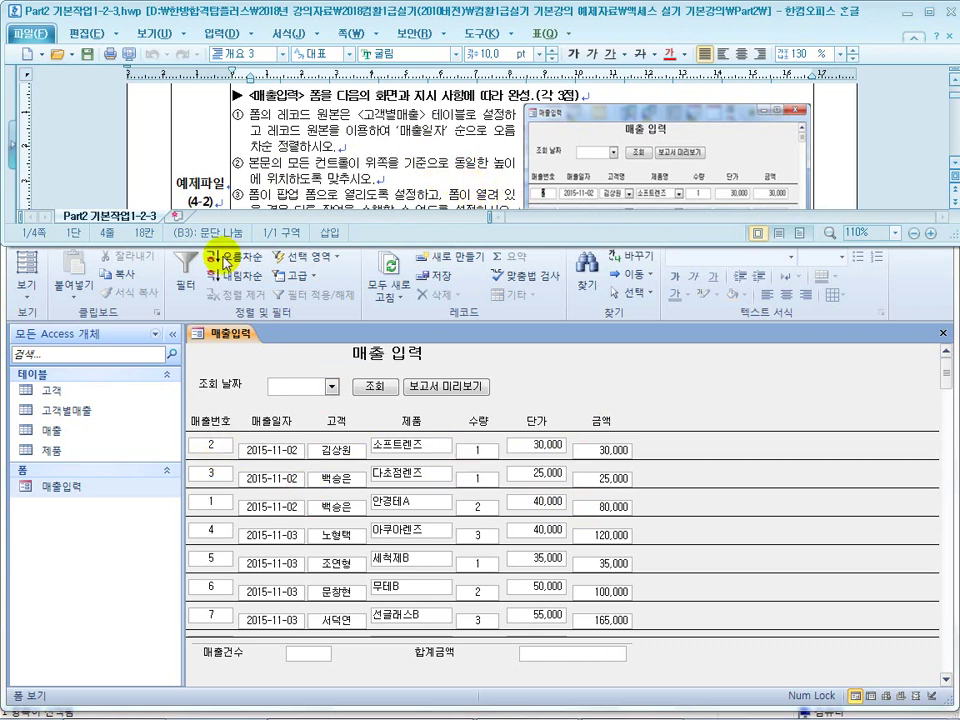
{"action": "left_click", "coordinate": [29, 289]}
{"action": "left_click", "coordinate": [29, 289]}
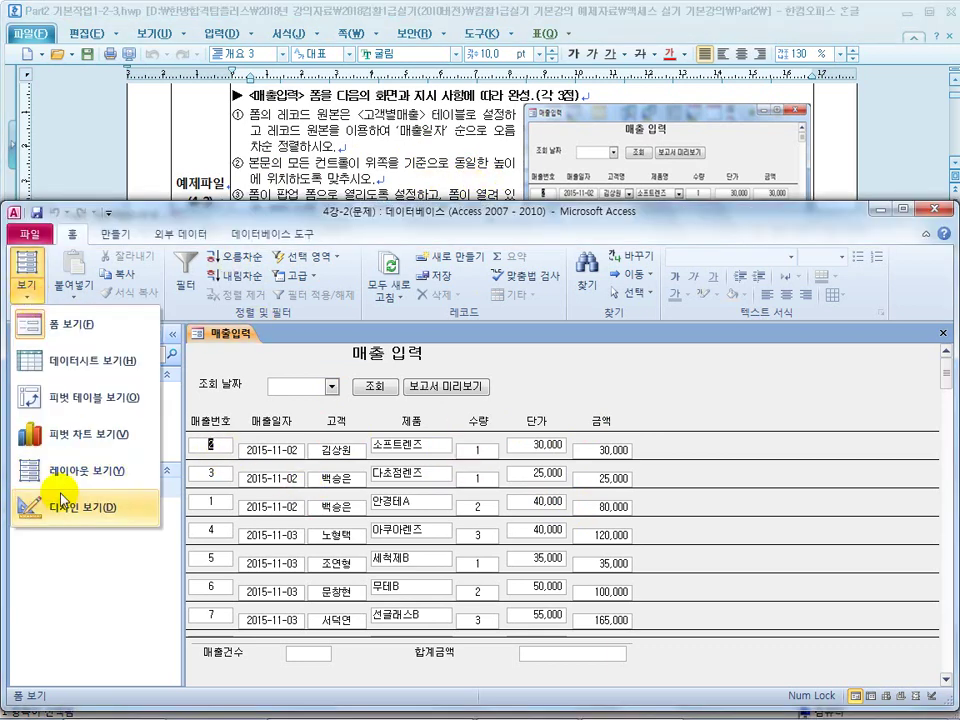
{"action": "left_click", "coordinate": [162, 521]}
{"action": "left_click", "coordinate": [500, 370]}
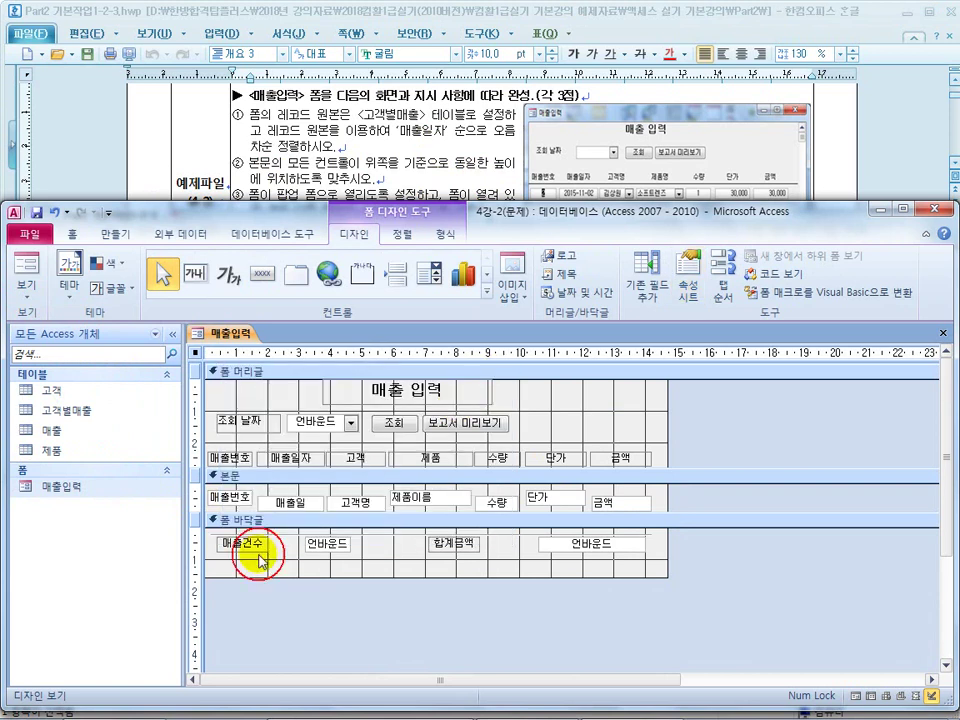
Align all controls in the 본문 section to the top (위쪽) and show the form in Form View
{"action": "left_click", "coordinate": [198, 476]}
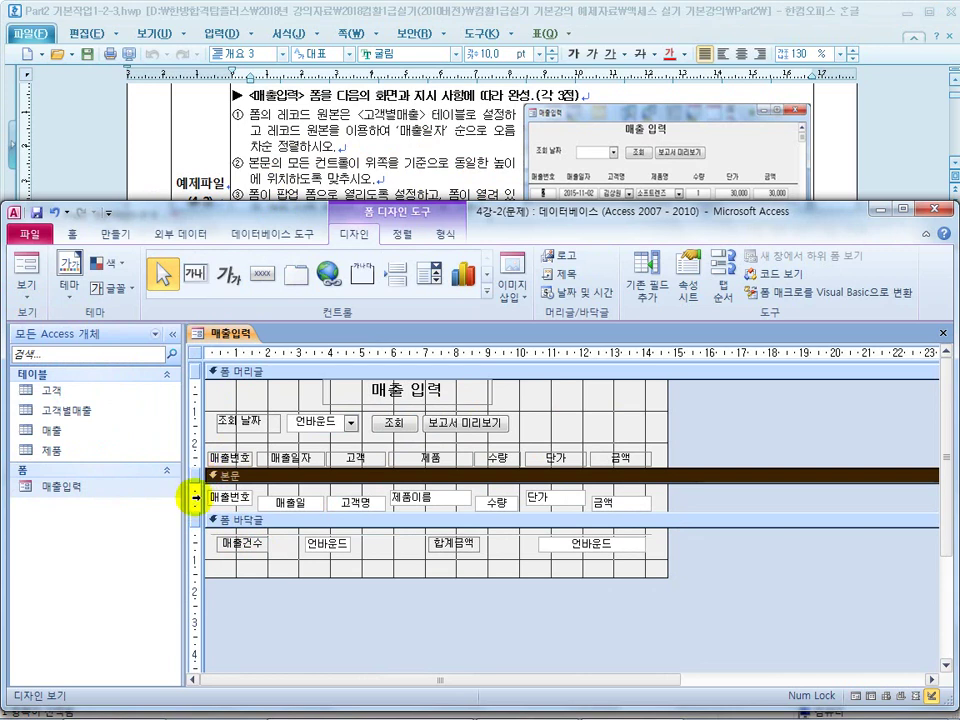
{"action": "left_click", "coordinate": [193, 502]}
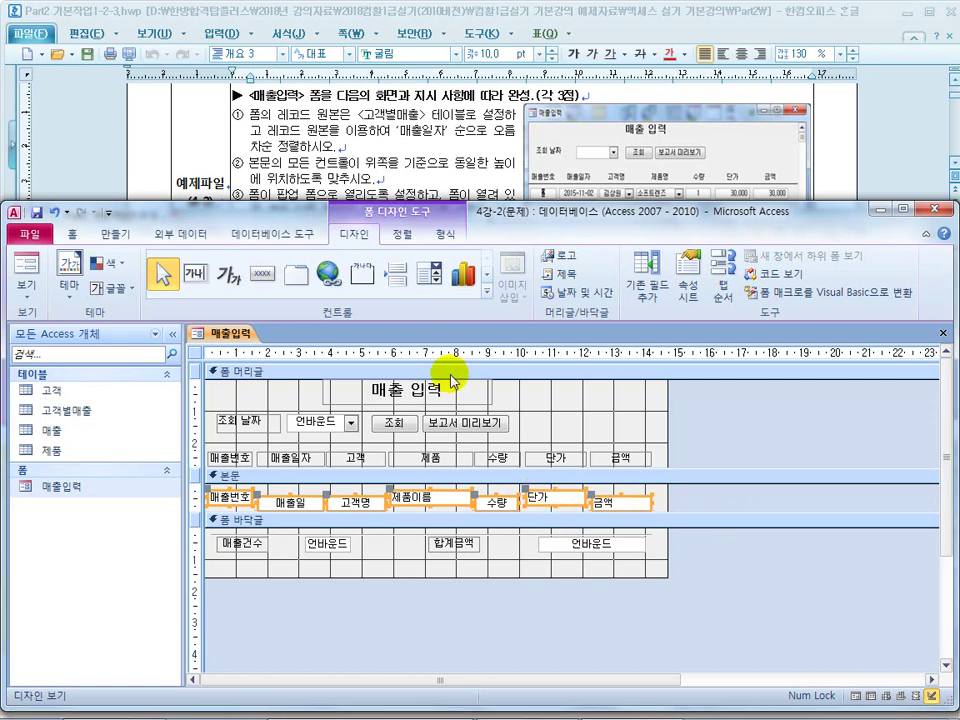
{"action": "left_click", "coordinate": [405, 238]}
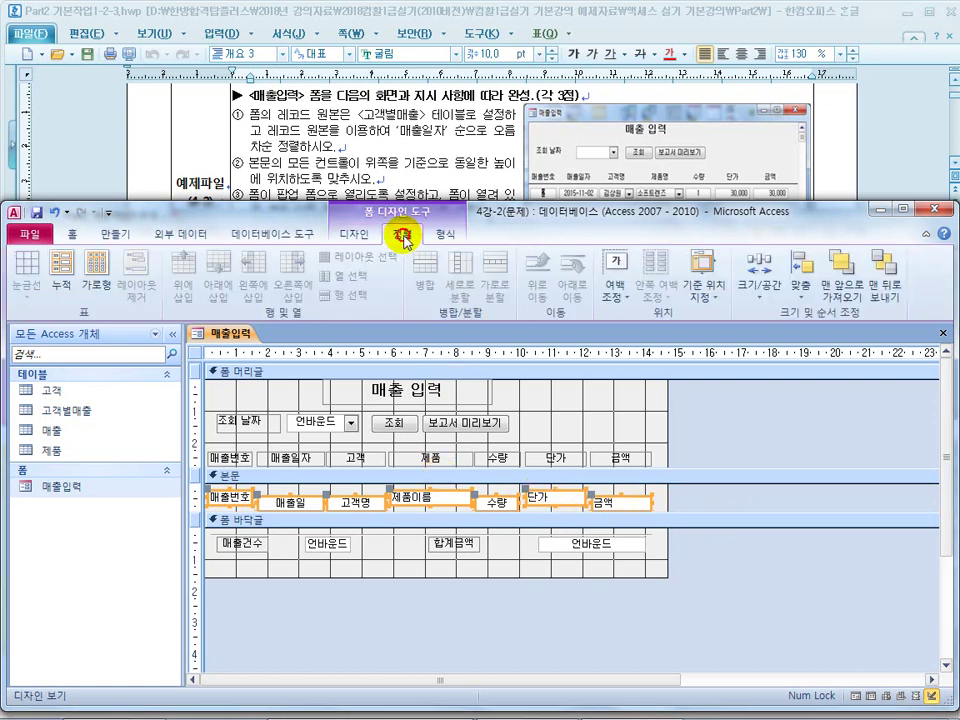
{"action": "left_click", "coordinate": [801, 300]}
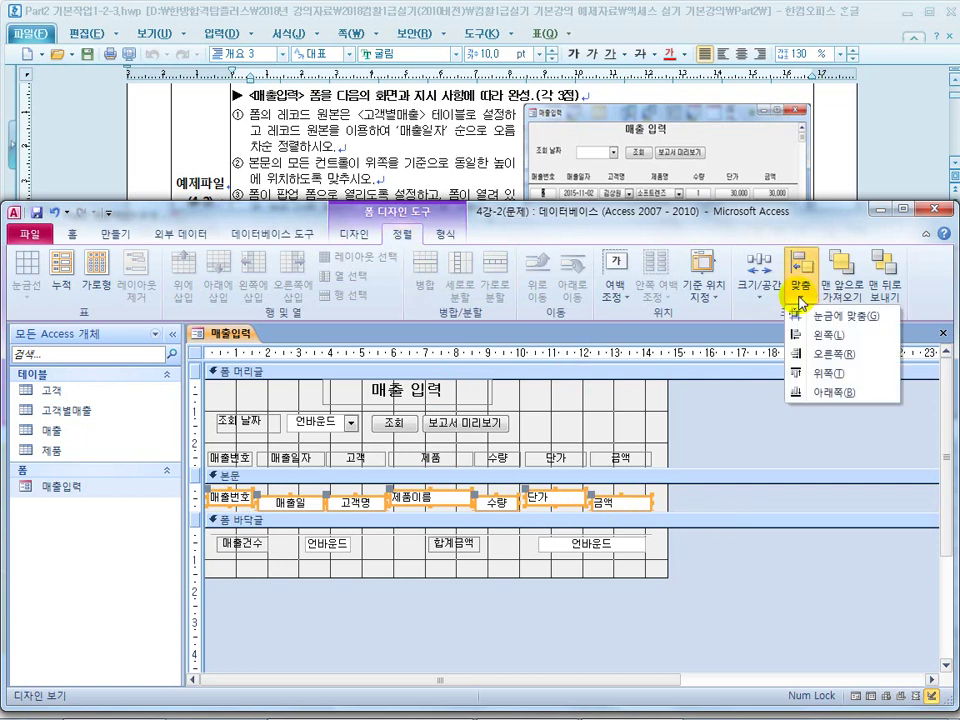
{"action": "left_click", "coordinate": [760, 290]}
{"action": "left_click", "coordinate": [797, 293]}
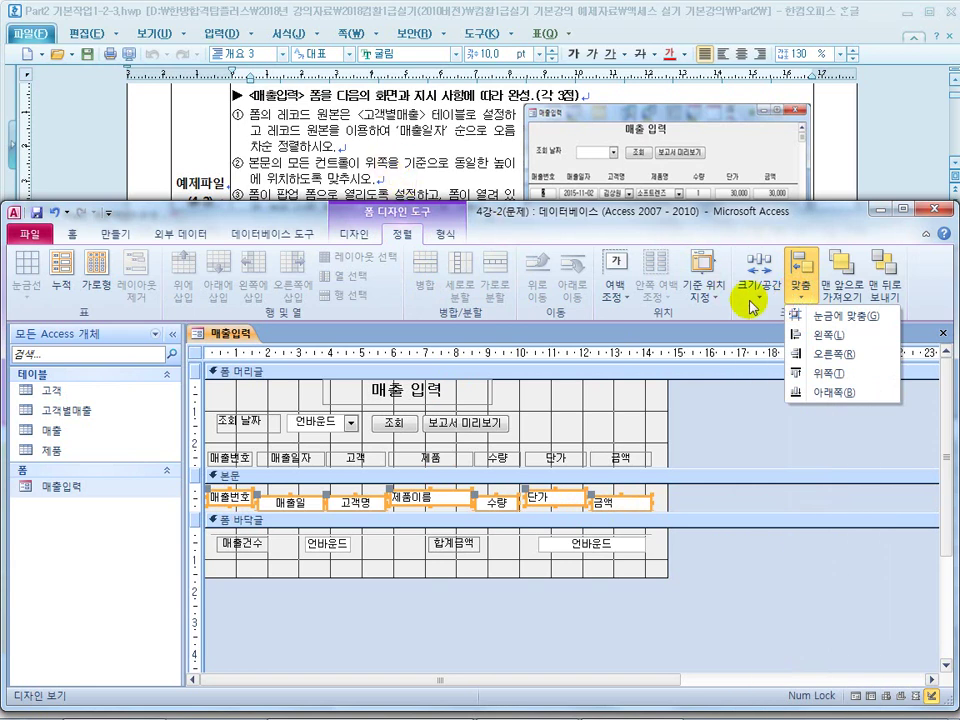
{"action": "left_click", "coordinate": [818, 376]}
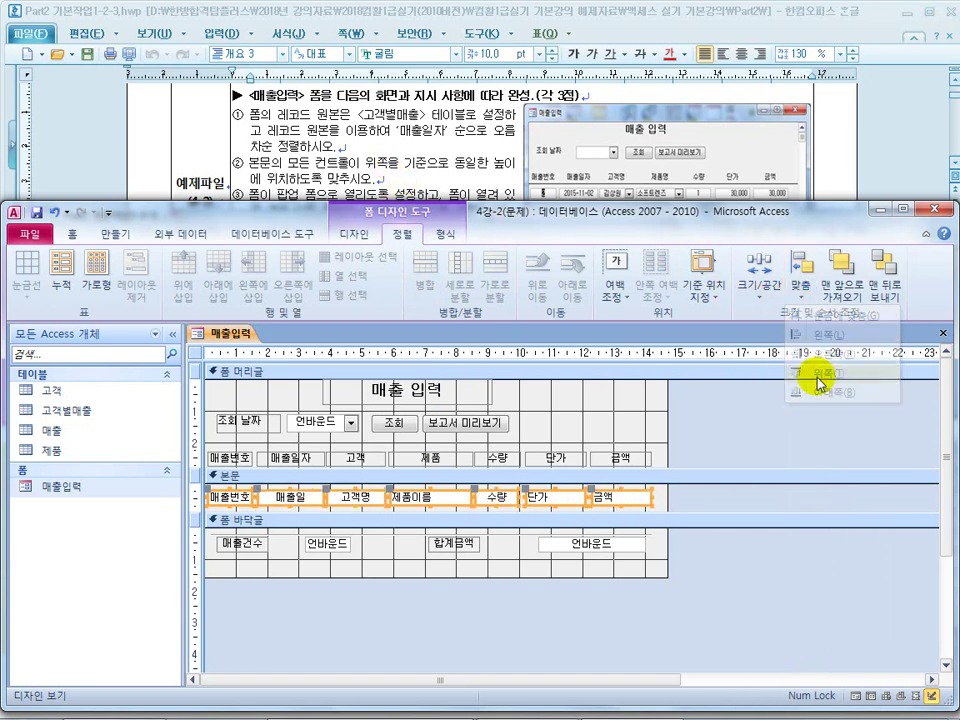
{"action": "left_click", "coordinate": [70, 232]}
{"action": "left_click", "coordinate": [28, 268]}
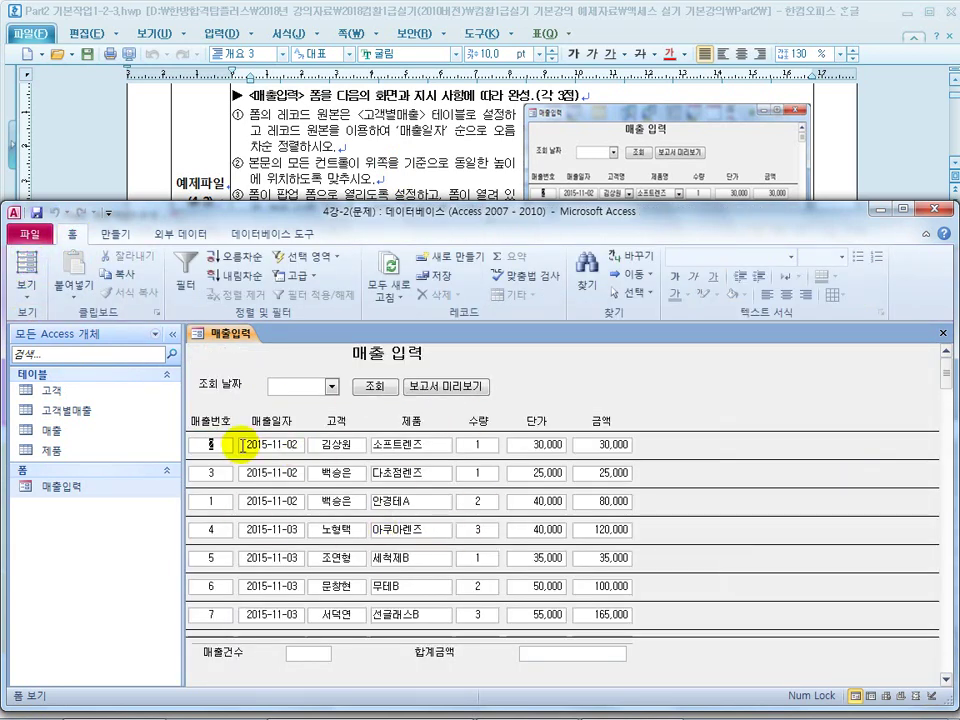
Set the 매출입력 form's 팝업 property to 예 in Design View and open the form in Form View
{"action": "left_click", "coordinate": [400, 178]}
{"action": "left_click_drag", "start_coordinate": [258, 183], "coordinate": [412, 179]}
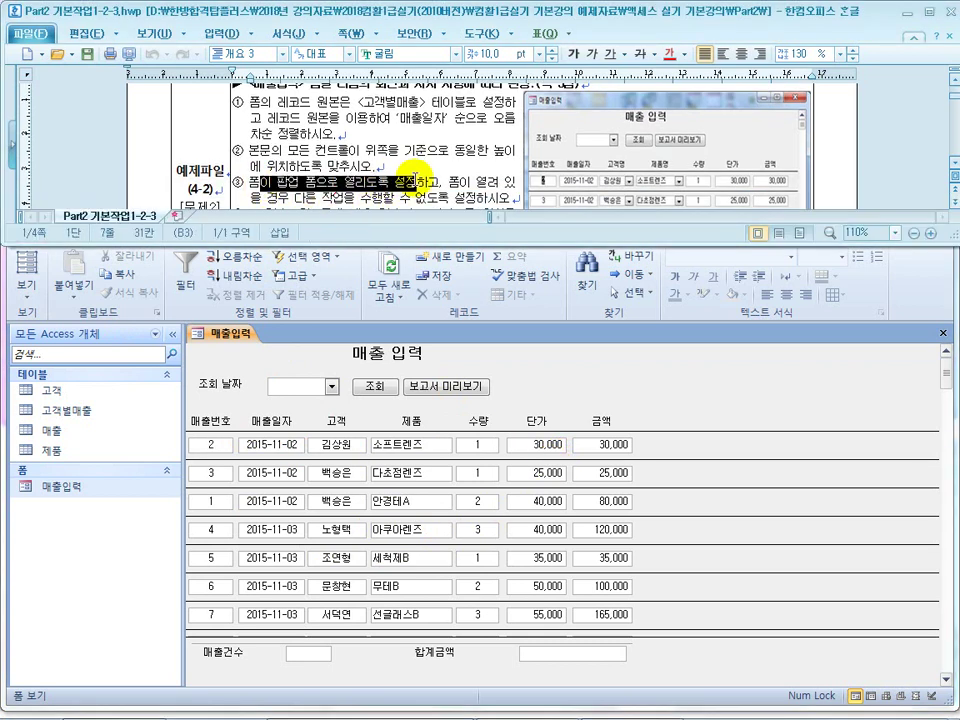
{"action": "left_click", "coordinate": [225, 335]}
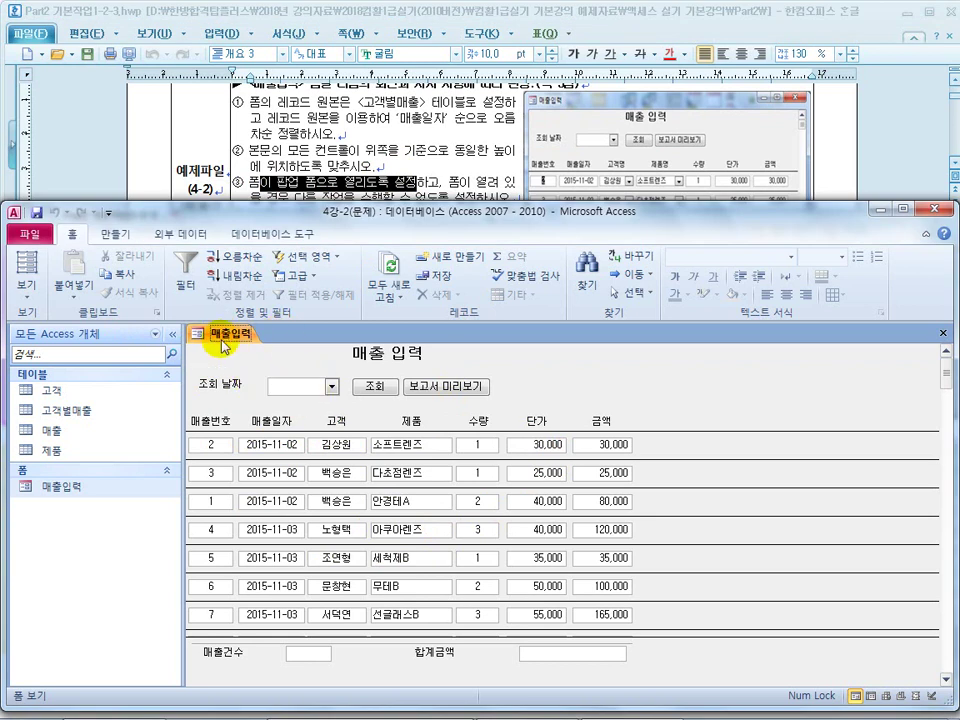
{"action": "left_click", "coordinate": [20, 302]}
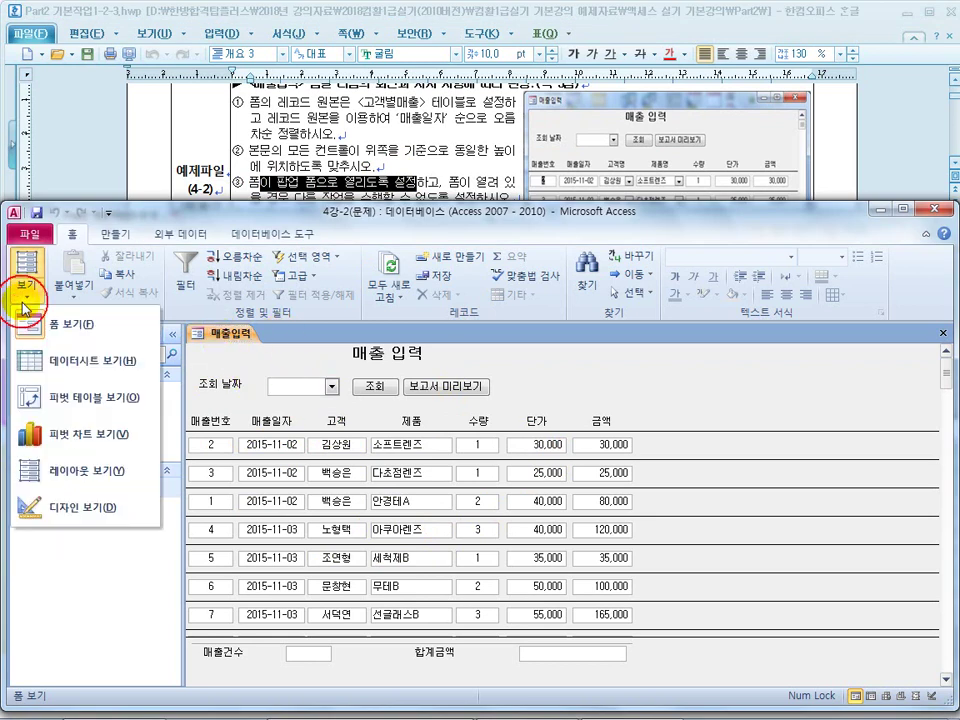
{"action": "left_click", "coordinate": [80, 510]}
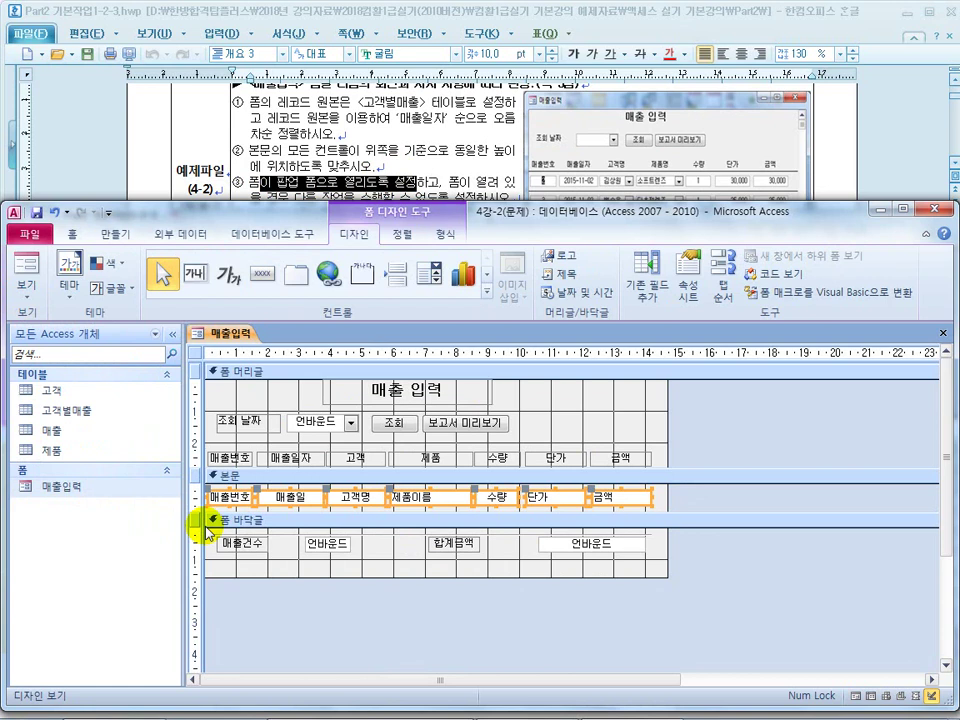
{"action": "double_click", "coordinate": [197, 354]}
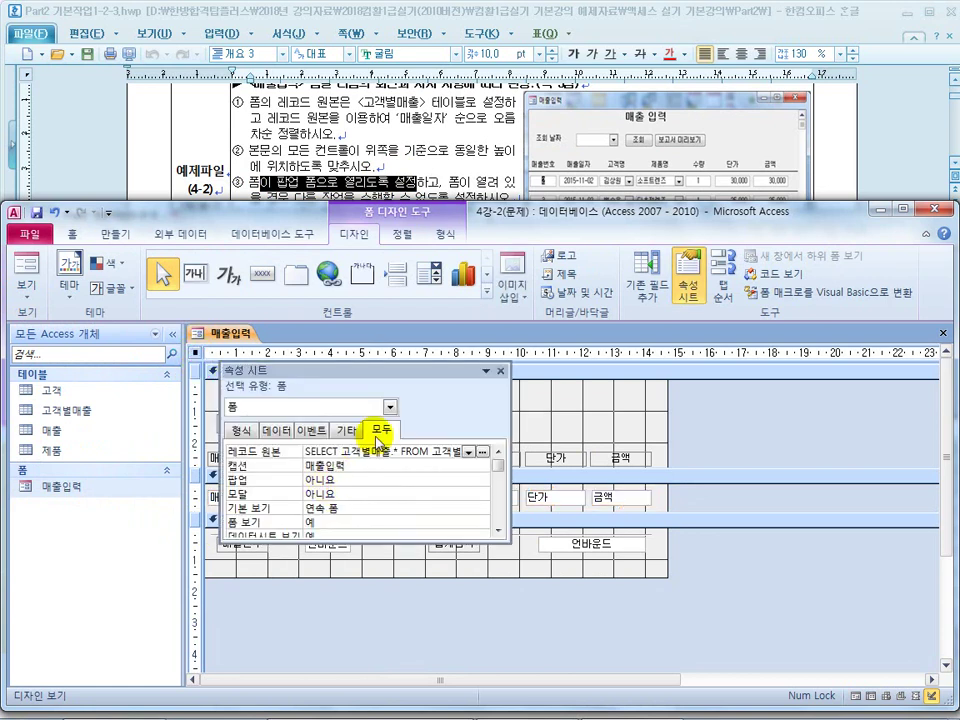
{"action": "left_click", "coordinate": [353, 482]}
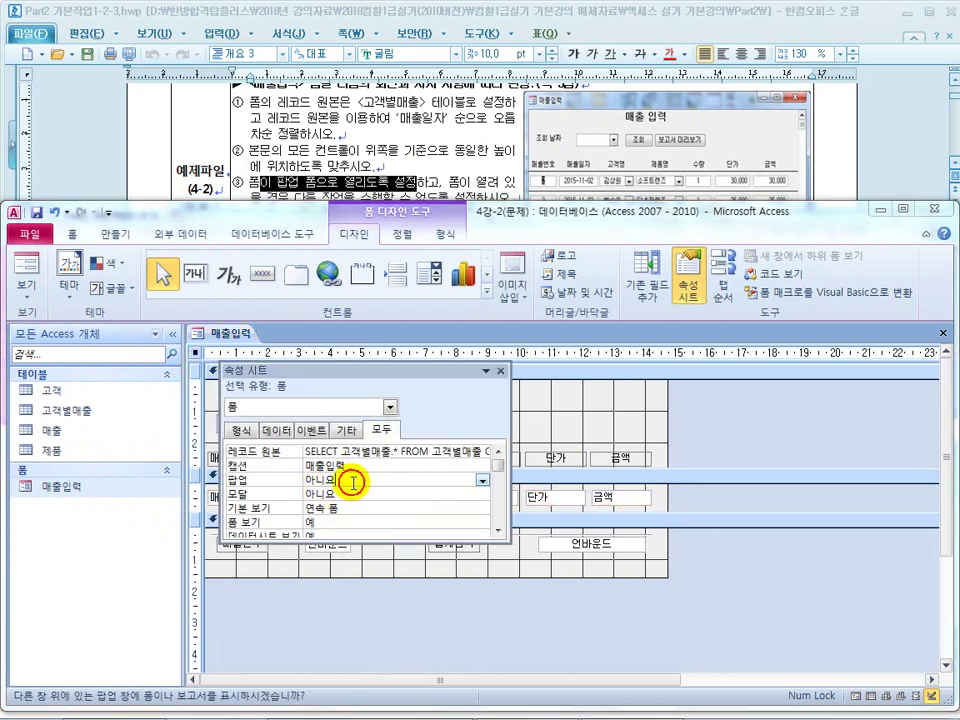
{"action": "left_click", "coordinate": [27, 265]}
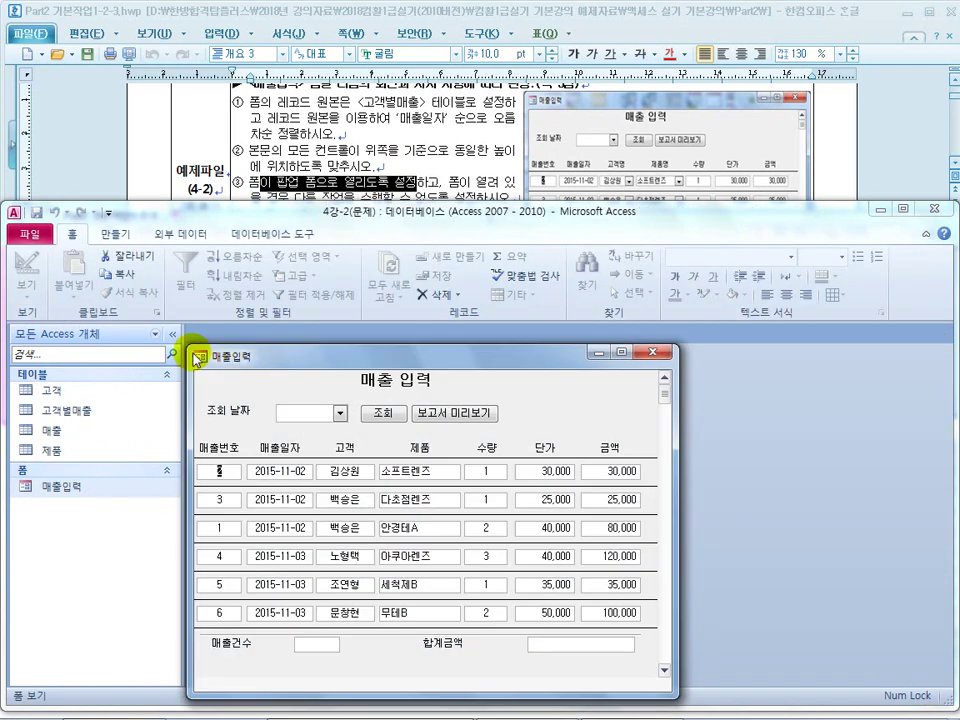
Read the document's requirement about blocking other work while the form is open, and try to change the popup form's view
{"action": "left_click_drag", "start_coordinate": [357, 352], "coordinate": [239, 343]}
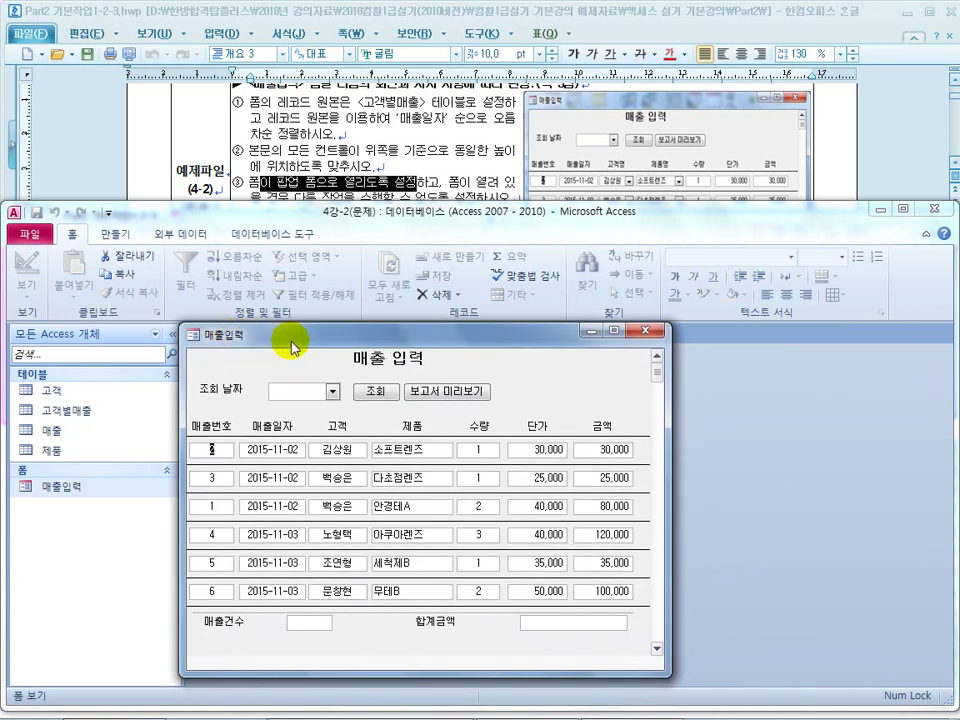
{"action": "left_click", "coordinate": [456, 186]}
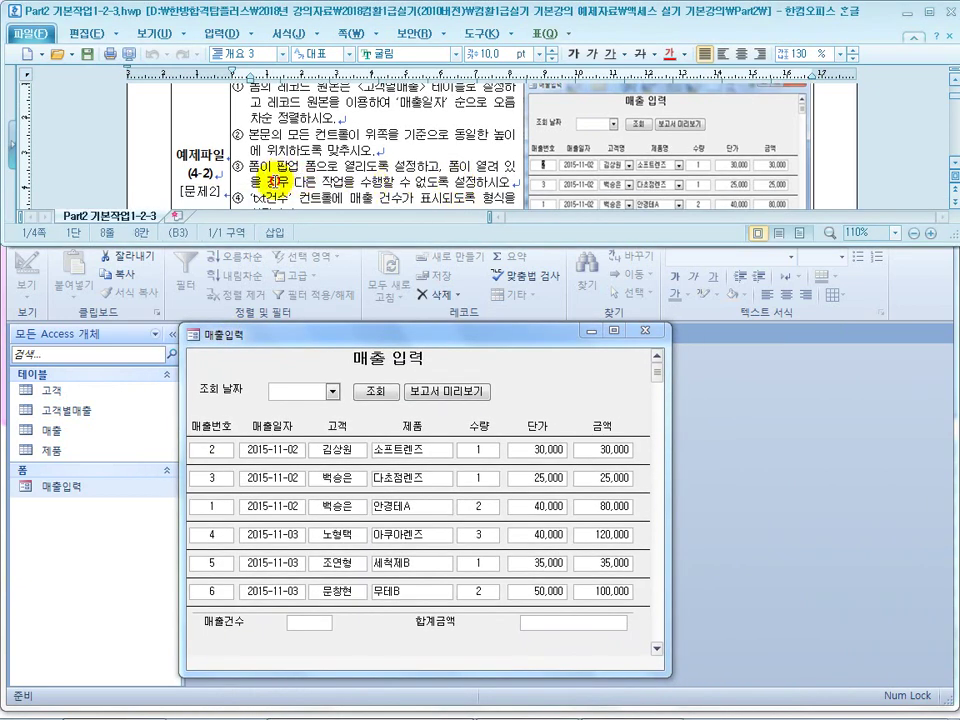
{"action": "left_click_drag", "start_coordinate": [279, 181], "coordinate": [442, 182]}
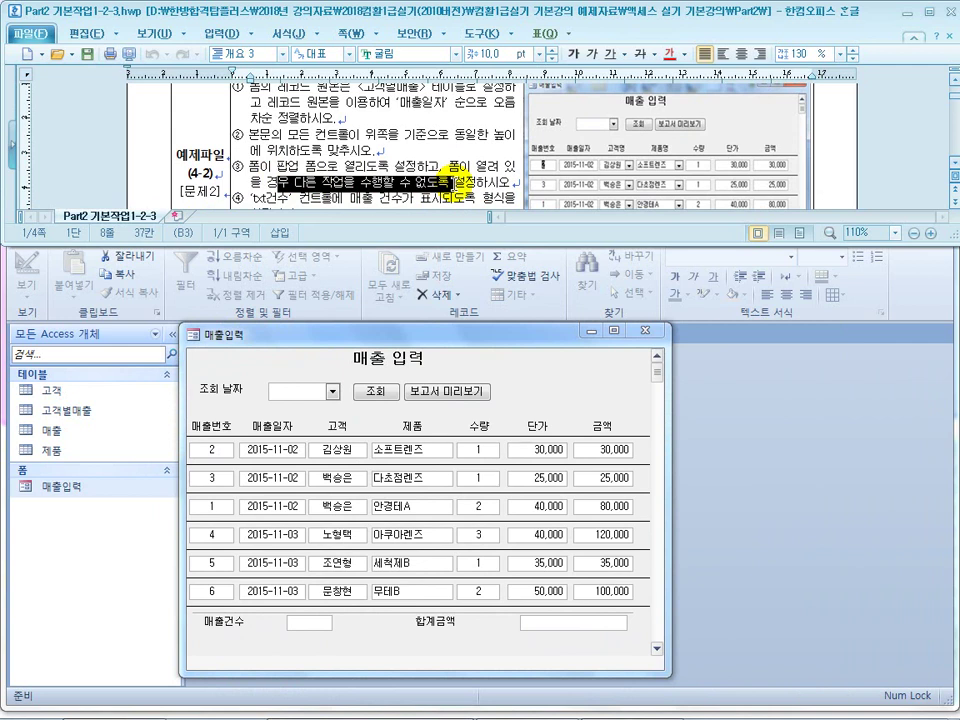
{"action": "left_click_drag", "start_coordinate": [306, 336], "coordinate": [320, 362]}
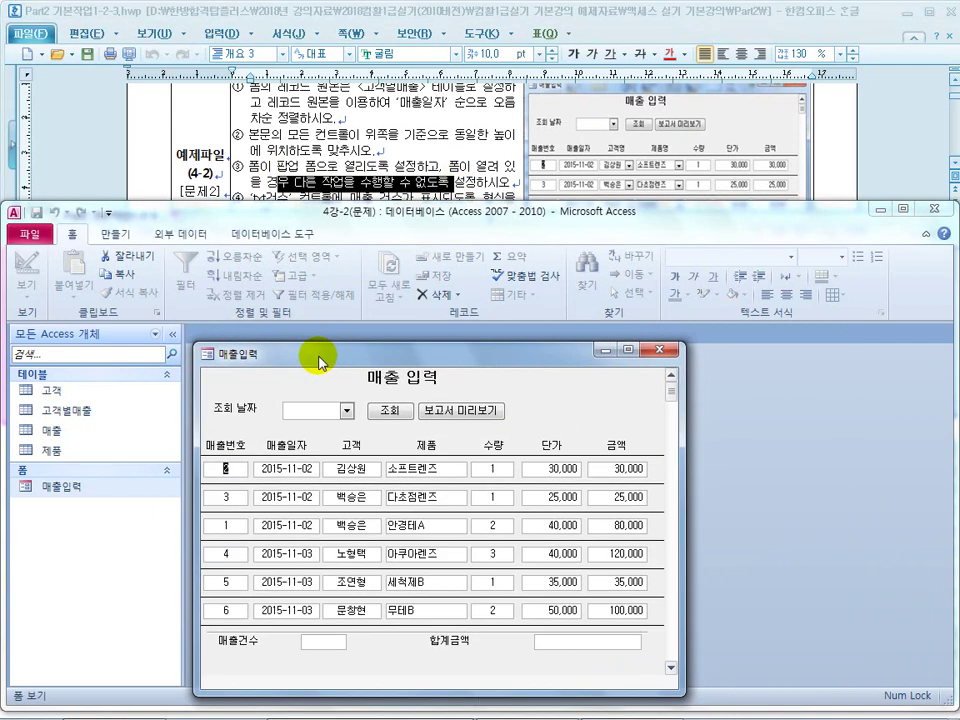
{"action": "left_click", "coordinate": [28, 296]}
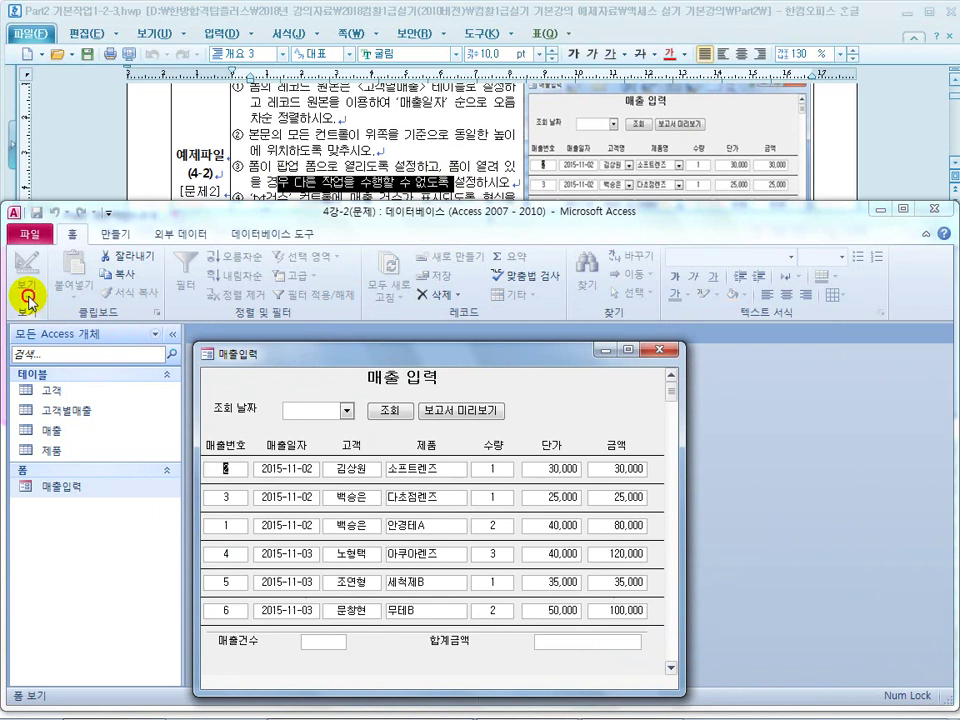
Switch to the PowerPoint slide show and view the 폼 완성(4-2) slide about the record source
{"action": "key", "text": "super"}
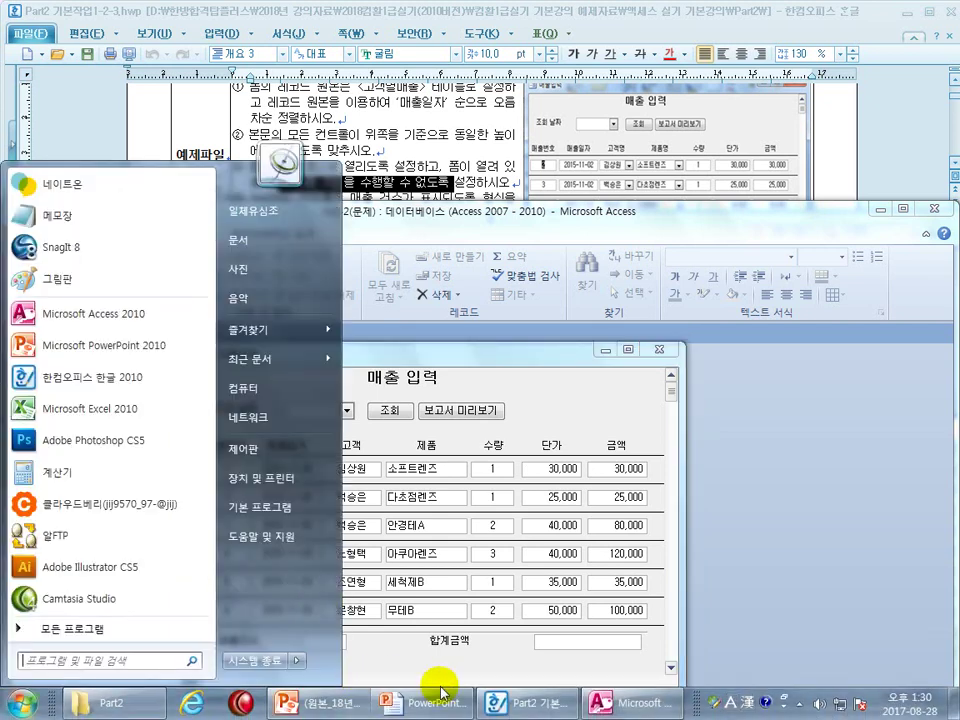
{"action": "left_click", "coordinate": [422, 696]}
{"action": "scroll", "coordinate": [290, 370], "scroll_direction": "down", "scroll_amount": 1}
{"action": "scroll", "coordinate": [370, 490], "scroll_direction": "up", "scroll_amount": 1}
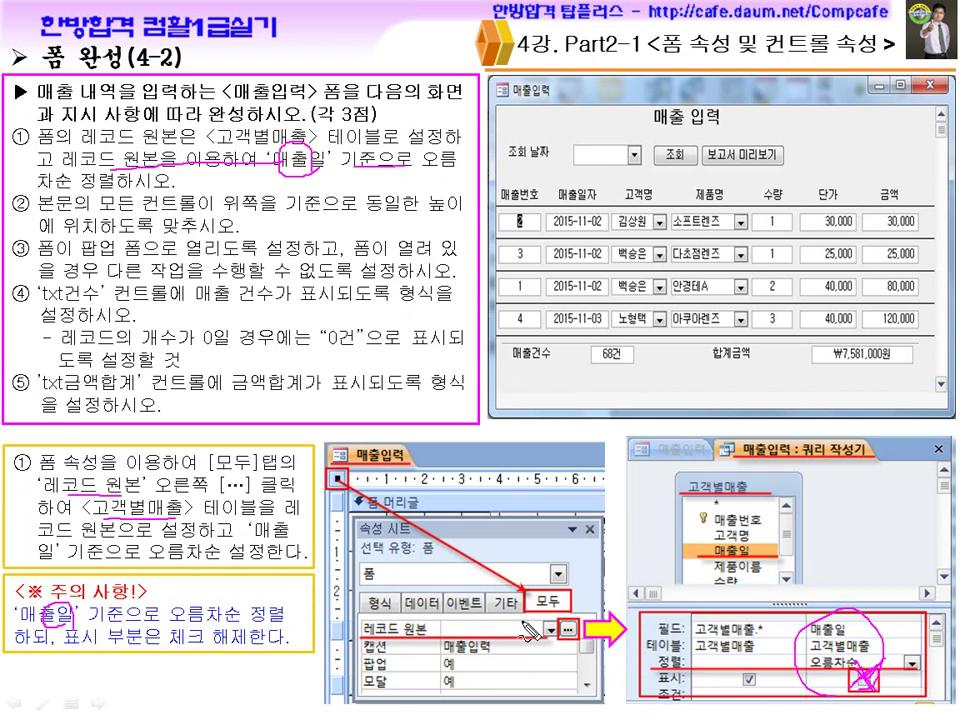
Mark the 레코드 원본 box, its list arrow and the query's 고객별매출 column with the pen, and erase all ink
{"action": "mouse_move", "coordinate": [497, 614]}
{"action": "left_mouse_down"}
{"action": "mouse_move", "coordinate": [478, 636]}
{"action": "mouse_move", "coordinate": [498, 637]}
{"action": "left_mouse_up"}
{"action": "mouse_move", "coordinate": [558, 640]}
{"action": "left_mouse_down"}
{"action": "mouse_move", "coordinate": [542, 618]}
{"action": "mouse_move", "coordinate": [552, 655]}
{"action": "mouse_move", "coordinate": [565, 640]}
{"action": "left_mouse_up"}
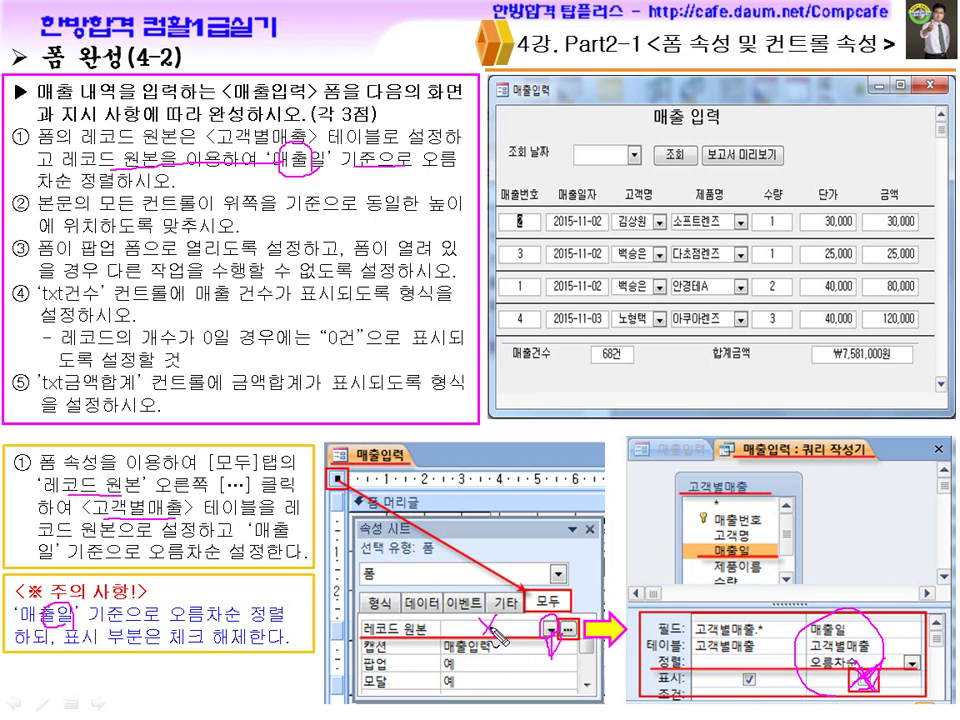
{"action": "mouse_move", "coordinate": [720, 666]}
{"action": "left_mouse_down"}
{"action": "mouse_move", "coordinate": [698, 622]}
{"action": "mouse_move", "coordinate": [692, 645]}
{"action": "mouse_move", "coordinate": [747, 662]}
{"action": "left_mouse_up"}
{"action": "left_click_drag", "start_coordinate": [495, 614], "coordinate": [507, 640]}
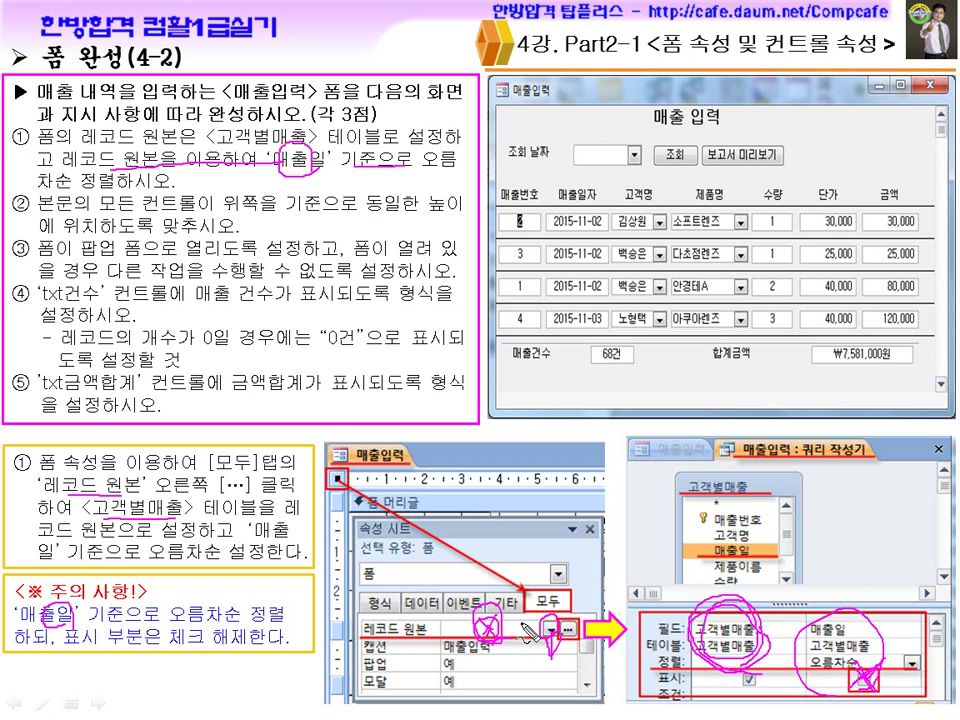
{"action": "key", "text": "e"}
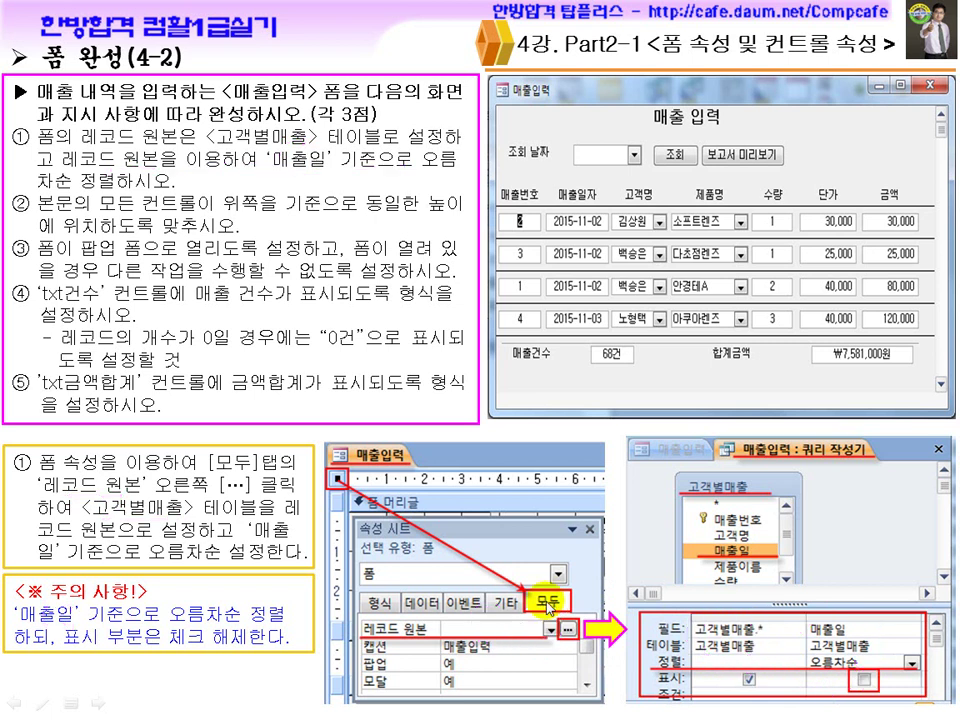
Advance to the slide's popup-property caution, mark the view-change notes, 보기 button and 팝업 row with the pen, and erase all ink
{"action": "left_click", "coordinate": [549, 607]}
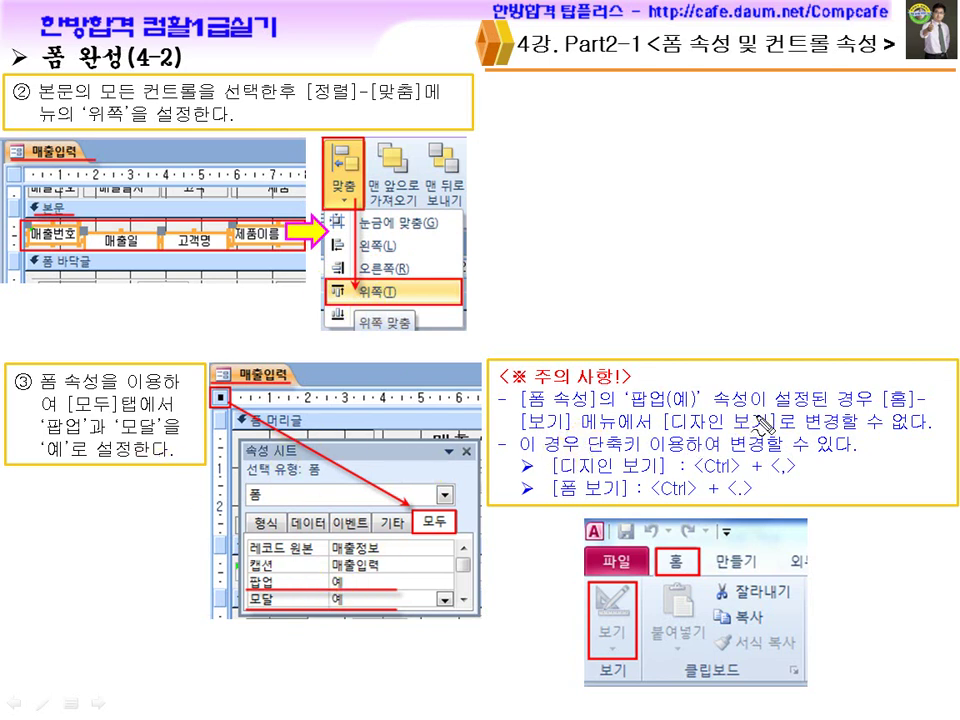
{"action": "left_click_drag", "start_coordinate": [668, 411], "coordinate": [810, 409]}
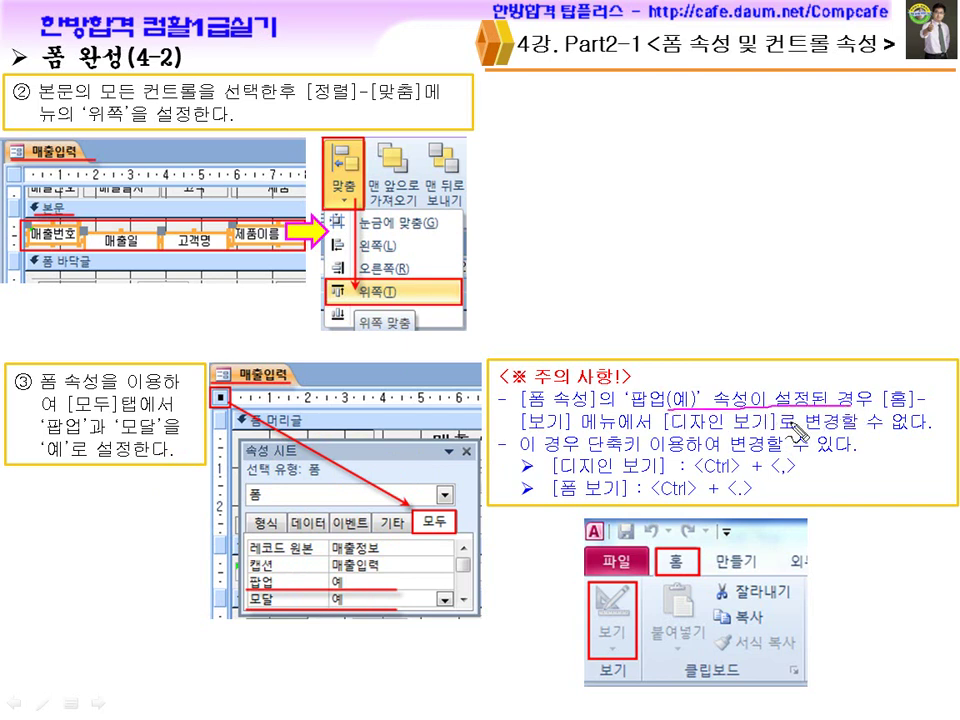
{"action": "left_click_drag", "start_coordinate": [530, 436], "coordinate": [603, 437]}
{"action": "mouse_move", "coordinate": [645, 630]}
{"action": "left_mouse_down"}
{"action": "mouse_move", "coordinate": [612, 655]}
{"action": "mouse_move", "coordinate": [620, 630]}
{"action": "left_mouse_up"}
{"action": "left_click_drag", "start_coordinate": [788, 433], "coordinate": [930, 430]}
{"action": "left_click_drag", "start_coordinate": [597, 456], "coordinate": [729, 455]}
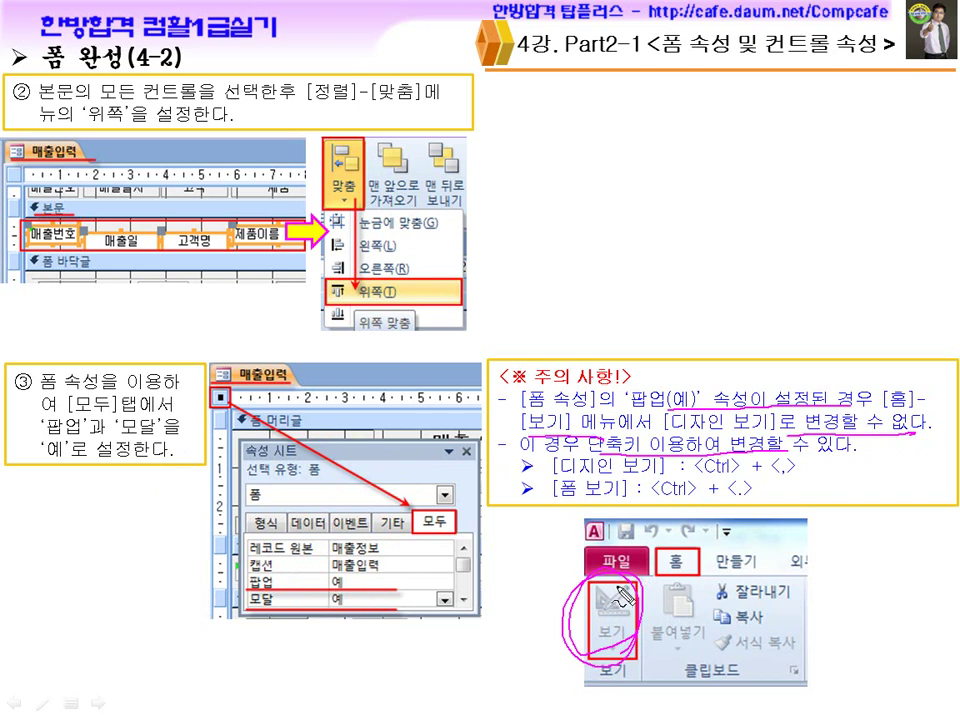
{"action": "left_click_drag", "start_coordinate": [372, 568], "coordinate": [415, 563]}
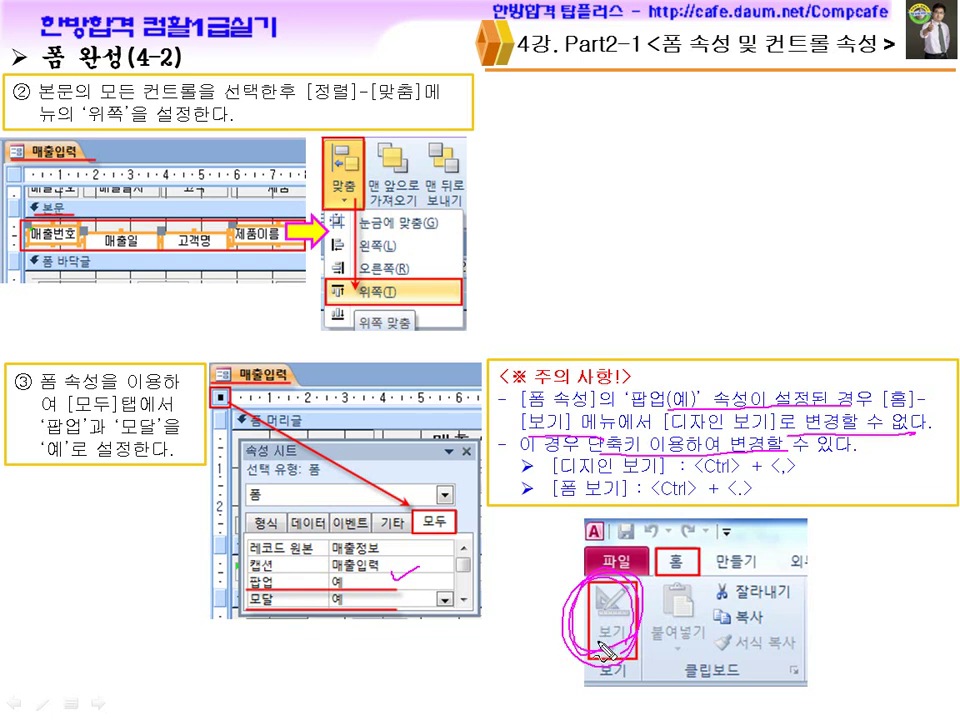
{"action": "mouse_move", "coordinate": [622, 478]}
{"action": "left_mouse_down"}
{"action": "mouse_move", "coordinate": [780, 480]}
{"action": "mouse_move", "coordinate": [797, 465]}
{"action": "left_mouse_up"}
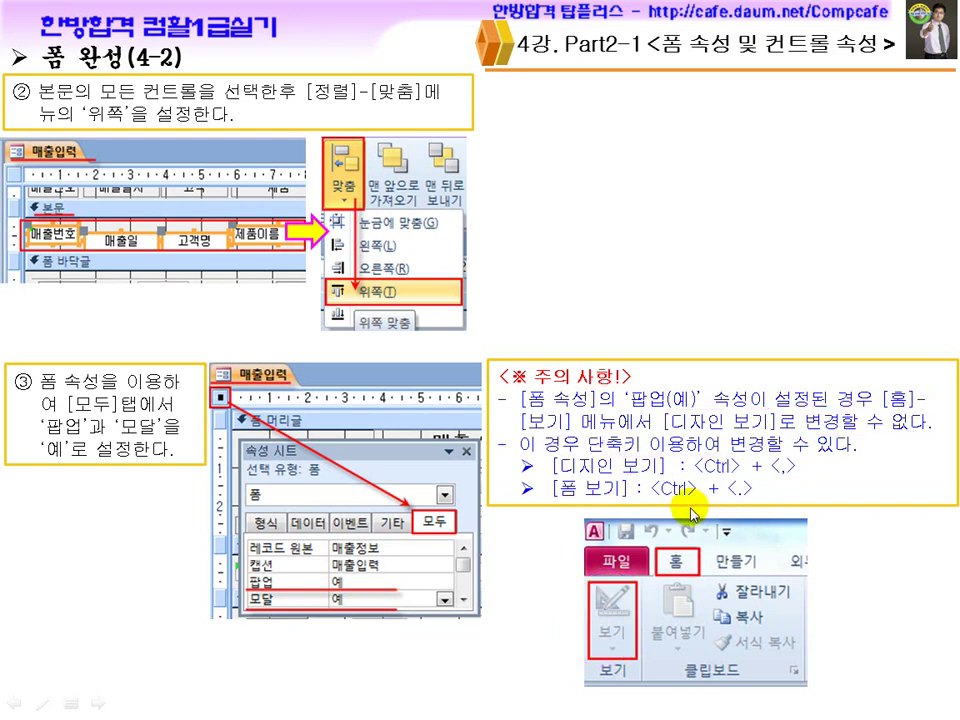
Switch to Access and toggle the popup 매출입력 form between Form View and Design View, ending in Design View
{"action": "key", "text": "super"}
{"action": "left_click", "coordinate": [603, 705]}
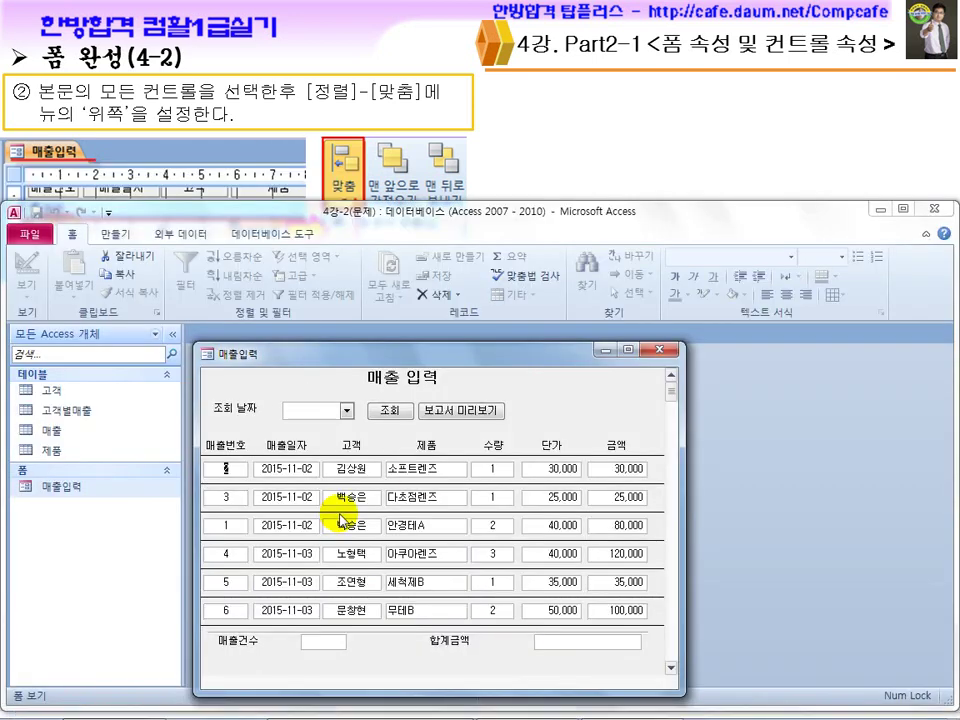
{"action": "key", "text": "ctrl+period"}
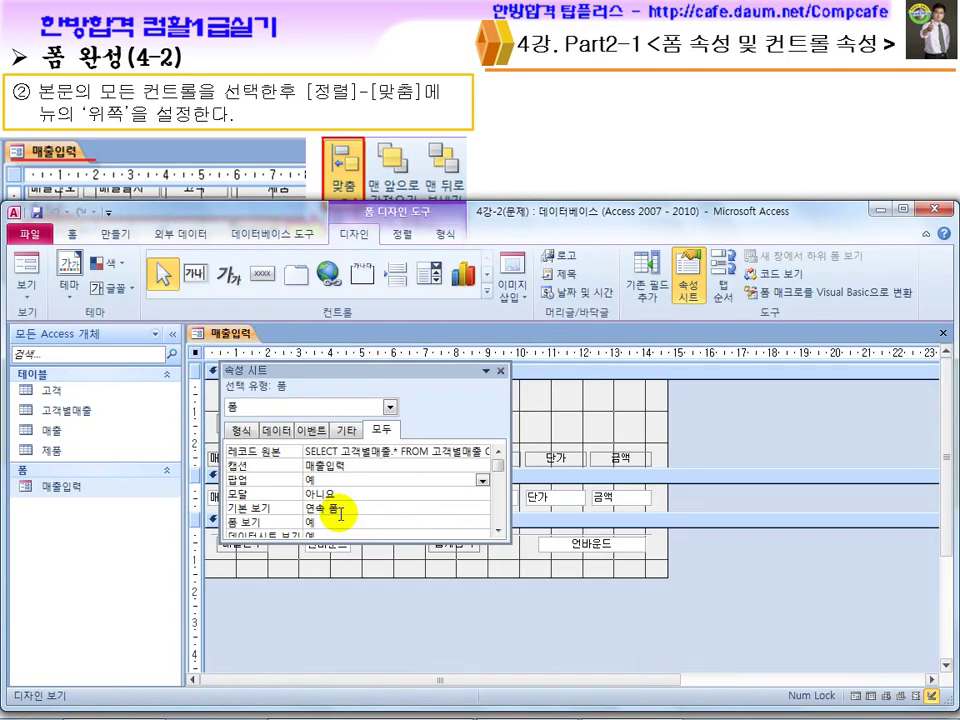
{"action": "key", "text": "ctrl+period"}
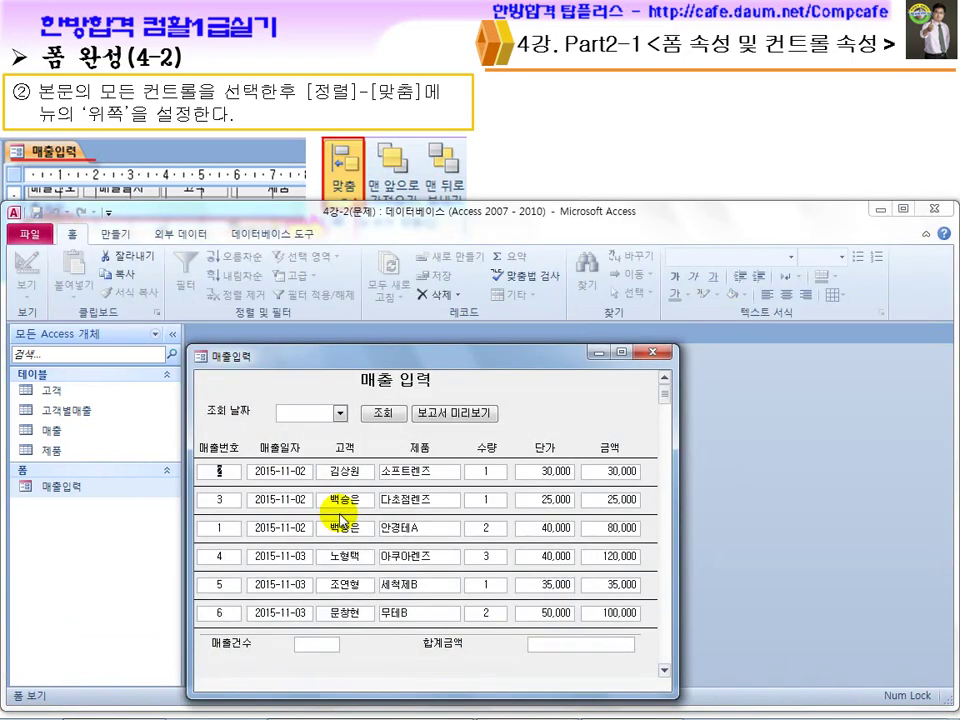
{"action": "key", "text": "ctrl+period"}
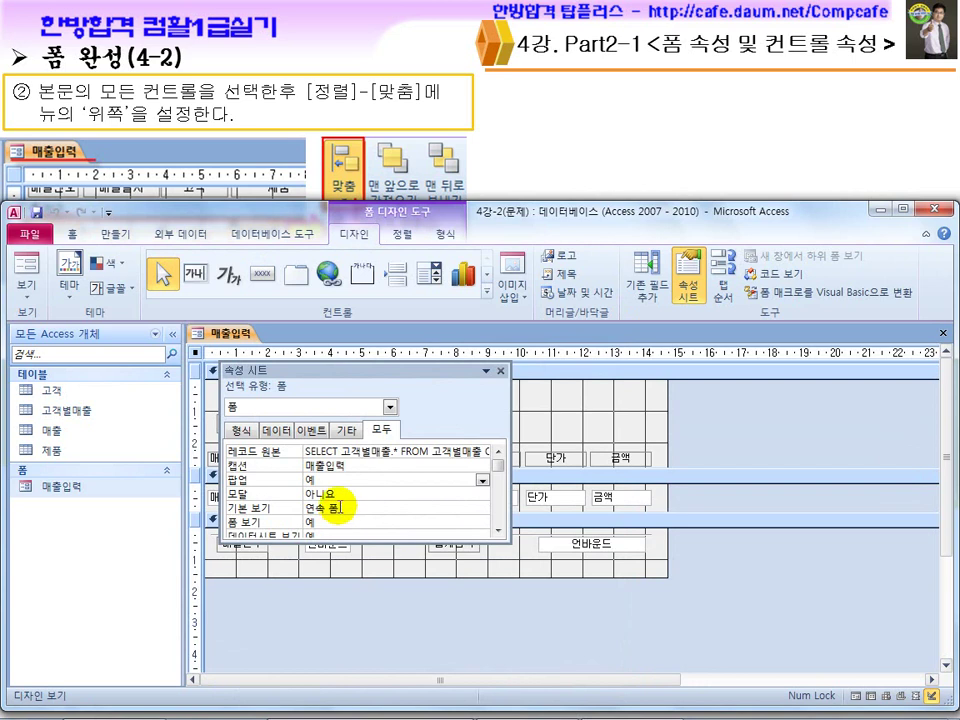
Open the form in Form View with 모달 left at 아니요, test selecting other database objects, and return to Design View
{"action": "left_click", "coordinate": [347, 492]}
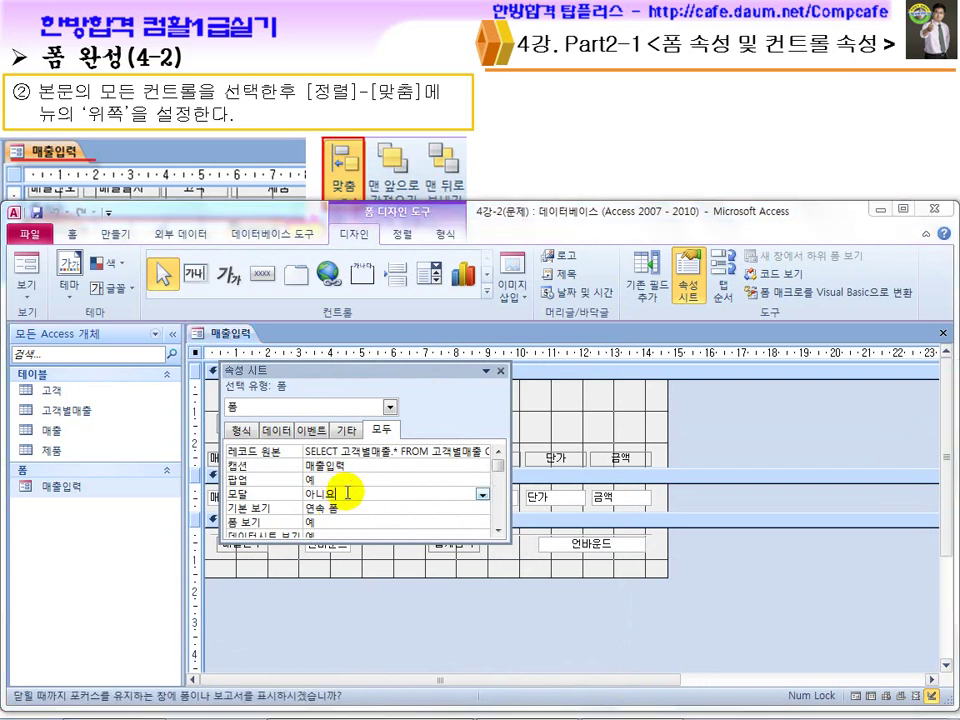
{"action": "left_click", "coordinate": [26, 268]}
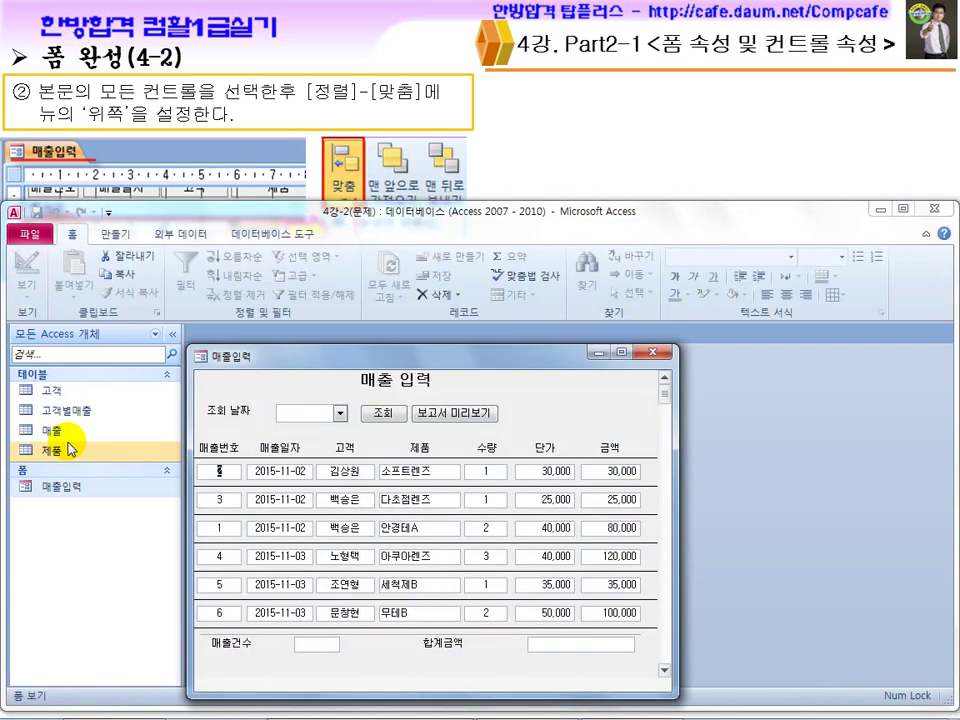
{"action": "left_click", "coordinate": [57, 452]}
{"action": "left_click", "coordinate": [68, 489]}
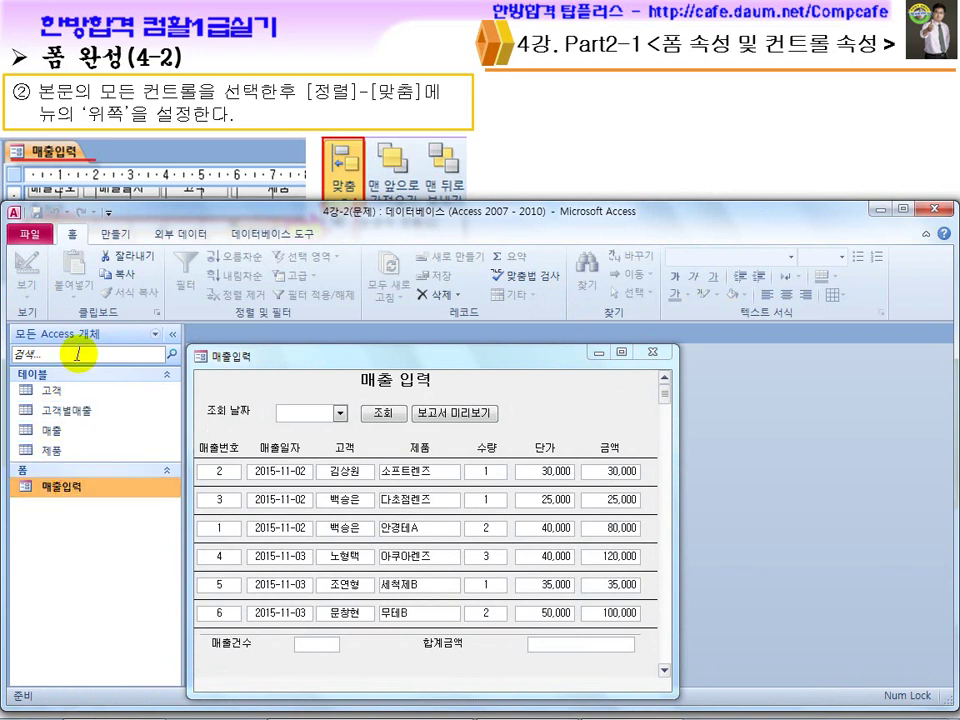
{"action": "left_click", "coordinate": [292, 369]}
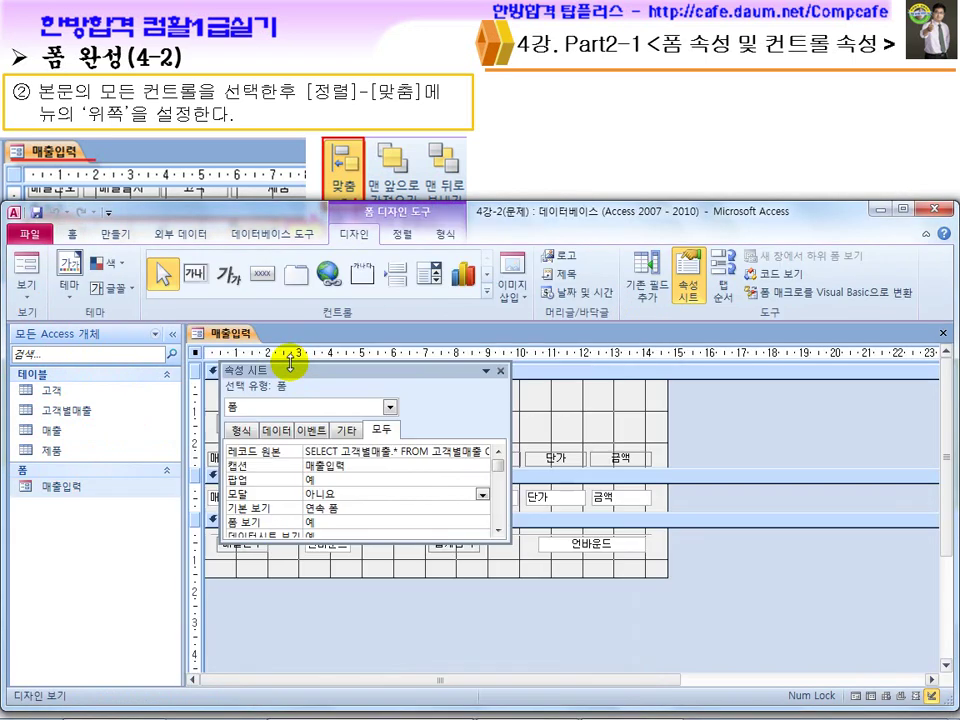
Set the form's 모달 property to 예, test selecting other database objects in Form View, and return to Design View
{"action": "double_click", "coordinate": [341, 488]}
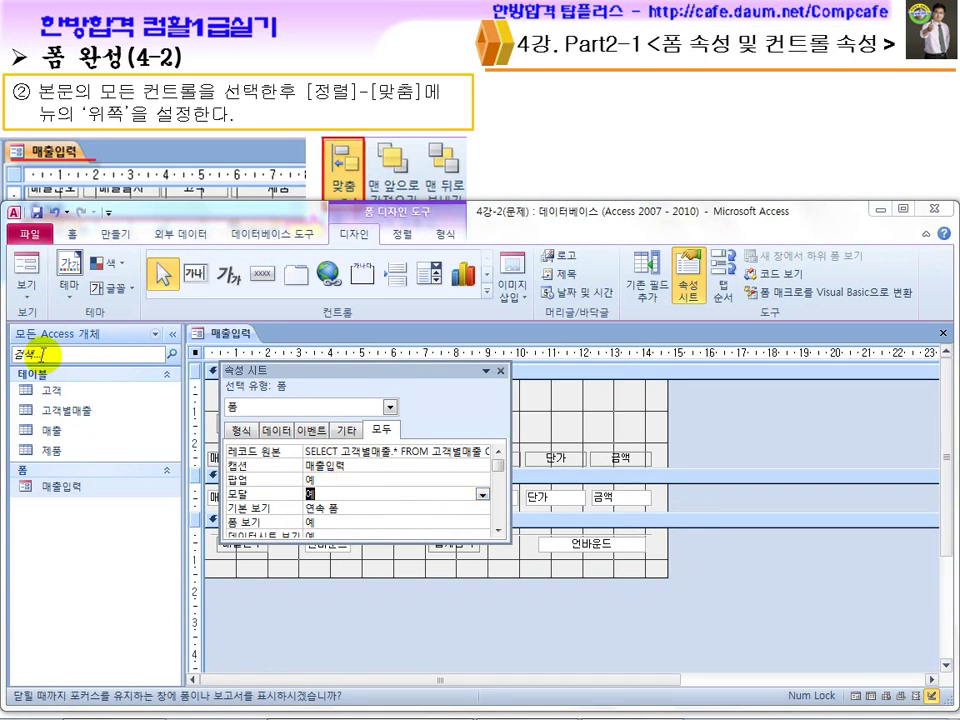
{"action": "left_click", "coordinate": [30, 268]}
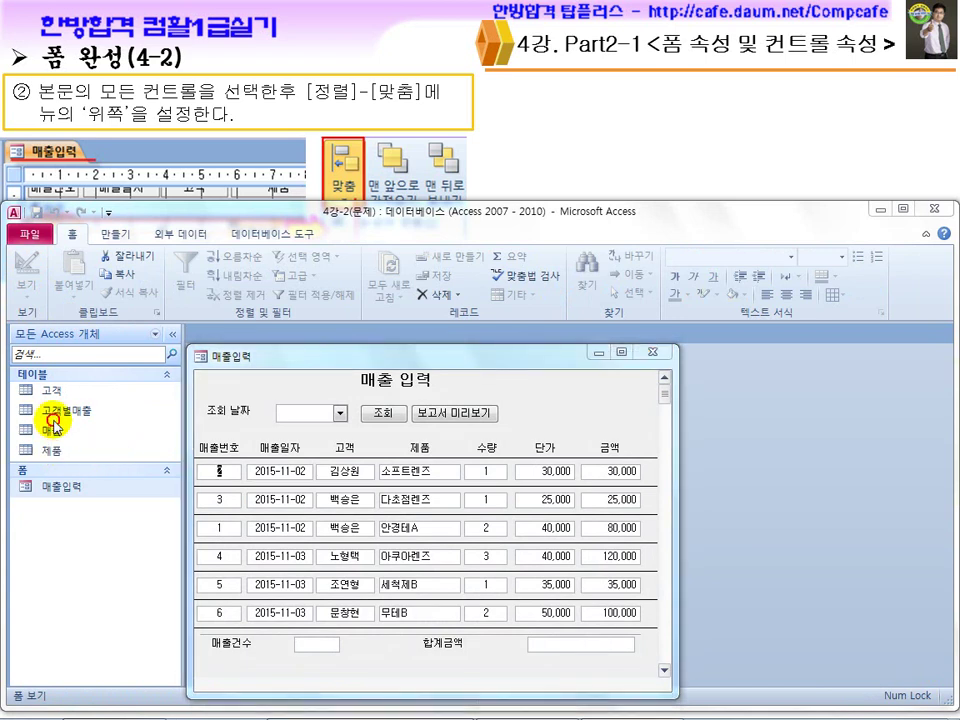
{"action": "left_click_drag", "start_coordinate": [311, 300], "coordinate": [330, 357]}
{"action": "left_click", "coordinate": [57, 460]}
{"action": "left_click", "coordinate": [62, 403]}
{"action": "left_click", "coordinate": [67, 470]}
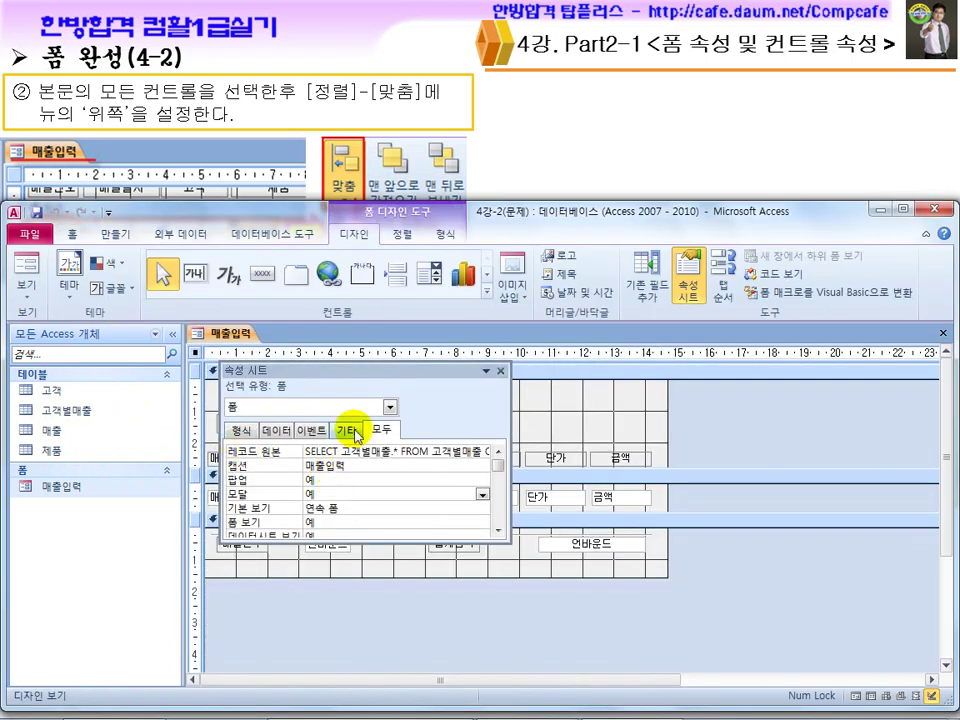
Move the property sheet off the form's labels, and highlight txt건수 in requirement ④ of the Hangul document
{"action": "left_click_drag", "start_coordinate": [375, 372], "coordinate": [527, 401]}
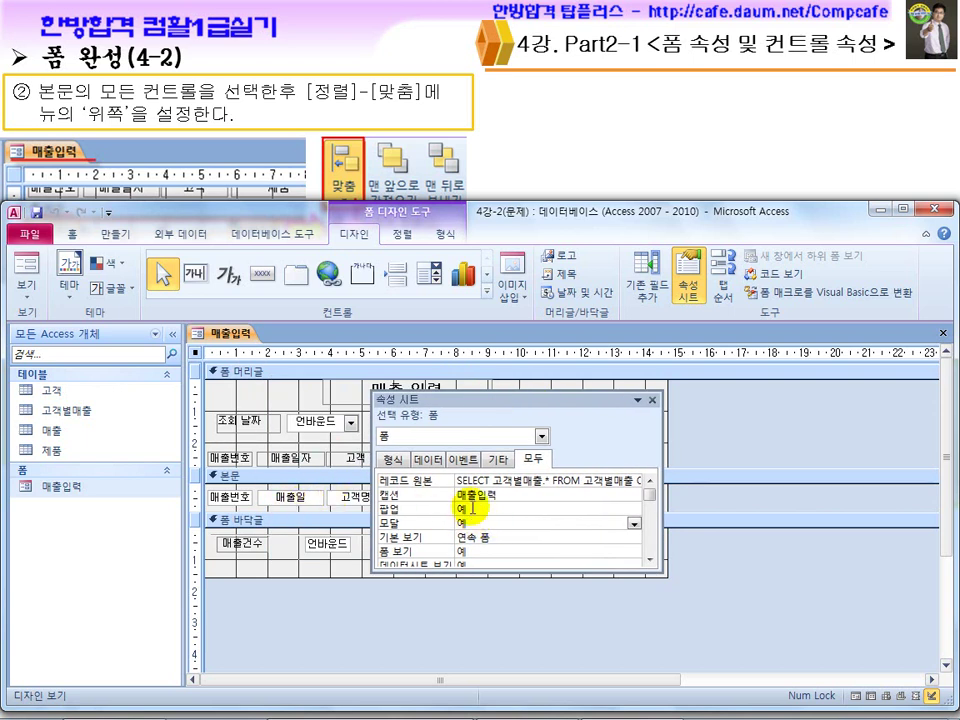
{"action": "mouse_move", "coordinate": [420, 710]}
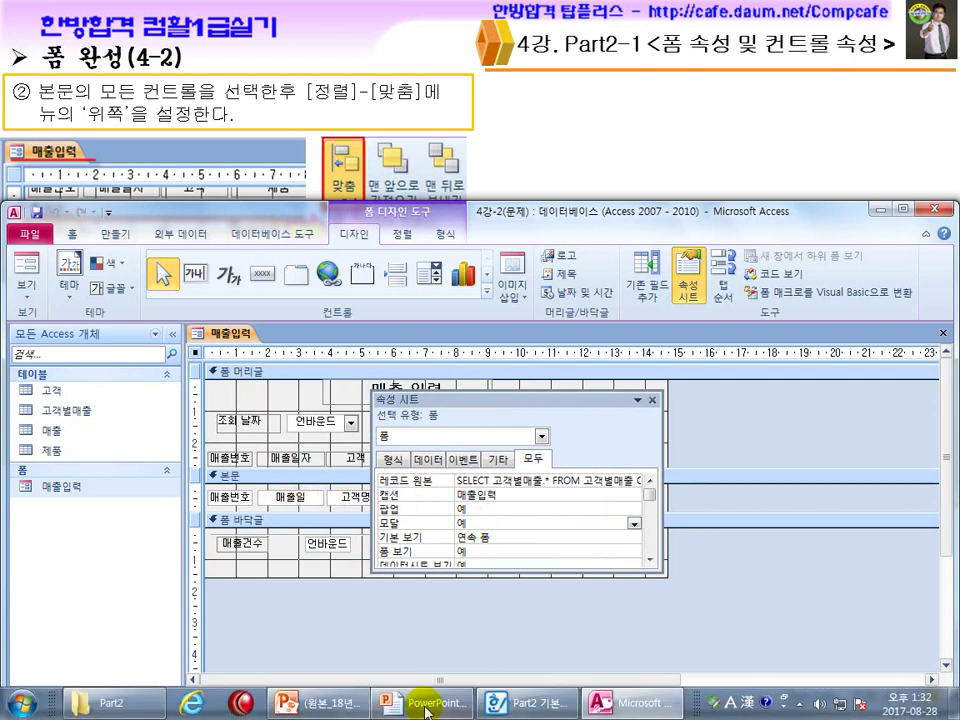
{"action": "left_click", "coordinate": [527, 700]}
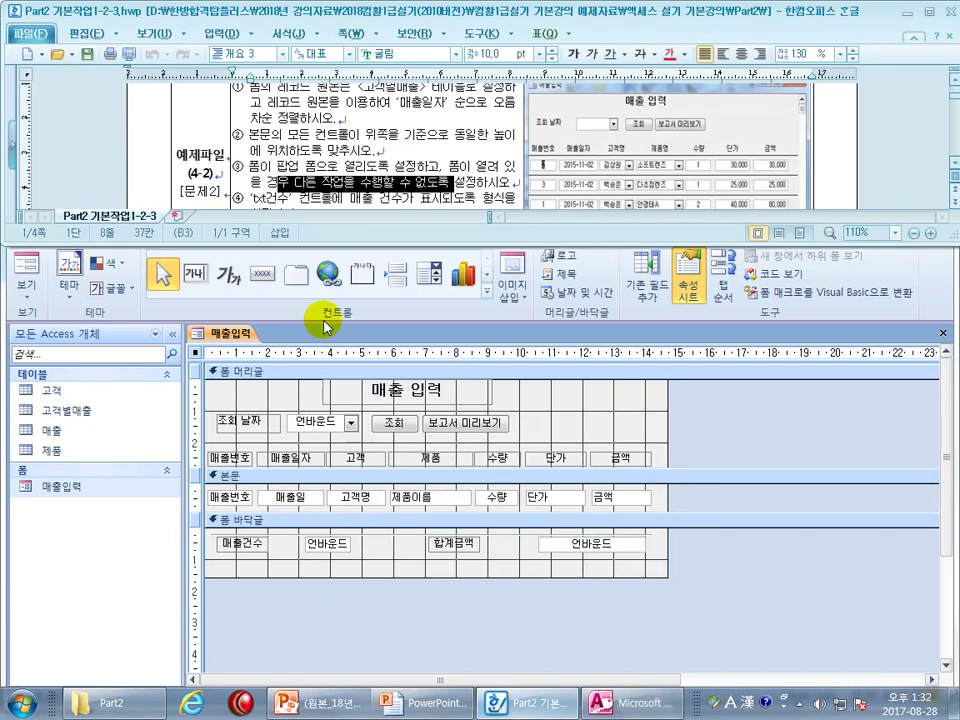
{"action": "scroll", "coordinate": [265, 150], "scroll_direction": "down", "scroll_amount": 1}
{"action": "left_click", "coordinate": [258, 143]}
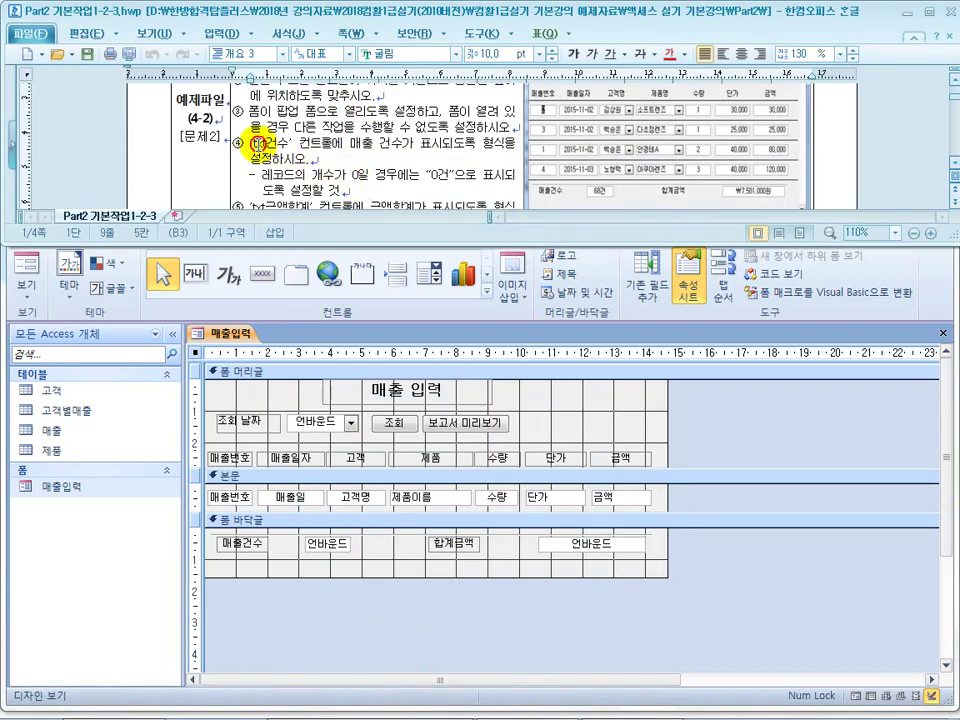
{"action": "left_click_drag", "start_coordinate": [254, 143], "coordinate": [290, 144]}
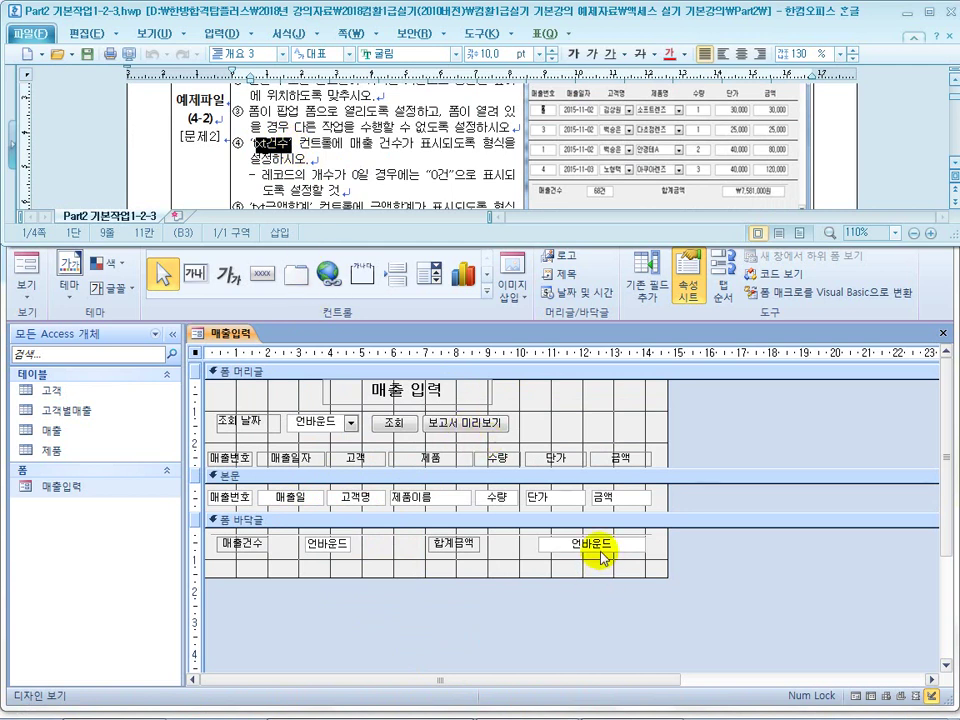
Identify the txt건수 text box beside 매출건수 in the form footer, and check it in Form View before returning to Design View
{"action": "left_click", "coordinate": [316, 544]}
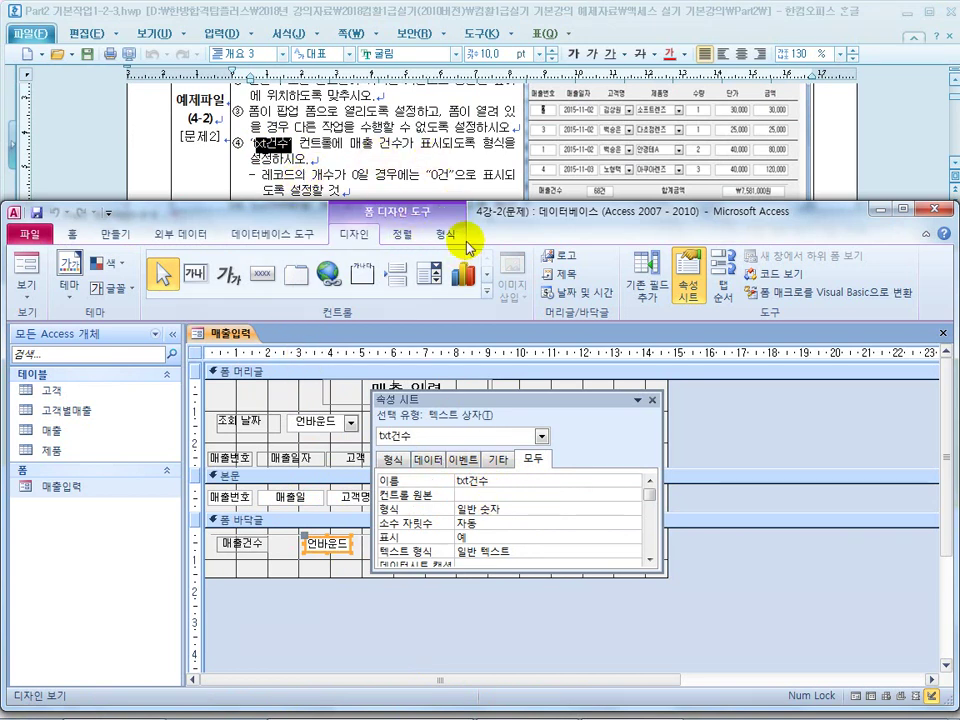
{"action": "left_click", "coordinate": [27, 262]}
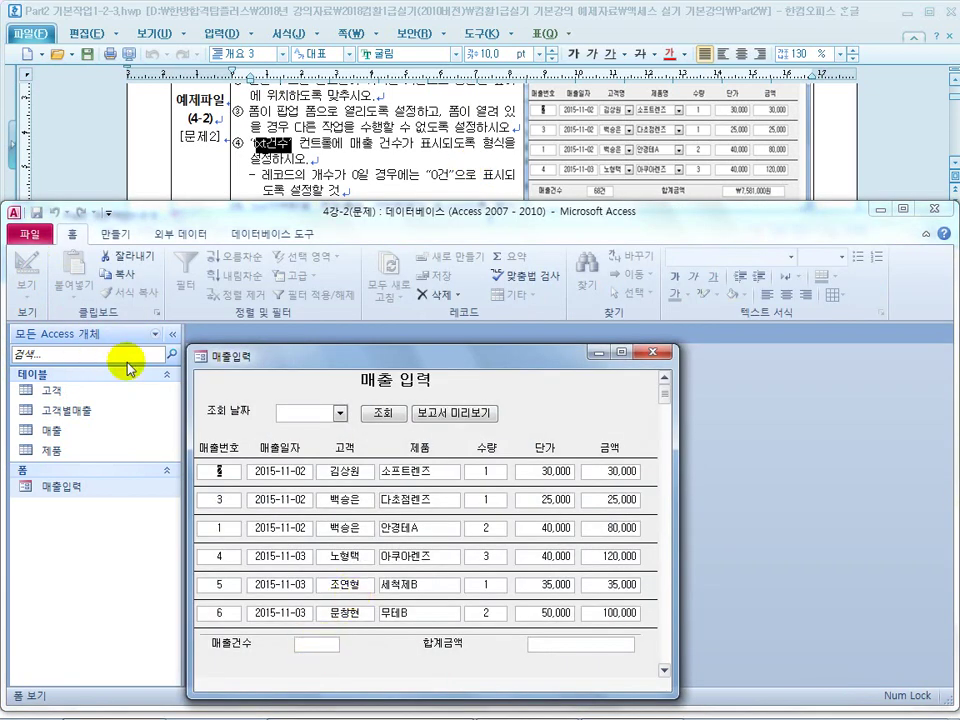
{"action": "key", "text": "ctrl+comma"}
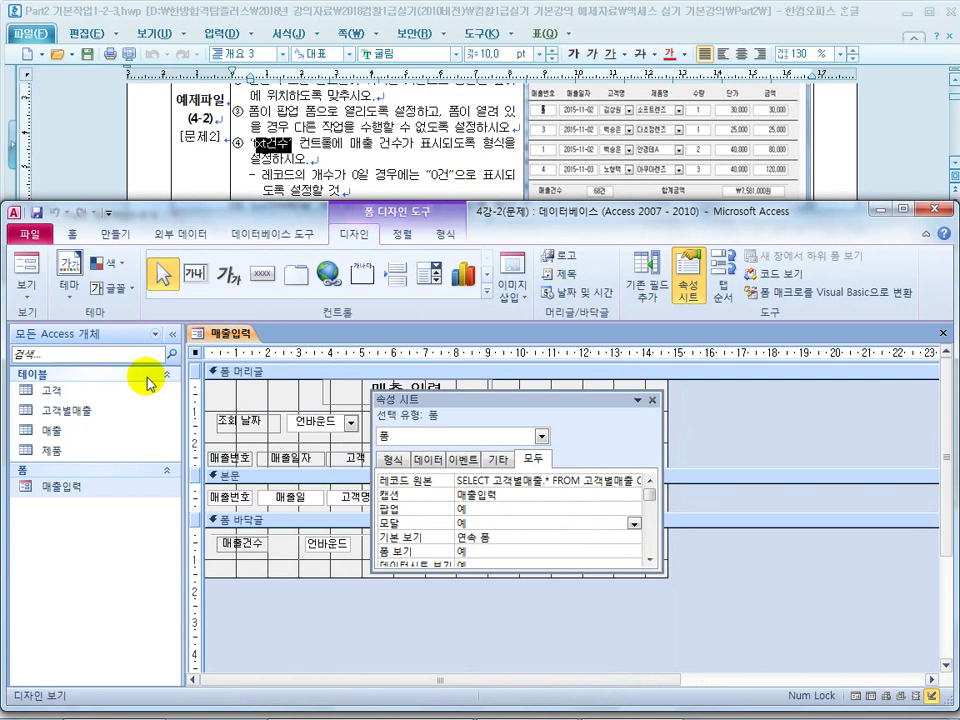
Set the 컨트롤 원본 of txt건수 to =Count(*), check it in Form View, and return to Design View
{"action": "left_click", "coordinate": [318, 544]}
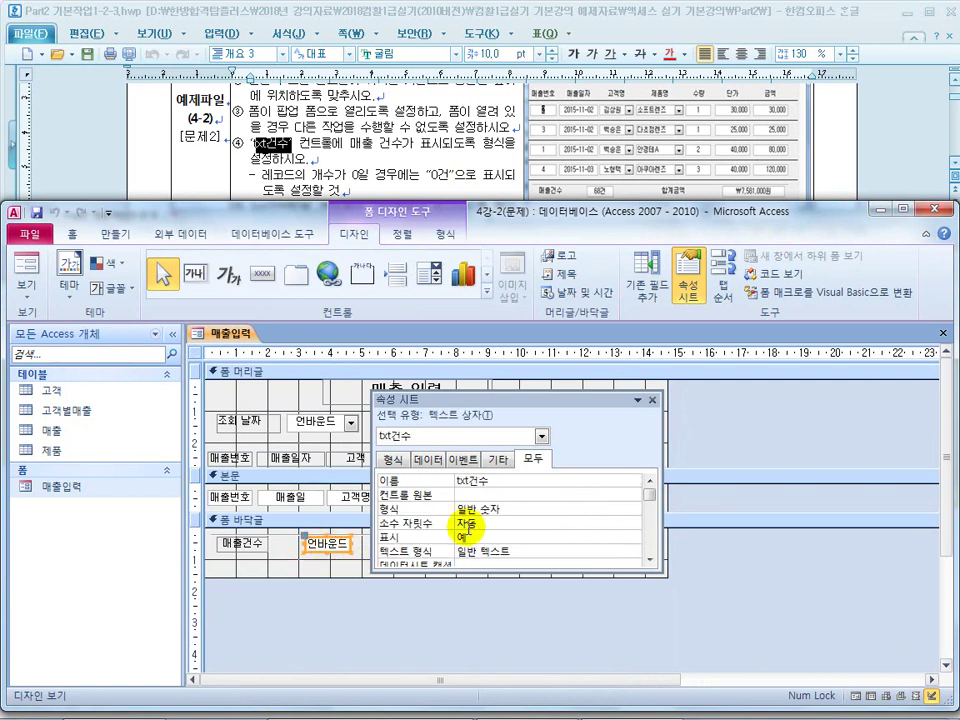
{"action": "left_click", "coordinate": [514, 496]}
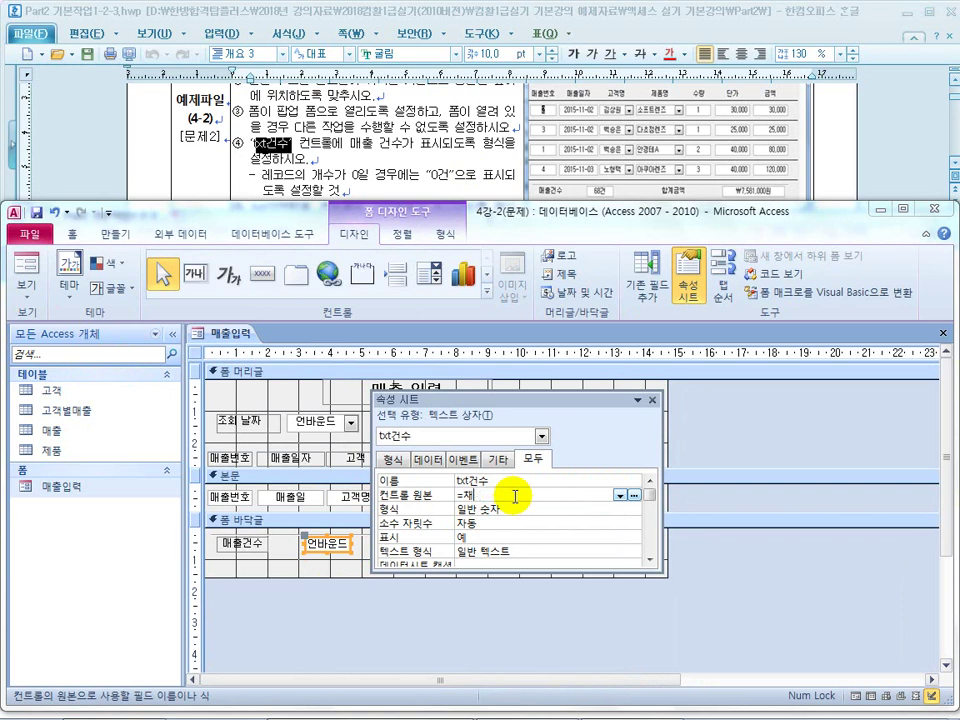
{"action": "type", "text": "=count(*)"}
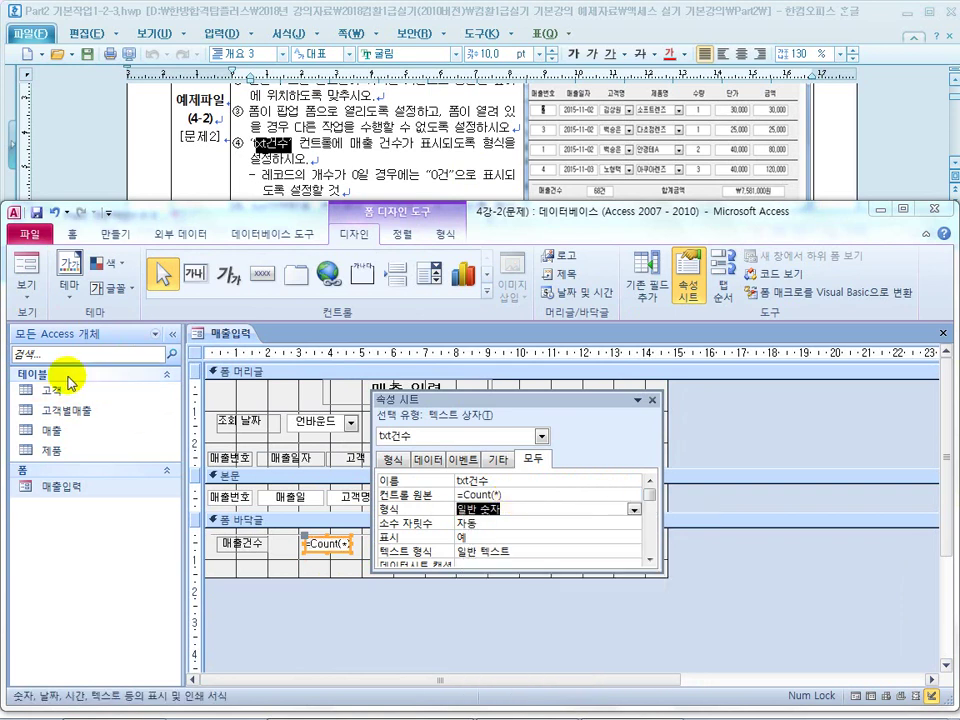
{"action": "left_click", "coordinate": [22, 262]}
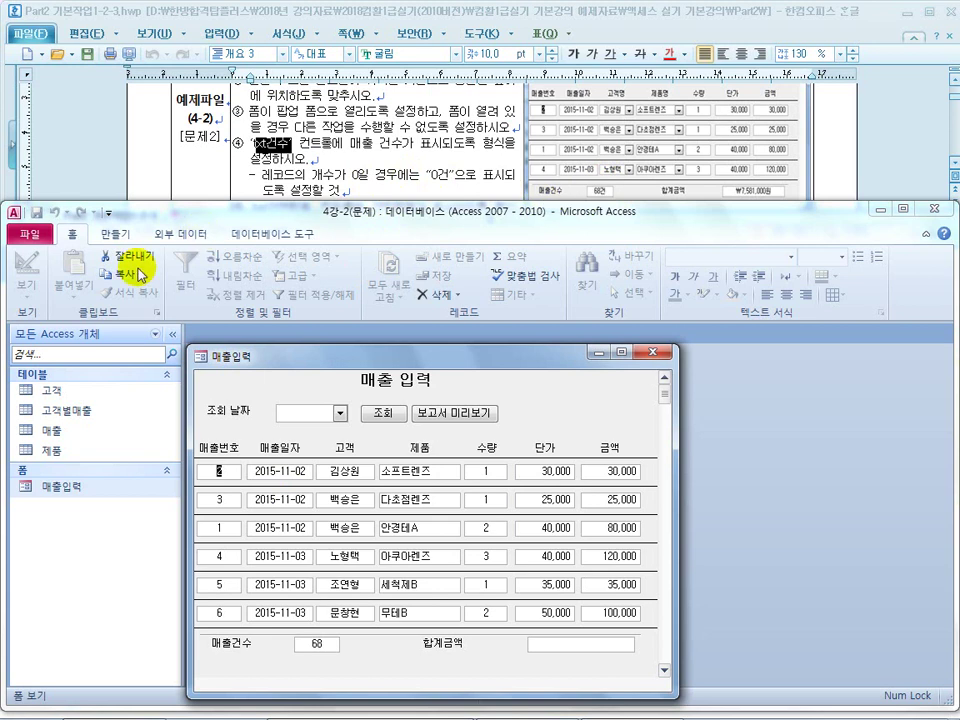
{"action": "key", "text": "ctrl+comma"}
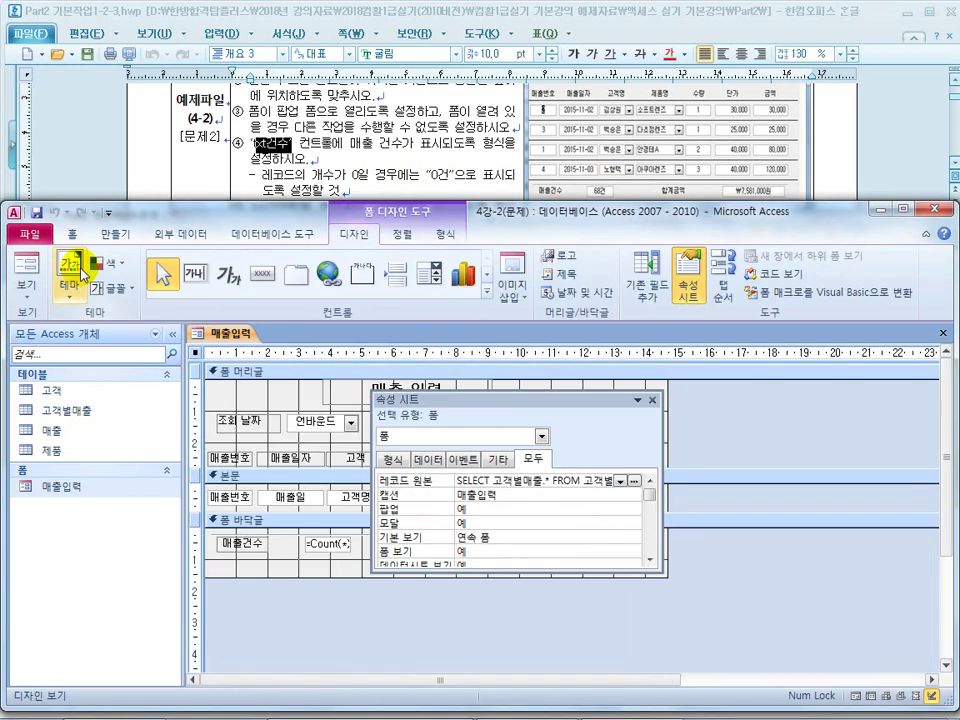
Append & "건" to the 컨트롤 원본 expression of txt건수, confirming the entry and returning to the form's design
{"action": "left_click", "coordinate": [323, 548]}
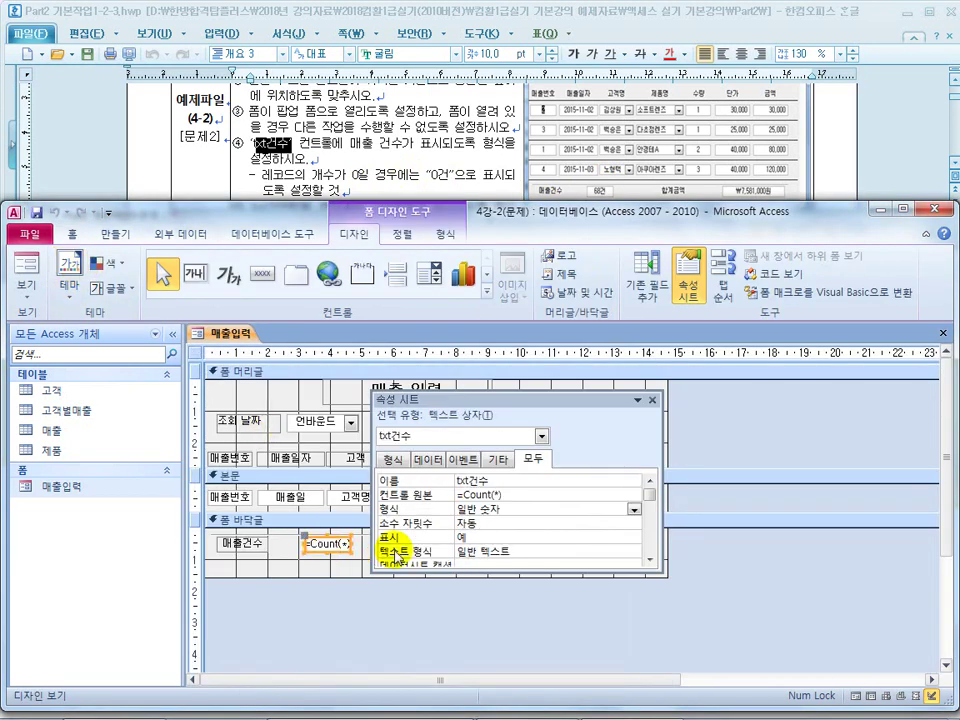
{"action": "left_click", "coordinate": [512, 496]}
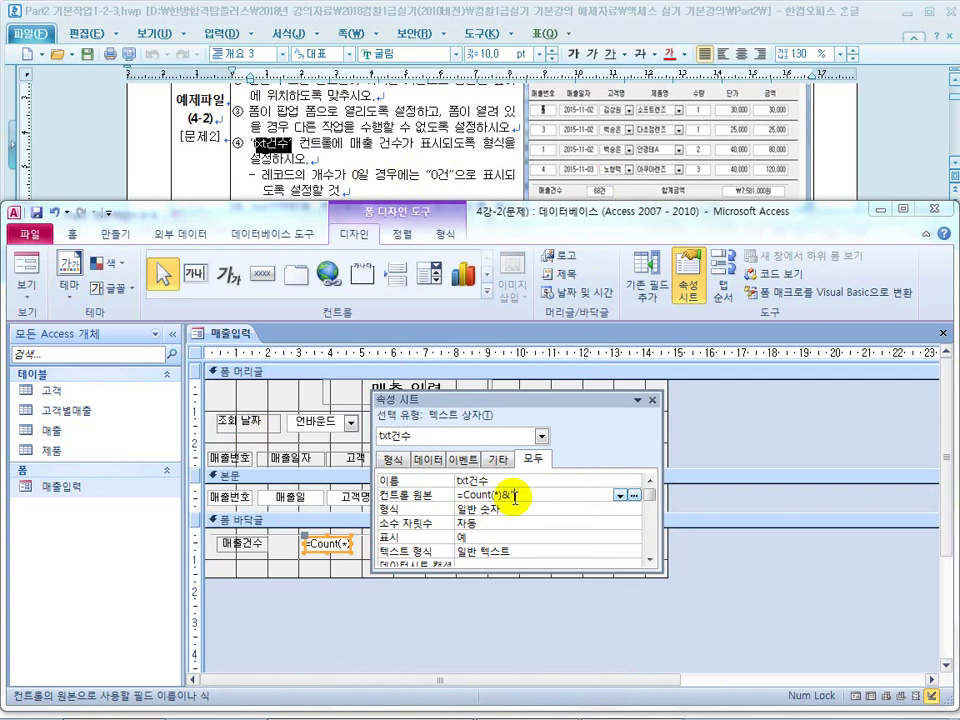
{"action": "type", "text": "&\"건\""}
{"action": "key", "text": "Return"}
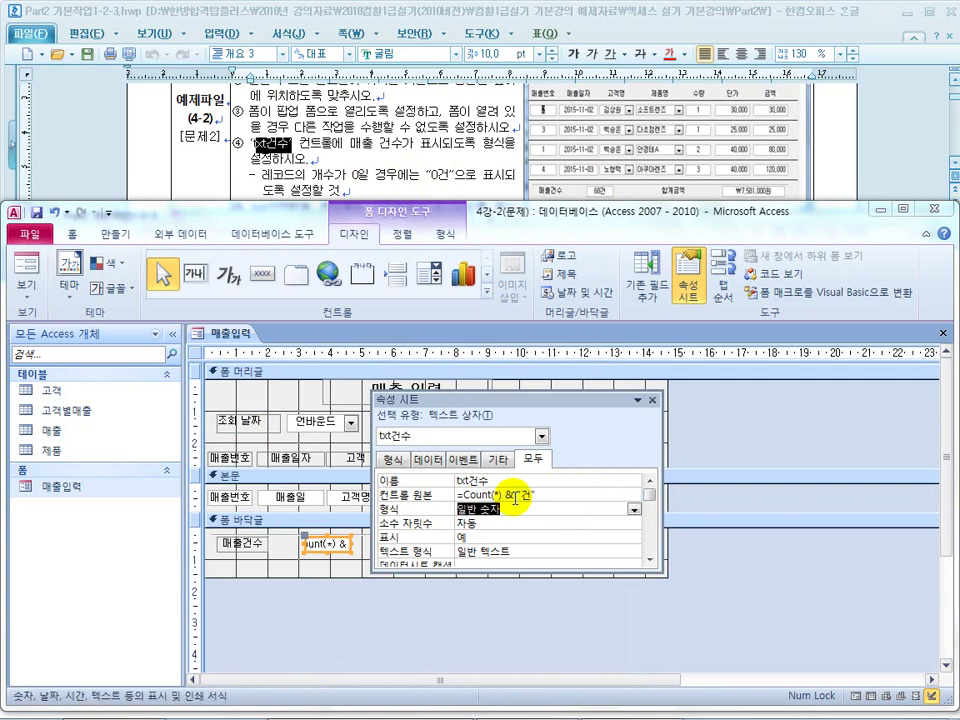
{"action": "left_click", "coordinate": [45, 300]}
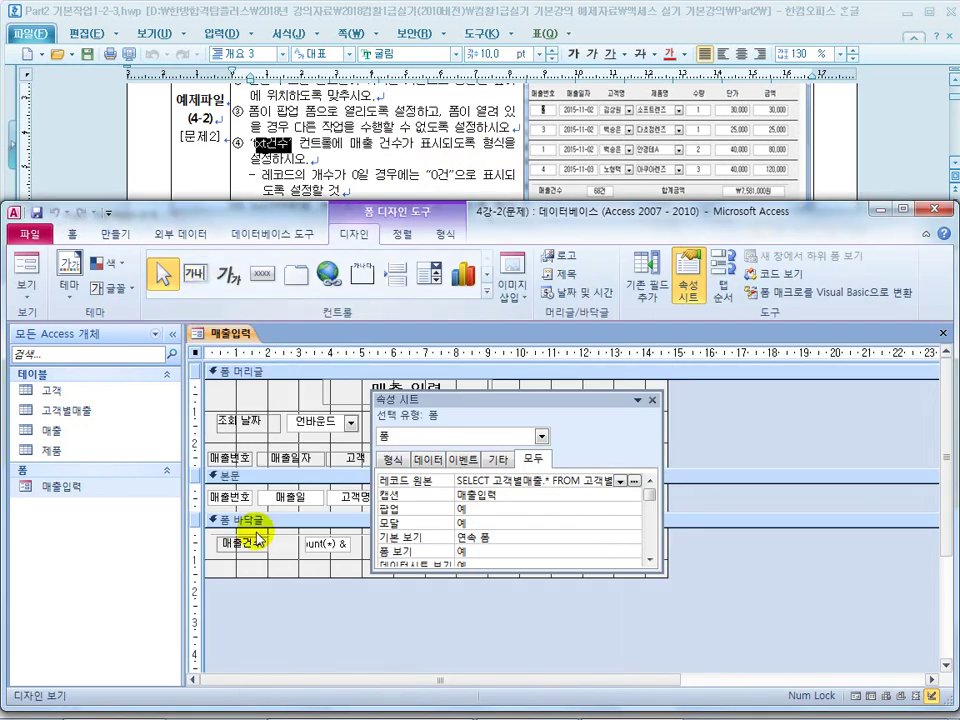
Remove & "건" from the 컨트롤 원본 of txt건수 so that the expression is only =Count(*)
{"action": "left_click", "coordinate": [327, 543]}
{"action": "left_click_drag", "start_coordinate": [540, 496], "coordinate": [505, 496]}
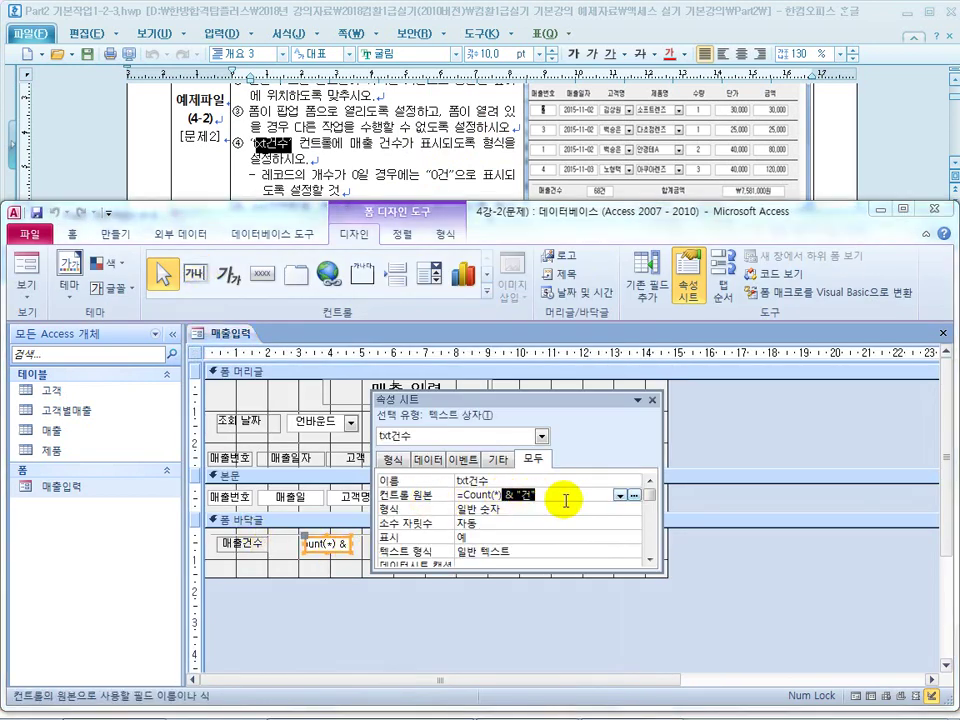
{"action": "key", "text": "Delete"}
Look through the predefined 형식 options of txt건수, and set its format to 0건 instead
{"action": "left_click", "coordinate": [522, 509]}
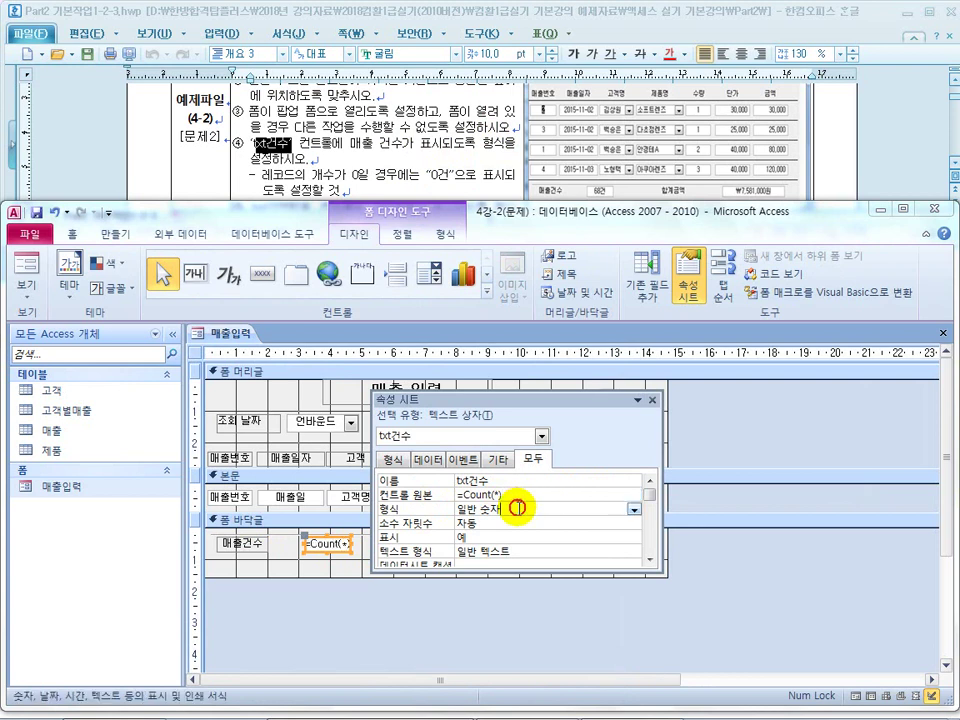
{"action": "left_click", "coordinate": [634, 510]}
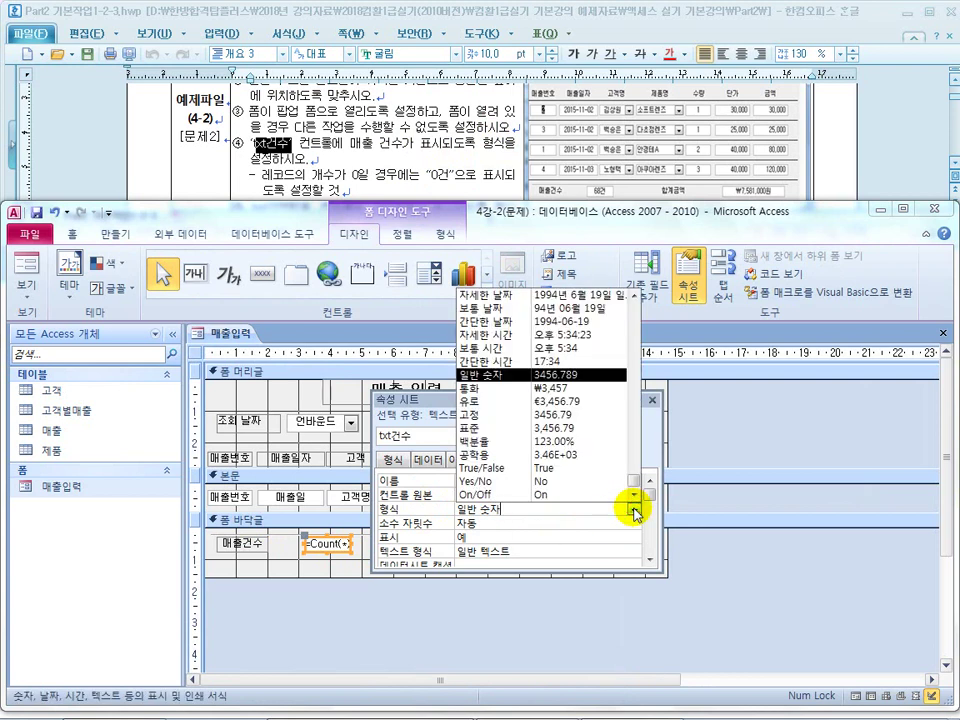
{"action": "scroll", "coordinate": [634, 390], "scroll_direction": "up", "scroll_amount": 1}
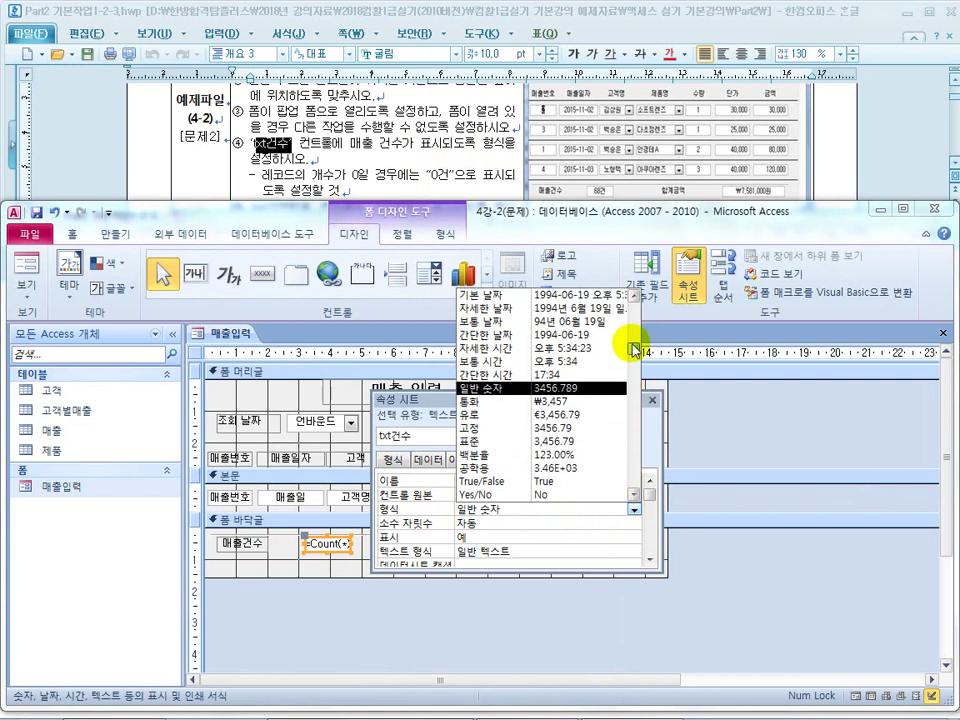
{"action": "scroll", "coordinate": [632, 316], "scroll_direction": "down", "scroll_amount": 1}
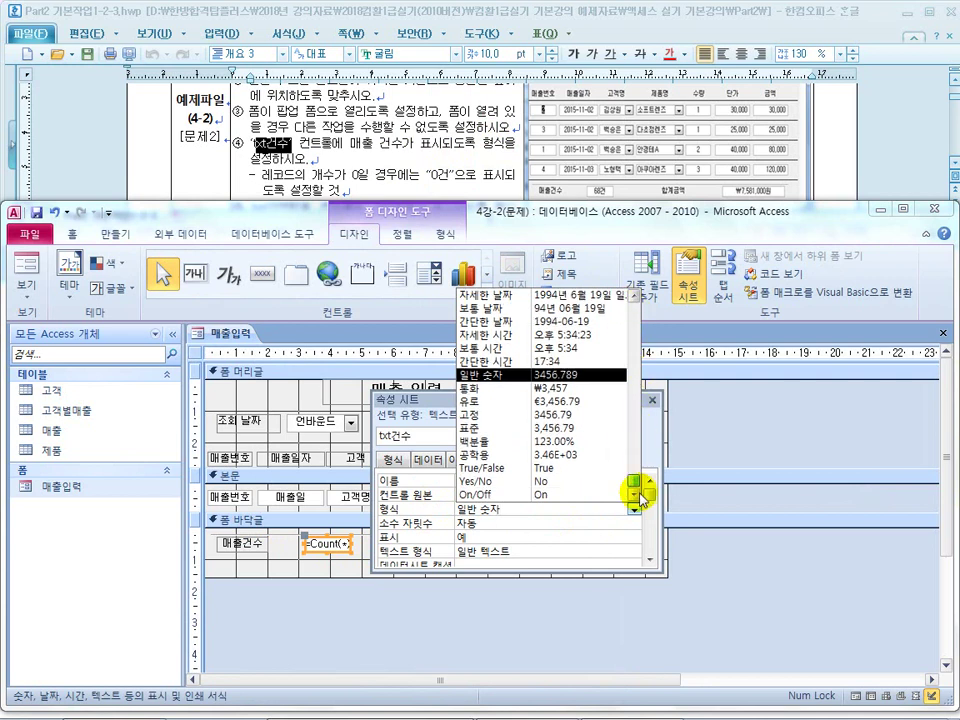
{"action": "left_click", "coordinate": [516, 510]}
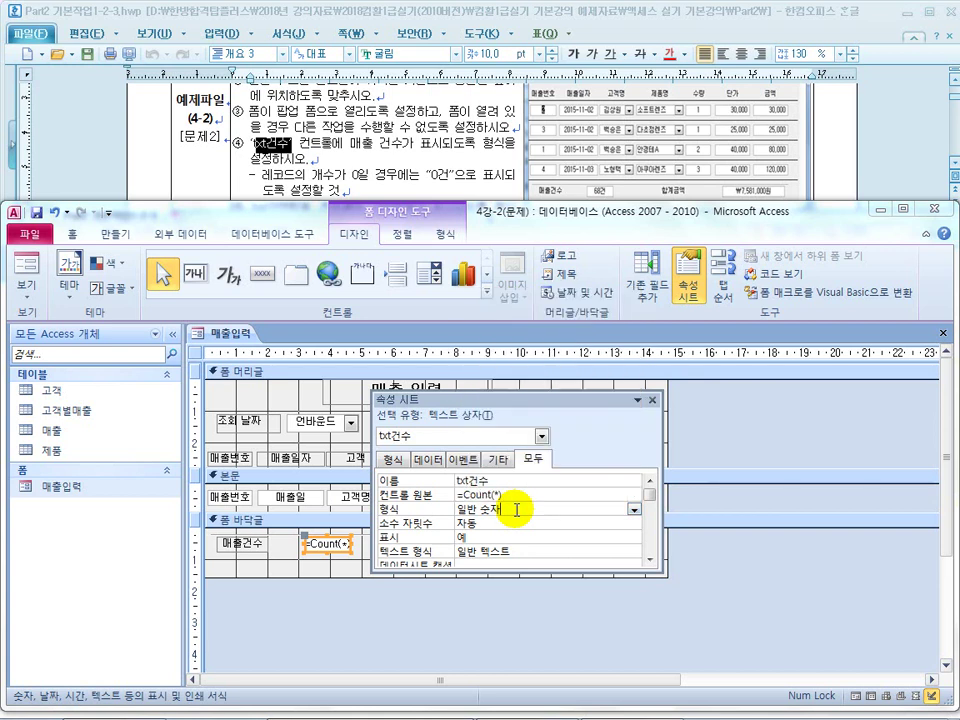
{"action": "left_click", "coordinate": [437, 502]}
{"action": "type", "text": "0"}
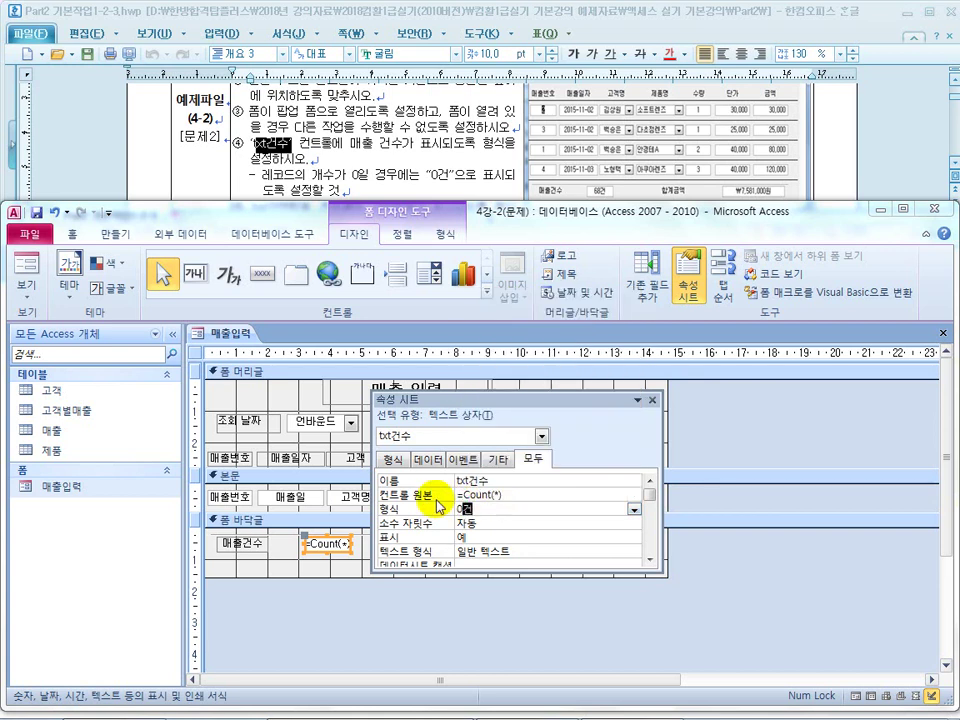
{"action": "type", "text": "건"}
{"action": "key", "text": "Return"}
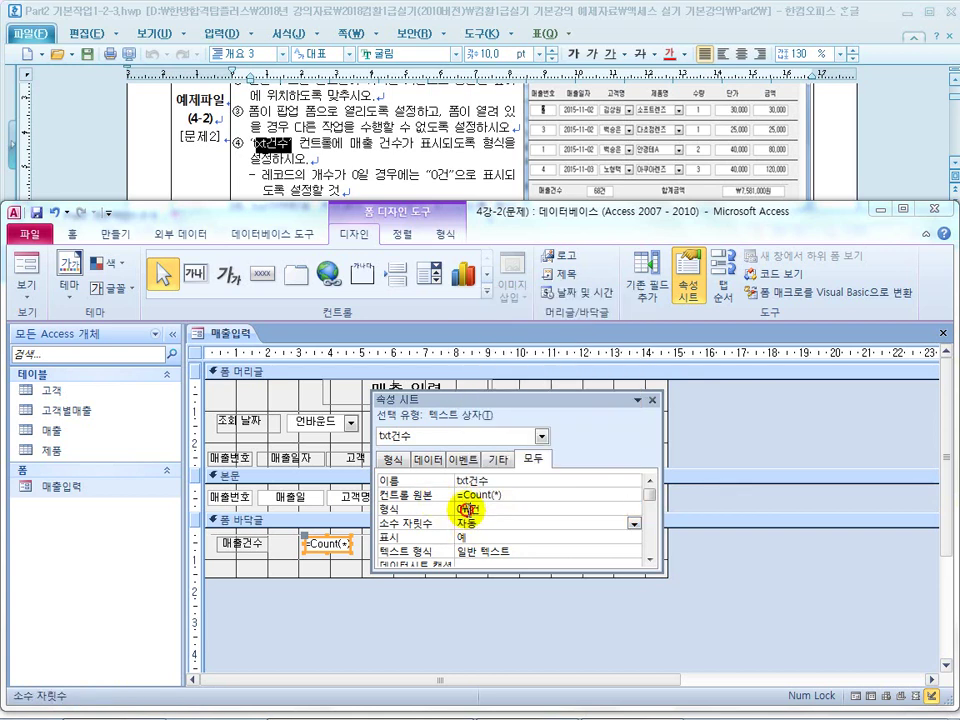
Re-enter the 형식 of txt건수 with the literal unit in quotation marks, as 0"건", and confirm it
{"action": "left_click", "coordinate": [480, 509]}
{"action": "type", "text": "#"}
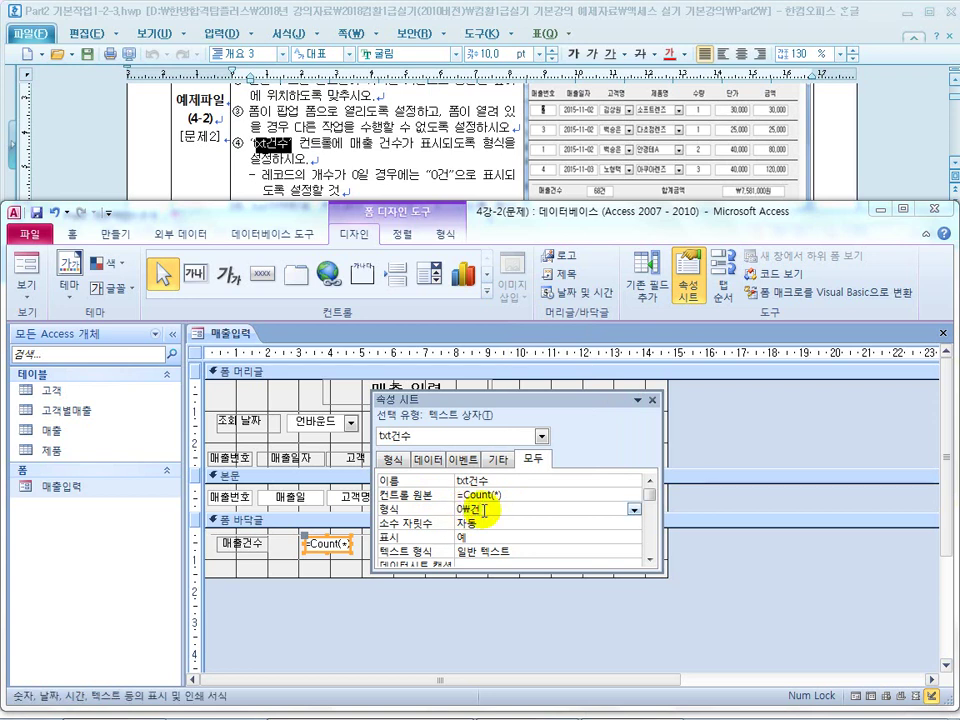
{"action": "double_click", "coordinate": [484, 510]}
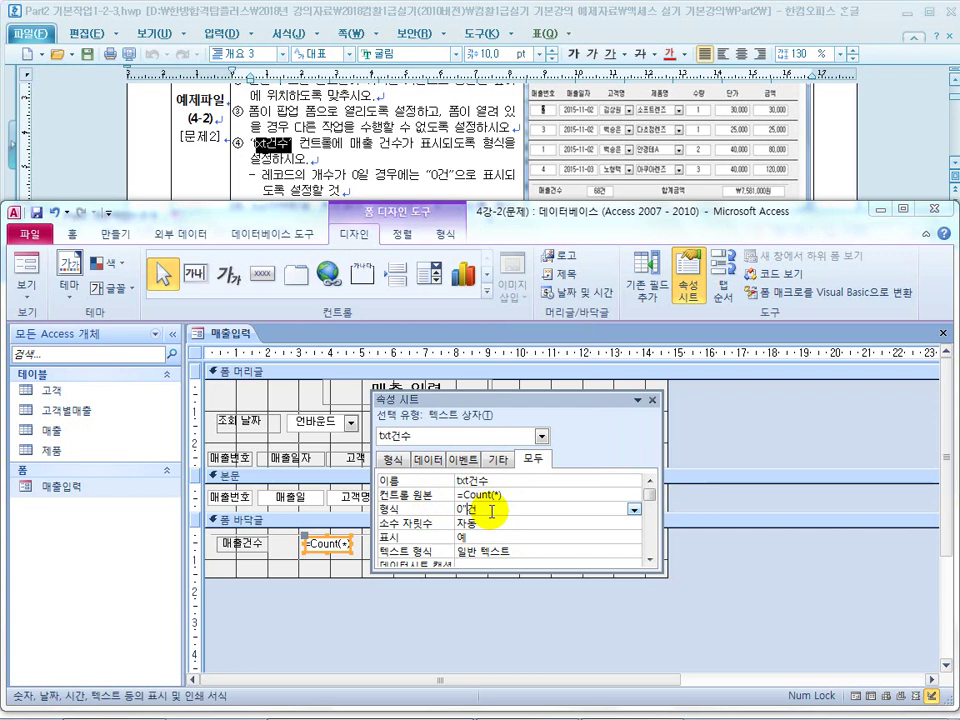
{"action": "key", "text": "Return"}
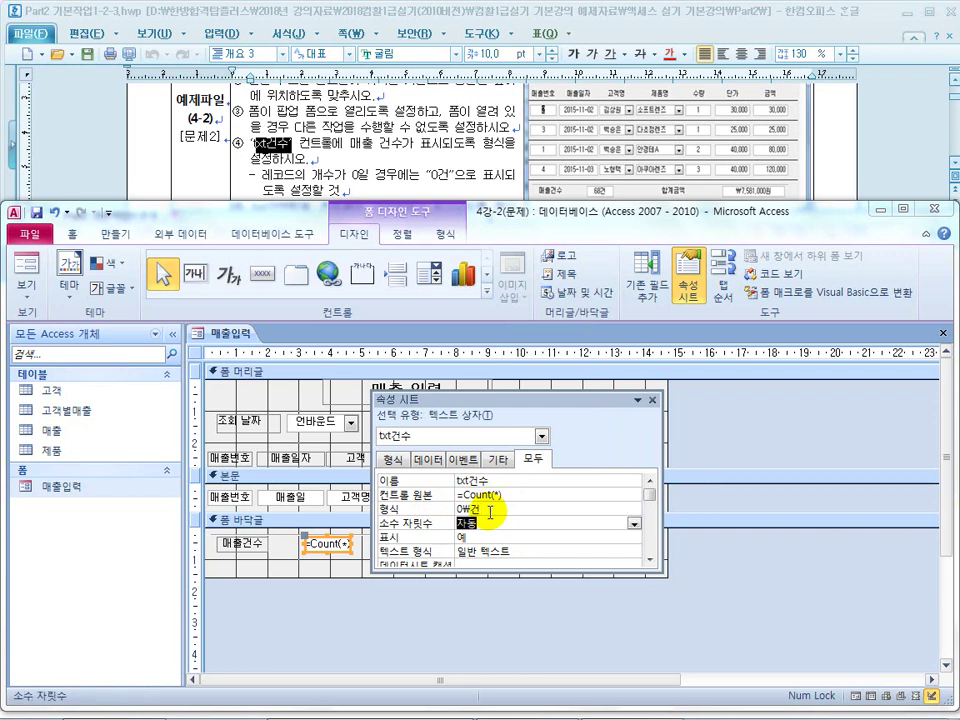
{"action": "left_click", "coordinate": [491, 510]}
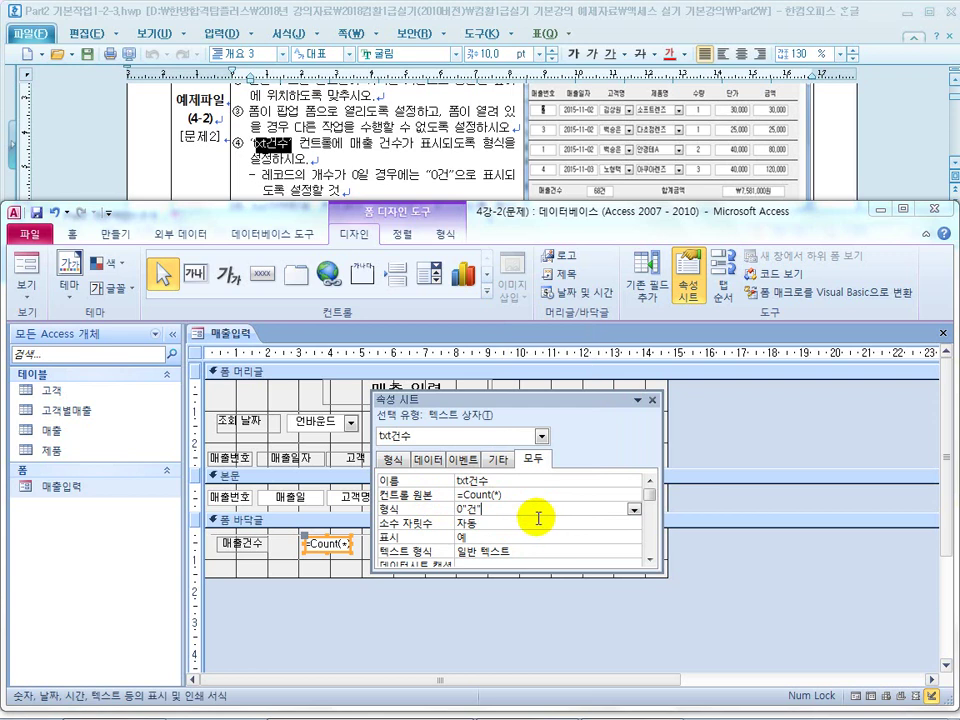
{"action": "left_click", "coordinate": [500, 513]}
{"action": "type", "text": ";;\"0"}
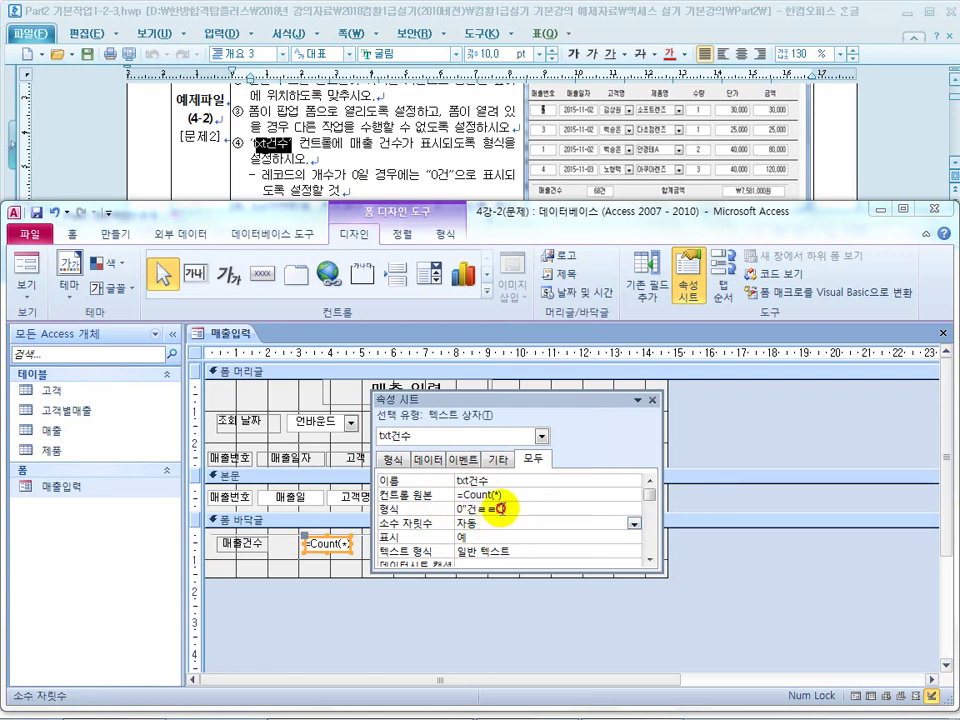
{"action": "key", "text": "BackSpace"}
{"action": "key", "text": "BackSpace"}
{"action": "key", "text": "BackSpace"}
{"action": "key", "text": "BackSpace"}
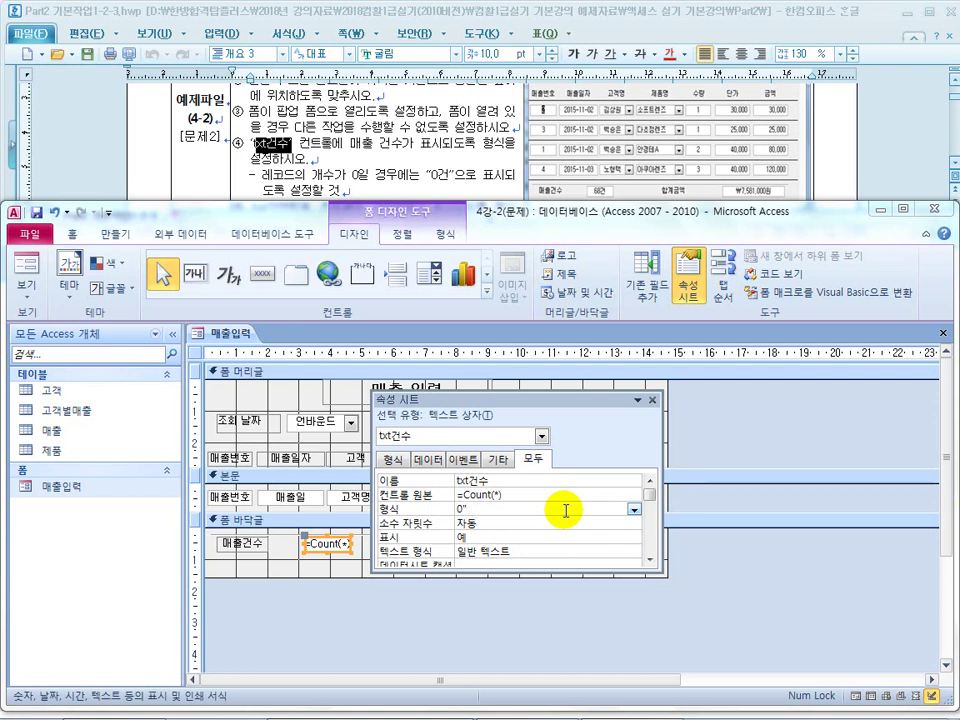
{"action": "key", "text": "Return"}
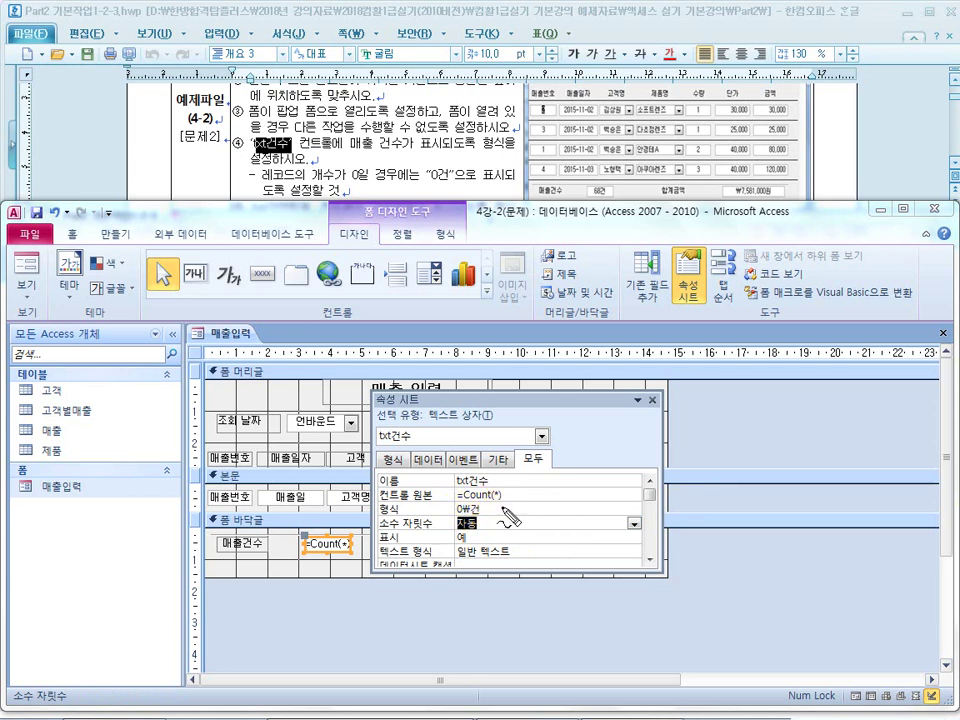
{"action": "left_click_drag", "start_coordinate": [529, 499], "coordinate": [555, 499]}
{"action": "mouse_move", "coordinate": [535, 509]}
{"action": "left_mouse_down"}
{"action": "mouse_move", "coordinate": [554, 509]}
{"action": "mouse_move", "coordinate": [542, 526]}
{"action": "left_mouse_up"}
{"action": "mouse_move", "coordinate": [549, 487]}
{"action": "left_mouse_down"}
{"action": "mouse_move", "coordinate": [548, 532]}
{"action": "mouse_move", "coordinate": [574, 502]}
{"action": "mouse_move", "coordinate": [562, 518]}
{"action": "left_mouse_up"}
{"action": "left_click_drag", "start_coordinate": [579, 499], "coordinate": [579, 518]}
{"action": "mouse_move", "coordinate": [567, 517]}
{"action": "left_mouse_down"}
{"action": "mouse_move", "coordinate": [584, 525]}
{"action": "mouse_move", "coordinate": [540, 547]}
{"action": "mouse_move", "coordinate": [562, 559]}
{"action": "left_mouse_up"}
{"action": "left_click_drag", "start_coordinate": [580, 542], "coordinate": [588, 559]}
{"action": "mouse_move", "coordinate": [590, 581]}
{"action": "left_mouse_down"}
{"action": "mouse_move", "coordinate": [513, 558]}
{"action": "mouse_move", "coordinate": [591, 585]}
{"action": "left_mouse_up"}
{"action": "left_click_drag", "start_coordinate": [536, 527], "coordinate": [606, 526]}
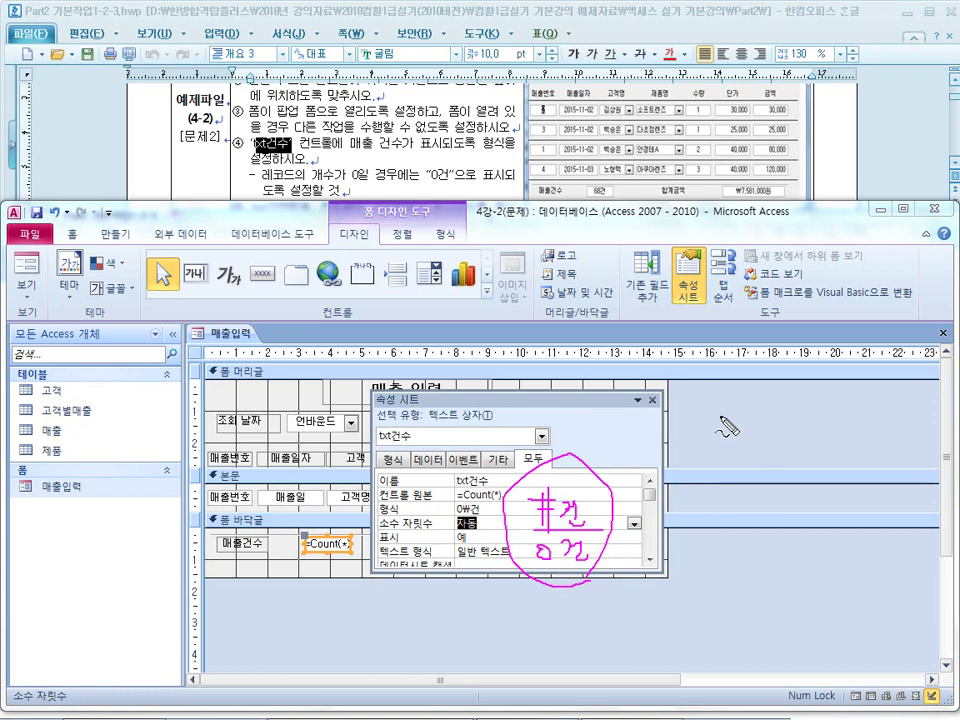
{"action": "left_click_drag", "start_coordinate": [724, 410], "coordinate": [722, 411]}
{"action": "left_click_drag", "start_coordinate": [737, 410], "coordinate": [746, 428]}
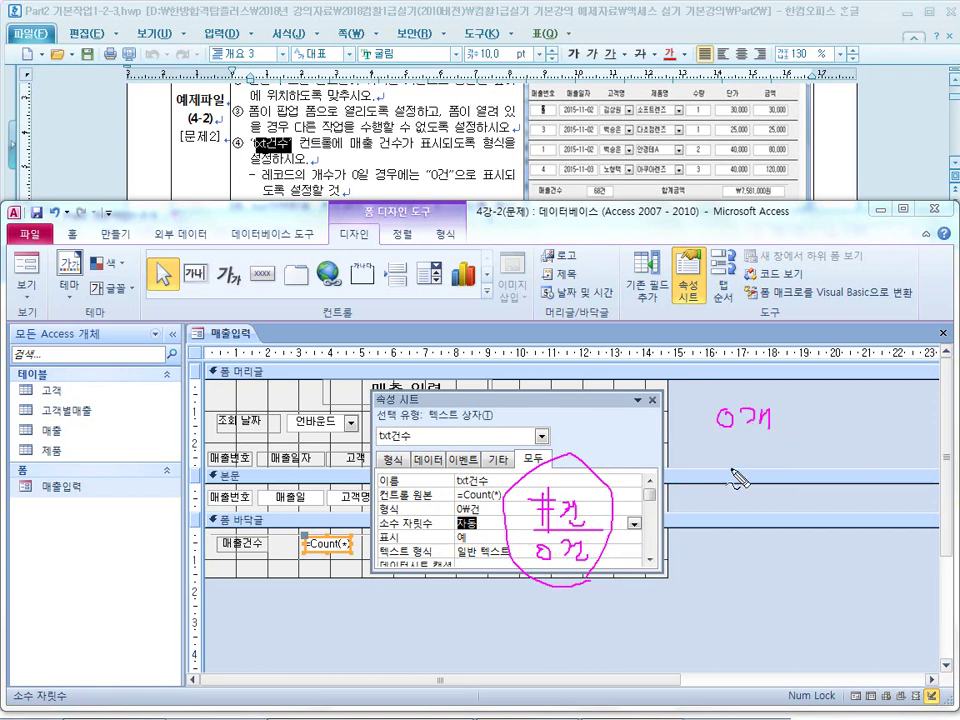
{"action": "mouse_move", "coordinate": [786, 423]}
{"action": "left_mouse_down"}
{"action": "mouse_move", "coordinate": [832, 433]}
{"action": "mouse_move", "coordinate": [850, 421]}
{"action": "left_mouse_up"}
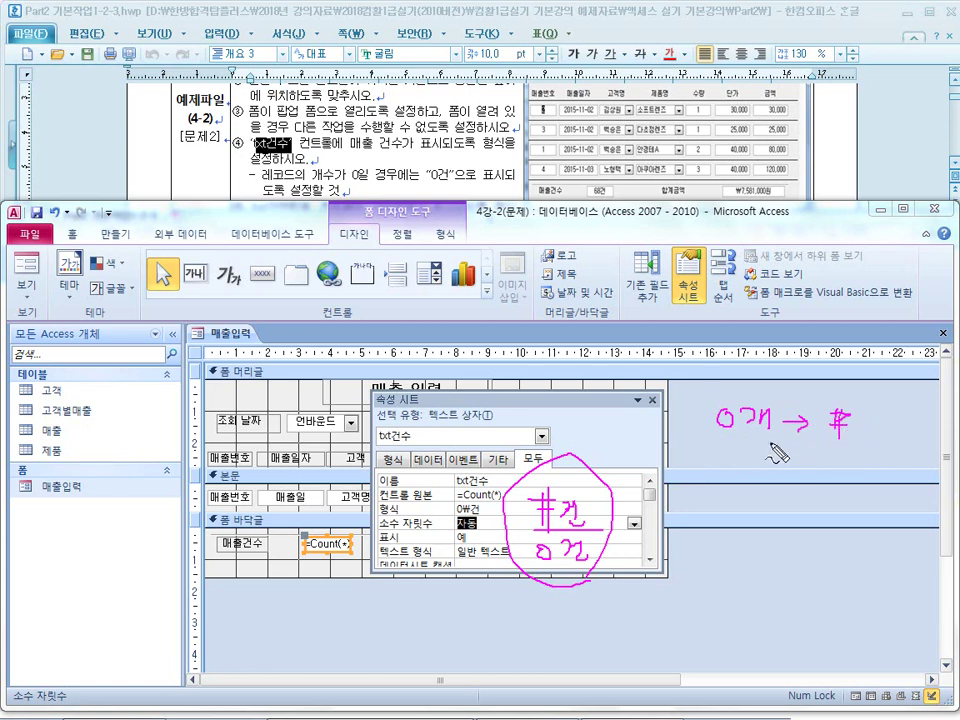
{"action": "key", "text": "e"}
{"action": "left_click_drag", "start_coordinate": [716, 419], "coordinate": [741, 432]}
{"action": "mouse_move", "coordinate": [742, 418]}
{"action": "left_mouse_down"}
{"action": "mouse_move", "coordinate": [745, 440]}
{"action": "mouse_move", "coordinate": [765, 441]}
{"action": "mouse_move", "coordinate": [795, 420]}
{"action": "mouse_move", "coordinate": [828, 443]}
{"action": "mouse_move", "coordinate": [848, 425]}
{"action": "mouse_move", "coordinate": [870, 452]}
{"action": "left_mouse_up"}
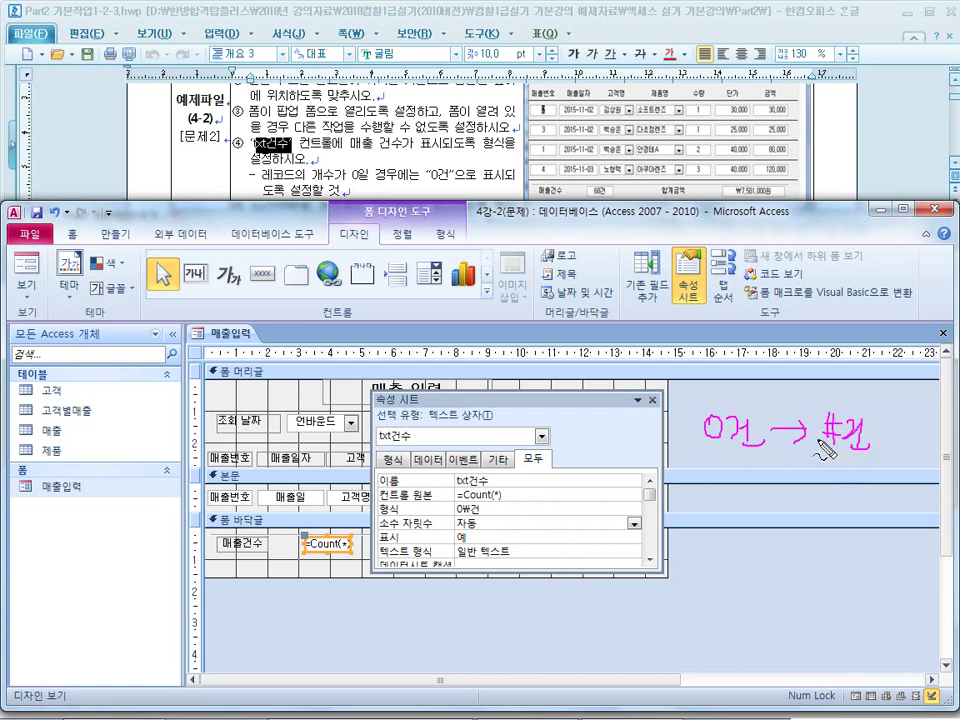
{"action": "left_click_drag", "start_coordinate": [722, 422], "coordinate": [707, 440]}
{"action": "left_click_drag", "start_coordinate": [872, 433], "coordinate": [918, 440]}
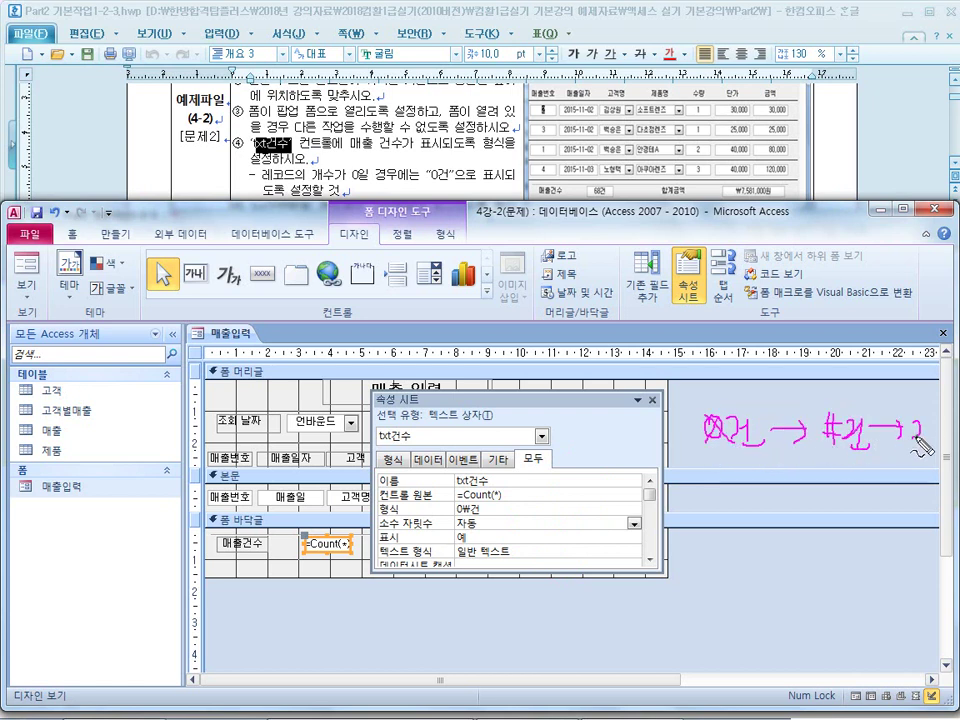
{"action": "left_click_drag", "start_coordinate": [714, 492], "coordinate": [712, 494]}
{"action": "mouse_move", "coordinate": [728, 488]}
{"action": "left_mouse_down"}
{"action": "mouse_move", "coordinate": [738, 502]}
{"action": "mouse_move", "coordinate": [806, 500]}
{"action": "mouse_move", "coordinate": [864, 514]}
{"action": "mouse_move", "coordinate": [911, 503]}
{"action": "mouse_move", "coordinate": [912, 515]}
{"action": "left_mouse_up"}
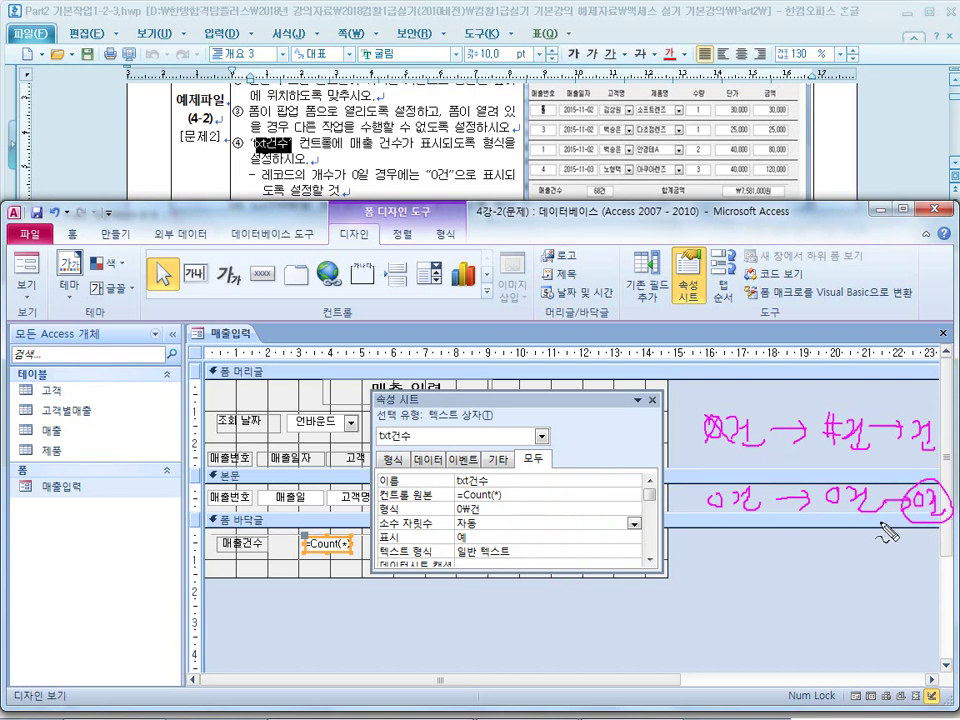
{"action": "mouse_move", "coordinate": [840, 476]}
{"action": "left_mouse_down"}
{"action": "mouse_move", "coordinate": [822, 500]}
{"action": "mouse_move", "coordinate": [848, 498]}
{"action": "left_mouse_up"}
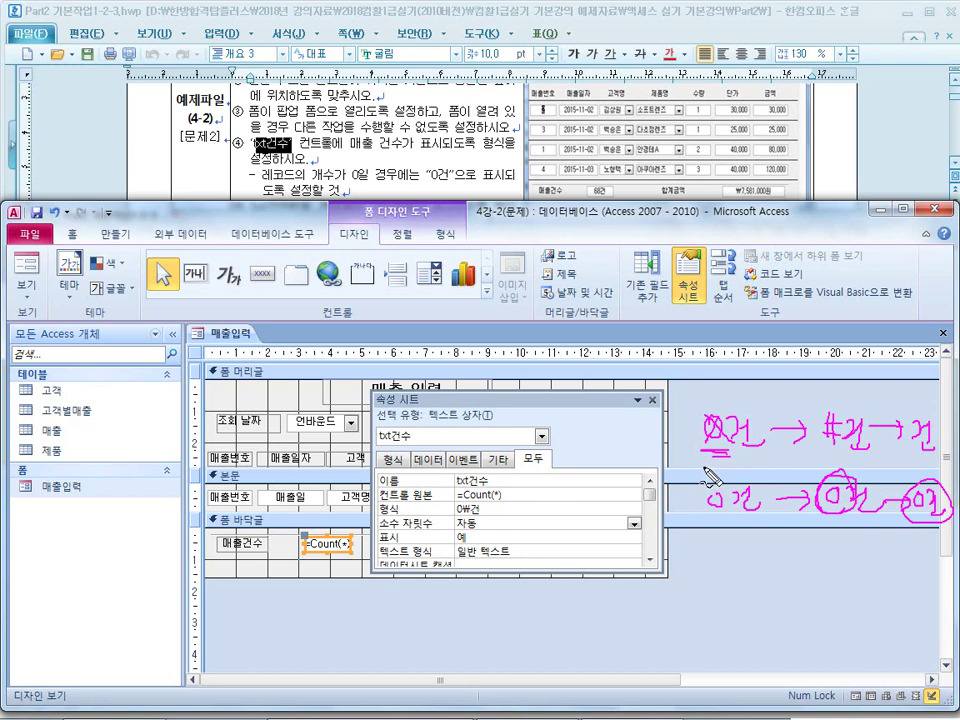
{"action": "left_click_drag", "start_coordinate": [833, 462], "coordinate": [846, 461]}
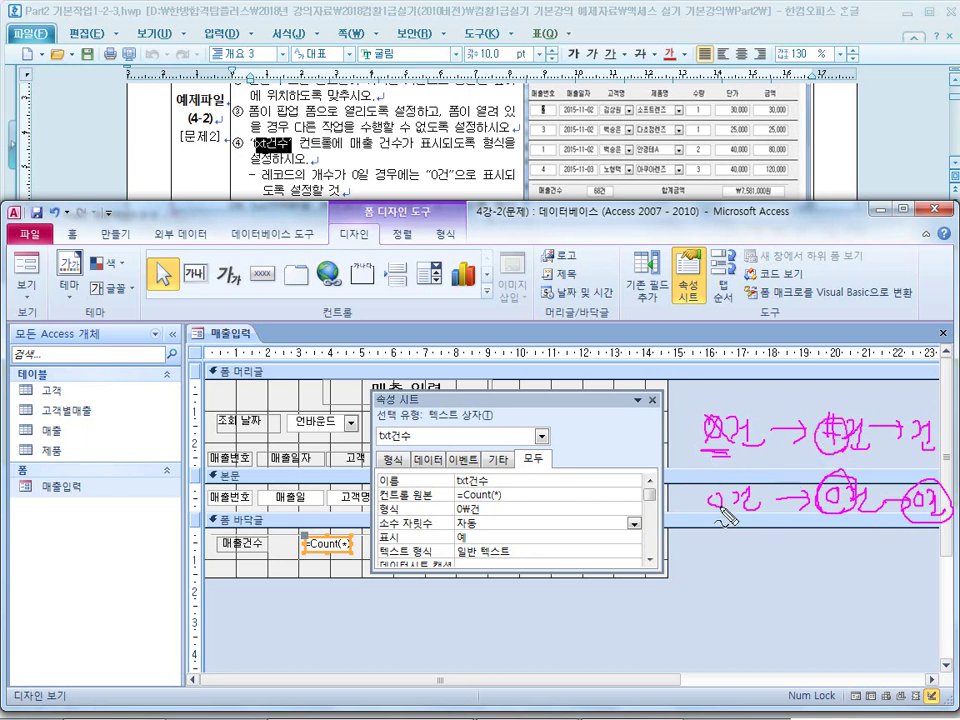
{"action": "mouse_move", "coordinate": [832, 472]}
{"action": "left_mouse_down"}
{"action": "mouse_move", "coordinate": [812, 503]}
{"action": "mouse_move", "coordinate": [840, 514]}
{"action": "left_mouse_up"}
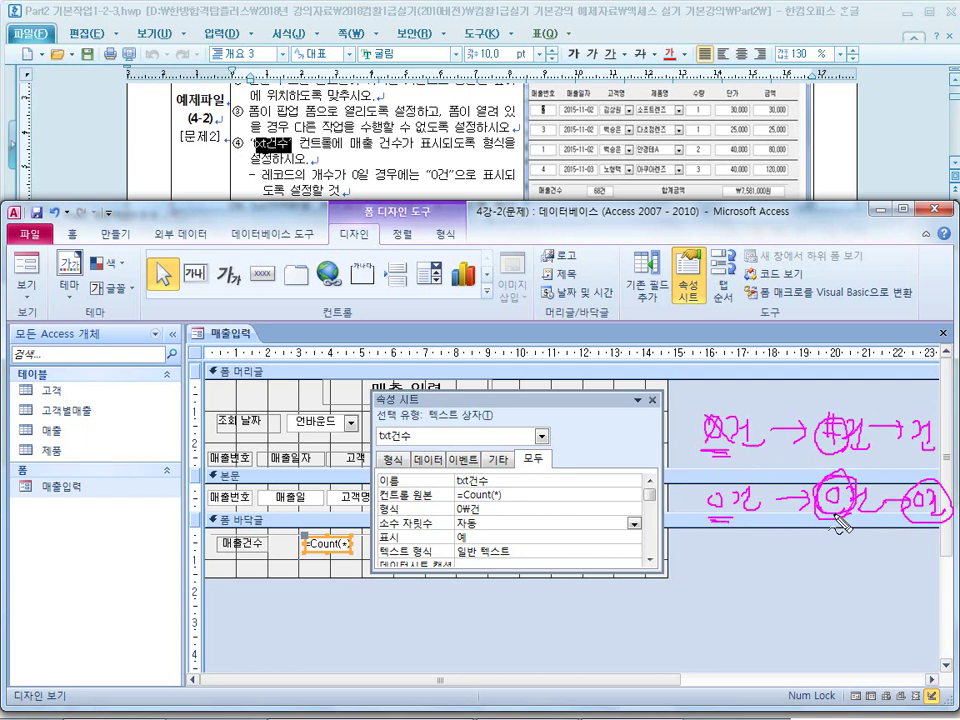
{"action": "left_click_drag", "start_coordinate": [478, 535], "coordinate": [494, 531]}
{"action": "left_click_drag", "start_coordinate": [352, 184], "coordinate": [401, 183]}
{"action": "left_click_drag", "start_coordinate": [427, 185], "coordinate": [453, 186]}
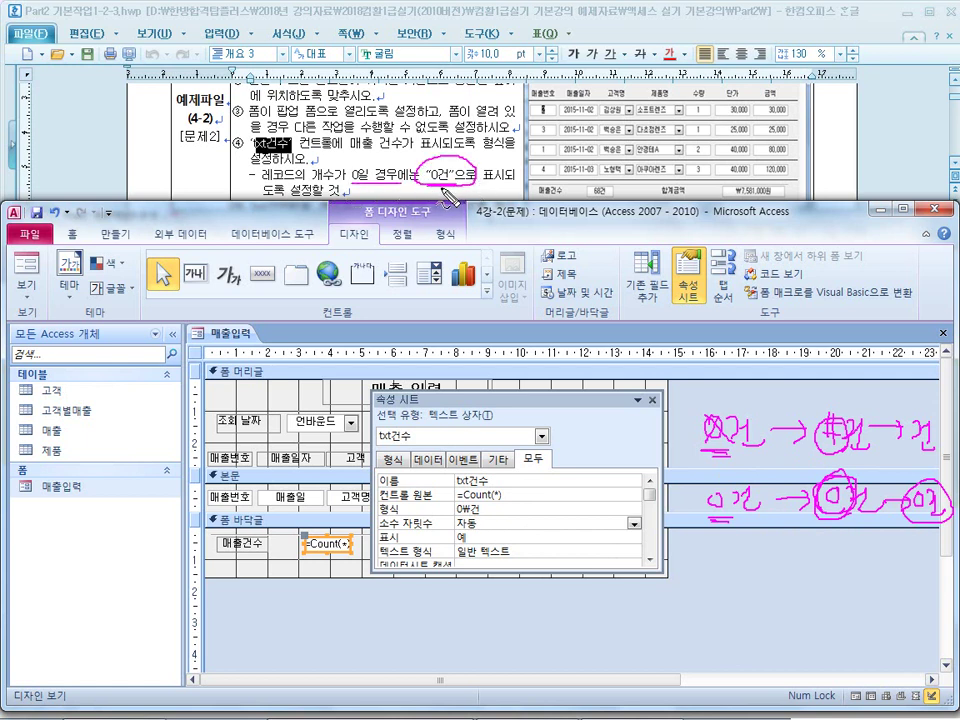
{"action": "mouse_move", "coordinate": [548, 492]}
{"action": "left_mouse_down"}
{"action": "mouse_move", "coordinate": [561, 514]}
{"action": "mouse_move", "coordinate": [587, 510]}
{"action": "mouse_move", "coordinate": [598, 520]}
{"action": "left_mouse_up"}
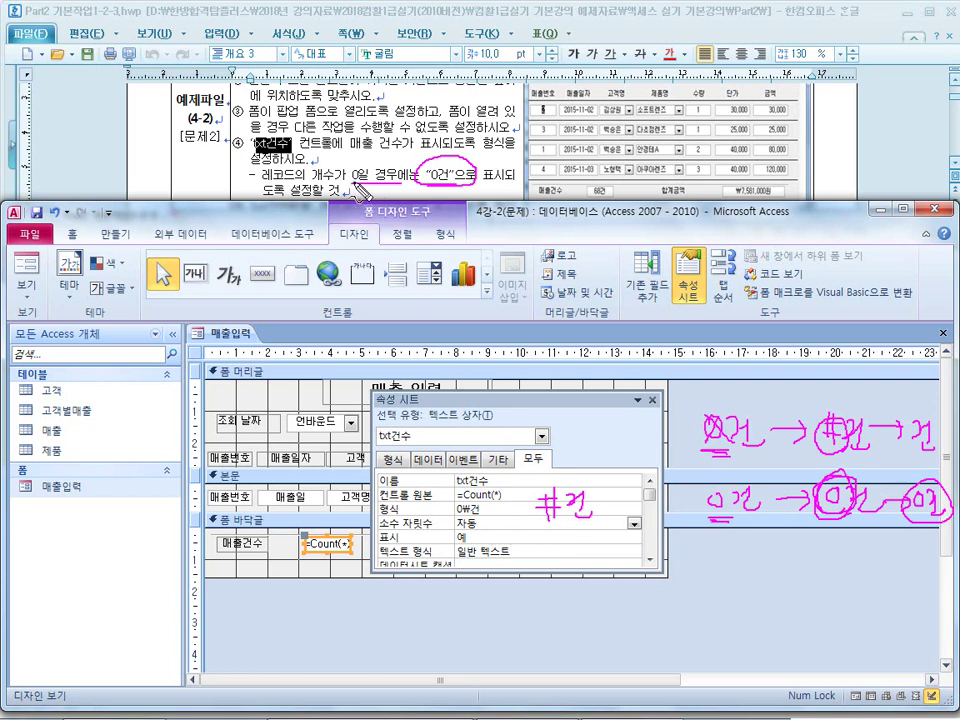
{"action": "mouse_move", "coordinate": [484, 522]}
{"action": "left_mouse_down"}
{"action": "mouse_move", "coordinate": [463, 503]}
{"action": "mouse_move", "coordinate": [481, 523]}
{"action": "left_mouse_up"}
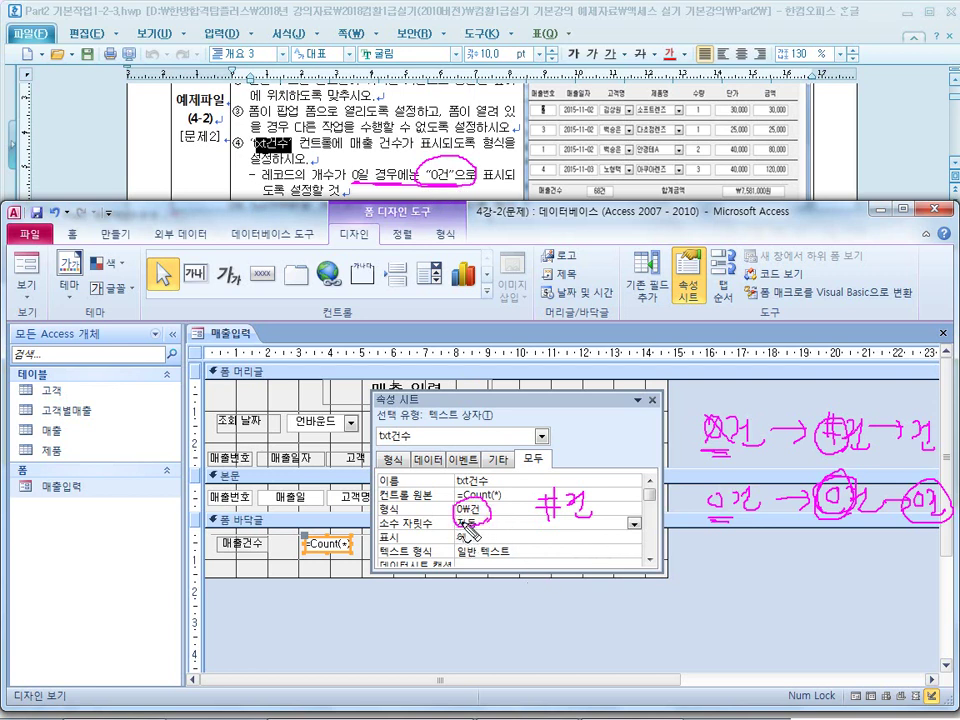
{"action": "key", "text": "Escape"}
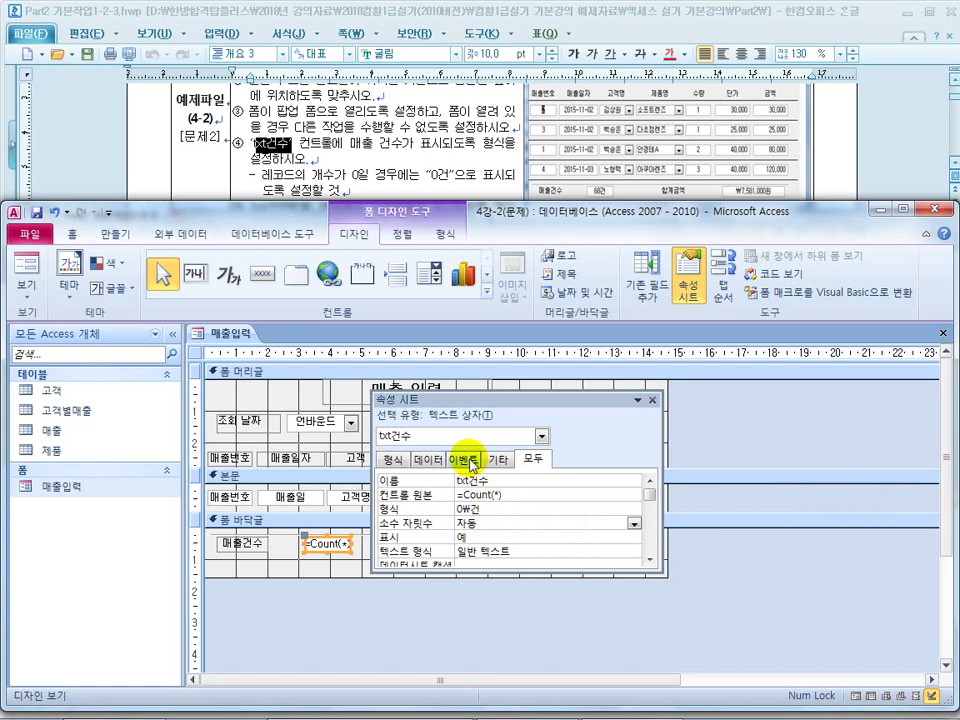
Check the formatted 매출건수 value in Form View, and return to the txt건수 properties in Design View
{"action": "left_click", "coordinate": [28, 266]}
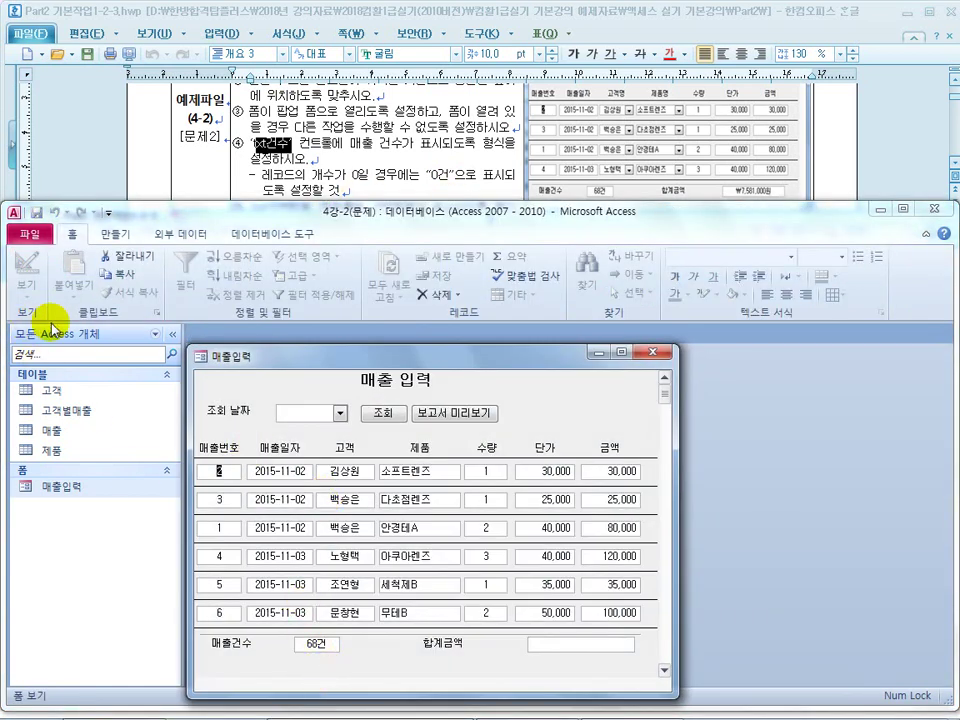
{"action": "left_click", "coordinate": [268, 420]}
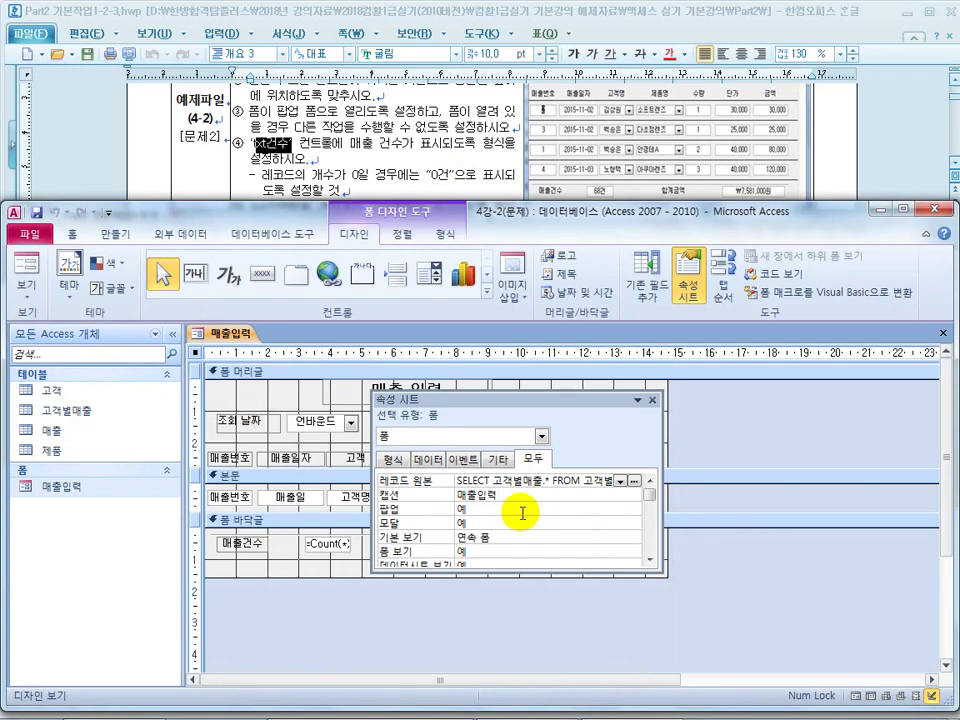
{"action": "left_click", "coordinate": [335, 556]}
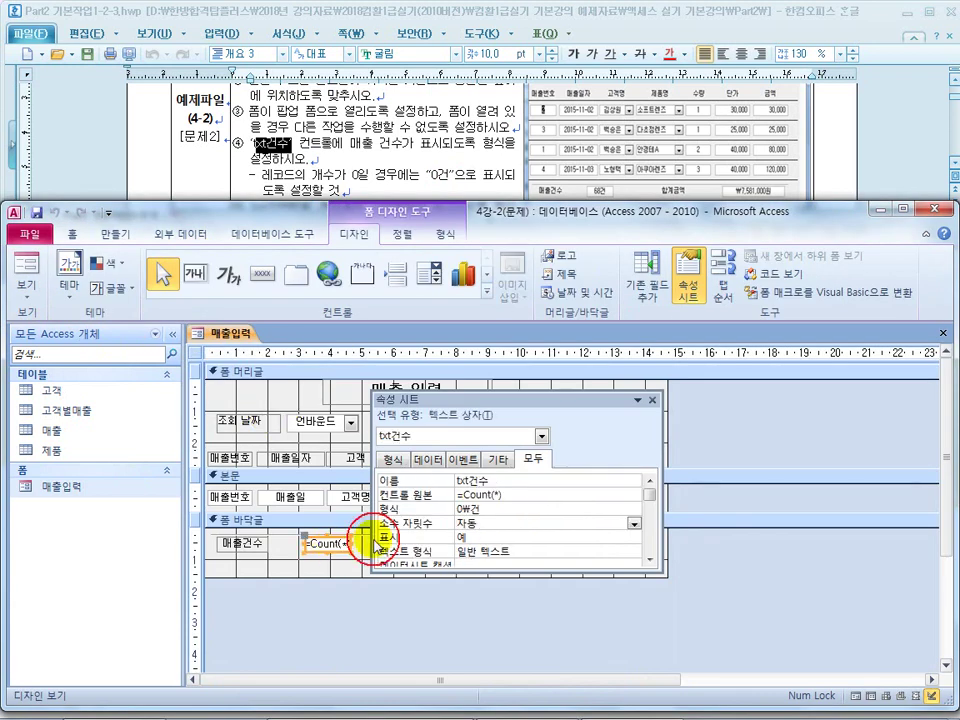
{"action": "left_click", "coordinate": [519, 497]}
Consult requirement ⑤ in the Hangul document, and select the txt금액합계 text box beside 합계금액 in the form footer
{"action": "left_click", "coordinate": [407, 189]}
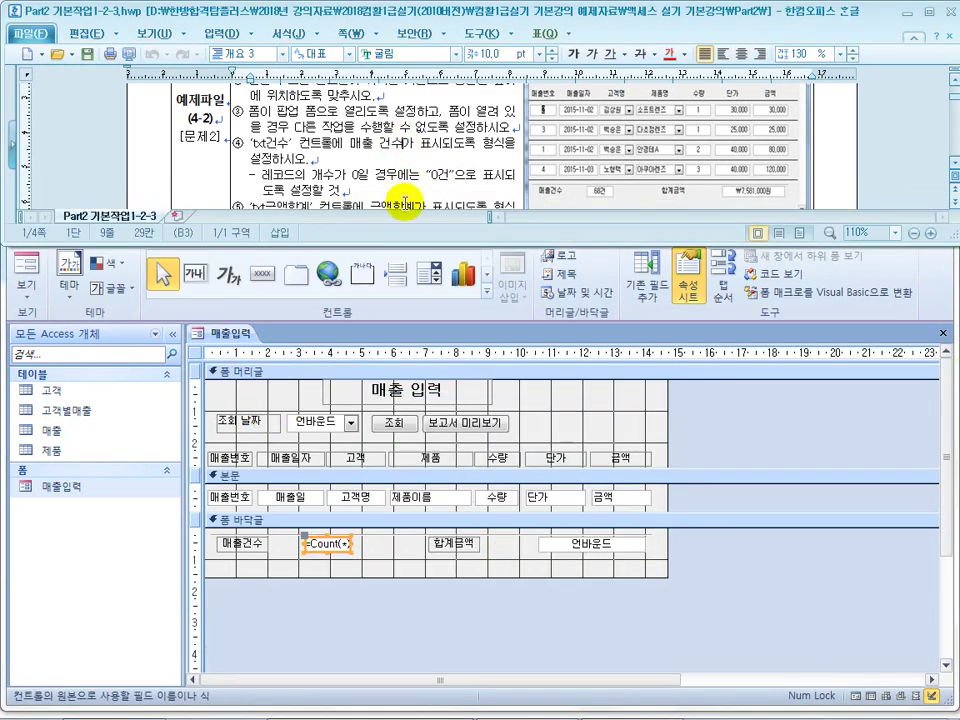
{"action": "scroll", "coordinate": [403, 200], "scroll_direction": "down", "scroll_amount": 3}
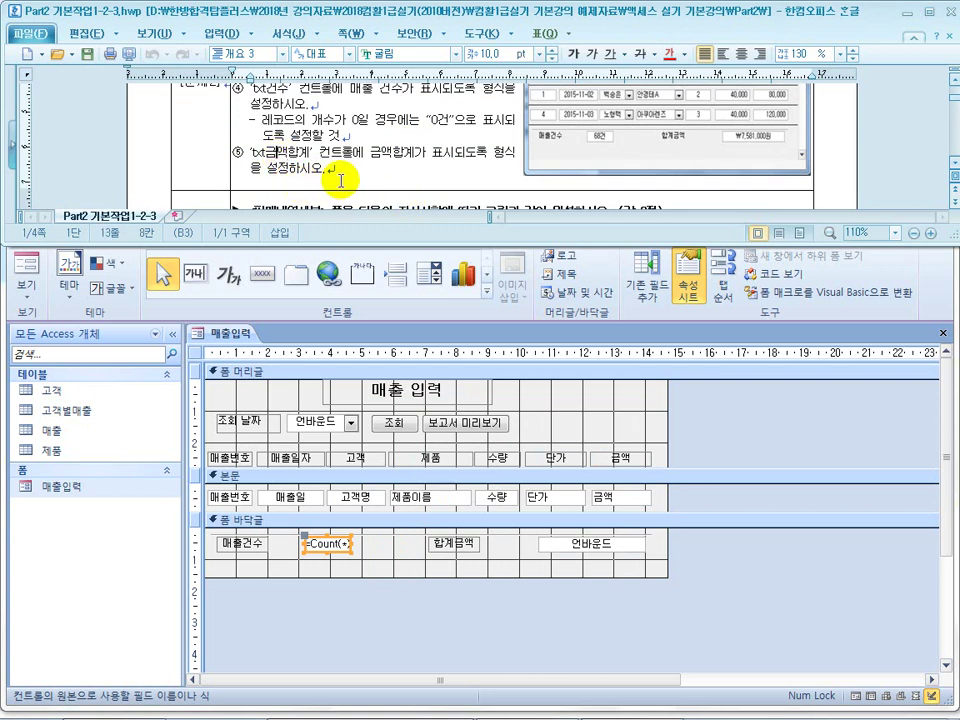
{"action": "left_click", "coordinate": [397, 155]}
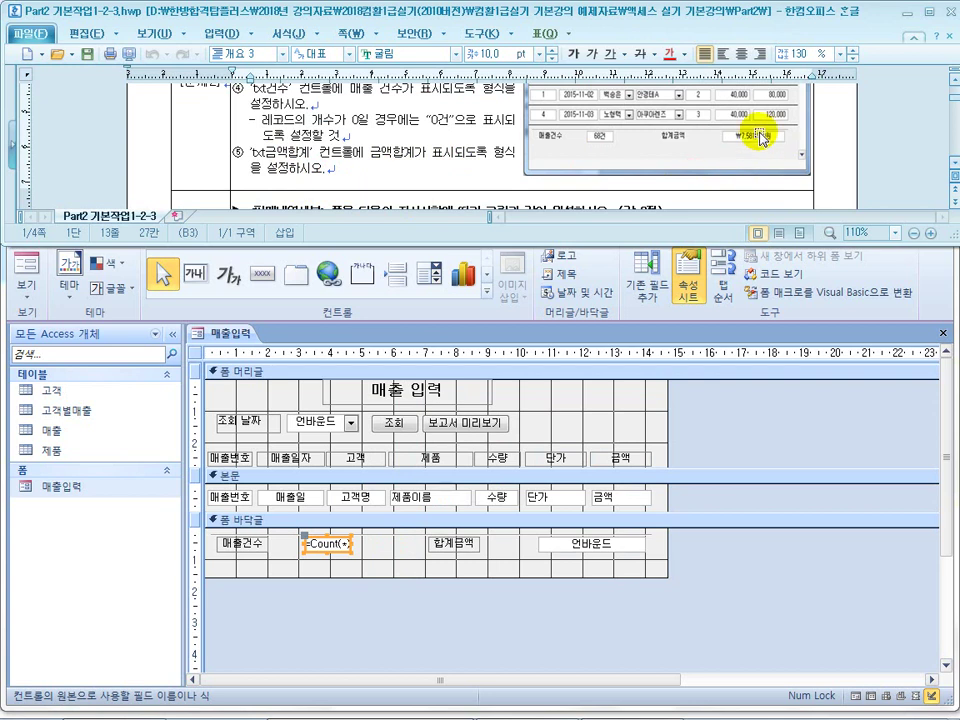
{"action": "left_click", "coordinate": [560, 545]}
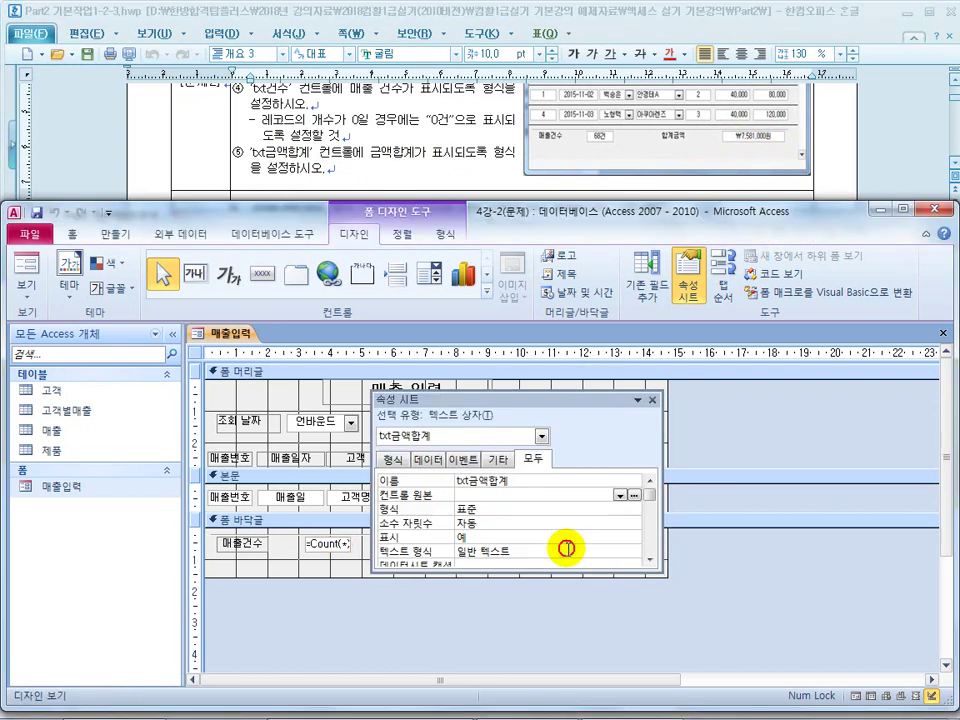
Set the 컨트롤 원본 of txt금액합계 to =sum(금액), and check the total in Form View before returning to Design View
{"action": "left_click_drag", "start_coordinate": [587, 401], "coordinate": [666, 258]}
{"action": "left_click", "coordinate": [632, 362]}
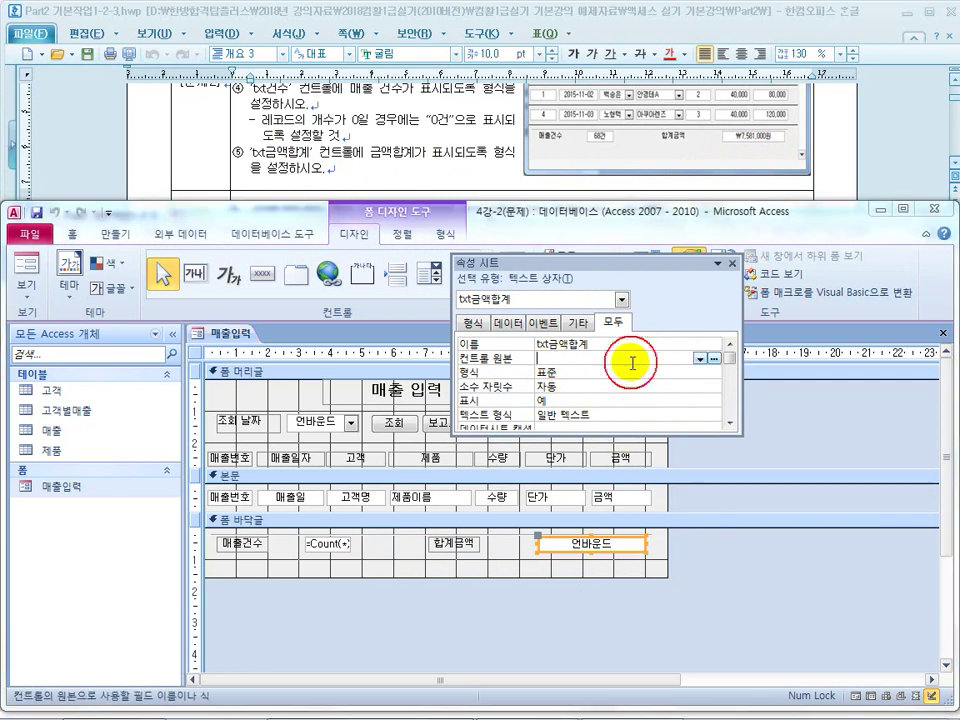
{"action": "type", "text": "=sum(금액"}
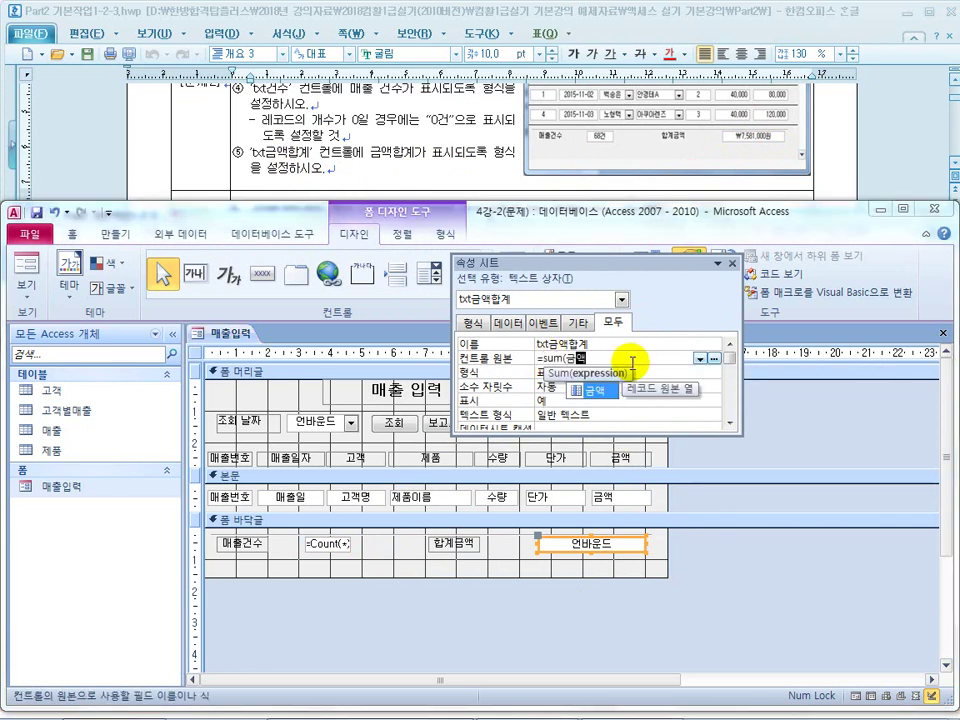
{"action": "type", "text": ")"}
{"action": "key", "text": "Return"}
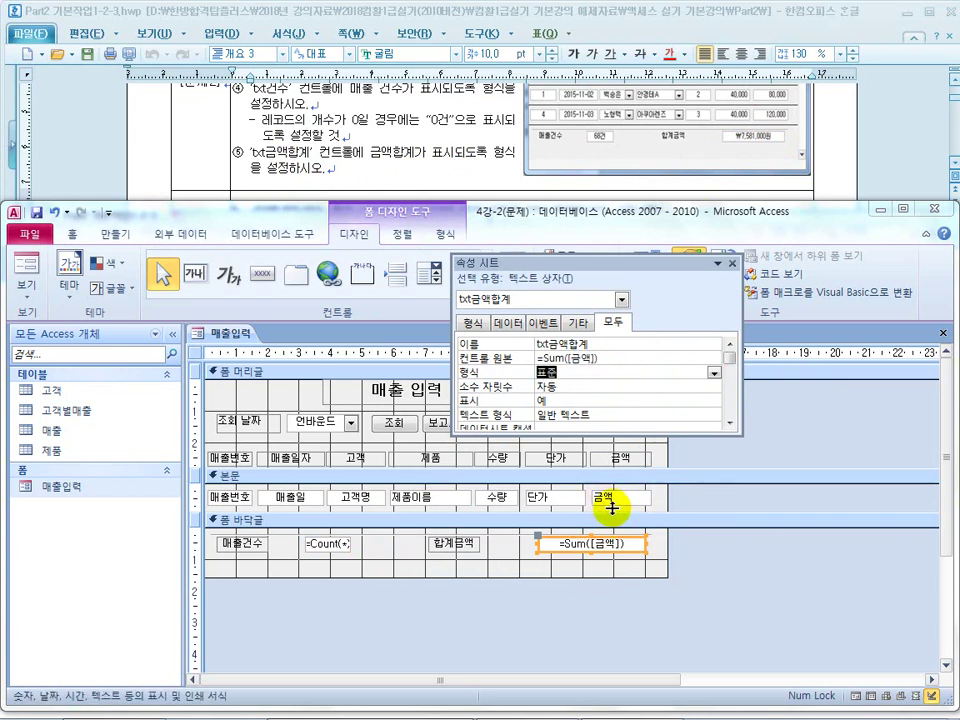
{"action": "left_click", "coordinate": [26, 268]}
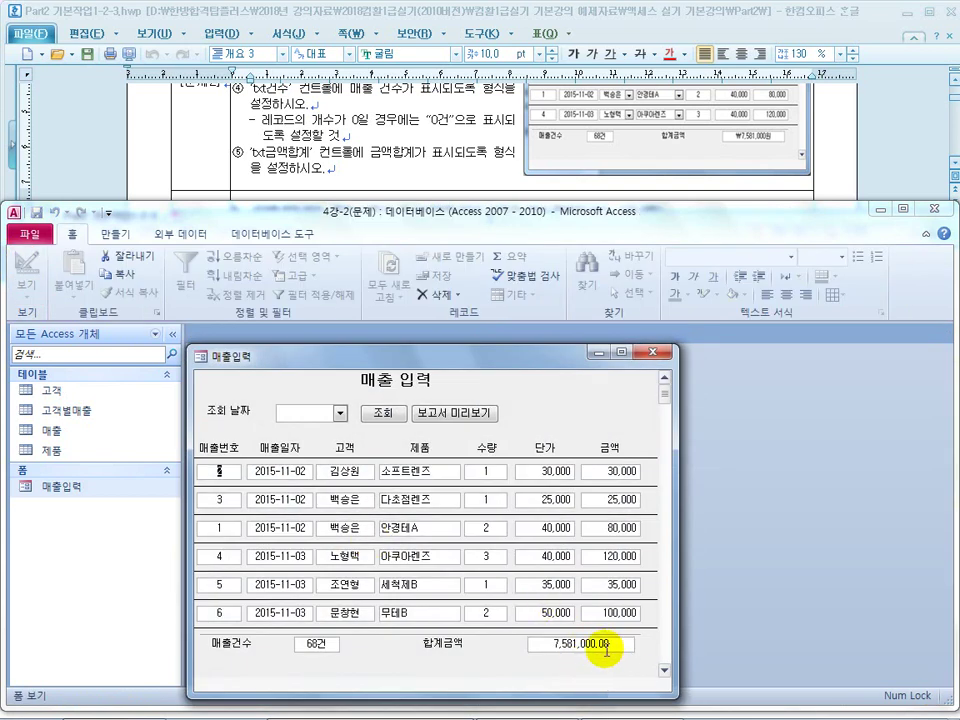
{"action": "left_click", "coordinate": [213, 425]}
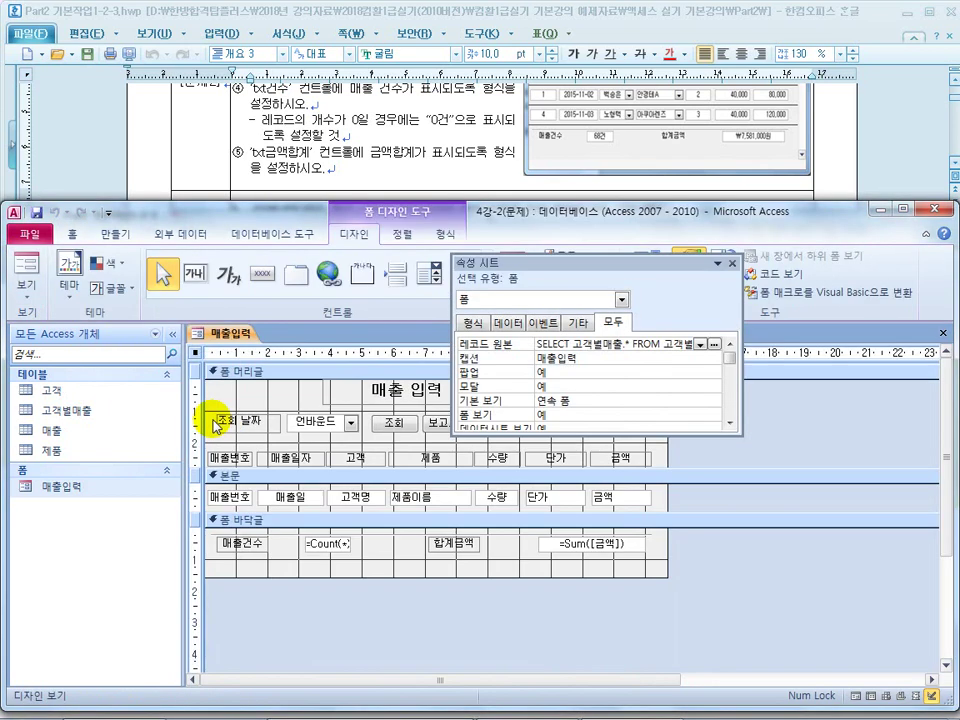
Set the 형식 of txt금액합계 to the predefined 통화 option and check the result in Form View
{"action": "left_click", "coordinate": [595, 545]}
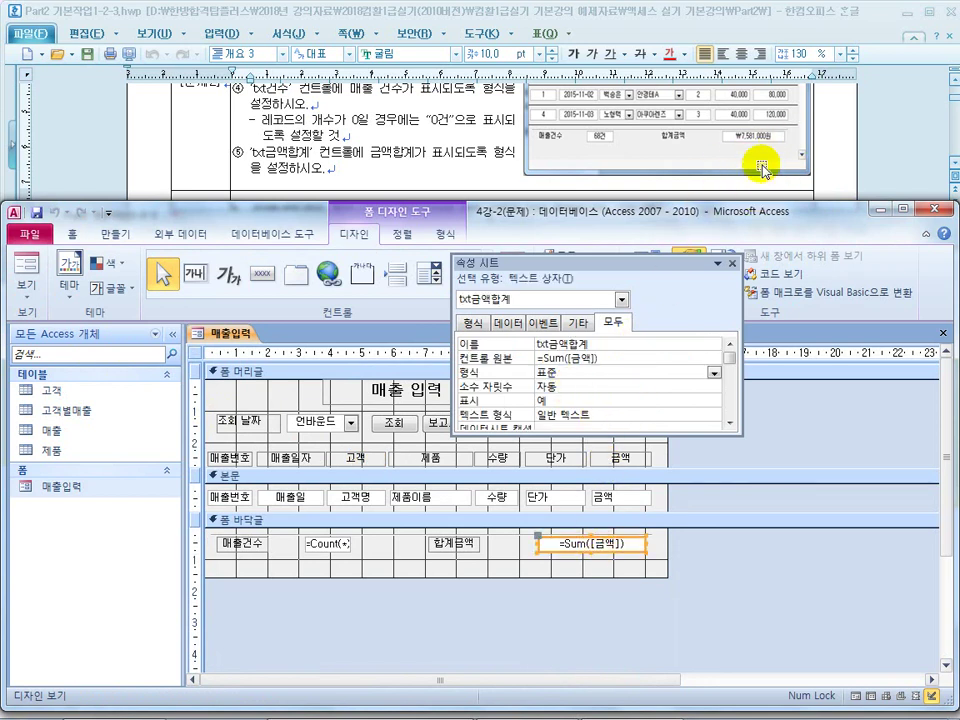
{"action": "left_click", "coordinate": [601, 371]}
{"action": "left_click", "coordinate": [713, 372]}
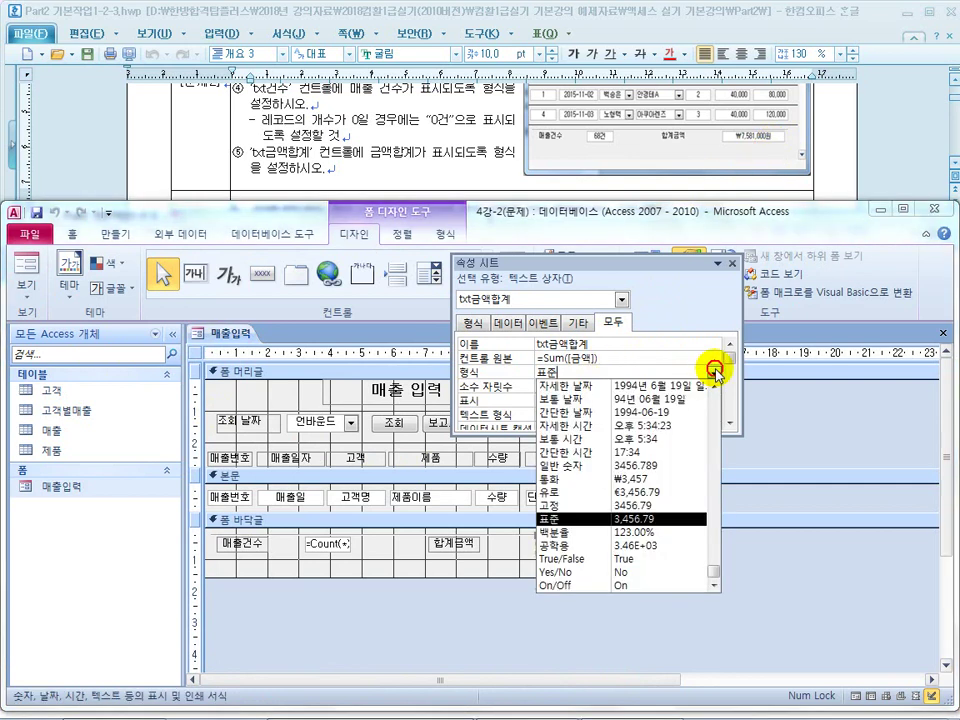
{"action": "left_click", "coordinate": [617, 478]}
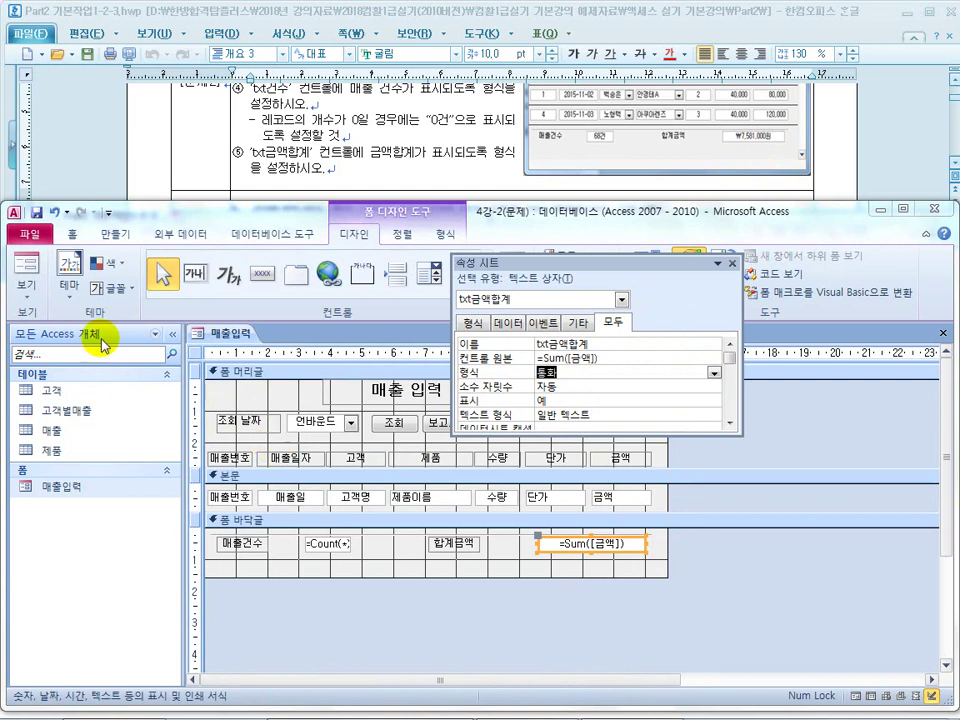
{"action": "left_click", "coordinate": [27, 270]}
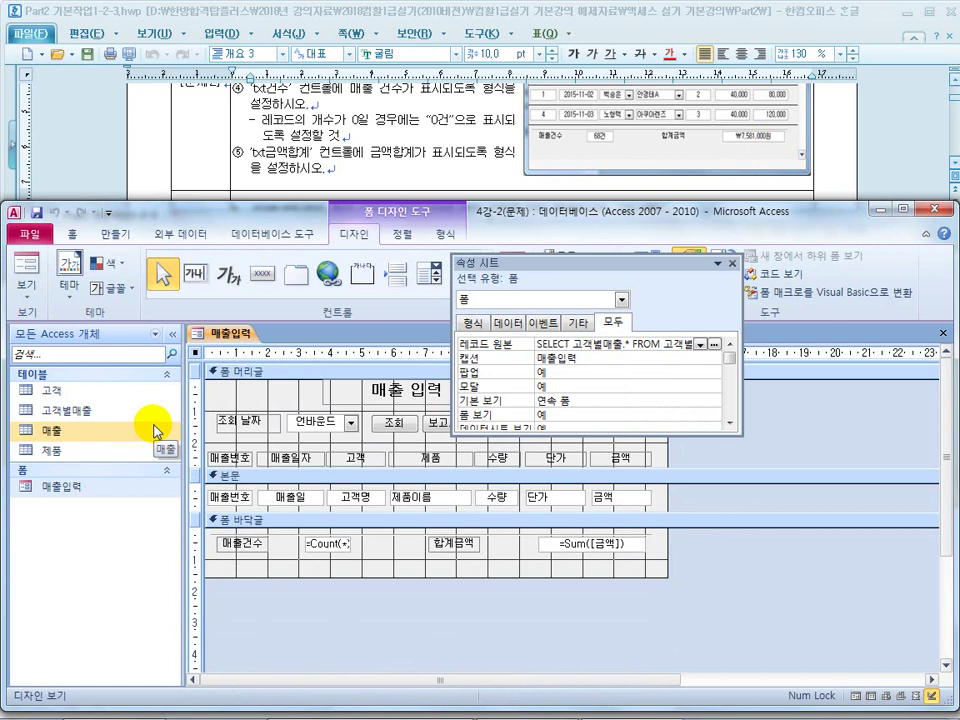
Switch to the PowerPoint slide show and advance through the 폼 완성(4-2) notes for ④ and ⑤, up to the Count and Format reference
{"action": "key", "text": "super"}
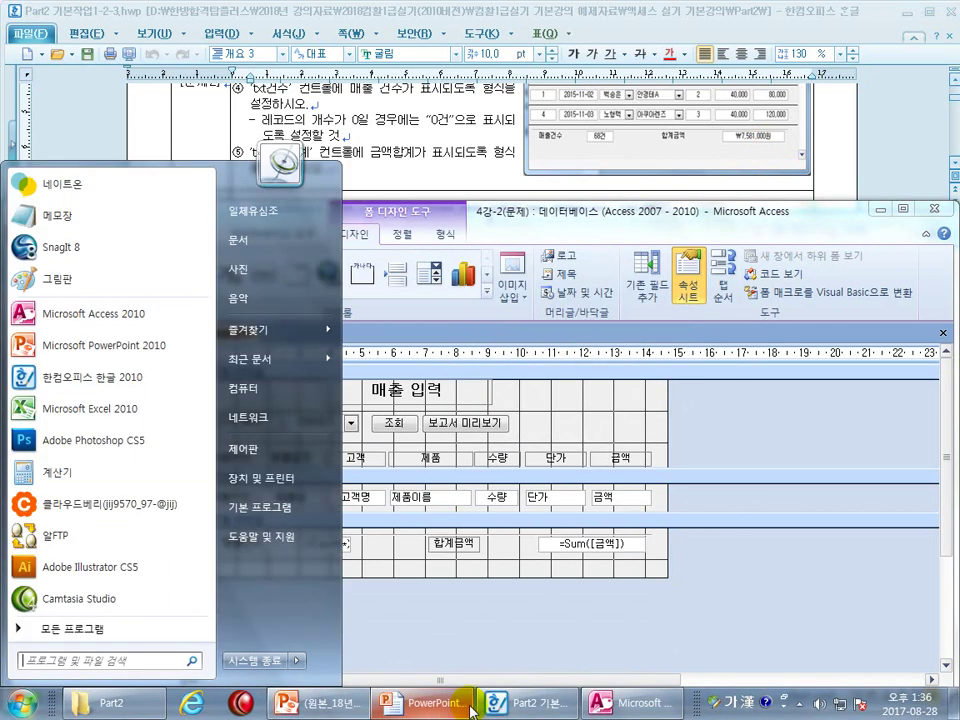
{"action": "left_click", "coordinate": [443, 708]}
{"action": "left_click", "coordinate": [447, 636]}
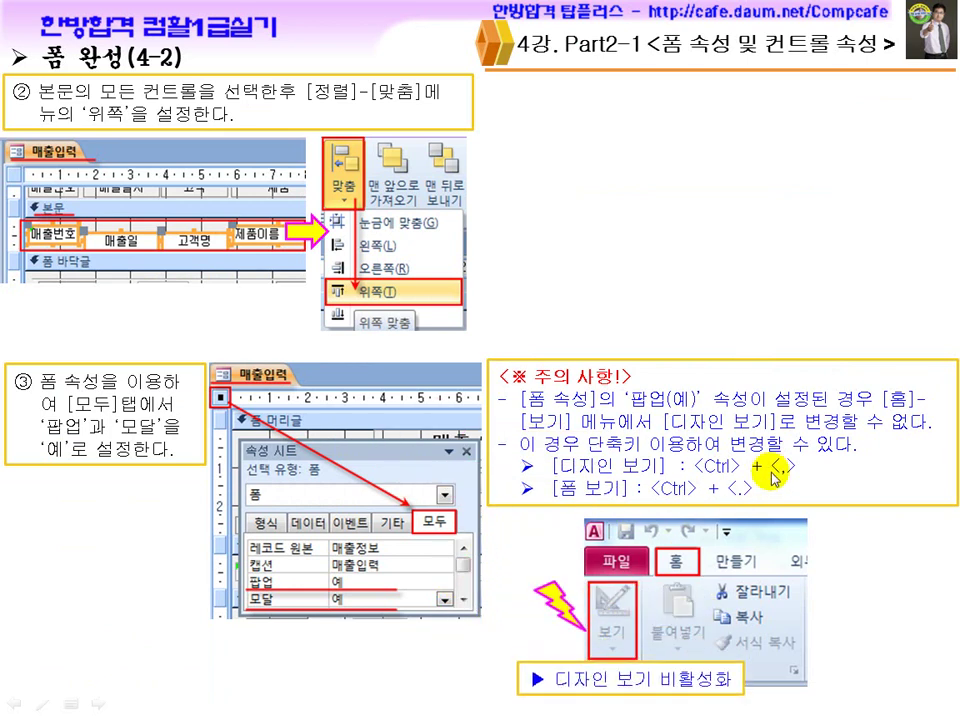
{"action": "left_click", "coordinate": [727, 509]}
{"action": "left_click", "coordinate": [727, 507]}
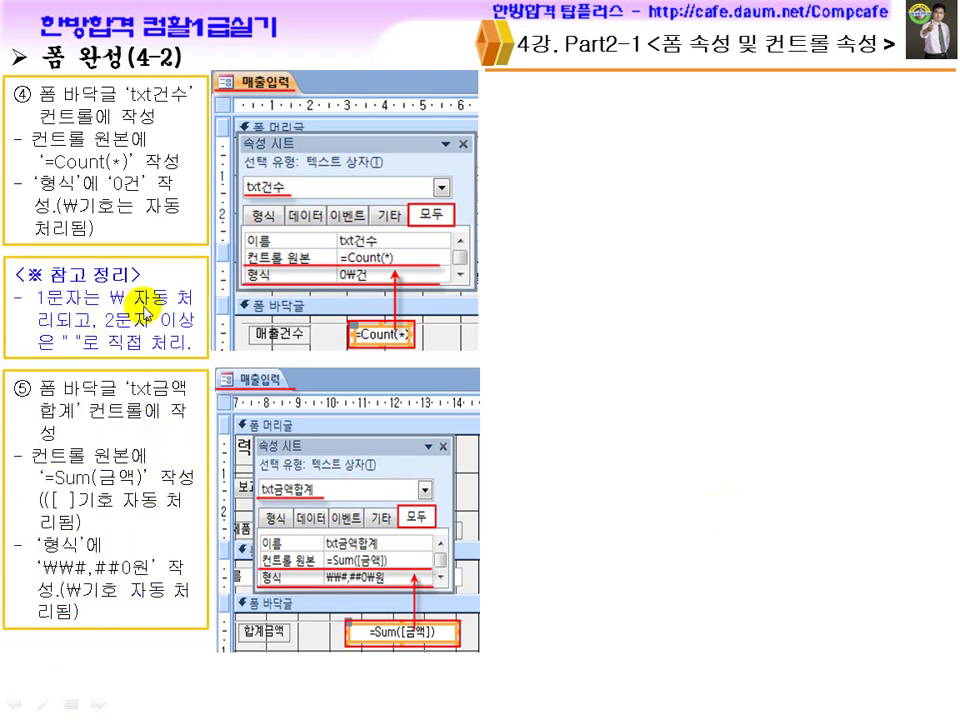
{"action": "left_click", "coordinate": [72, 346]}
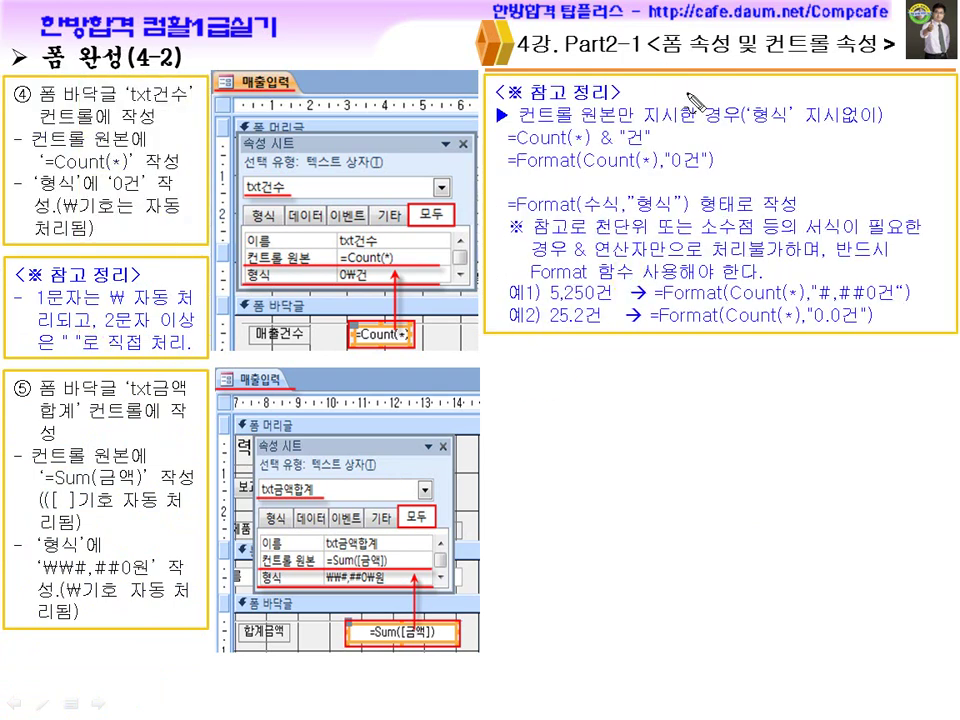
Underline the =Count(*) & "건" and Format expressions on the slide with the pen, and handwrite =Format(수식,"0건") below them
{"action": "left_click_drag", "start_coordinate": [510, 148], "coordinate": [650, 145]}
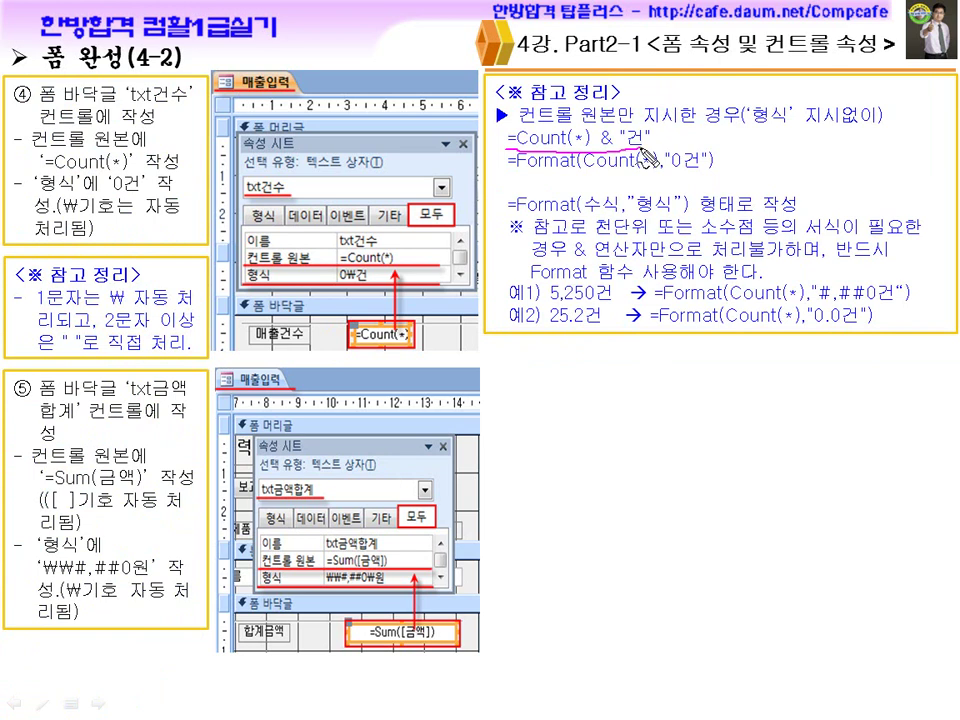
{"action": "left_click_drag", "start_coordinate": [752, 131], "coordinate": [790, 127]}
{"action": "left_click_drag", "start_coordinate": [508, 169], "coordinate": [615, 167]}
{"action": "left_click_drag", "start_coordinate": [512, 177], "coordinate": [708, 178]}
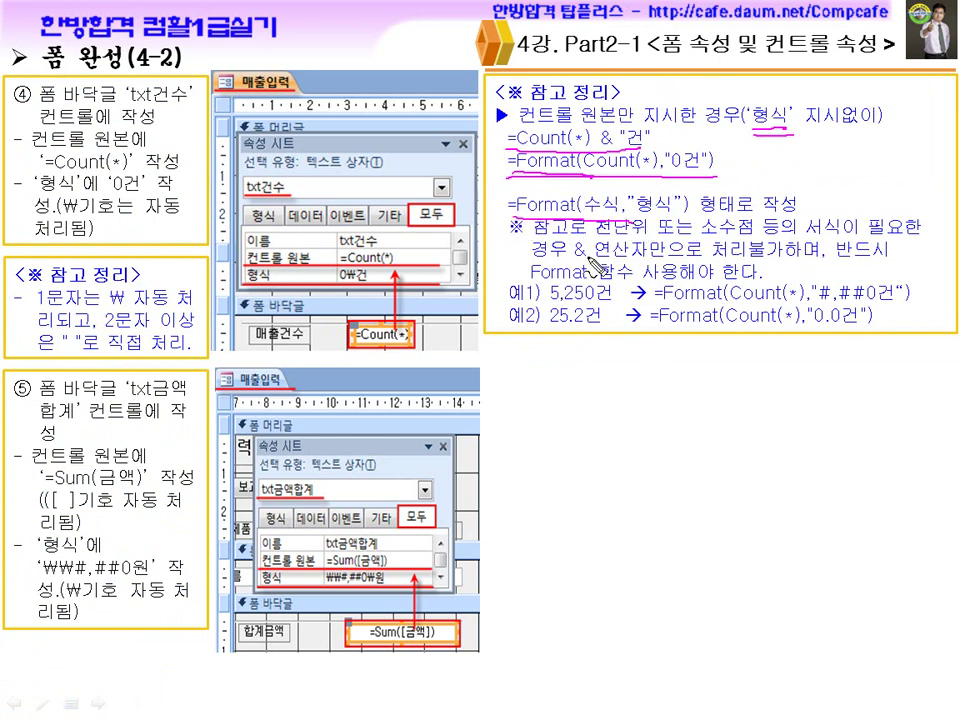
{"action": "mouse_move", "coordinate": [522, 388]}
{"action": "left_mouse_down"}
{"action": "mouse_move", "coordinate": [548, 381]}
{"action": "mouse_move", "coordinate": [626, 400]}
{"action": "mouse_move", "coordinate": [645, 385]}
{"action": "mouse_move", "coordinate": [662, 405]}
{"action": "mouse_move", "coordinate": [705, 392]}
{"action": "mouse_move", "coordinate": [718, 408]}
{"action": "mouse_move", "coordinate": [770, 402]}
{"action": "mouse_move", "coordinate": [800, 385]}
{"action": "mouse_move", "coordinate": [788, 398]}
{"action": "mouse_move", "coordinate": [805, 415]}
{"action": "mouse_move", "coordinate": [815, 378]}
{"action": "mouse_move", "coordinate": [778, 432]}
{"action": "left_mouse_up"}
{"action": "mouse_move", "coordinate": [772, 384]}
{"action": "left_mouse_down"}
{"action": "mouse_move", "coordinate": [752, 408]}
{"action": "mouse_move", "coordinate": [775, 428]}
{"action": "left_mouse_up"}
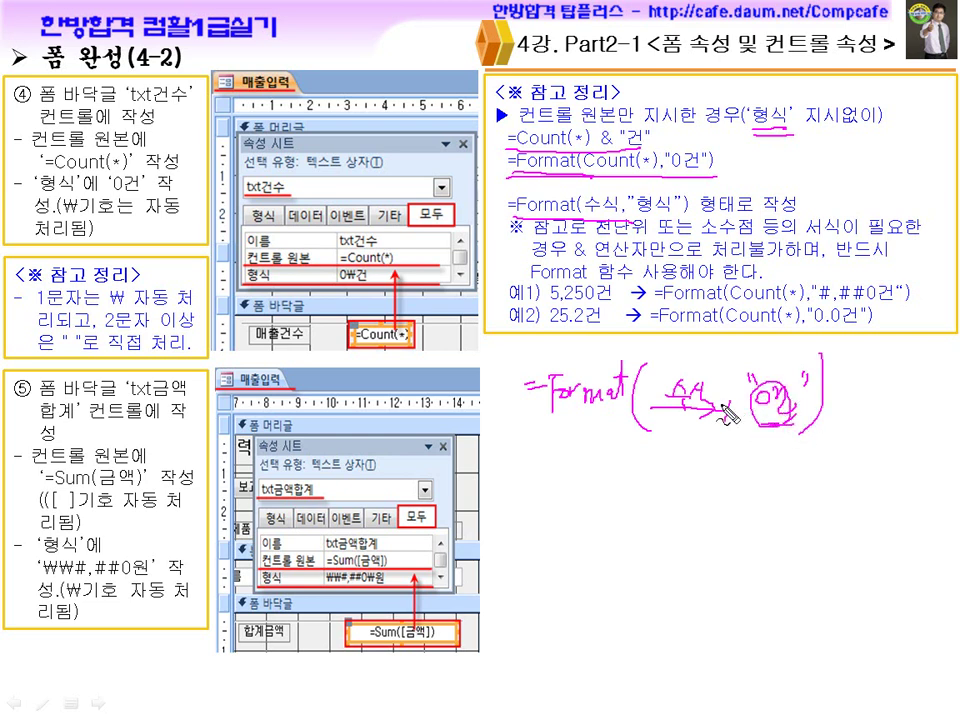
{"action": "left_click_drag", "start_coordinate": [706, 403], "coordinate": [706, 417]}
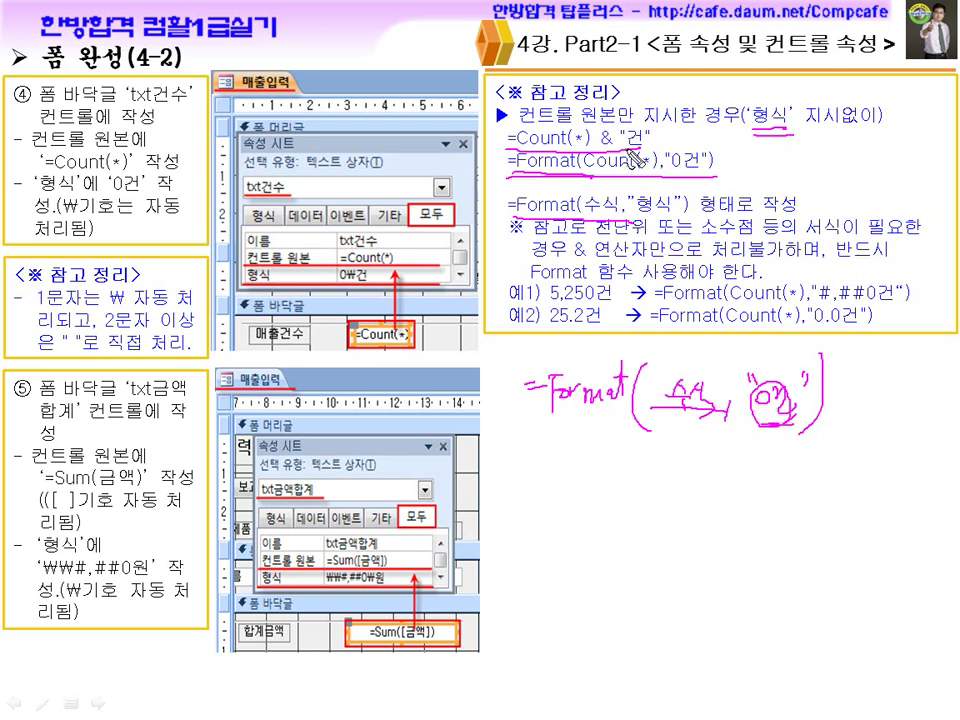
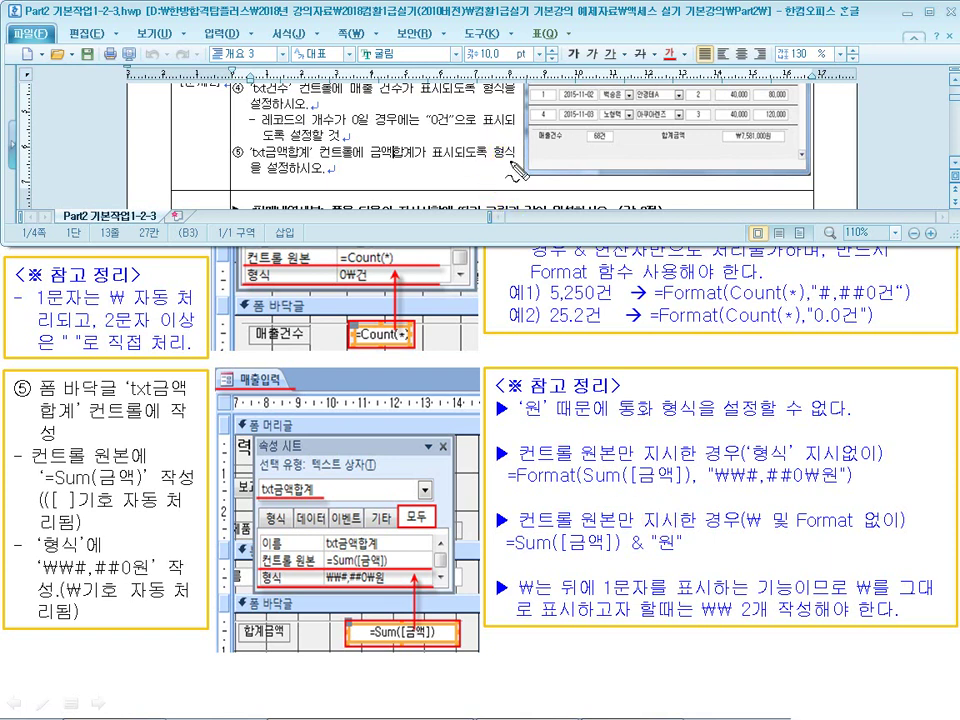
Mark the parts of =Format(Sum([금액]), "₩₩#,##0₩원") in the slide's 합계 notes with the pen, and leave pen mode
{"action": "left_click_drag", "start_coordinate": [756, 457], "coordinate": [791, 457]}
{"action": "mouse_move", "coordinate": [517, 487]}
{"action": "left_mouse_down"}
{"action": "mouse_move", "coordinate": [564, 486]}
{"action": "mouse_move", "coordinate": [555, 492]}
{"action": "left_mouse_up"}
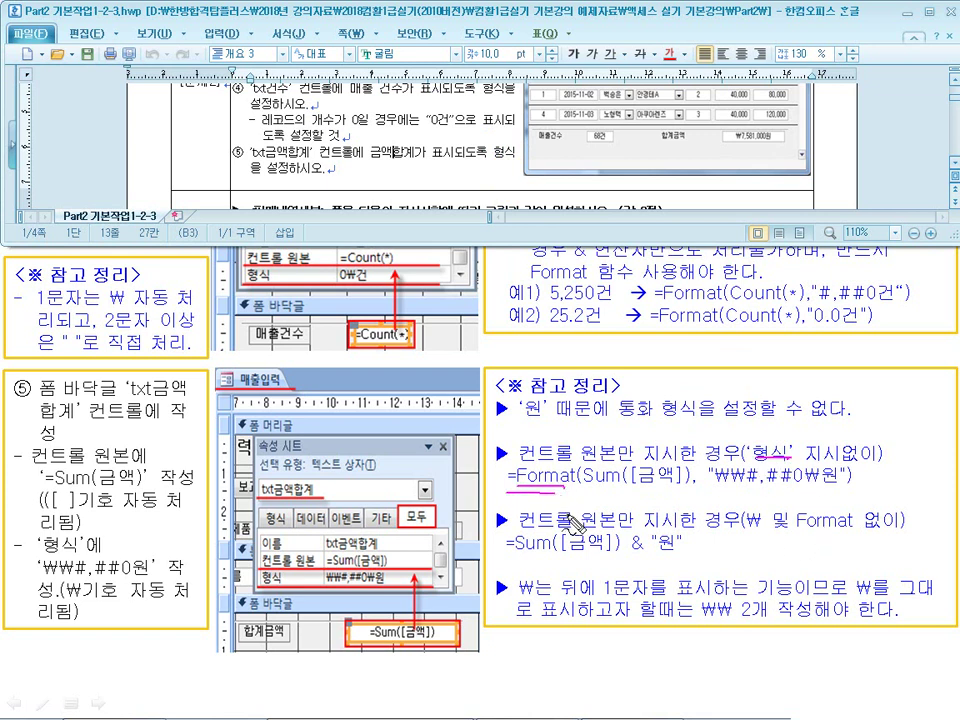
{"action": "left_click_drag", "start_coordinate": [717, 489], "coordinate": [737, 490]}
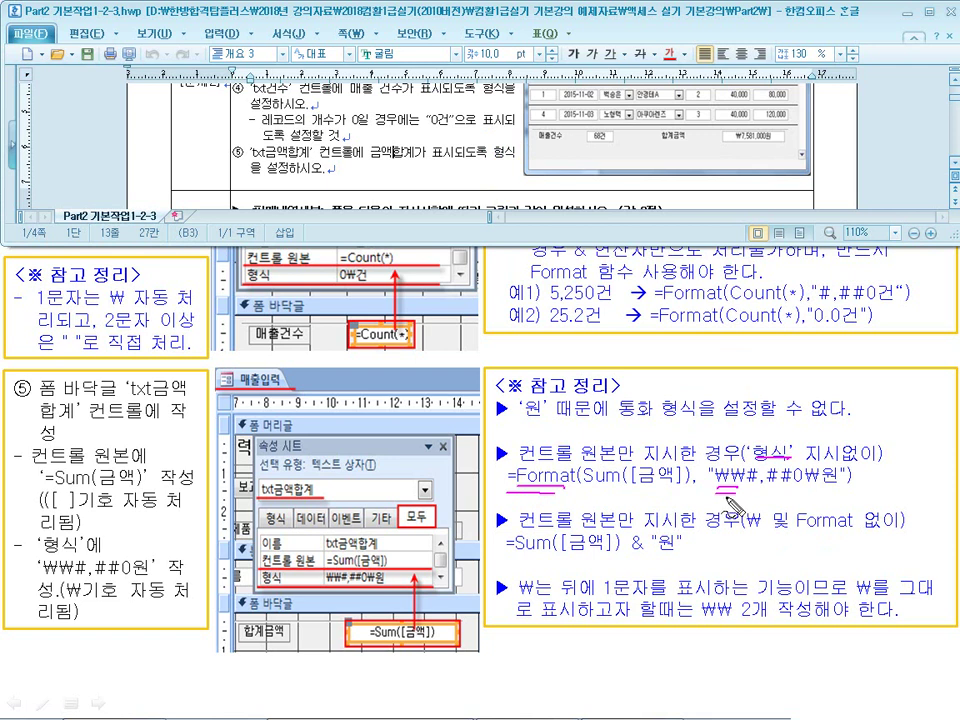
{"action": "left_click_drag", "start_coordinate": [385, 578], "coordinate": [397, 591]}
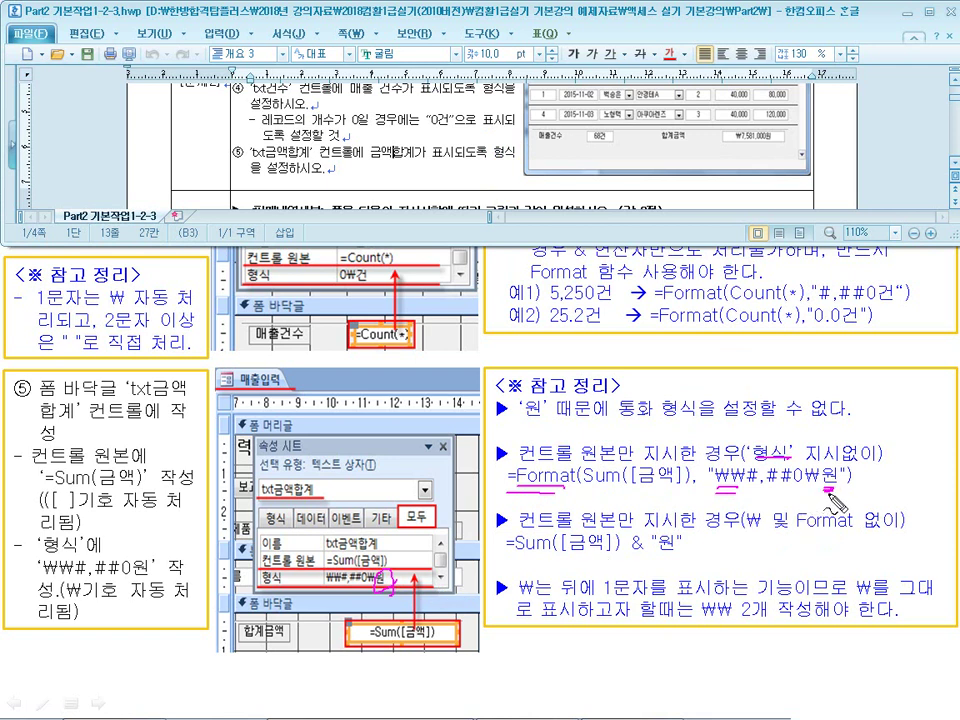
{"action": "mouse_move", "coordinate": [735, 492]}
{"action": "left_mouse_down"}
{"action": "mouse_move", "coordinate": [780, 504]}
{"action": "mouse_move", "coordinate": [747, 511]}
{"action": "mouse_move", "coordinate": [794, 494]}
{"action": "left_mouse_up"}
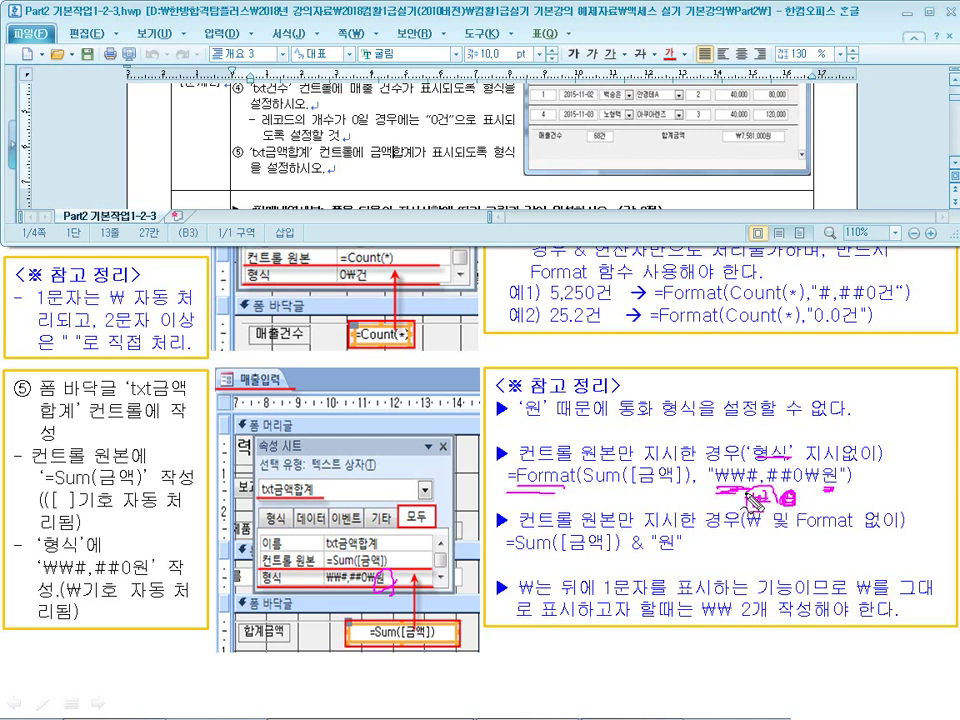
{"action": "mouse_move", "coordinate": [755, 484]}
{"action": "left_mouse_down"}
{"action": "mouse_move", "coordinate": [760, 468]}
{"action": "mouse_move", "coordinate": [738, 466]}
{"action": "mouse_move", "coordinate": [732, 492]}
{"action": "mouse_move", "coordinate": [733, 472]}
{"action": "left_mouse_up"}
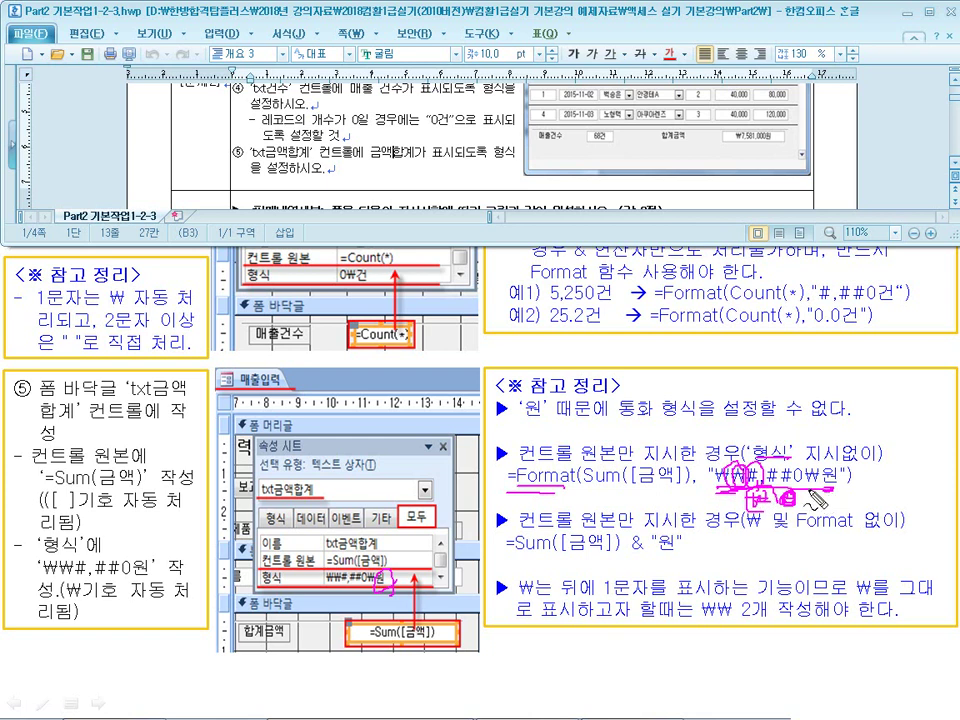
{"action": "left_click_drag", "start_coordinate": [811, 491], "coordinate": [820, 490]}
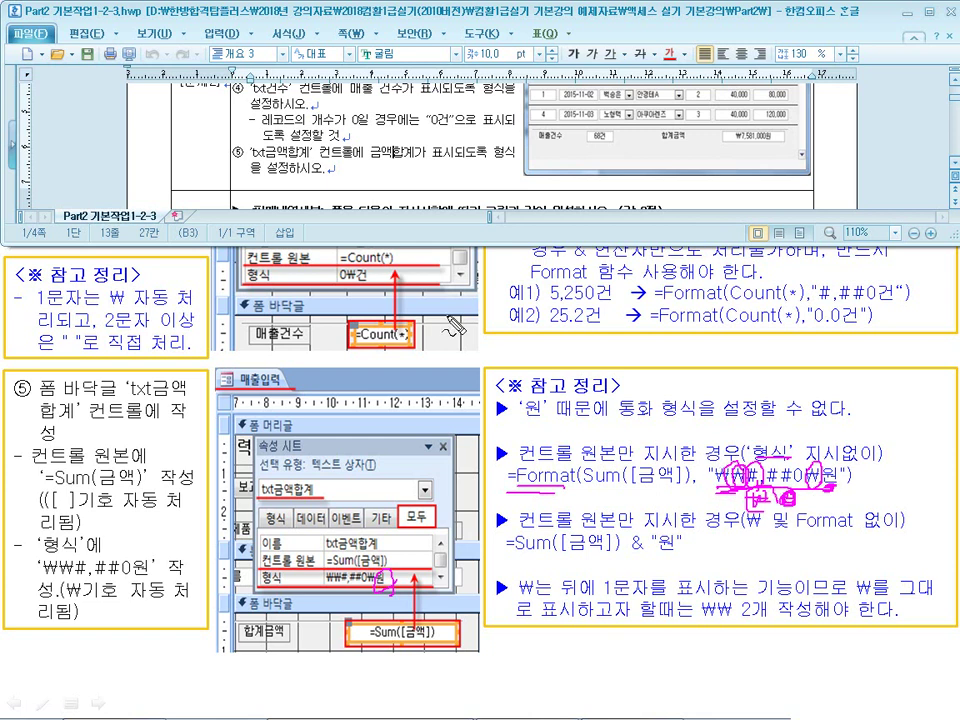
{"action": "left_click_drag", "start_coordinate": [487, 158], "coordinate": [546, 155]}
{"action": "key", "text": "Escape"}
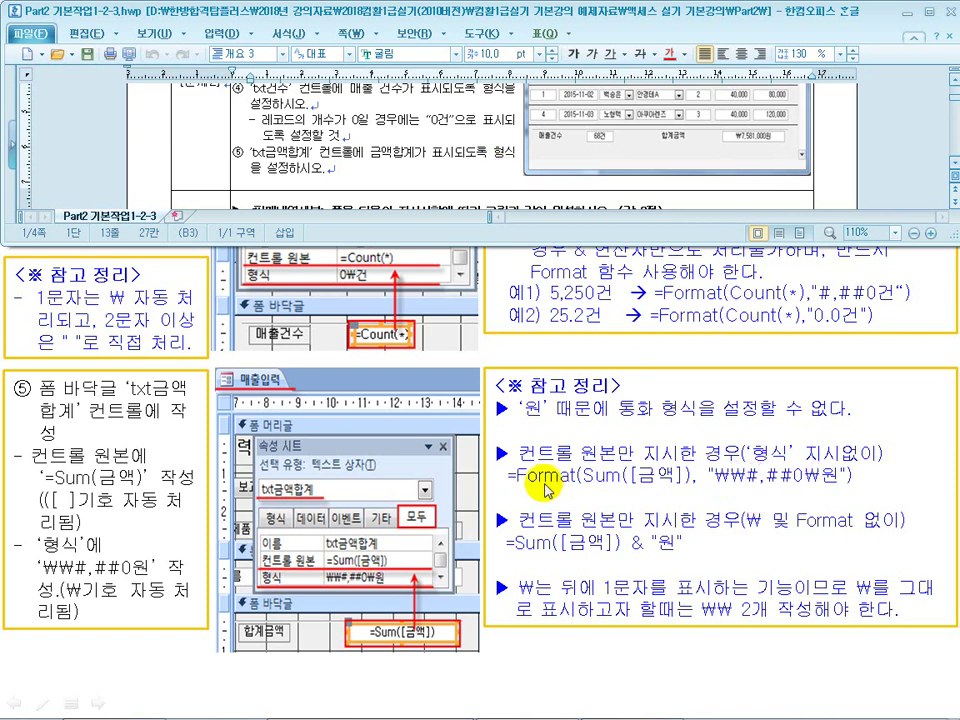
Switch back to Access, select the txt금액합계 text box in the form footer, and clear its 형식
{"action": "key", "text": "super"}
{"action": "left_click", "coordinate": [636, 708]}
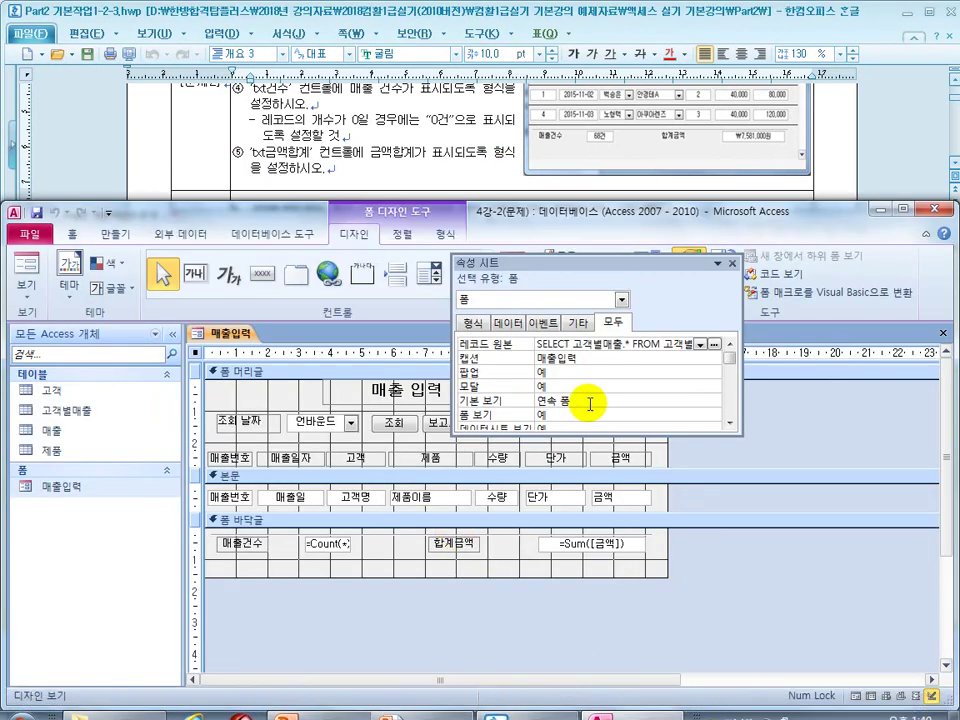
{"action": "left_click", "coordinate": [578, 565]}
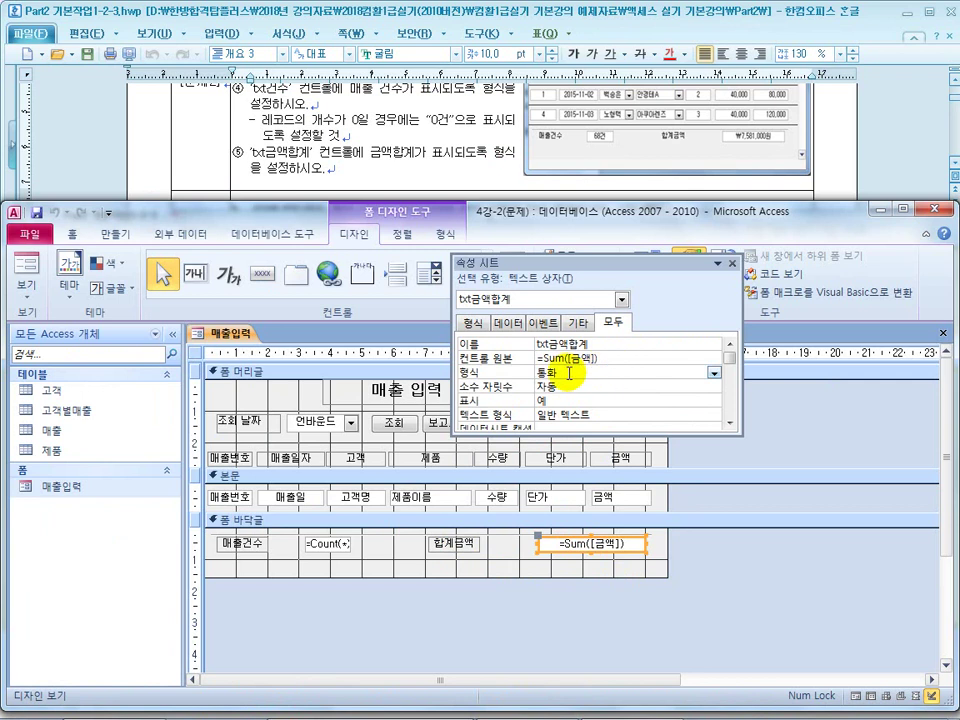
{"action": "left_click", "coordinate": [497, 385]}
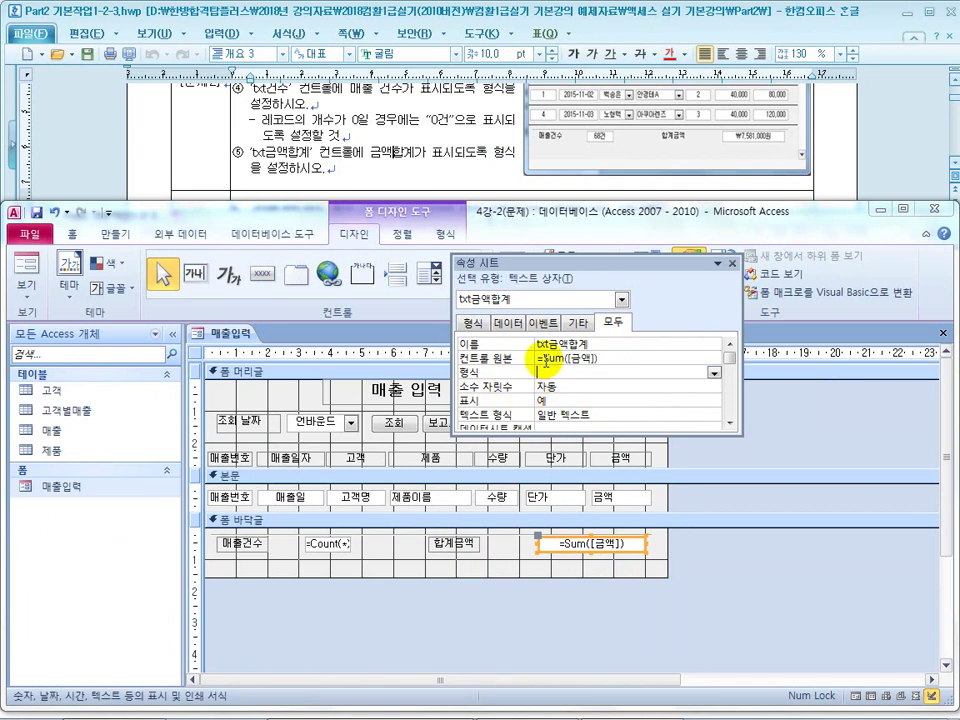
Change the 컨트롤 원본 of txt금액합계 to =Format(Sum([금액]),"#,##0원")
{"action": "left_click", "coordinate": [606, 358]}
{"action": "type", "text": "format"}
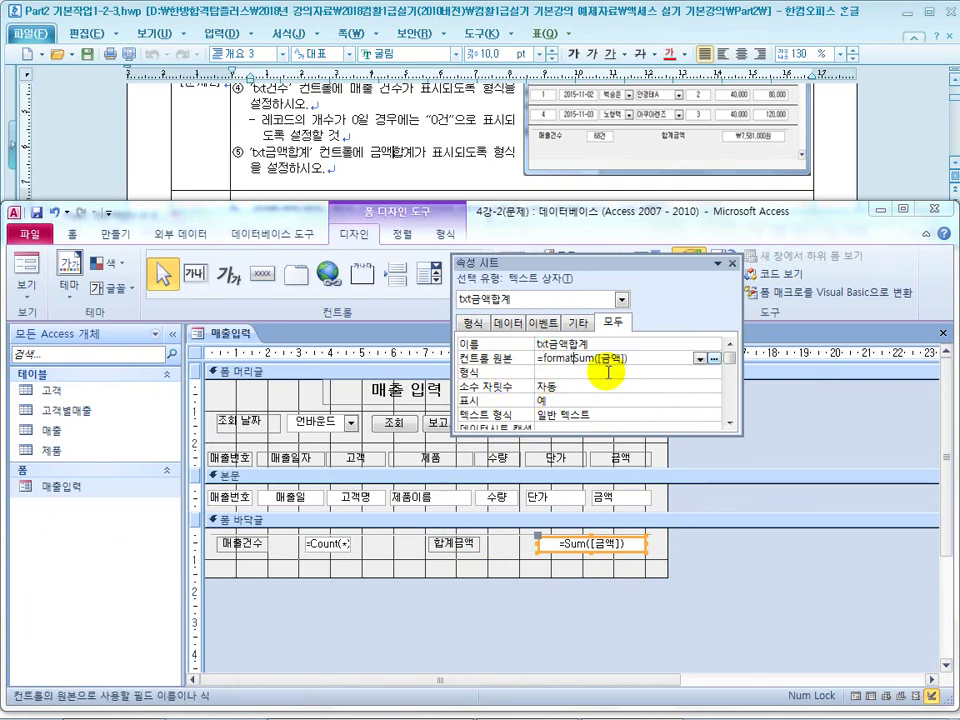
{"action": "type", "text": "("}
{"action": "key", "text": "End"}
{"action": "type", "text": ","}
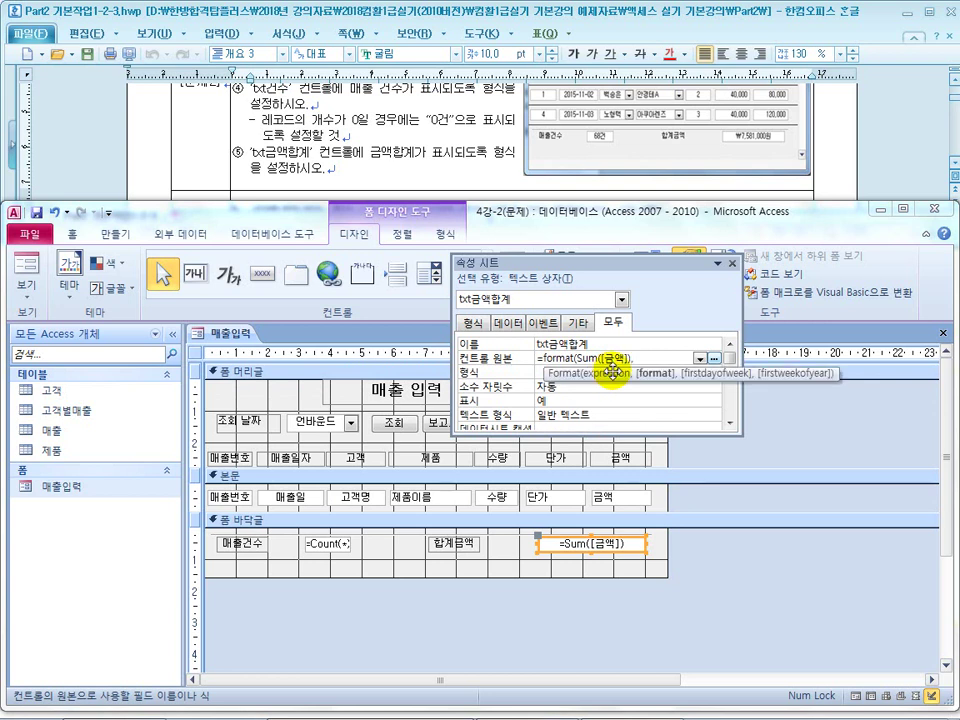
{"action": "type", "text": "\"\")"}
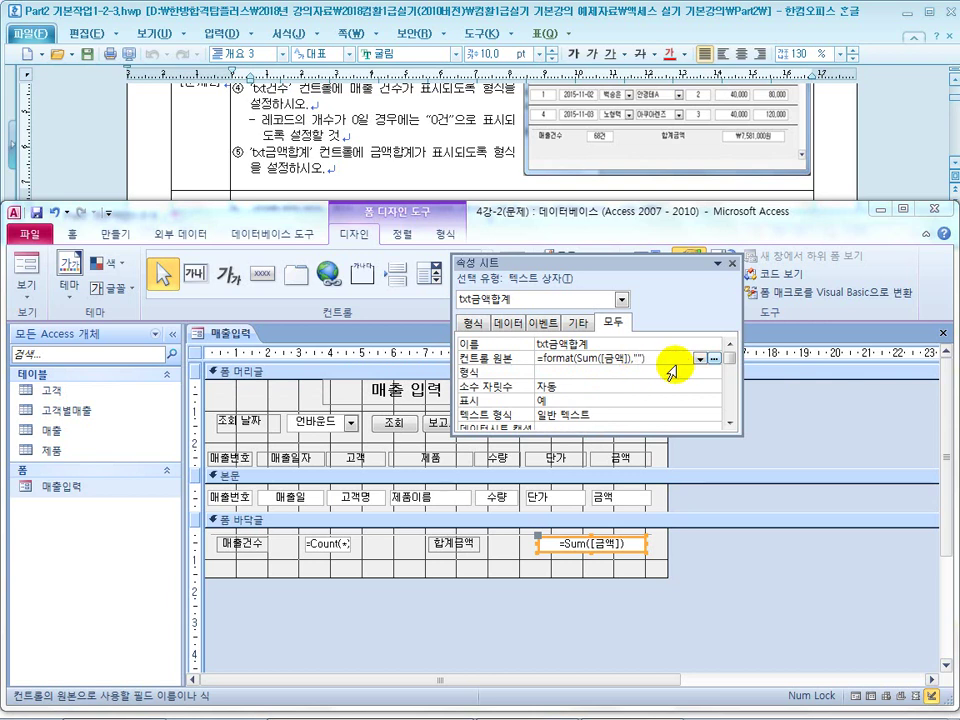
{"action": "type", "text": "#,##0원"}
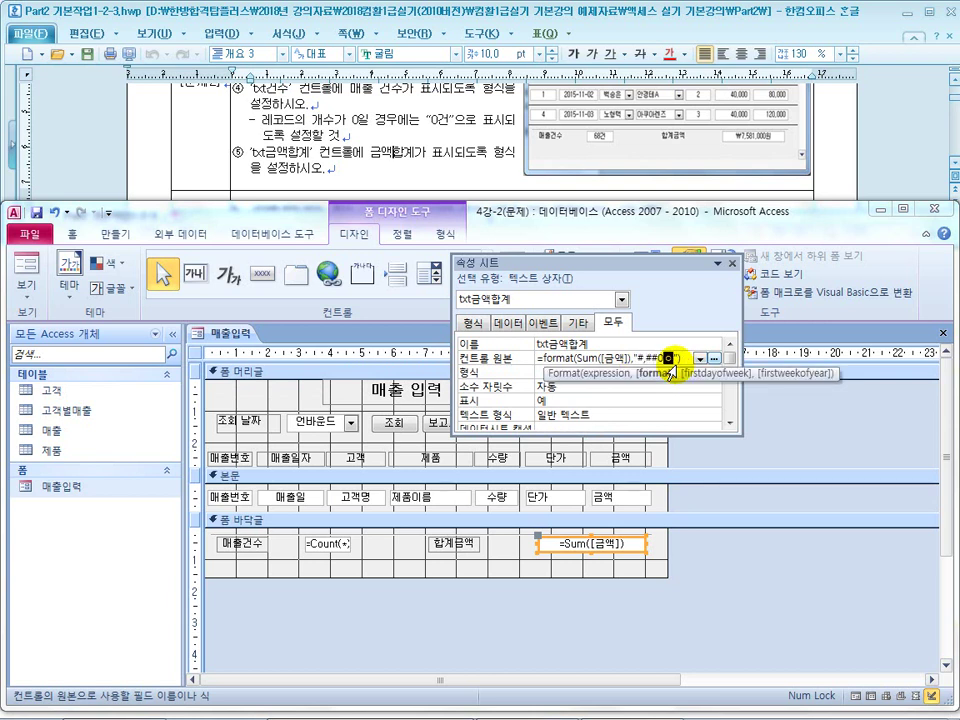
{"action": "key", "text": "Return"}
Inspect the ₩ sign before 원 in the txt금액합계 expression, and check the formatted total in Form View
{"action": "left_click_drag", "start_coordinate": [674, 359], "coordinate": [665, 360]}
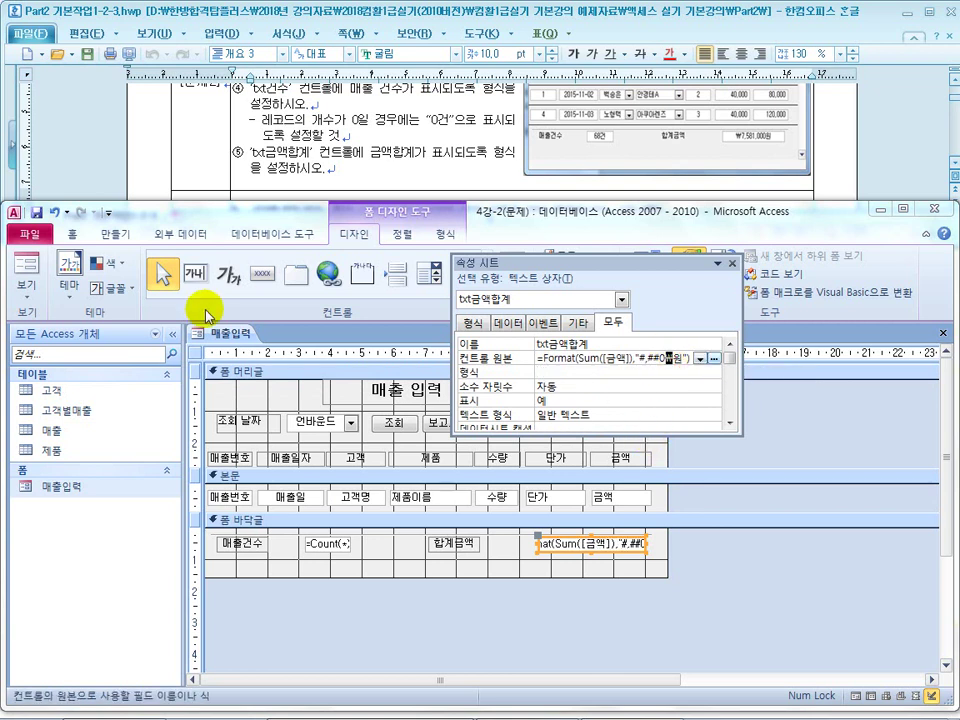
{"action": "left_click", "coordinate": [26, 264]}
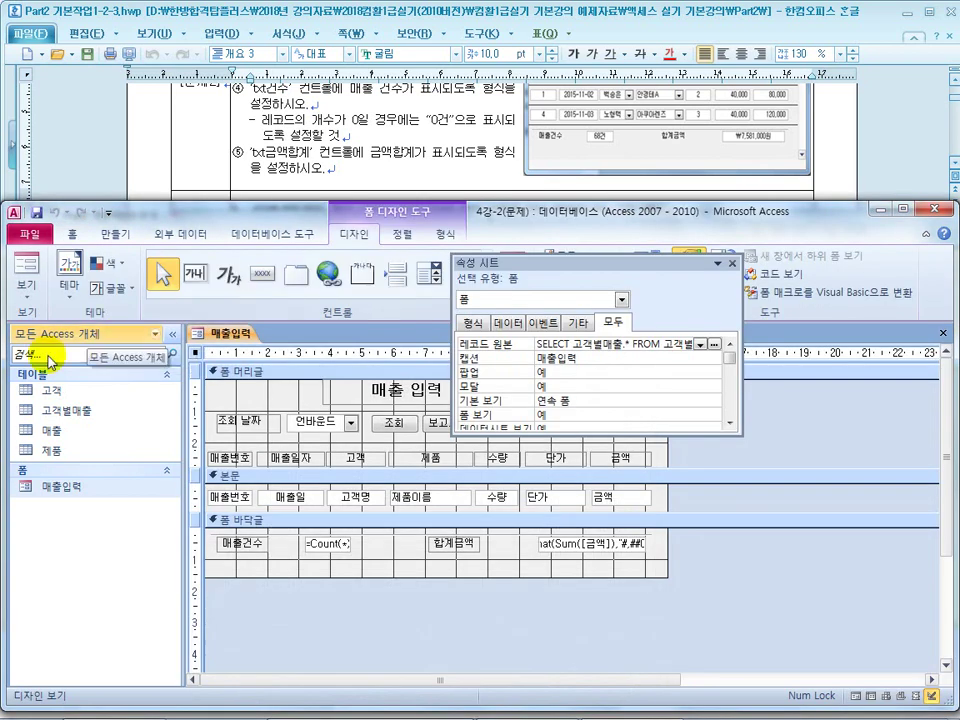
{"action": "left_click", "coordinate": [24, 270]}
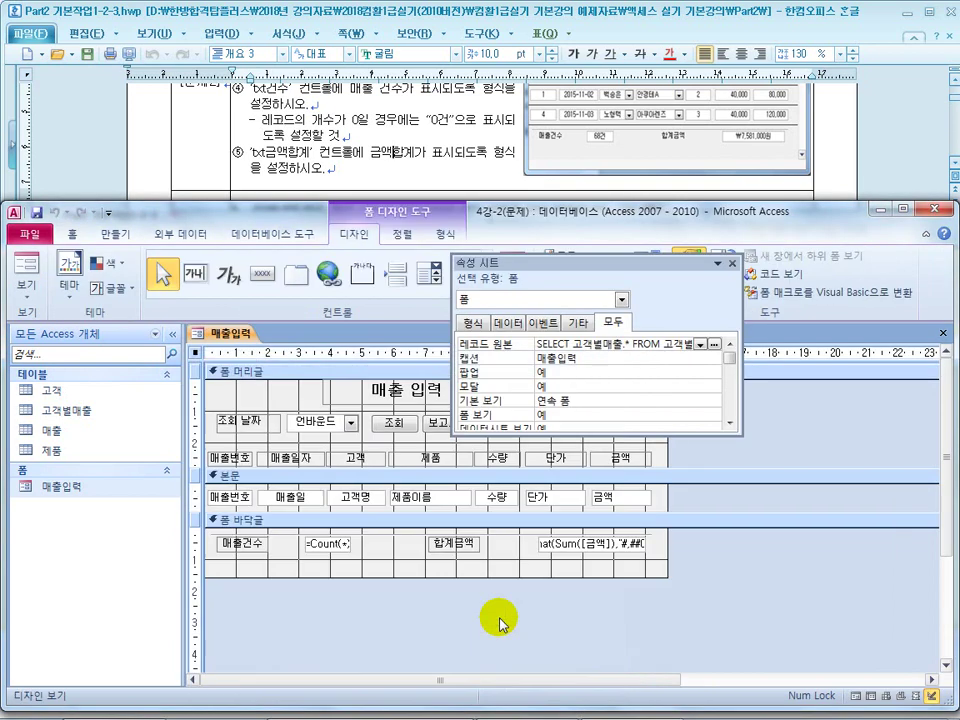
Change the 컨트롤 원본 of txt금액합계 to =Format(Sum([금액]),"₩₩#,##0₩원") and widen the property sheet to show the whole expression
{"action": "left_click", "coordinate": [600, 545]}
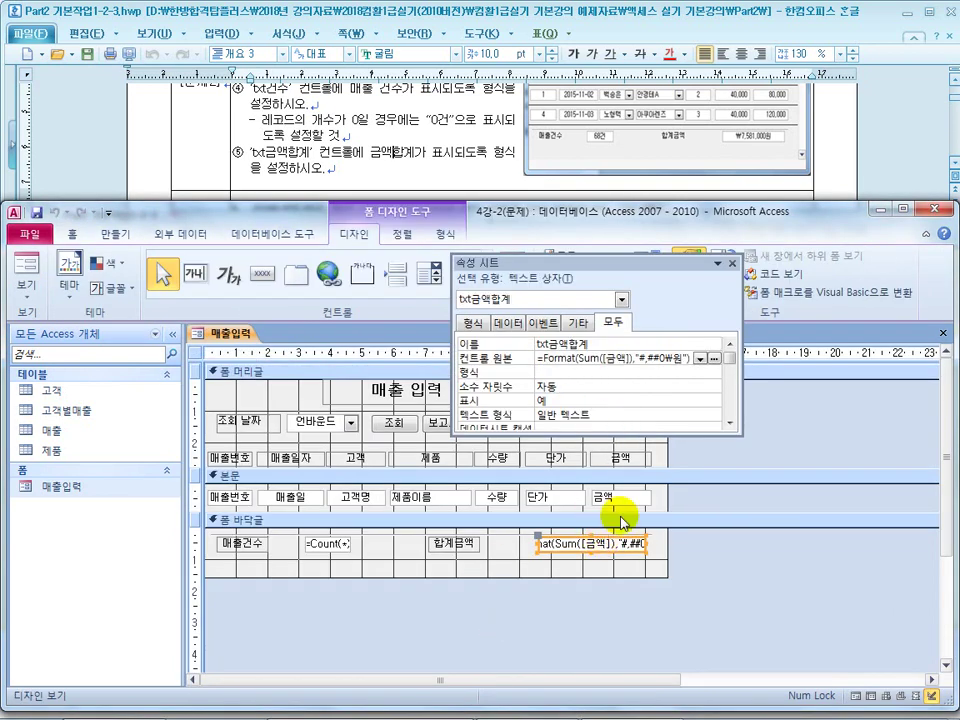
{"action": "left_click", "coordinate": [638, 358]}
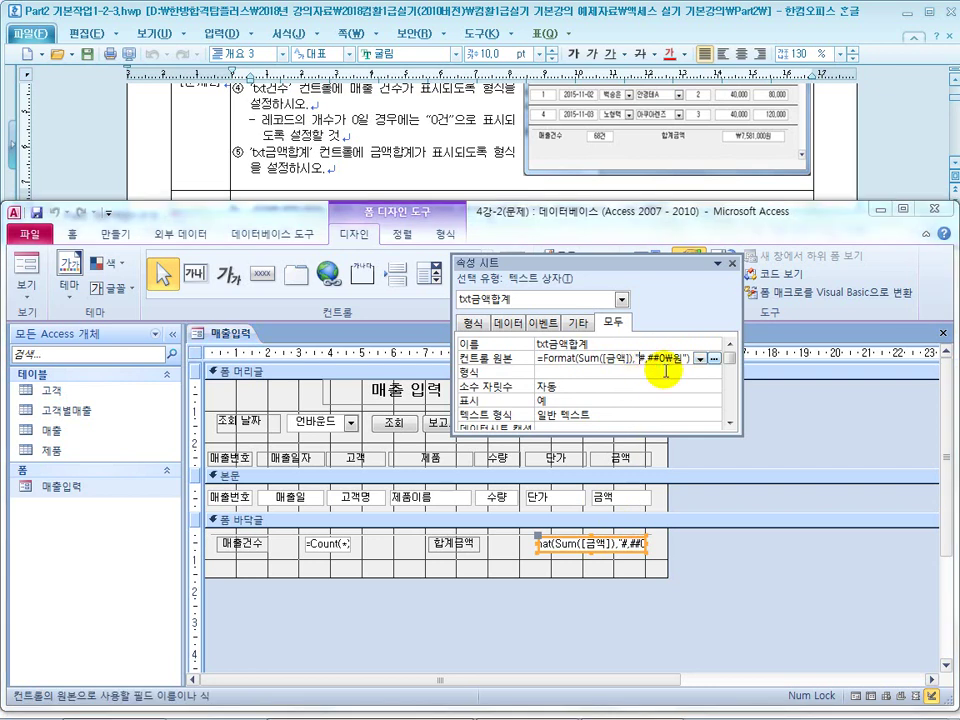
{"action": "type", "text": "₩"}
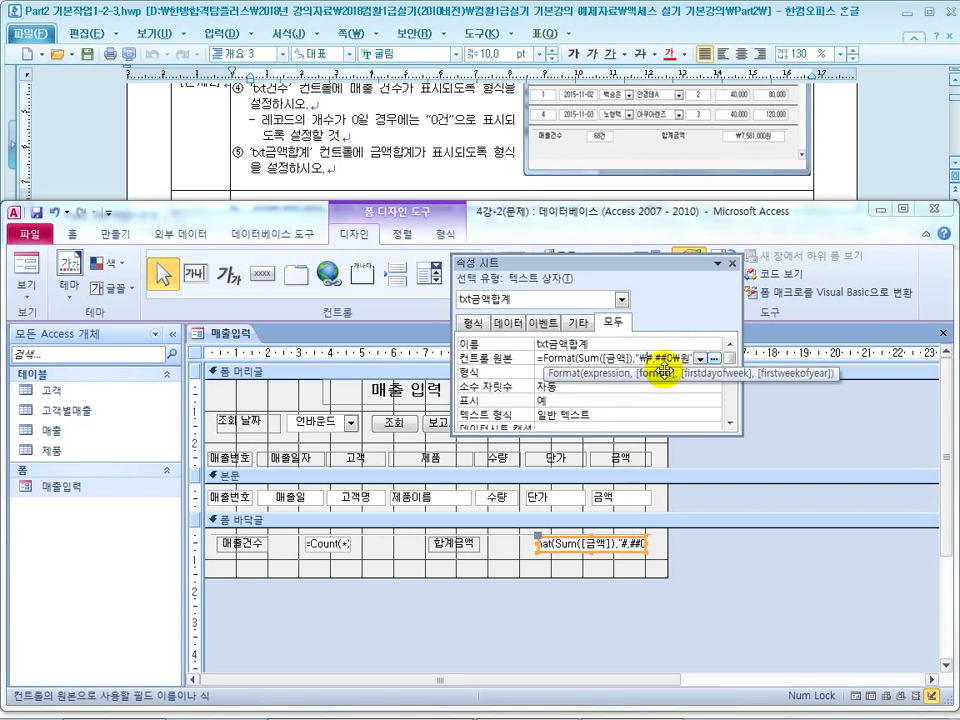
{"action": "left_click_drag", "start_coordinate": [654, 360], "coordinate": [647, 361]}
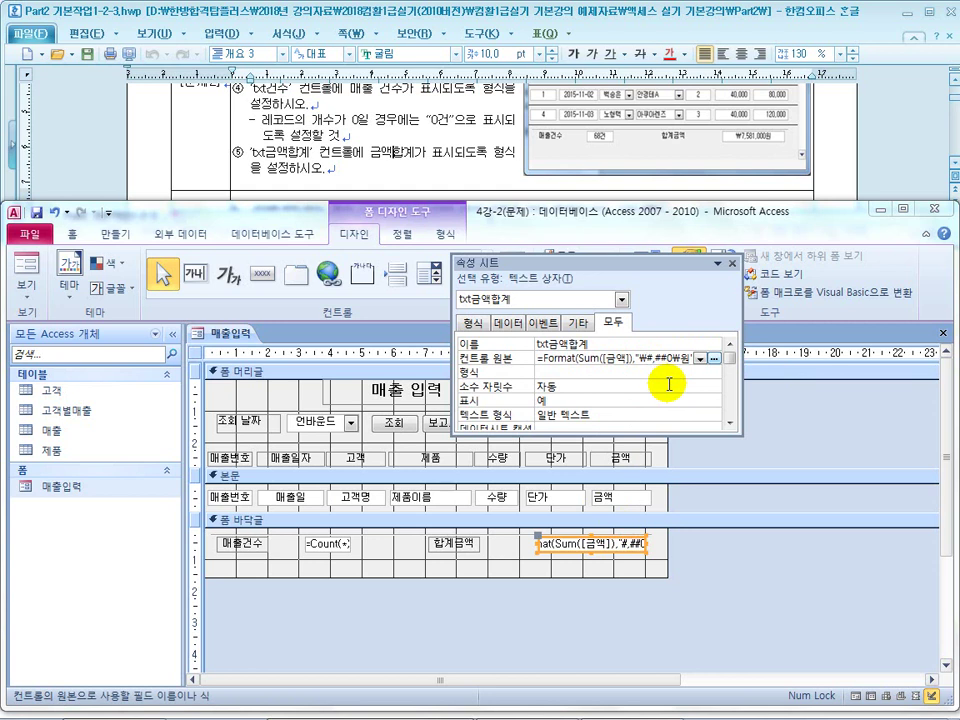
{"action": "type", "text": "\\"}
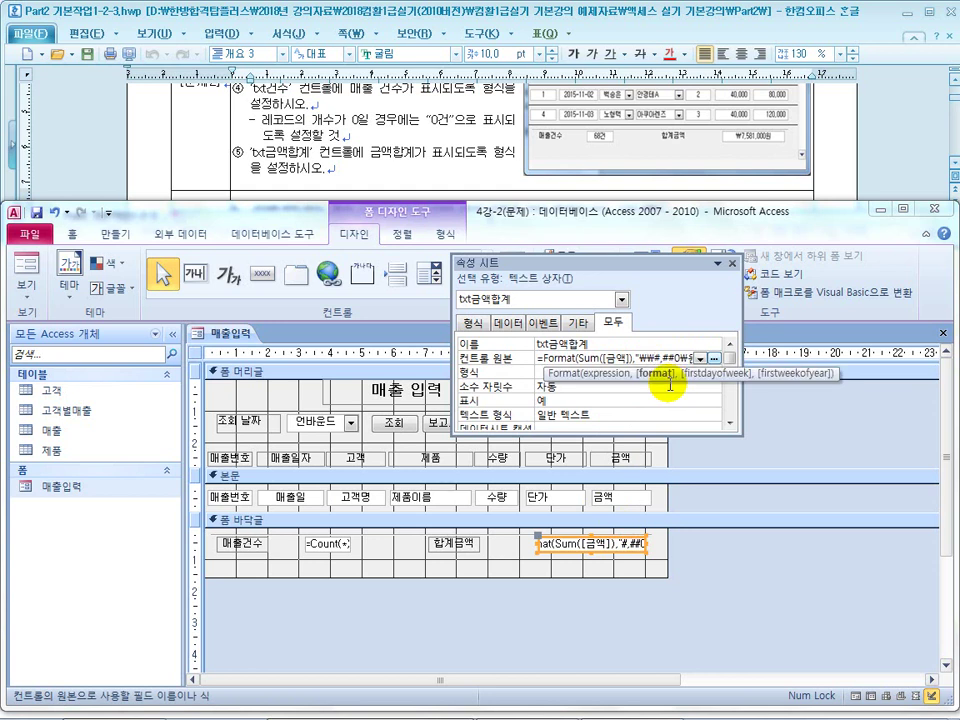
{"action": "left_click_drag", "start_coordinate": [741, 350], "coordinate": [800, 357]}
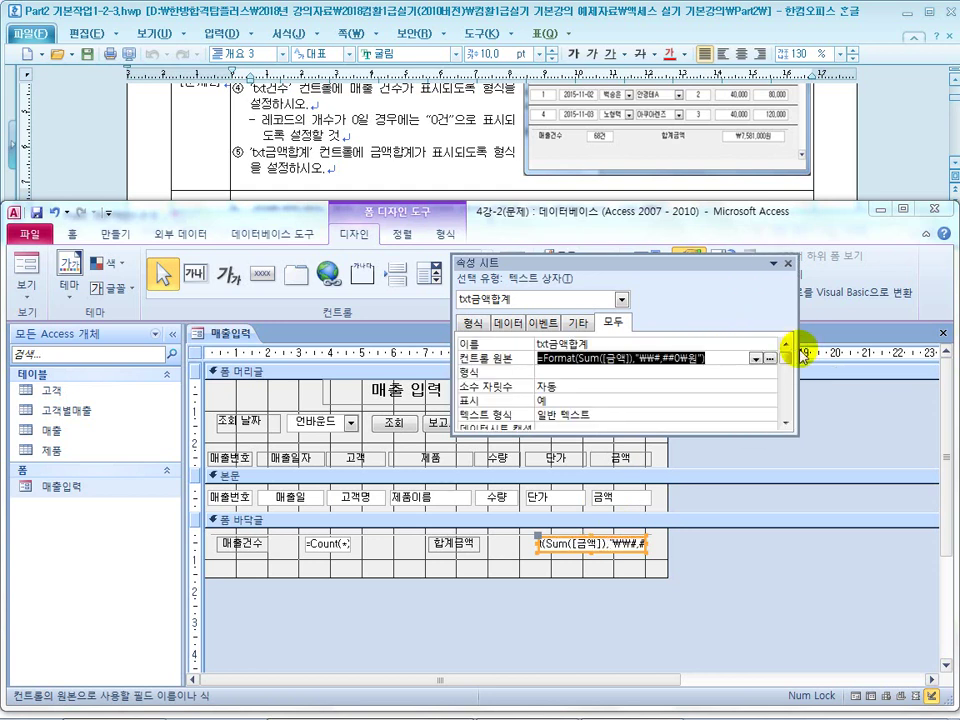
Inspect the ₩ sign before 원 in the widened txt금액합계 expression, and check the ₩-prefixed total in Form View
{"action": "left_click_drag", "start_coordinate": [656, 358], "coordinate": [690, 359]}
{"action": "left_click", "coordinate": [686, 360]}
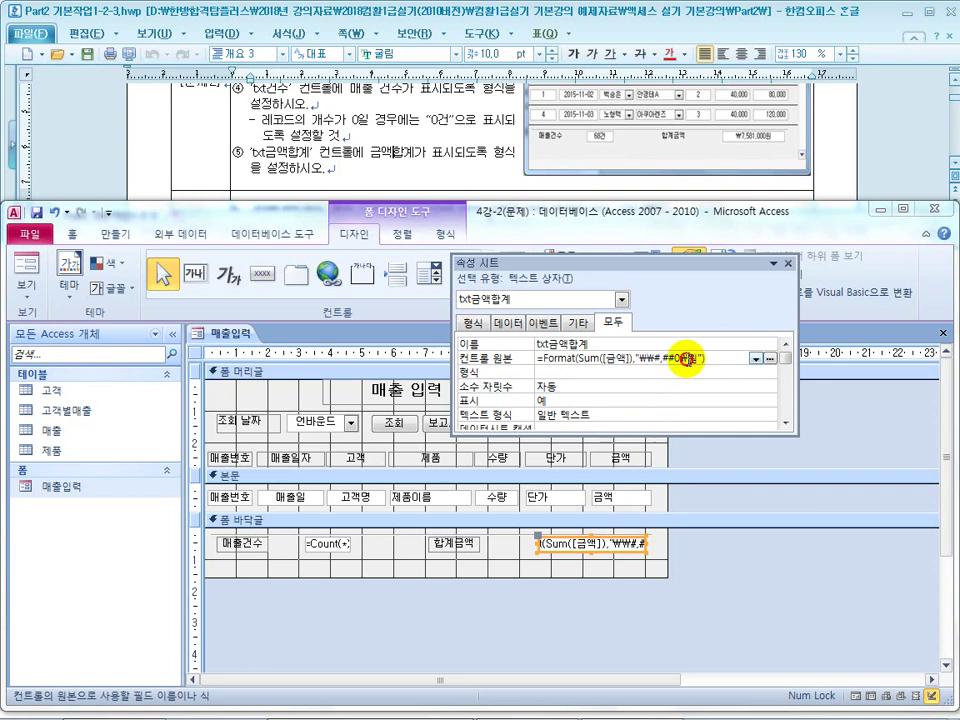
{"action": "type", "text": "\\"}
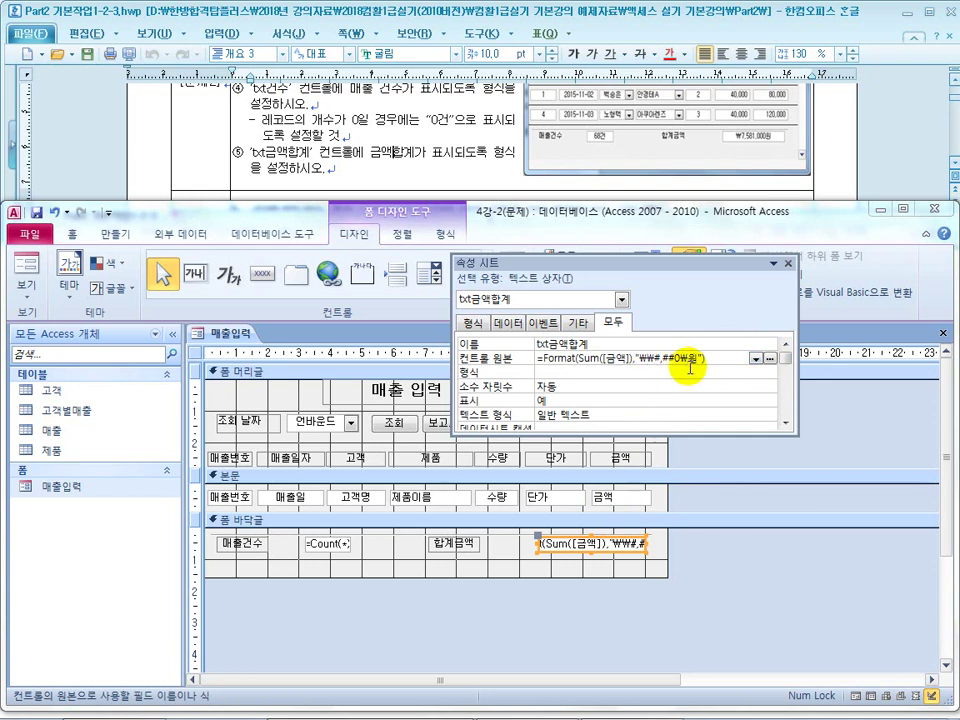
{"action": "left_click", "coordinate": [26, 266]}
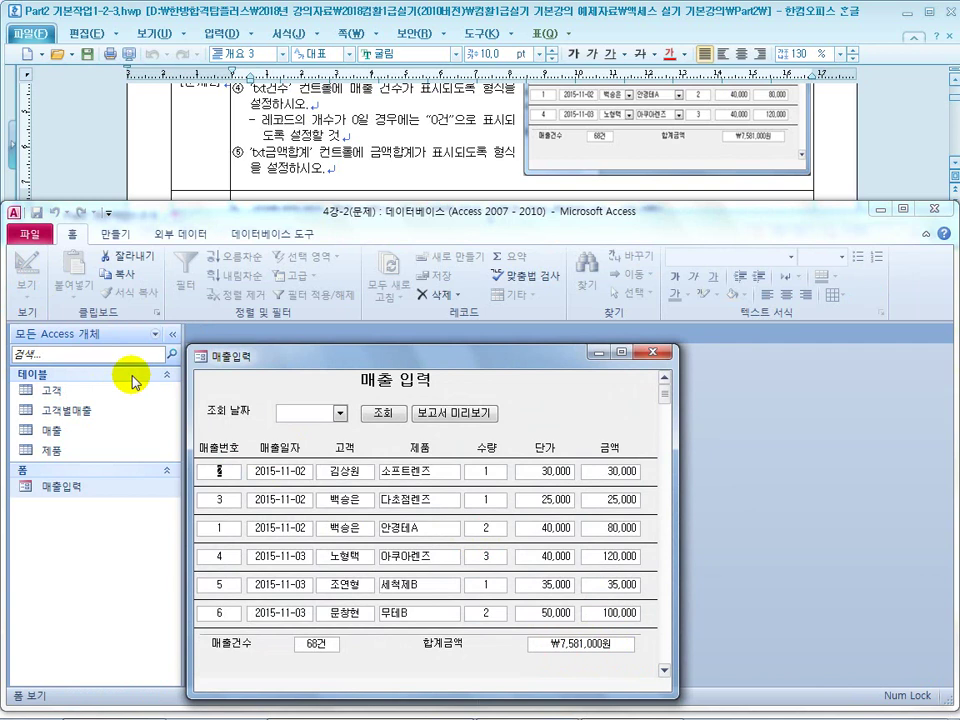
Return to Design View and reduce the 컨트롤 원본 of txt금액합계 to =Sum([금액])
{"action": "key", "text": "ctrl+comma"}
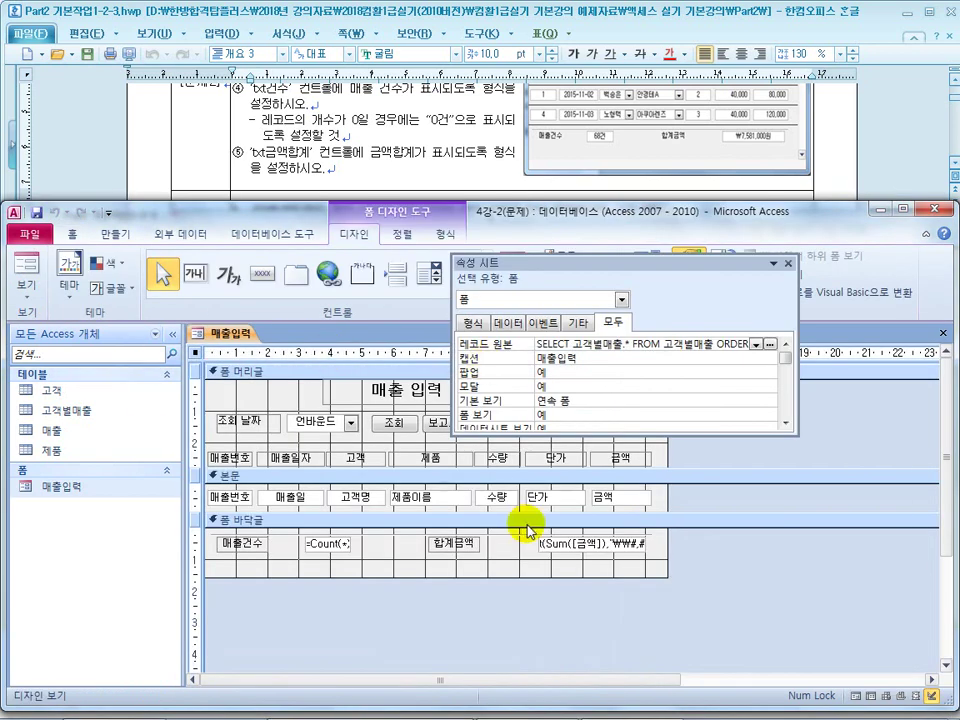
{"action": "left_click", "coordinate": [536, 545]}
{"action": "left_click", "coordinate": [578, 360]}
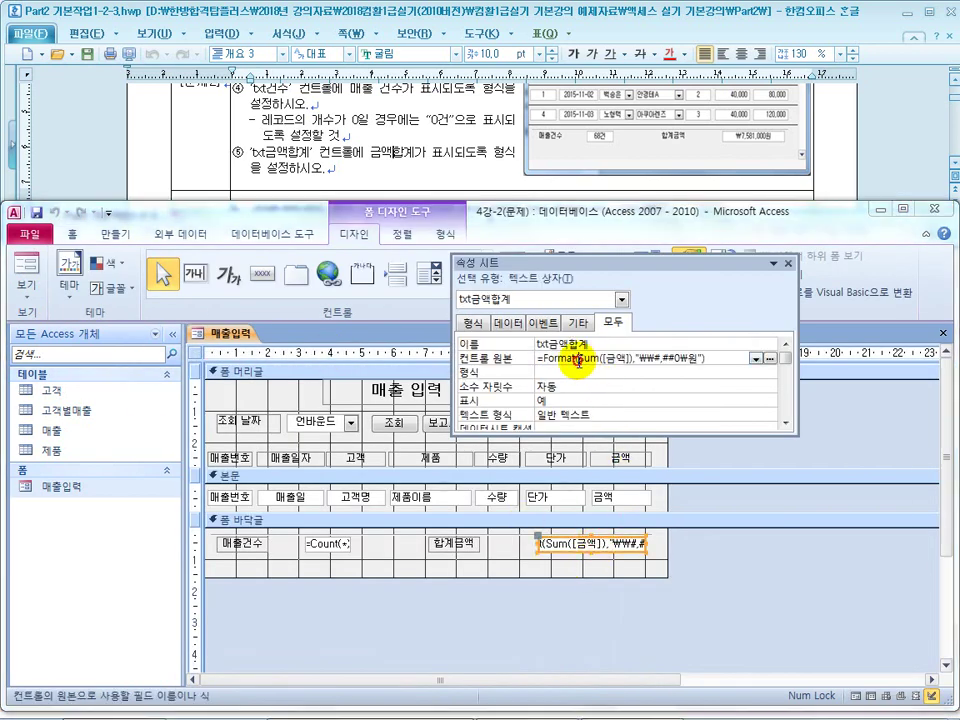
{"action": "left_click_drag", "start_coordinate": [578, 360], "coordinate": [551, 362]}
{"action": "key", "text": "Delete"}
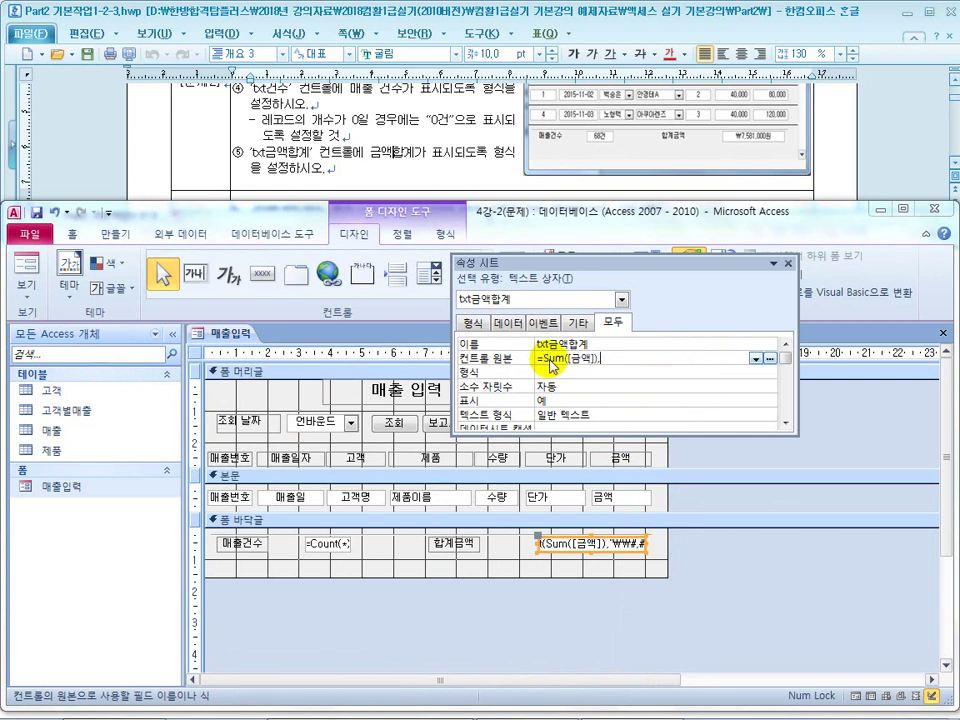
{"action": "key", "text": "Return"}
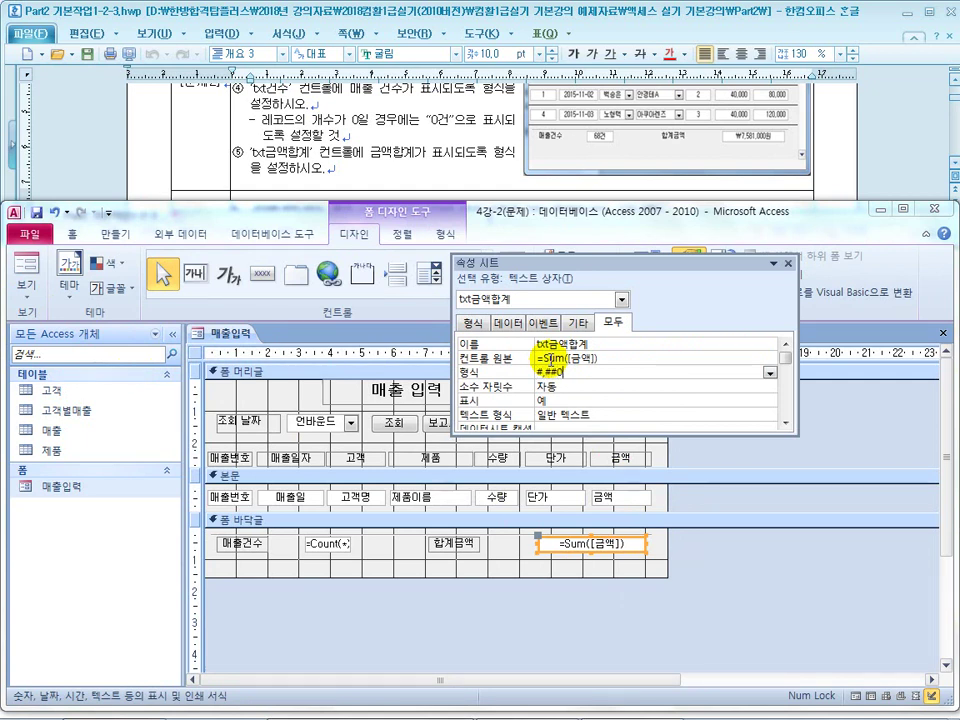
Set the 형식 of txt금액합계 to #,##0원 and check the total in Form View
{"action": "key", "text": "BackSpace"}
{"action": "key", "text": "BackSpace"}
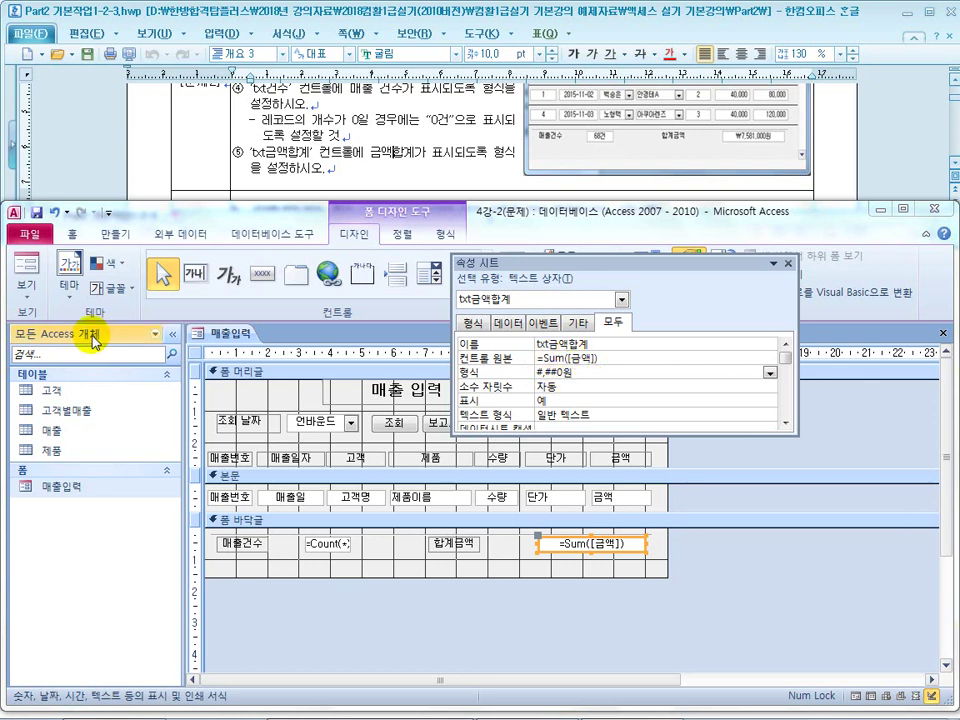
{"action": "left_click", "coordinate": [28, 264]}
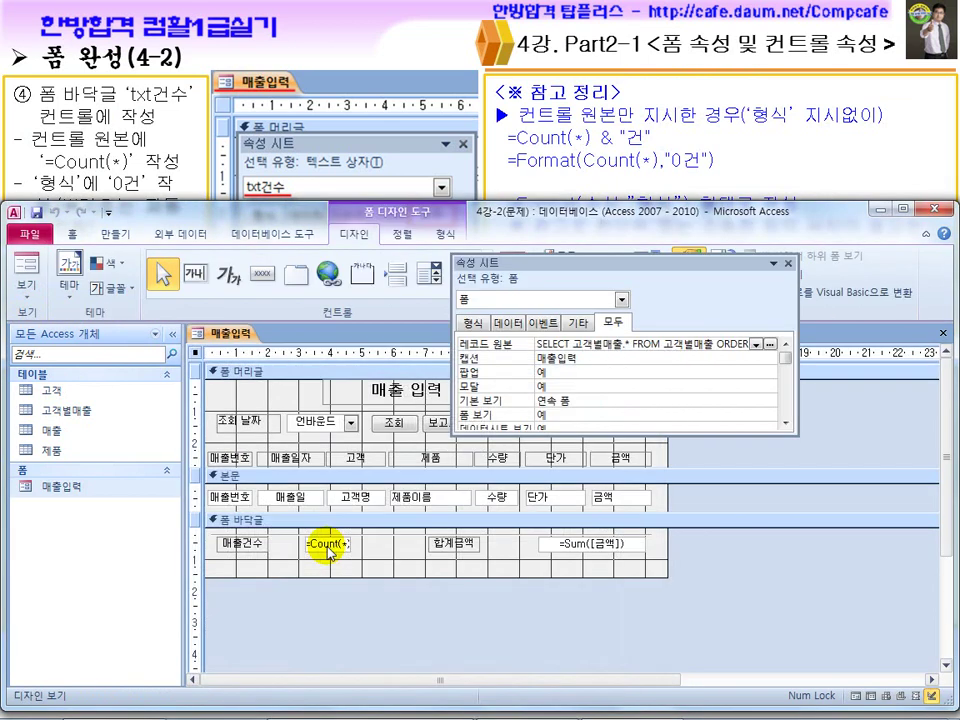
Set the 형식 of the txt금액합계 text box to ₩₩#,##0₩원 and check the total in Form View
{"action": "left_click", "coordinate": [602, 544]}
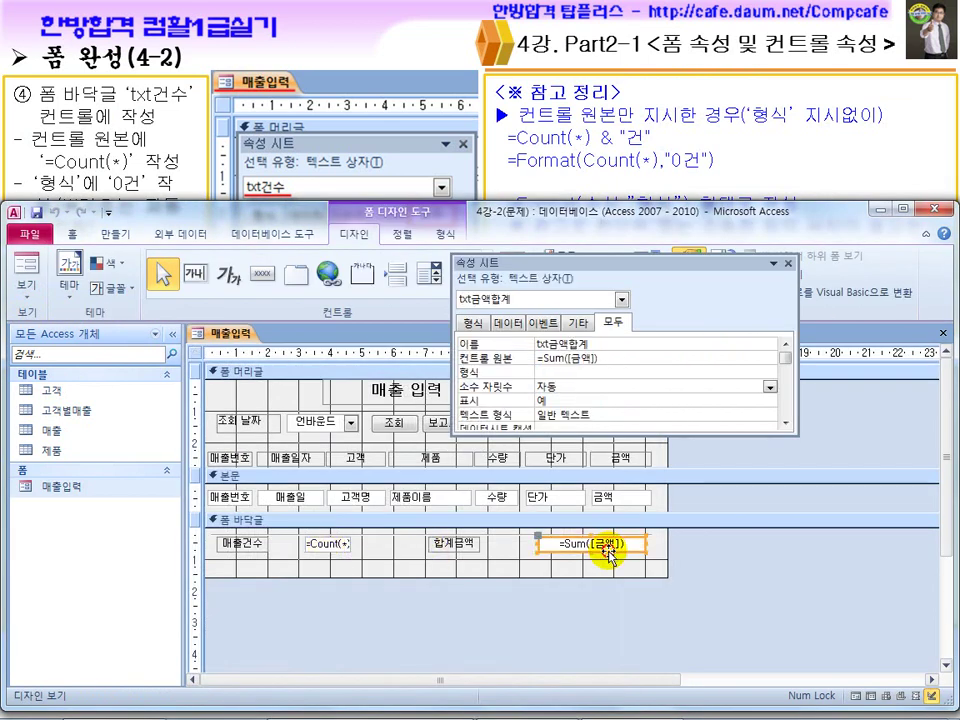
{"action": "left_click", "coordinate": [579, 374]}
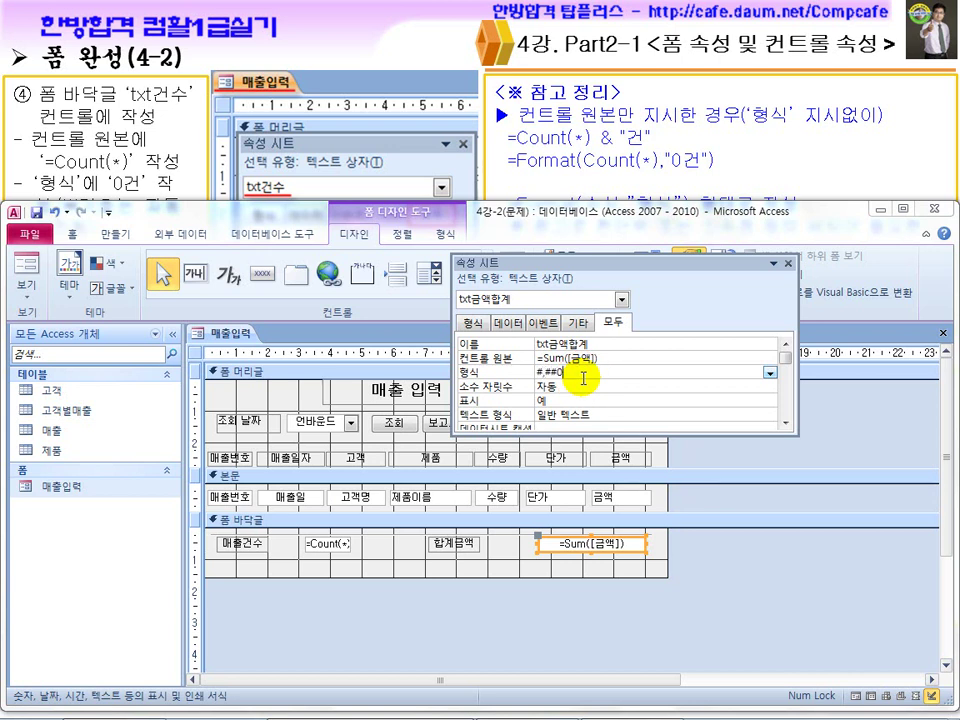
{"action": "key", "text": "Return"}
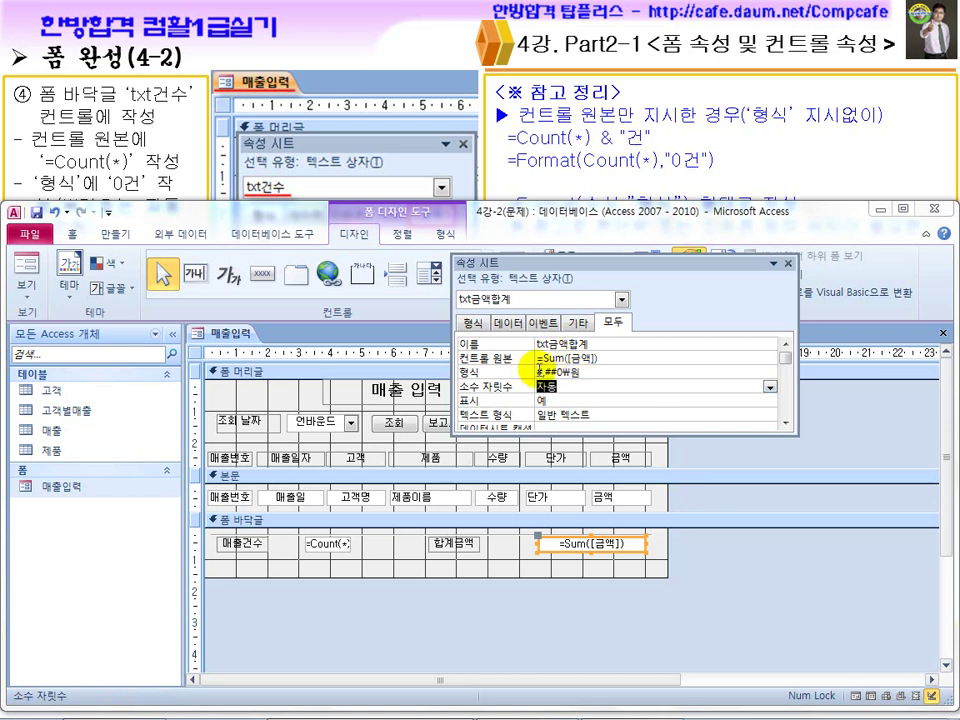
{"action": "left_click", "coordinate": [566, 373]}
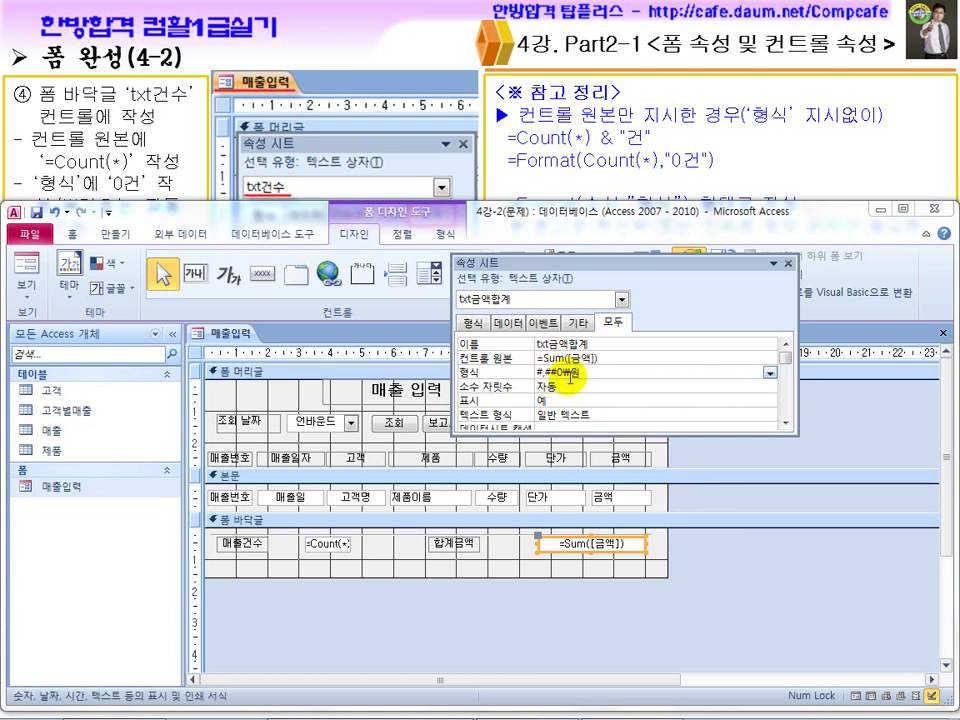
{"action": "left_click", "coordinate": [560, 388]}
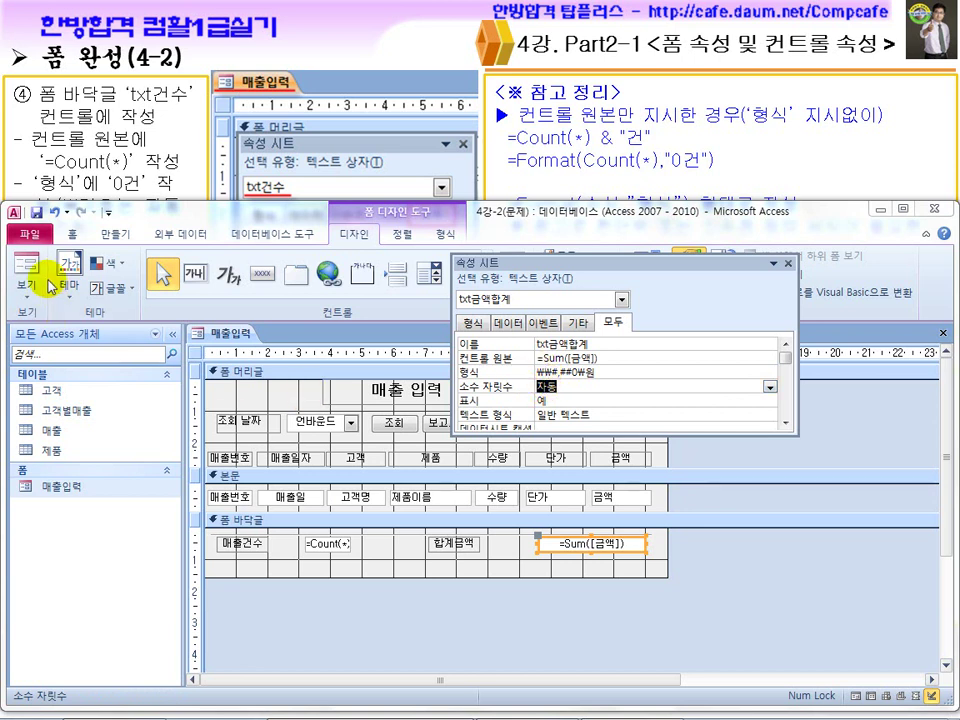
{"action": "left_click", "coordinate": [27, 265]}
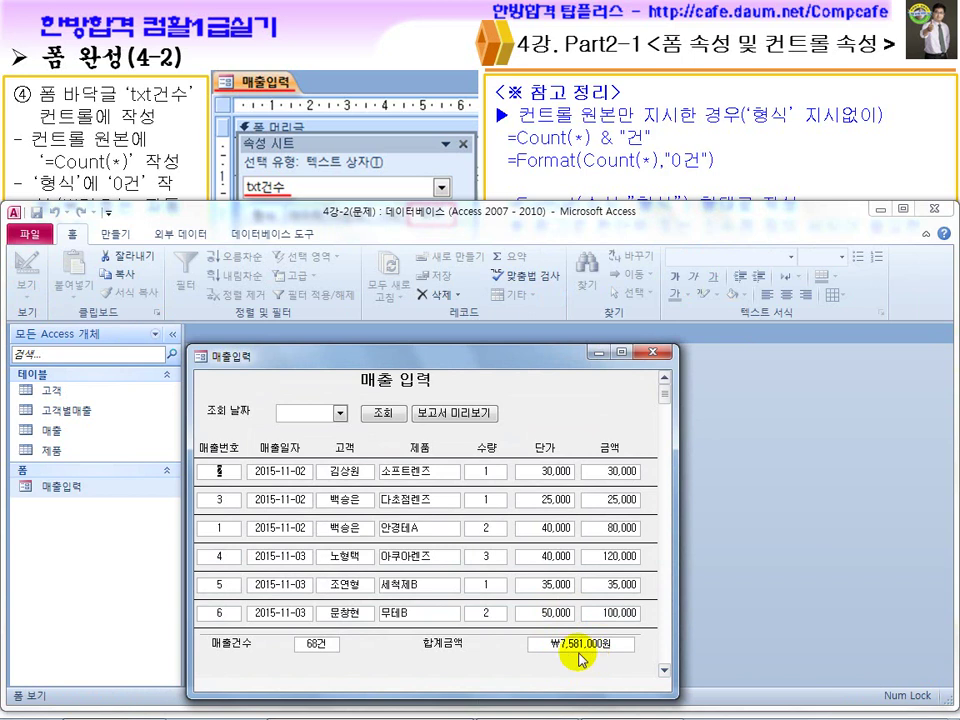
Switch to the lecture slide and mark with the pen the txt금액합계 notes on using Format when only 컨트롤 원본 is specified
{"action": "key", "text": "super"}
{"action": "left_click", "coordinate": [394, 697]}
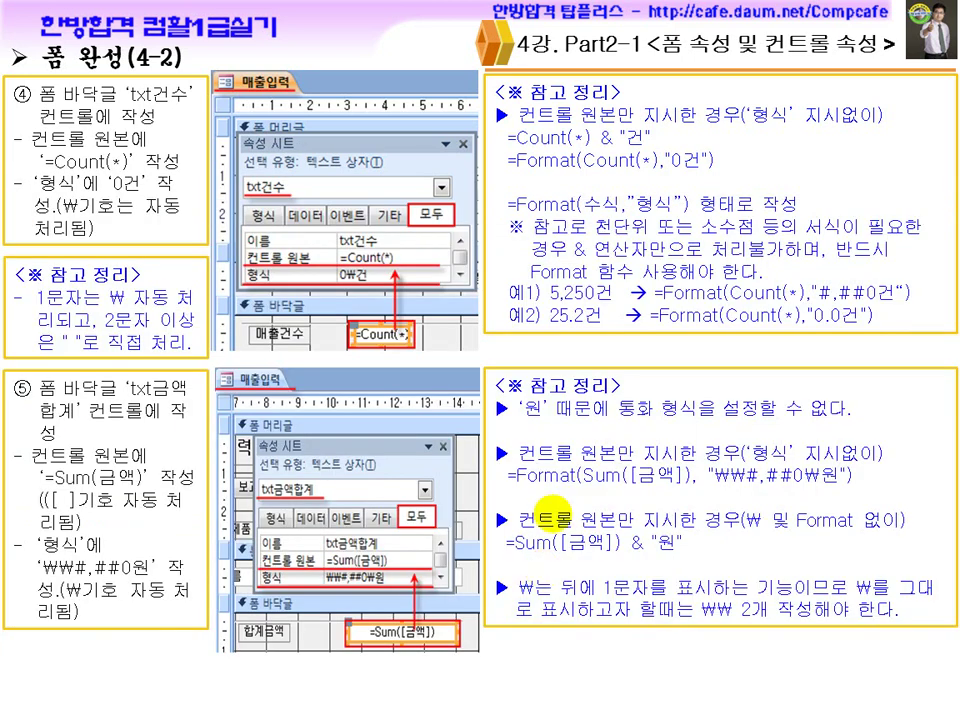
{"action": "left_click_drag", "start_coordinate": [820, 433], "coordinate": [855, 430]}
{"action": "left_click_drag", "start_coordinate": [742, 460], "coordinate": [868, 458]}
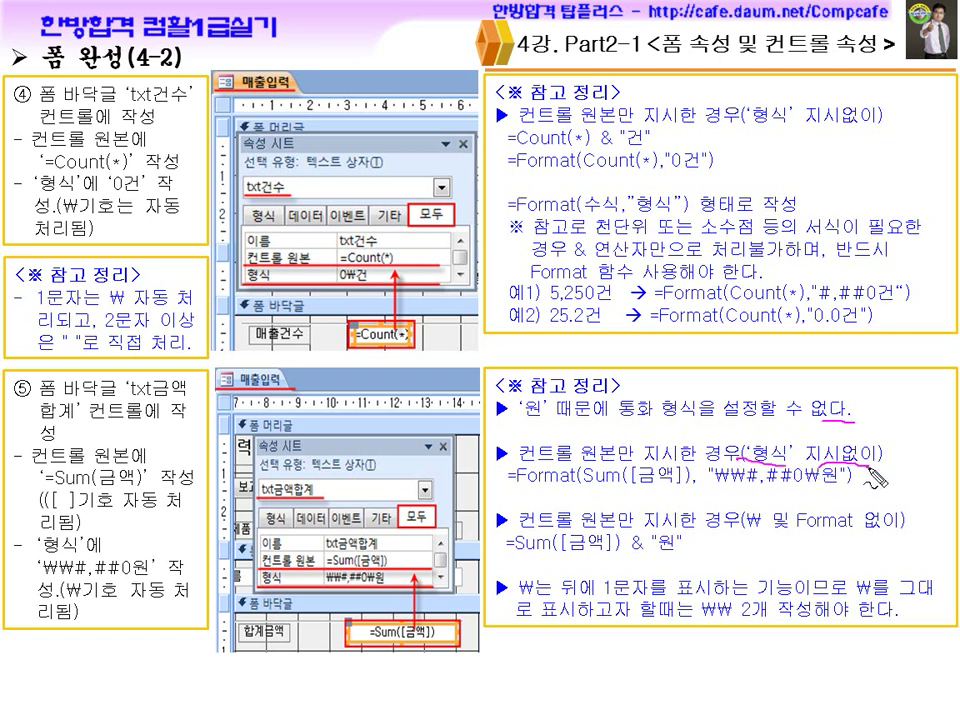
{"action": "left_click_drag", "start_coordinate": [508, 466], "coordinate": [566, 466]}
{"action": "left_click_drag", "start_coordinate": [835, 430], "coordinate": [830, 462]}
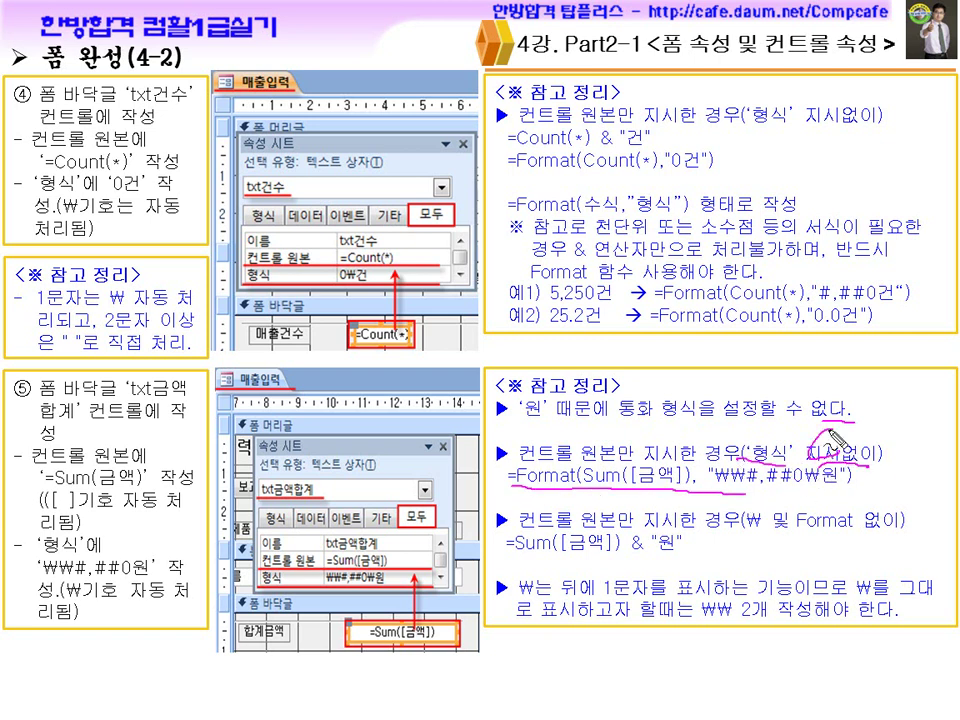
{"action": "mouse_move", "coordinate": [640, 463]}
{"action": "left_mouse_down"}
{"action": "mouse_move", "coordinate": [597, 466]}
{"action": "mouse_move", "coordinate": [606, 446]}
{"action": "left_mouse_up"}
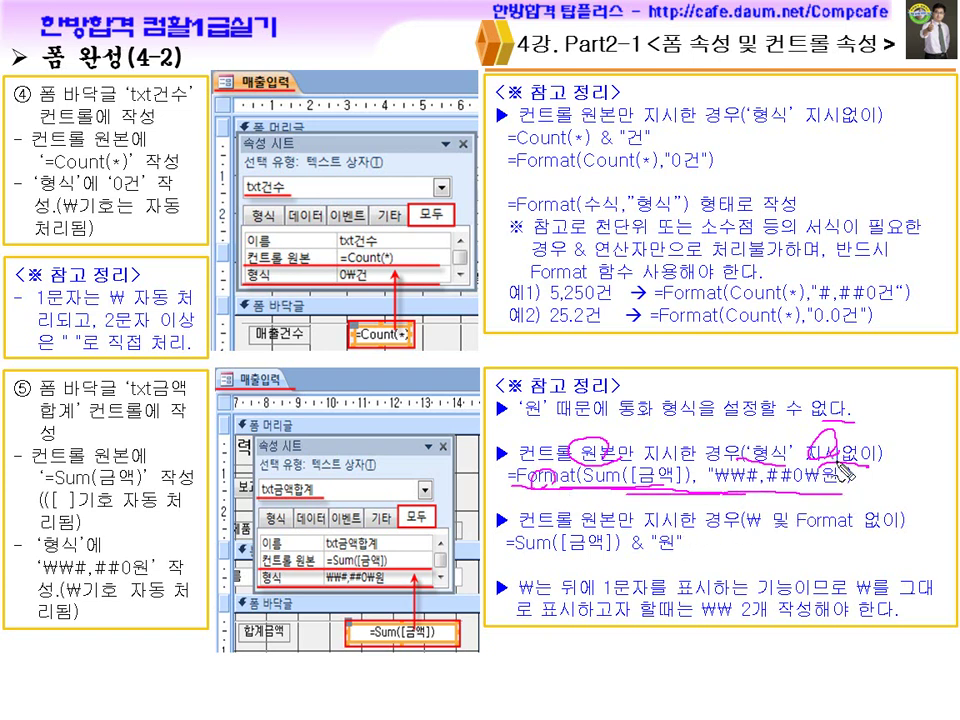
Mark with the pen the slide notes on =Sum([금액]) & "원" without Format and on writing ₩₩ to display ₩
{"action": "left_click_drag", "start_coordinate": [588, 531], "coordinate": [686, 531]}
{"action": "left_click_drag", "start_coordinate": [848, 500], "coordinate": [820, 550]}
{"action": "left_click_drag", "start_coordinate": [808, 522], "coordinate": [862, 540]}
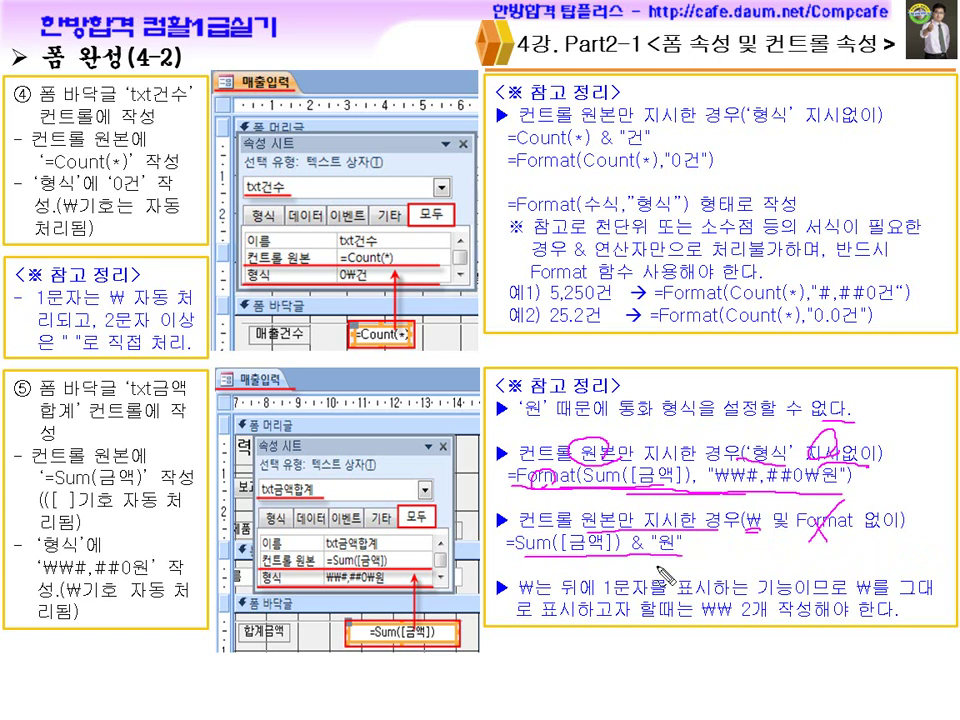
{"action": "left_click_drag", "start_coordinate": [643, 601], "coordinate": [738, 600]}
{"action": "mouse_move", "coordinate": [872, 582]}
{"action": "left_mouse_down"}
{"action": "mouse_move", "coordinate": [900, 600]}
{"action": "mouse_move", "coordinate": [936, 600]}
{"action": "left_mouse_up"}
{"action": "left_click_drag", "start_coordinate": [556, 618], "coordinate": [736, 610]}
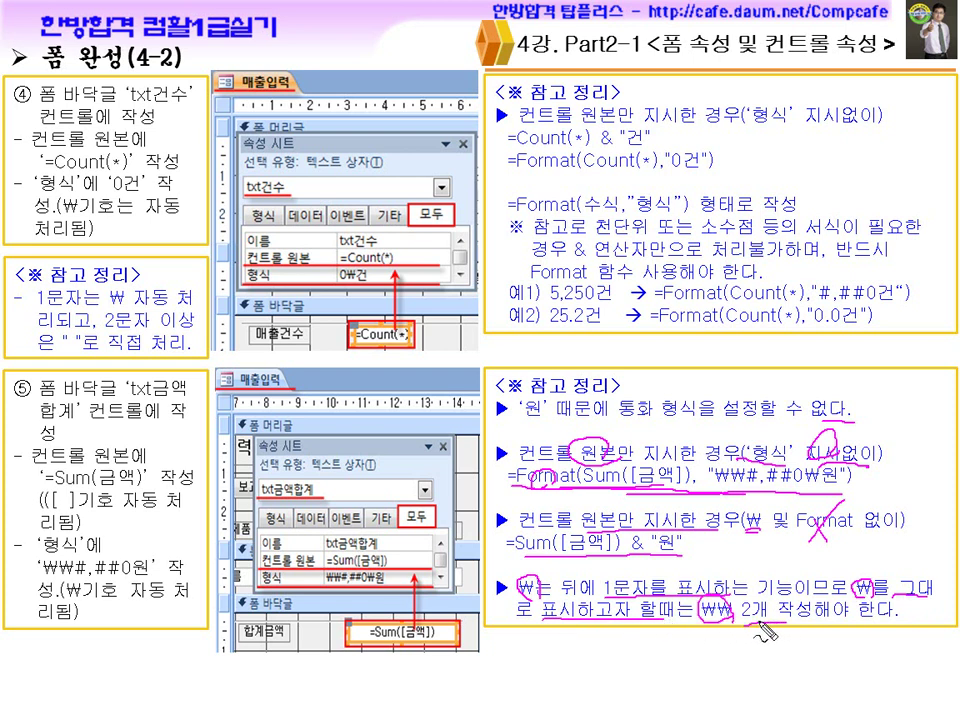
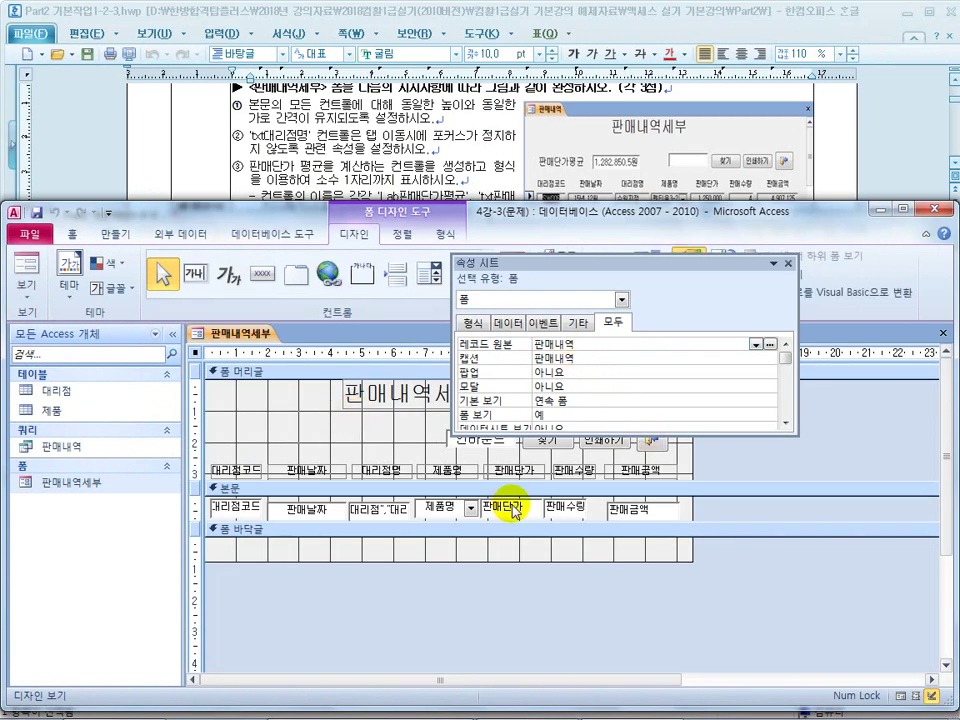
Select all controls in the 본문 section of the 판매내역세부 form, align them to the top (위쪽), and equalize their horizontal spacing (가로 간격 같음)
{"action": "left_click", "coordinate": [193, 507]}
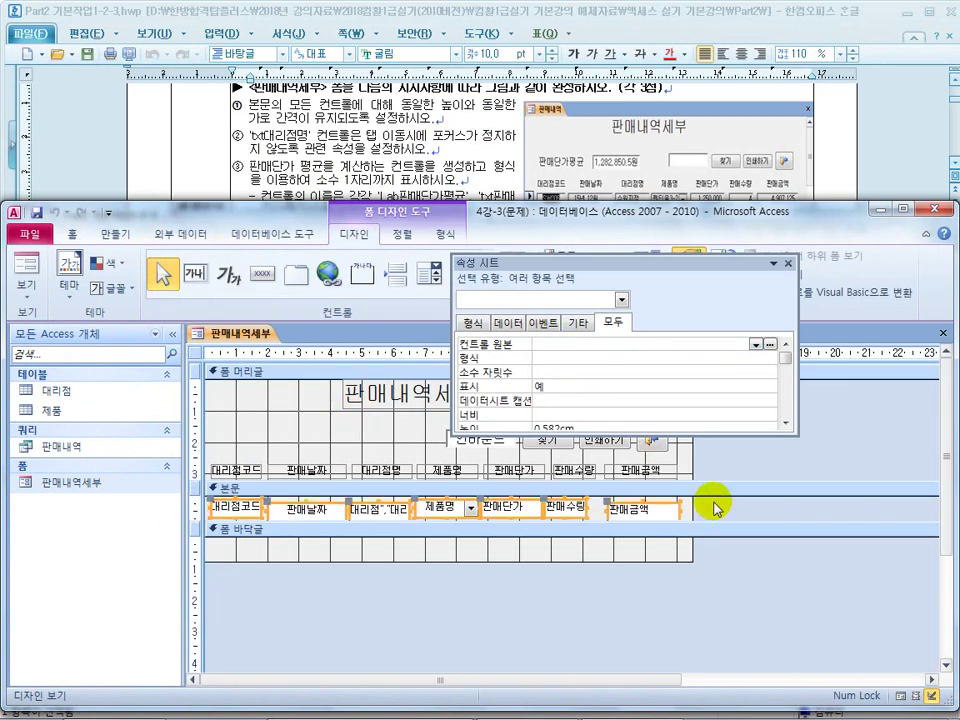
{"action": "left_click", "coordinate": [787, 263]}
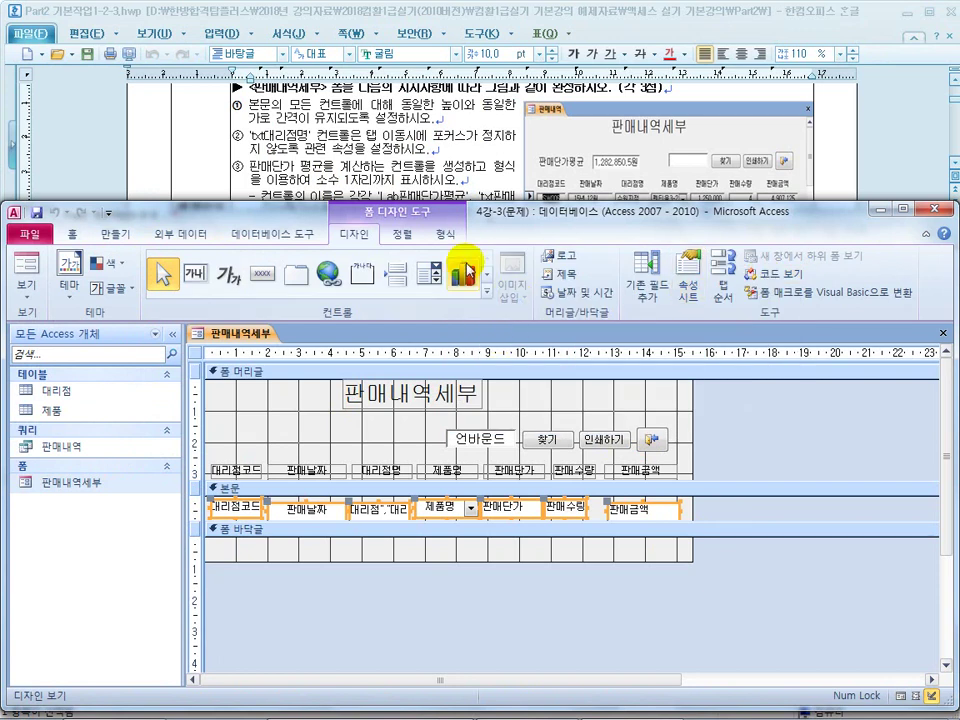
{"action": "left_click", "coordinate": [401, 234]}
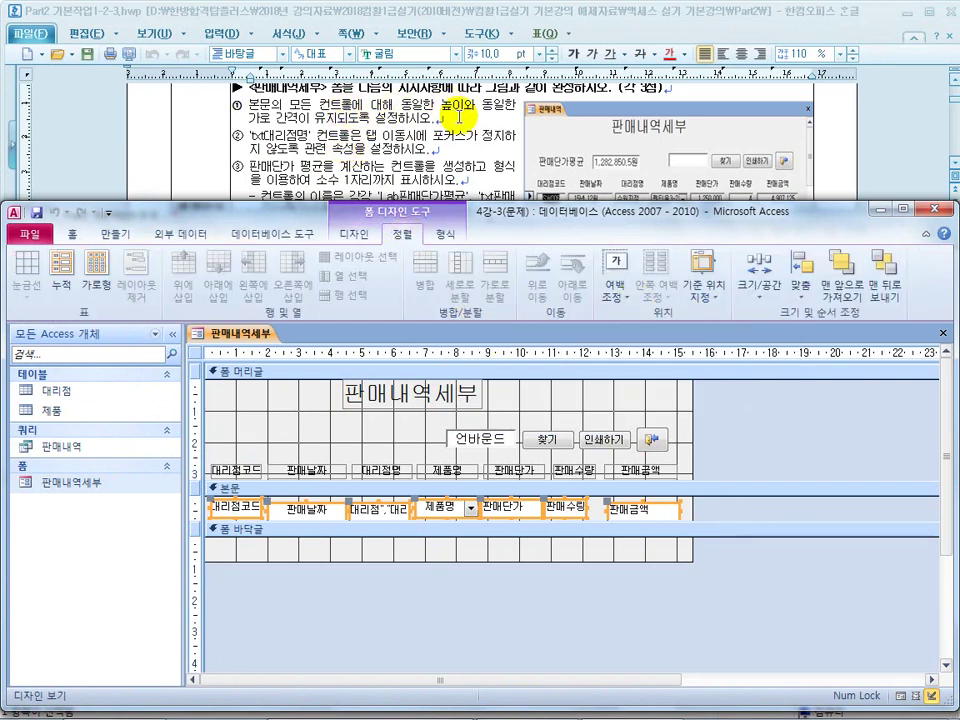
{"action": "left_click", "coordinate": [803, 293]}
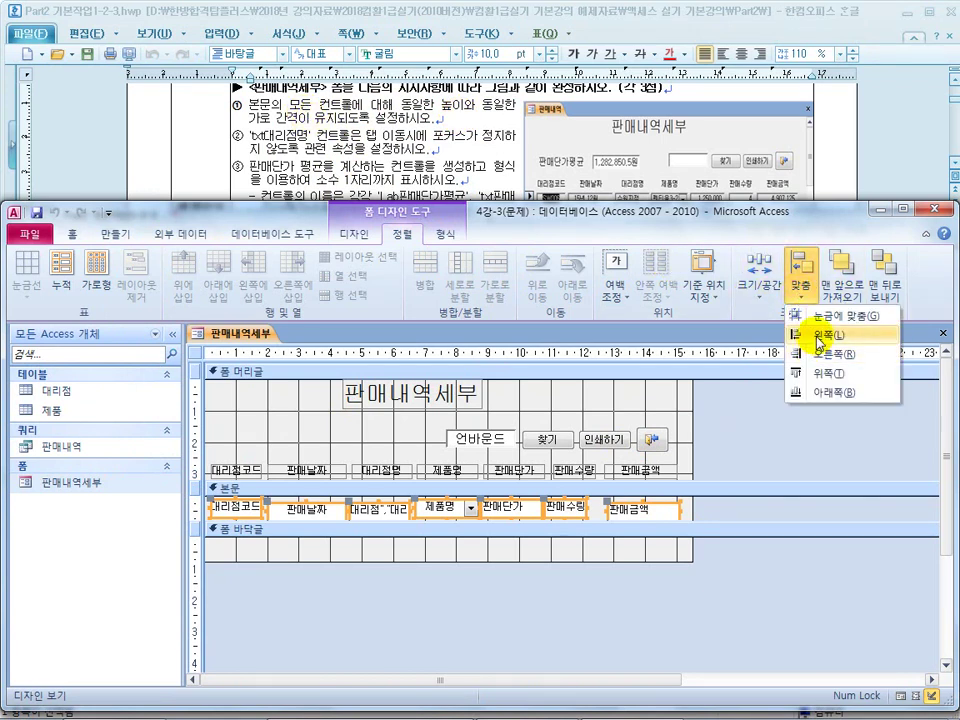
{"action": "left_click", "coordinate": [866, 374]}
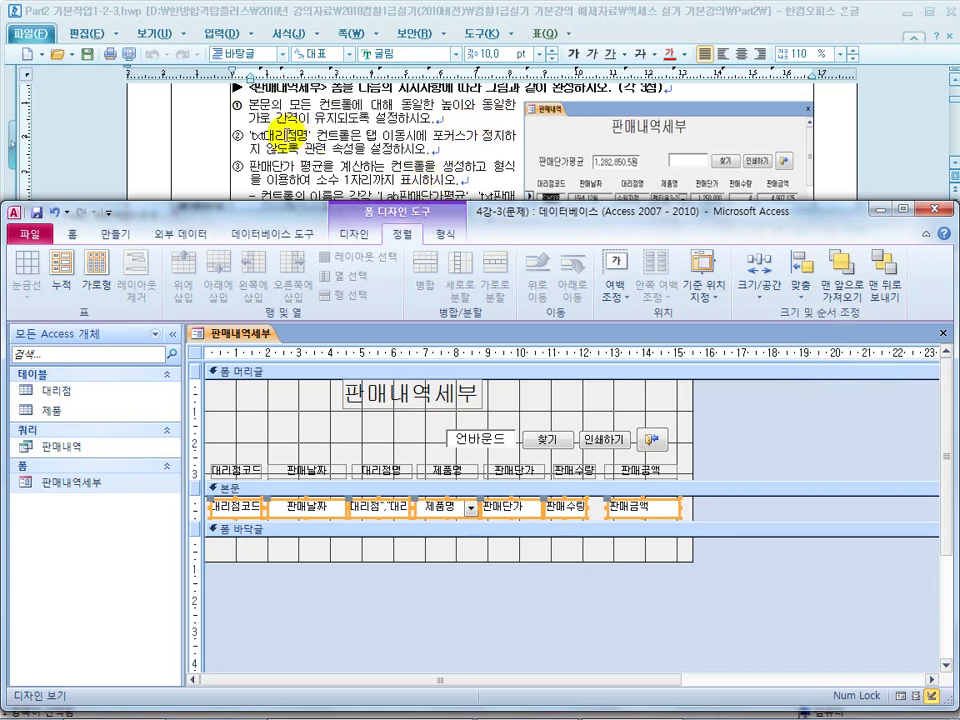
{"action": "left_click", "coordinate": [757, 283]}
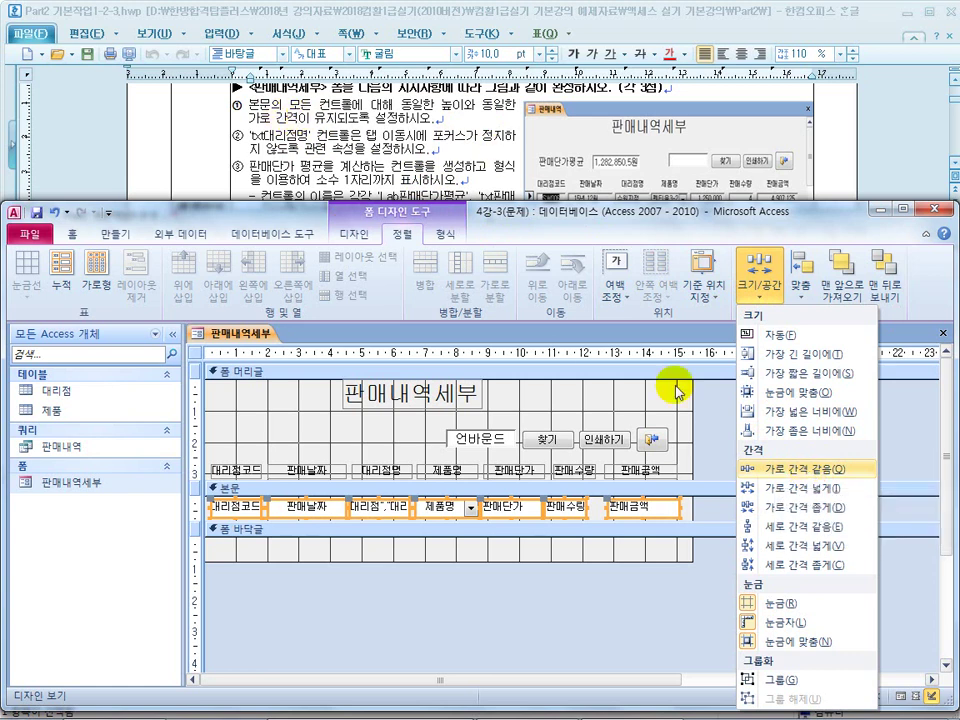
{"action": "left_click", "coordinate": [803, 468]}
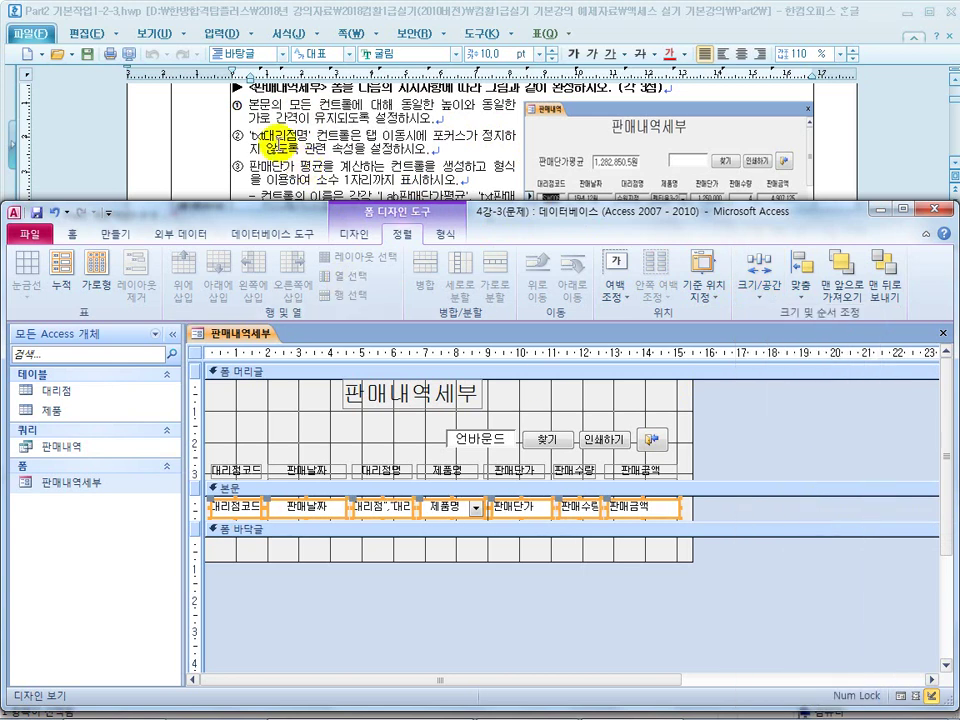
Show the 판매내역세부 form in Form View and tab through the record fields to check whether 대리점명 receives focus
{"action": "left_click", "coordinate": [257, 439]}
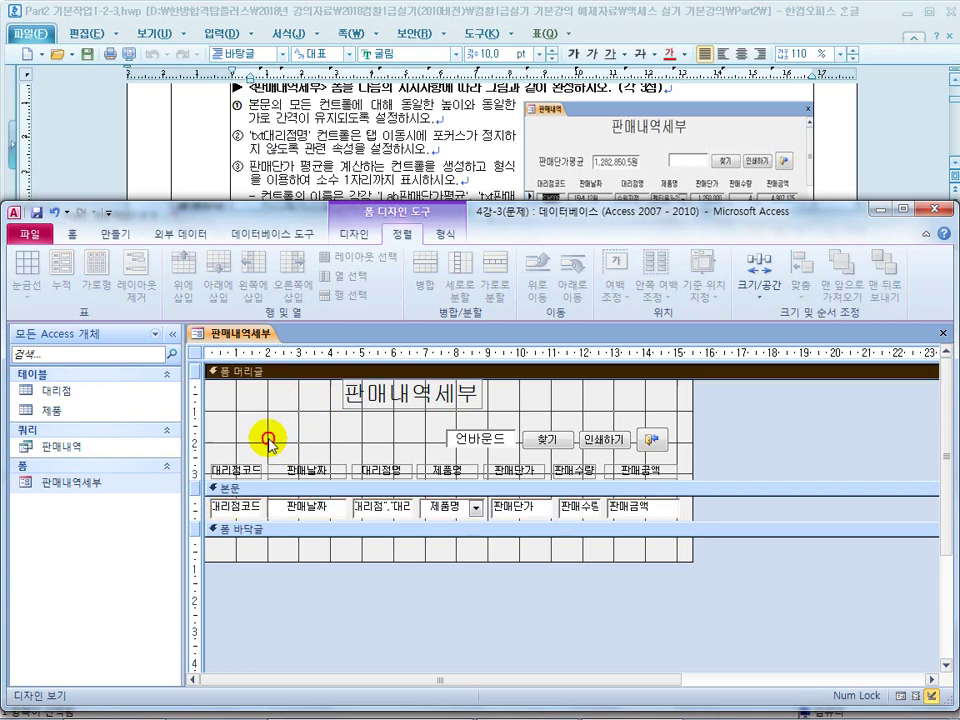
{"action": "left_click", "coordinate": [73, 240]}
{"action": "left_click", "coordinate": [22, 268]}
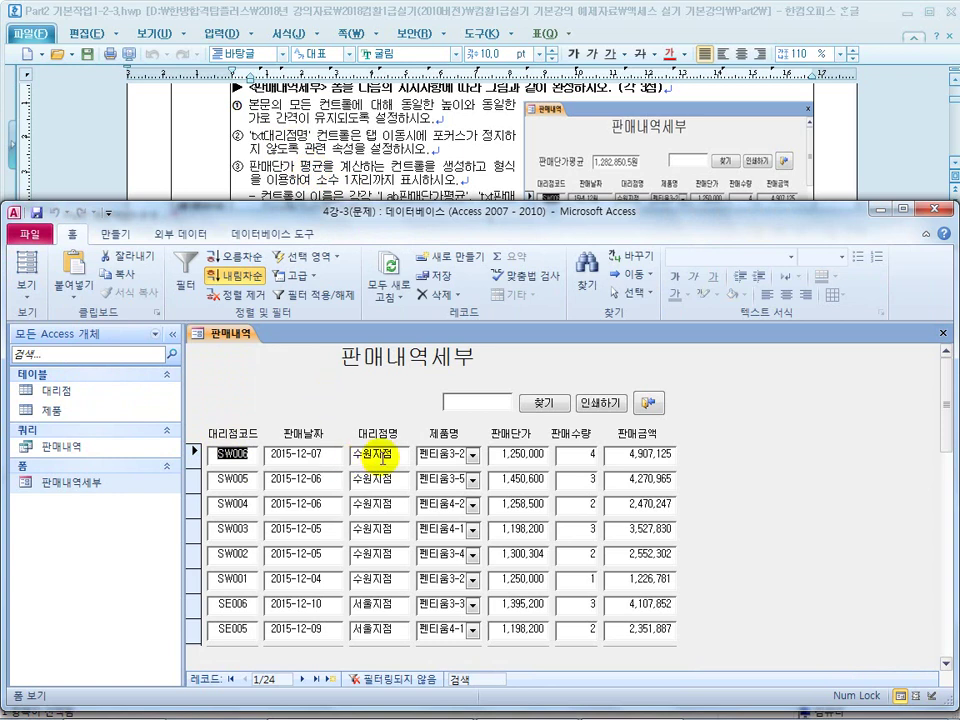
{"action": "key", "text": "Tab"}
{"action": "key", "text": "Tab"}
{"action": "key", "text": "Tab"}
{"action": "key", "text": "Tab"}
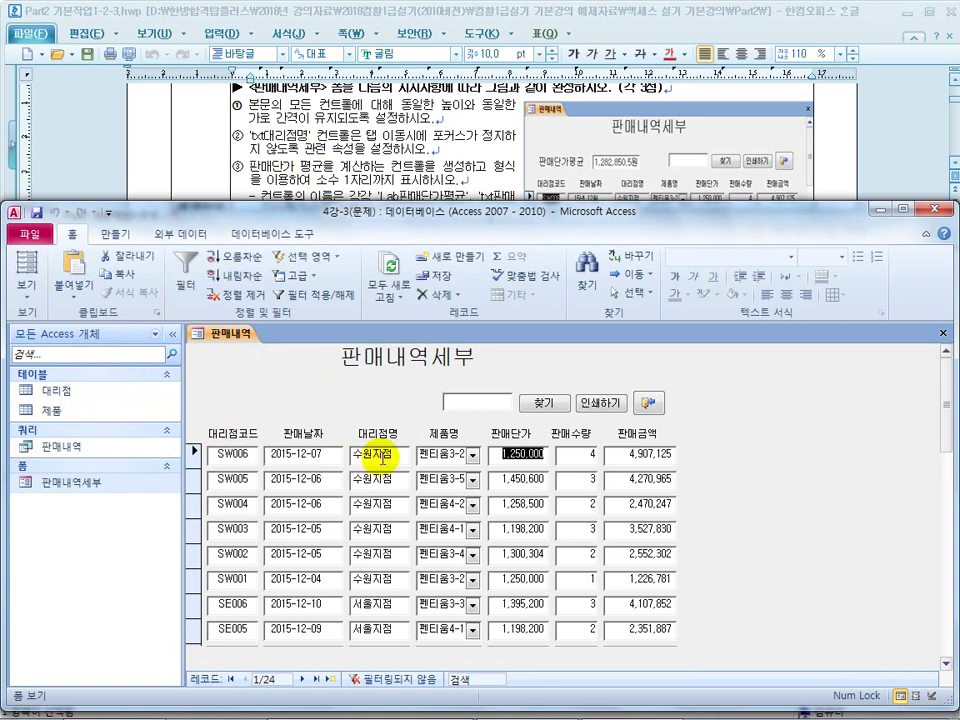
{"action": "key", "text": "Tab"}
{"action": "key", "text": "Tab"}
{"action": "key", "text": "Tab"}
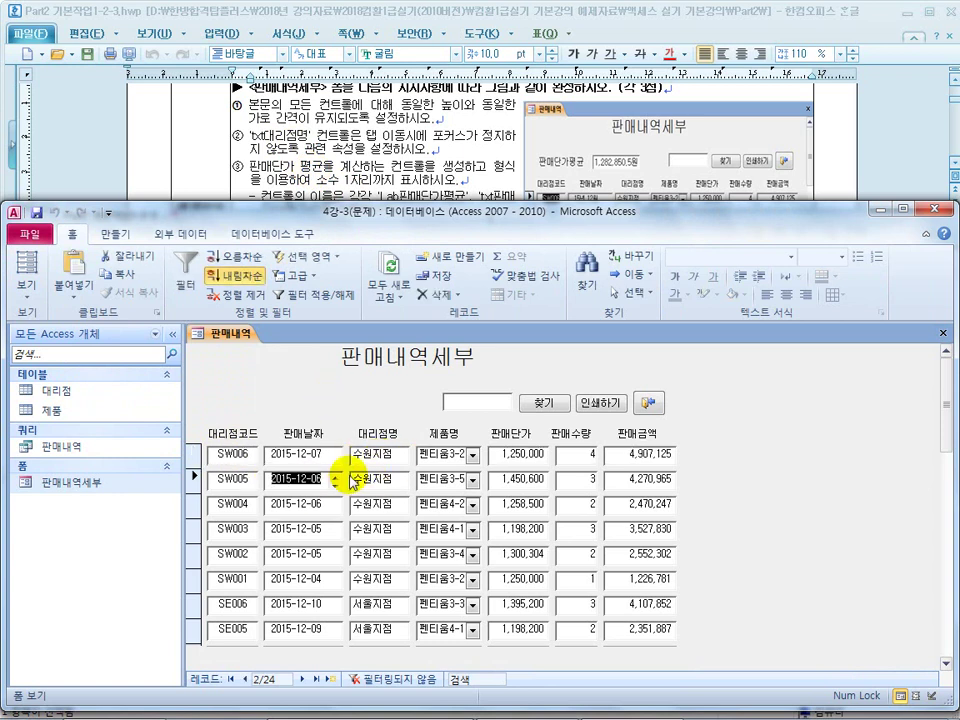
{"action": "key", "text": "Tab"}
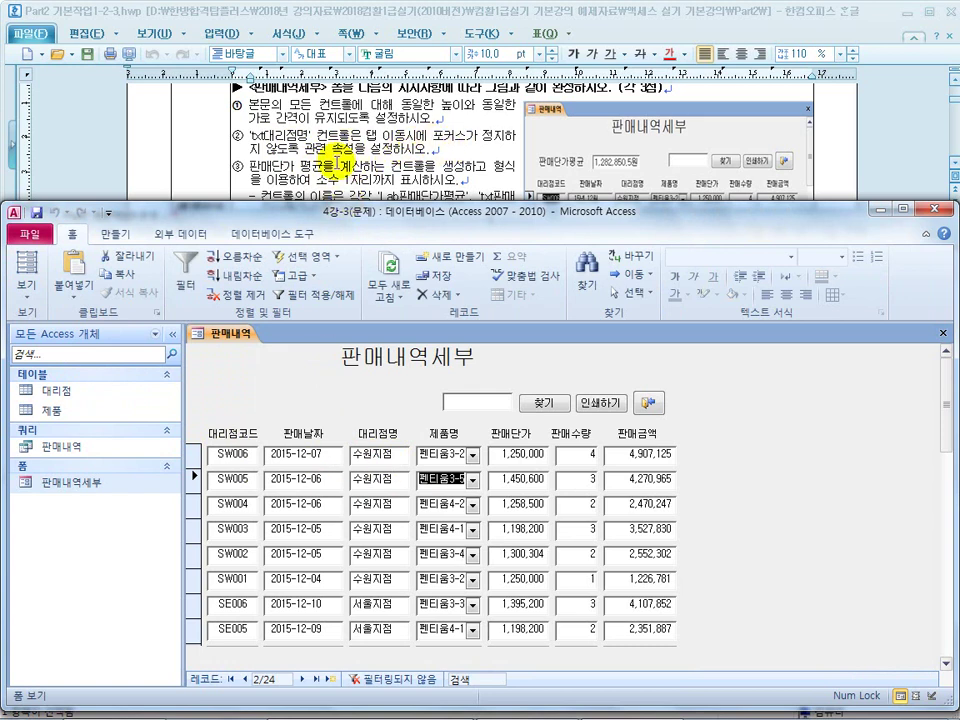
In Design View, set the 탭 정지 property of the txt대리점명 text box in the 본문 section to 아니요
{"action": "left_click", "coordinate": [24, 296]}
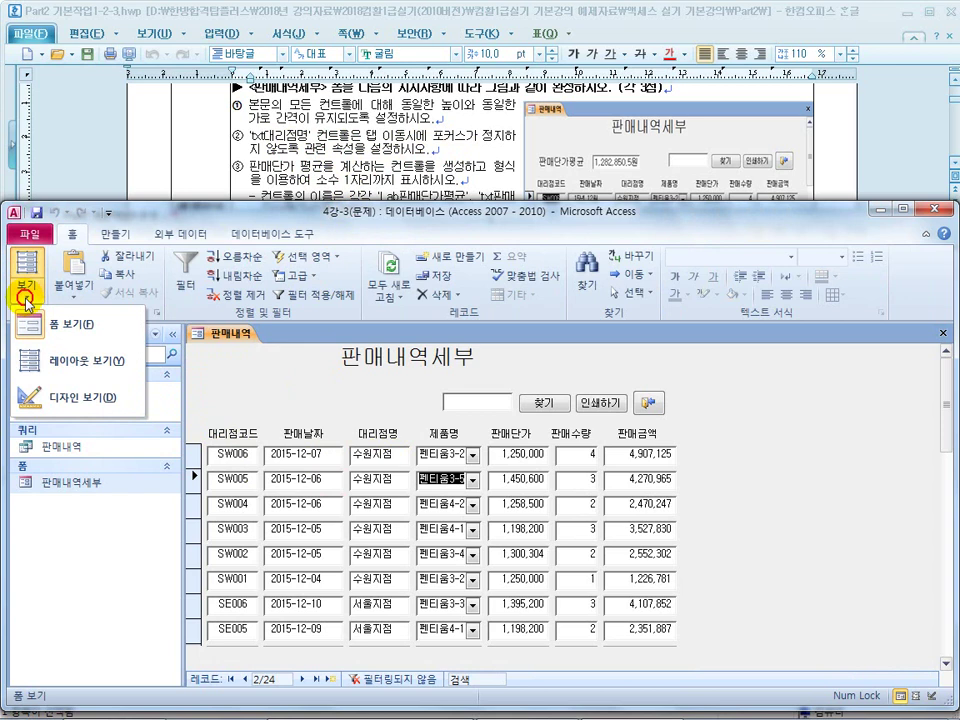
{"action": "left_click", "coordinate": [64, 399]}
{"action": "left_click", "coordinate": [386, 521]}
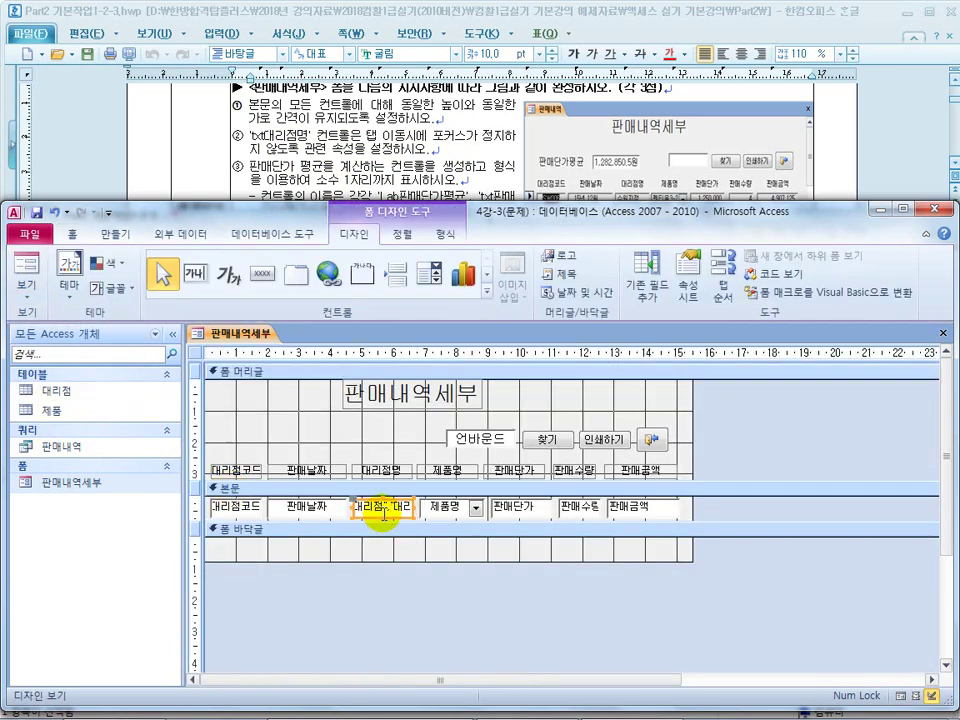
{"action": "right_click", "coordinate": [377, 519]}
{"action": "left_click", "coordinate": [436, 710]}
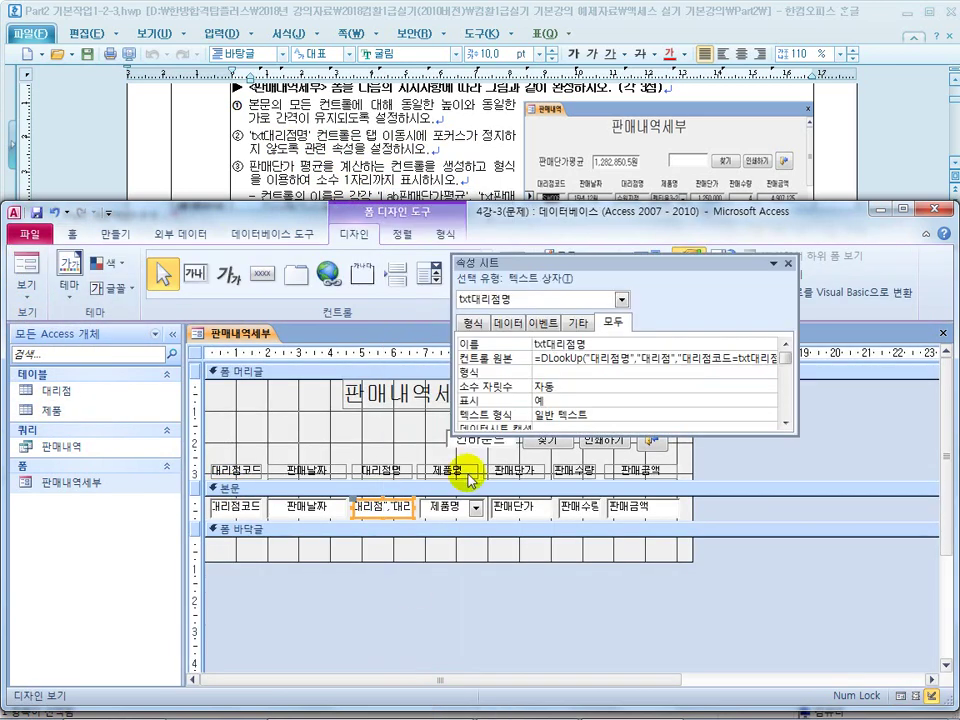
{"action": "left_click", "coordinate": [578, 323]}
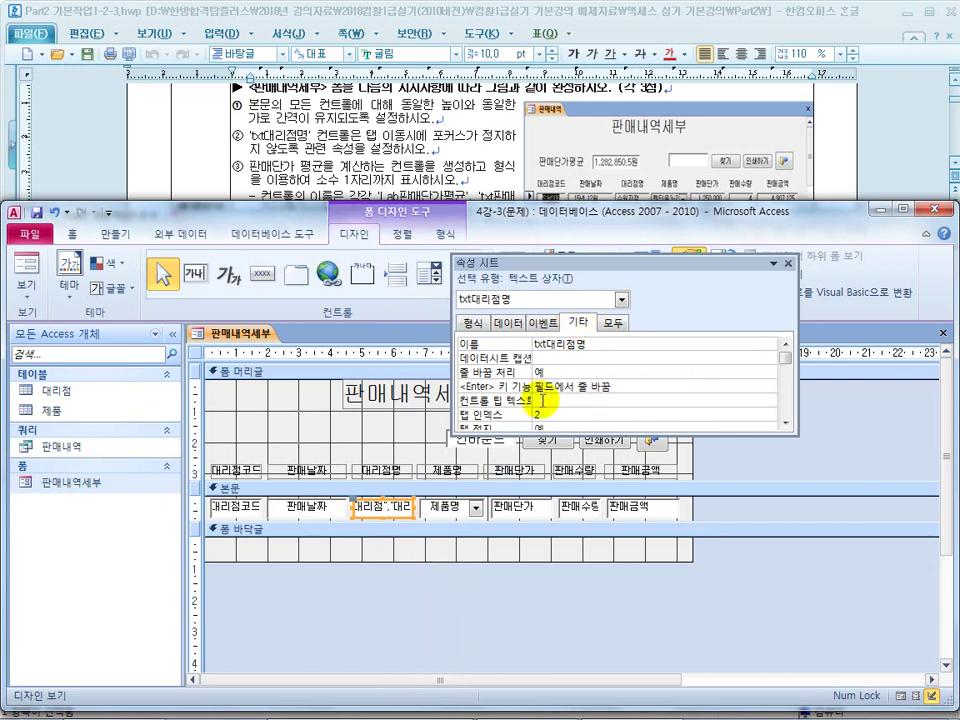
{"action": "left_click_drag", "start_coordinate": [527, 400], "coordinate": [551, 402]}
{"action": "left_click", "coordinate": [572, 402]}
{"action": "left_click", "coordinate": [566, 428]}
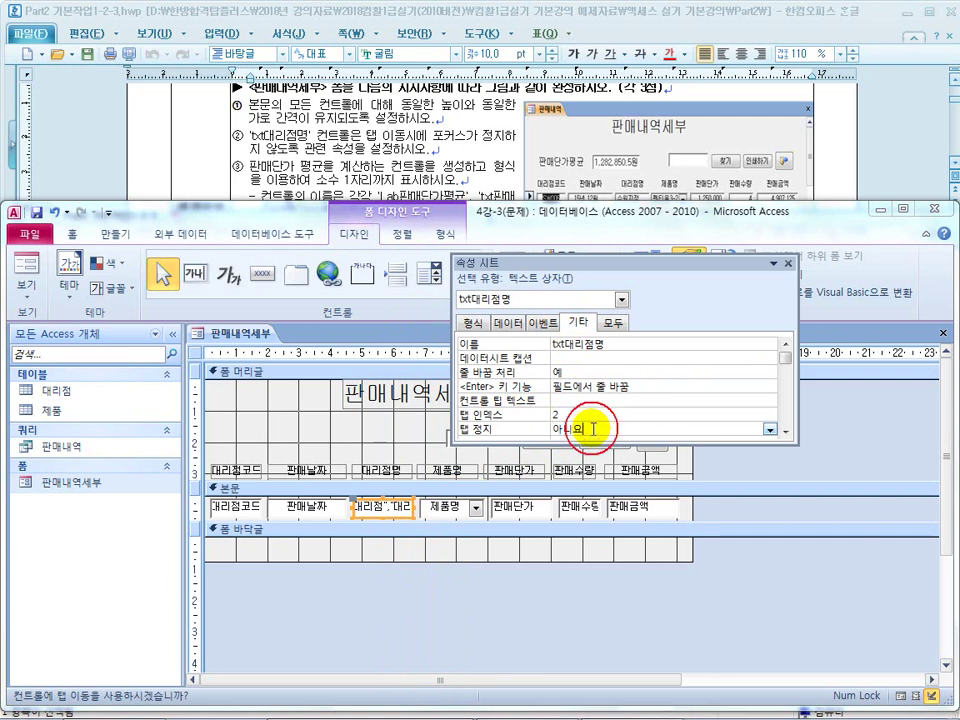
{"action": "left_click", "coordinate": [613, 323]}
{"action": "left_click_drag", "start_coordinate": [783, 419], "coordinate": [791, 355]}
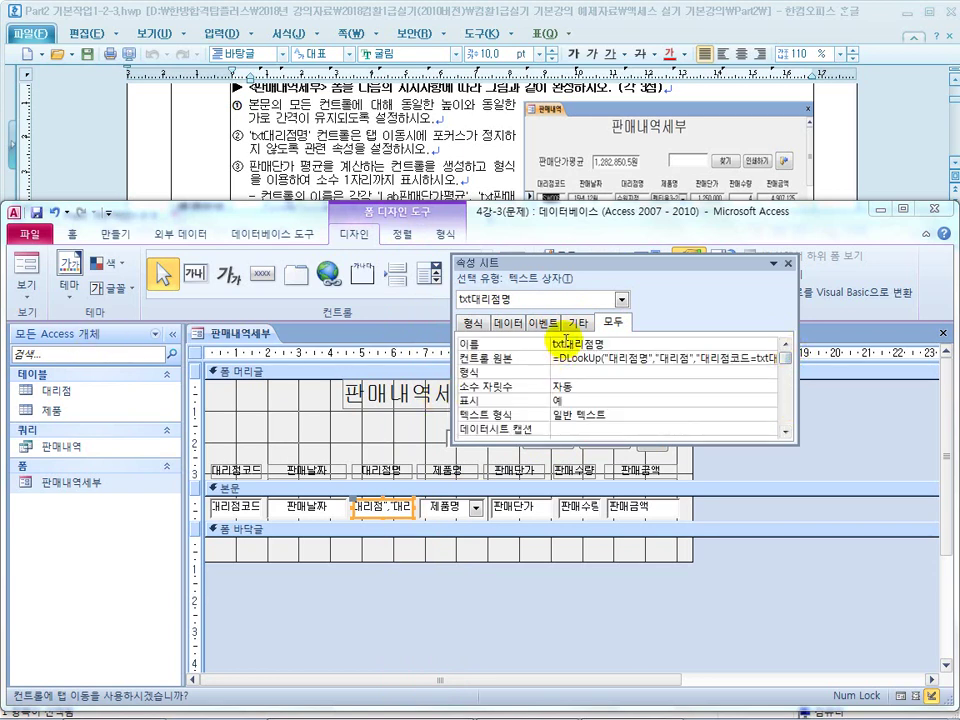
{"action": "left_click", "coordinate": [577, 323]}
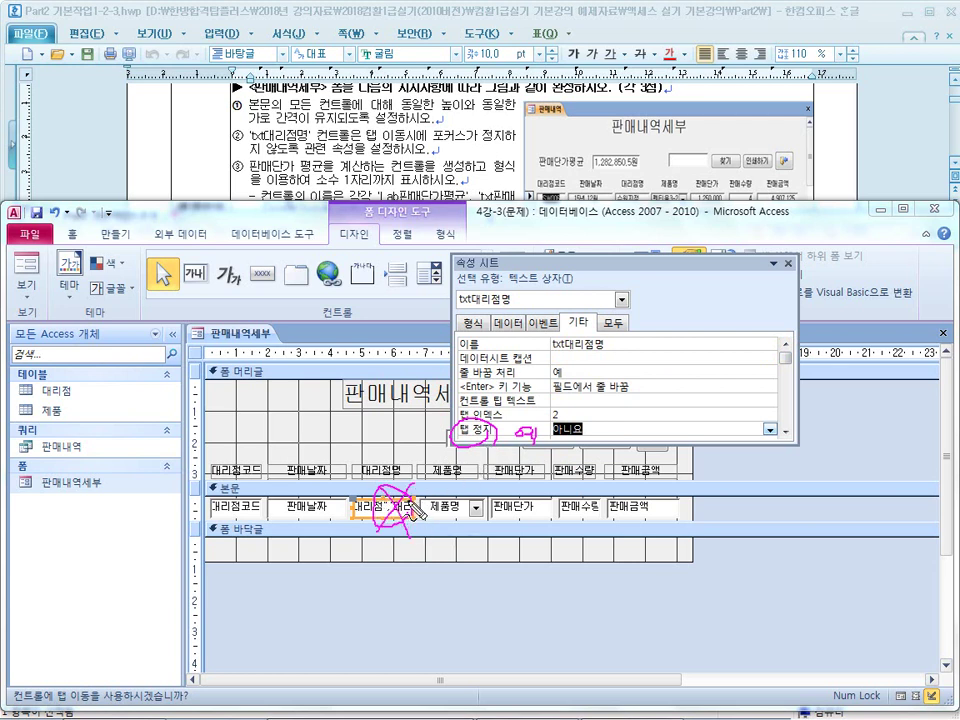
Check in Form View how tabbing moves past 대리점명 in the first record, and return to Design View
{"action": "left_click", "coordinate": [26, 265]}
{"action": "key", "text": "Tab"}
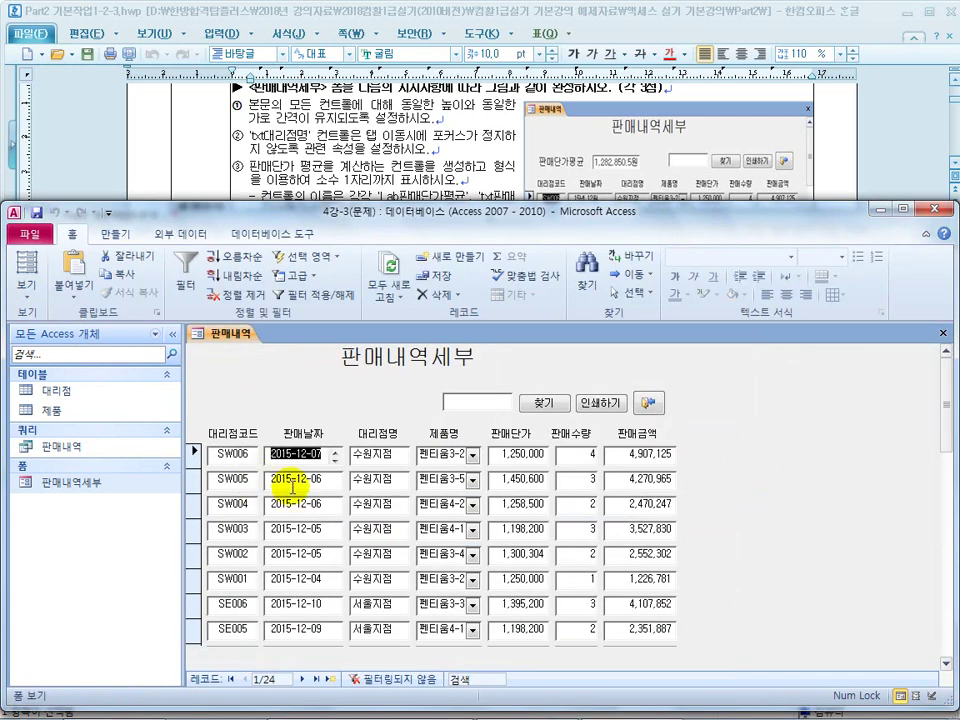
{"action": "key", "text": "Tab"}
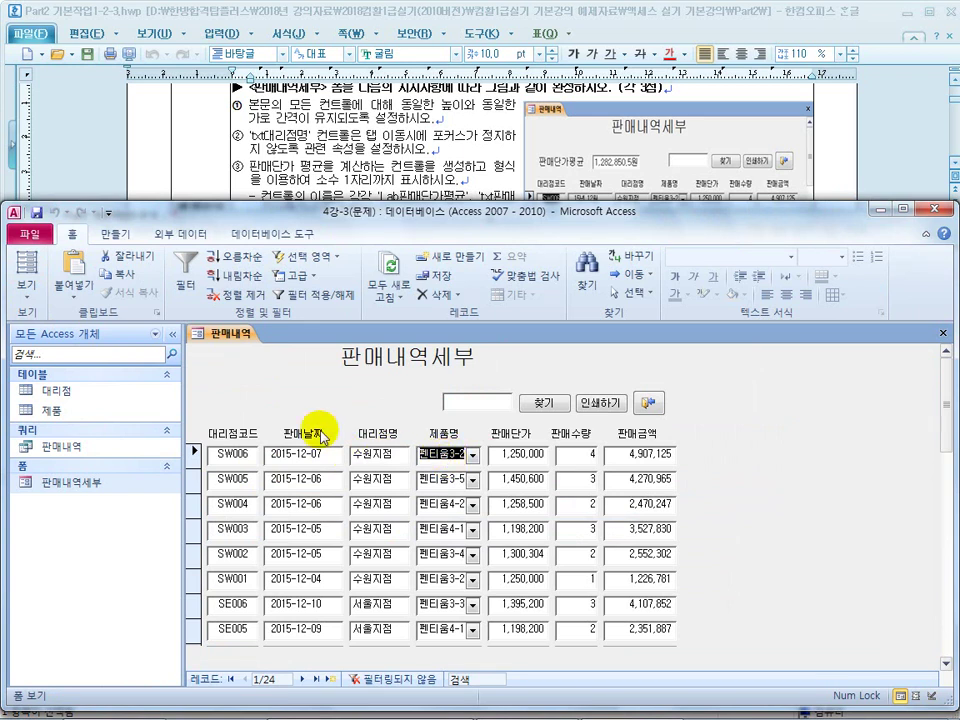
{"action": "left_click", "coordinate": [24, 288]}
{"action": "left_click", "coordinate": [32, 395]}
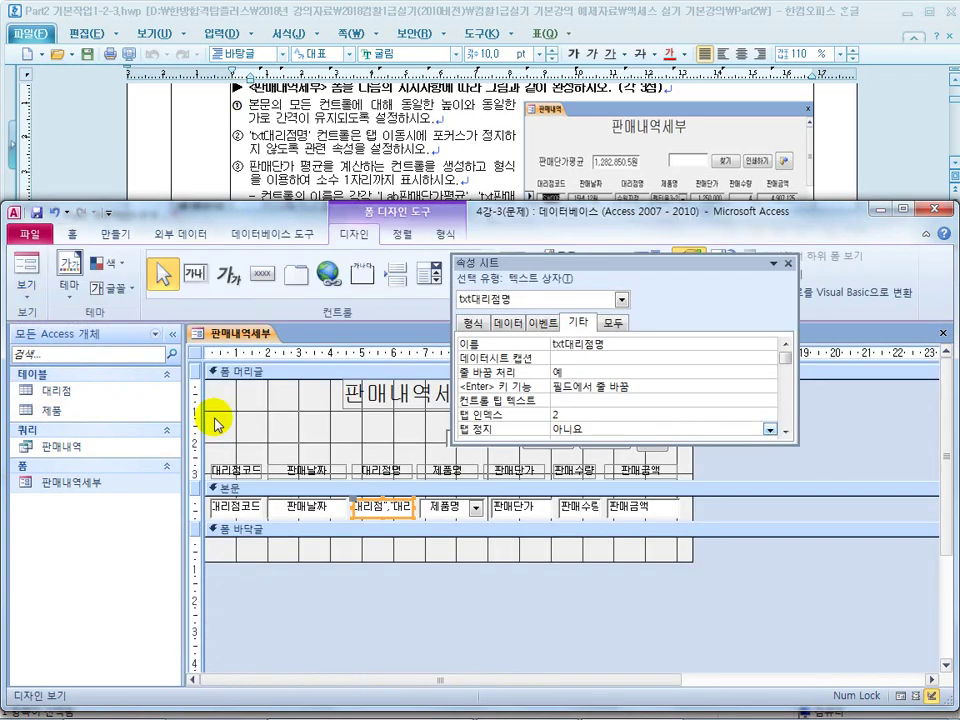
Switch to the Hangul exercise document and read item ③ on the 판매단가 average control, its one-decimal format and control names
{"action": "left_click", "coordinate": [330, 165]}
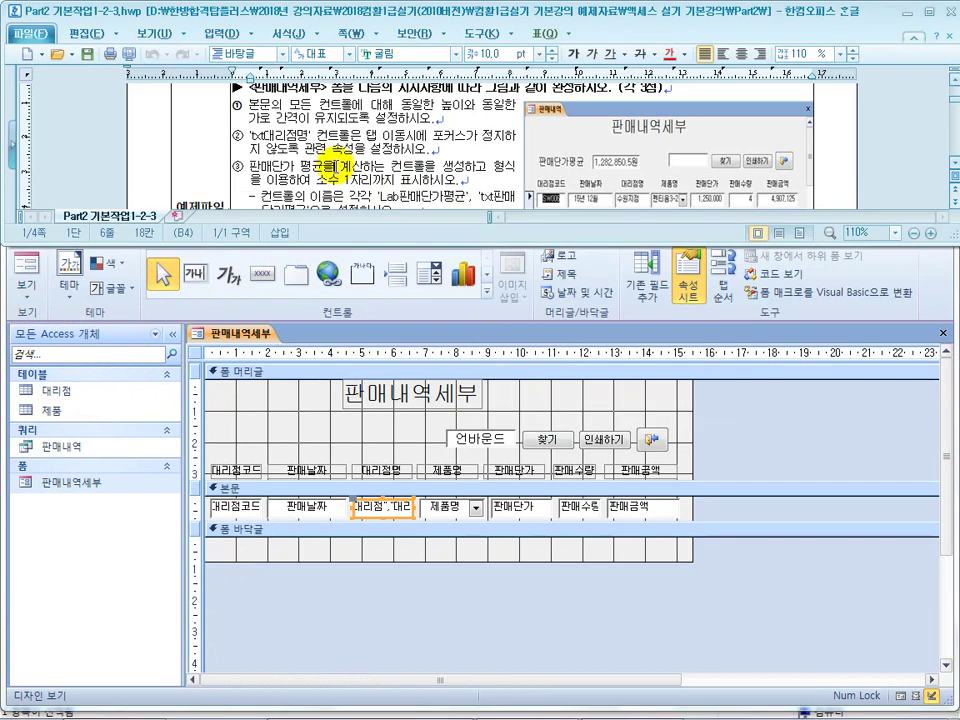
{"action": "scroll", "coordinate": [334, 176], "scroll_direction": "down", "scroll_amount": 1}
{"action": "left_click_drag", "start_coordinate": [280, 113], "coordinate": [305, 117]}
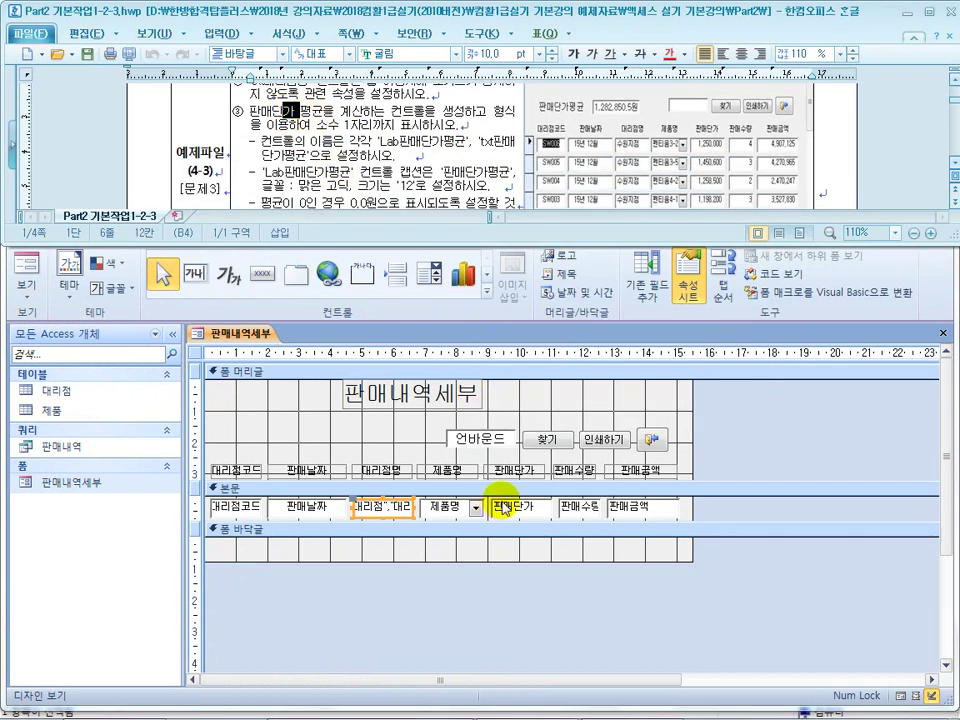
{"action": "left_click_drag", "start_coordinate": [352, 110], "coordinate": [452, 106]}
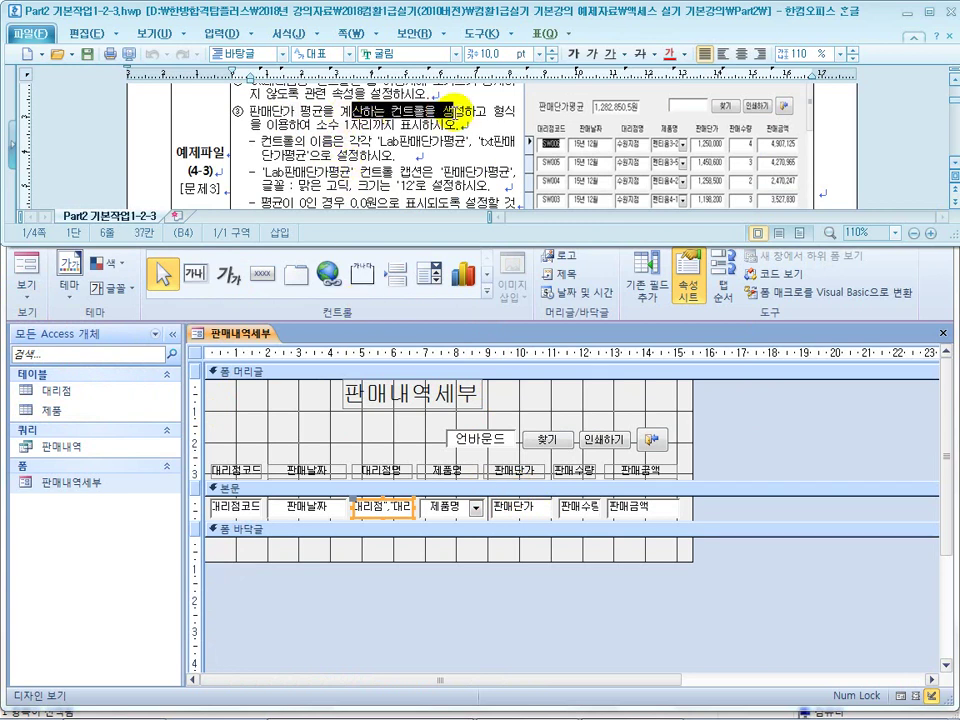
{"action": "left_click", "coordinate": [493, 107]}
{"action": "scroll", "coordinate": [480, 110], "scroll_direction": "up", "scroll_amount": 1}
{"action": "left_click", "coordinate": [270, 140]}
{"action": "left_click_drag", "start_coordinate": [270, 140], "coordinate": [430, 138]}
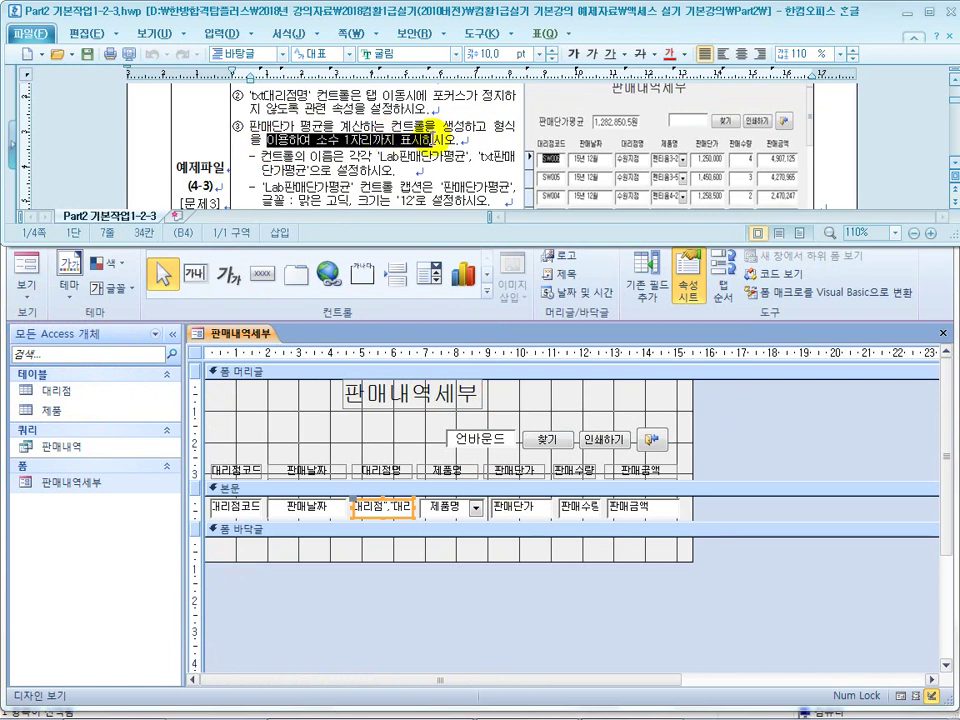
{"action": "left_click_drag", "start_coordinate": [305, 156], "coordinate": [415, 157]}
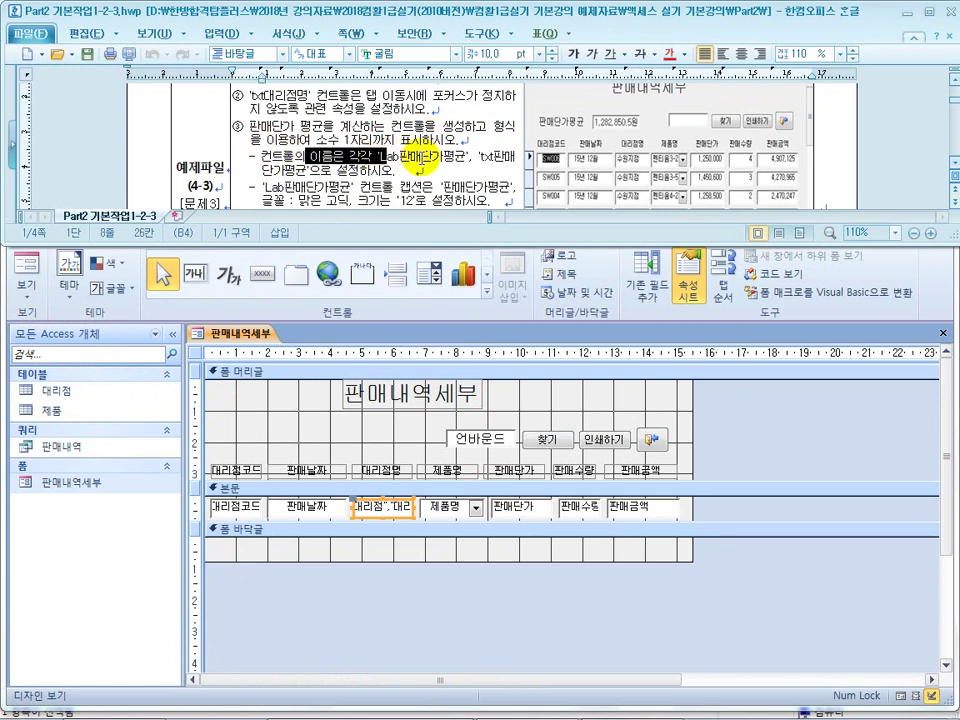
{"action": "left_click", "coordinate": [428, 158]}
{"action": "left_click", "coordinate": [334, 166]}
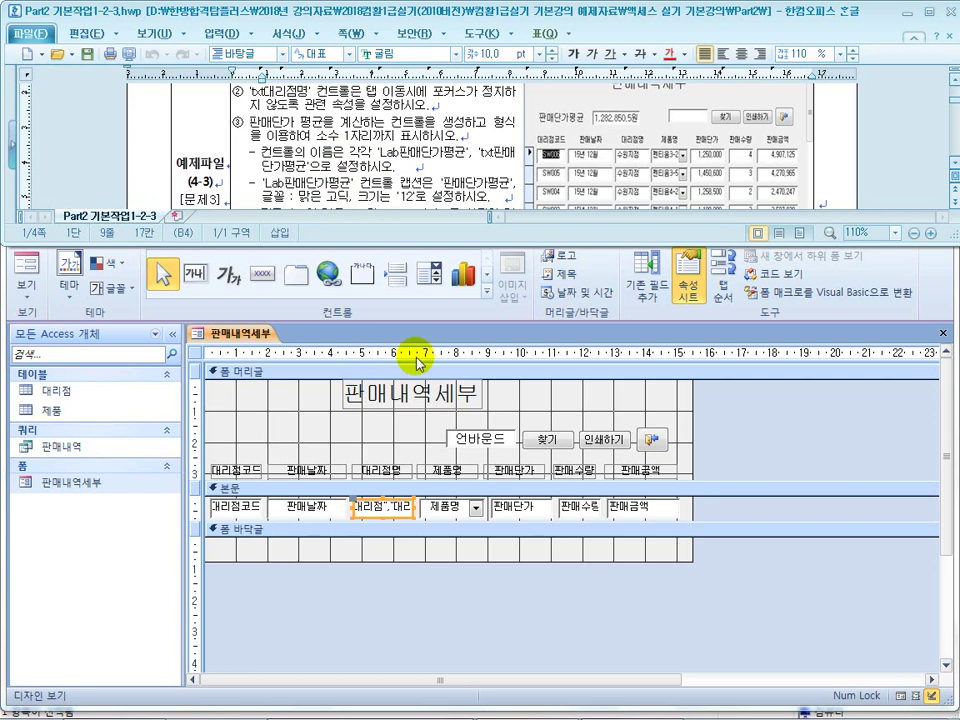
Close Access's property sheet, review the available form controls, and view the exercise document's 판매단가평균 requirements at full window size before restoring it
{"action": "left_click", "coordinate": [498, 312]}
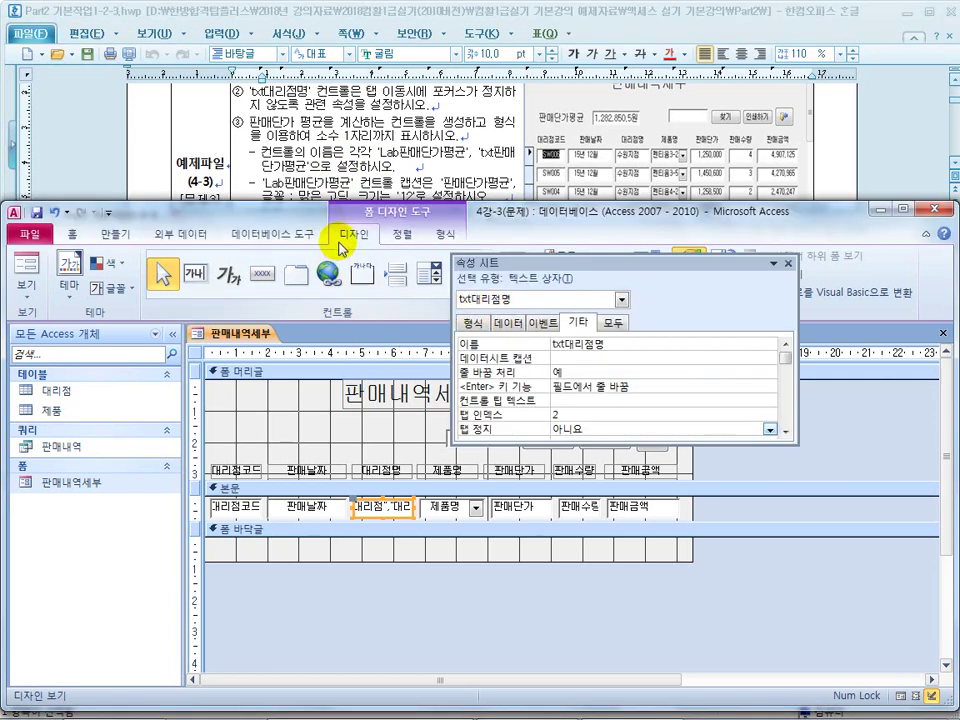
{"action": "left_click", "coordinate": [788, 266]}
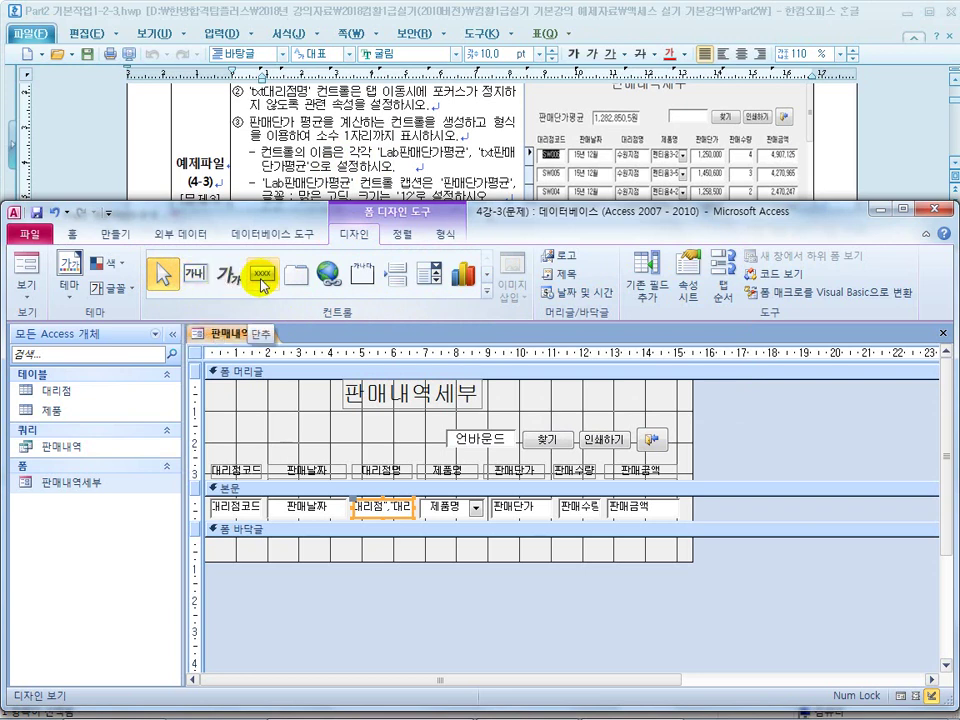
{"action": "left_click", "coordinate": [487, 292]}
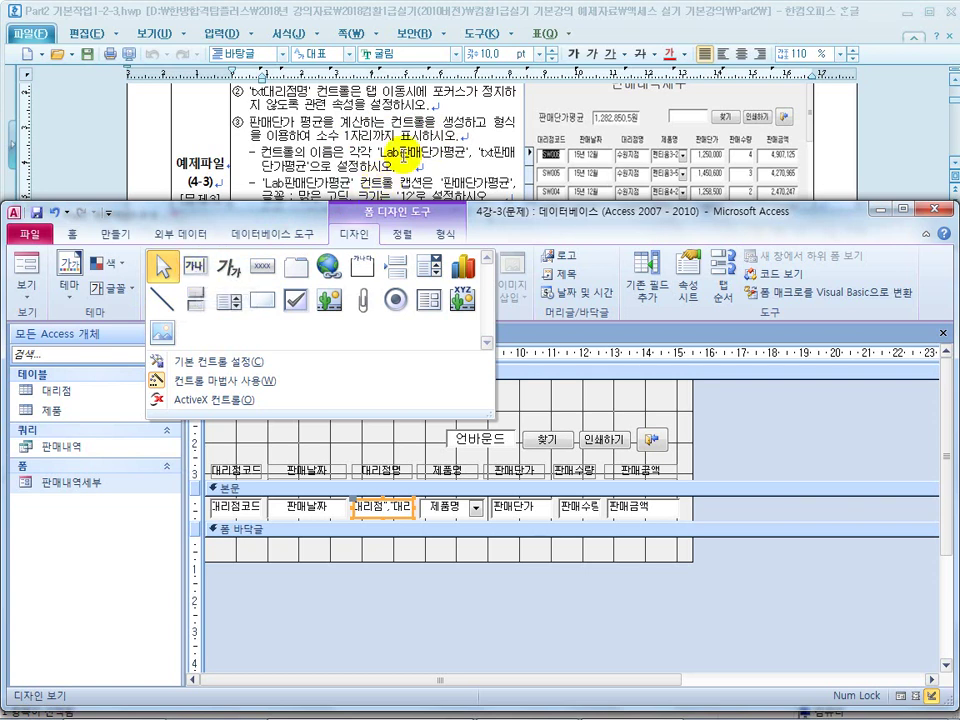
{"action": "left_click", "coordinate": [298, 118]}
{"action": "double_click", "coordinate": [551, 17]}
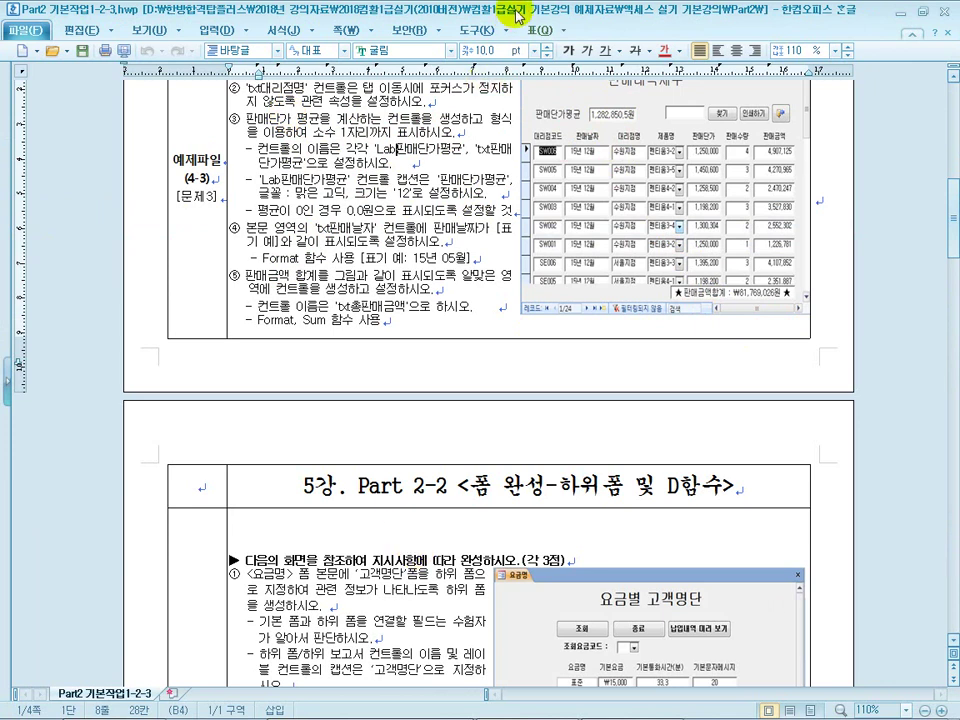
{"action": "double_click", "coordinate": [384, 13]}
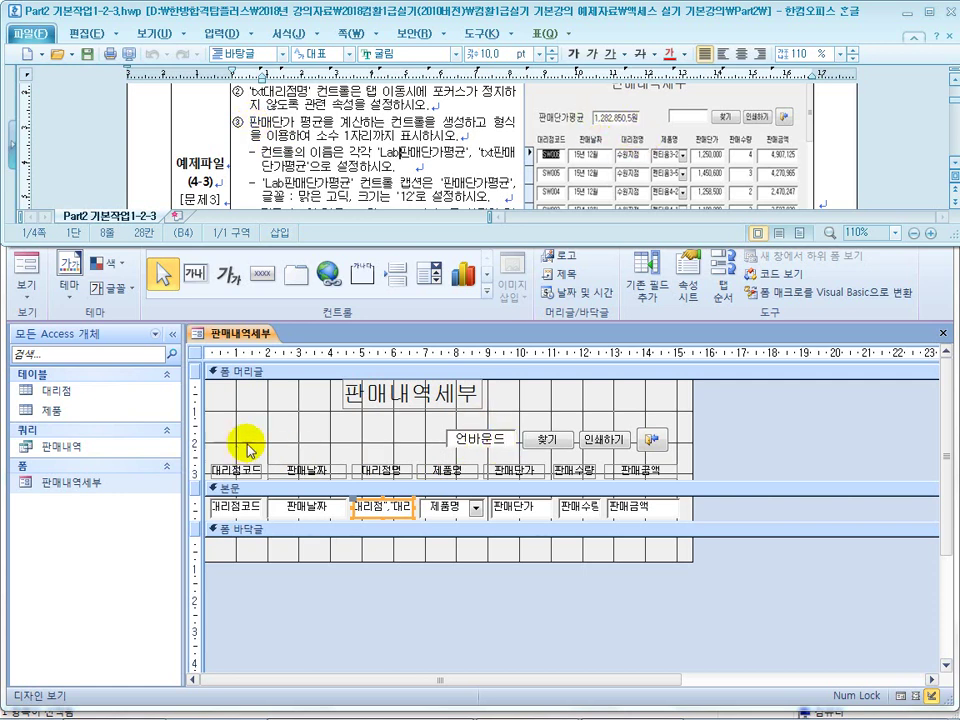
Add an unbound text box with its label to the 폼 머리글 section, level with the 찾기 button, without using the text box wizard
{"action": "left_click", "coordinate": [198, 278]}
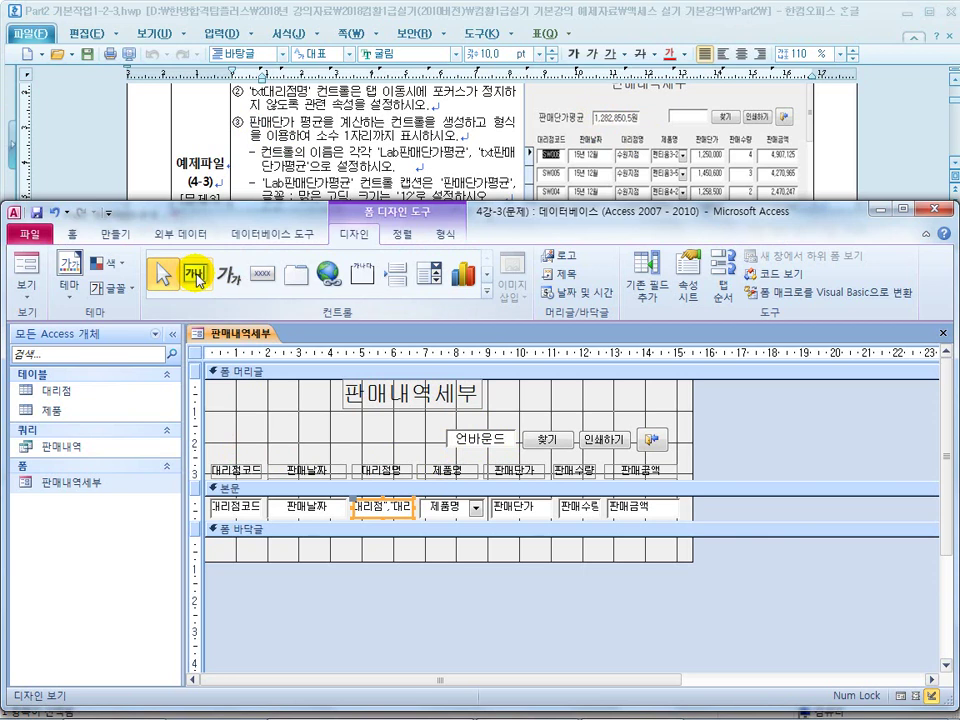
{"action": "left_click", "coordinate": [198, 278]}
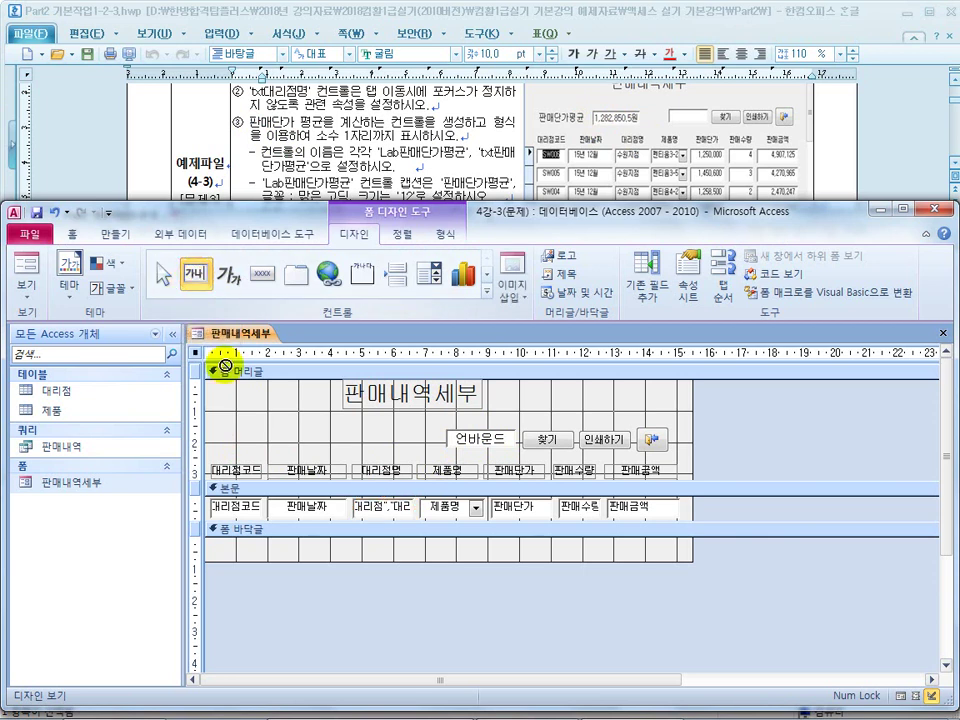
{"action": "left_click", "coordinate": [265, 430]}
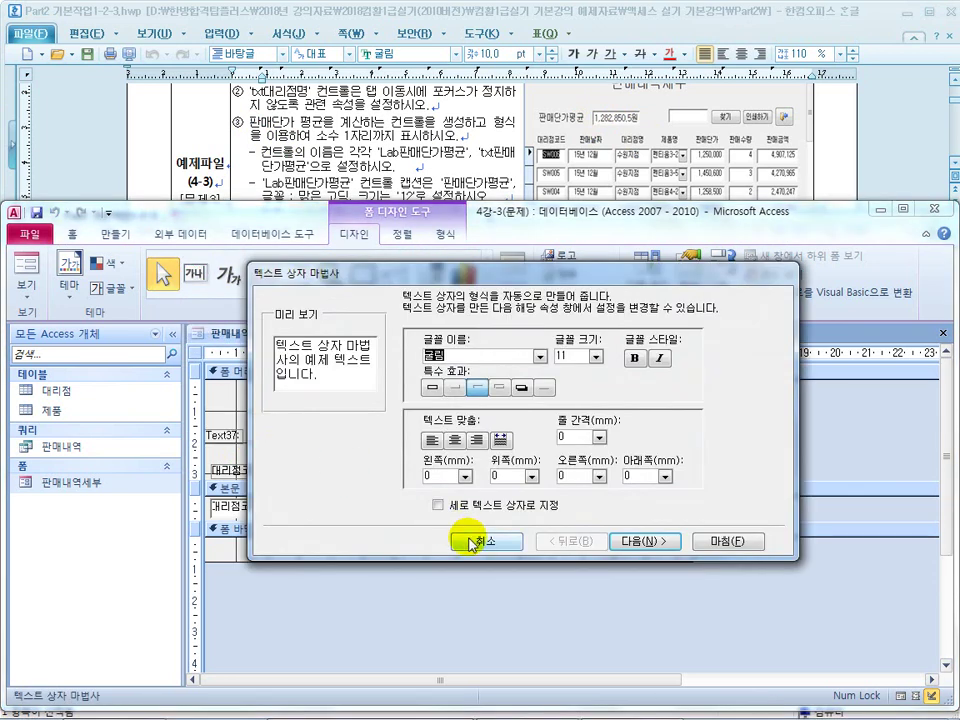
{"action": "left_click", "coordinate": [476, 541]}
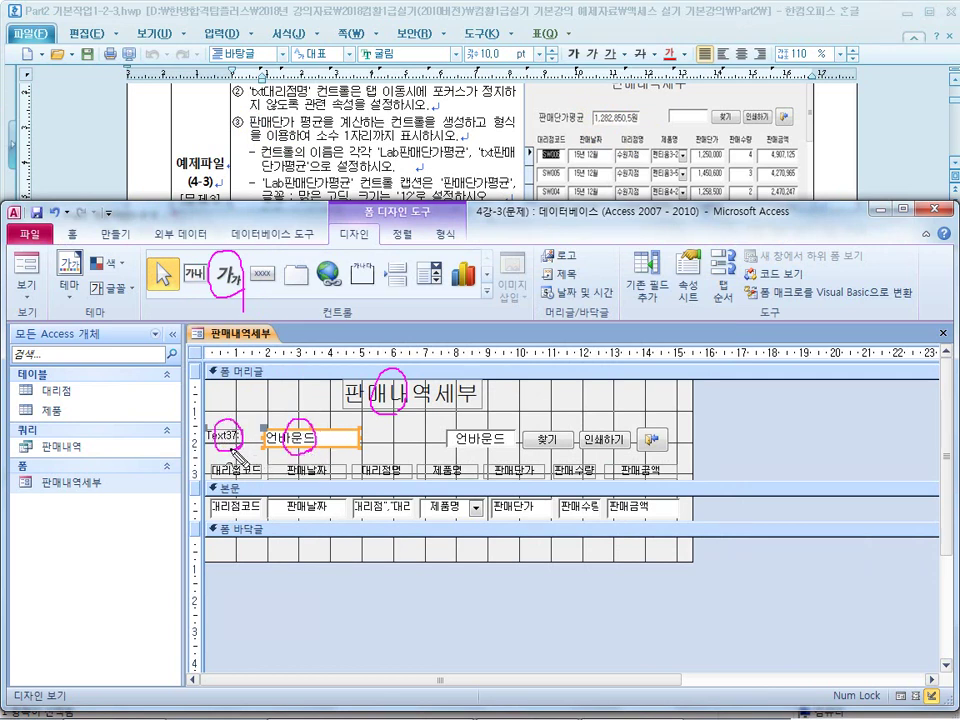
{"action": "key", "text": "Escape"}
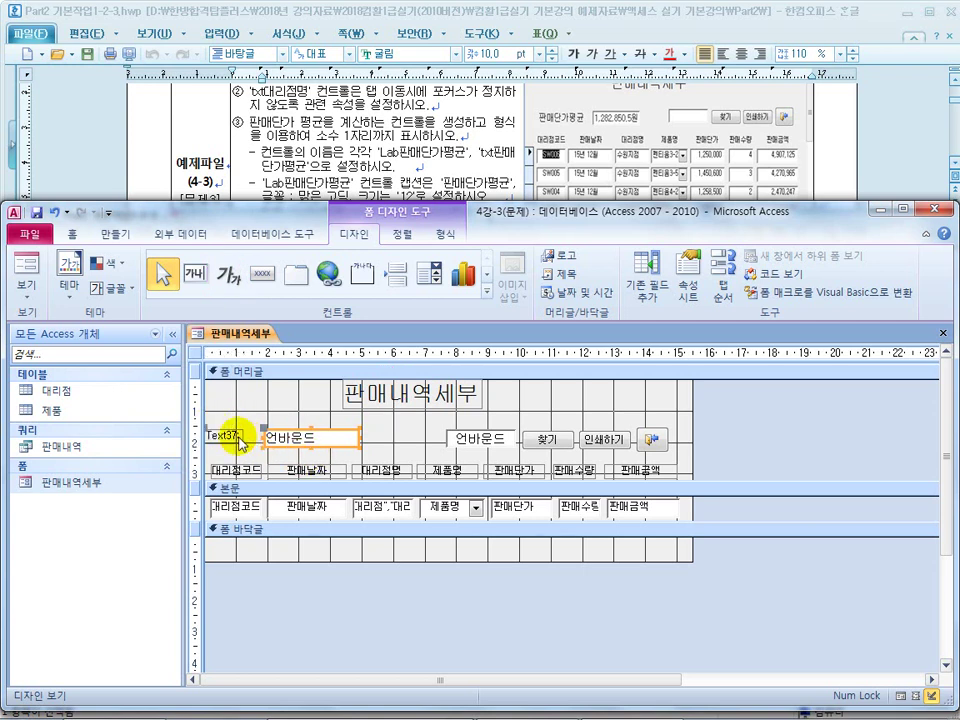
Position the new text box at about the 2 cm ruler mark in 폼 머리글 with its label closely beside it, and select the label
{"action": "left_click_drag", "start_coordinate": [292, 429], "coordinate": [330, 427]}
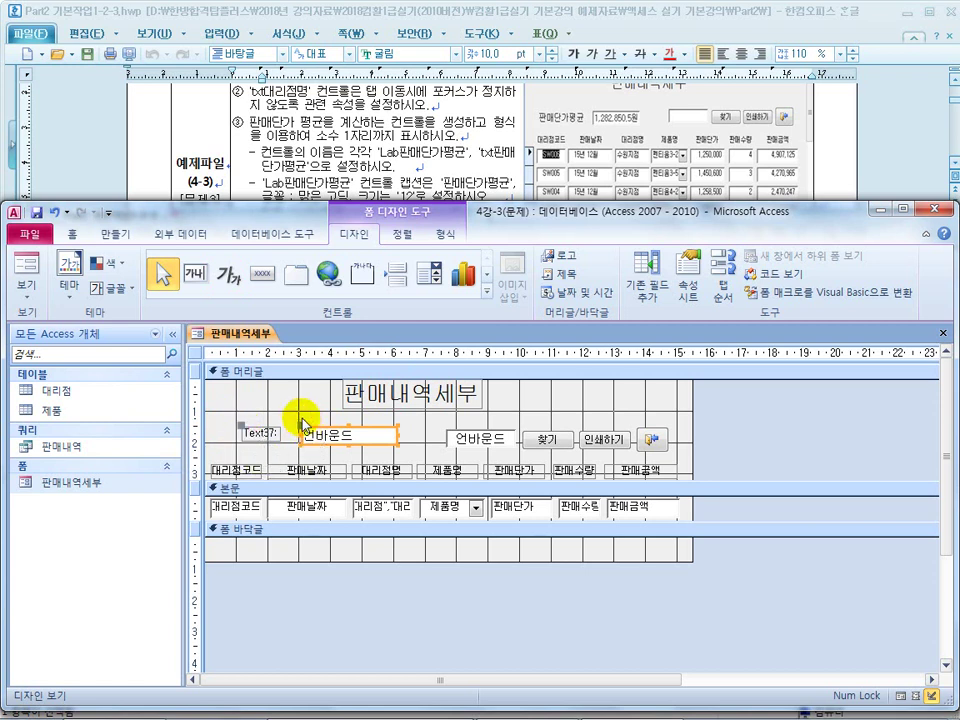
{"action": "mouse_move", "coordinate": [300, 428]}
{"action": "left_mouse_down"}
{"action": "mouse_move", "coordinate": [246, 431]}
{"action": "mouse_move", "coordinate": [285, 428]}
{"action": "left_mouse_up"}
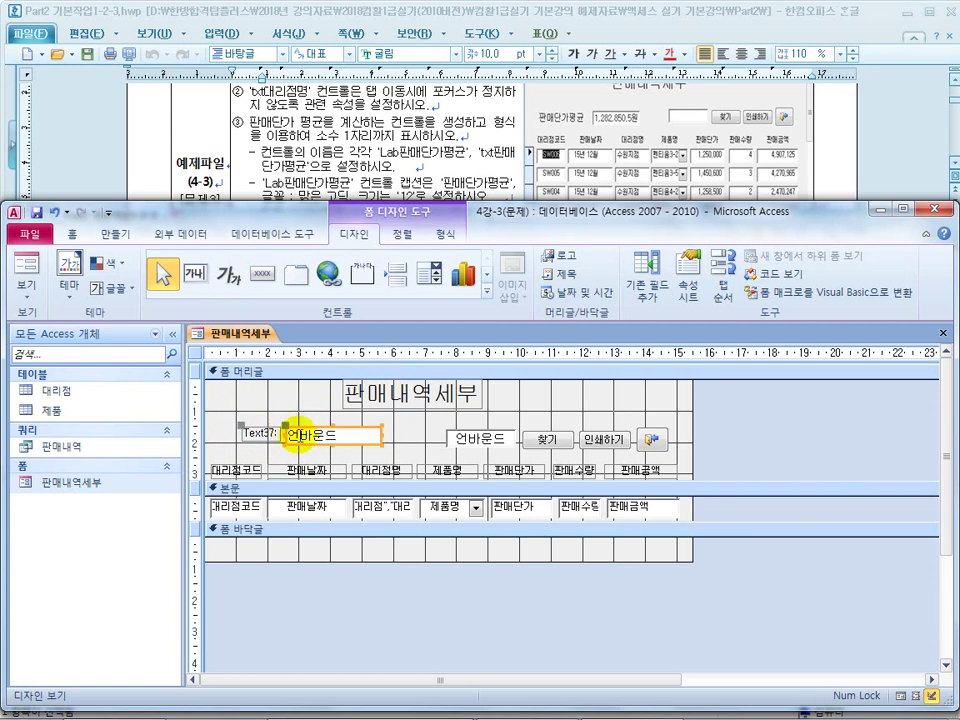
{"action": "left_click_drag", "start_coordinate": [341, 446], "coordinate": [320, 445]}
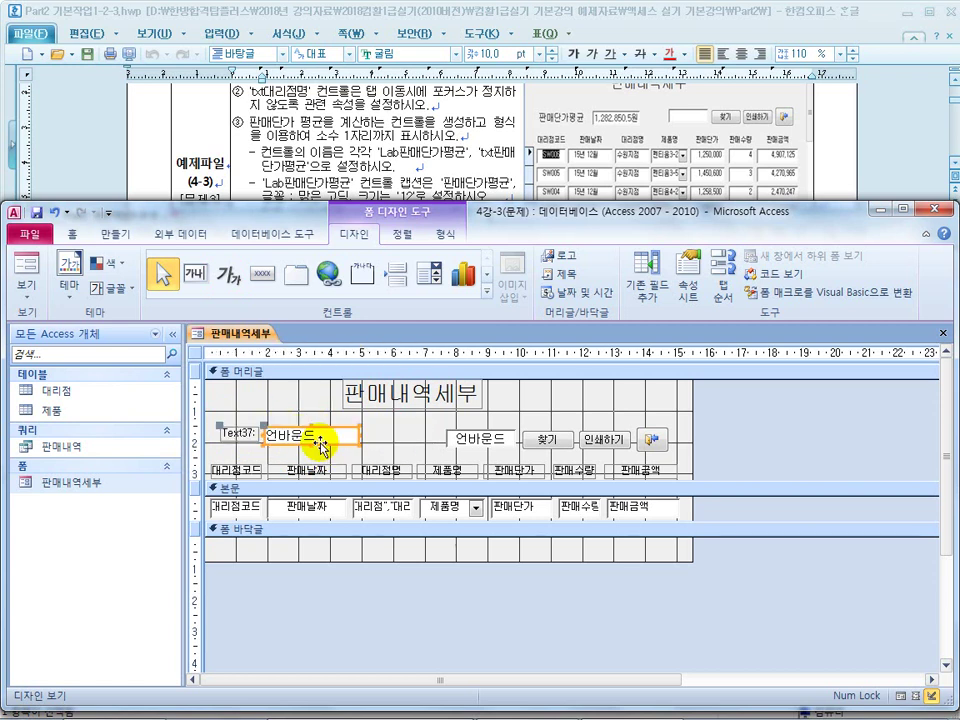
{"action": "left_click", "coordinate": [238, 452]}
{"action": "left_click", "coordinate": [242, 428]}
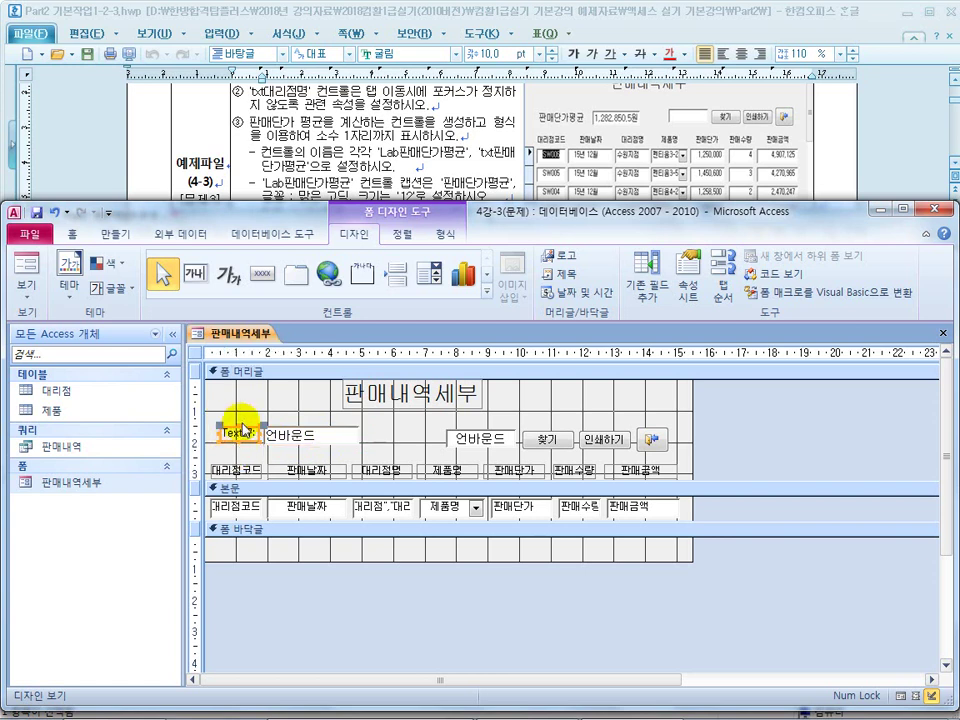
Delete the new text box's label, undo the deletion, and name the label Lab판매단가평균
{"action": "key", "text": "Delete"}
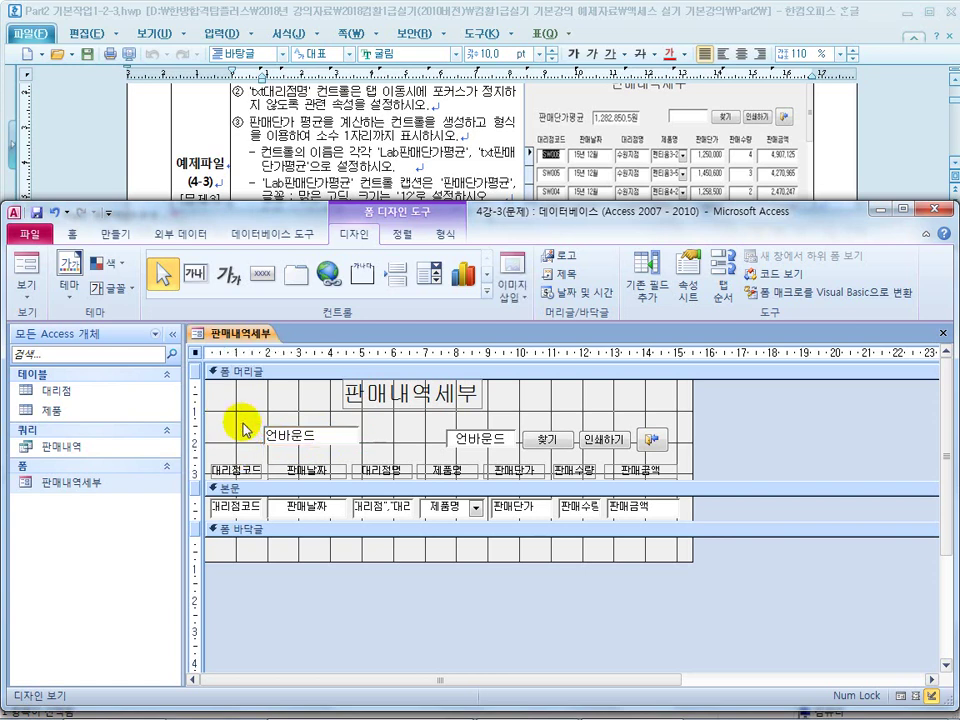
{"action": "key", "text": "ctrl+z"}
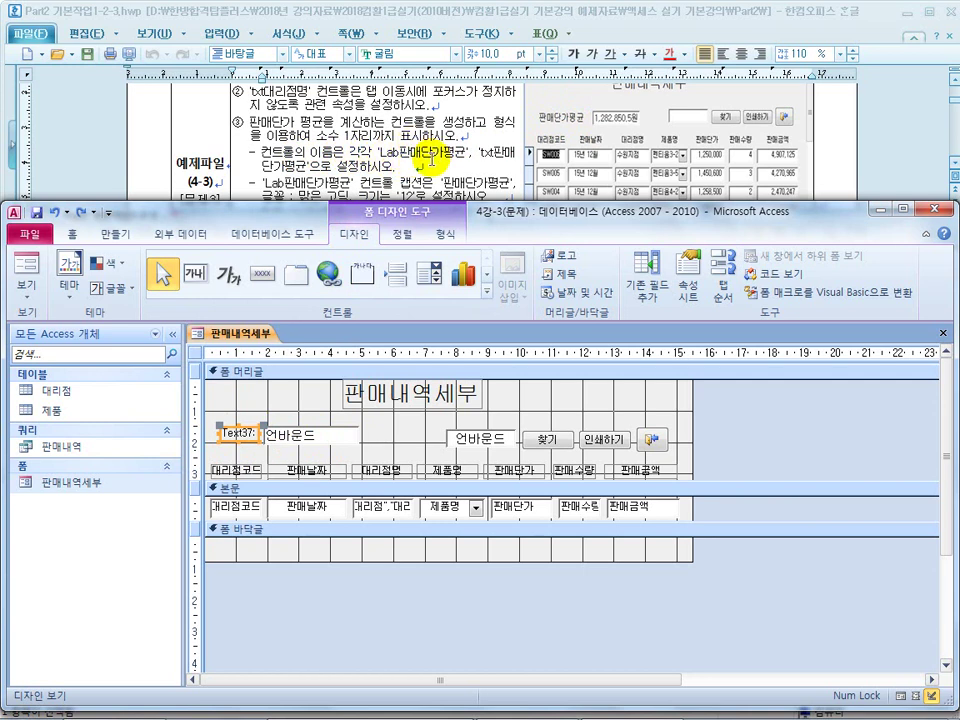
{"action": "right_click", "coordinate": [240, 430]}
{"action": "left_click", "coordinate": [302, 708]}
{"action": "left_click", "coordinate": [612, 323]}
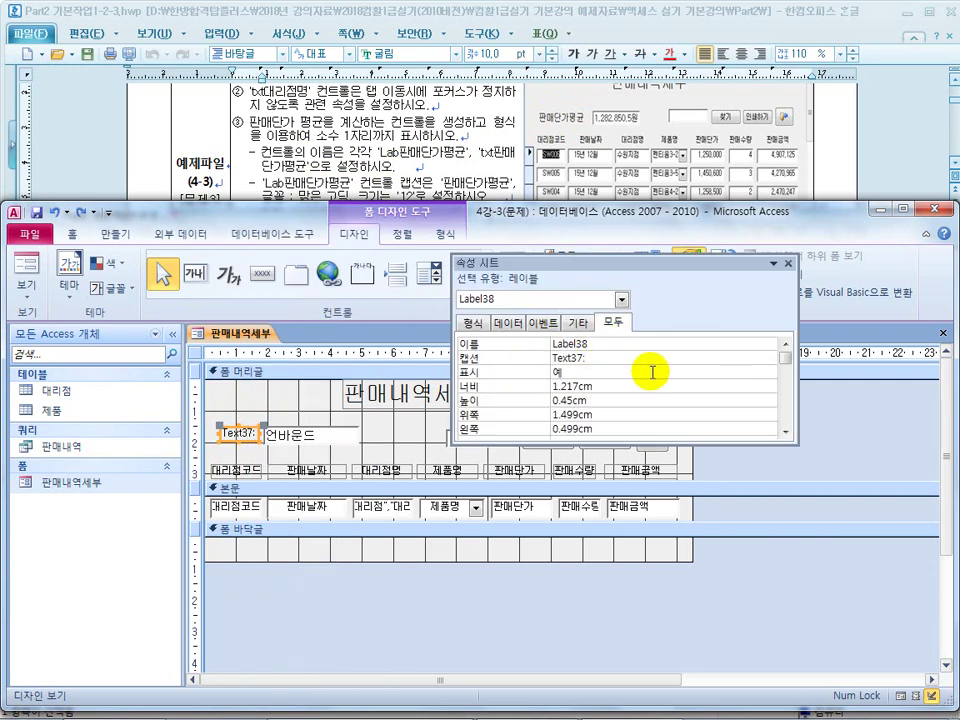
{"action": "left_click", "coordinate": [788, 360]}
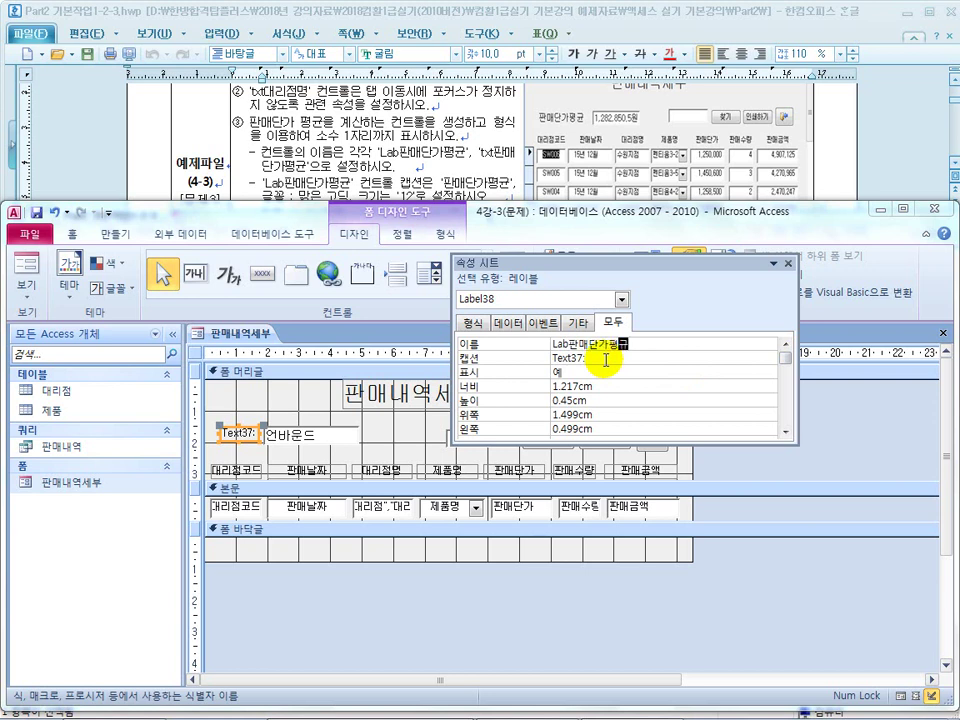
{"action": "type", "text": "Lab판매단가평균"}
{"action": "key", "text": "Return"}
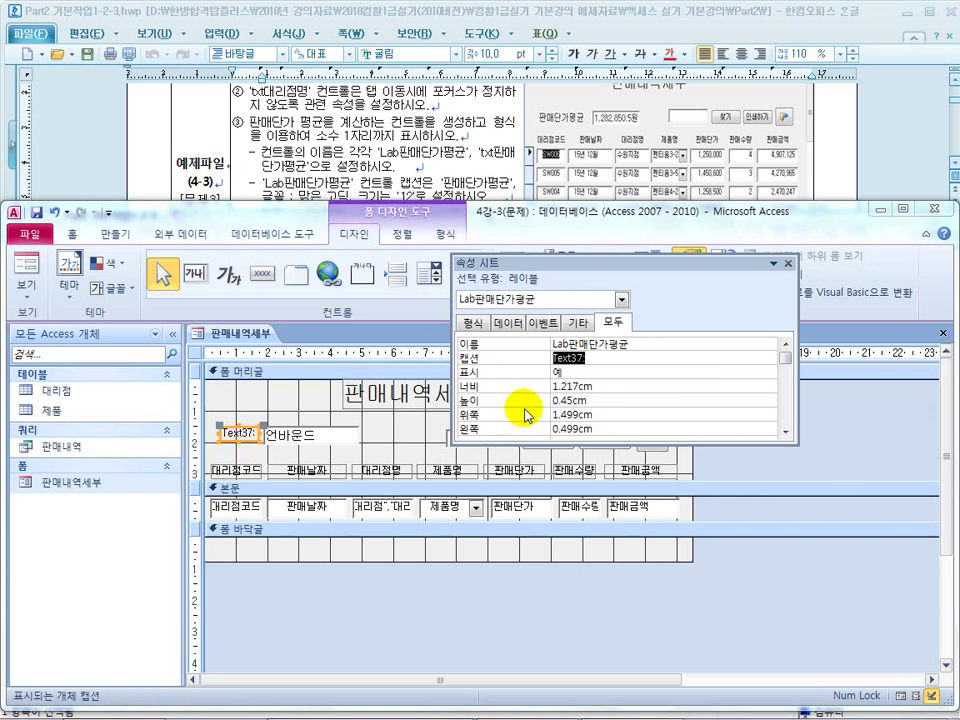
Name the new unbound text box in 폼 머리글 txt판매단가평균
{"action": "left_click", "coordinate": [298, 440]}
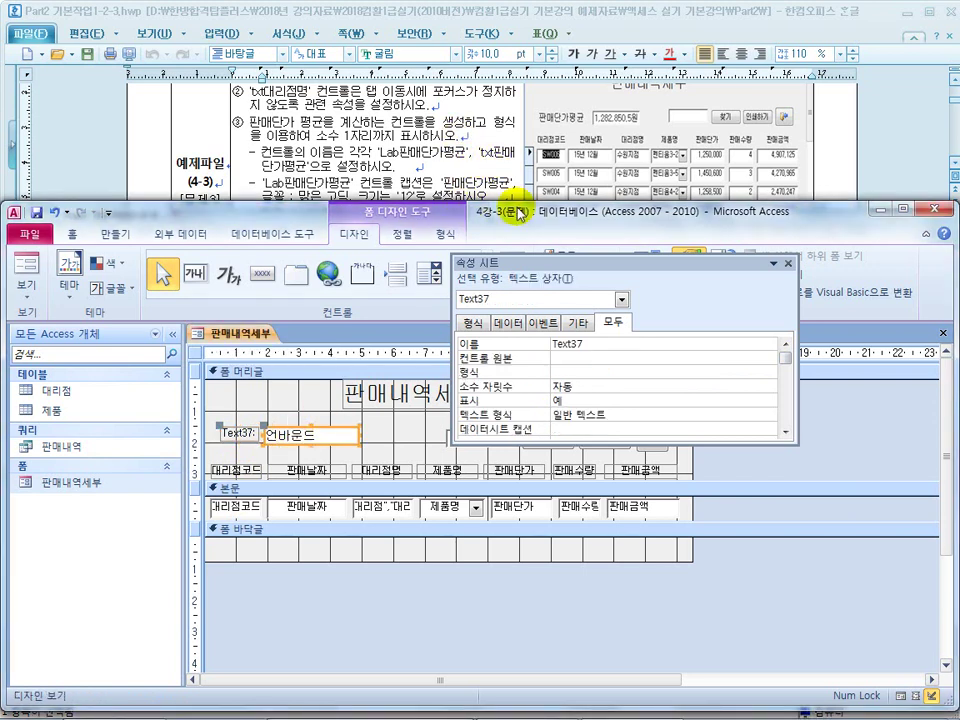
{"action": "left_click", "coordinate": [521, 340]}
{"action": "type", "text": "ㅅ"}
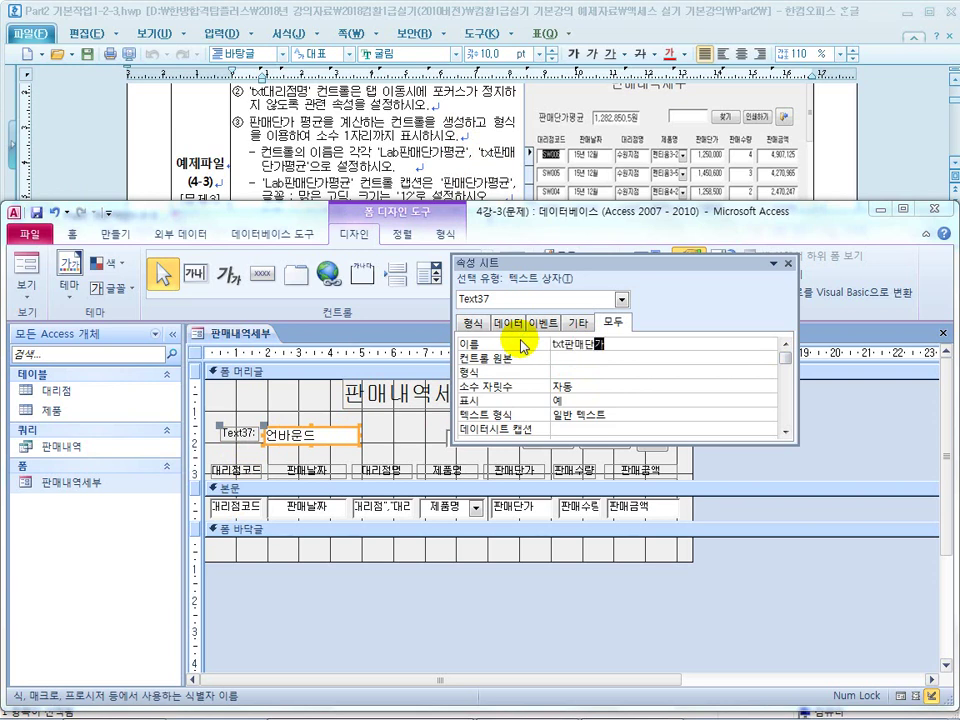
{"action": "key", "text": "Return"}
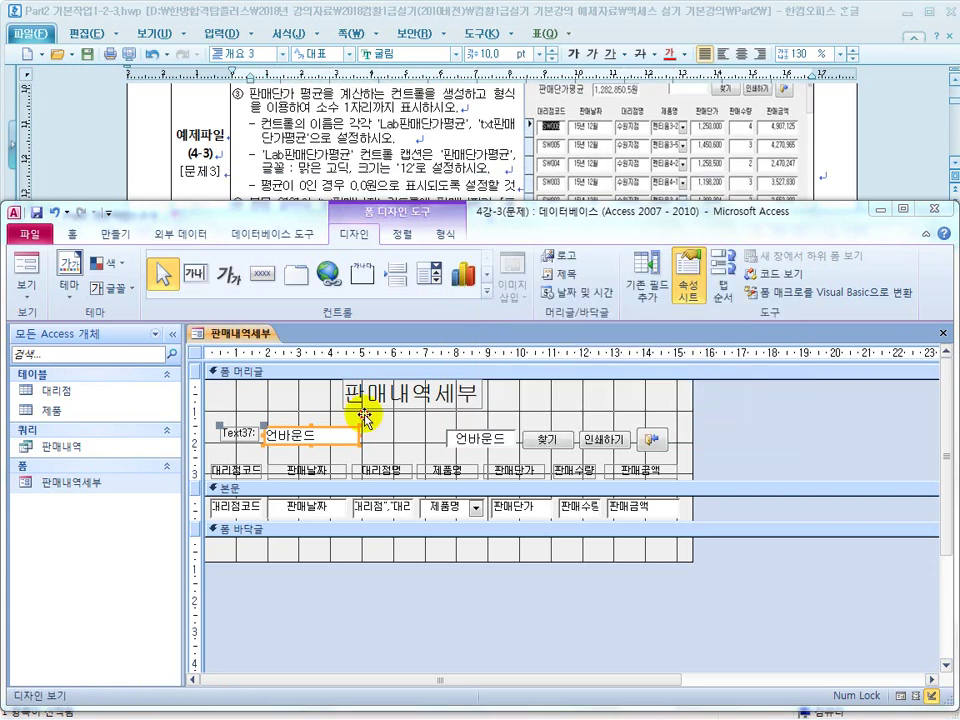
{"action": "left_click", "coordinate": [359, 428]}
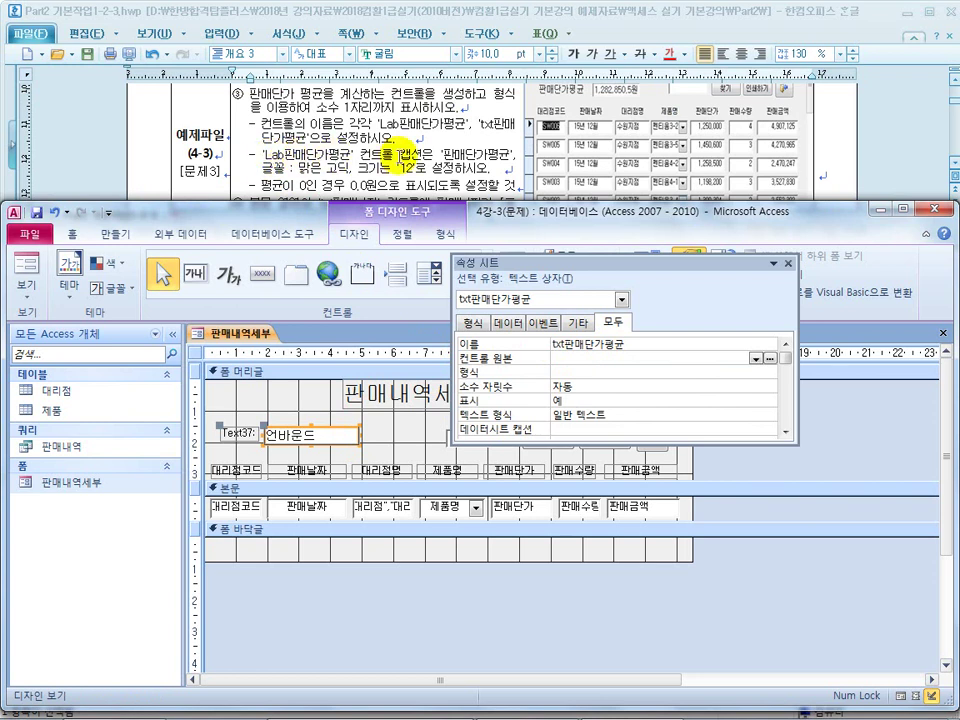
Check the exercise document for the caption and font requirements of Lab판매단가평균 and compare its sample form image
{"action": "left_click", "coordinate": [237, 433]}
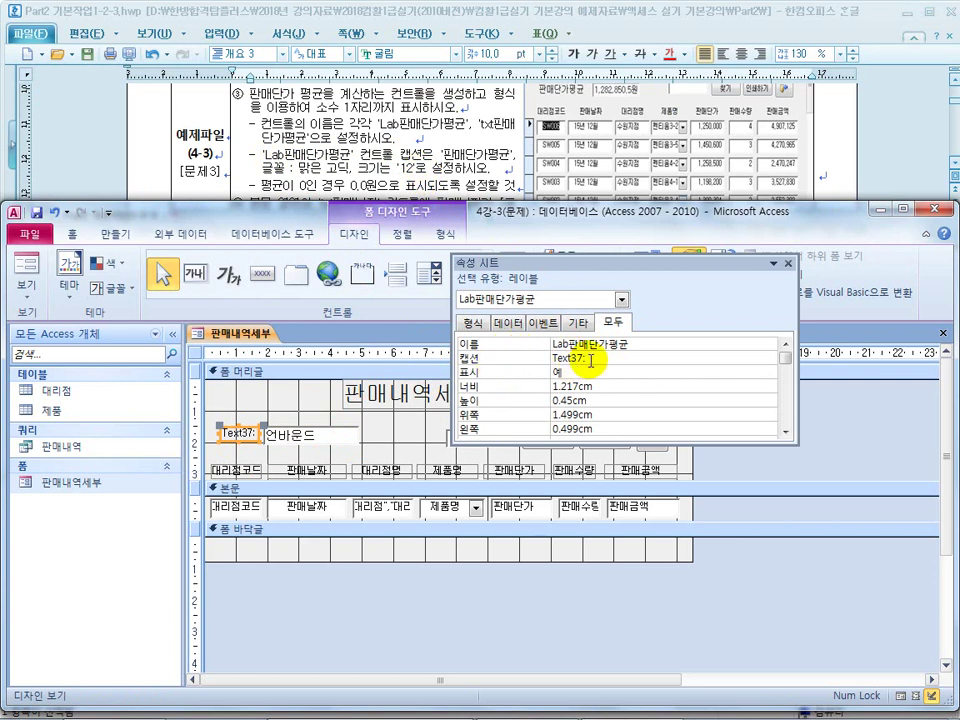
{"action": "left_click_drag", "start_coordinate": [590, 360], "coordinate": [548, 360]}
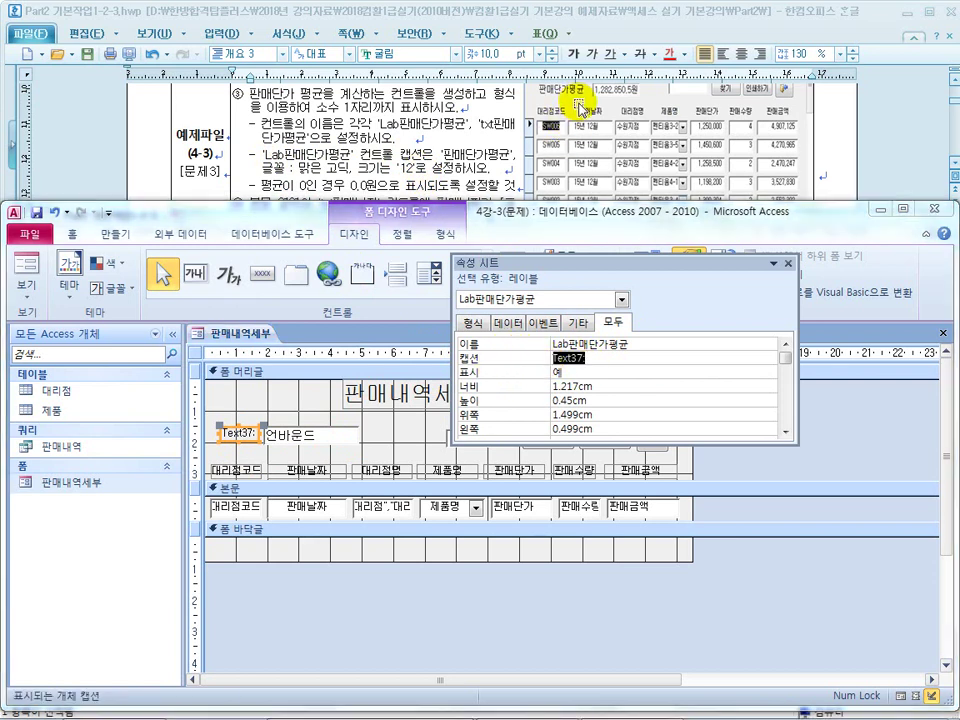
{"action": "left_click", "coordinate": [386, 146]}
{"action": "scroll", "coordinate": [287, 107], "scroll_direction": "up", "scroll_amount": 1}
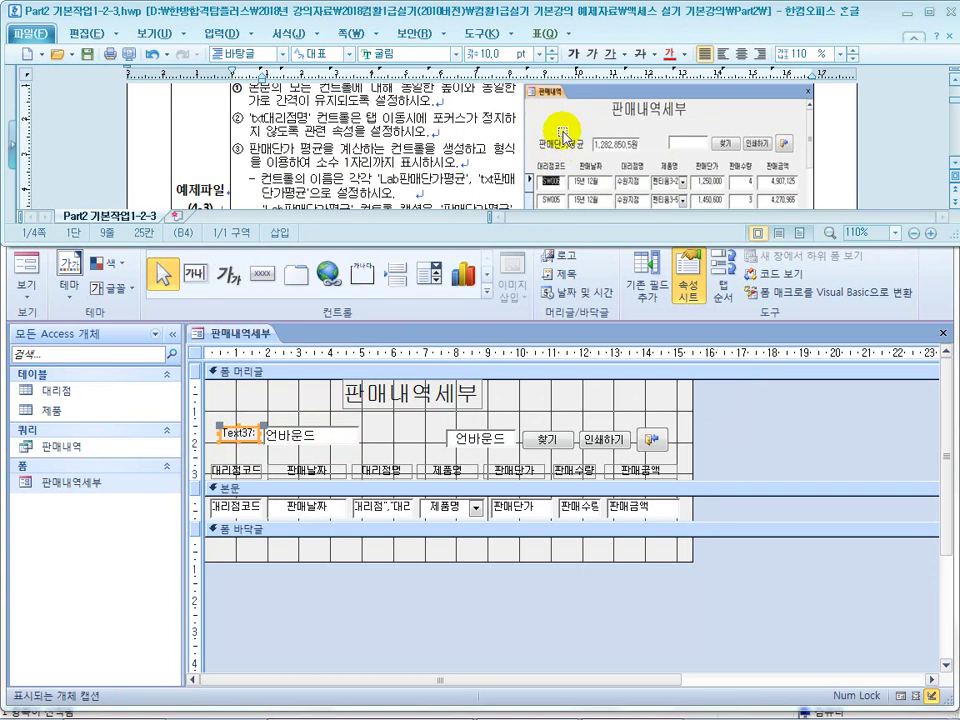
{"action": "left_click", "coordinate": [260, 447]}
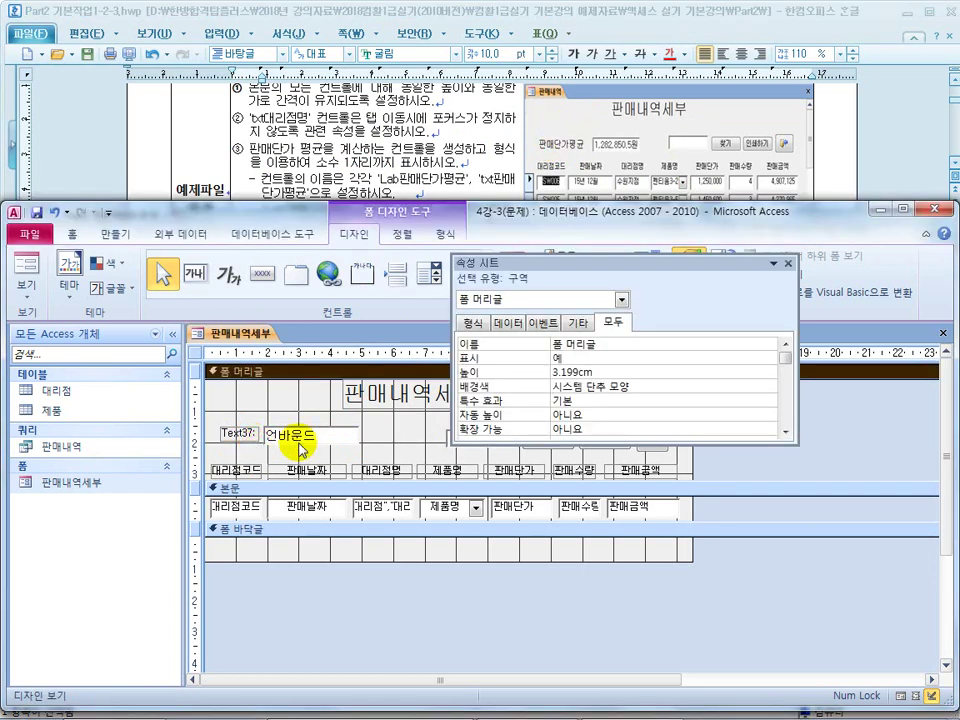
{"action": "left_click", "coordinate": [236, 434]}
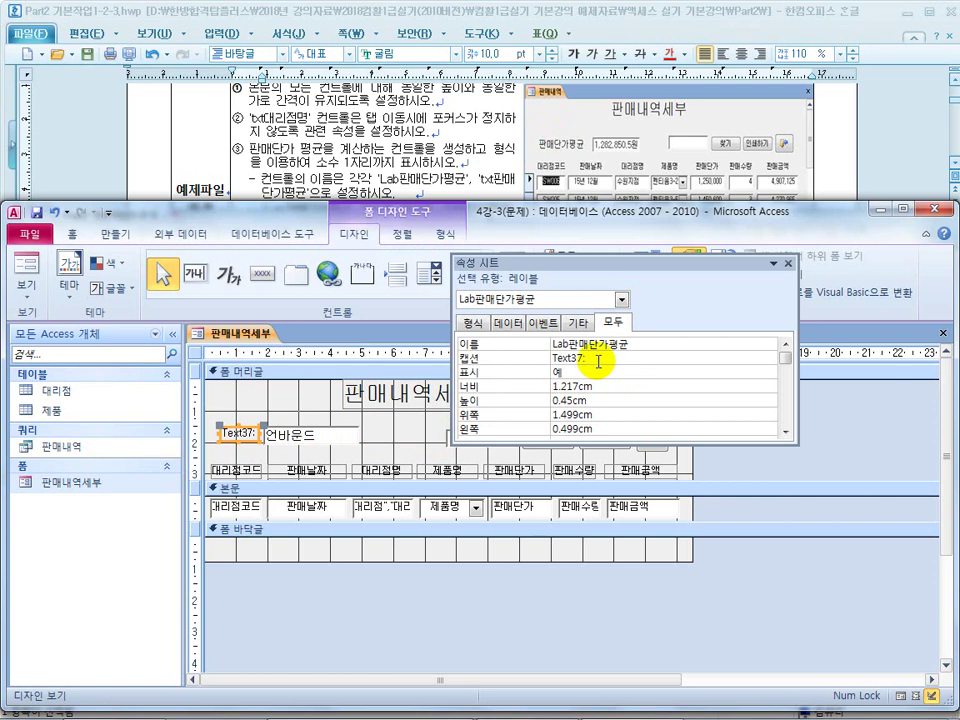
{"action": "left_click", "coordinate": [521, 358]}
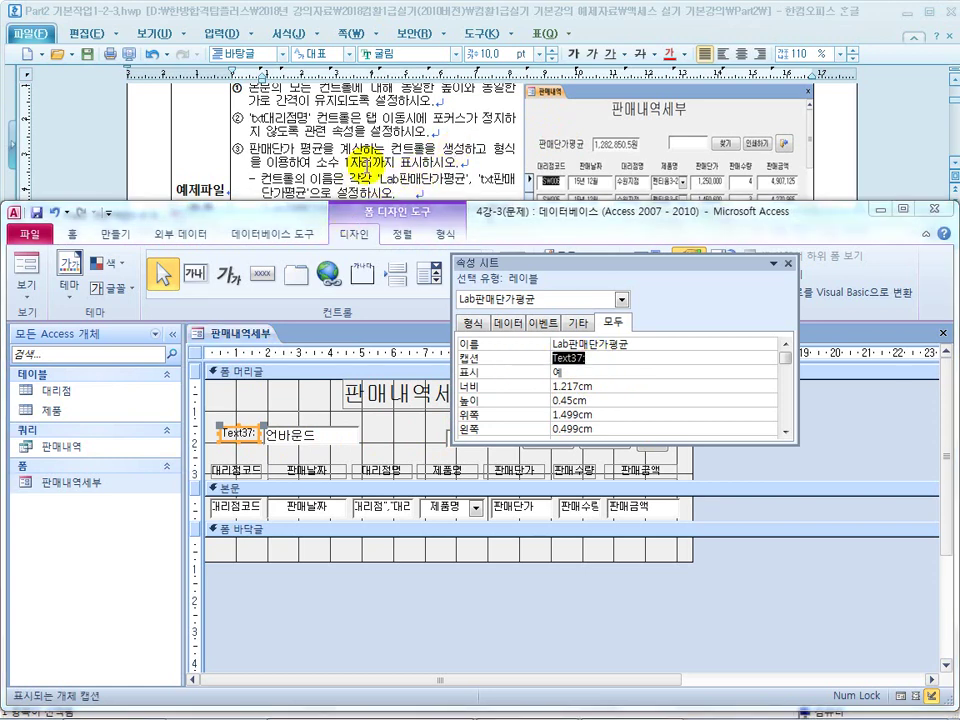
{"action": "left_click", "coordinate": [362, 160]}
{"action": "scroll", "coordinate": [365, 165], "scroll_direction": "down", "scroll_amount": 2}
{"action": "scroll", "coordinate": [368, 170], "scroll_direction": "down", "scroll_amount": 1}
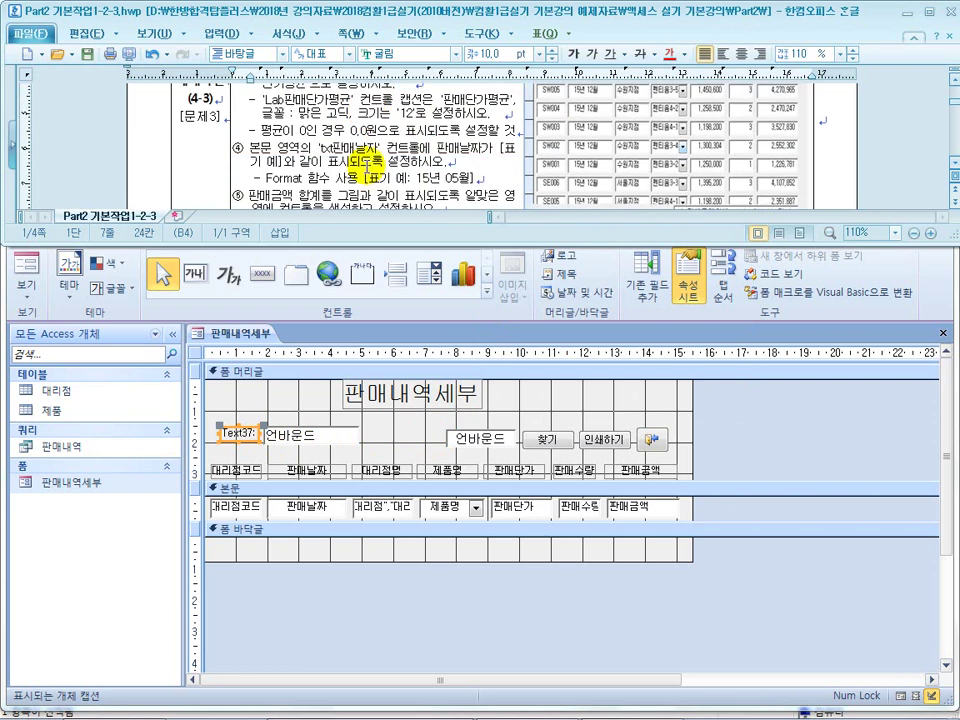
Set the caption of the Lab판매단가평균 label to 판매단가평균
{"action": "left_click", "coordinate": [245, 432]}
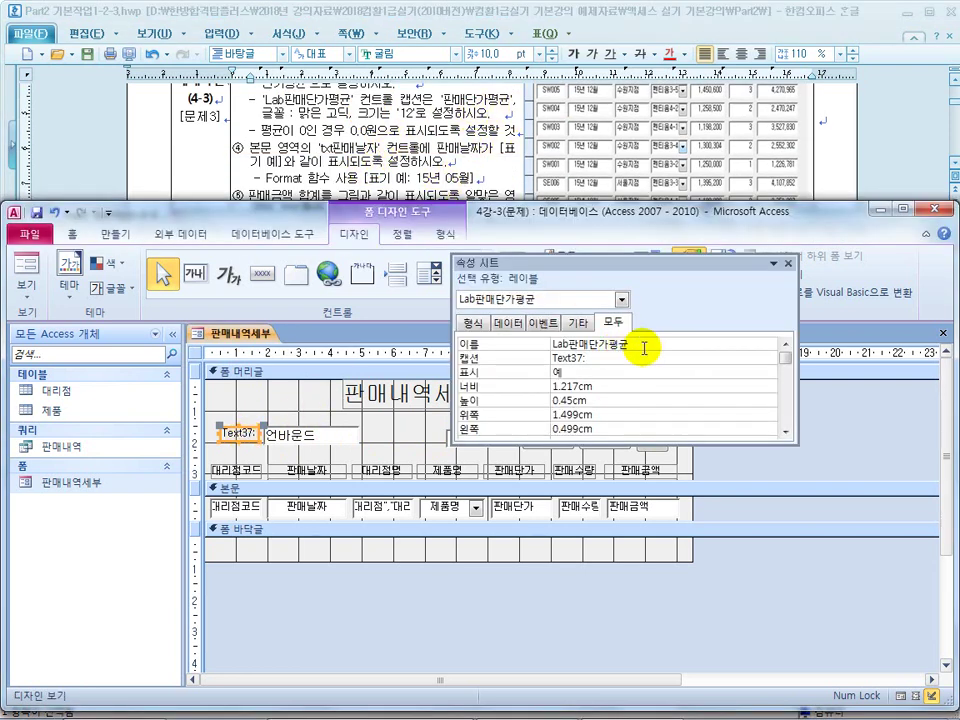
{"action": "left_click", "coordinate": [495, 362]}
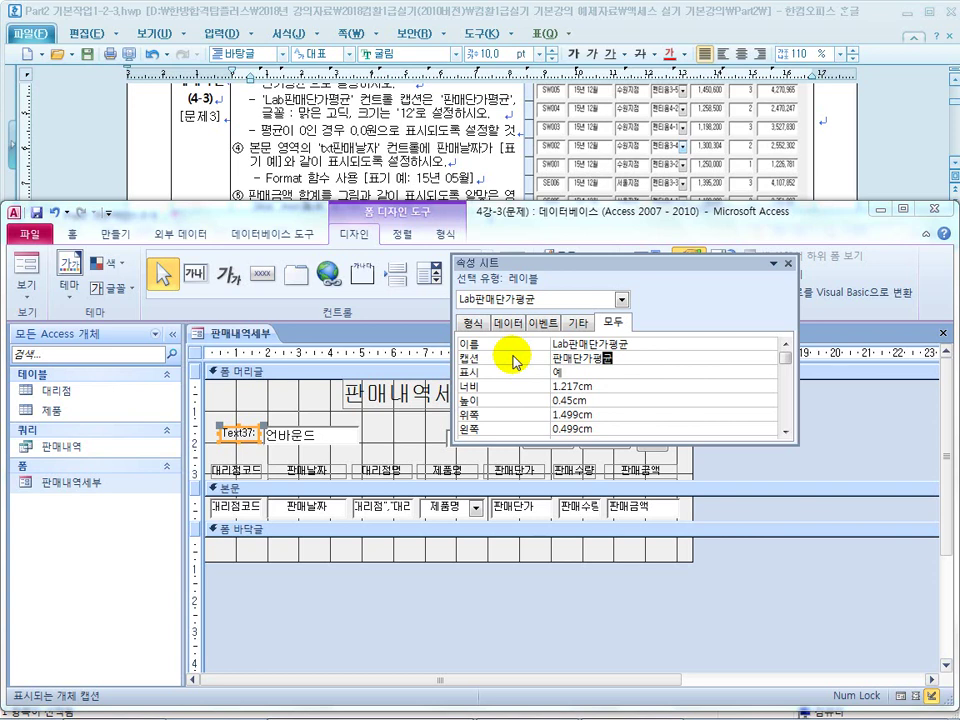
{"action": "type", "text": "판매단가평균"}
{"action": "key", "text": "Return"}
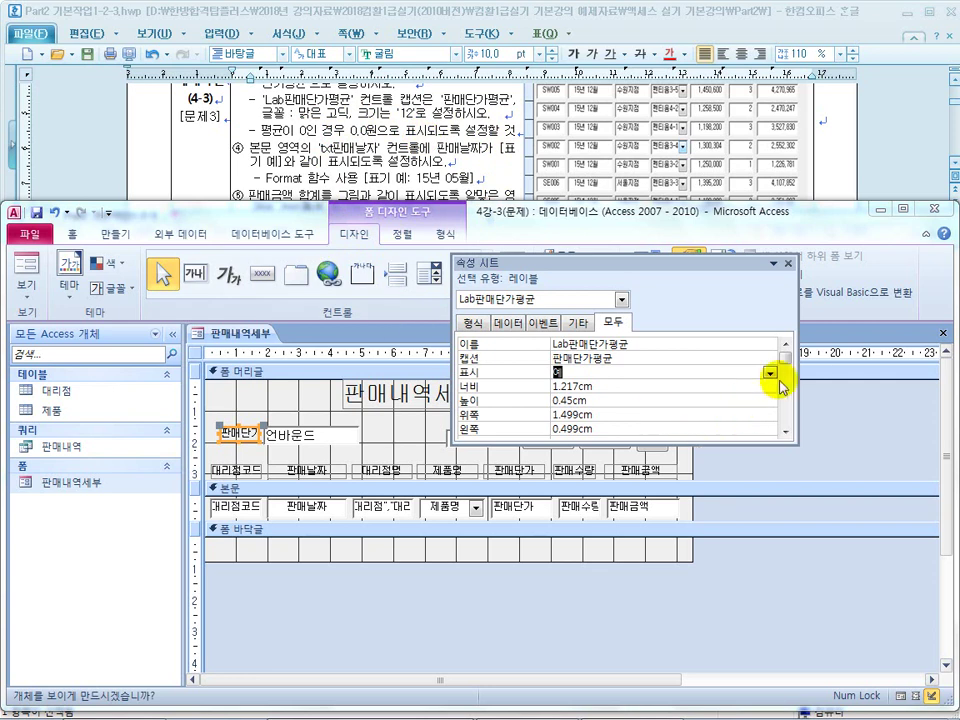
Set the Lab판매단가평균 label's font to 맑은 고딕 at size 12
{"action": "mouse_move", "coordinate": [786, 356]}
{"action": "left_mouse_down"}
{"action": "mouse_move", "coordinate": [785, 398]}
{"action": "mouse_move", "coordinate": [786, 362]}
{"action": "left_mouse_up"}
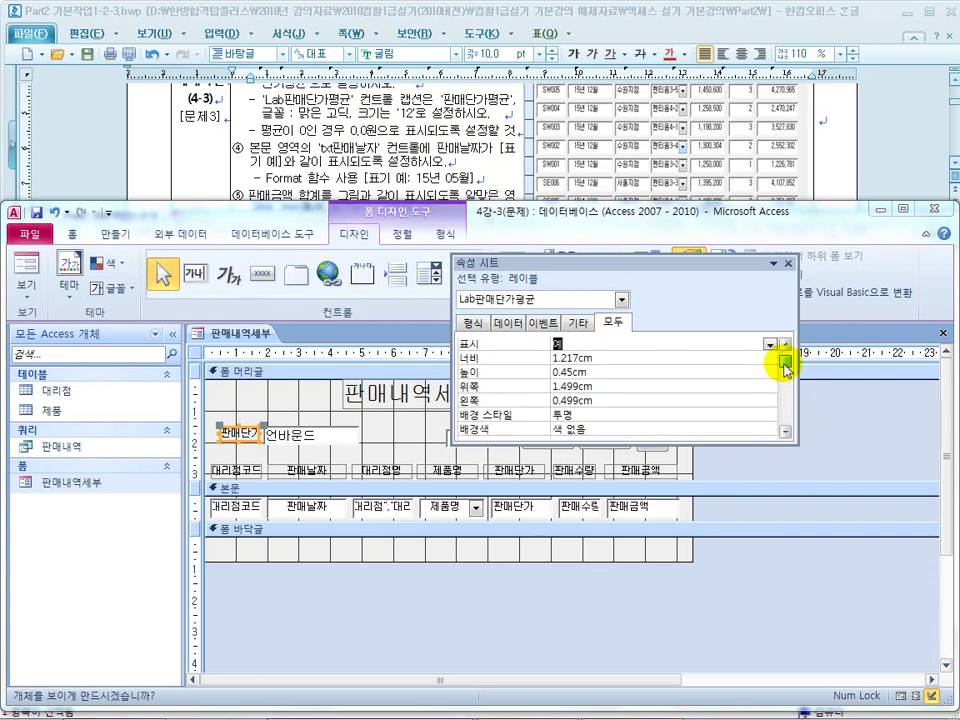
{"action": "left_click", "coordinate": [77, 240]}
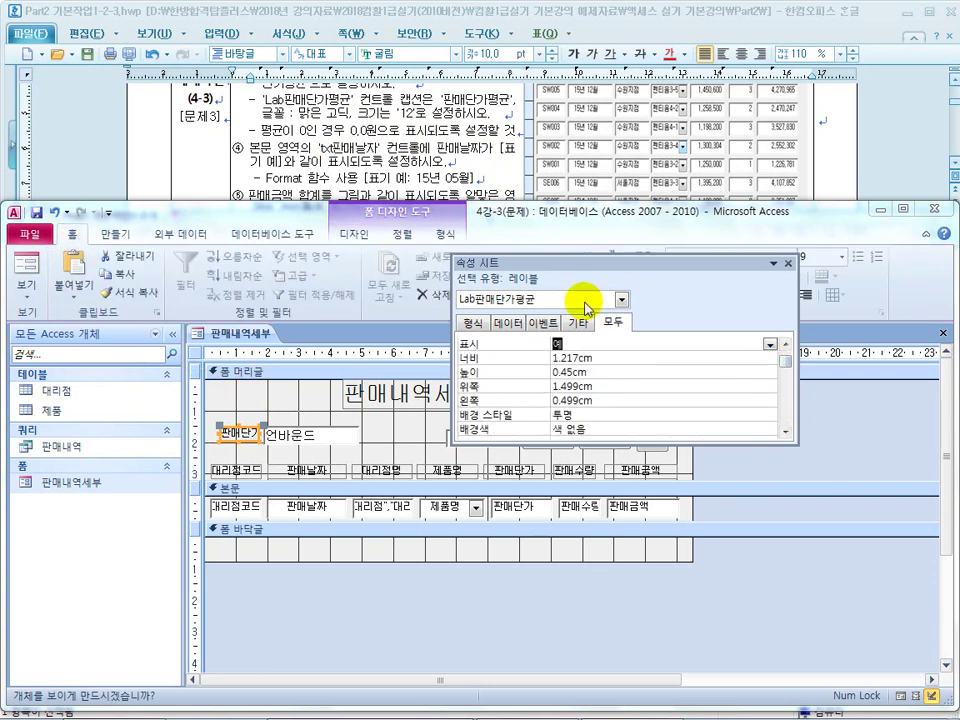
{"action": "left_click_drag", "start_coordinate": [611, 266], "coordinate": [637, 423]}
{"action": "left_click", "coordinate": [710, 257]}
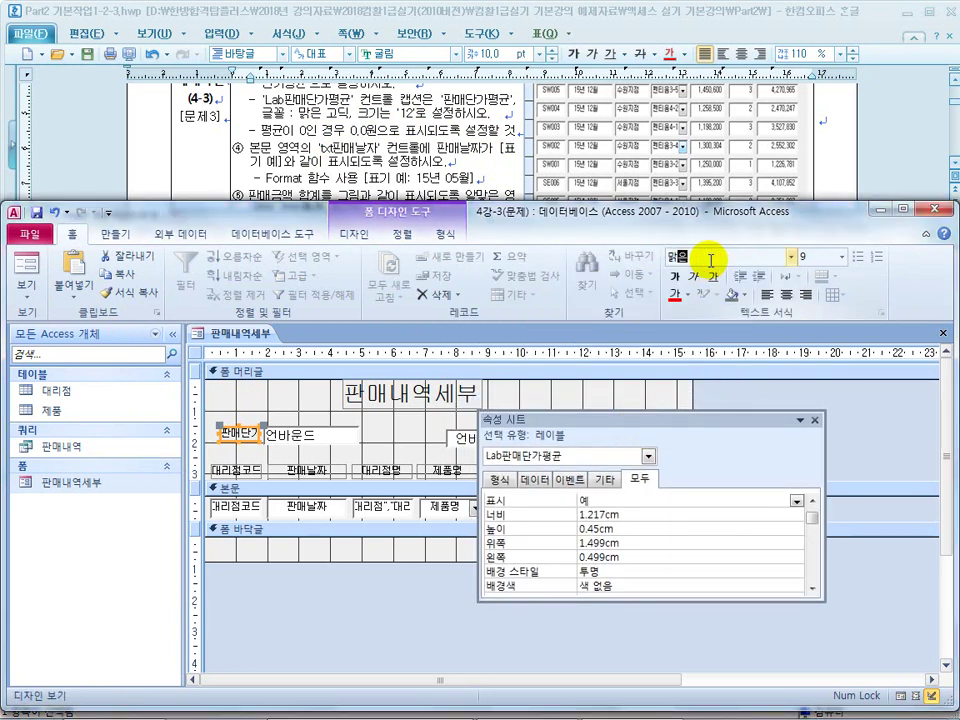
{"action": "key", "text": "Return"}
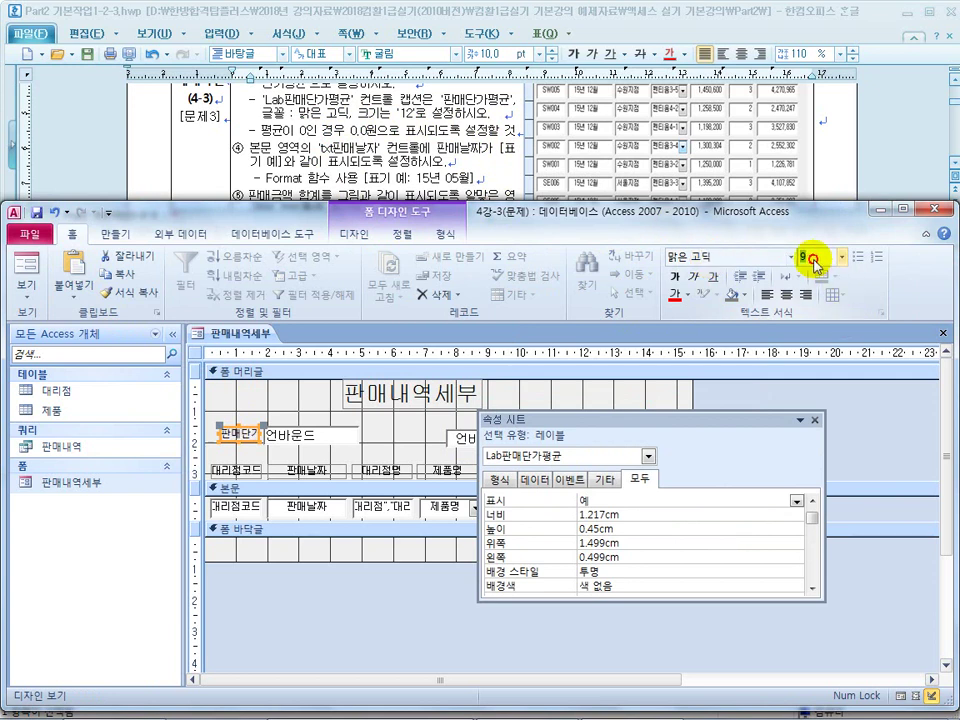
{"action": "key", "text": "Return"}
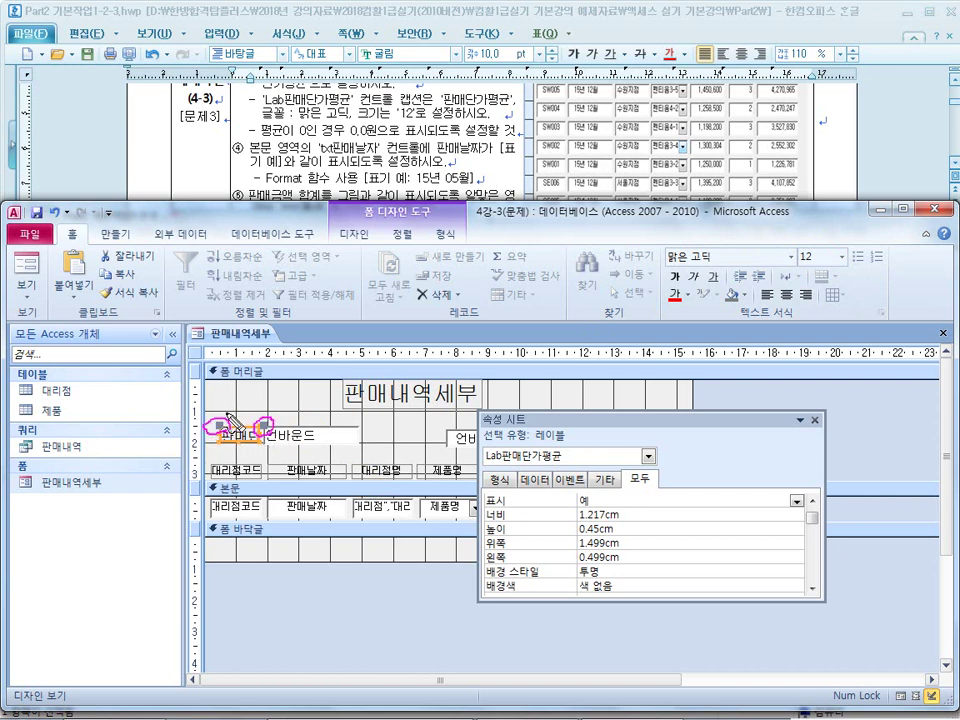
Shift the text box aside and widen the 판매단가평균 label on both sides to about 2.3 cm, matching the document's sample layout
{"action": "left_click", "coordinate": [258, 424]}
{"action": "left_click_drag", "start_coordinate": [265, 424], "coordinate": [285, 436]}
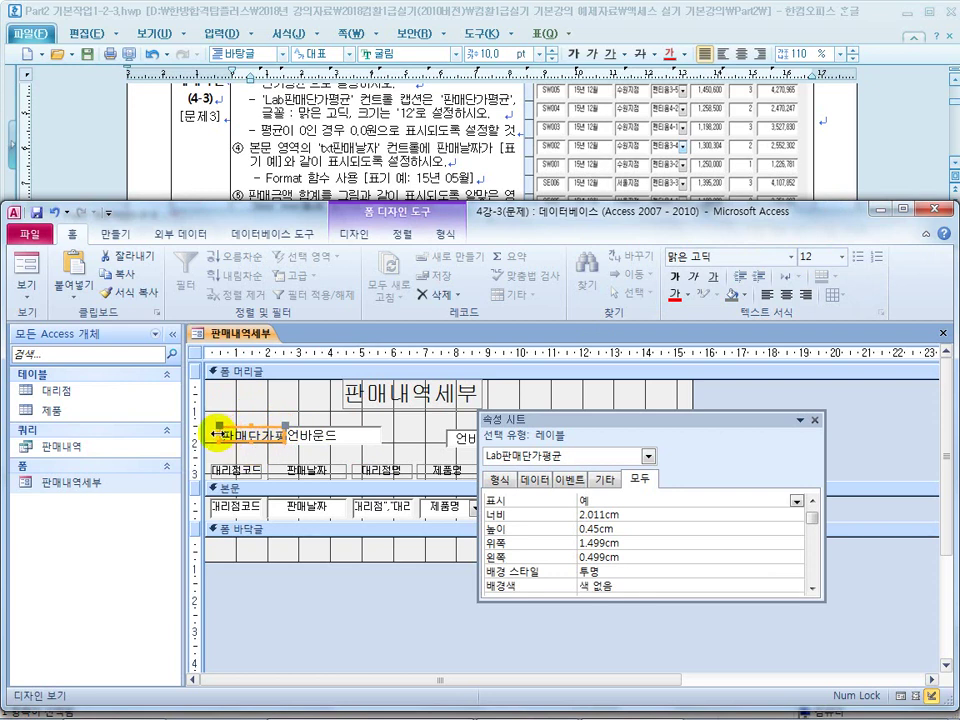
{"action": "left_click", "coordinate": [417, 160]}
{"action": "scroll", "coordinate": [421, 150], "scroll_direction": "up", "scroll_amount": 2}
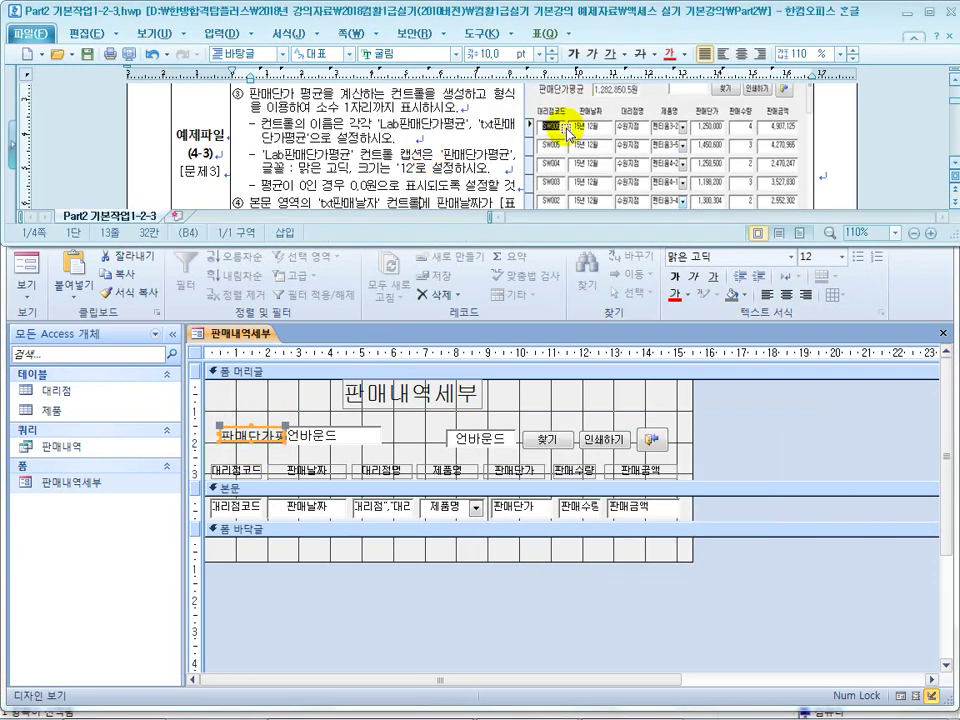
{"action": "scroll", "coordinate": [531, 150], "scroll_direction": "up", "scroll_amount": 2}
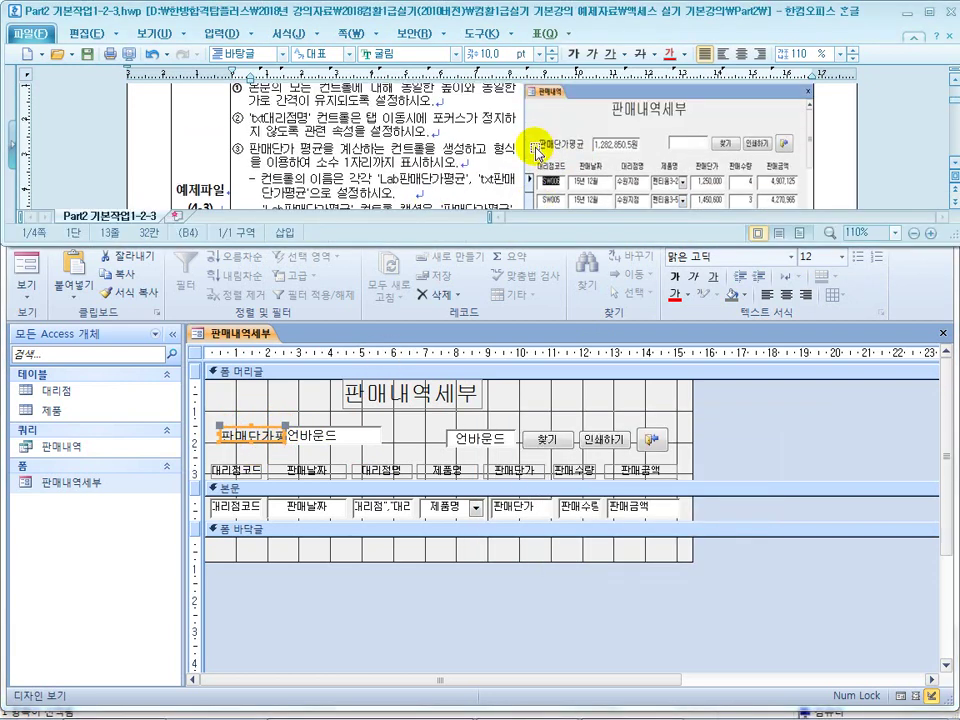
{"action": "left_click", "coordinate": [222, 437]}
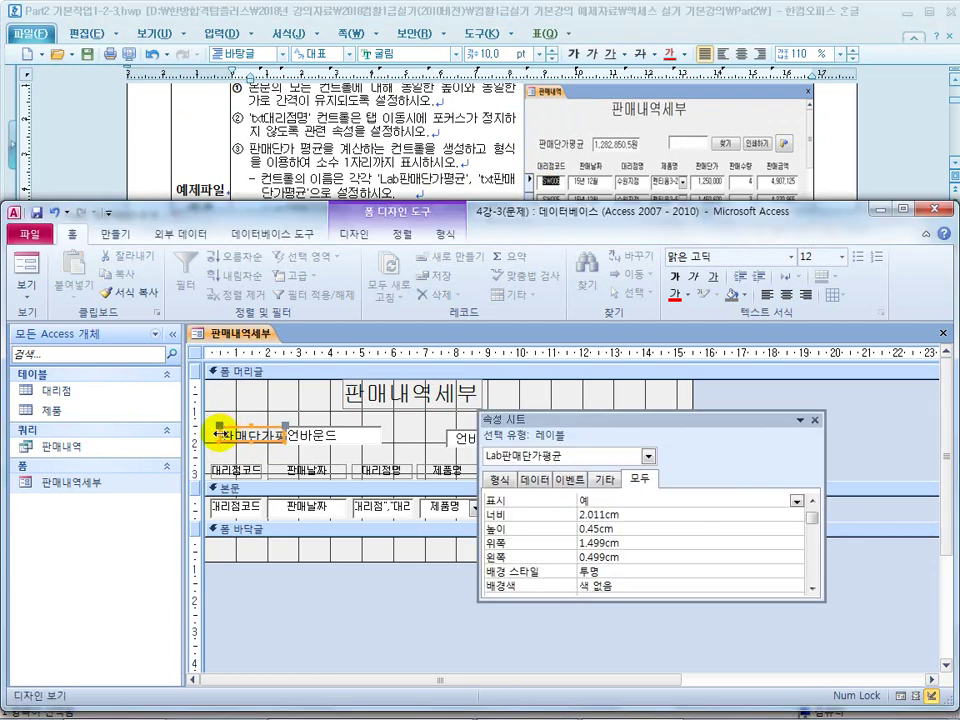
{"action": "left_click", "coordinate": [216, 436]}
{"action": "key", "text": "Return"}
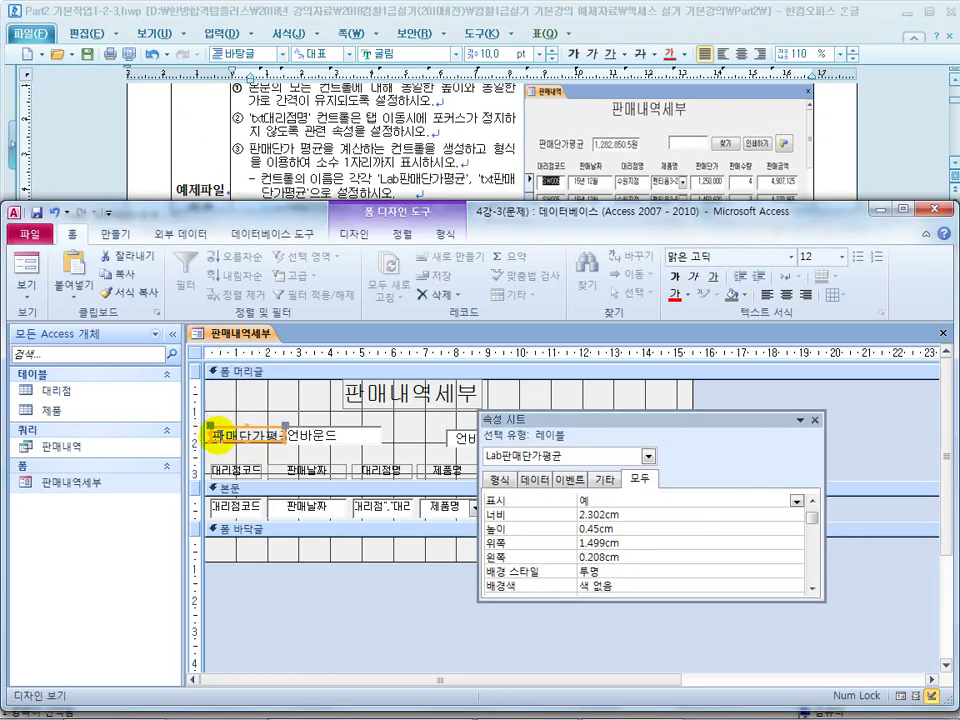
Move the text box further from its label, widen the 판매단가평균 label to about 2.7 cm and make it slightly taller
{"action": "left_click", "coordinate": [305, 438]}
{"action": "mouse_move", "coordinate": [287, 425]}
{"action": "left_mouse_down"}
{"action": "mouse_move", "coordinate": [313, 427]}
{"action": "mouse_move", "coordinate": [293, 440]}
{"action": "left_mouse_up"}
{"action": "left_click", "coordinate": [278, 434]}
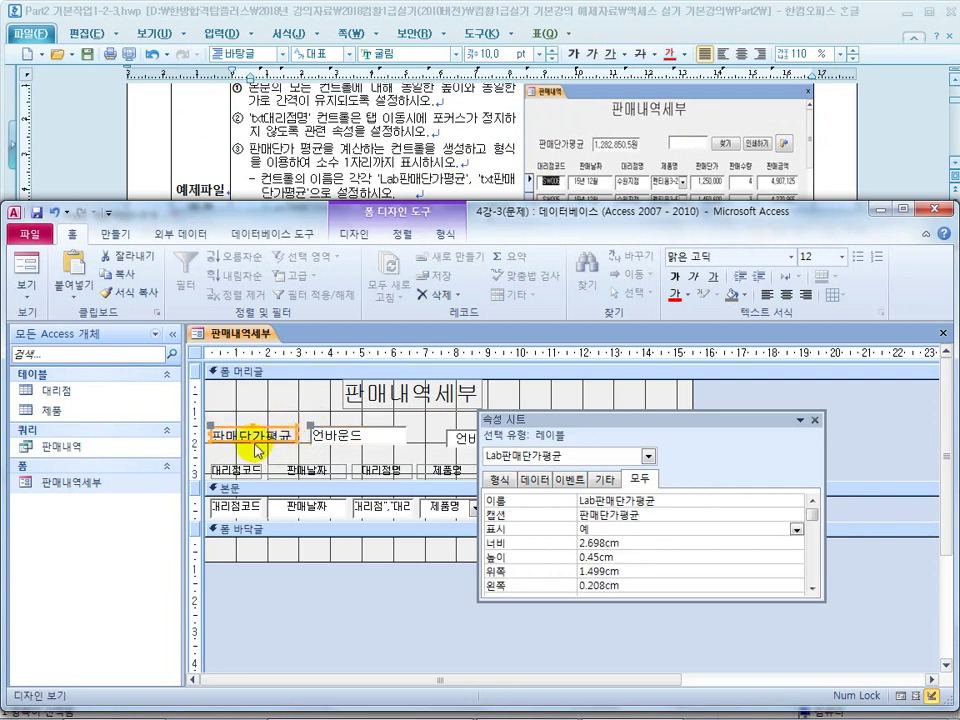
{"action": "left_click", "coordinate": [251, 440]}
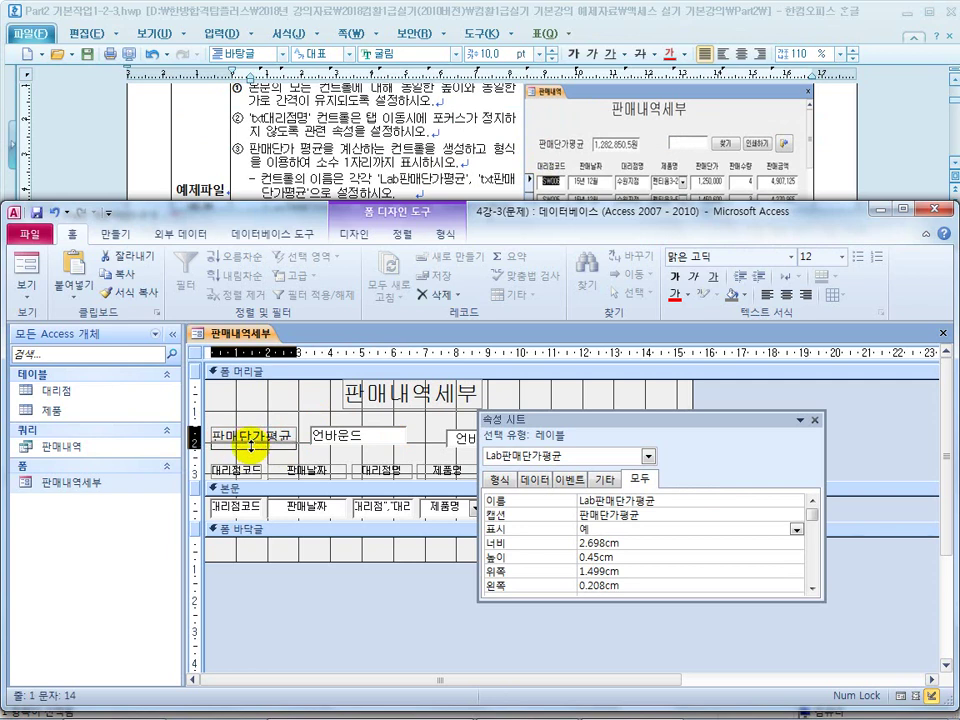
{"action": "left_click_drag", "start_coordinate": [251, 446], "coordinate": [275, 467]}
{"action": "left_click", "coordinate": [281, 468]}
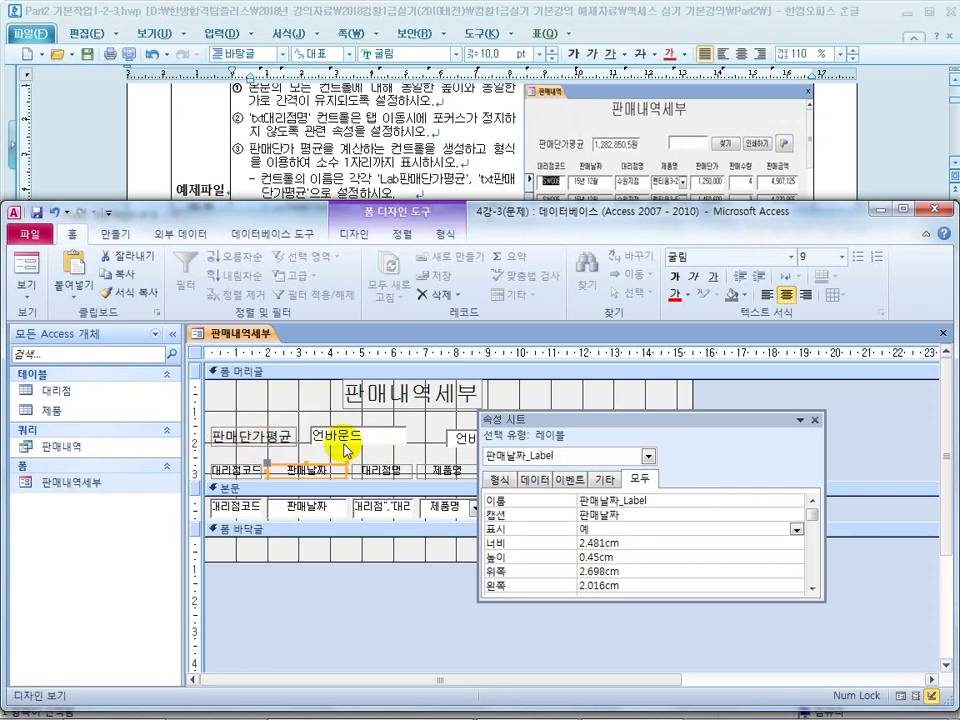
Move the txt판매단가평균 text box back to about the 3 cm ruler mark, close beside its label
{"action": "left_click", "coordinate": [316, 438]}
{"action": "left_click_drag", "start_coordinate": [309, 424], "coordinate": [304, 424]}
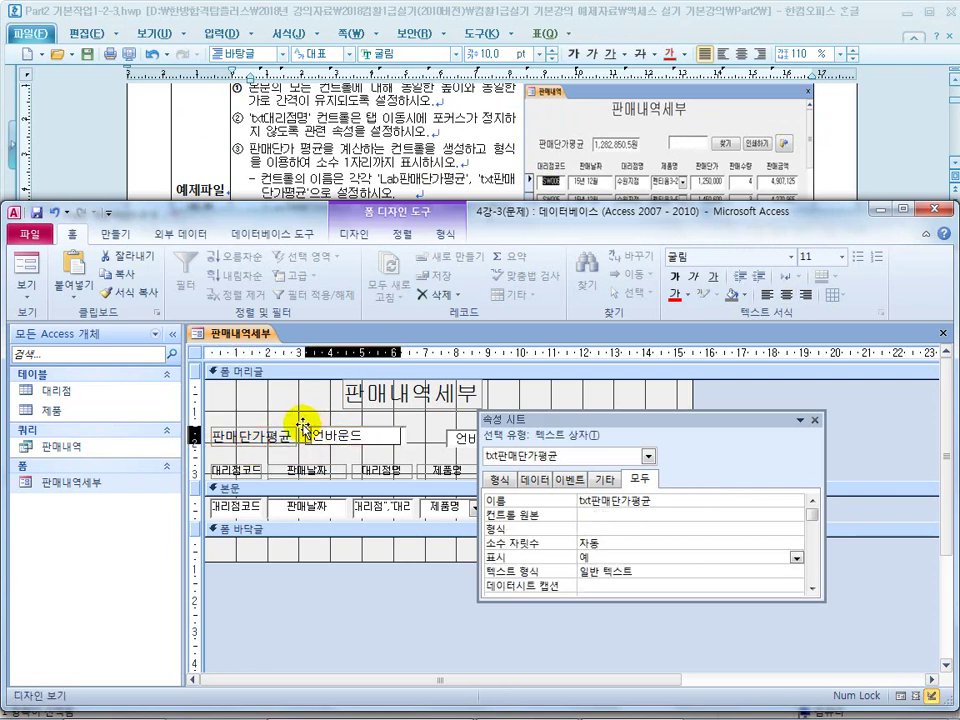
{"action": "left_click", "coordinate": [307, 397]}
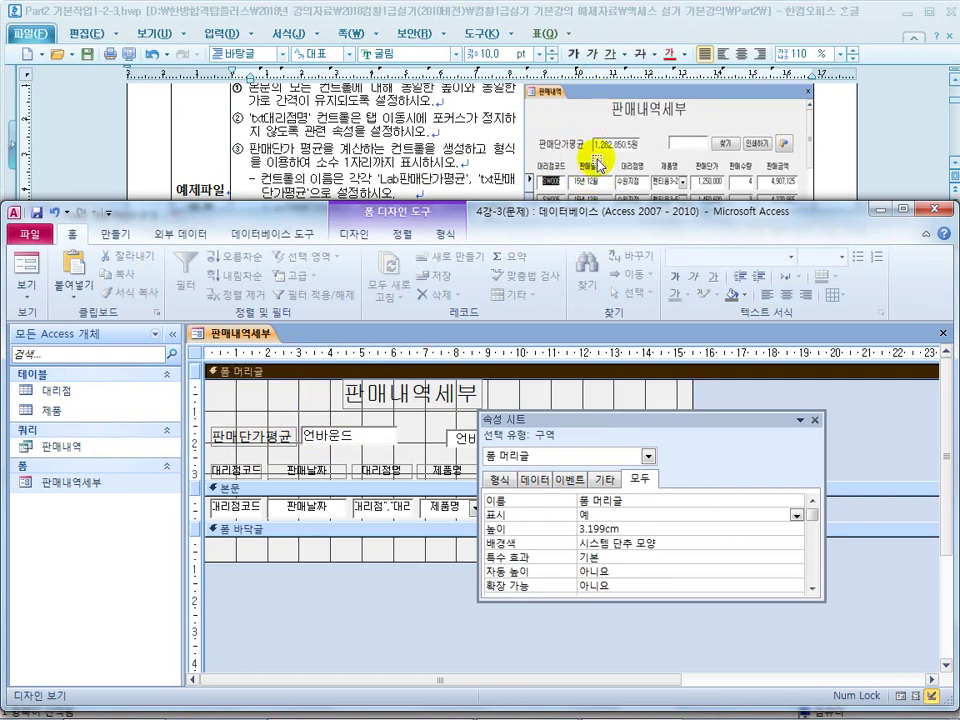
Following item 3 of the exercise document, set the control source of the txt판매단가평균 text box to =avg(판매단가)
{"action": "left_click", "coordinate": [332, 158]}
{"action": "scroll", "coordinate": [330, 158], "scroll_direction": "down", "scroll_amount": 2}
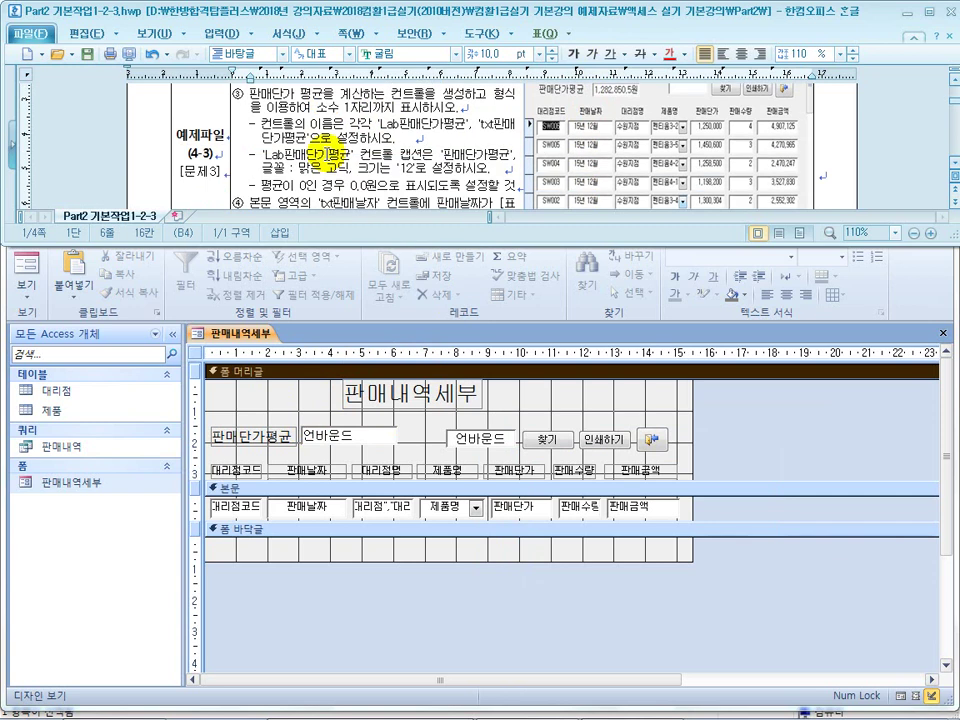
{"action": "scroll", "coordinate": [362, 185], "scroll_direction": "down", "scroll_amount": 2}
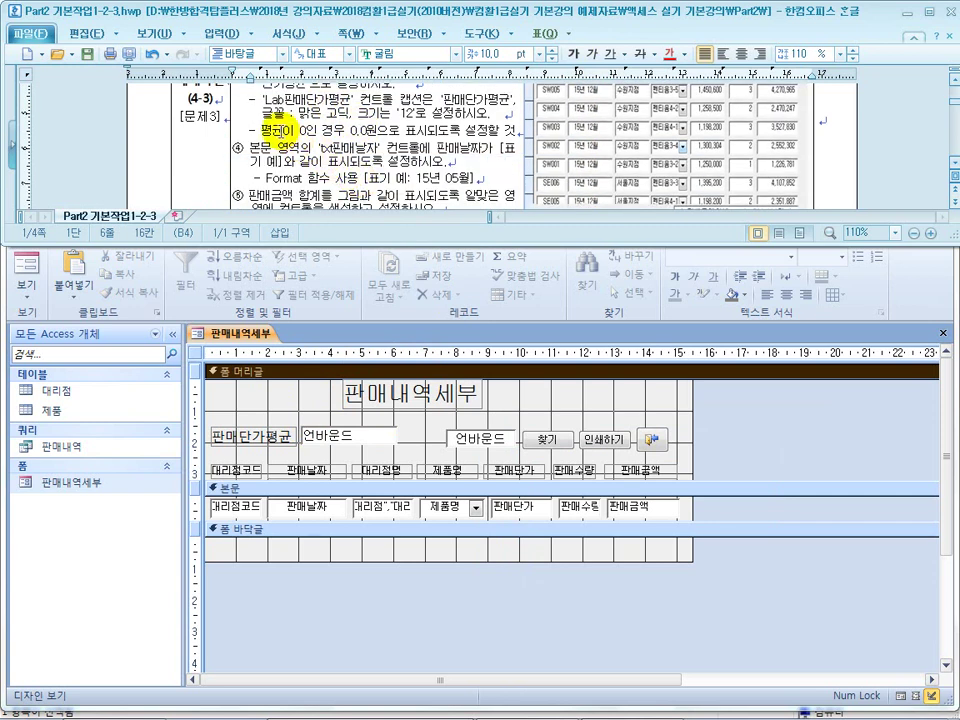
{"action": "left_click_drag", "start_coordinate": [283, 130], "coordinate": [388, 129]}
{"action": "left_click", "coordinate": [425, 130]}
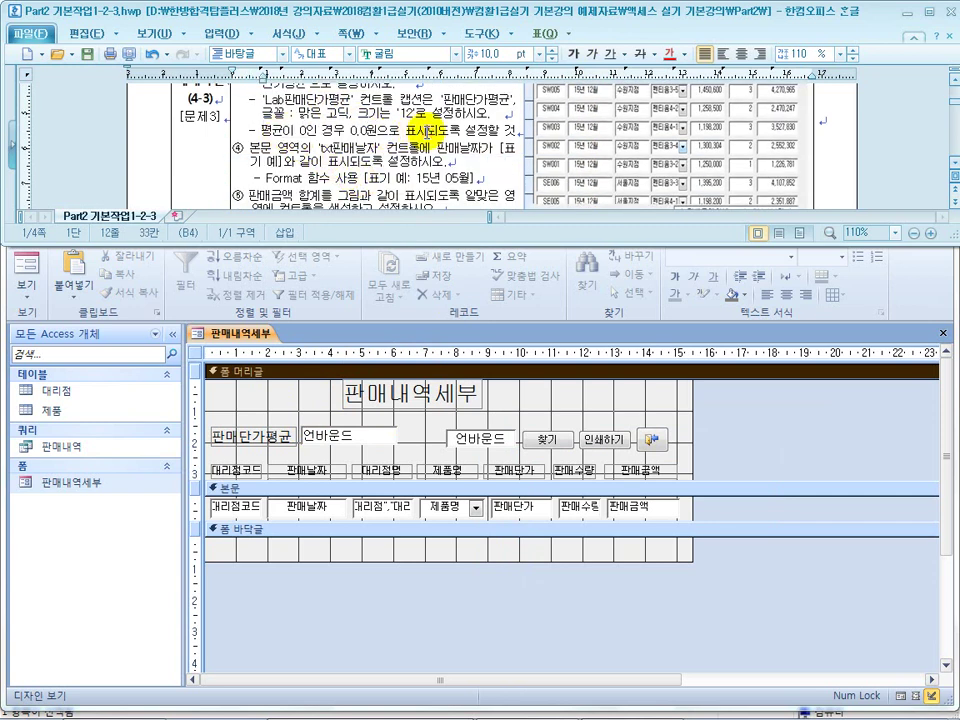
{"action": "left_click", "coordinate": [360, 434]}
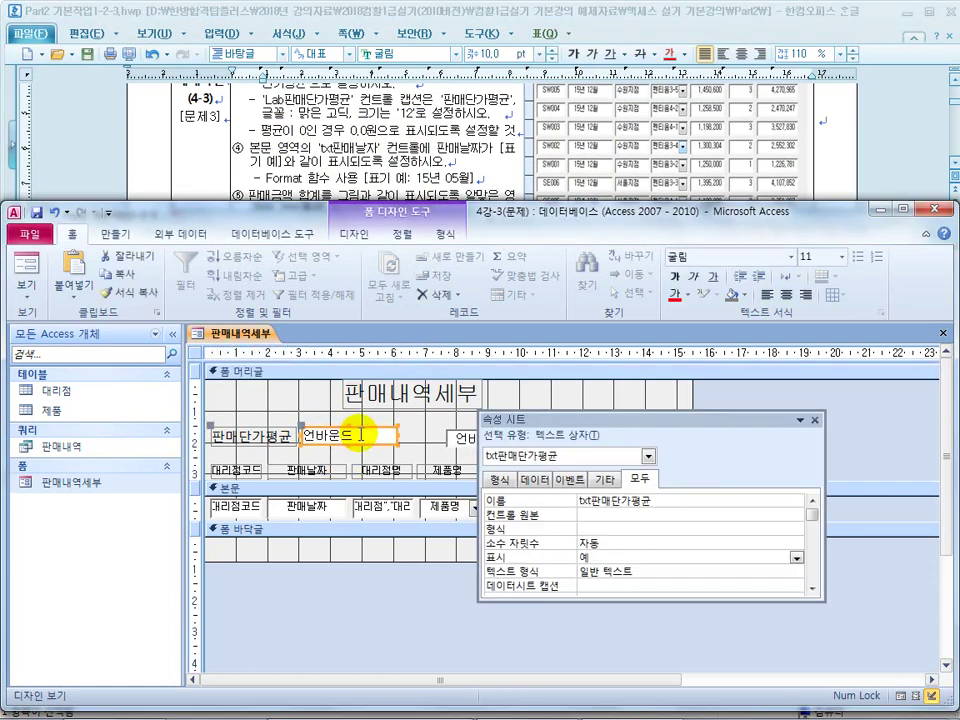
{"action": "left_click", "coordinate": [613, 515]}
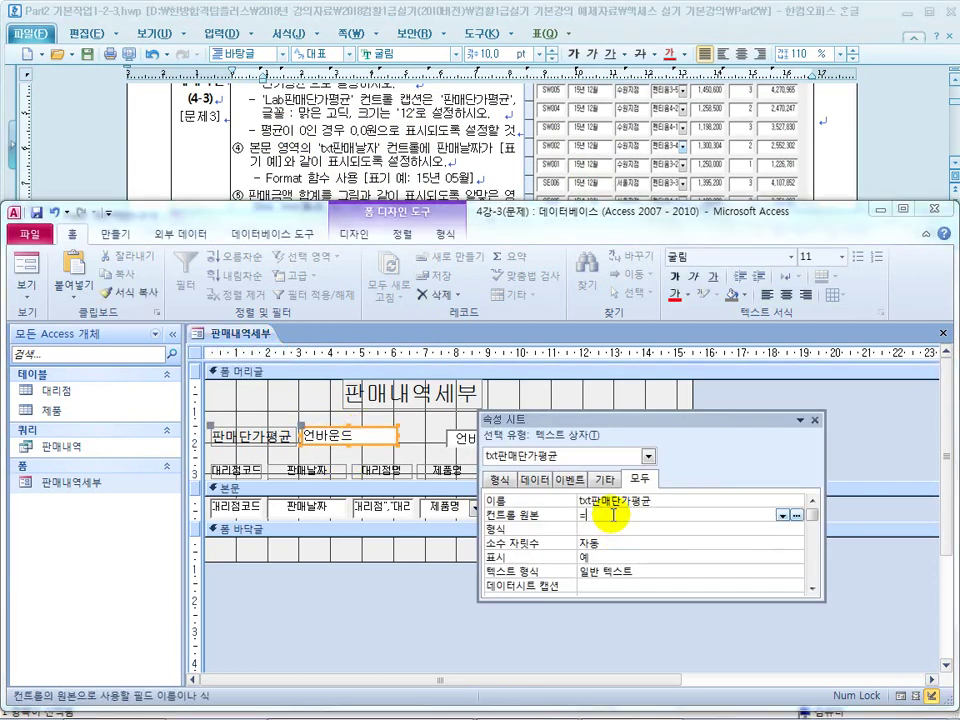
{"action": "type", "text": "=avg"}
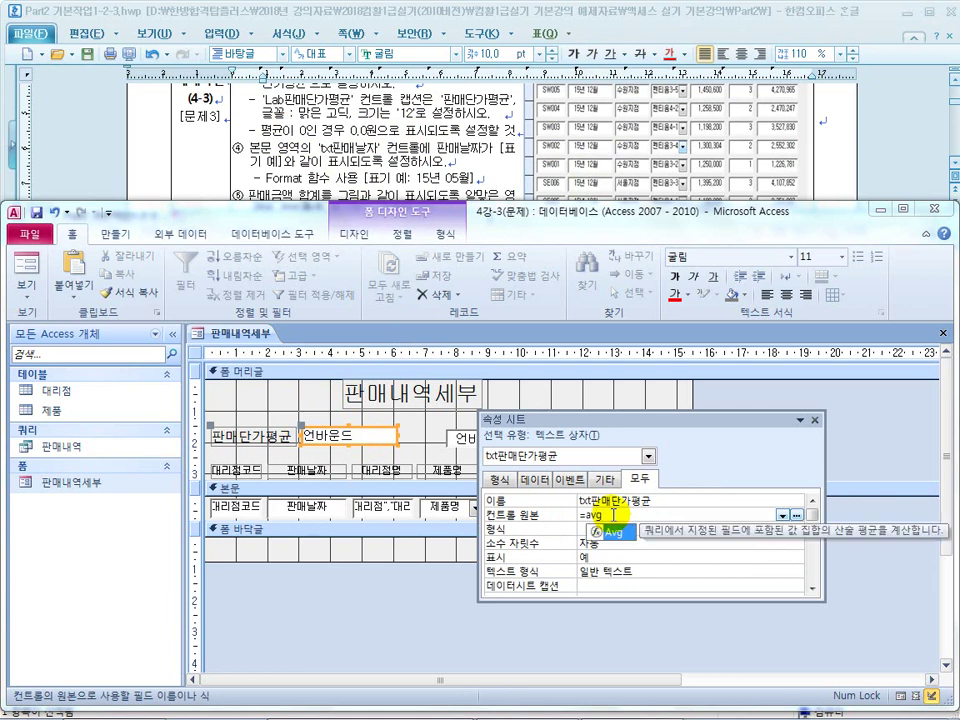
{"action": "type", "text": "("}
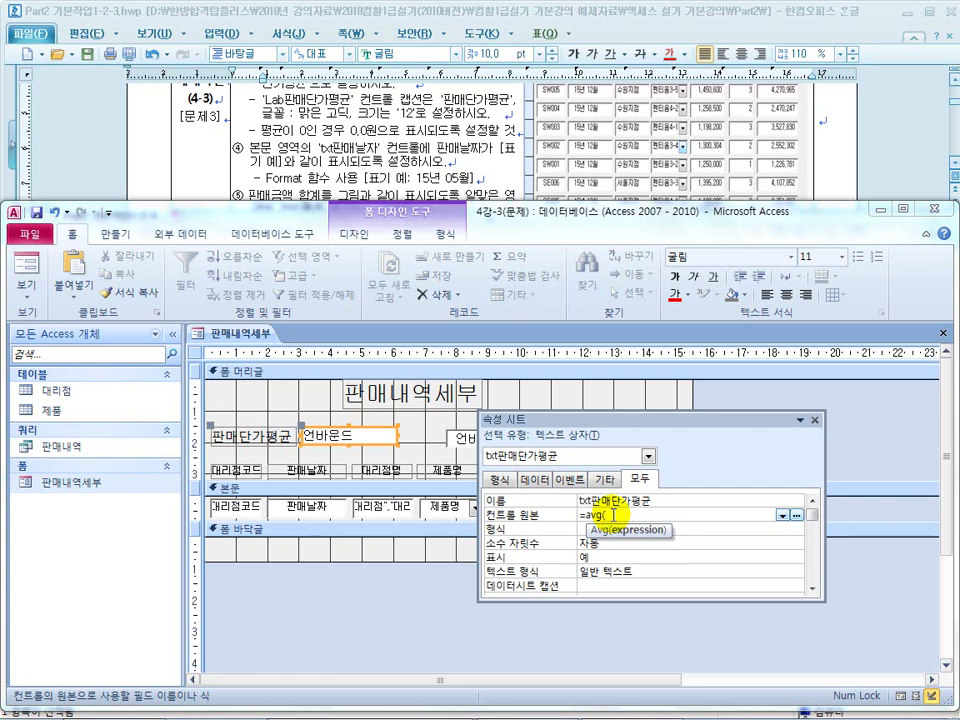
{"action": "type", "text": "판매단가)"}
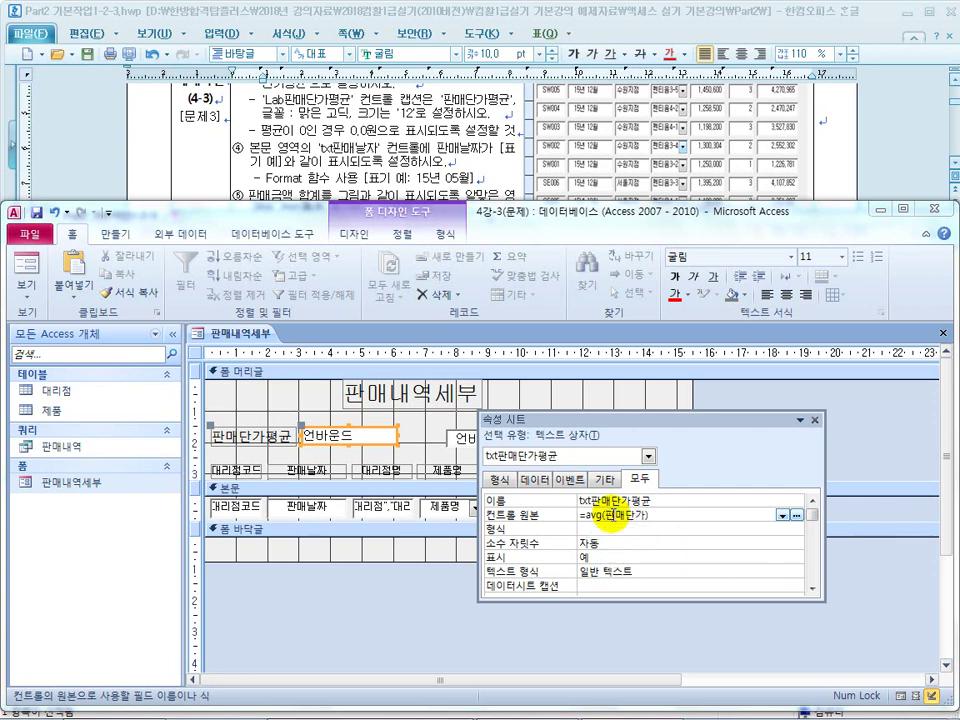
{"action": "key", "text": "Return"}
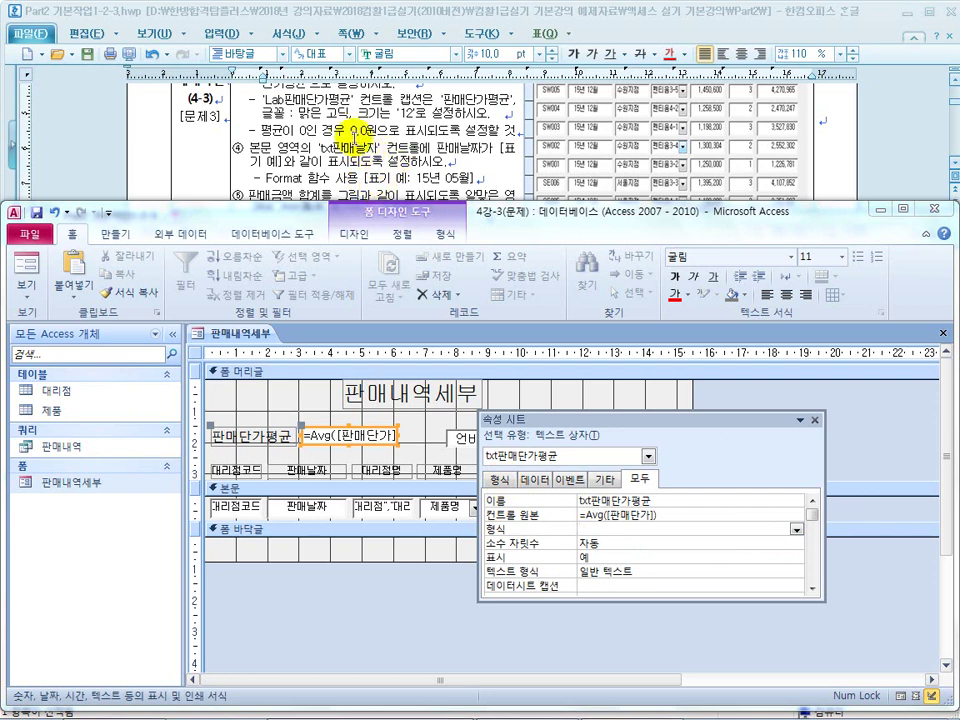
Set the txt판매단가평균 text box's format to #,##0.0원, matching the one-decimal requirement and sample in the exercise document
{"action": "left_click", "coordinate": [356, 132]}
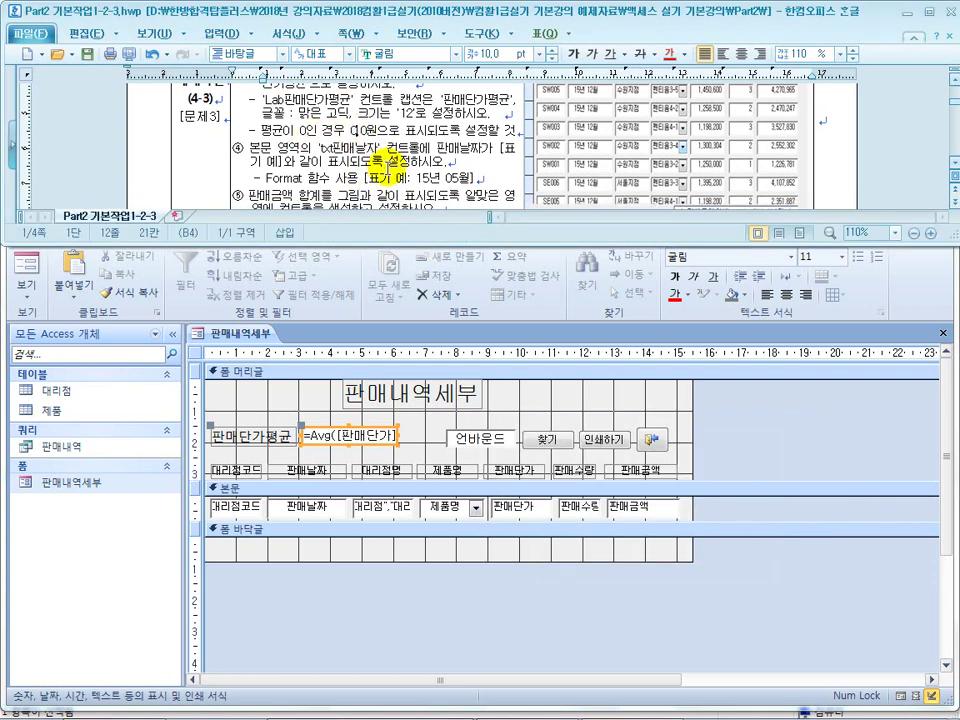
{"action": "scroll", "coordinate": [400, 140], "scroll_direction": "up", "scroll_amount": 4}
{"action": "scroll", "coordinate": [460, 120], "scroll_direction": "down", "scroll_amount": 1}
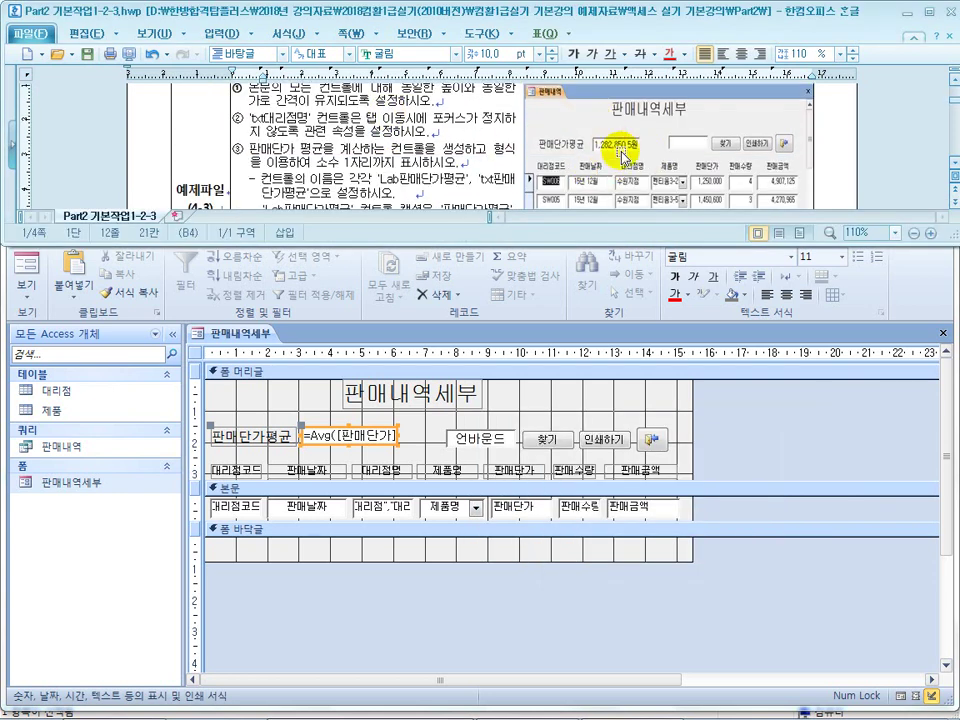
{"action": "scroll", "coordinate": [260, 138], "scroll_direction": "down", "scroll_amount": 2}
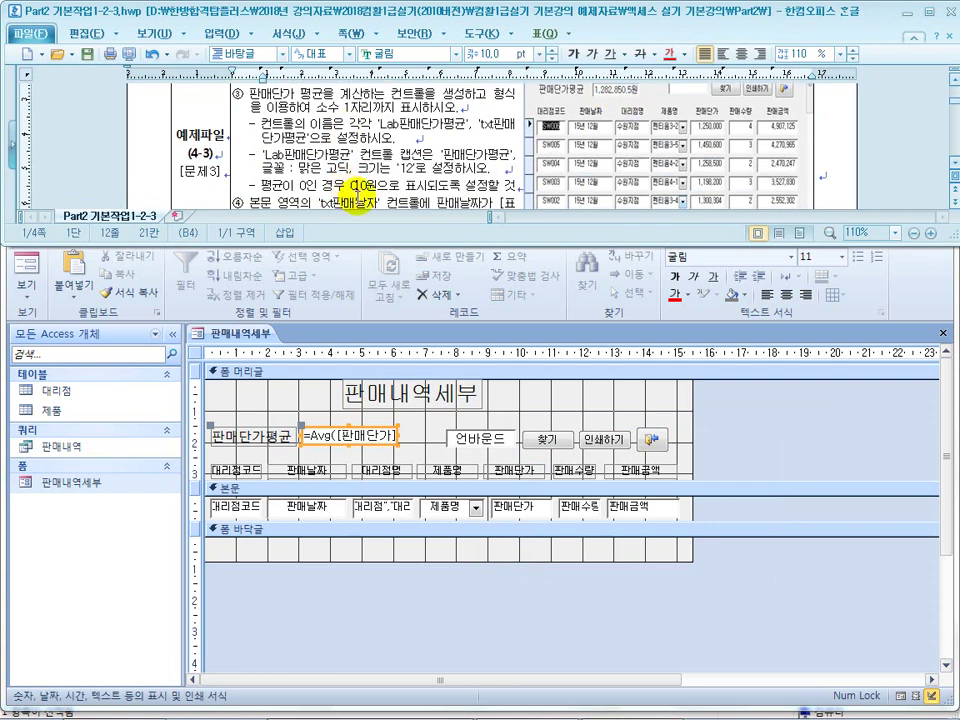
{"action": "scroll", "coordinate": [300, 138], "scroll_direction": "up", "scroll_amount": 2}
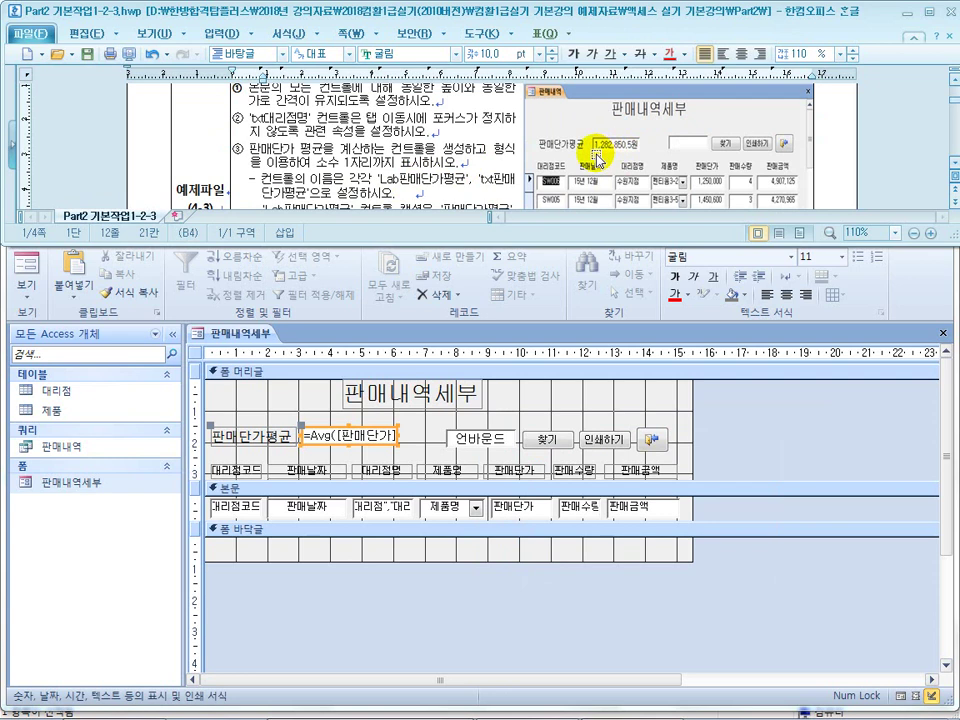
{"action": "double_click", "coordinate": [366, 432]}
{"action": "left_click", "coordinate": [375, 433]}
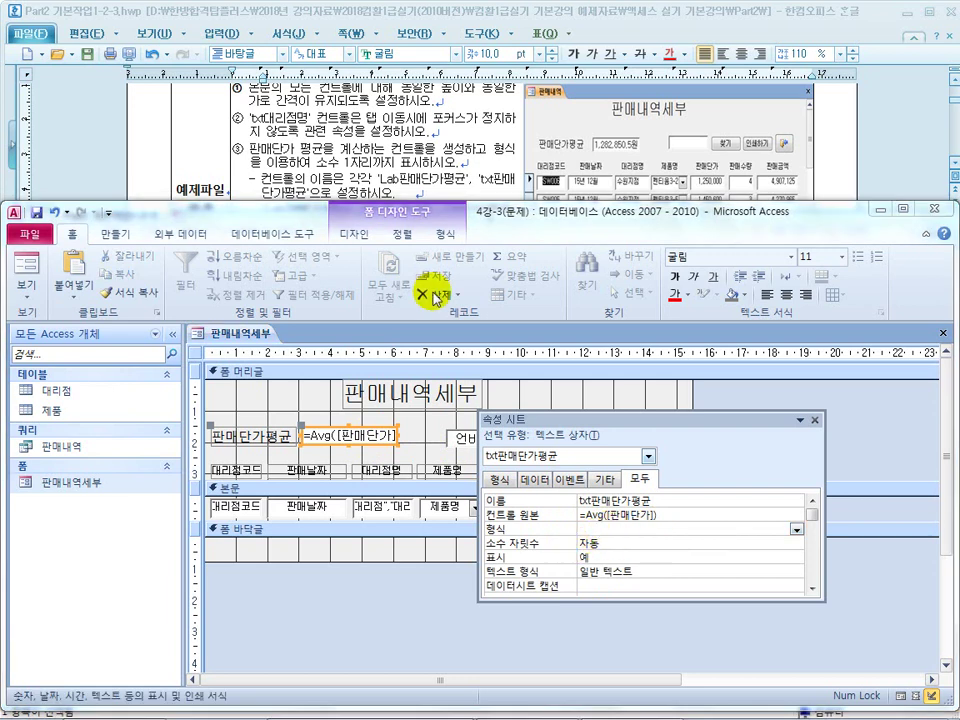
{"action": "left_click", "coordinate": [390, 161]}
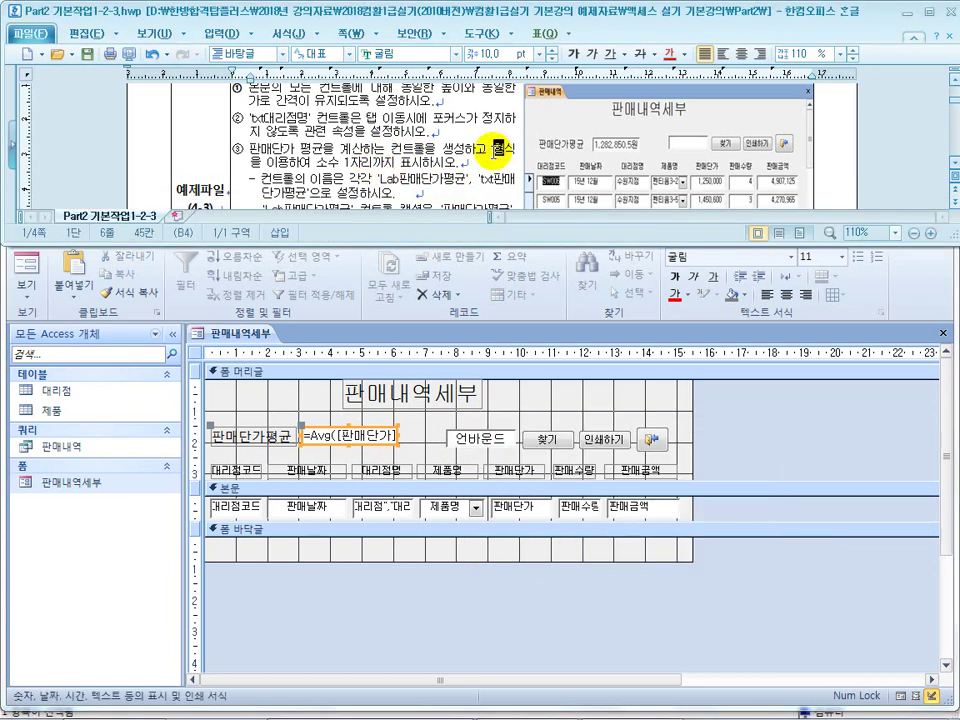
{"action": "left_click_drag", "start_coordinate": [340, 162], "coordinate": [411, 162]}
{"action": "left_click", "coordinate": [333, 442]}
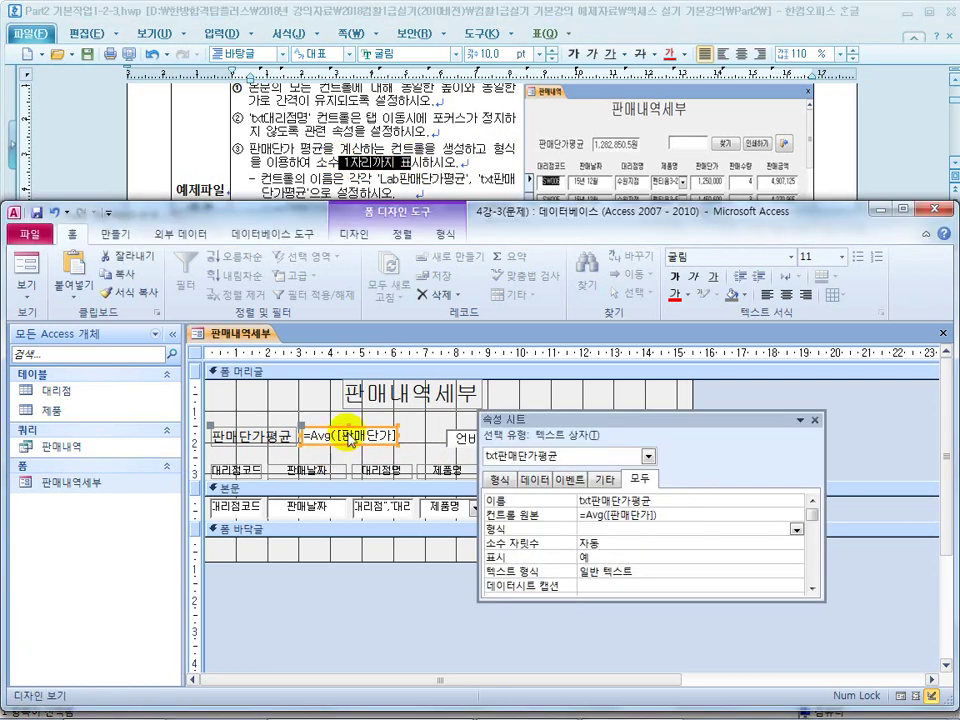
{"action": "left_click", "coordinate": [603, 527]}
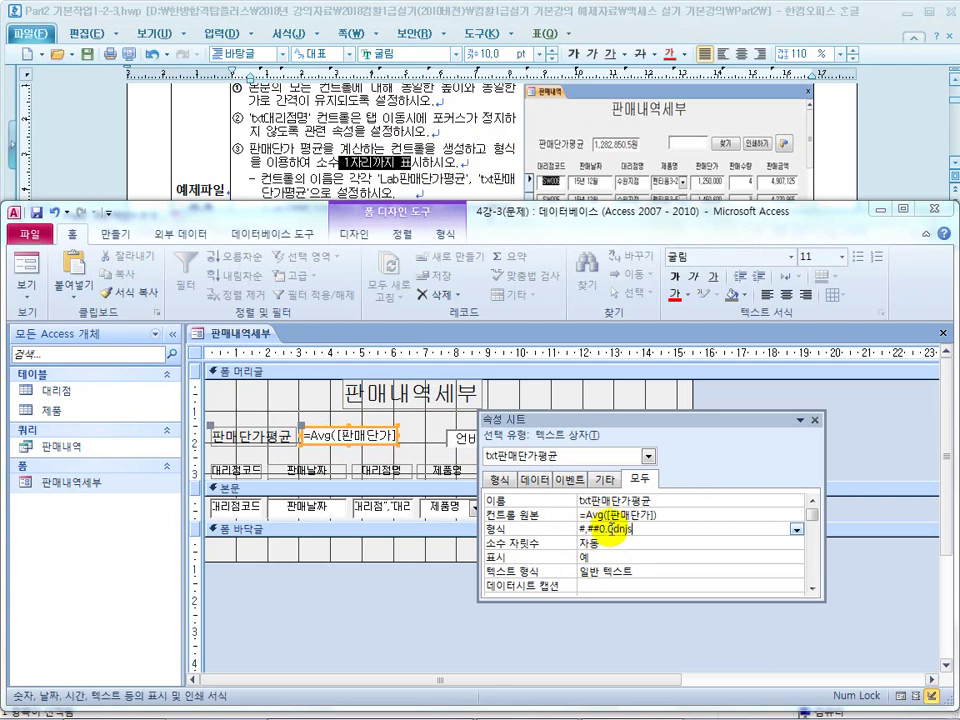
{"action": "key", "text": "Return"}
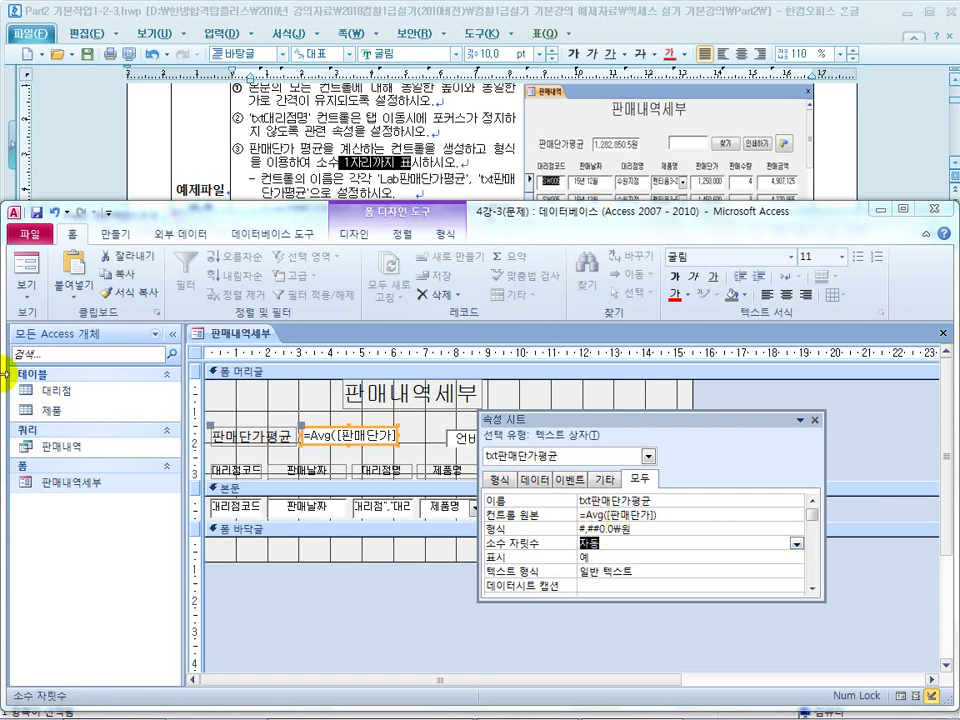
Show the form in Form view and compare the 판매단가 average with item 3's name, caption and font requirements
{"action": "left_click", "coordinate": [27, 268]}
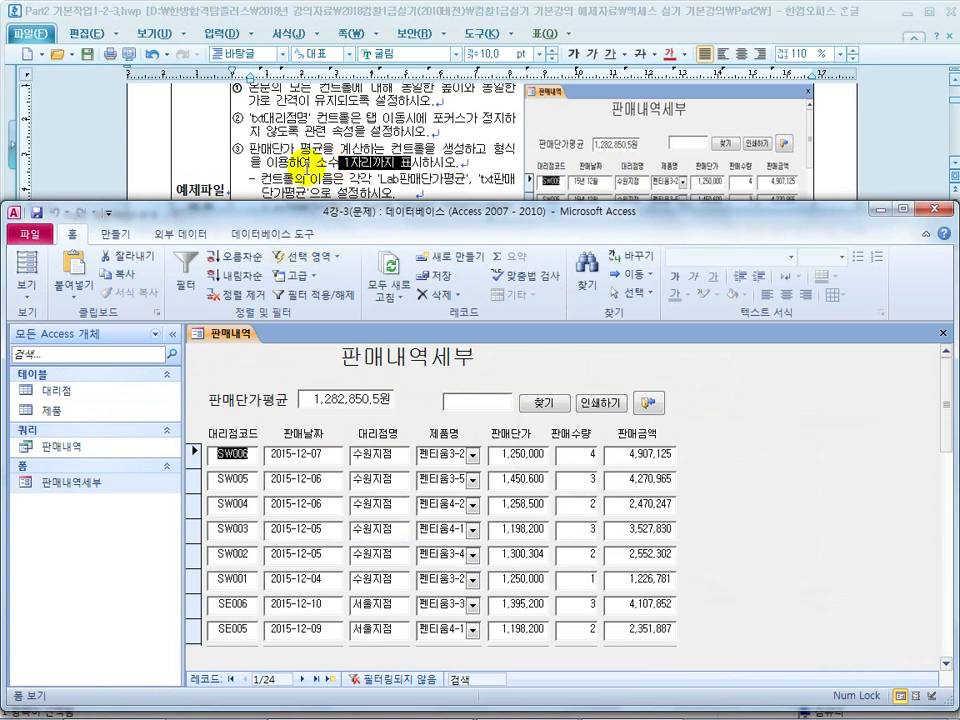
{"action": "left_click", "coordinate": [312, 160]}
{"action": "scroll", "coordinate": [305, 140], "scroll_direction": "down", "scroll_amount": 2}
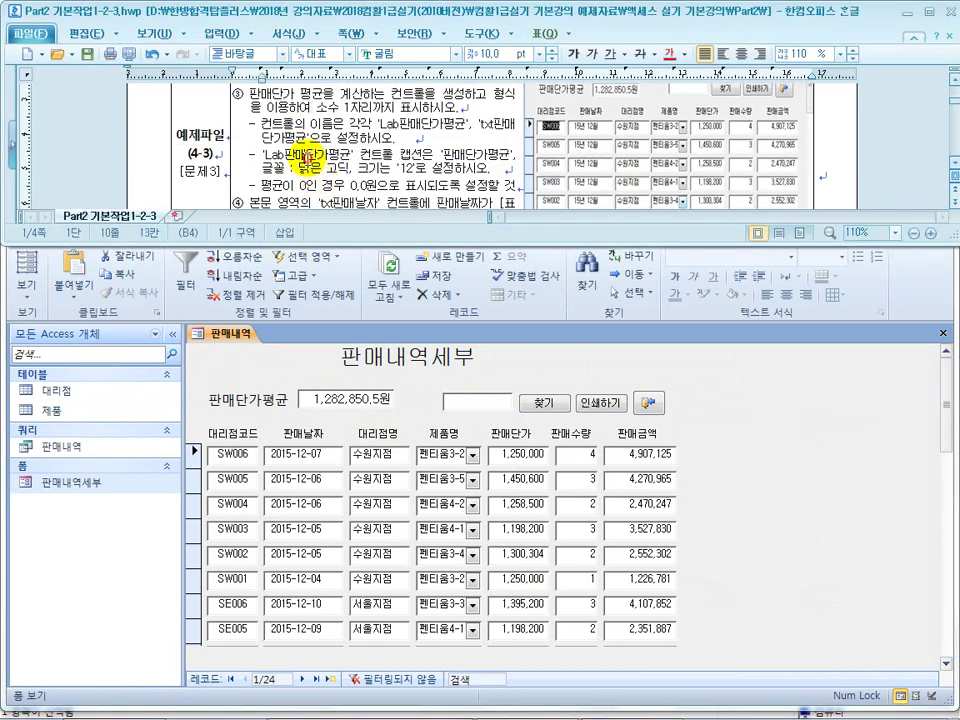
{"action": "left_click_drag", "start_coordinate": [306, 157], "coordinate": [428, 155]}
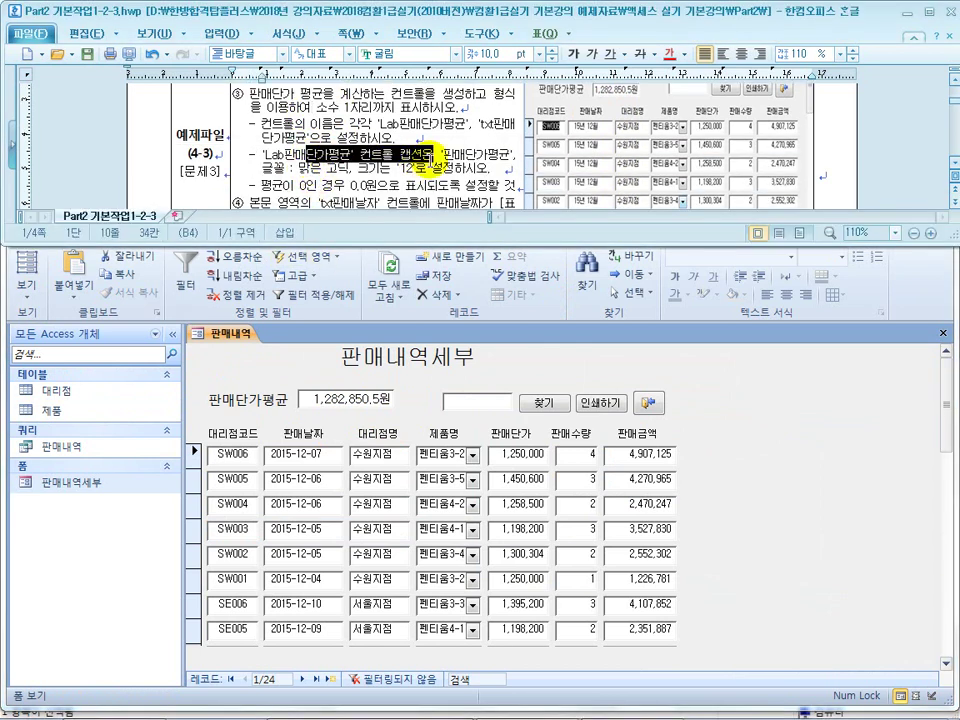
{"action": "left_click", "coordinate": [401, 167]}
Read items 4 and 5 of the exercise document, covering the txt판매날짜 date display and the 판매금액 total
{"action": "scroll", "coordinate": [401, 167], "scroll_direction": "down", "scroll_amount": 2}
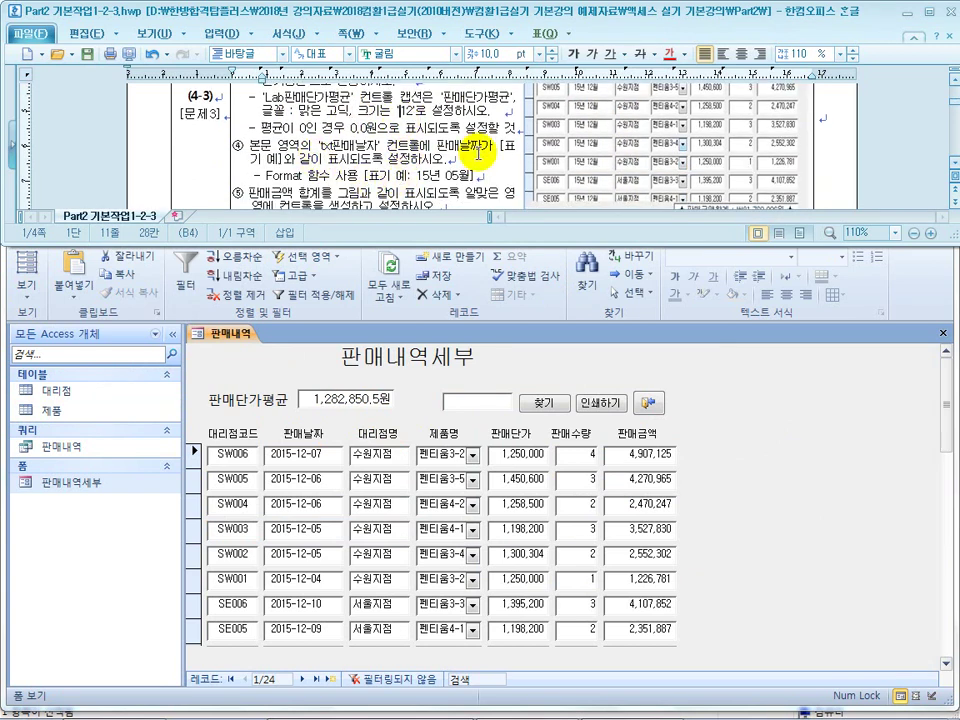
{"action": "left_click", "coordinate": [340, 176]}
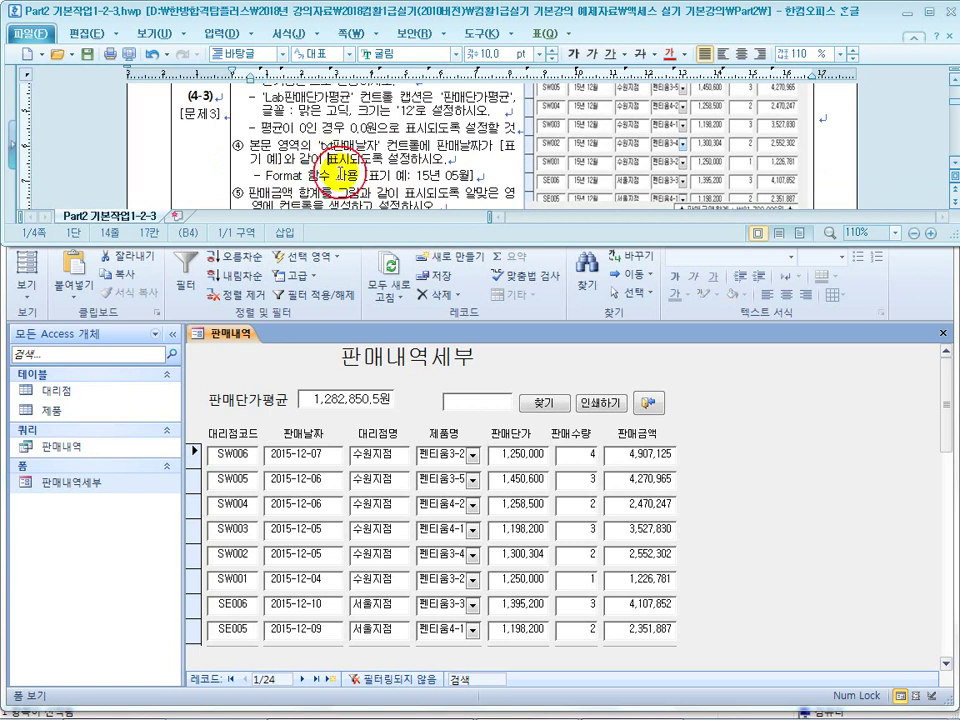
{"action": "scroll", "coordinate": [340, 176], "scroll_direction": "up", "scroll_amount": 3}
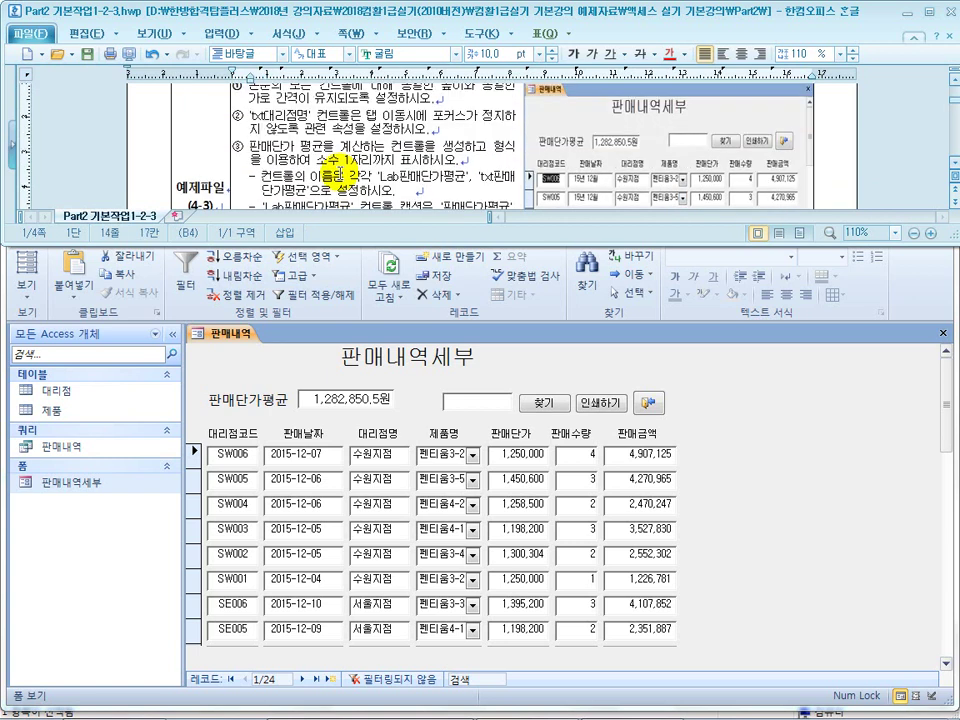
{"action": "scroll", "coordinate": [344, 162], "scroll_direction": "down", "scroll_amount": 4}
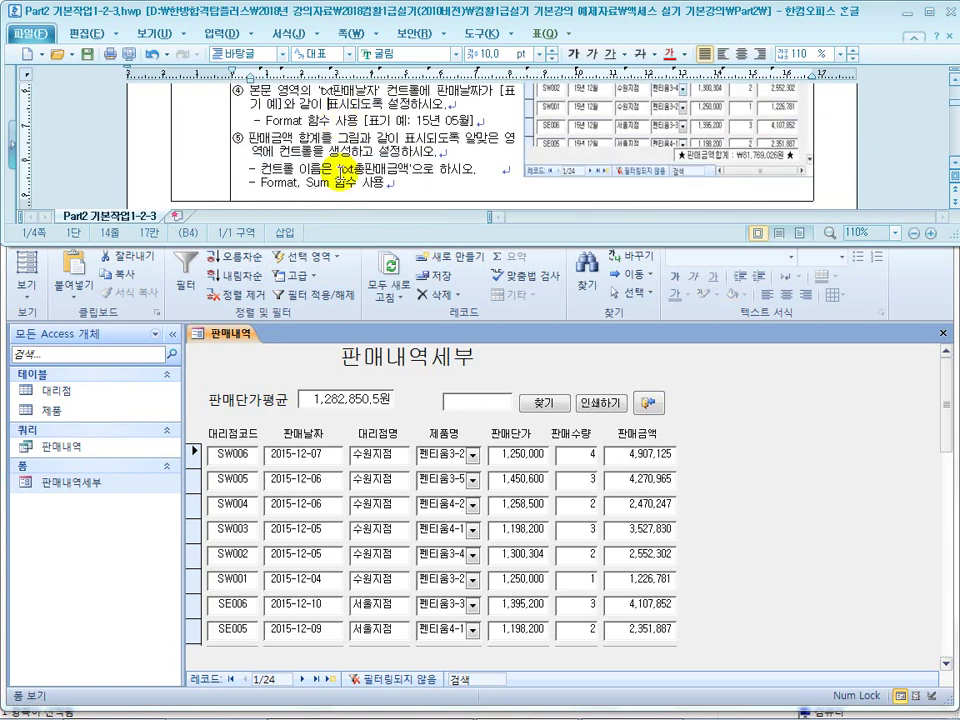
{"action": "scroll", "coordinate": [340, 176], "scroll_direction": "up", "scroll_amount": 1}
{"action": "left_click", "coordinate": [338, 170]}
{"action": "left_click", "coordinate": [335, 302]}
{"action": "left_click", "coordinate": [280, 132]}
{"action": "left_click_drag", "start_coordinate": [250, 136], "coordinate": [311, 139]}
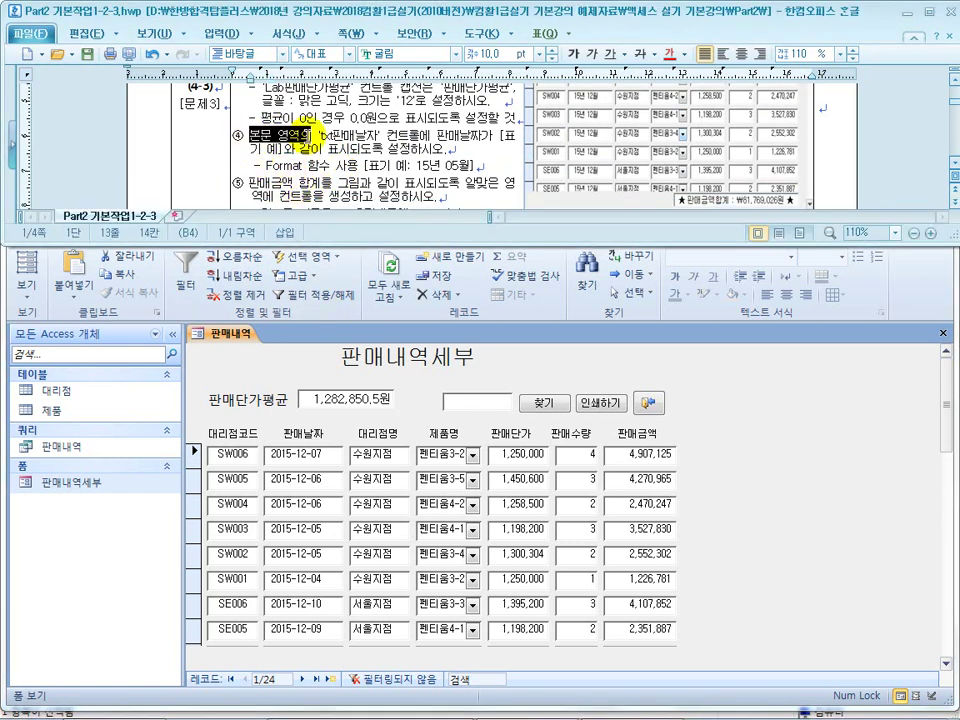
{"action": "left_click", "coordinate": [367, 137]}
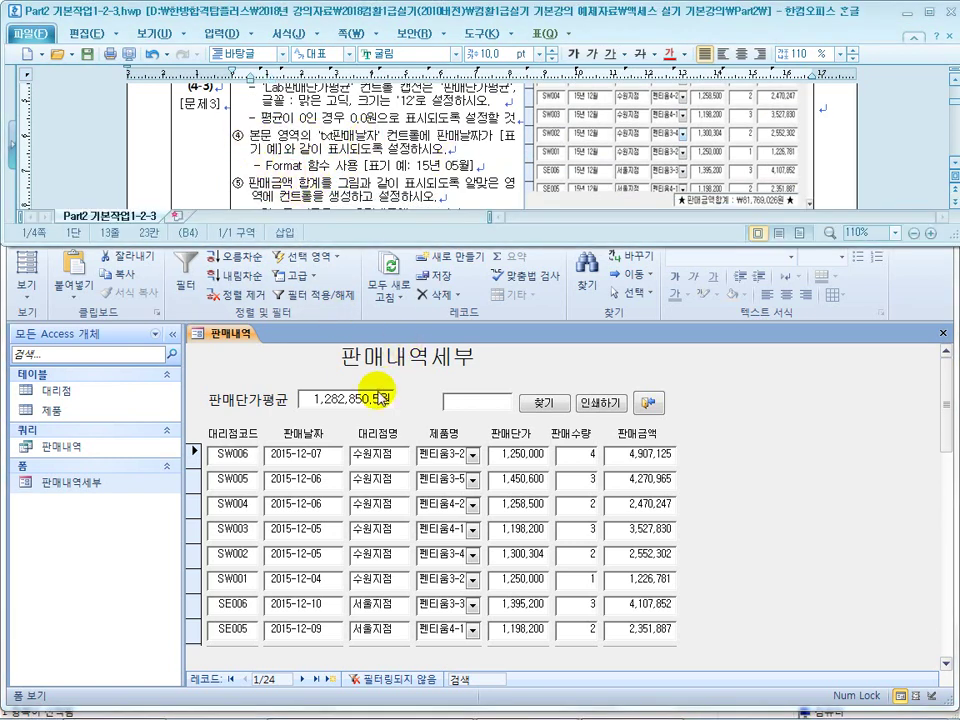
Return the form to Design view and select the detail section's txt판매날짜 control, checking item 4's Format function requirement and sample date
{"action": "left_click", "coordinate": [28, 290]}
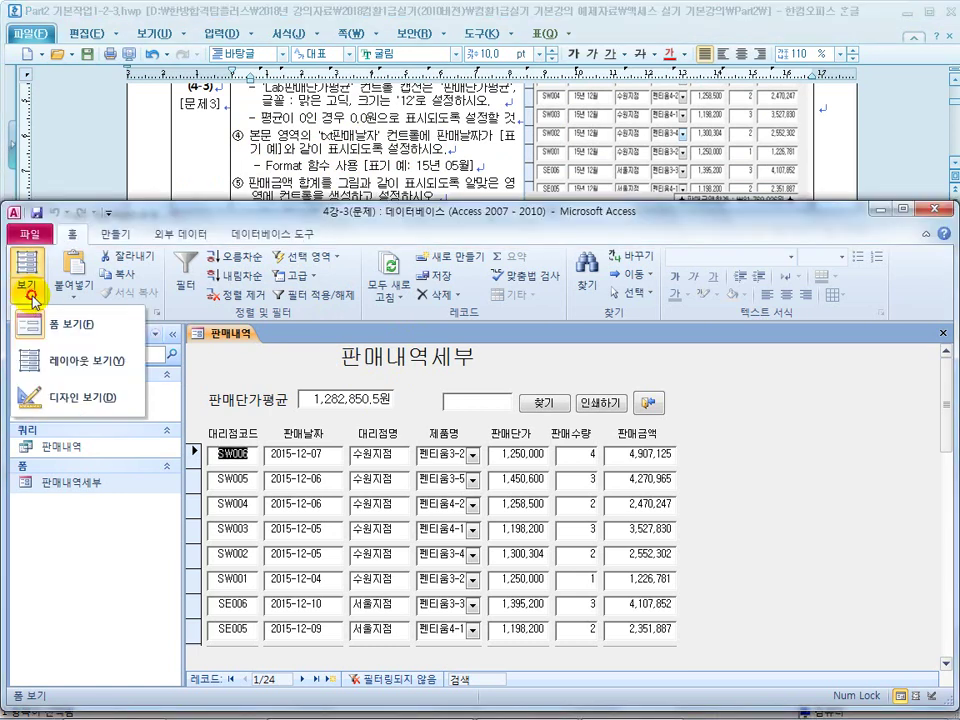
{"action": "left_click", "coordinate": [60, 397]}
{"action": "left_click", "coordinate": [313, 510]}
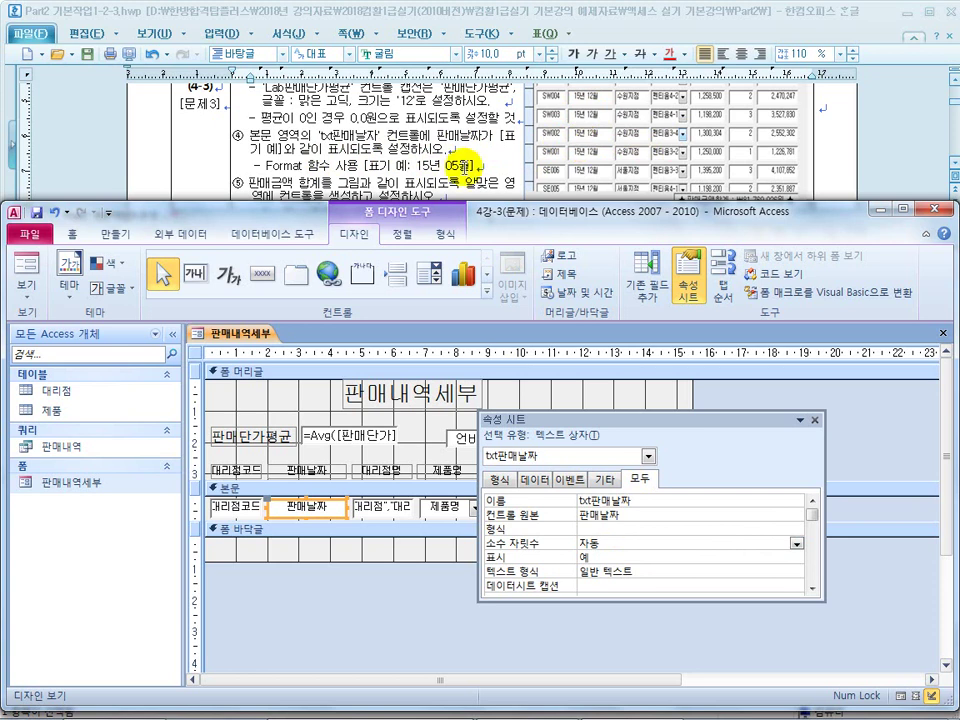
{"action": "left_click", "coordinate": [452, 166]}
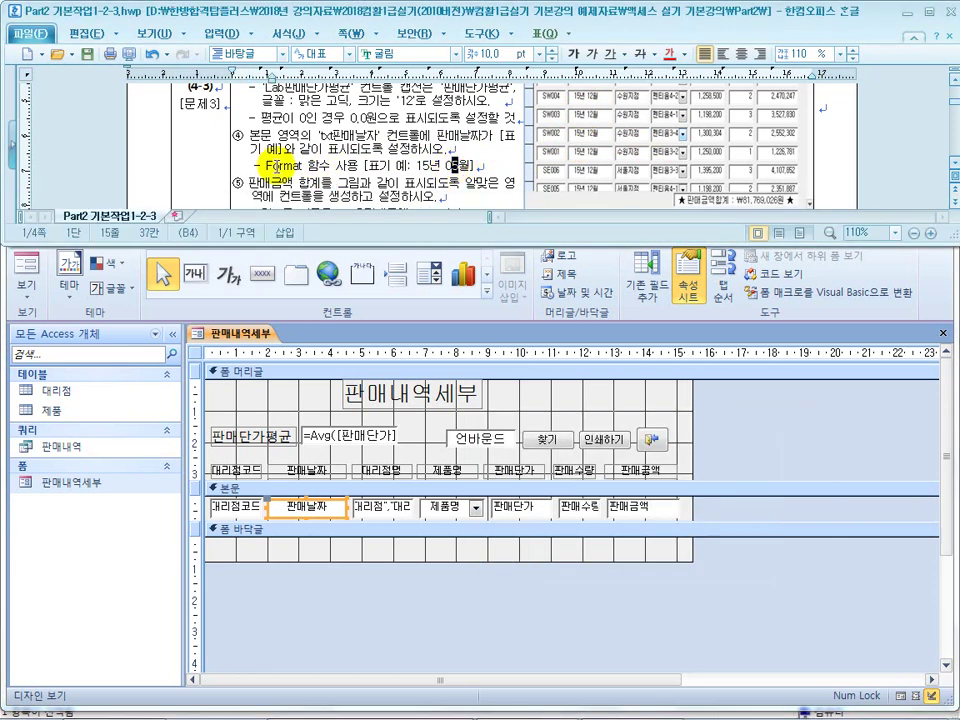
{"action": "left_click_drag", "start_coordinate": [268, 166], "coordinate": [330, 166]}
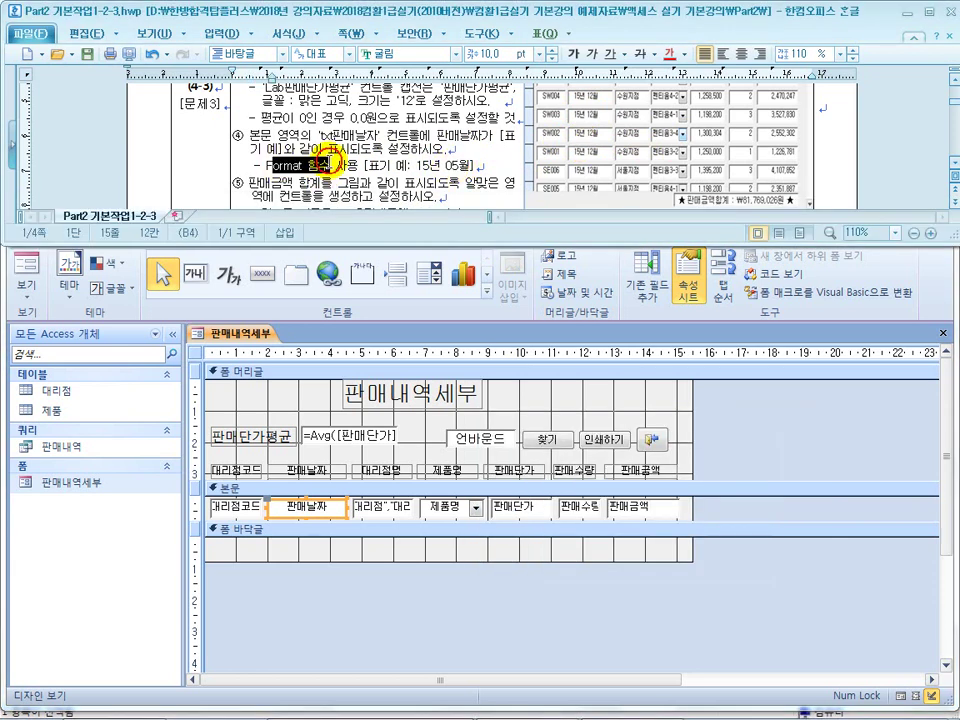
{"action": "left_click", "coordinate": [298, 510]}
Try the format yy년 mm월 on the txt판매날짜 control and clear its format property again
{"action": "left_click", "coordinate": [580, 528]}
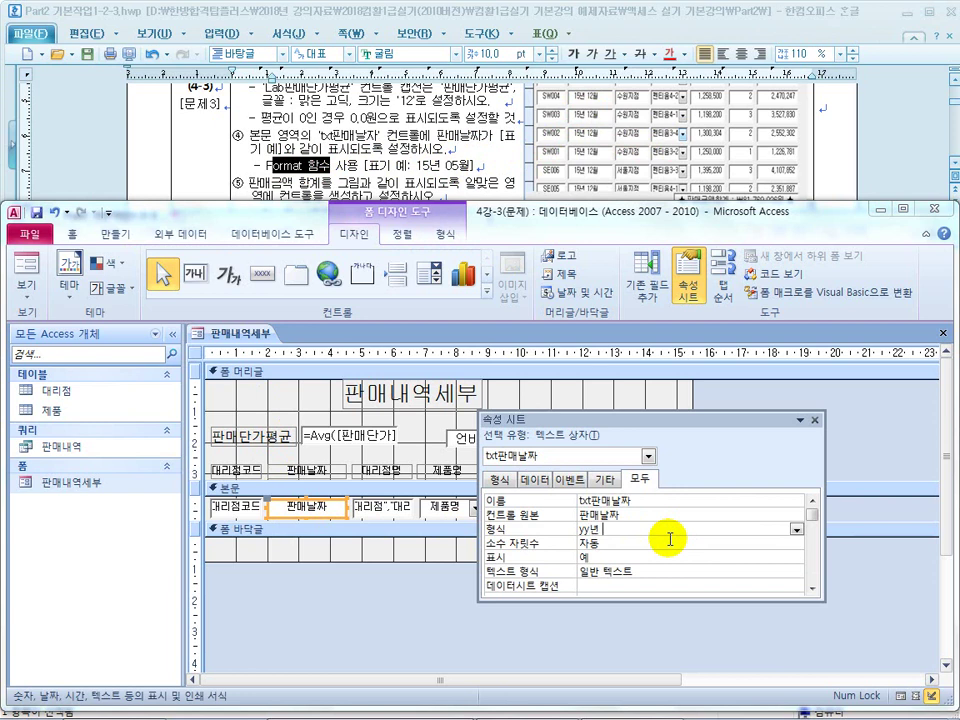
{"action": "key", "text": "Return"}
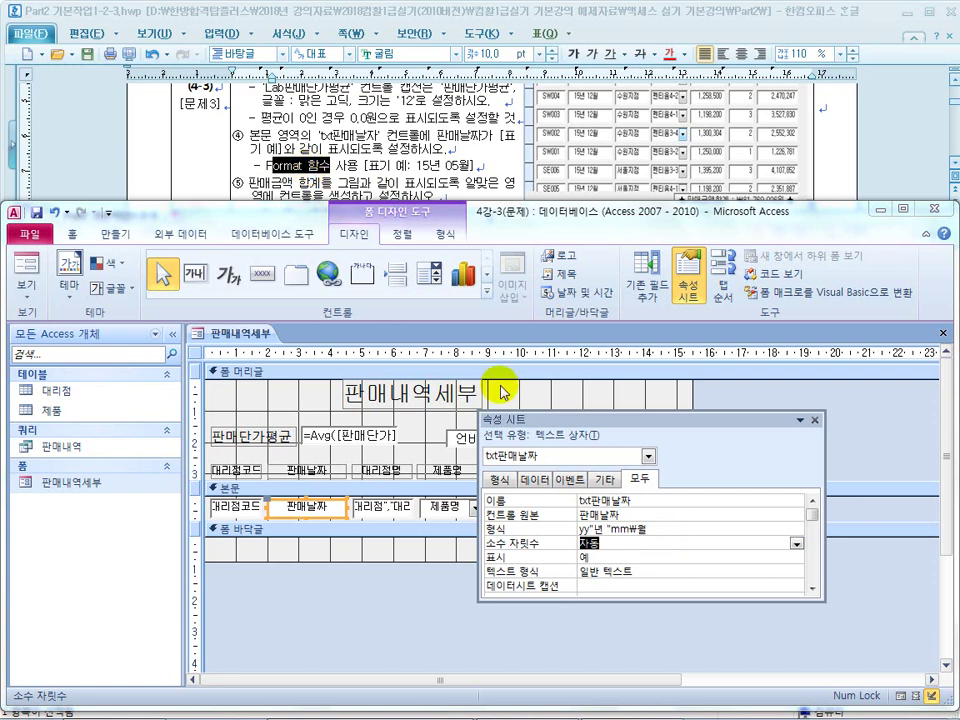
{"action": "left_click", "coordinate": [553, 524]}
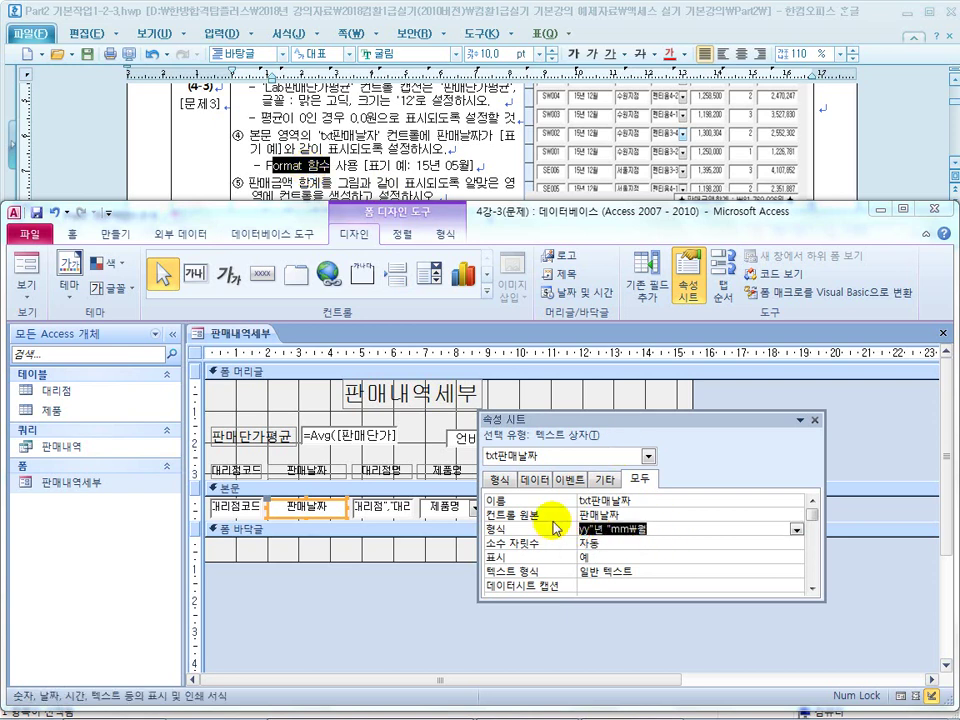
{"action": "key", "text": "Delete"}
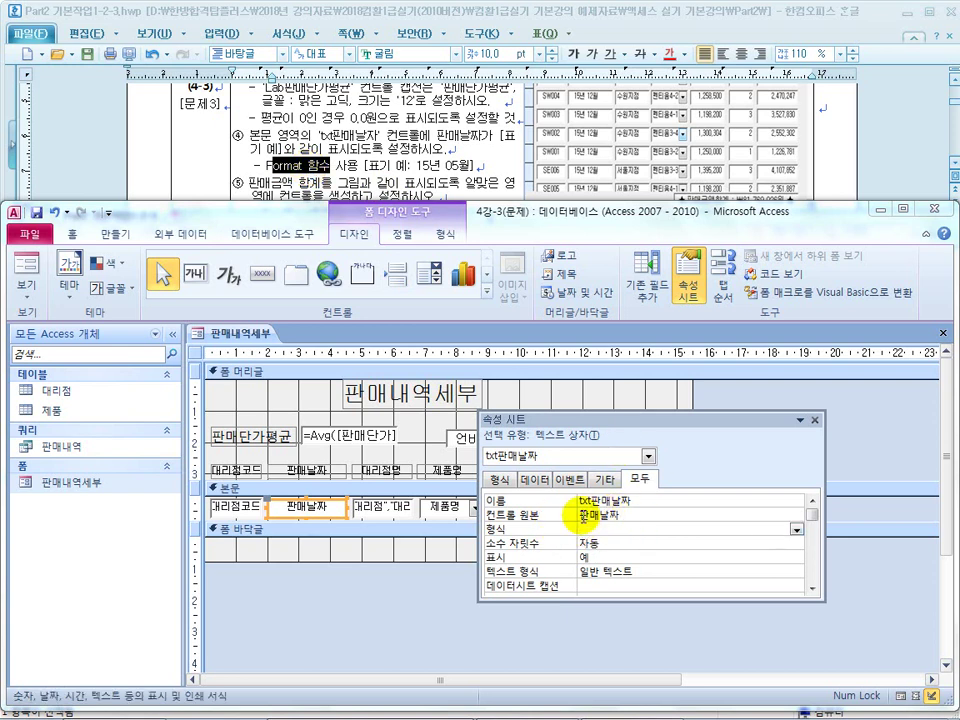
Turn txt판매날짜's control source into a Format function on 판매날짜 with the format string "일반 숫자"
{"action": "left_click", "coordinate": [522, 514]}
{"action": "type", "text": "=format"}
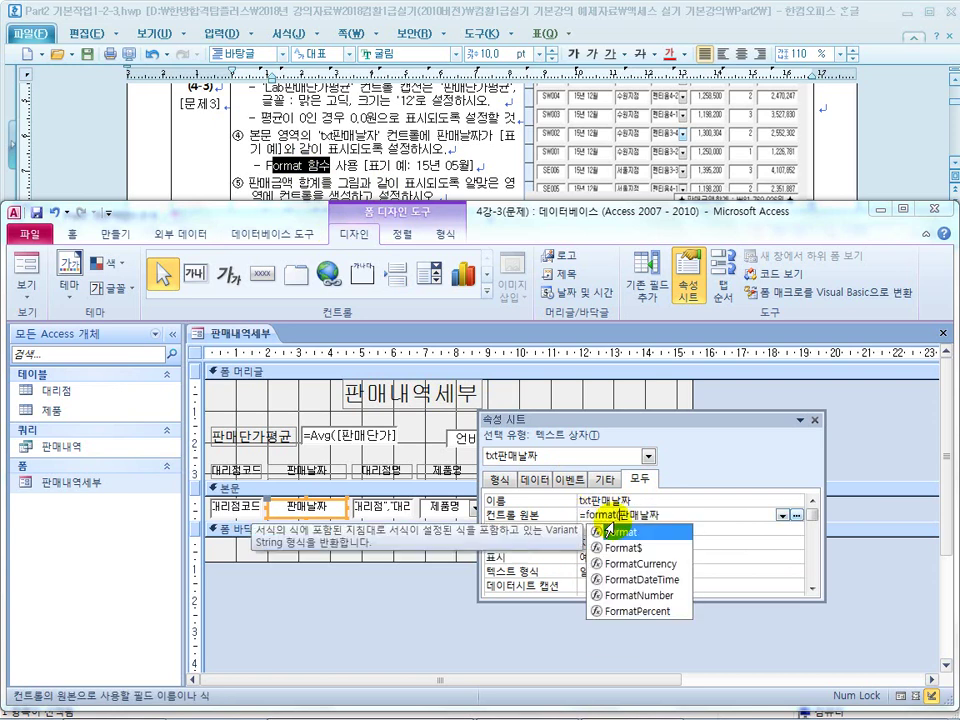
{"action": "type", "text": "("}
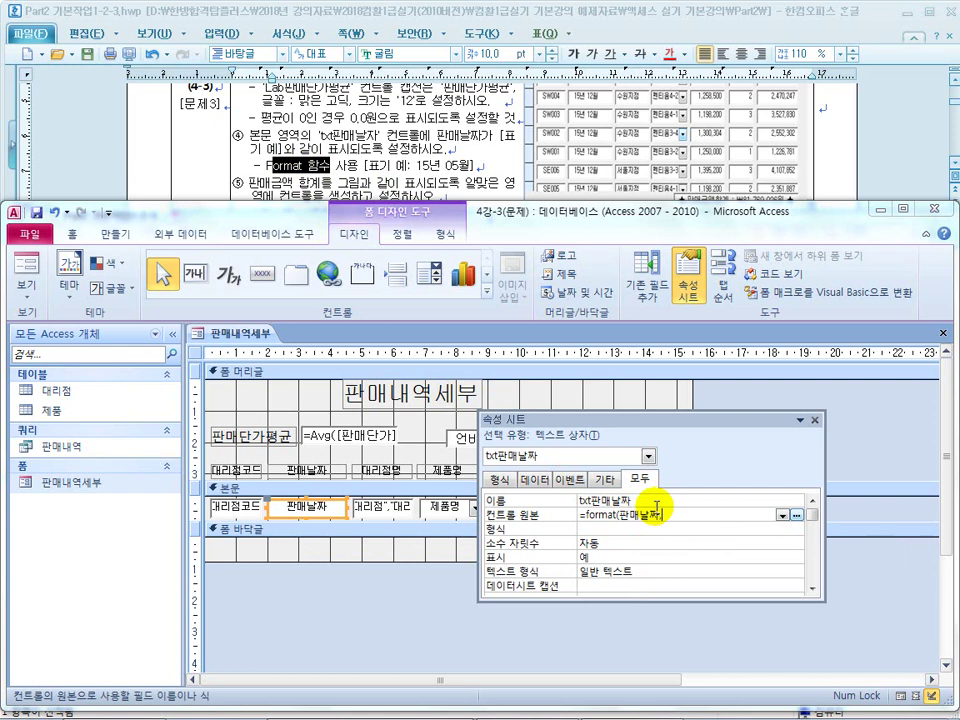
{"action": "type", "text": ","}
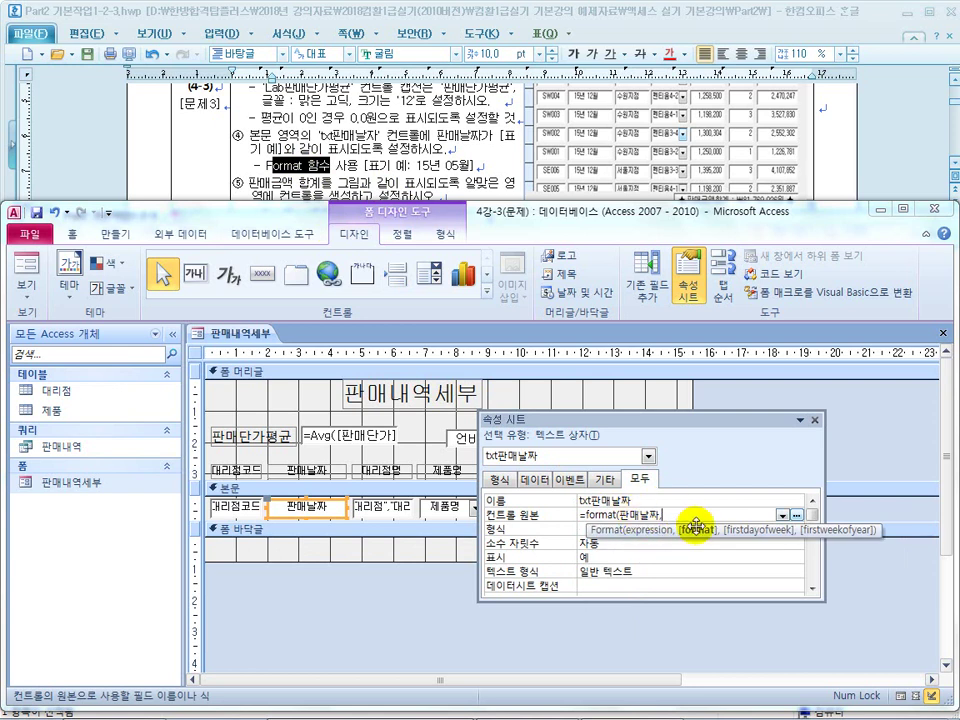
{"action": "type", "text": "\""}
{"action": "type", "text": "일반 숫자\")"}
{"action": "key", "text": "Return"}
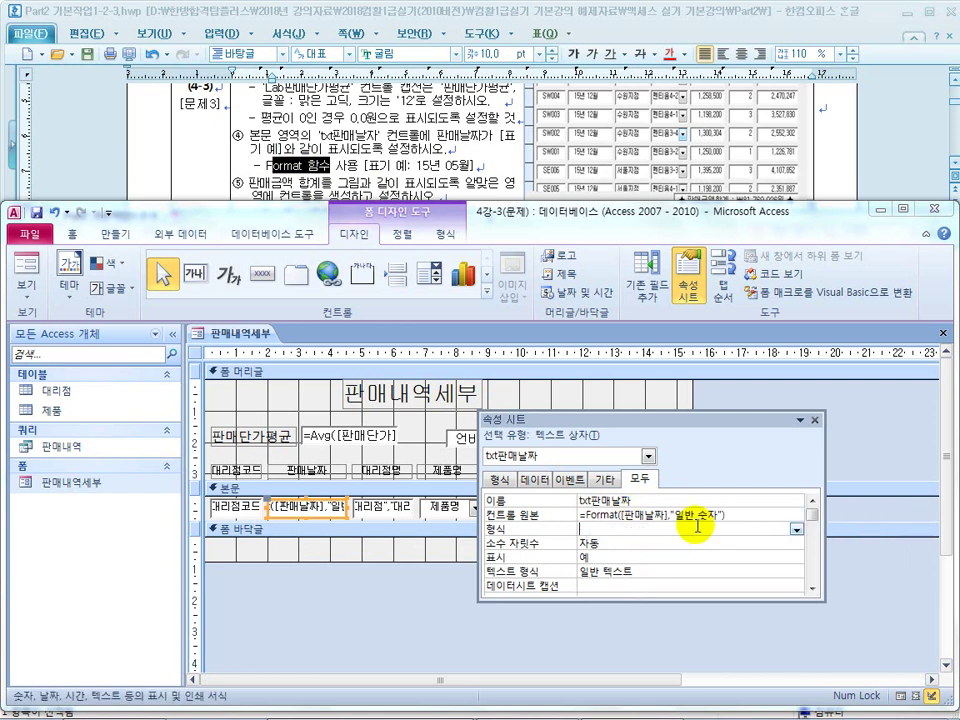
Replace the Format function's format string with yy년 mm월 and show the form in Form view
{"action": "left_click_drag", "start_coordinate": [716, 514], "coordinate": [681, 517]}
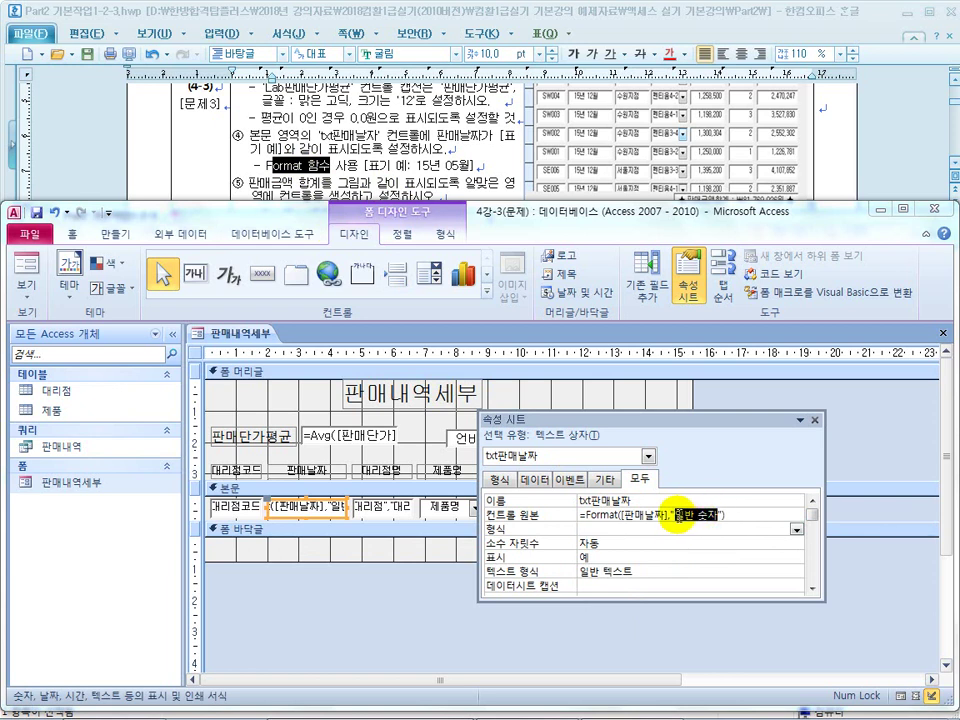
{"action": "key", "text": "BackSpace"}
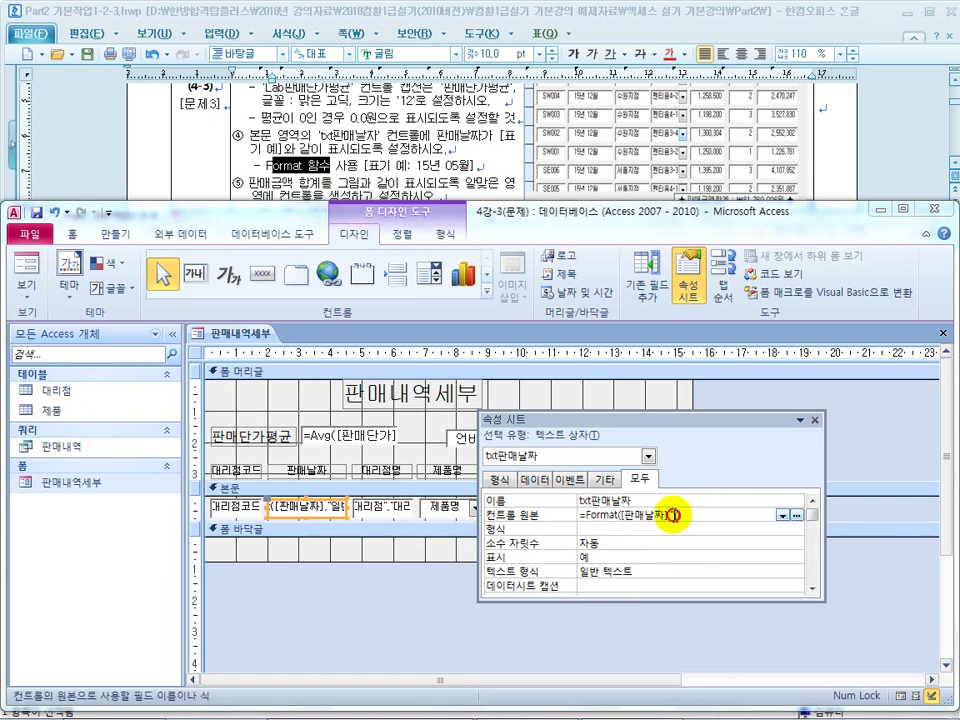
{"action": "type", "text": "ㅛㅛ"}
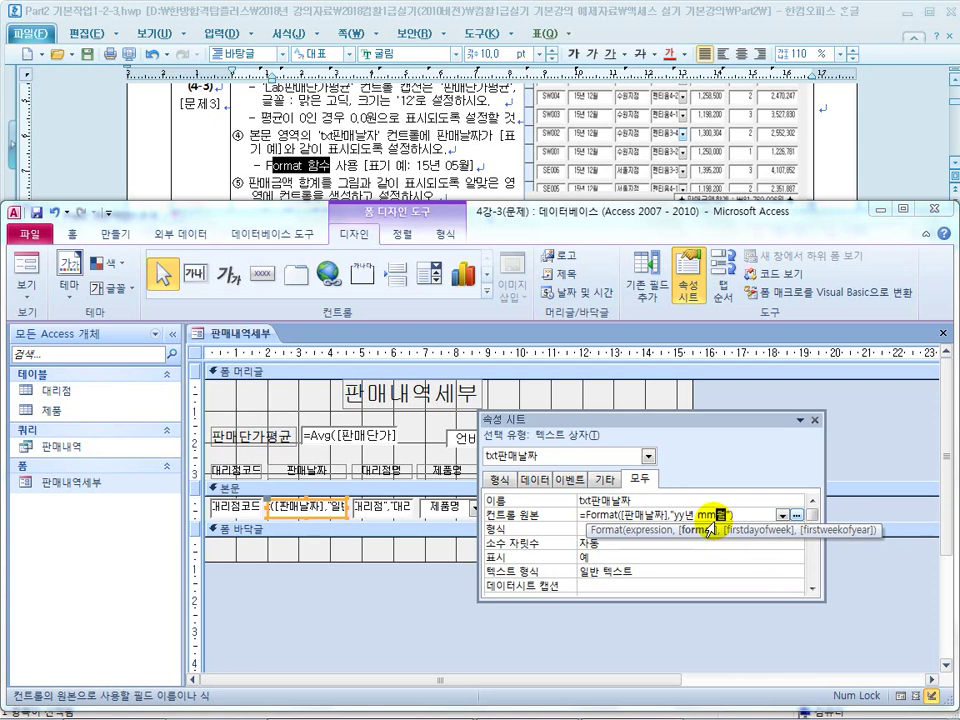
{"action": "key", "text": "Return"}
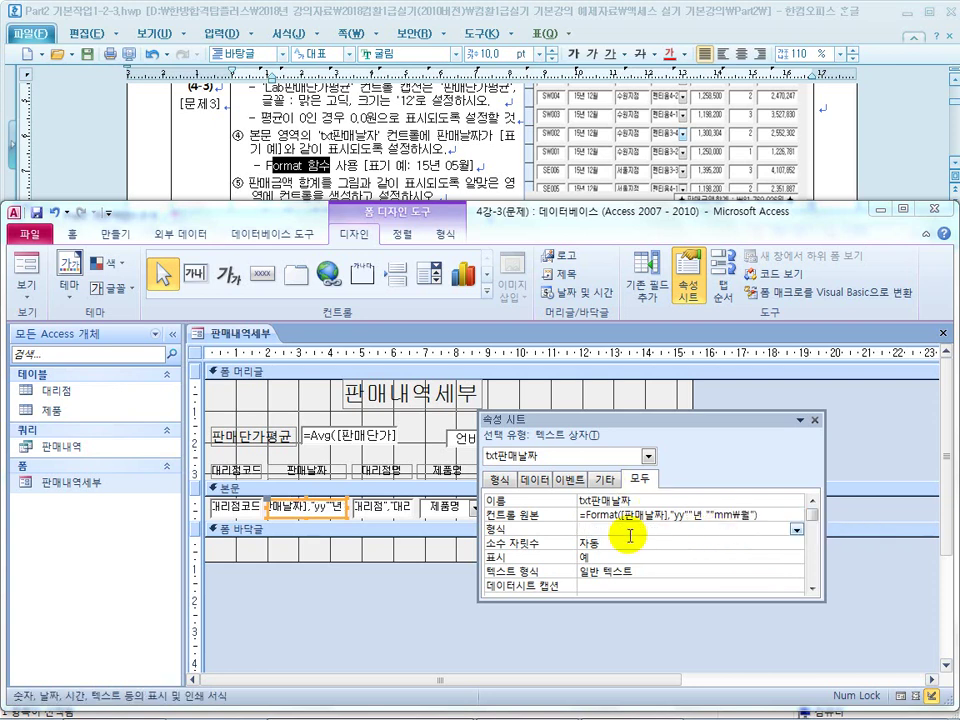
{"action": "left_click", "coordinate": [27, 275]}
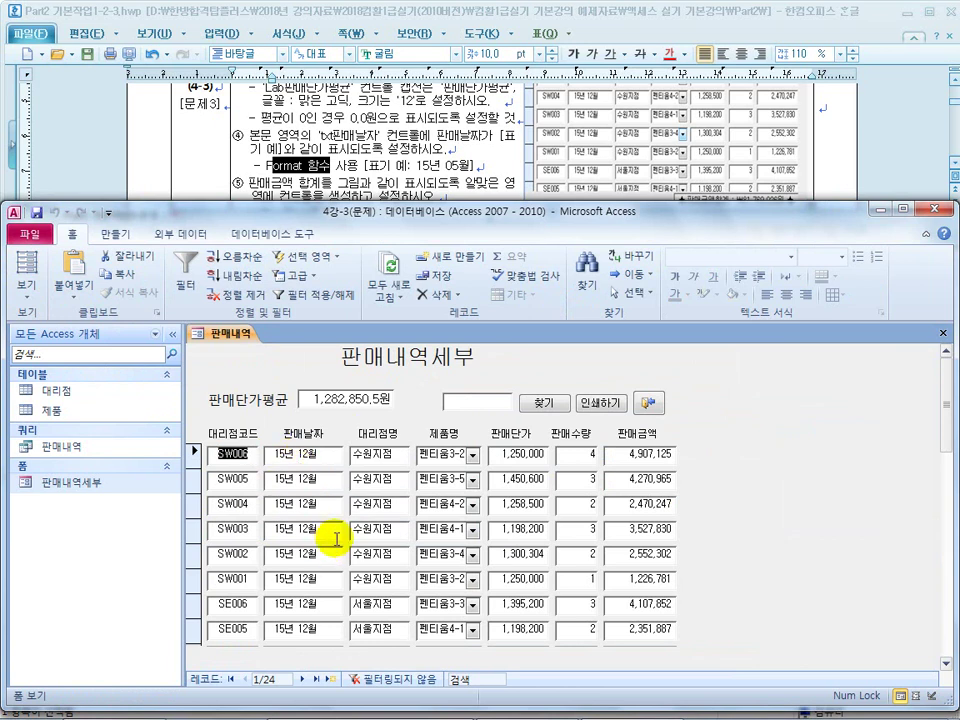
Switch to the PowerPoint slide show and advance to the 폼 완성(4-3) solutions for items 4 and 5, with the pen ready
{"action": "key", "text": "super"}
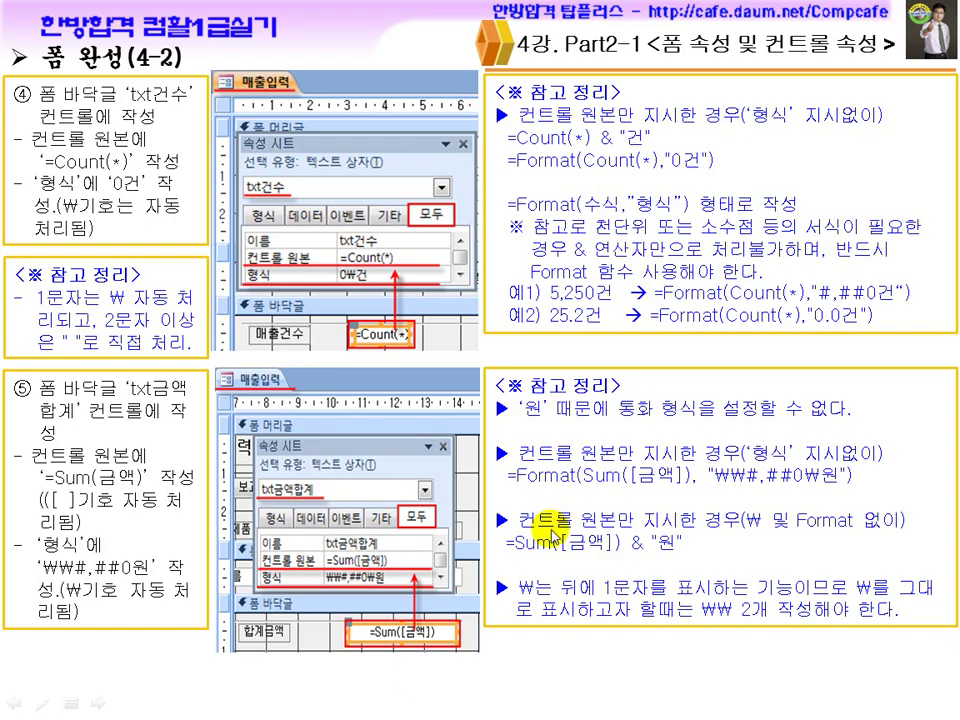
{"action": "left_click", "coordinate": [551, 534]}
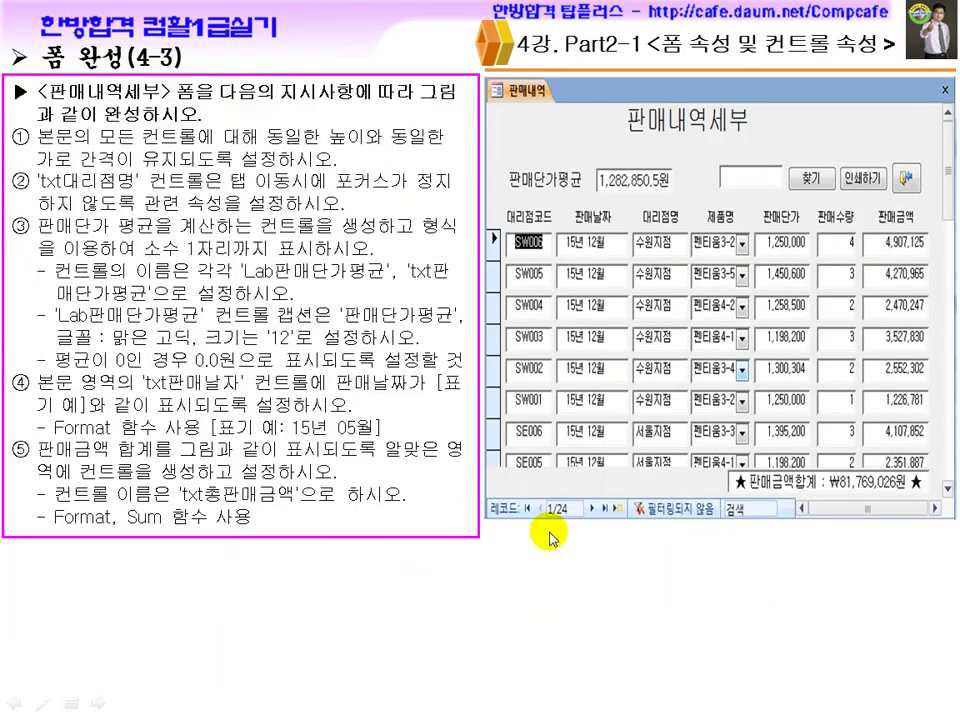
{"action": "left_click", "coordinate": [551, 534]}
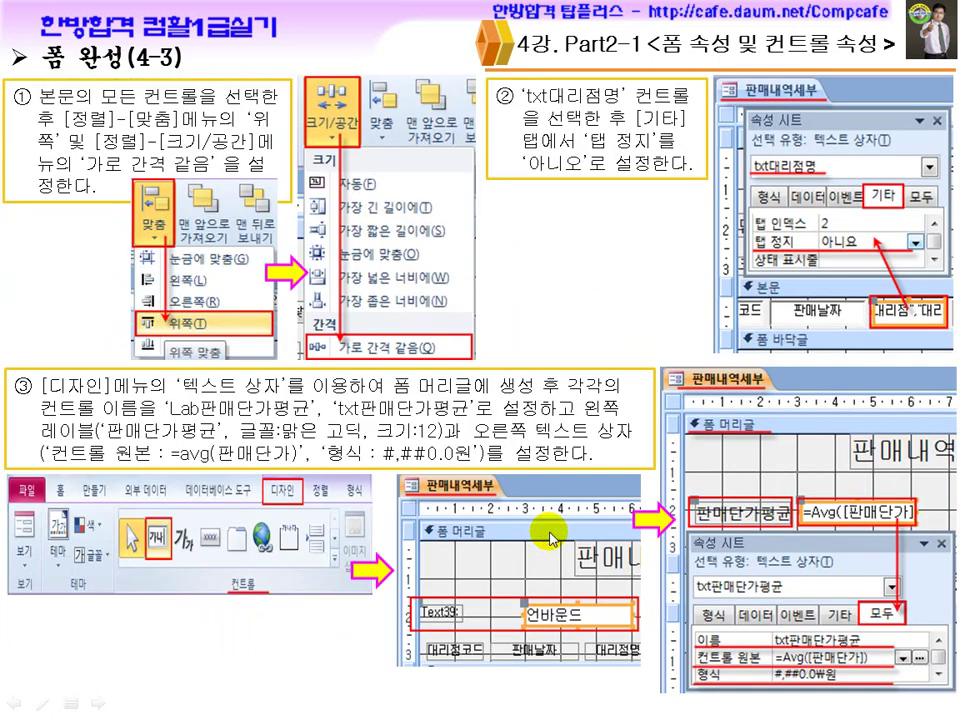
{"action": "left_click", "coordinate": [551, 538]}
{"action": "left_click", "coordinate": [551, 536]}
{"action": "left_click", "coordinate": [551, 536]}
{"action": "left_click", "coordinate": [551, 536]}
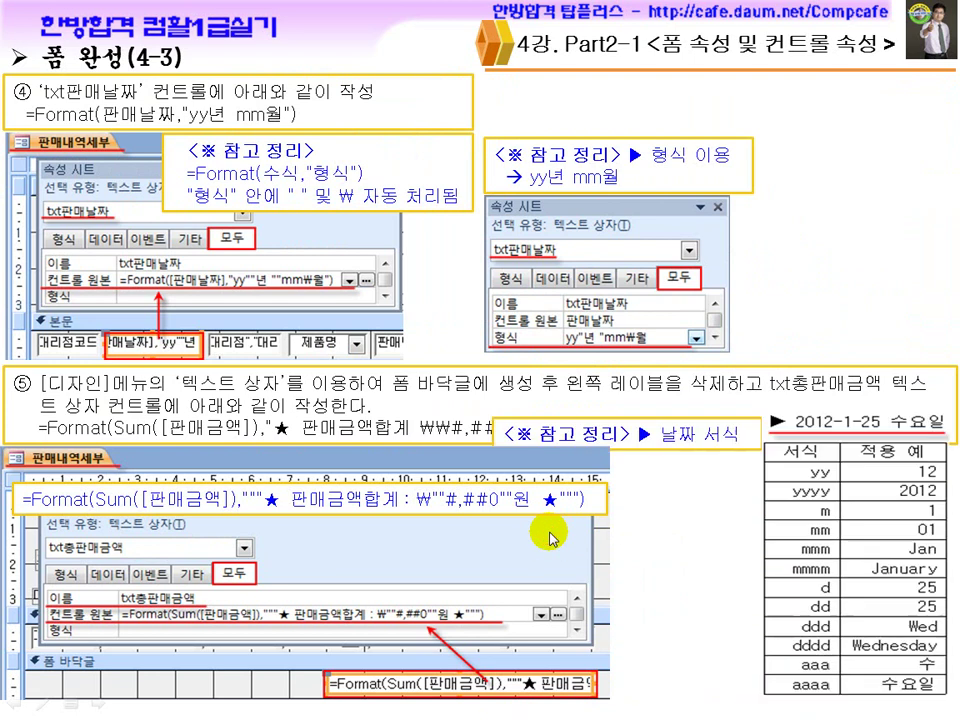
{"action": "key", "text": "ctrl+p"}
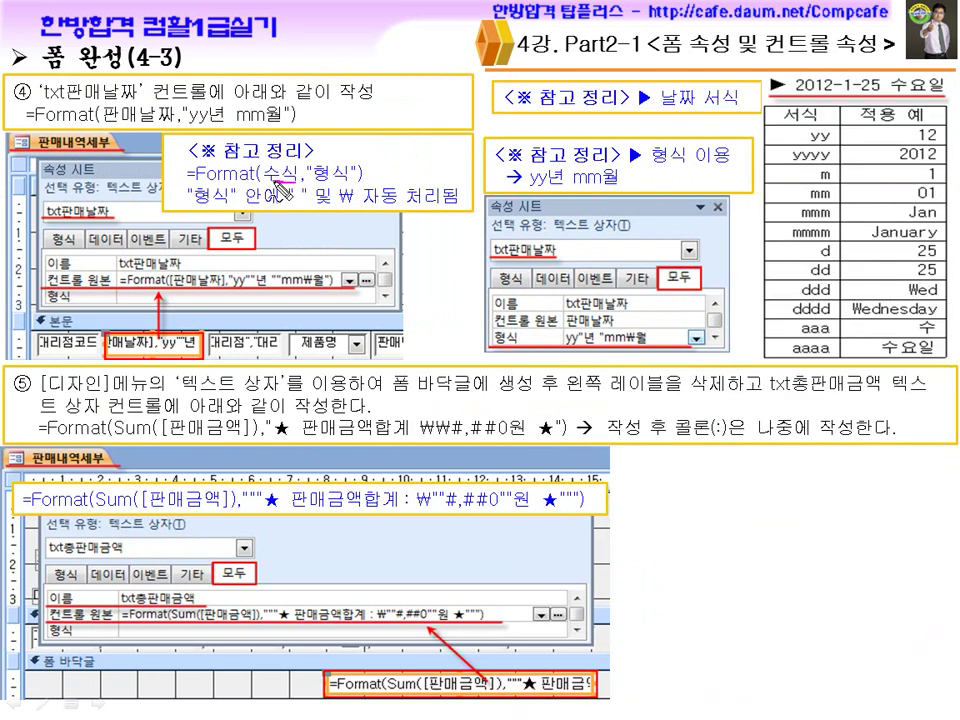
Mark on the slide the Format function's arguments and the quotation marks and ₩ symbols inside the format strings
{"action": "left_click_drag", "start_coordinate": [316, 200], "coordinate": [336, 197]}
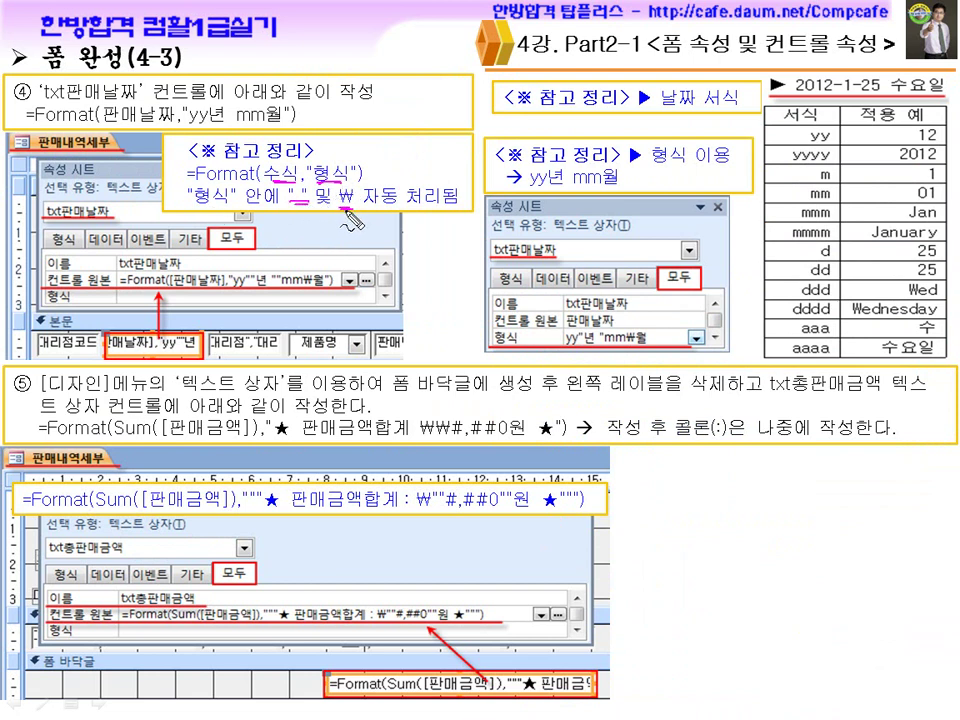
{"action": "left_click_drag", "start_coordinate": [284, 272], "coordinate": [283, 284]}
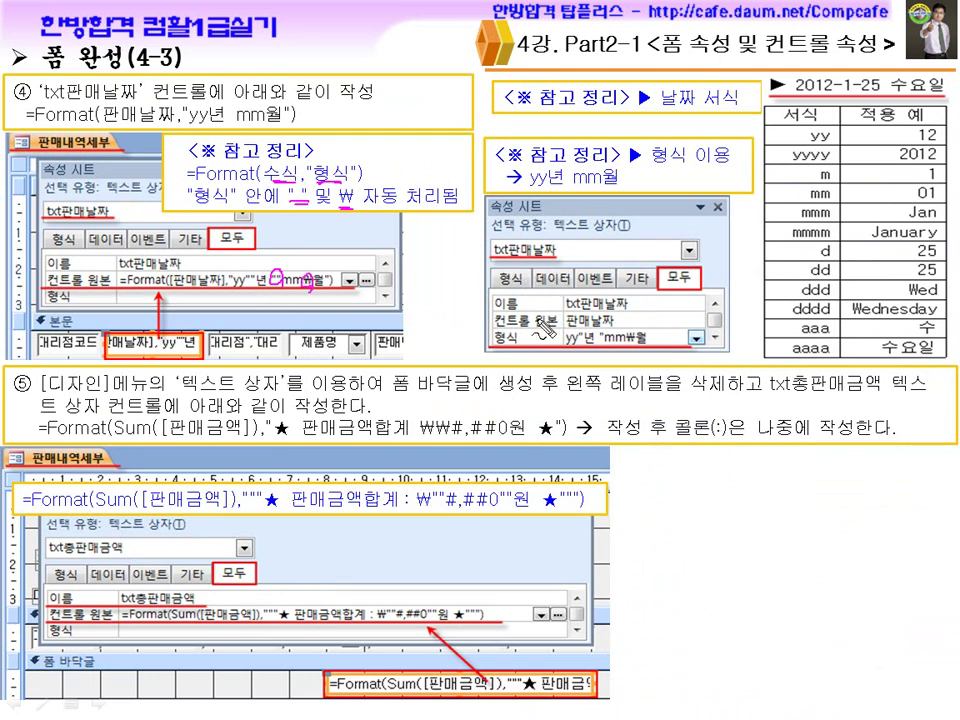
{"action": "left_click_drag", "start_coordinate": [527, 189], "coordinate": [622, 188]}
{"action": "left_click_drag", "start_coordinate": [664, 320], "coordinate": [687, 316]}
{"action": "left_click_drag", "start_coordinate": [634, 352], "coordinate": [630, 343]}
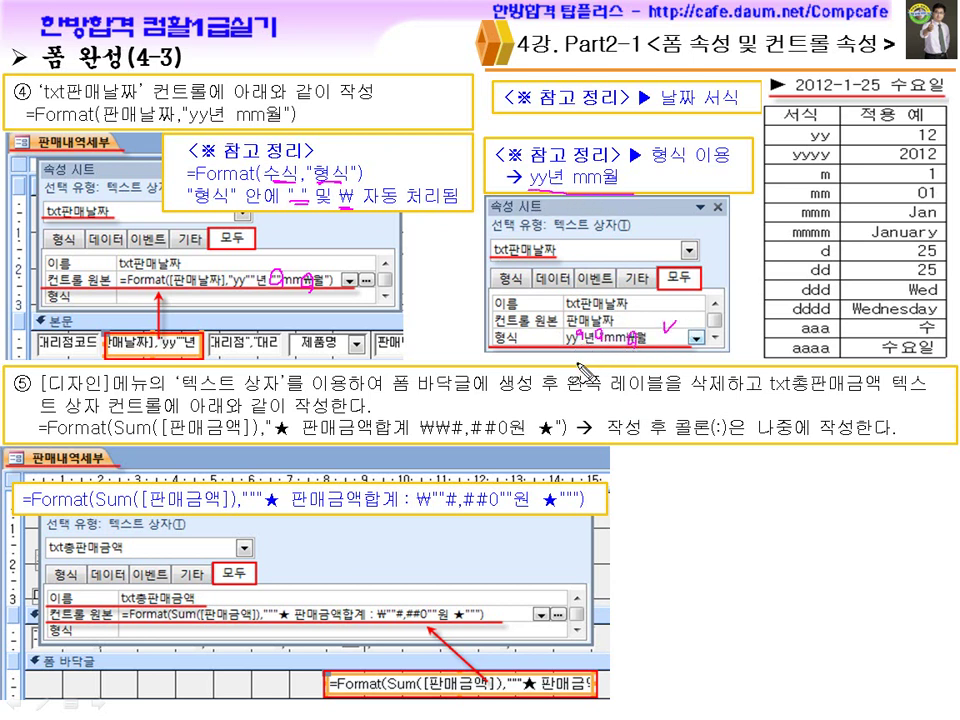
Review the slide's date format table, marking the codes from yy to aaaa and their example results
{"action": "left_click_drag", "start_coordinate": [798, 172], "coordinate": [810, 164]}
{"action": "left_click_drag", "start_coordinate": [812, 146], "coordinate": [834, 144]}
{"action": "left_click_drag", "start_coordinate": [916, 147], "coordinate": [942, 145]}
{"action": "left_click_drag", "start_coordinate": [799, 162], "coordinate": [936, 163]}
{"action": "left_click_drag", "start_coordinate": [820, 182], "coordinate": [834, 182]}
{"action": "left_click_drag", "start_coordinate": [918, 183], "coordinate": [940, 182]}
{"action": "left_click_drag", "start_coordinate": [802, 201], "coordinate": [834, 200]}
{"action": "left_click_drag", "start_coordinate": [906, 201], "coordinate": [942, 200]}
{"action": "left_click_drag", "start_coordinate": [800, 222], "coordinate": [834, 221]}
{"action": "mouse_move", "coordinate": [905, 203]}
{"action": "left_mouse_down"}
{"action": "mouse_move", "coordinate": [938, 222]}
{"action": "mouse_move", "coordinate": [958, 220]}
{"action": "left_mouse_up"}
{"action": "left_click_drag", "start_coordinate": [791, 243], "coordinate": [833, 242]}
{"action": "left_click_drag", "start_coordinate": [931, 242], "coordinate": [914, 252]}
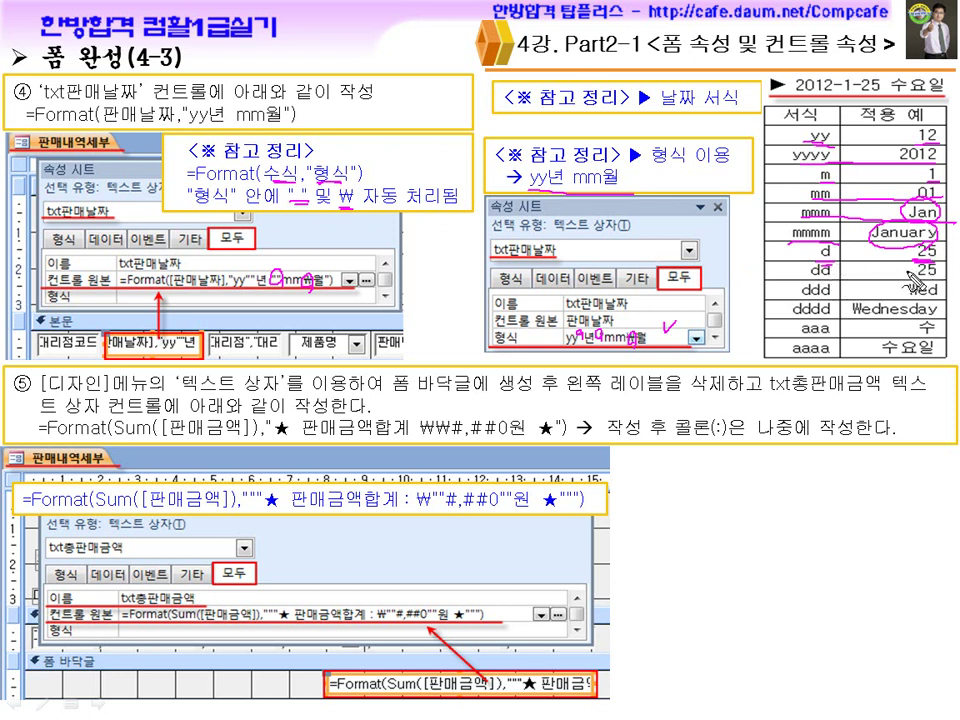
{"action": "mouse_move", "coordinate": [809, 278]}
{"action": "left_mouse_down"}
{"action": "mouse_move", "coordinate": [831, 277]}
{"action": "mouse_move", "coordinate": [839, 297]}
{"action": "left_mouse_up"}
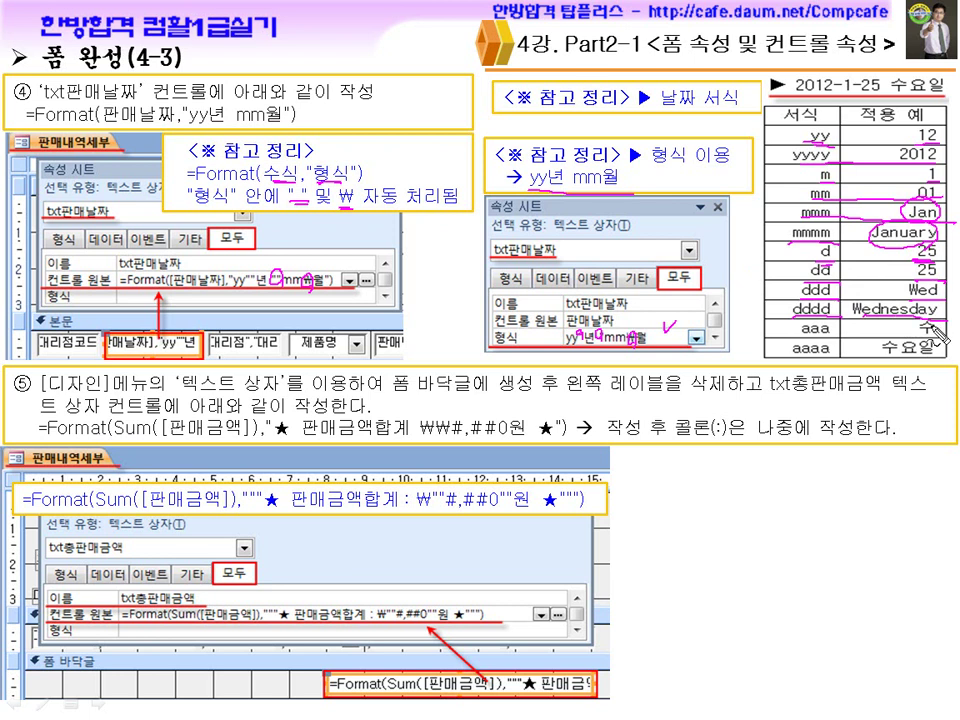
{"action": "mouse_move", "coordinate": [803, 336]}
{"action": "left_mouse_down"}
{"action": "mouse_move", "coordinate": [830, 335]}
{"action": "mouse_move", "coordinate": [829, 359]}
{"action": "left_mouse_up"}
{"action": "mouse_move", "coordinate": [908, 341]}
{"action": "left_mouse_down"}
{"action": "mouse_move", "coordinate": [897, 359]}
{"action": "mouse_move", "coordinate": [909, 340]}
{"action": "left_mouse_up"}
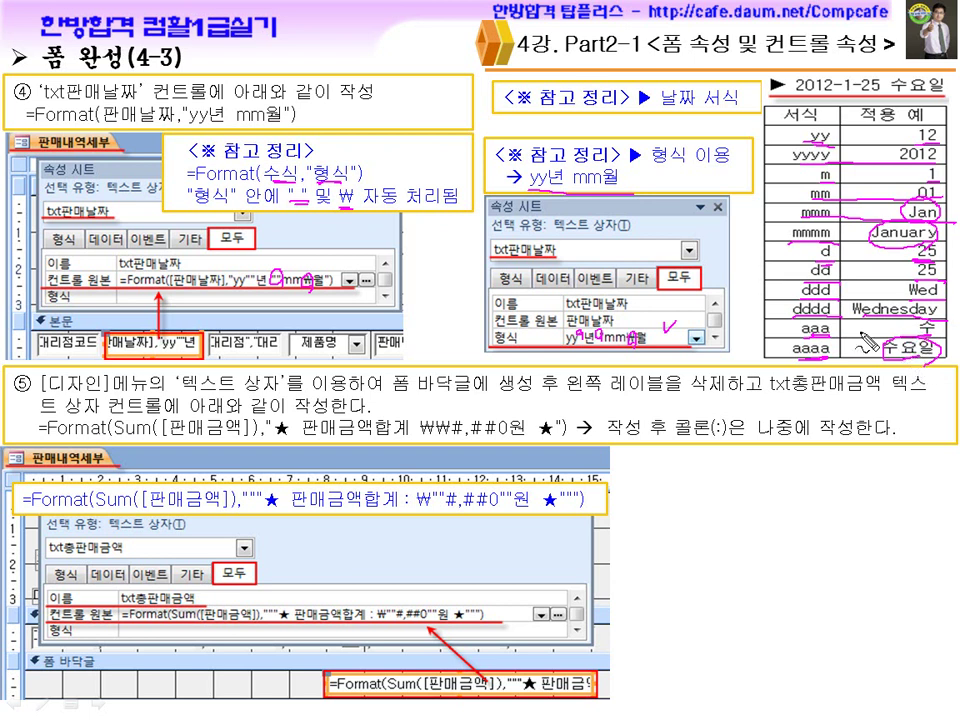
Circle item 5's note about the colon, clear the pen marks, and reveal the alternative solution using the format property
{"action": "mouse_move", "coordinate": [702, 431]}
{"action": "left_mouse_down"}
{"action": "mouse_move", "coordinate": [690, 452]}
{"action": "mouse_move", "coordinate": [710, 462]}
{"action": "left_mouse_up"}
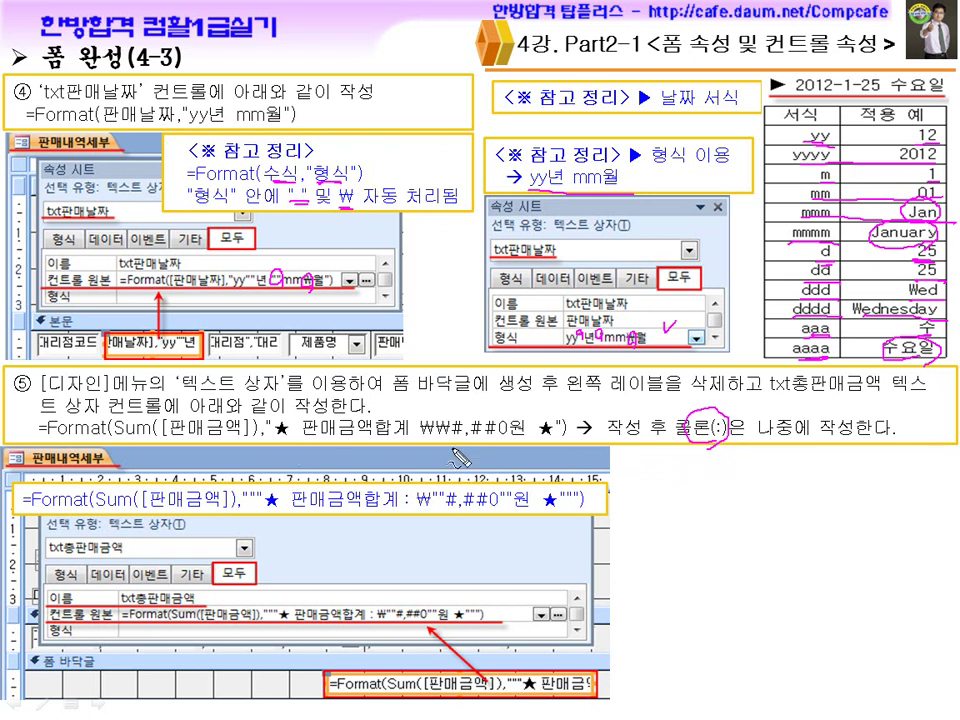
{"action": "key", "text": "Escape"}
{"action": "left_click", "coordinate": [601, 549]}
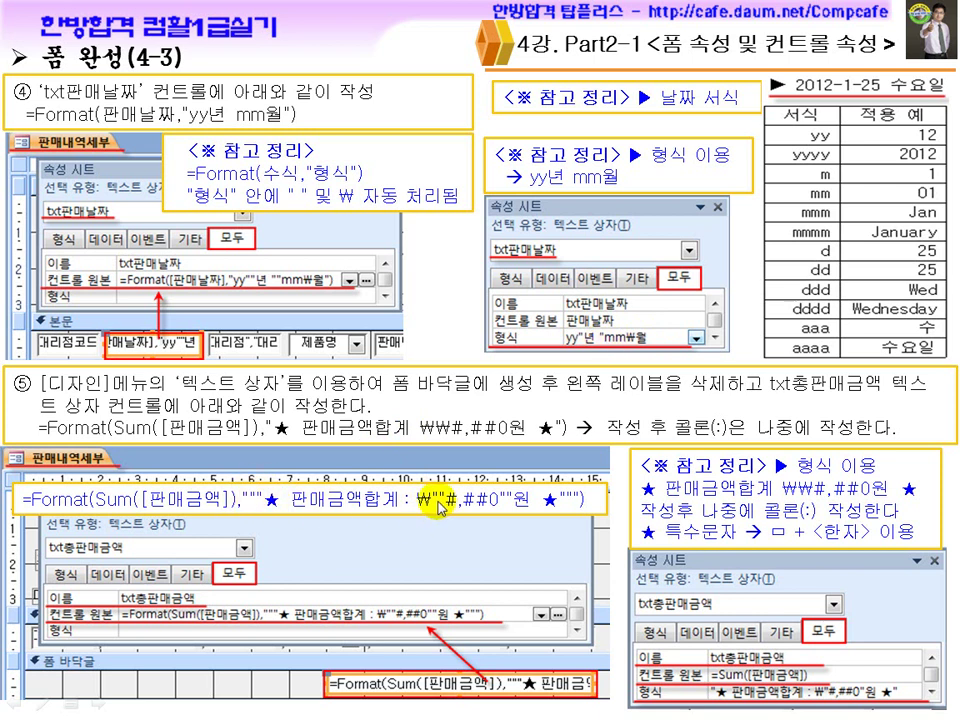
Switch back to Access and return the 판매내역세부 form to Design view
{"action": "key", "text": "super"}
{"action": "left_click", "coordinate": [628, 707]}
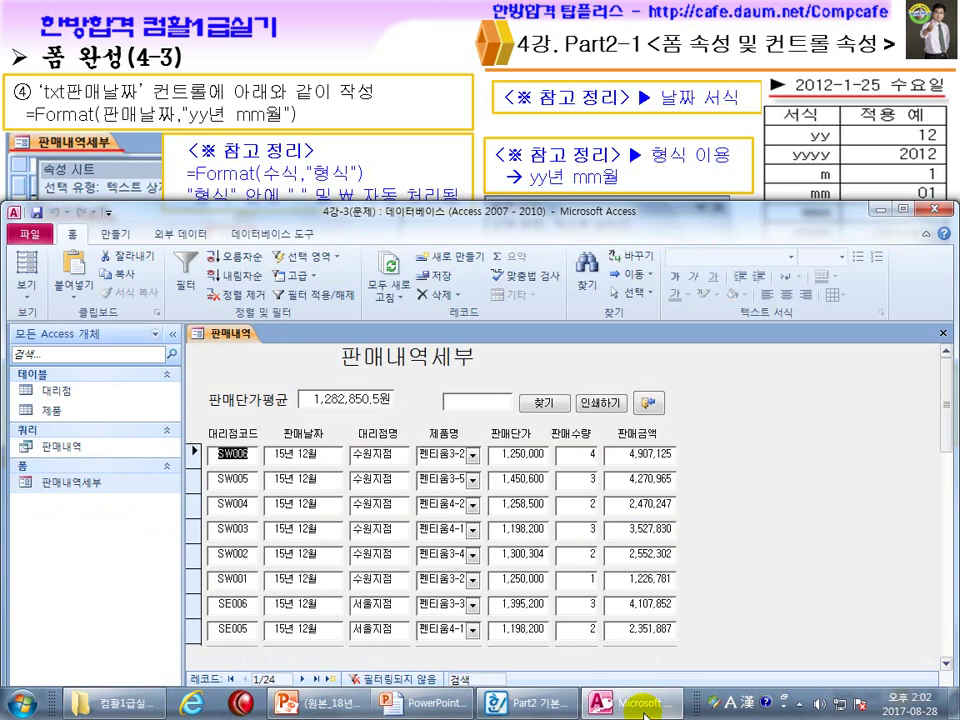
{"action": "left_click", "coordinate": [27, 283]}
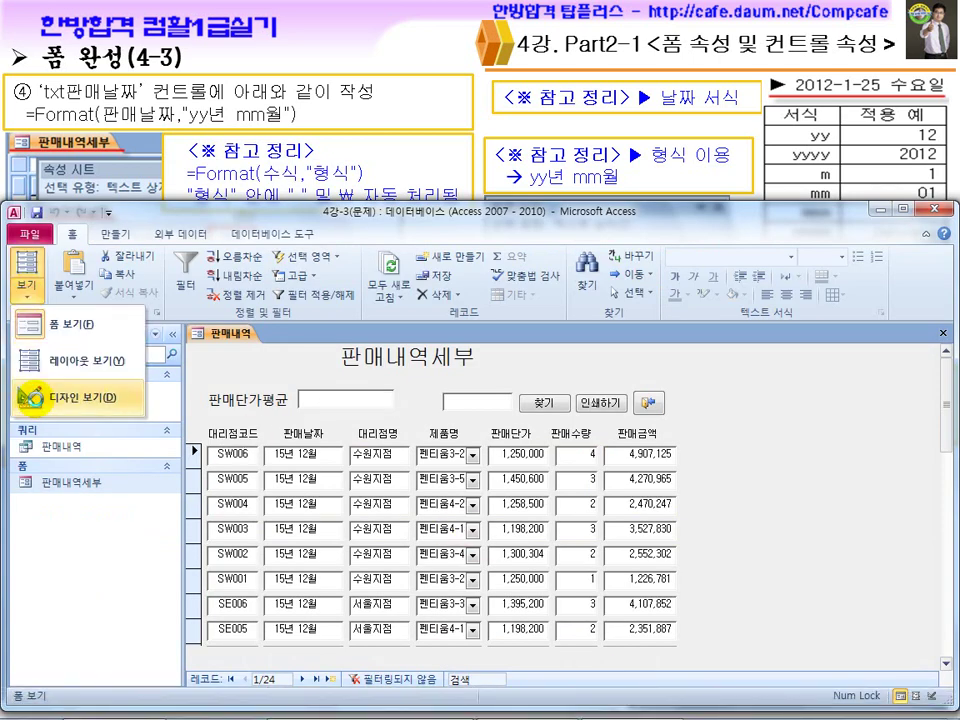
{"action": "left_click", "coordinate": [60, 399]}
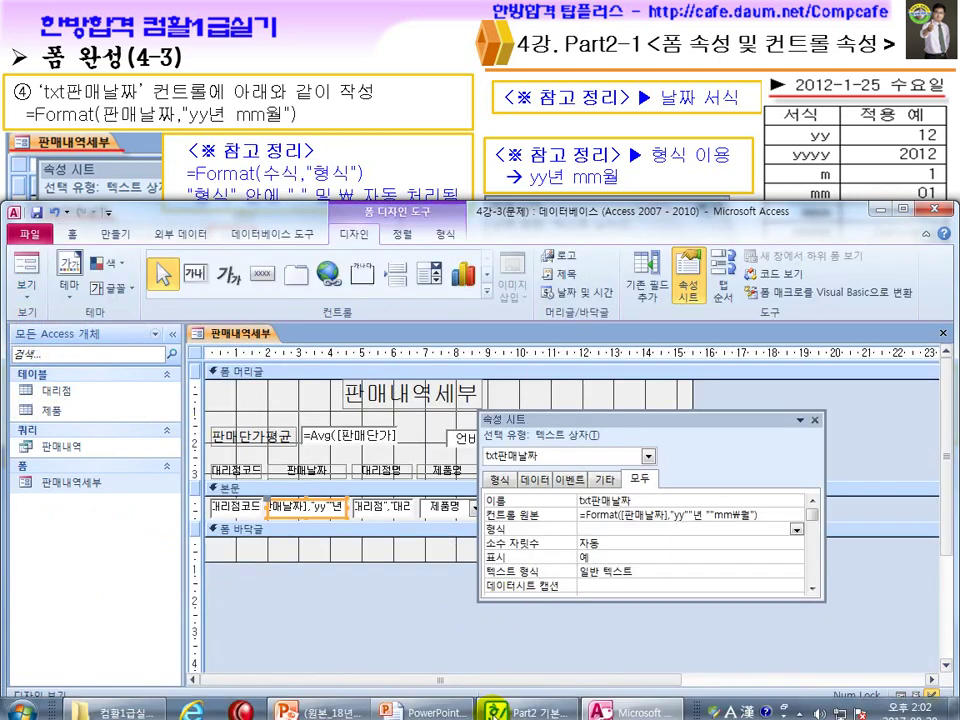
Read item 5 in the exercise document, covering the 판매금액 total, the control to create and the required Format and Sum functions
{"action": "left_click", "coordinate": [515, 705]}
{"action": "left_click", "coordinate": [253, 168]}
{"action": "scroll", "coordinate": [258, 170], "scroll_direction": "down", "scroll_amount": 2}
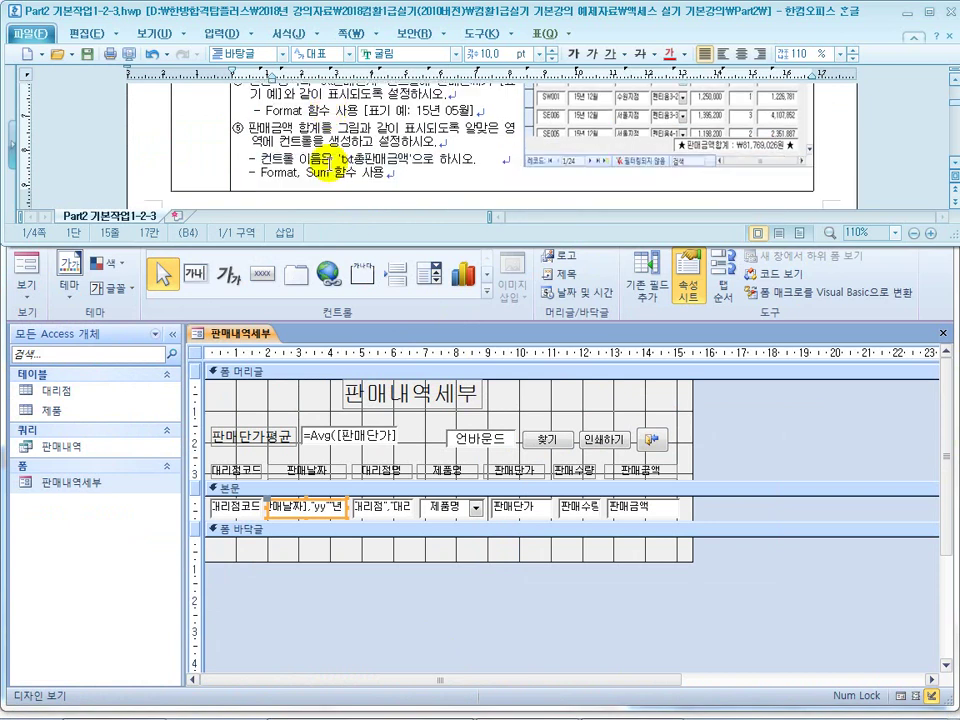
{"action": "left_click_drag", "start_coordinate": [268, 121], "coordinate": [418, 137]}
{"action": "double_click", "coordinate": [267, 169]}
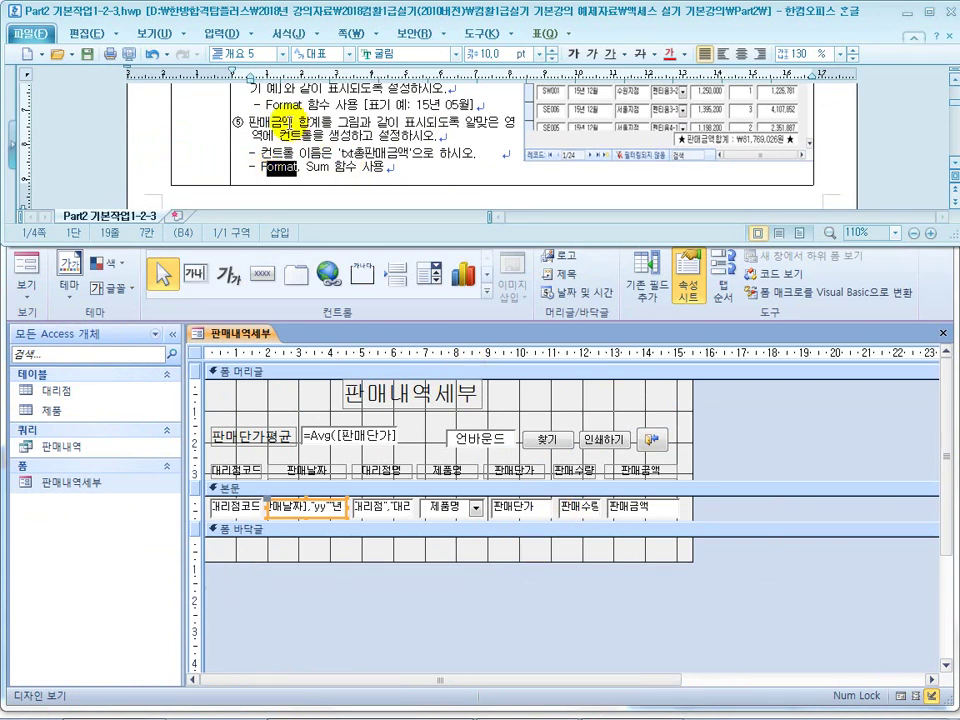
{"action": "left_click_drag", "start_coordinate": [294, 121], "coordinate": [338, 121]}
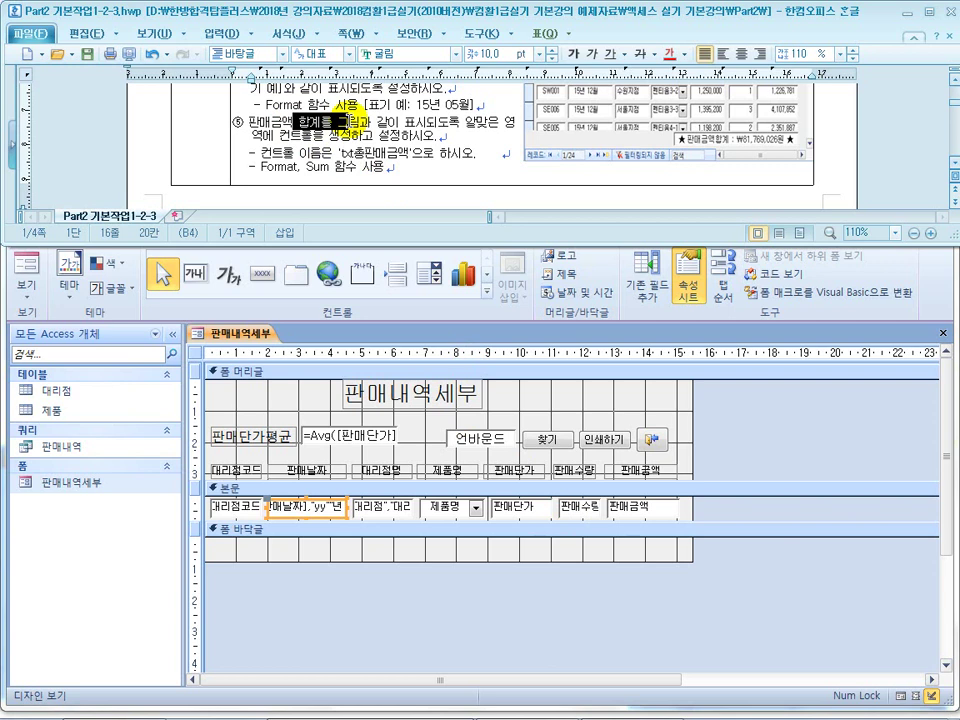
{"action": "left_click_drag", "start_coordinate": [279, 135], "coordinate": [352, 135]}
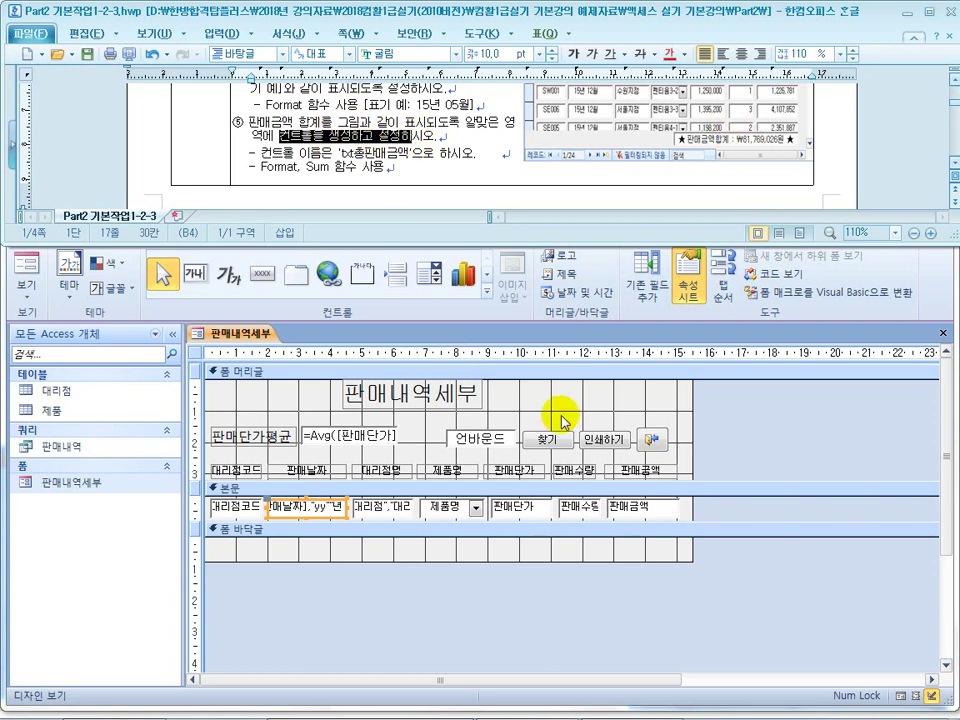
Select the form footer section and close the property sheet
{"action": "left_click", "coordinate": [540, 558]}
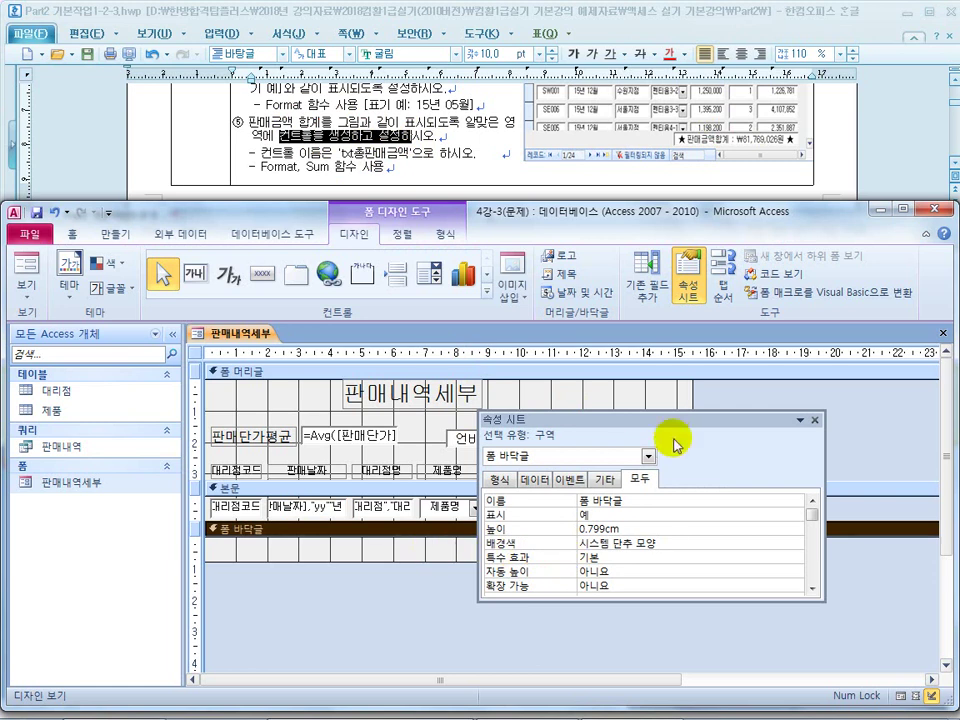
{"action": "left_click_drag", "start_coordinate": [664, 505], "coordinate": [596, 340]}
{"action": "left_click_drag", "start_coordinate": [600, 428], "coordinate": [596, 450]}
{"action": "left_click", "coordinate": [749, 332]}
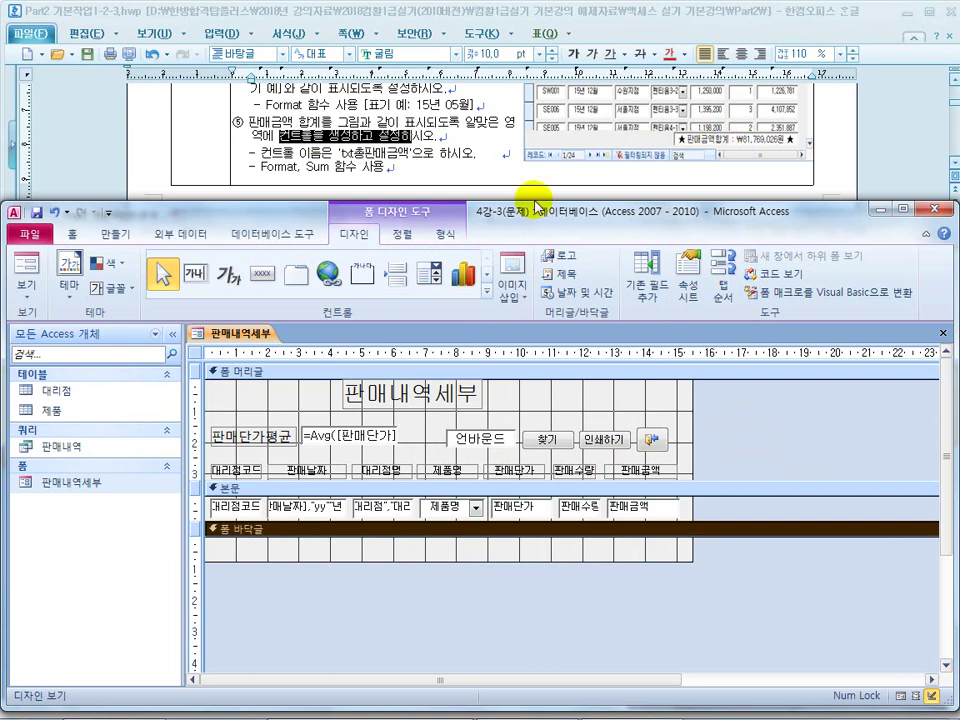
Add a text box to the form footer and delete its attached label
{"action": "left_click", "coordinate": [197, 279]}
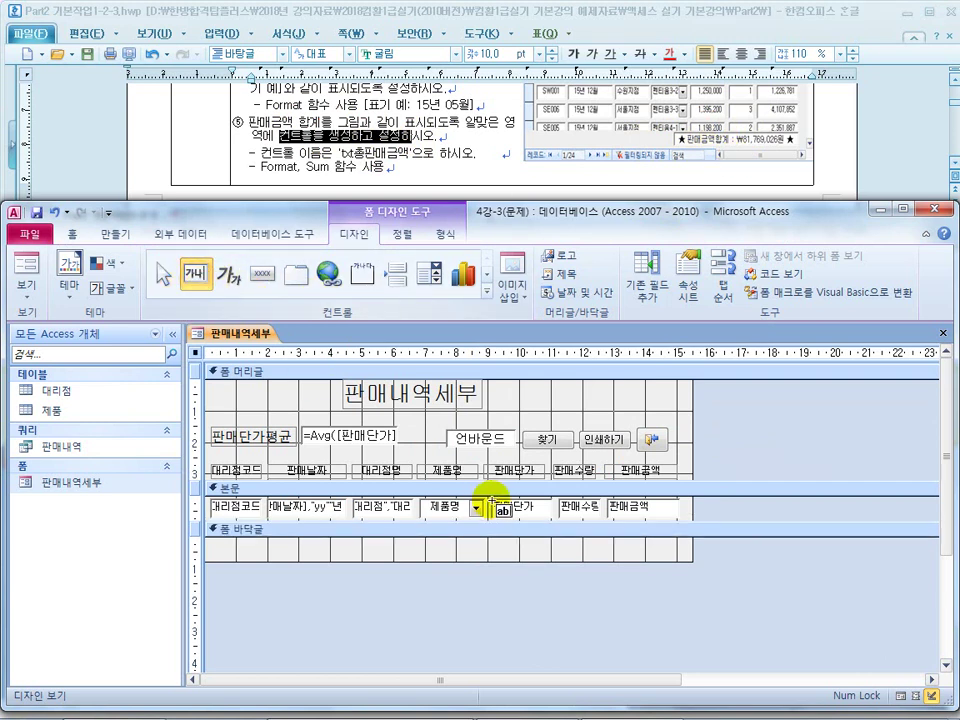
{"action": "left_click", "coordinate": [492, 547]}
{"action": "left_click", "coordinate": [489, 544]}
{"action": "left_click", "coordinate": [414, 552]}
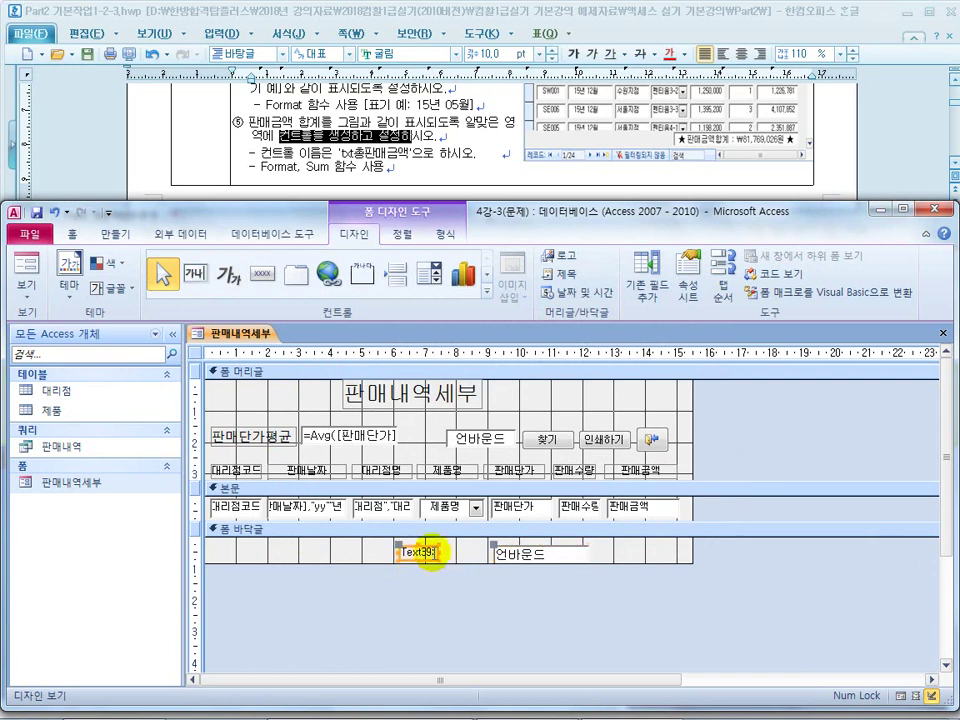
{"action": "key", "text": "Delete"}
Nudge the footer text box up and right within the section and widen it to about the 15 cm ruler mark
{"action": "left_click", "coordinate": [514, 556]}
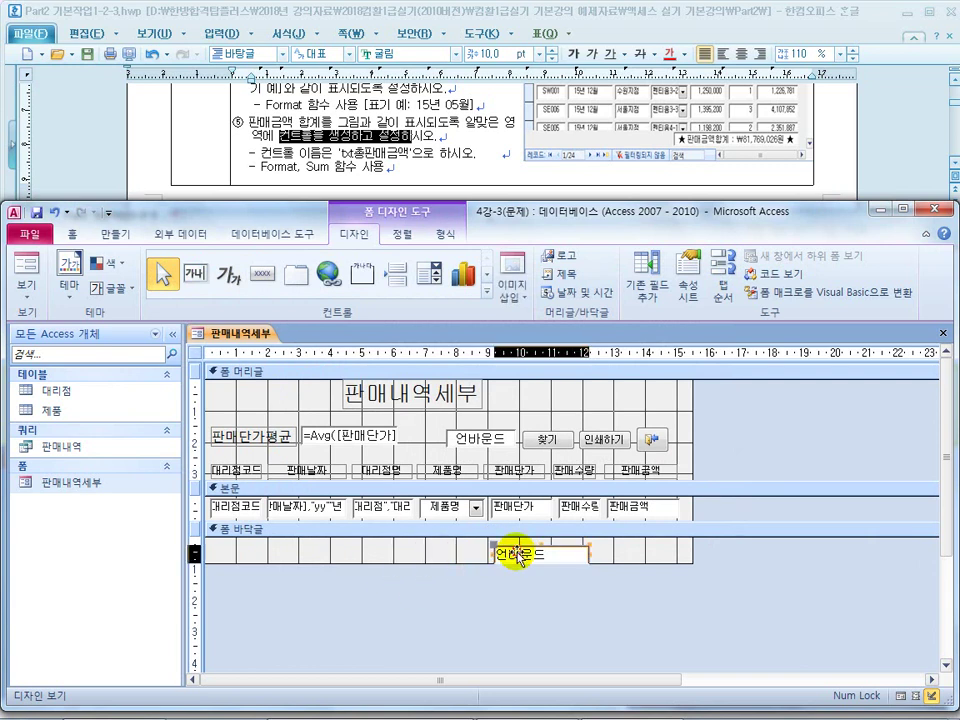
{"action": "left_click_drag", "start_coordinate": [528, 549], "coordinate": [536, 544]}
{"action": "left_click_drag", "start_coordinate": [594, 553], "coordinate": [677, 549]}
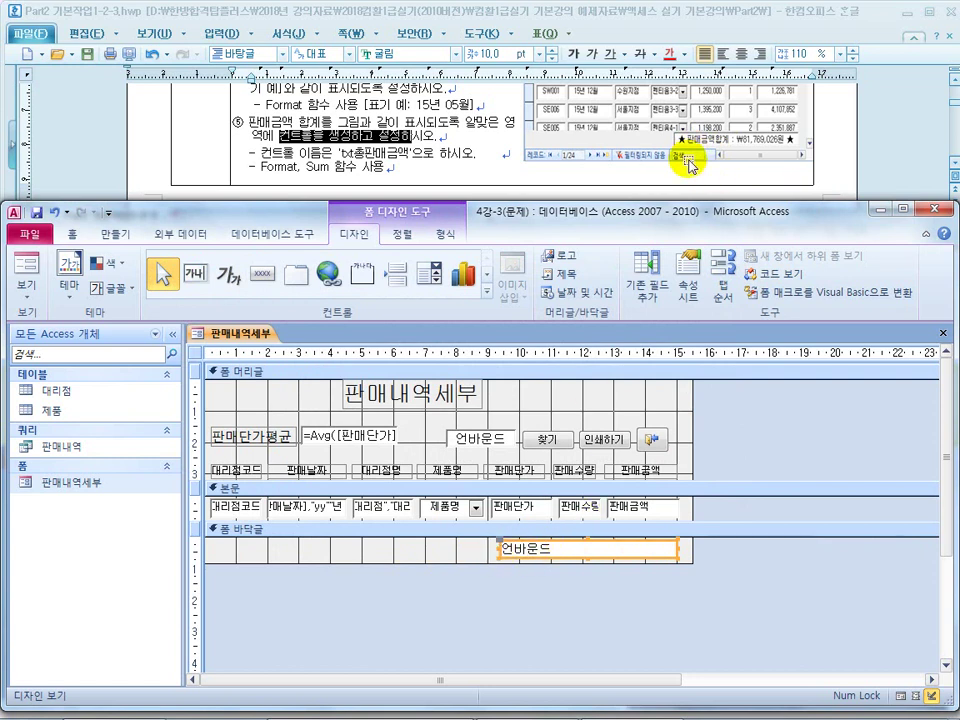
Extend the footer text box's left edge to about the 8 cm ruler mark and name the control txt총판매금액
{"action": "left_click_drag", "start_coordinate": [497, 549], "coordinate": [457, 548]}
{"action": "right_click", "coordinate": [526, 547]}
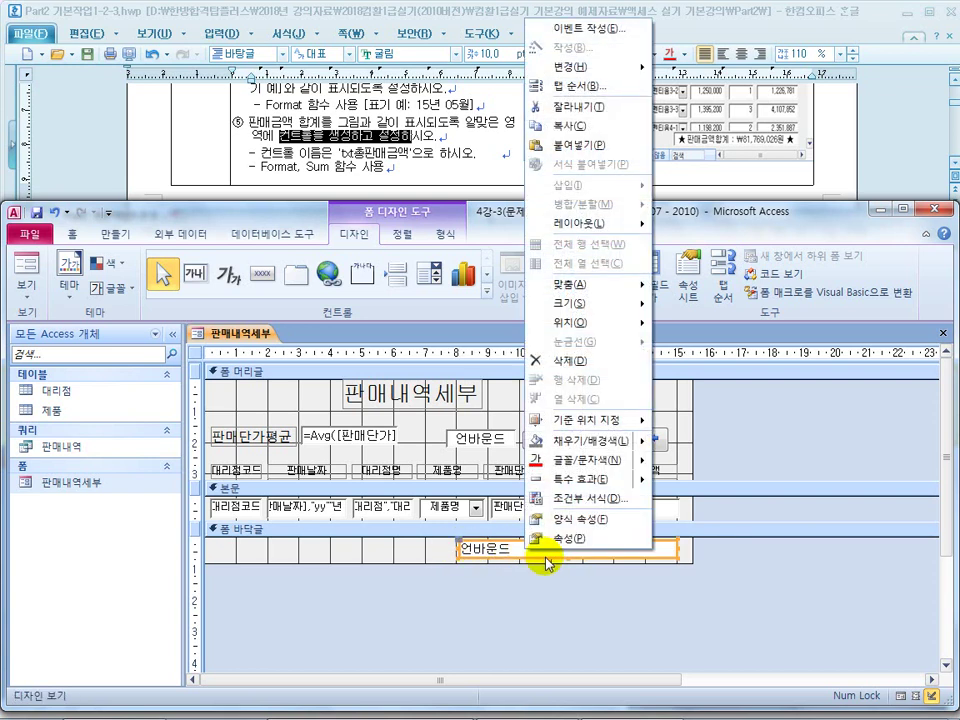
{"action": "left_click", "coordinate": [549, 540]}
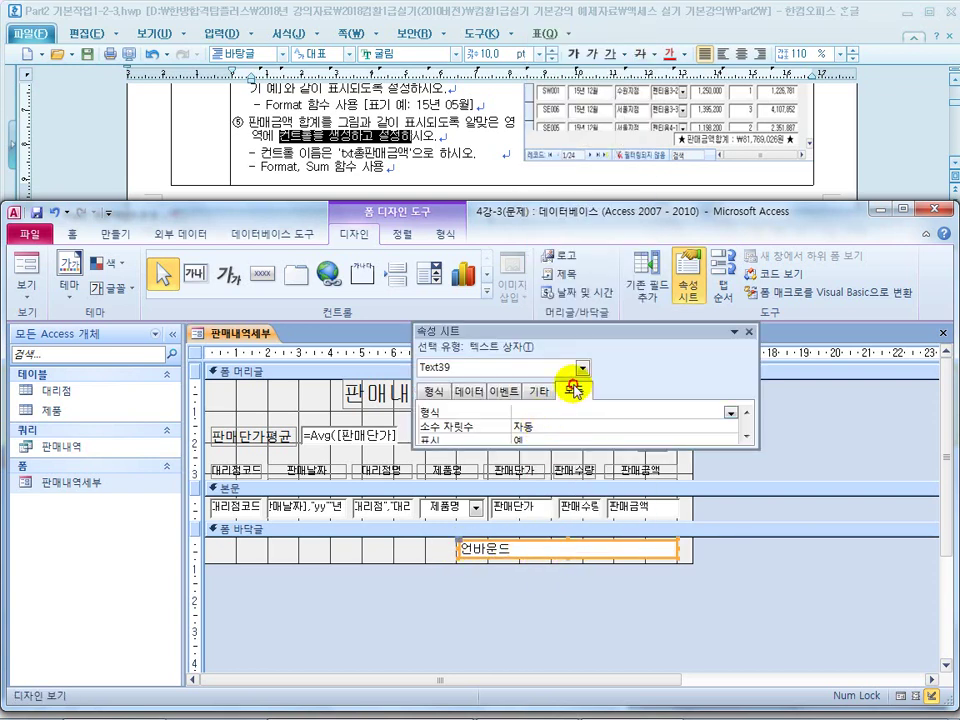
{"action": "left_click", "coordinate": [746, 412]}
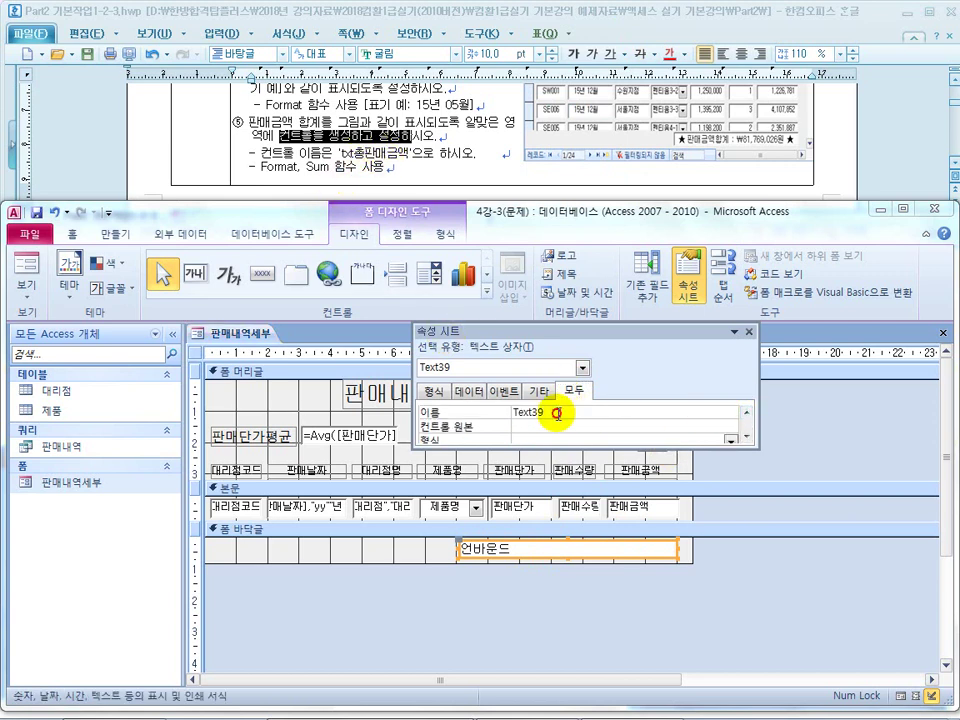
{"action": "left_click", "coordinate": [468, 412]}
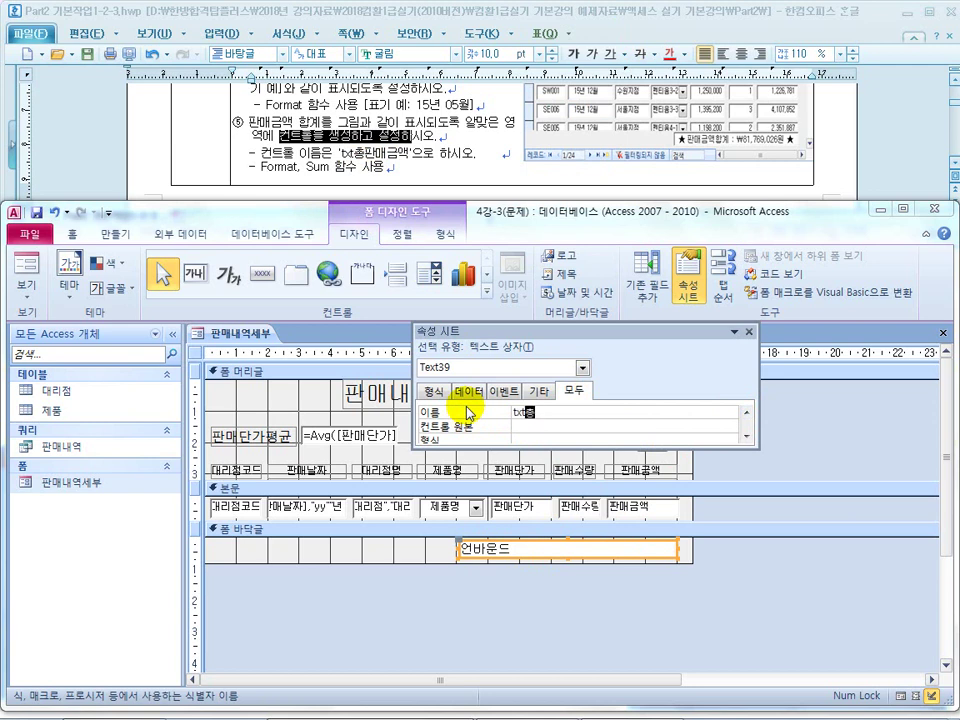
{"action": "type", "text": "txt총판매금액"}
{"action": "key", "text": "Return"}
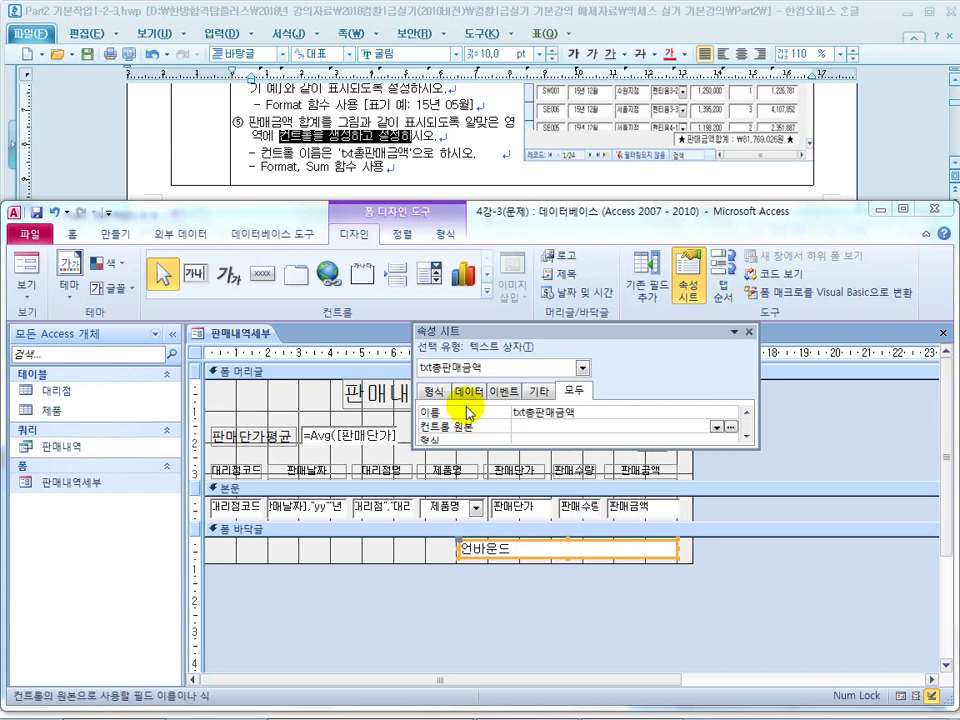
Set the control source of txt총판매금액 to =Sum([판매금액]), check the total in Form view and return to Design view
{"action": "type", "text": "=sum("}
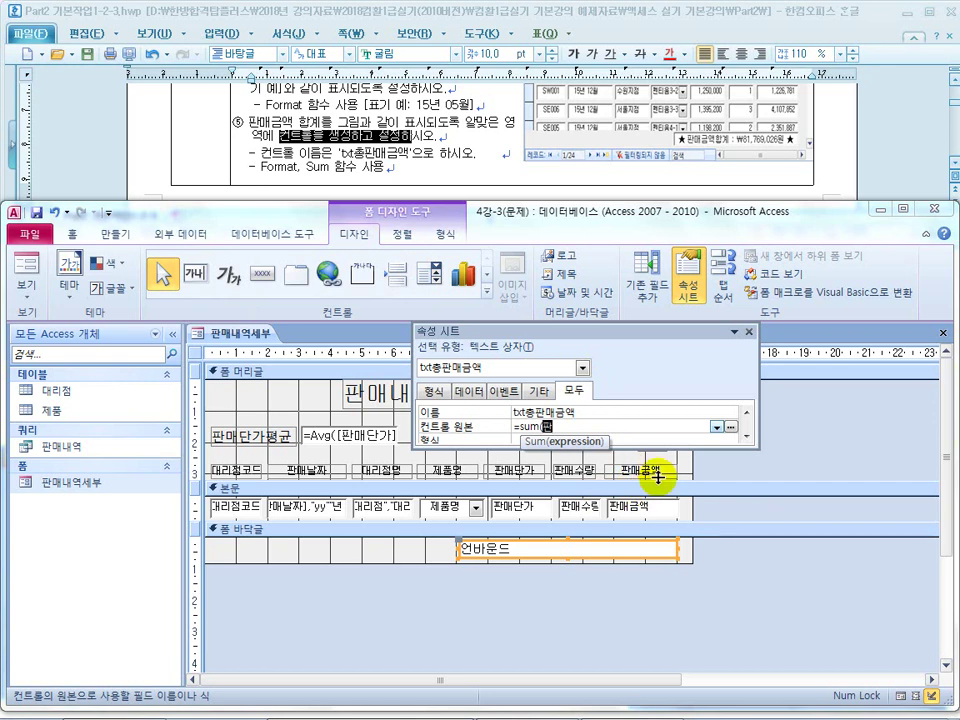
{"action": "type", "text": "판매금액])"}
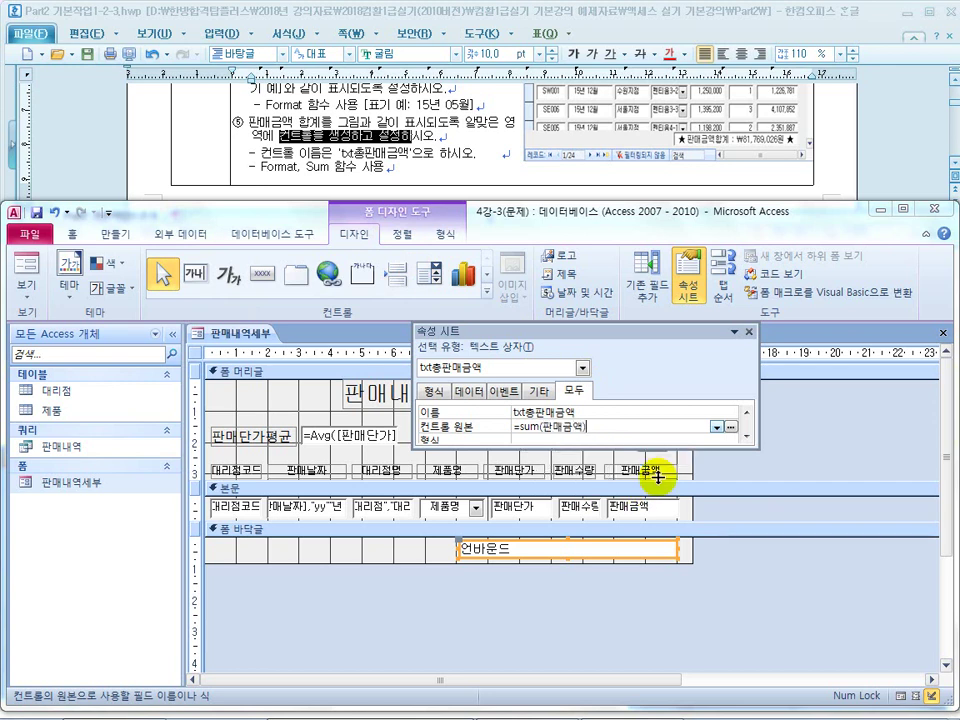
{"action": "key", "text": "Return"}
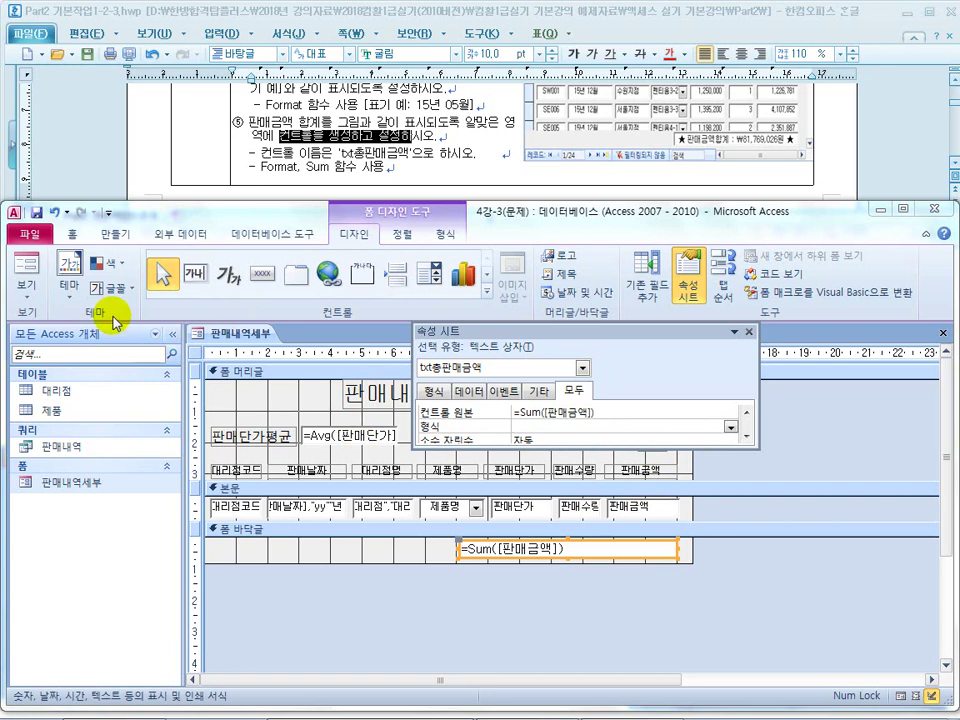
{"action": "left_click", "coordinate": [28, 262]}
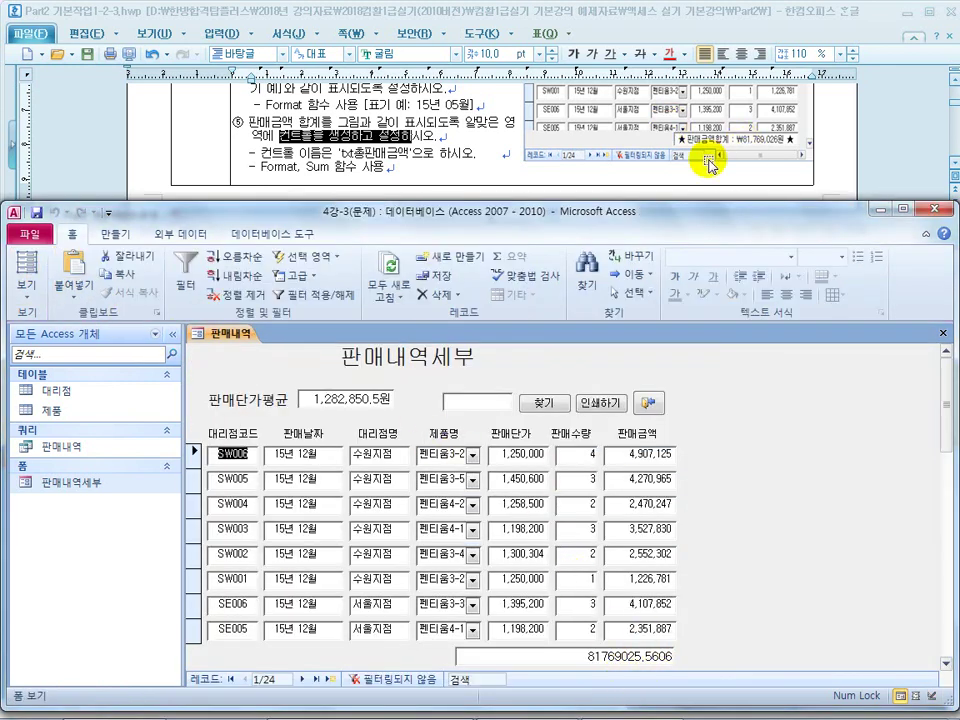
{"action": "left_click", "coordinate": [28, 287]}
{"action": "left_click", "coordinate": [30, 400]}
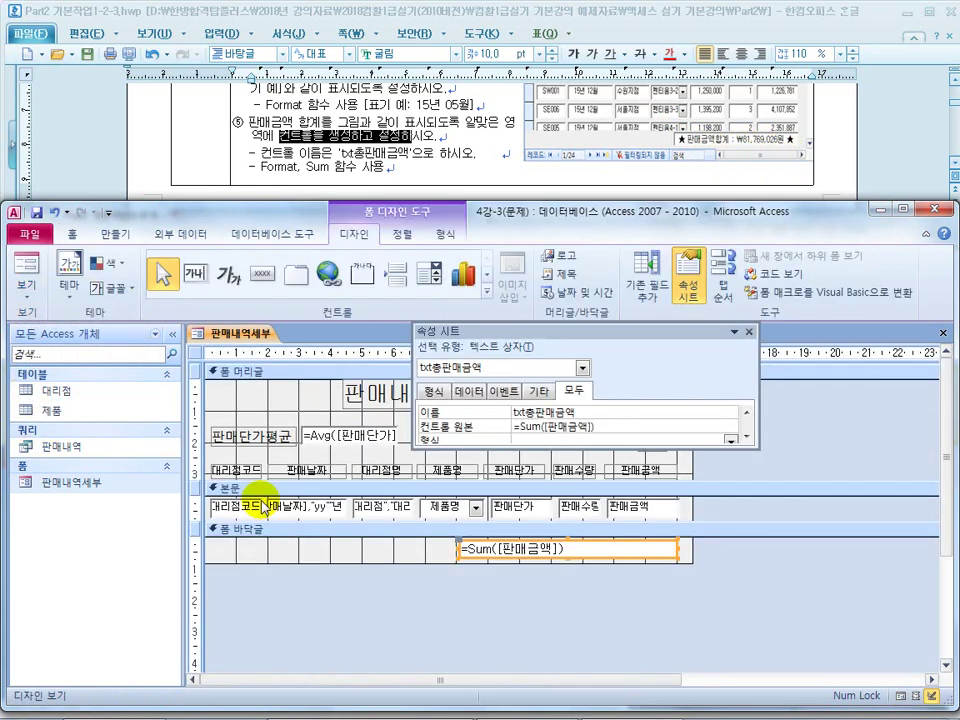
Wrap the Sum expression of txt총판매금액 in the Format function with "일반 숫자" as its format argument
{"action": "left_click", "coordinate": [525, 428]}
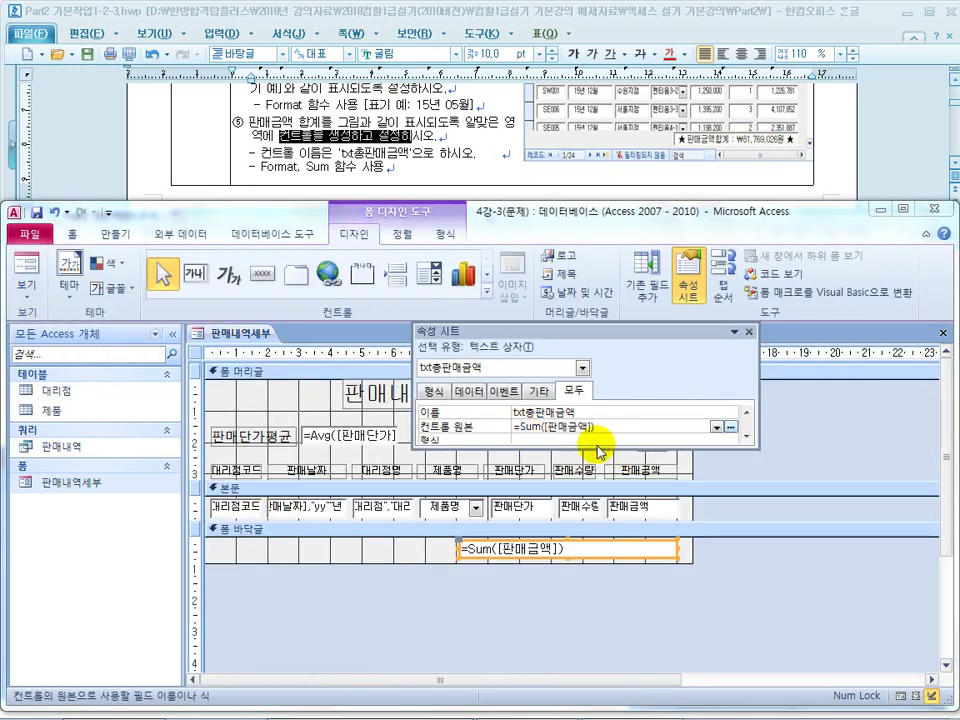
{"action": "type", "text": "format"}
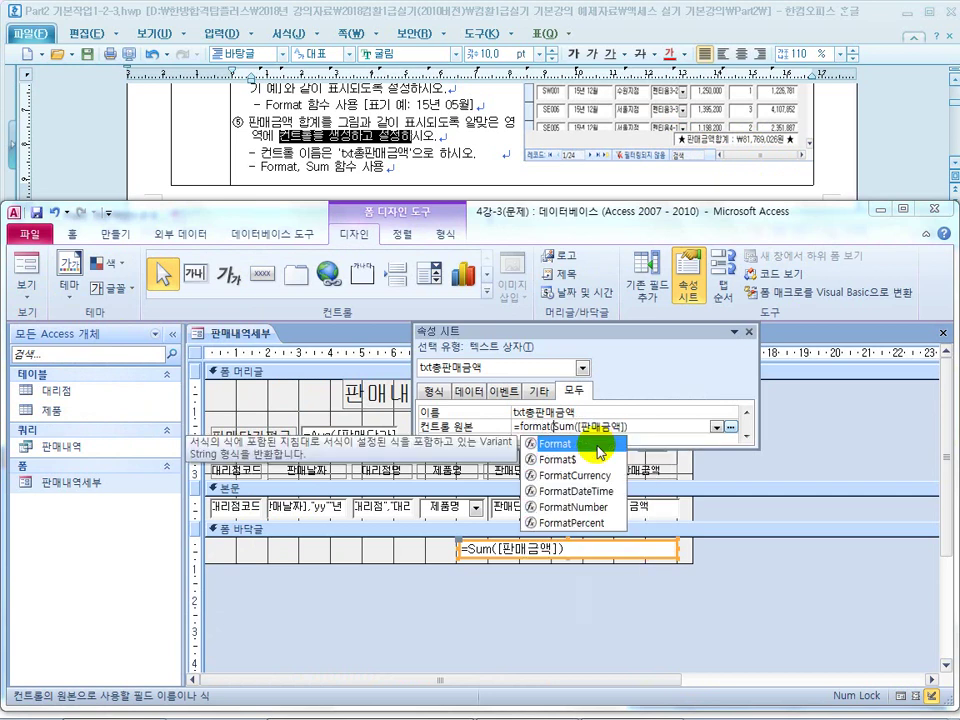
{"action": "type", "text": "(Sum([판매금액]),\"\")"}
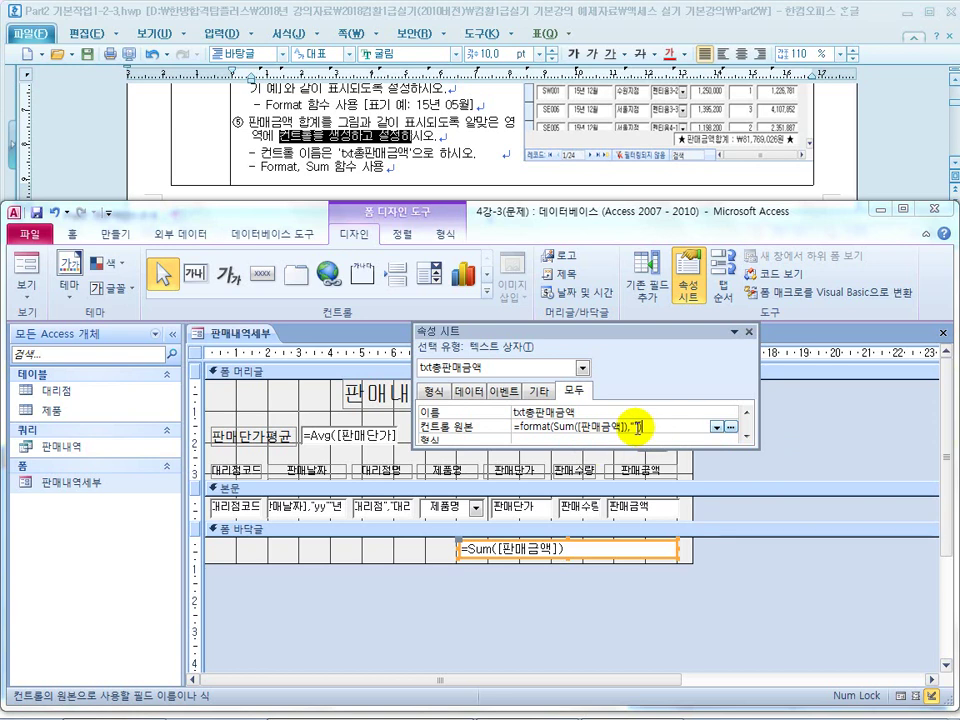
{"action": "left_click", "coordinate": [633, 427]}
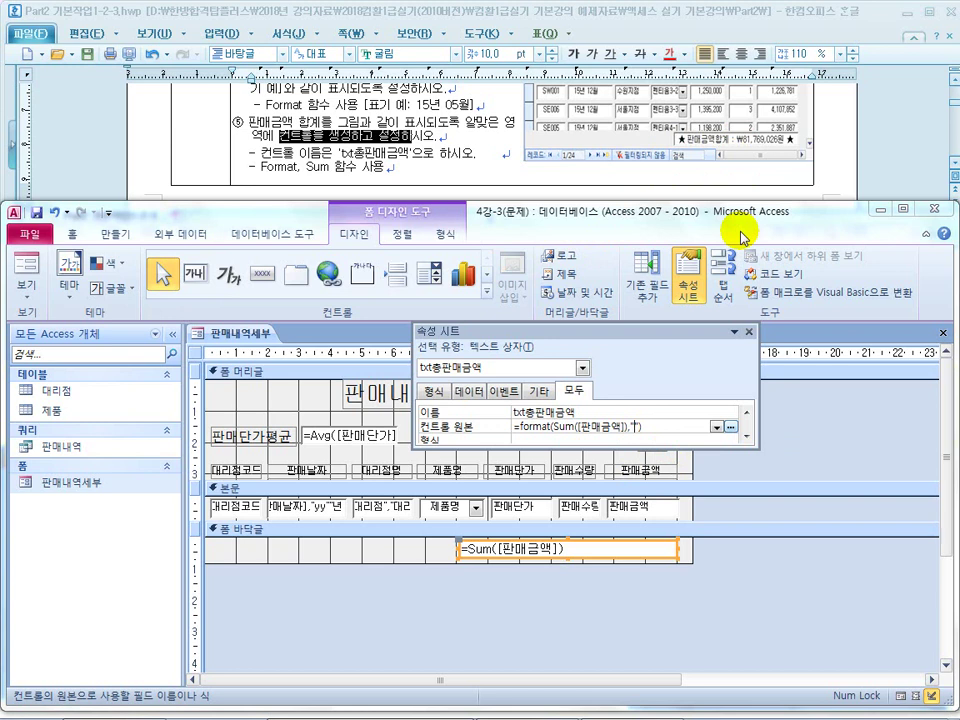
{"action": "left_click_drag", "start_coordinate": [740, 158], "coordinate": [735, 168]}
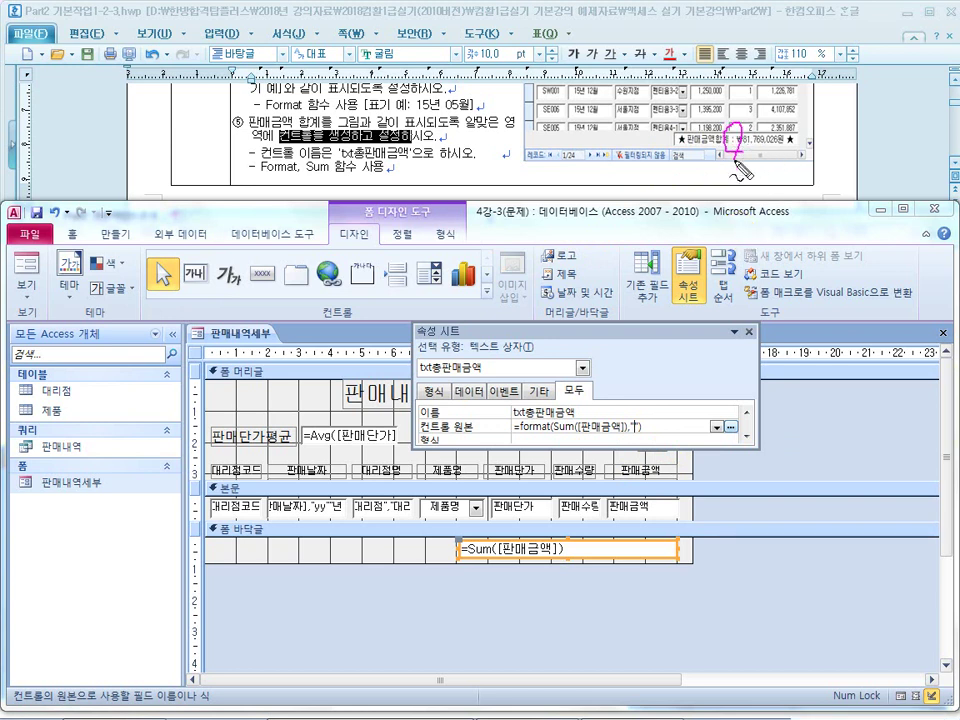
{"action": "type", "text": "일반 숫자"}
{"action": "key", "text": "Return"}
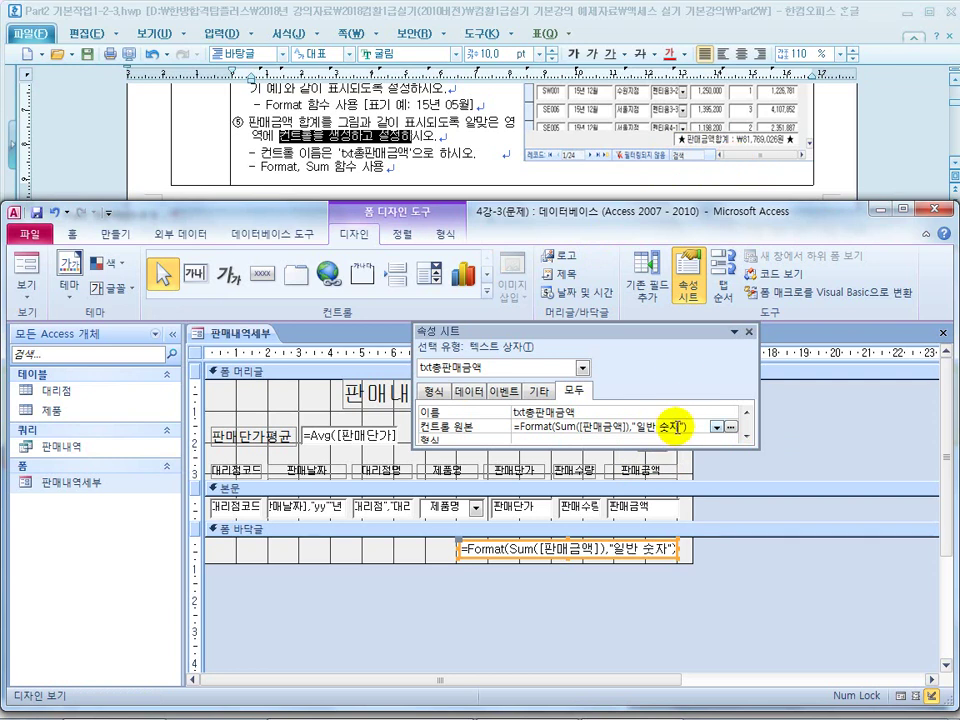
Replace the "일반 숫자" format string with "★ 판매금액합계 ₩₩#,##0"
{"action": "left_click_drag", "start_coordinate": [677, 427], "coordinate": [637, 428]}
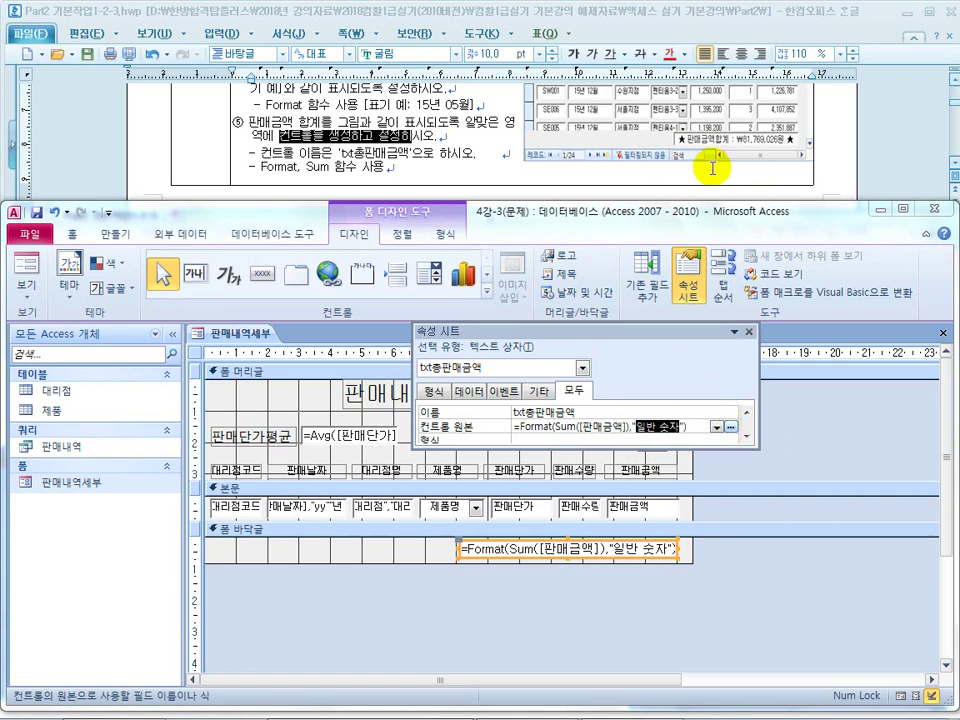
{"action": "key", "text": "Hangul_Hanja"}
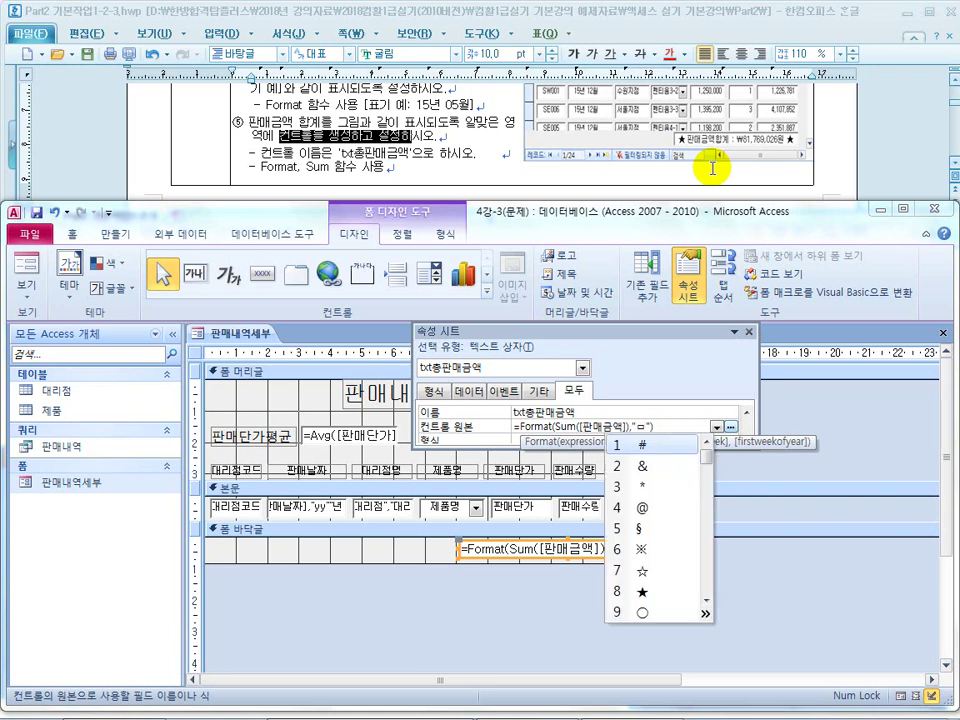
{"action": "left_click", "coordinate": [643, 593]}
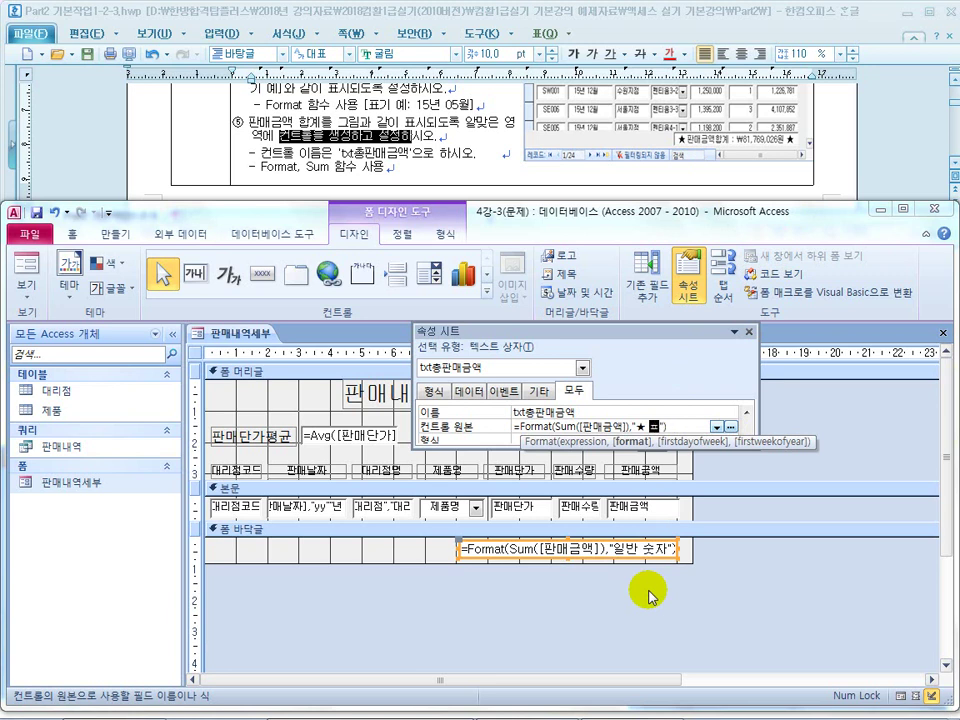
{"action": "type", "text": "판매금액합계 ₩#,##0"}
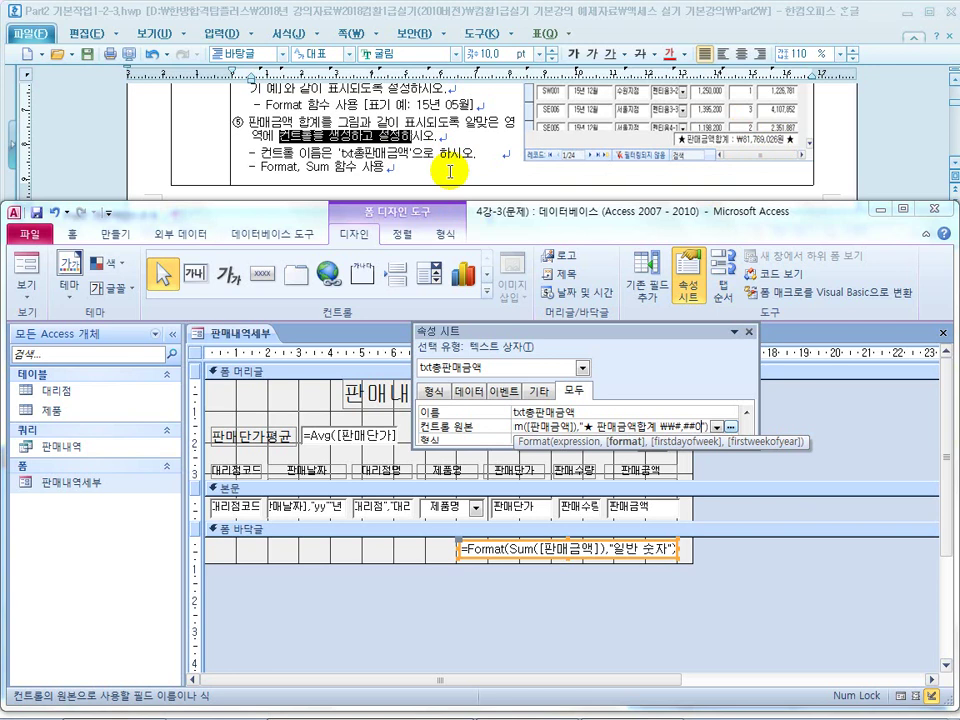
Widen the property sheet and remove the doubled quotation marks around the literal text in the format string
{"action": "left_click_drag", "start_coordinate": [756, 404], "coordinate": [857, 413]}
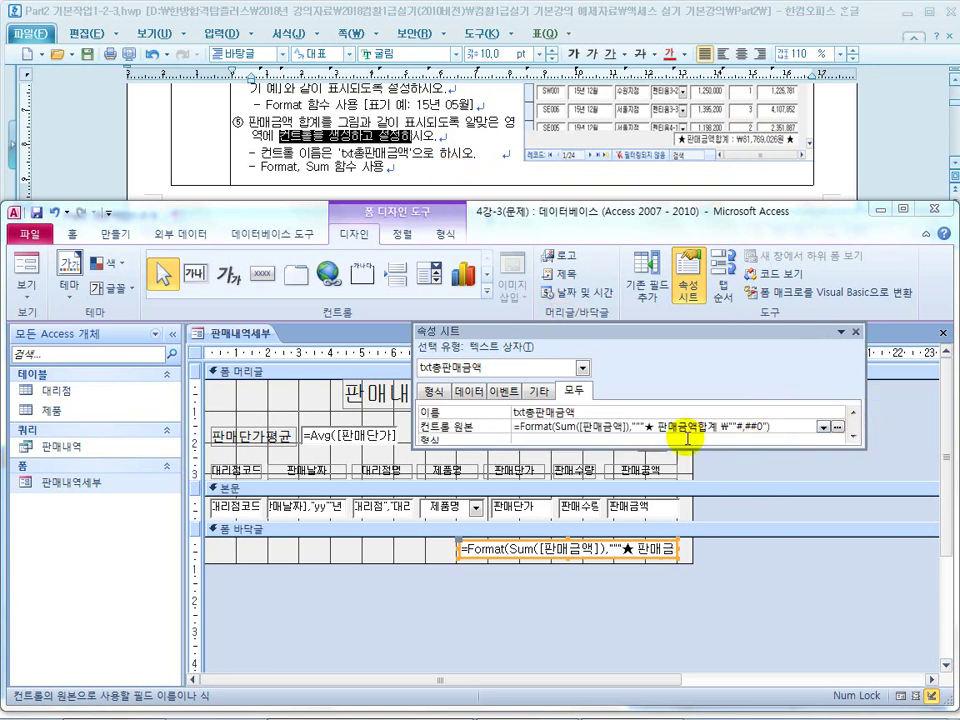
{"action": "left_click", "coordinate": [643, 426]}
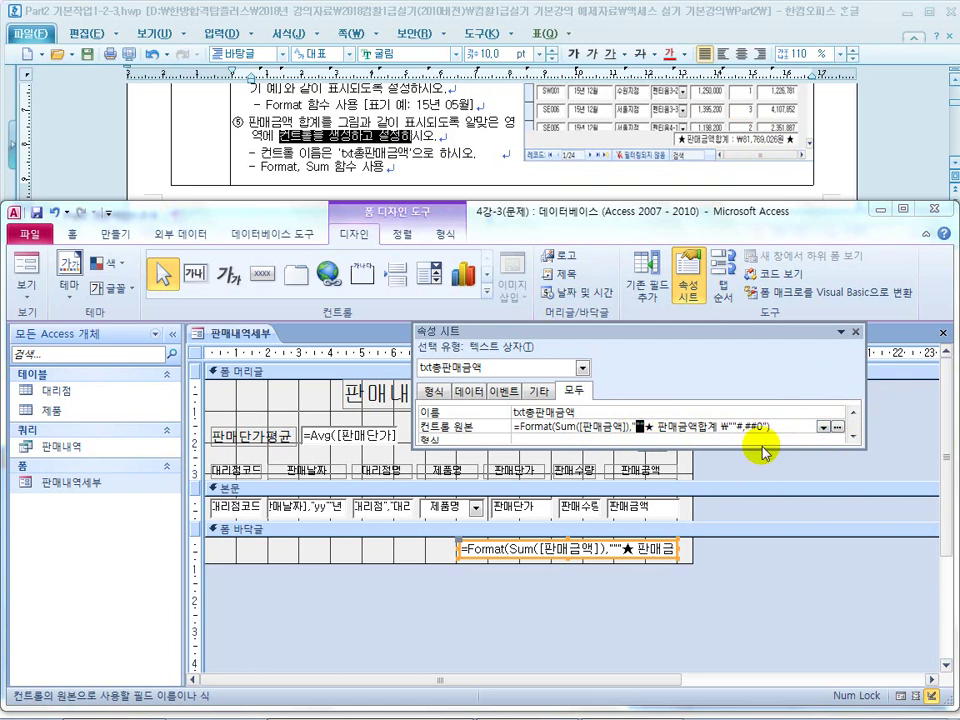
{"action": "key", "text": "BackSpace"}
{"action": "key", "text": "BackSpace"}
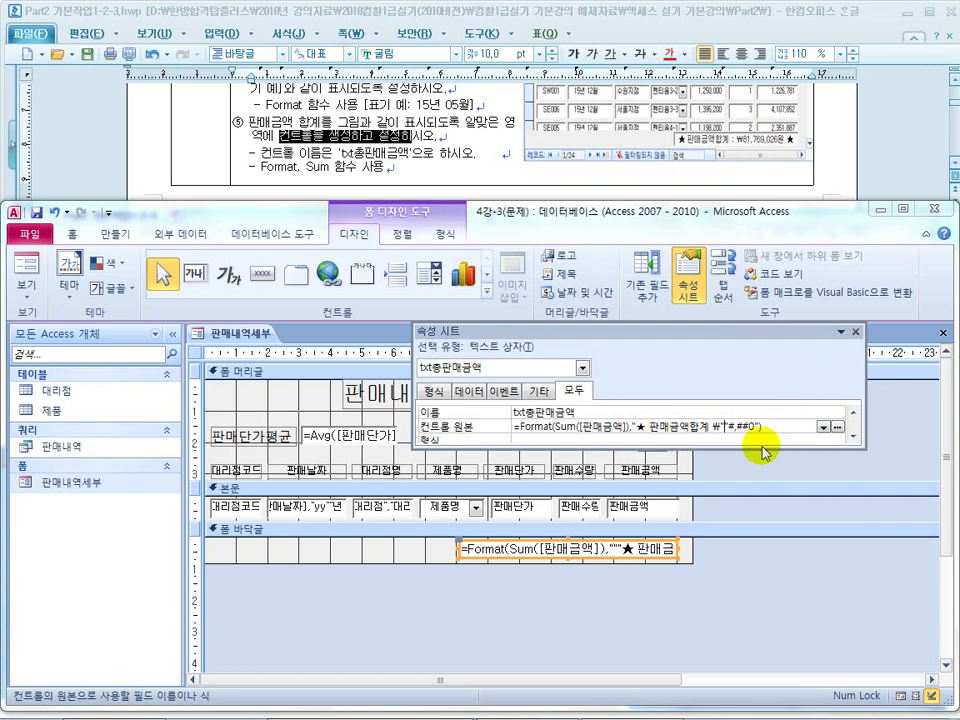
{"action": "key", "text": "BackSpace"}
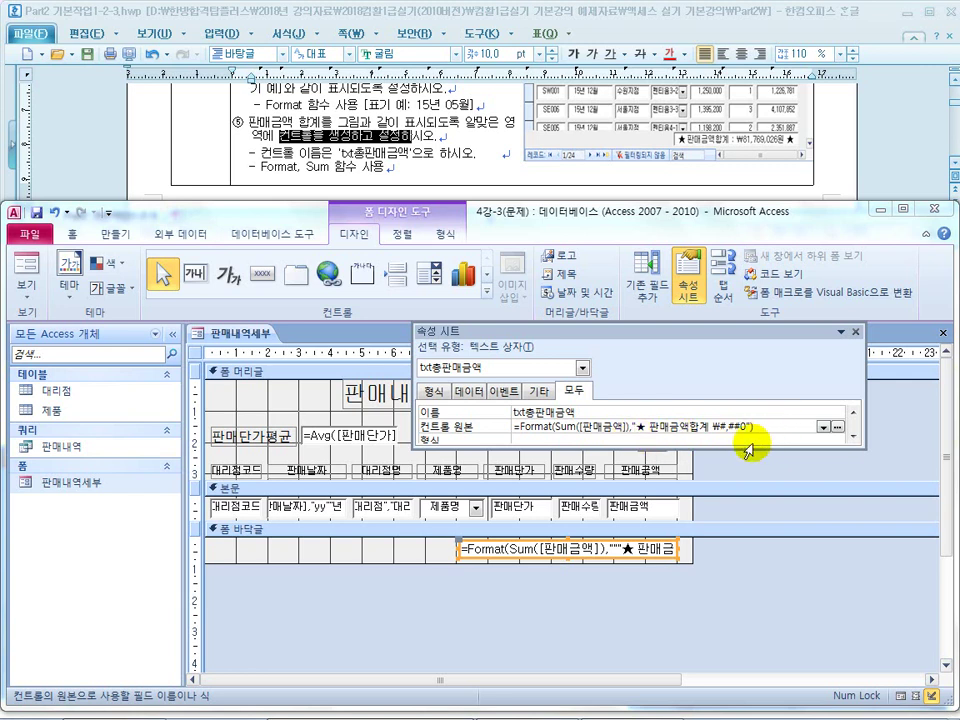
Append 원, a space and a closing ★ after #,##0 in the format string of txt총판매금액
{"action": "left_click", "coordinate": [749, 428]}
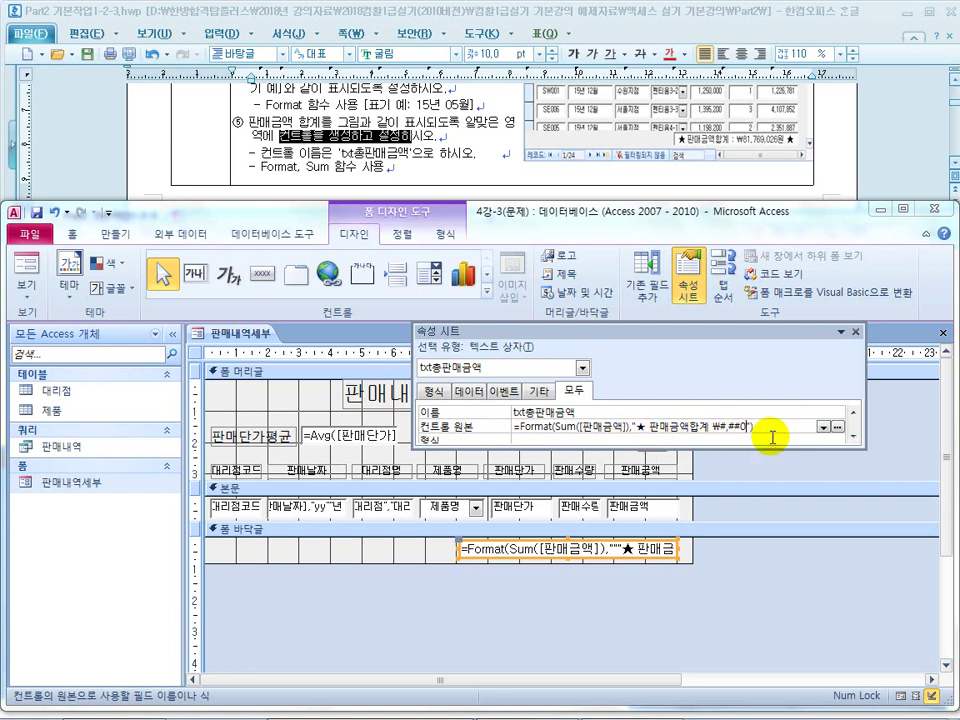
{"action": "type", "text": "원"}
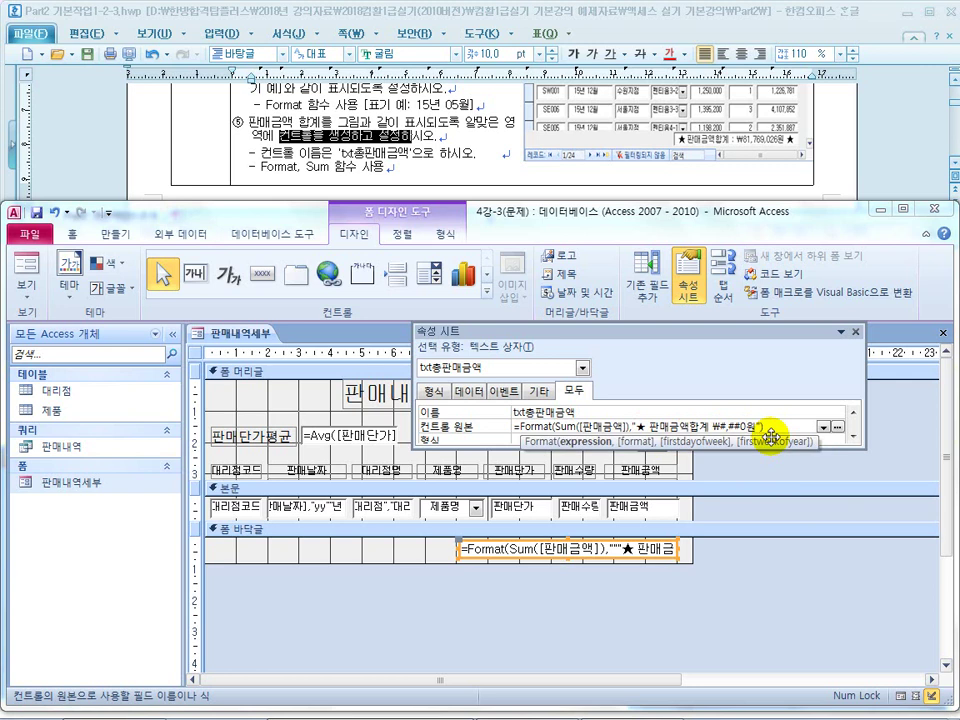
{"action": "left_click", "coordinate": [640, 428]}
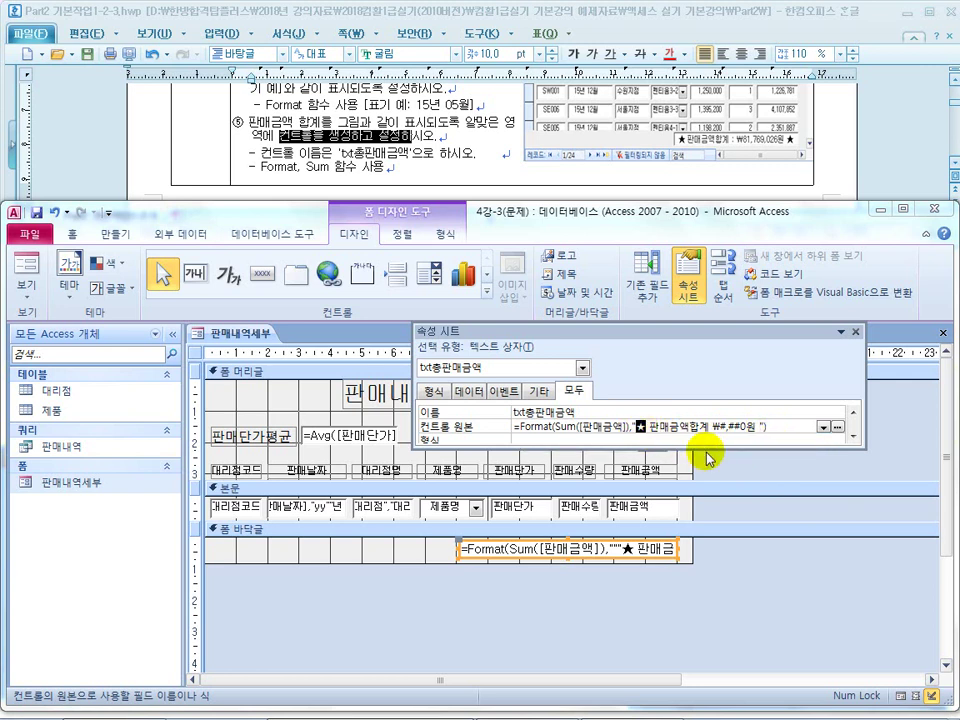
{"action": "left_click", "coordinate": [760, 427]}
{"action": "type", "text": "★"}
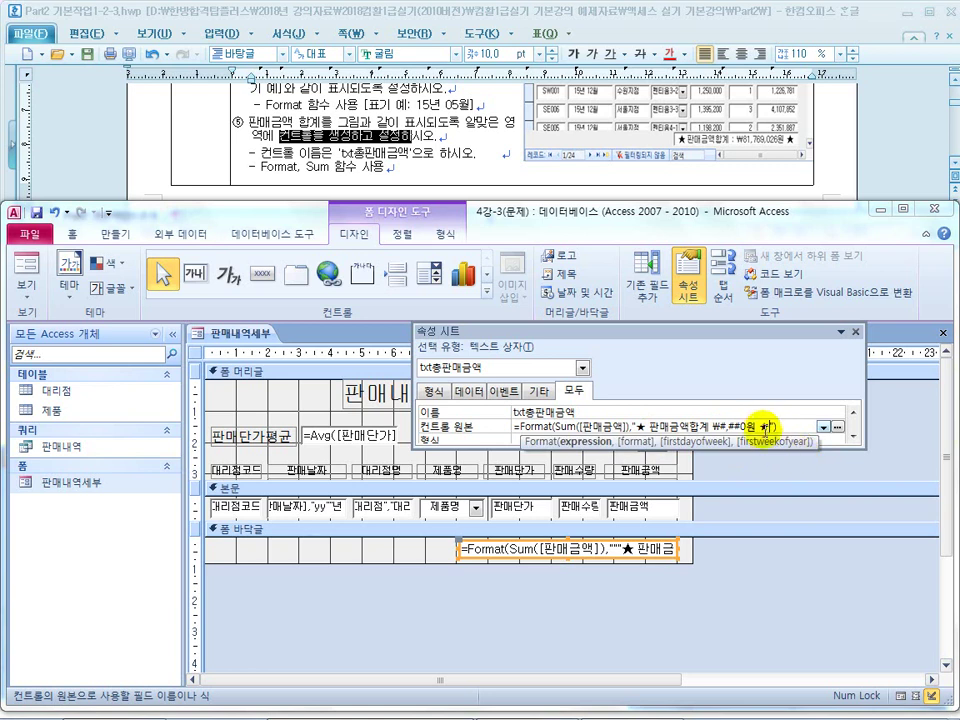
{"action": "left_click", "coordinate": [759, 425]}
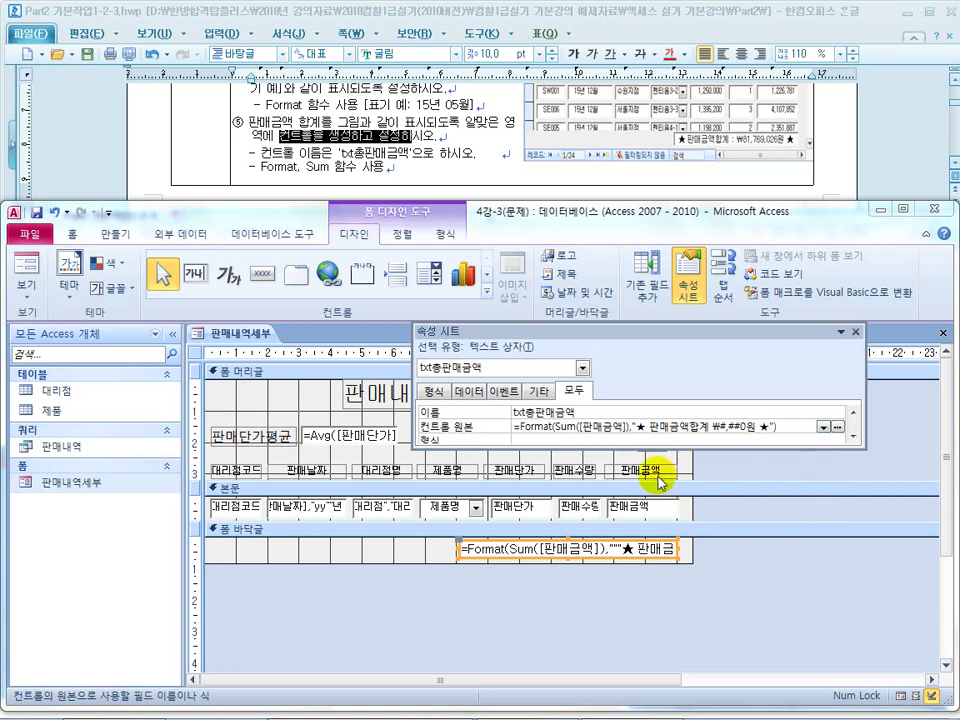
Add a second ₩ before #,##0, check the footer total in Form view and return to Design view
{"action": "left_click", "coordinate": [720, 427]}
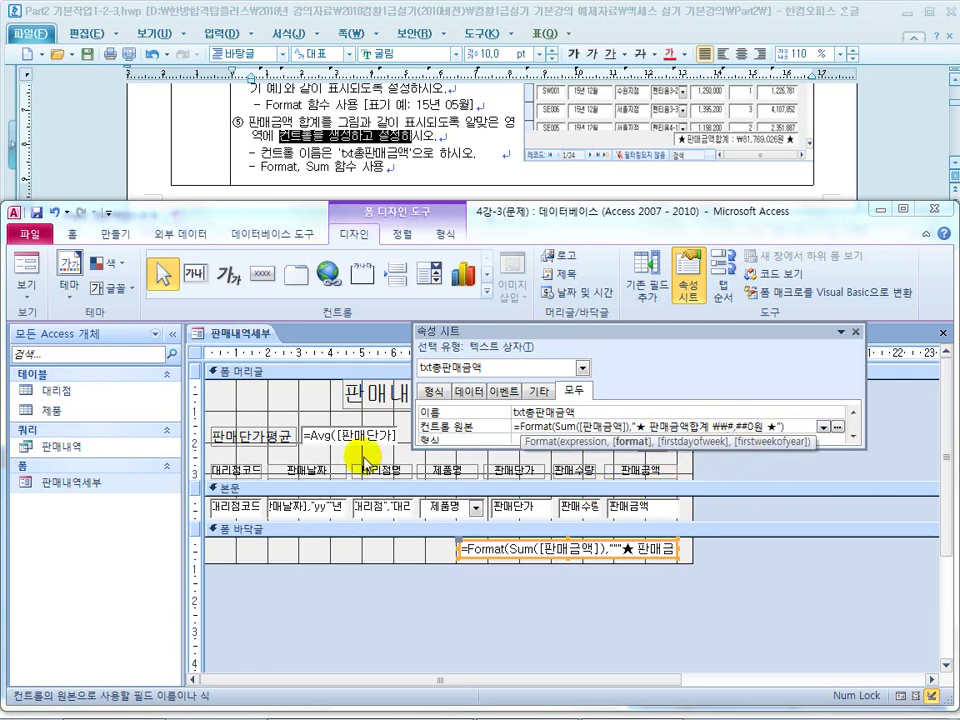
{"action": "left_click", "coordinate": [23, 262]}
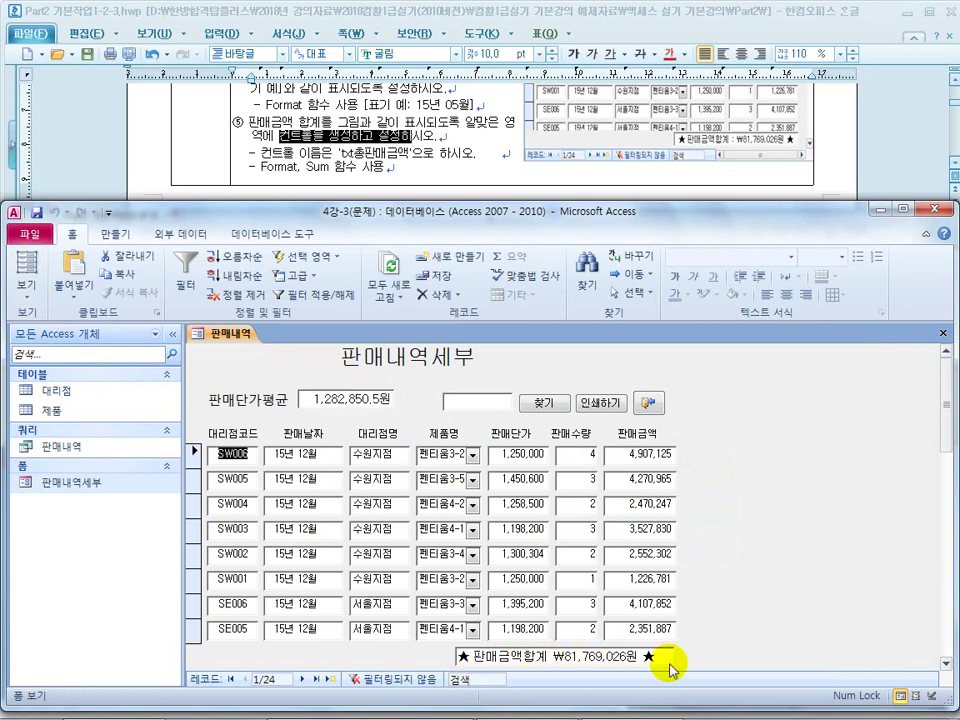
{"action": "left_click", "coordinate": [24, 284]}
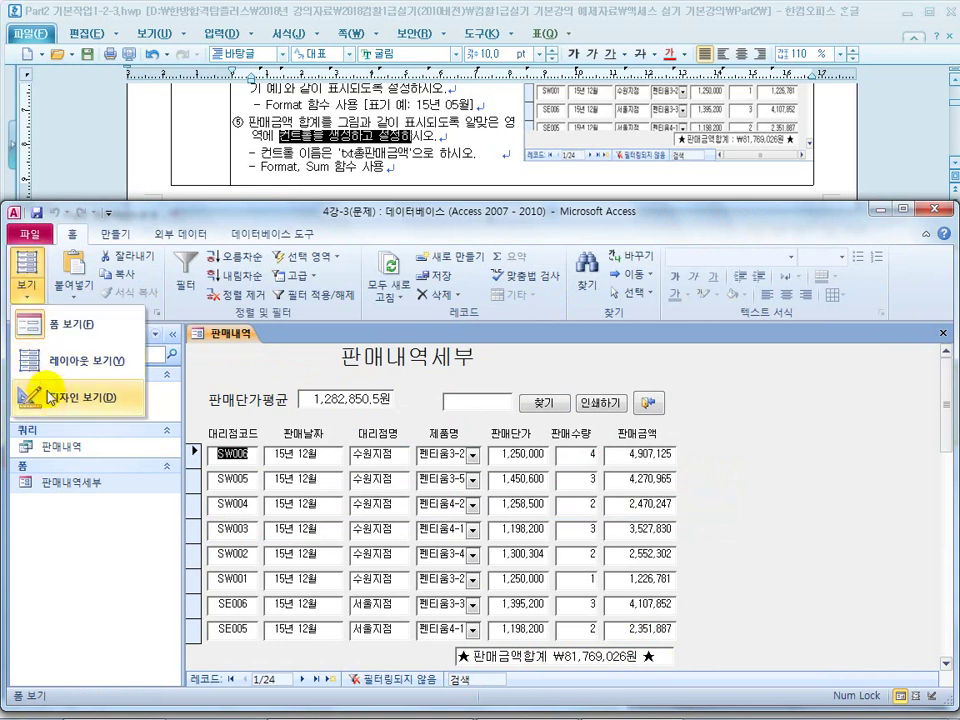
{"action": "left_click", "coordinate": [52, 400]}
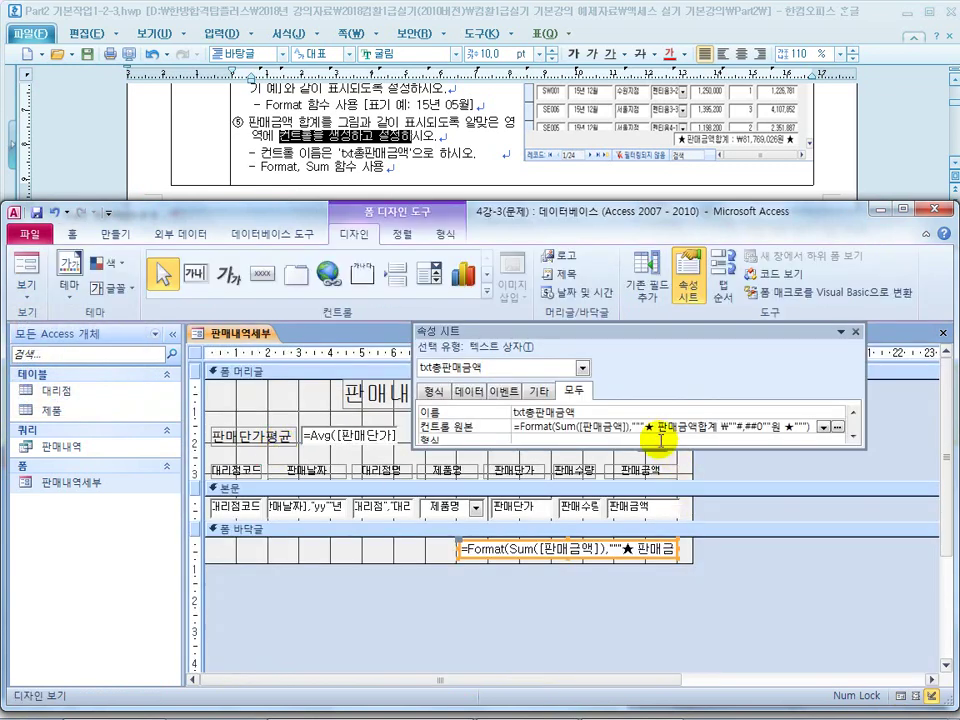
Insert a colon with surrounding spaces between 판매금액합계 and ₩ in the format string
{"action": "left_click", "coordinate": [720, 427]}
{"action": "type", "text": "₩"}
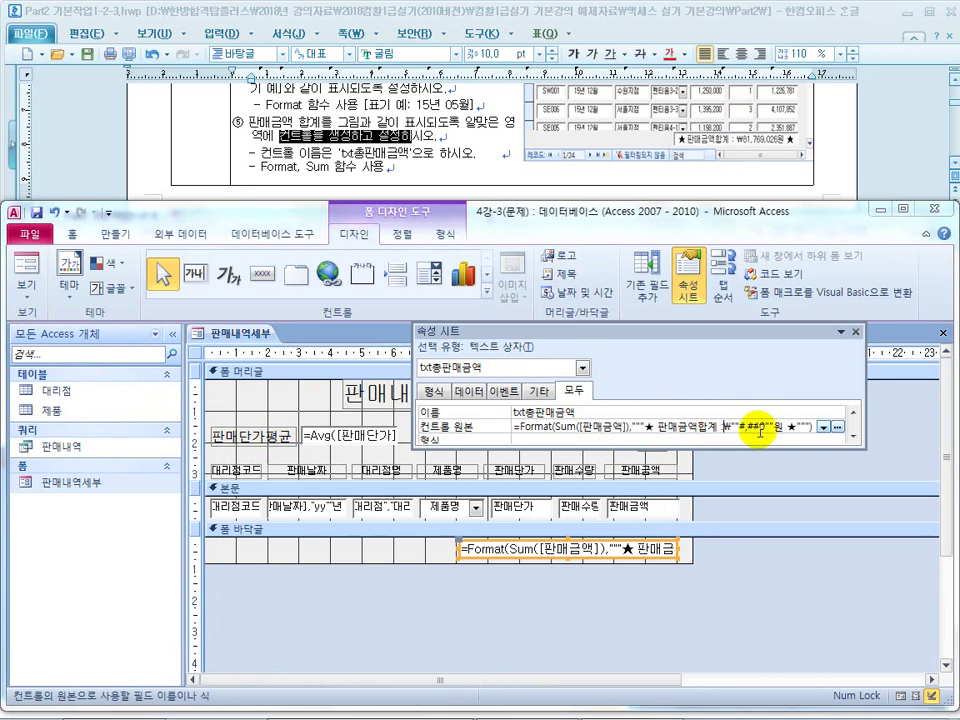
{"action": "type", "text": ":"}
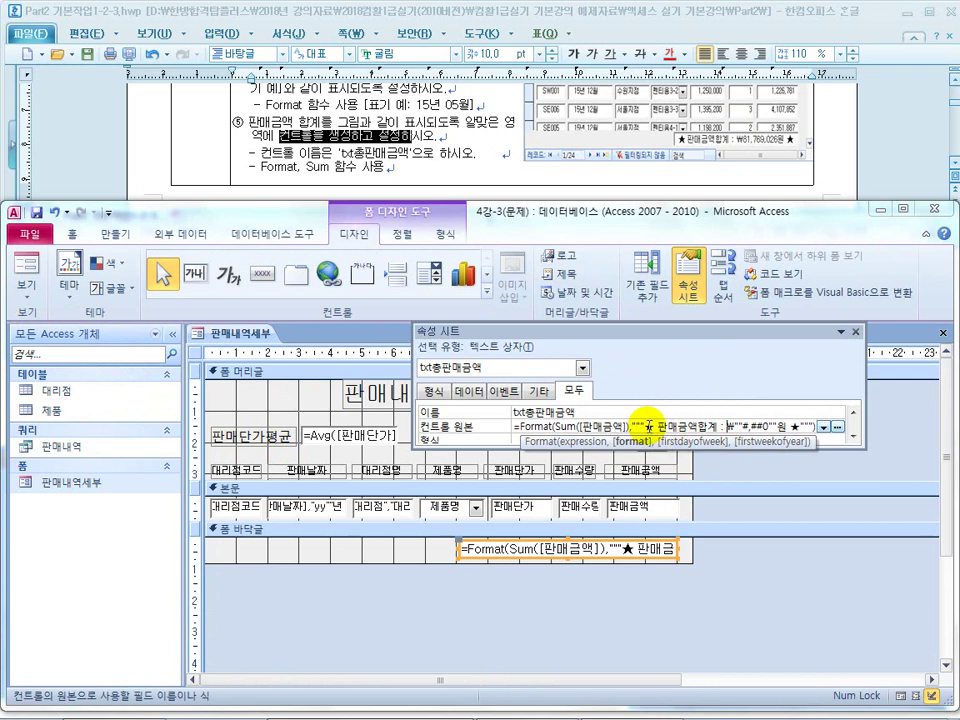
Review the literal text in the format string of txt총판매금액 and check the footer total in Form view, returning to Design view
{"action": "left_click", "coordinate": [643, 425]}
{"action": "left_click_drag", "start_coordinate": [745, 425], "coordinate": [645, 425]}
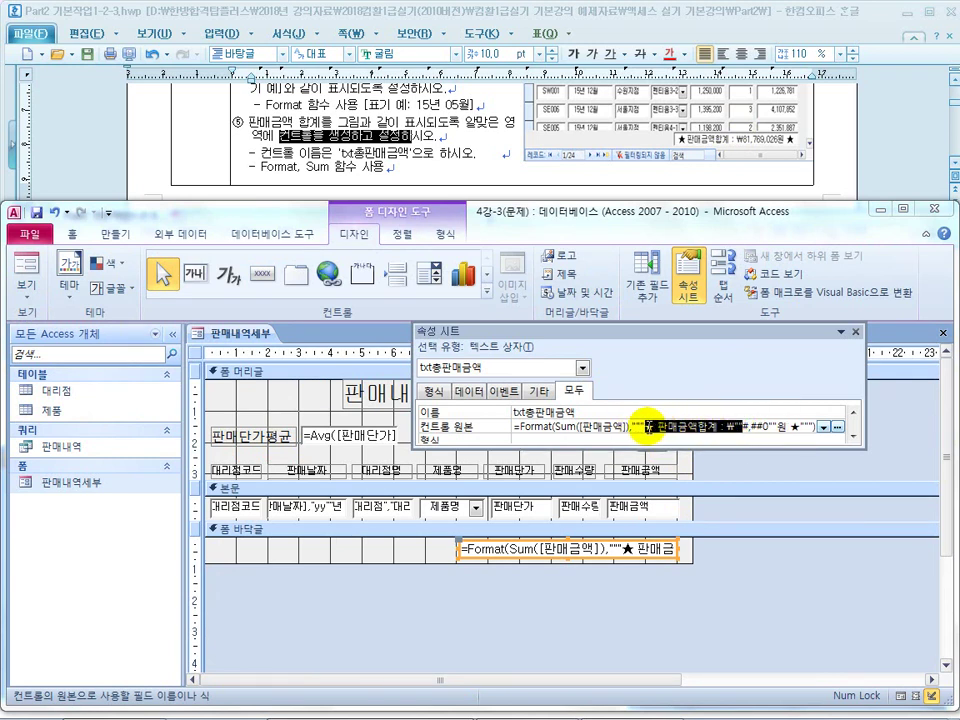
{"action": "left_click", "coordinate": [778, 428]}
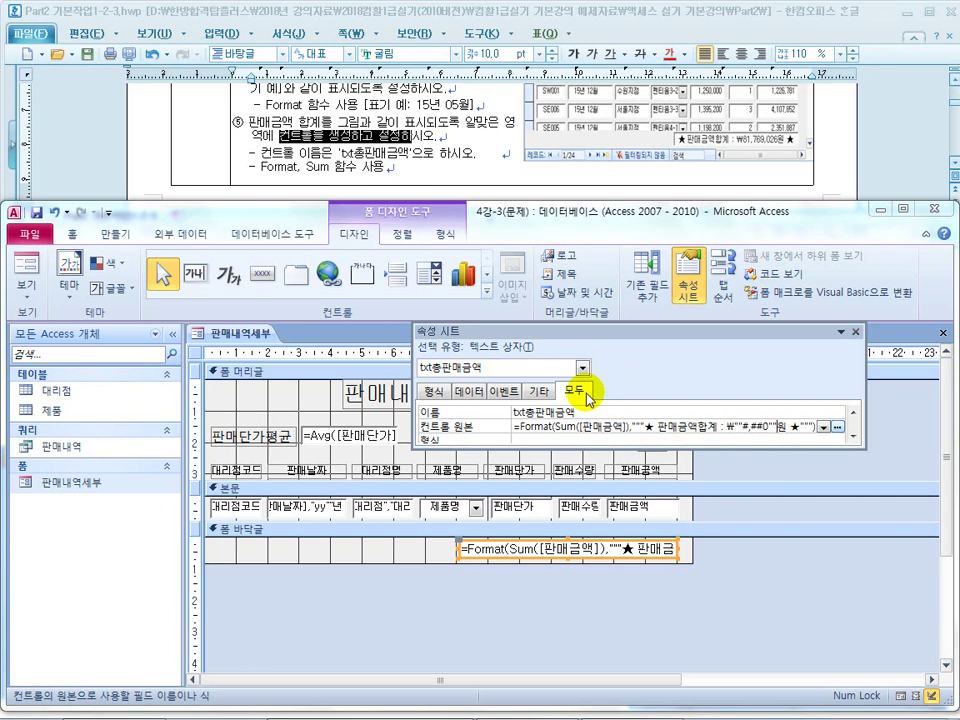
{"action": "left_click", "coordinate": [27, 270]}
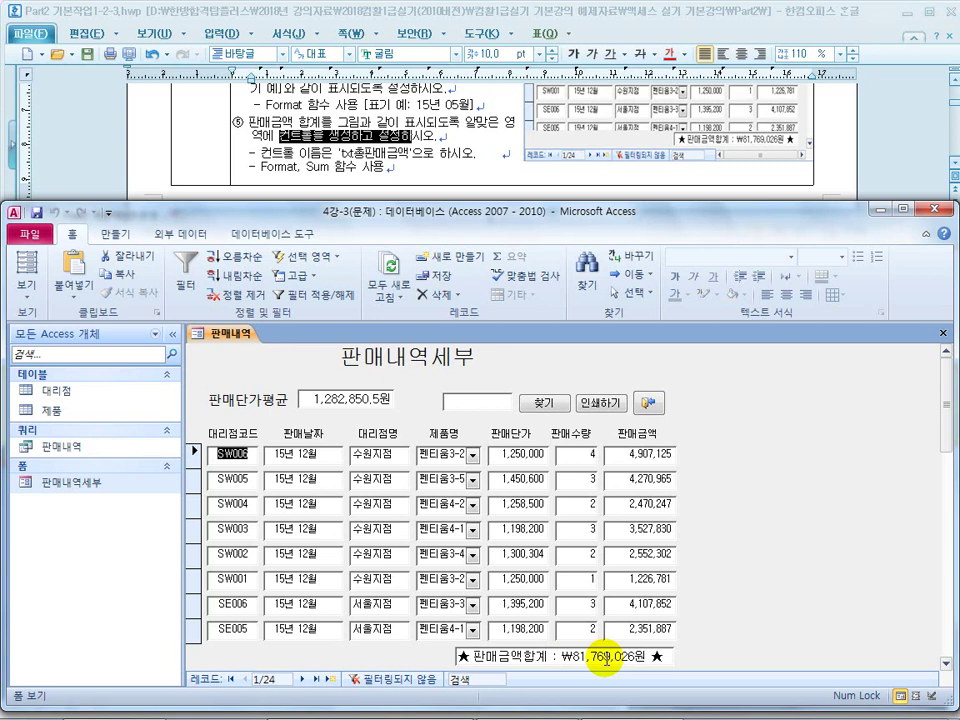
{"action": "left_click", "coordinate": [26, 278]}
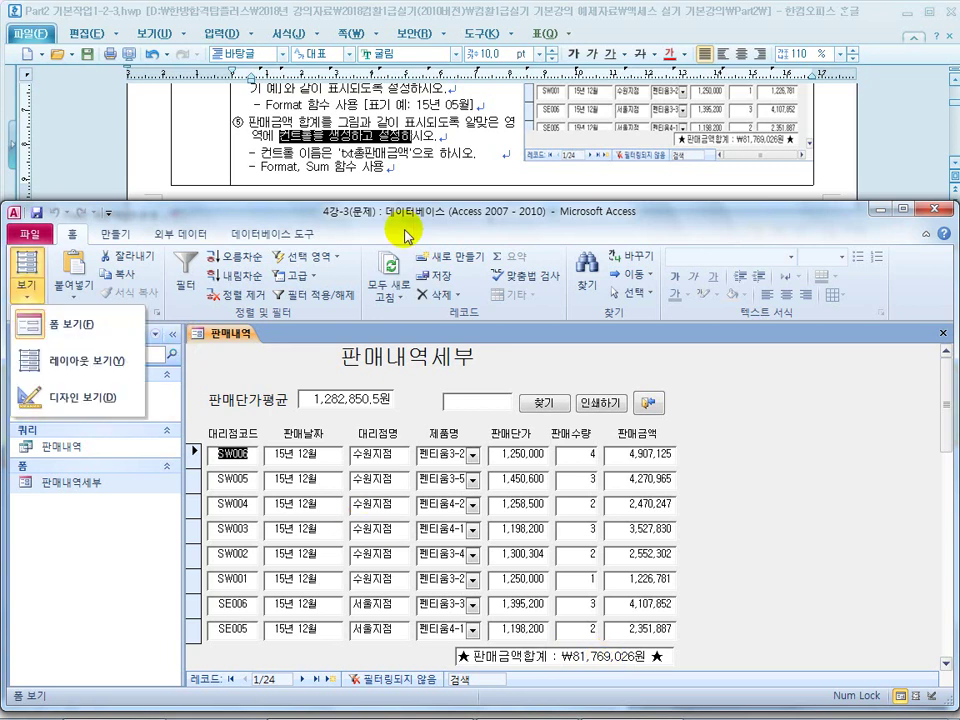
{"action": "left_click", "coordinate": [85, 397]}
Switch to the Hangul exercise document, maximize it and look through problem 4-3 and the 5강 Part 2-2 problems on subforms and D functions
{"action": "left_click", "coordinate": [345, 178]}
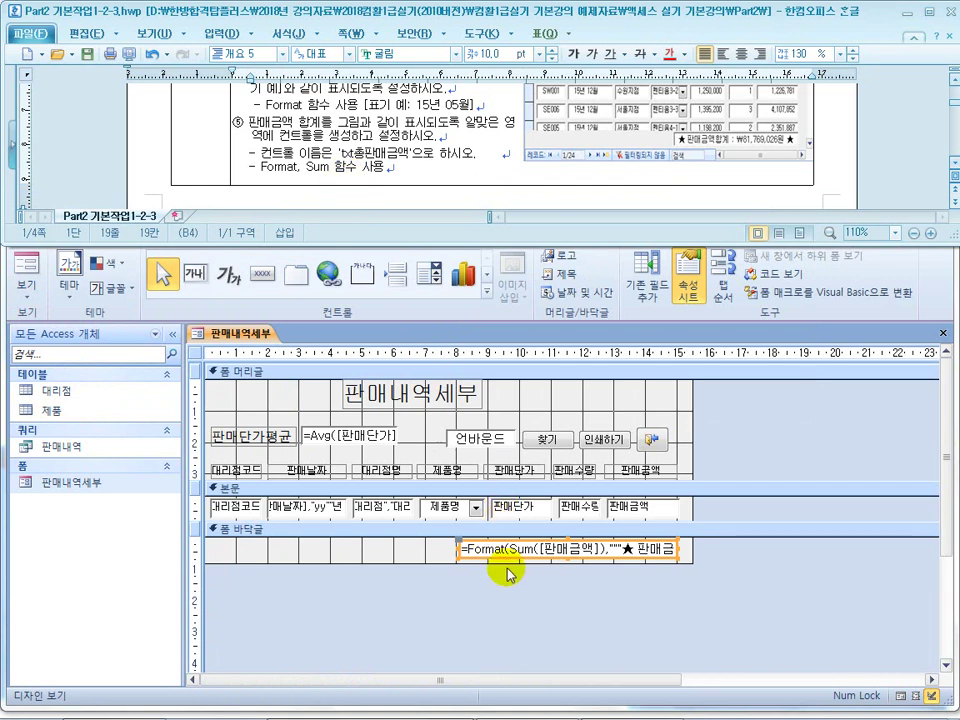
{"action": "scroll", "coordinate": [439, 165], "scroll_direction": "up", "scroll_amount": 5}
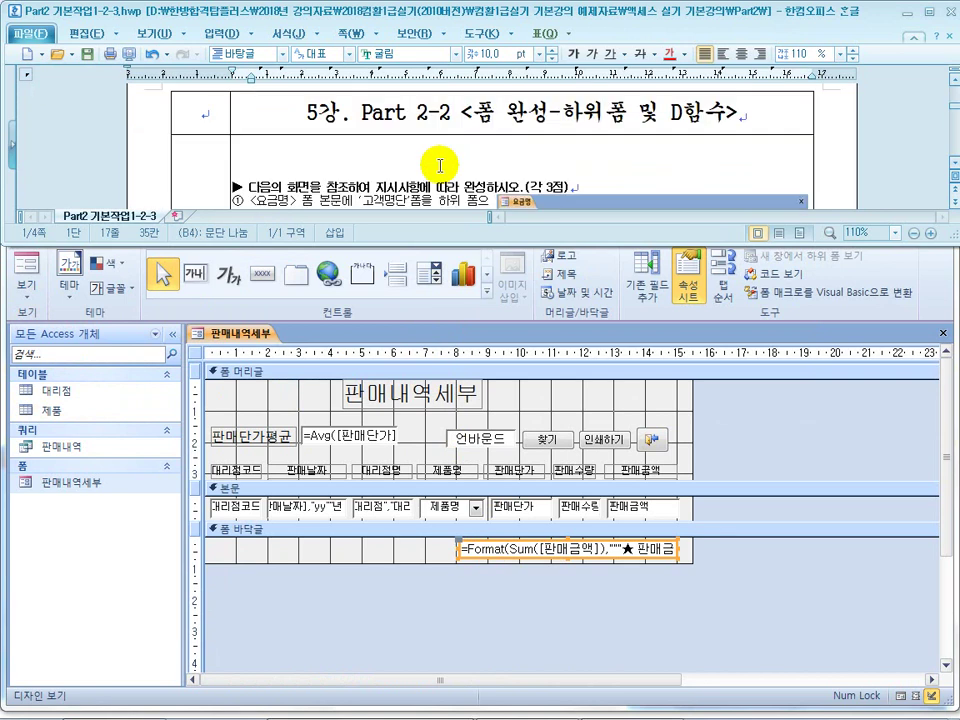
{"action": "double_click", "coordinate": [585, 10]}
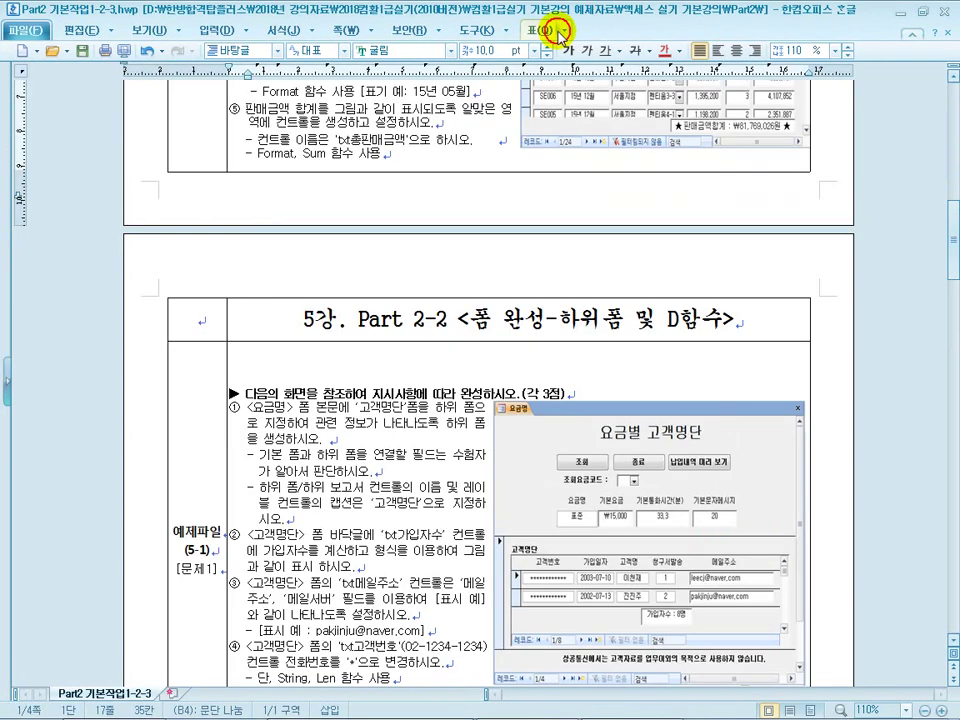
{"action": "scroll", "coordinate": [480, 347], "scroll_direction": "down", "scroll_amount": 2}
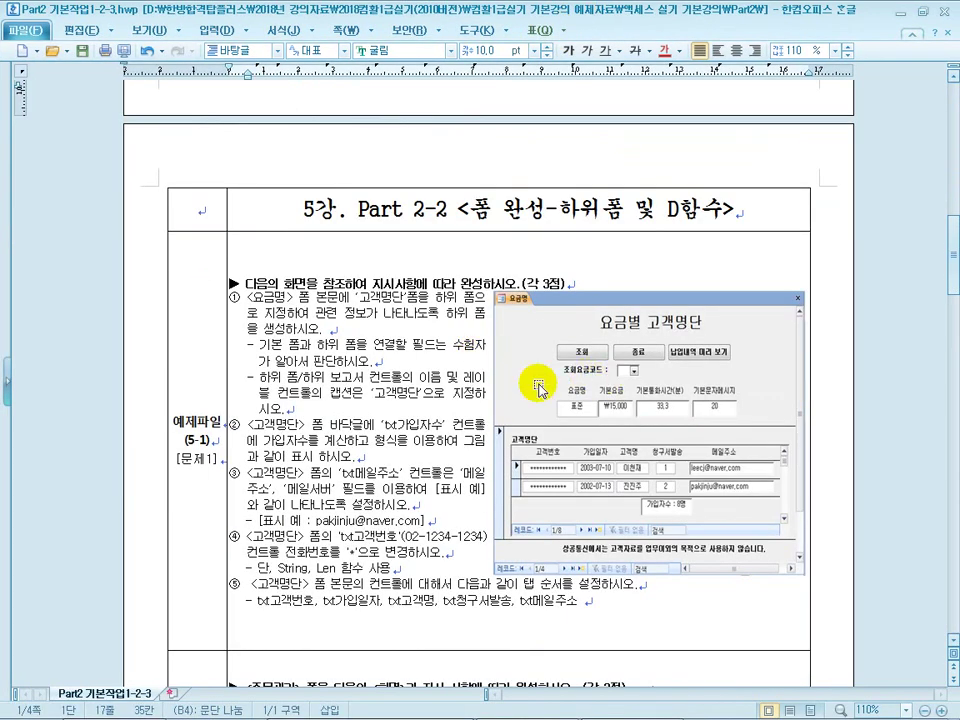
{"action": "scroll", "coordinate": [355, 398], "scroll_direction": "down", "scroll_amount": 8}
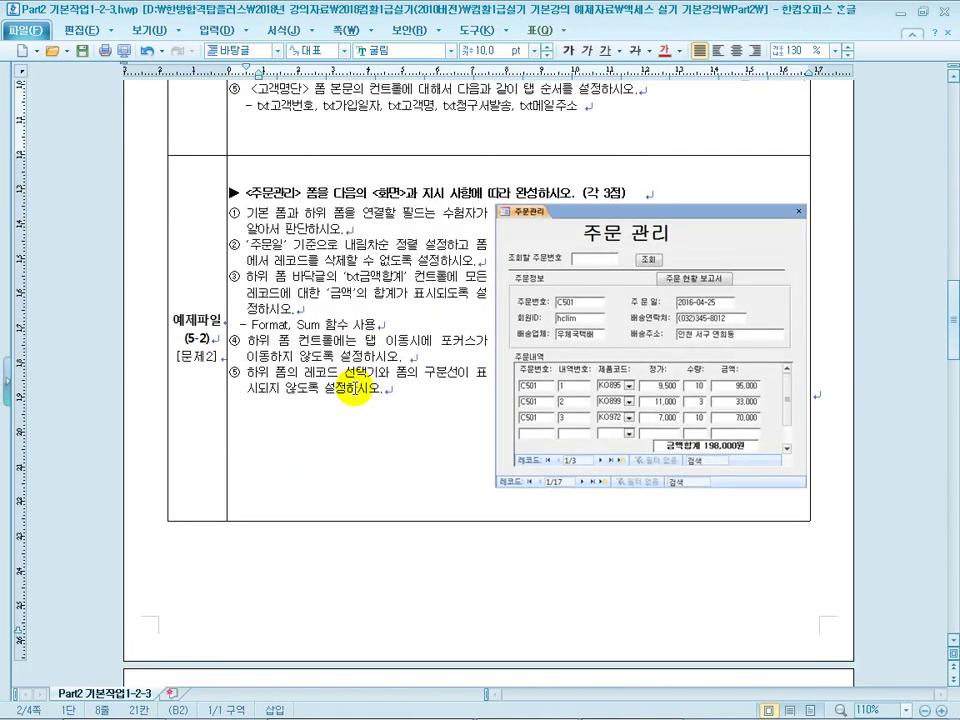
{"action": "scroll", "coordinate": [355, 395], "scroll_direction": "up", "scroll_amount": 12}
{"action": "scroll", "coordinate": [355, 388], "scroll_direction": "up", "scroll_amount": 3}
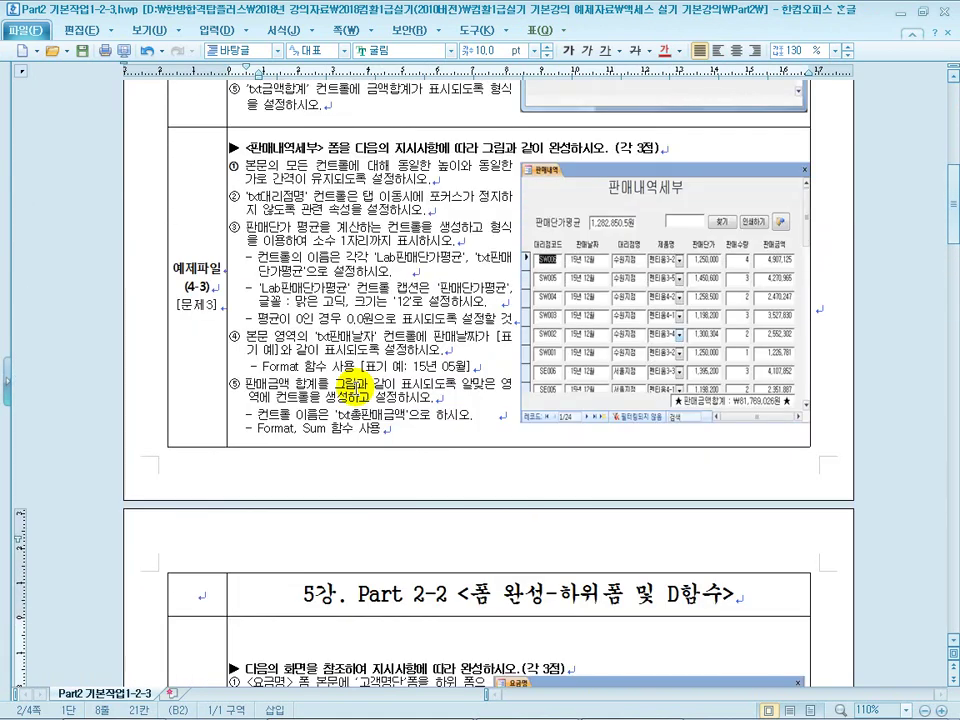
{"action": "scroll", "coordinate": [352, 385], "scroll_direction": "down", "scroll_amount": 2}
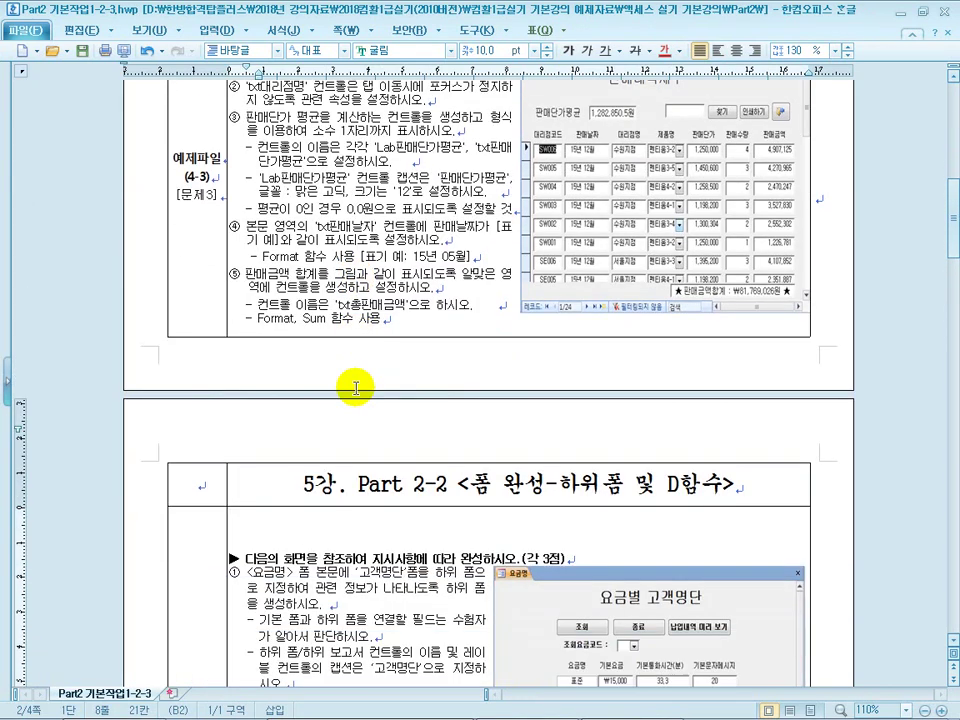
{"action": "left_click", "coordinate": [351, 543]}
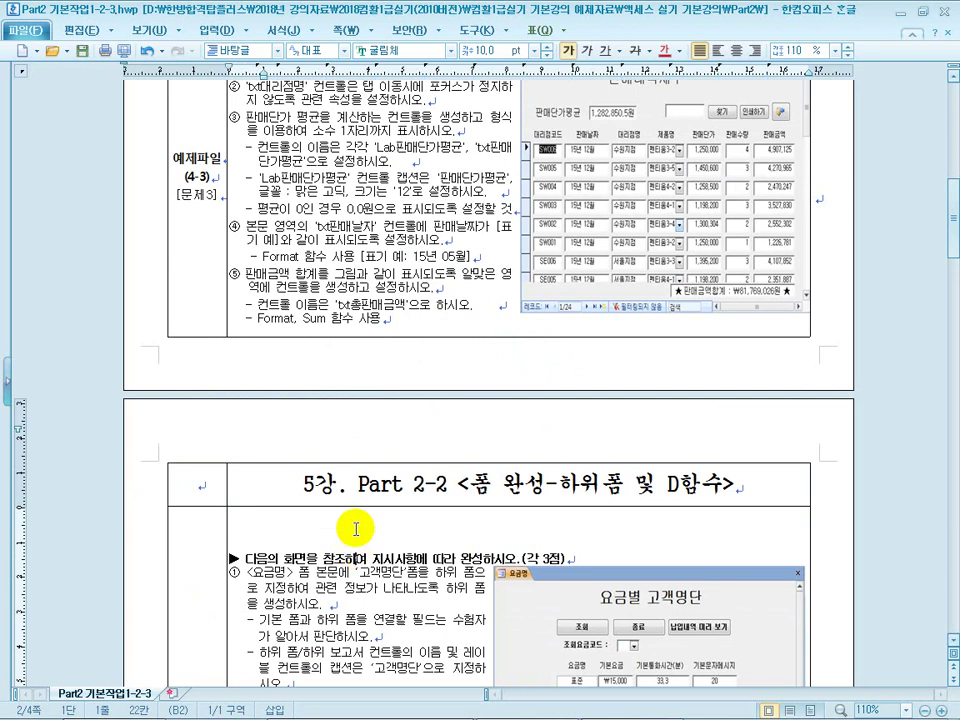